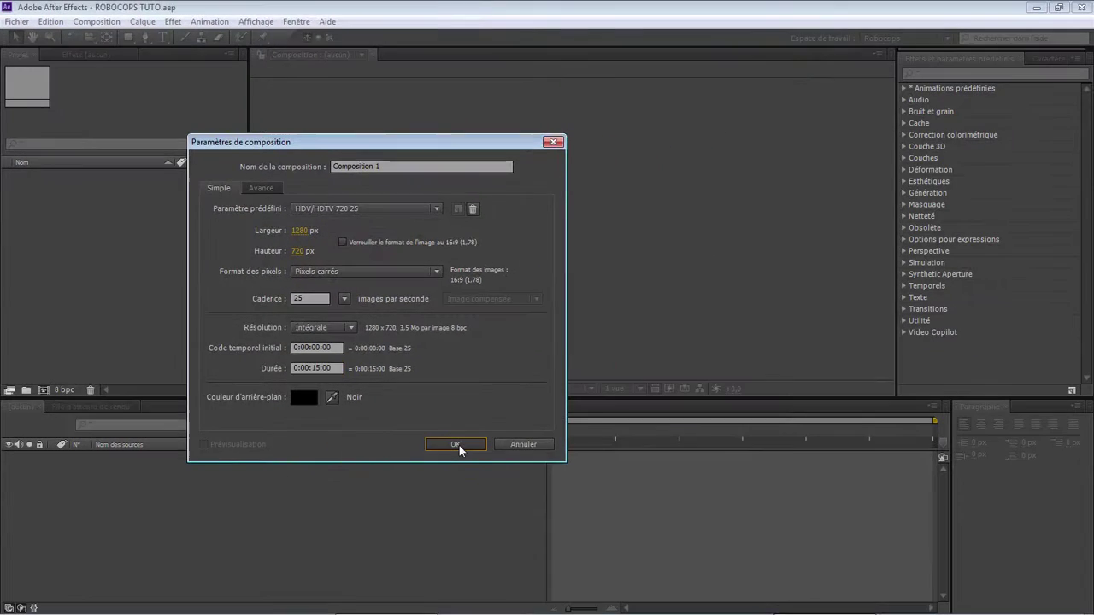
# Create Composition 1 at 1280 x 720 with square pixels, 25 frames per second and a duration of 15 seconds
pyautogui.click(453, 455)
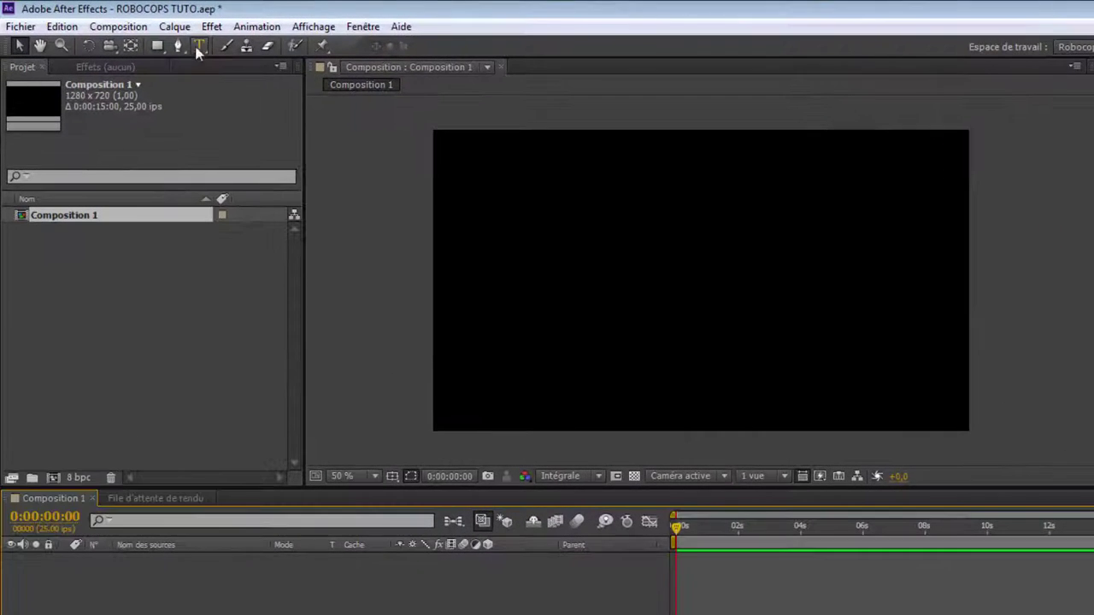
# Add a text layer reading "ROBOCOPS" and move it to the middle of the composition
pyautogui.click(142, 21)
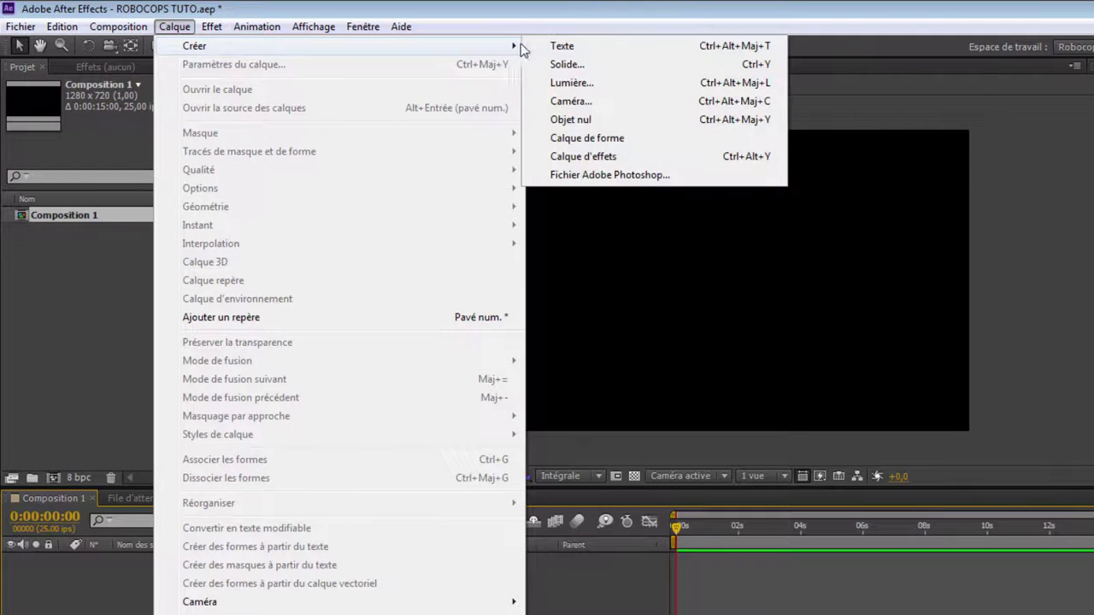
pyautogui.click(547, 47)
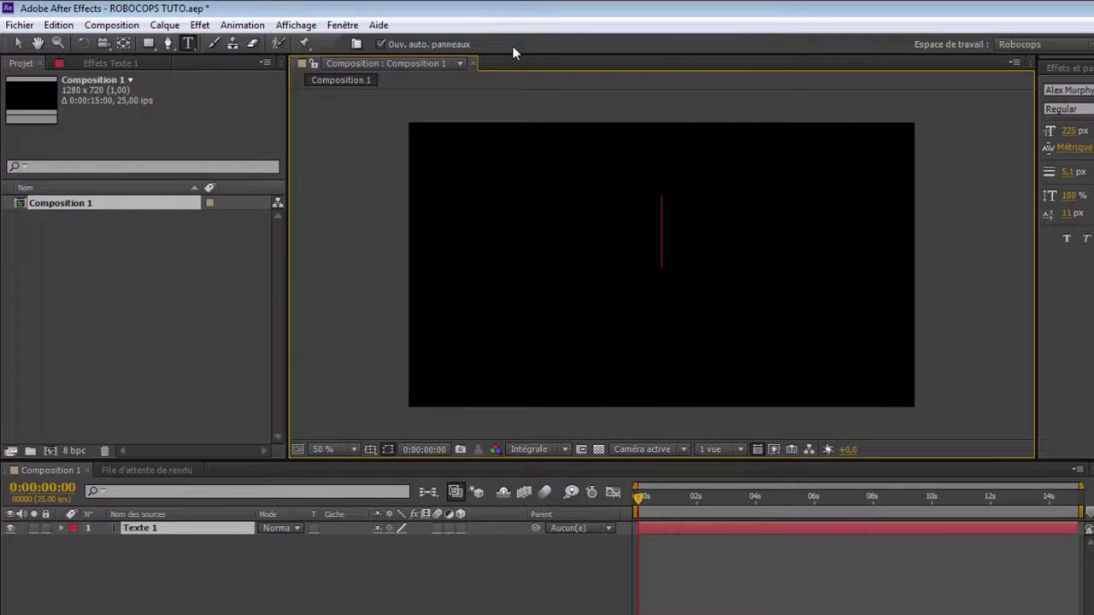
pyautogui.write('ROBOCOPS')
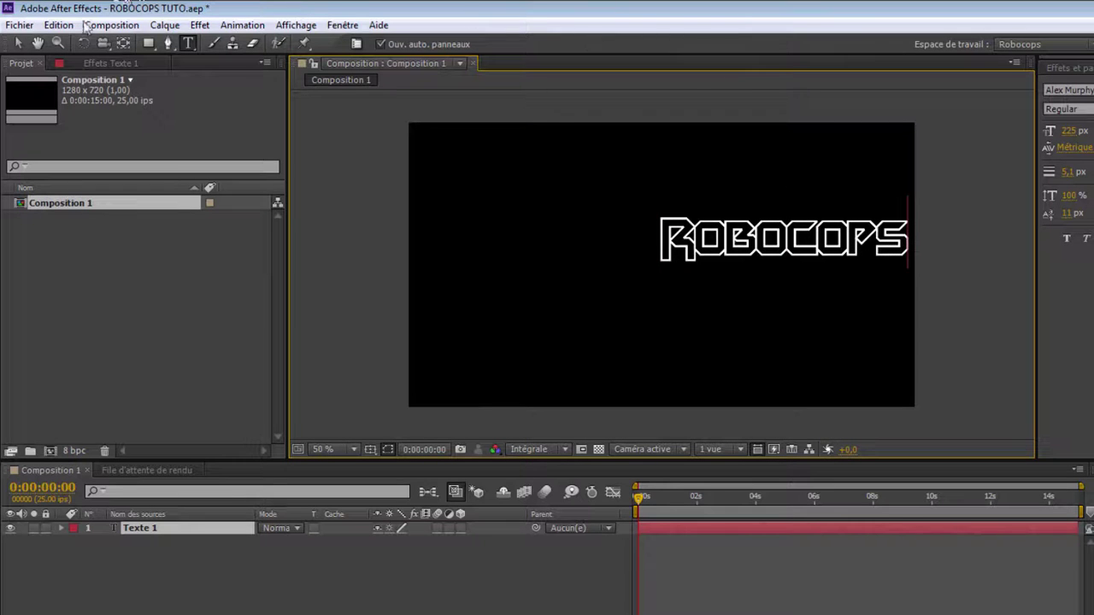
pyautogui.click(18, 43)
pyautogui.moveTo(778, 249); pyautogui.dragTo(654, 252)
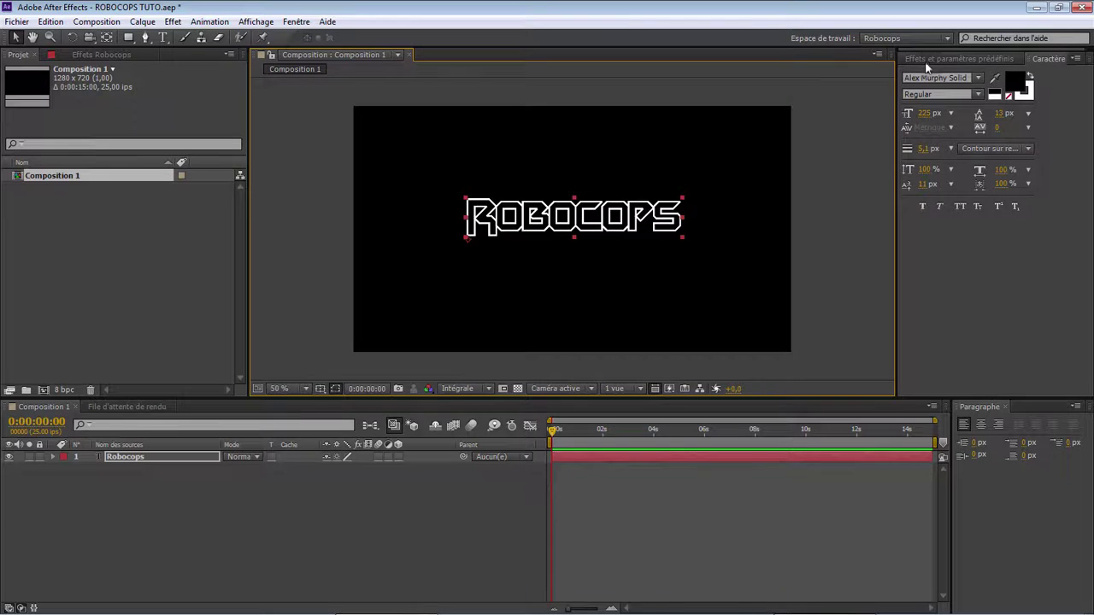
# Find the Estampage effect by searching for "estam" and apply it to the Robocops text layer
pyautogui.click(937, 56)
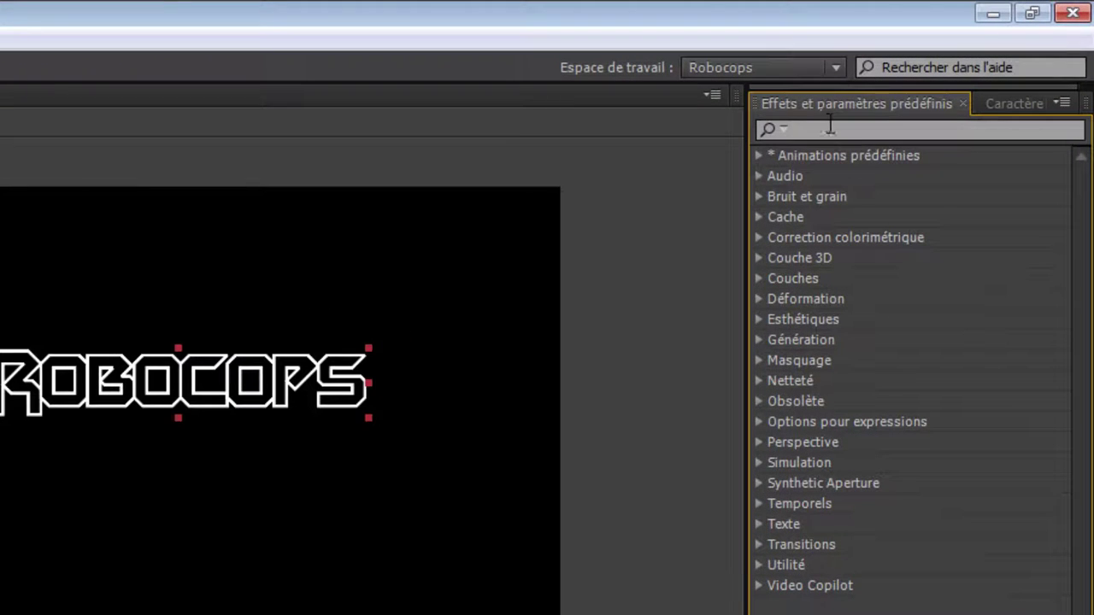
pyautogui.click(829, 129)
pyautogui.write('esta')
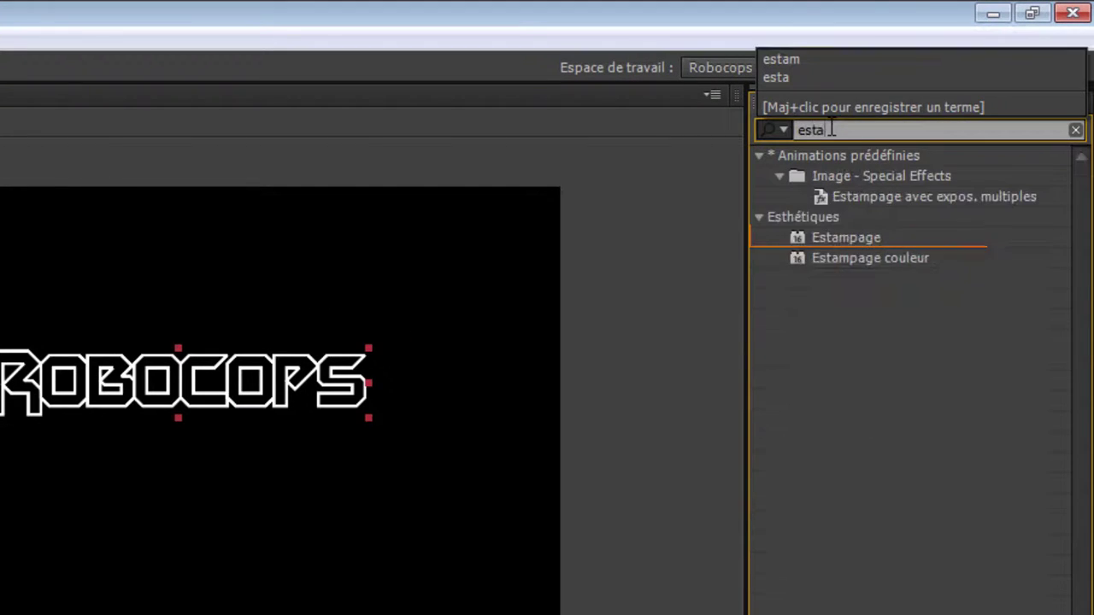
pyautogui.write('m')
pyautogui.click(881, 238)
pyautogui.doubleClick(887, 233)
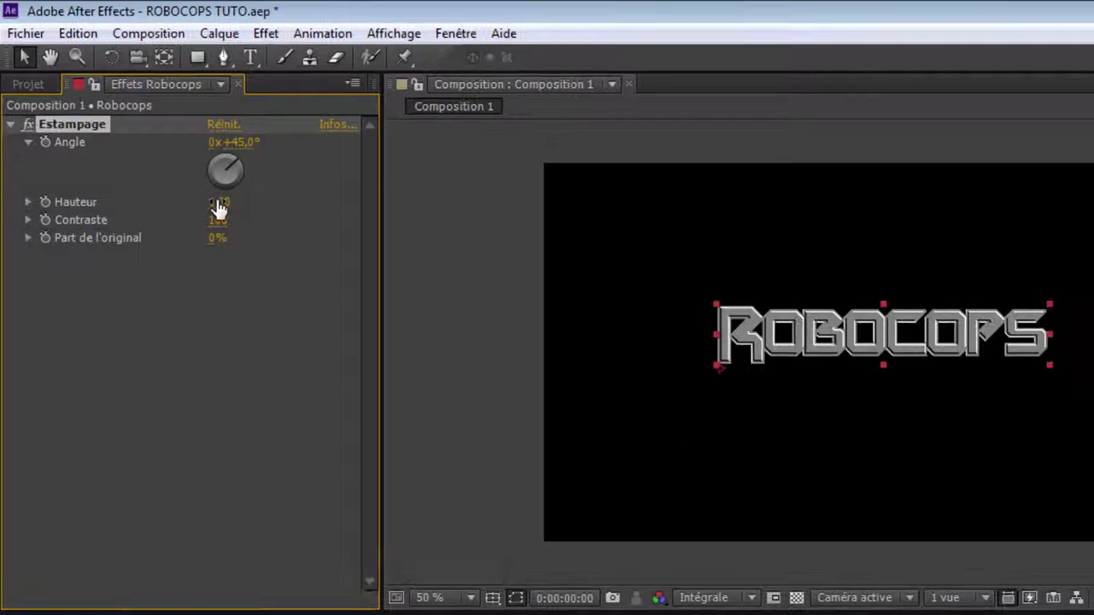
# Set the Estampage effect's Hauteur to 2,01, Part de l'original to 40% and Angle to 200°
pyautogui.moveTo(145, 135); pyautogui.dragTo(157, 134)
pyautogui.moveTo(240, 204); pyautogui.dragTo(313, 224)
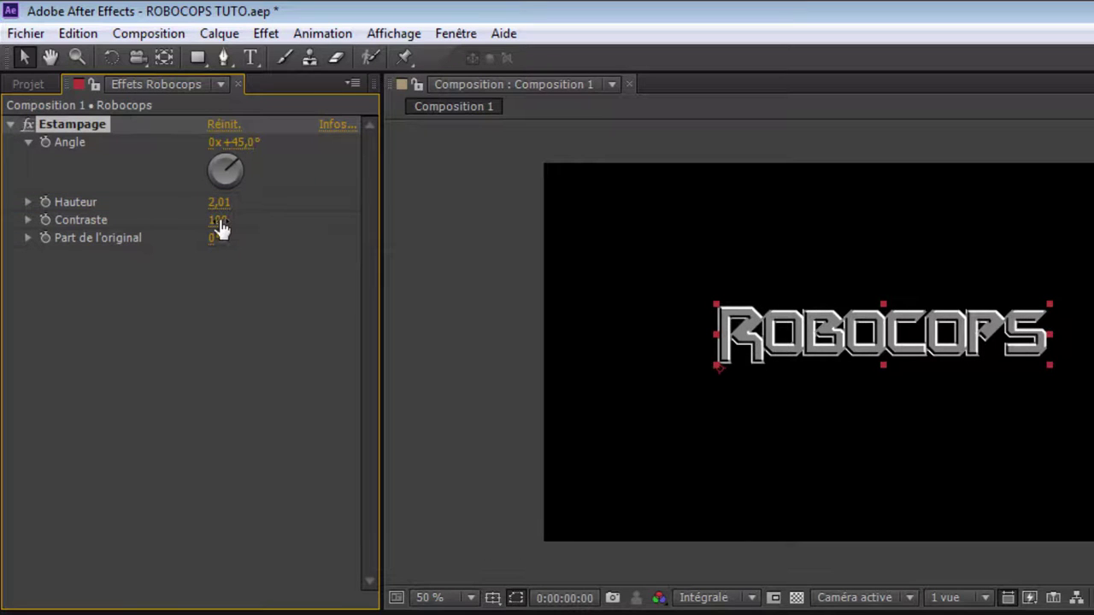
pyautogui.moveTo(217, 238); pyautogui.dragTo(687, 290)
pyautogui.moveTo(582, 394); pyautogui.dragTo(372, 417)
pyautogui.moveTo(233, 154); pyautogui.dragTo(199, 239)
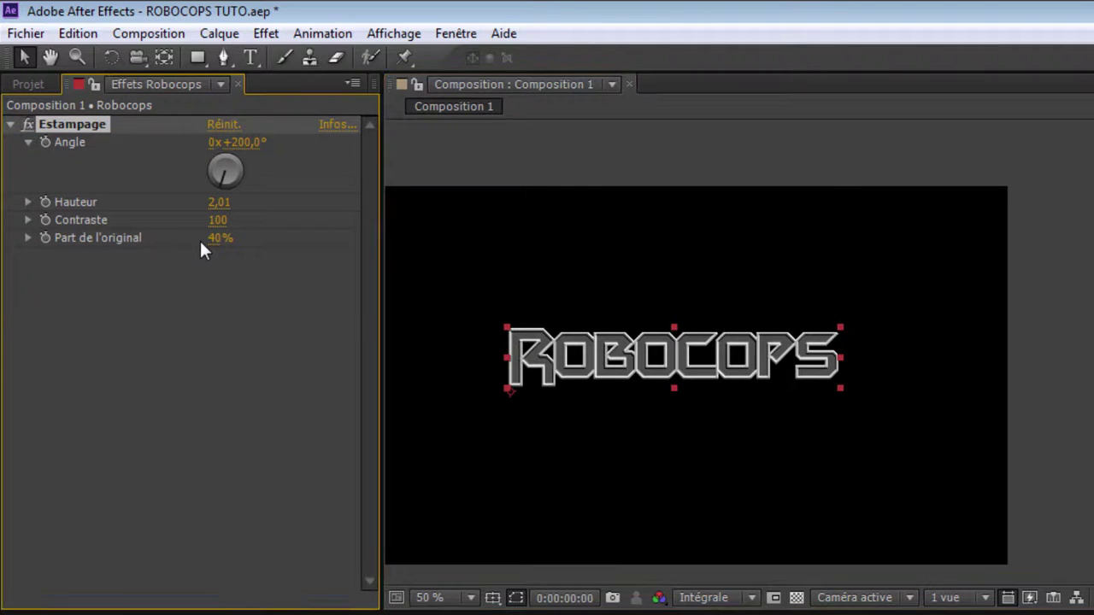
# Add the Satin layer style to the Robocops text layer
pyautogui.scroll(2, 750, 395)
pyautogui.moveTo(701, 387); pyautogui.dragTo(915, 389)
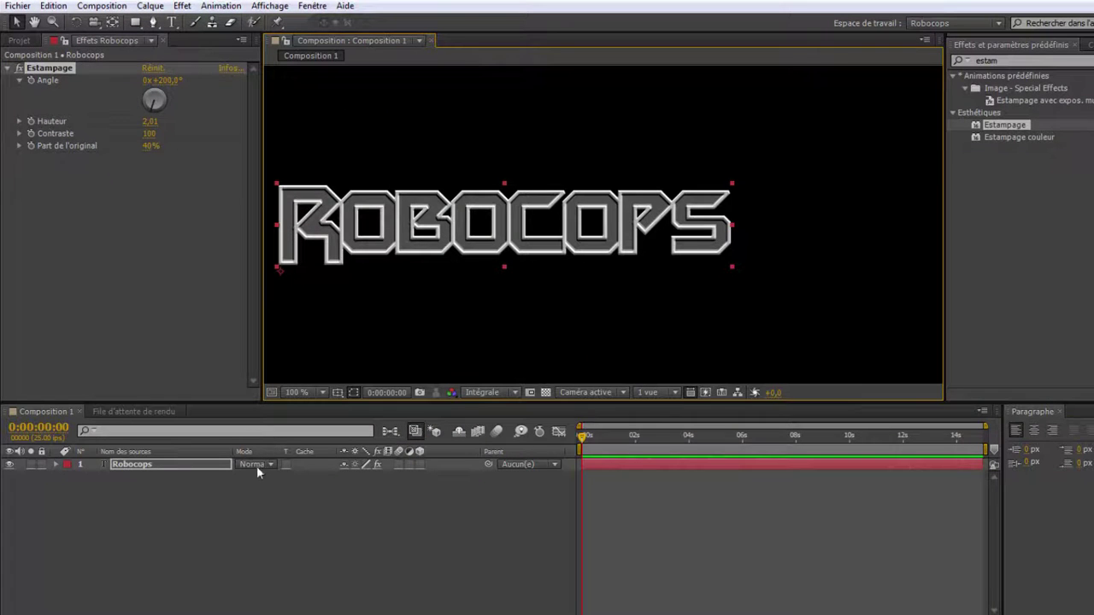
pyautogui.rightClick(208, 464)
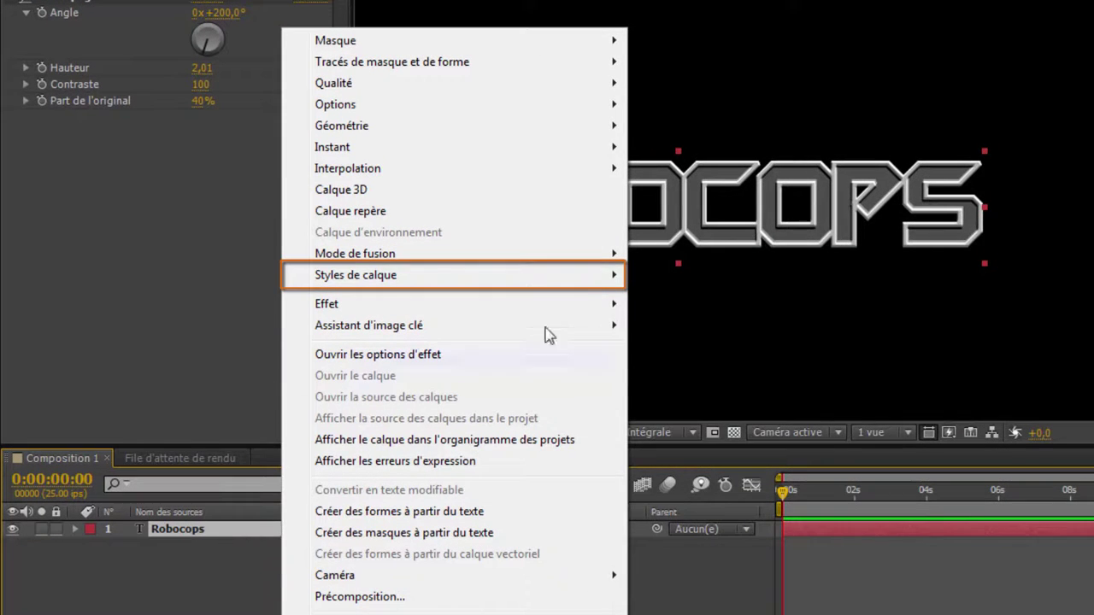
pyautogui.moveTo(589, 282)
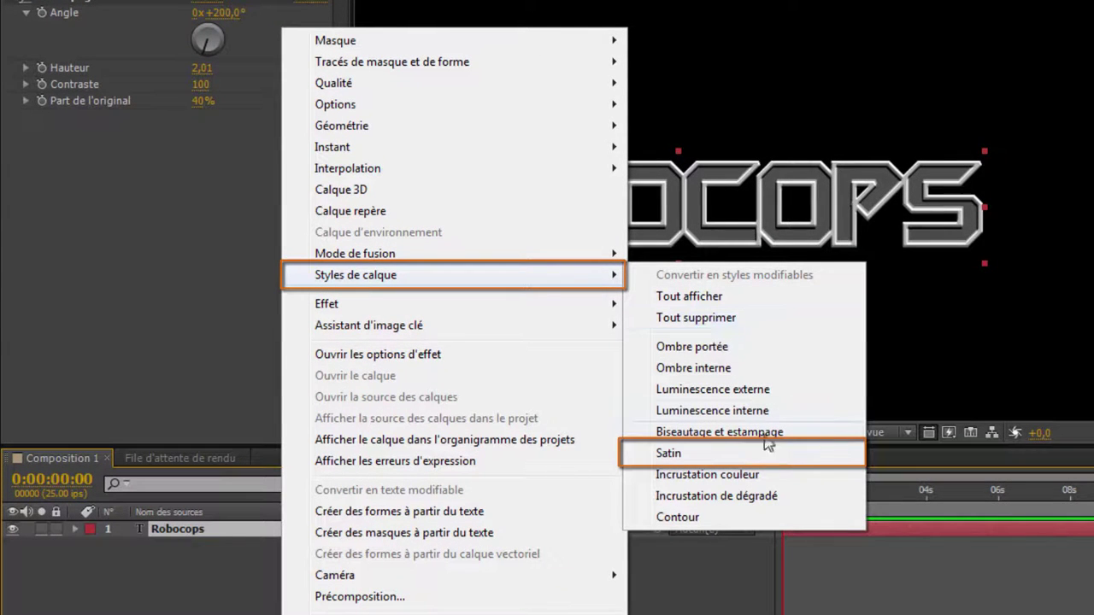
pyautogui.click(816, 461)
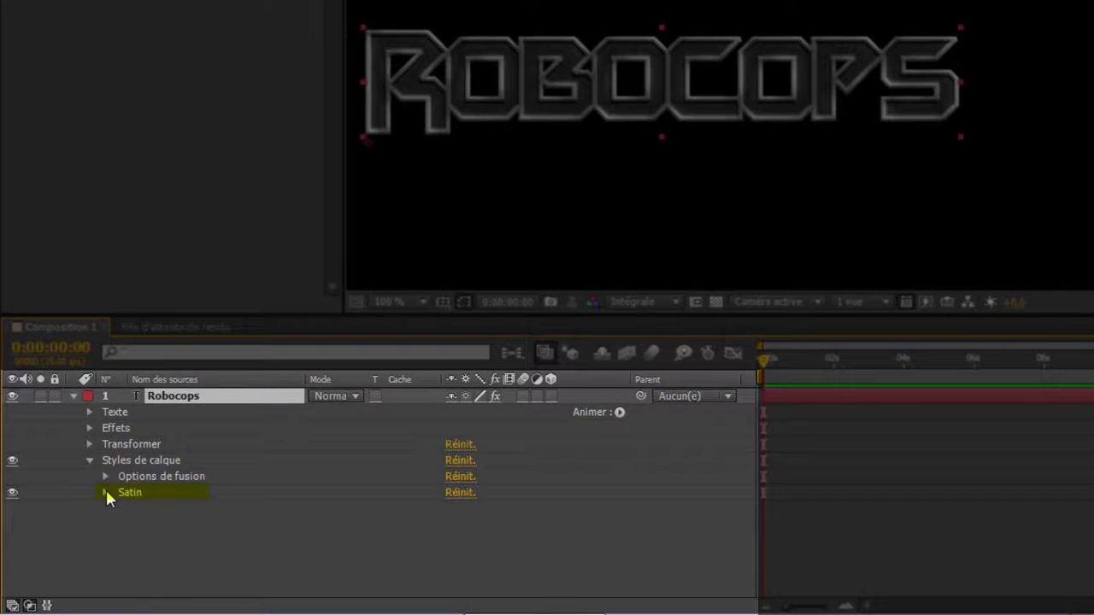
# Set the Satin style's Opacité to 62%, Angle to 50,5°, Distance to 16,0 and Taille to 17,1
pyautogui.click(106, 493)
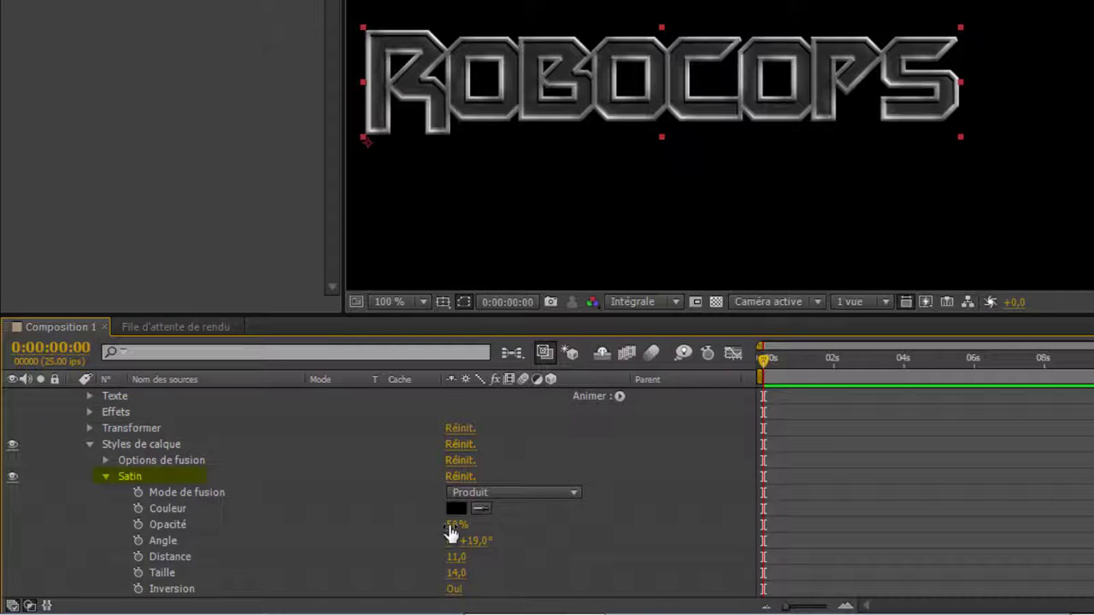
pyautogui.moveTo(451, 533); pyautogui.dragTo(459, 533)
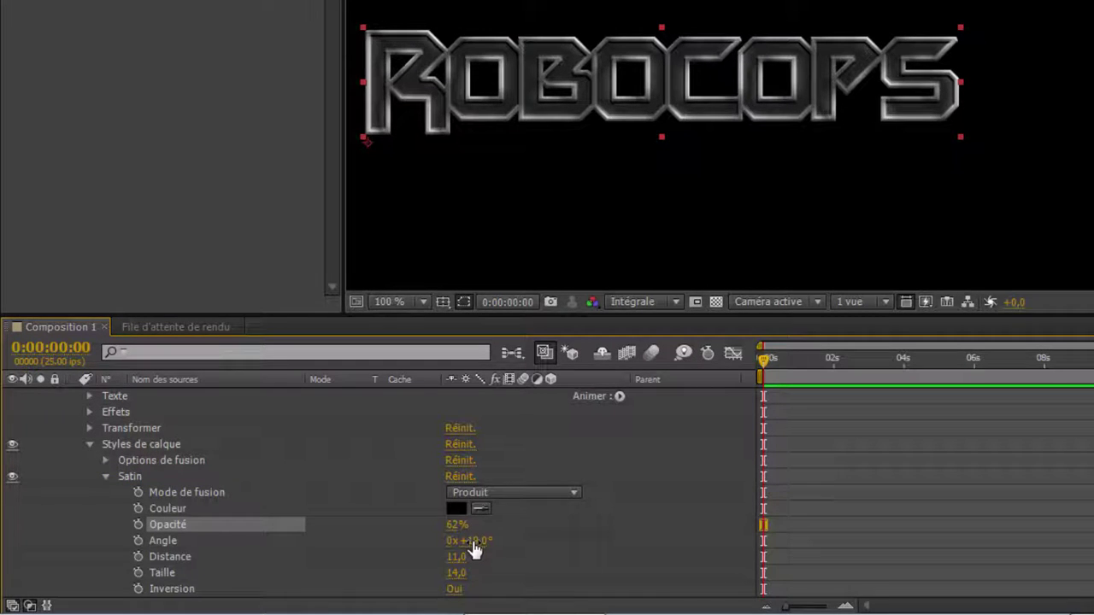
pyautogui.moveTo(473, 543); pyautogui.dragTo(489, 542)
pyautogui.moveTo(1083, 519); pyautogui.dragTo(1091, 519)
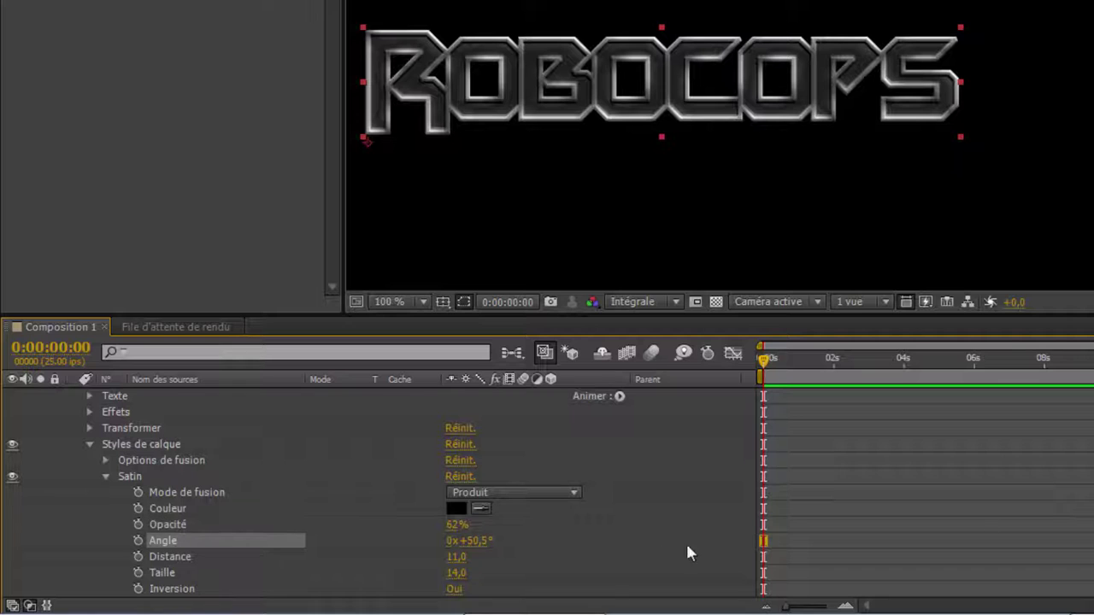
pyautogui.moveTo(453, 557)
pyautogui.mouseDown()
pyautogui.moveTo(776, 609)
pyautogui.moveTo(499, 588)
pyautogui.mouseUp()
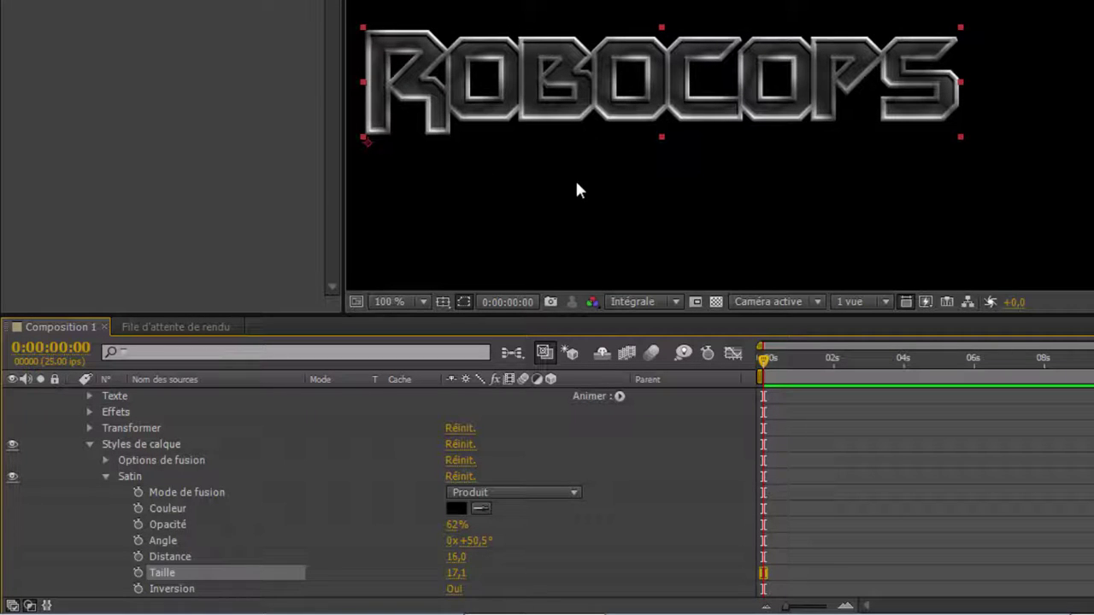
pyautogui.click(87, 447)
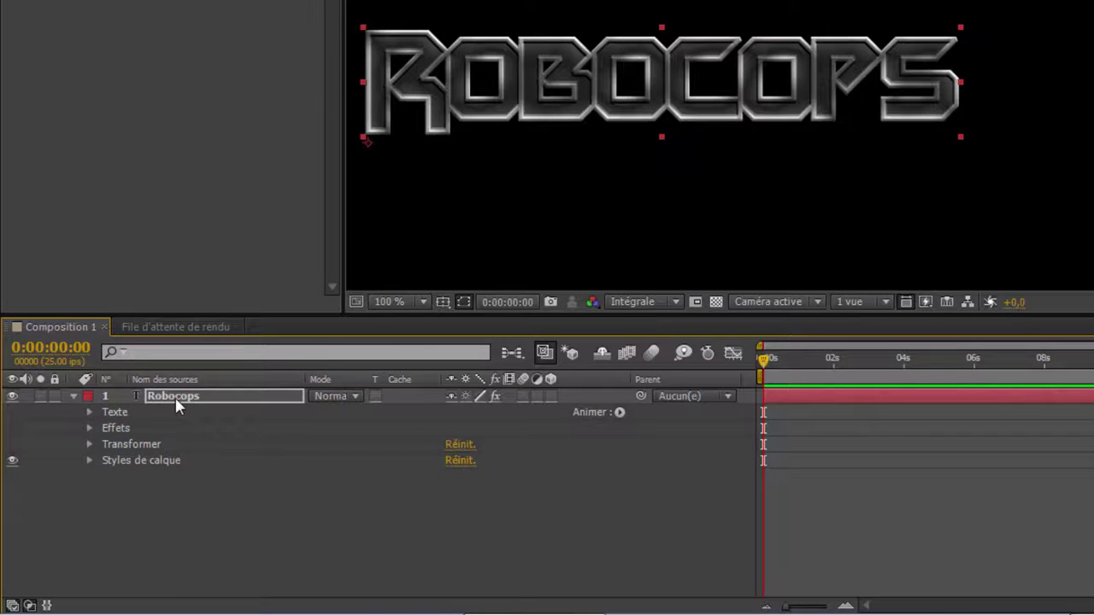
# Add the Luminescence externe layer style to the Robocops text layer
pyautogui.rightClick(176, 405)
pyautogui.moveTo(496, 150)
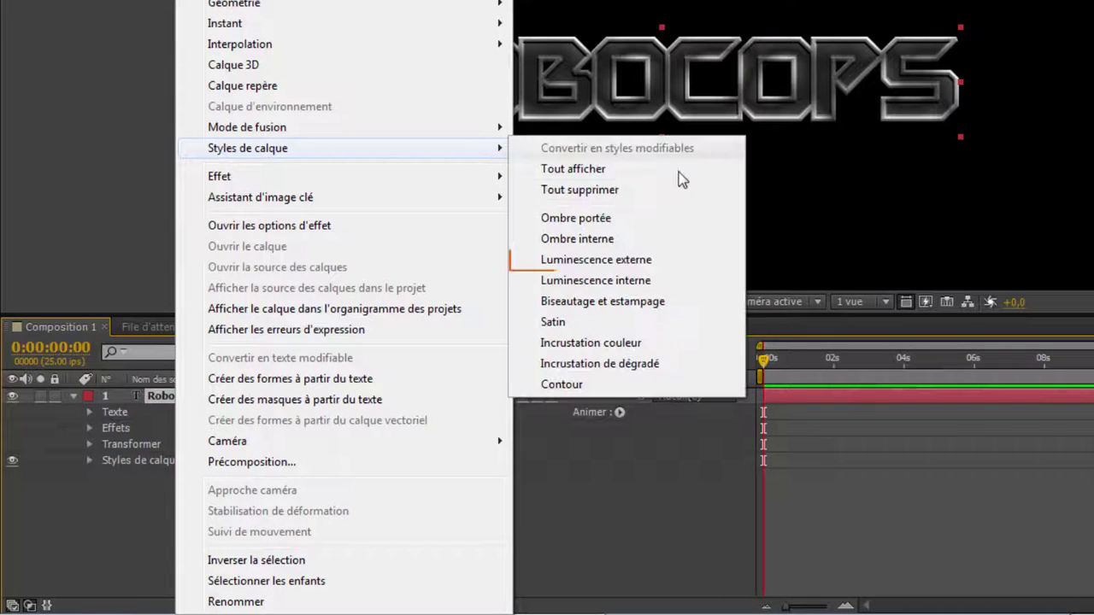
pyautogui.click(671, 268)
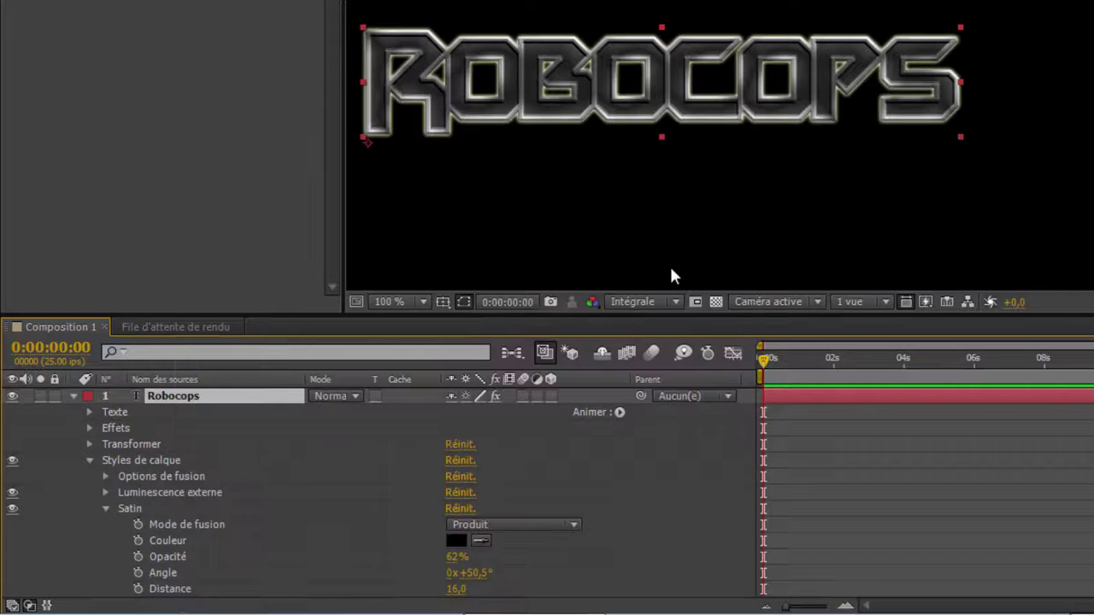
# Set the Luminescence externe opacity to 100% and its colour to white, FFFFFF
pyautogui.click(105, 494)
pyautogui.moveTo(451, 433); pyautogui.dragTo(561, 481)
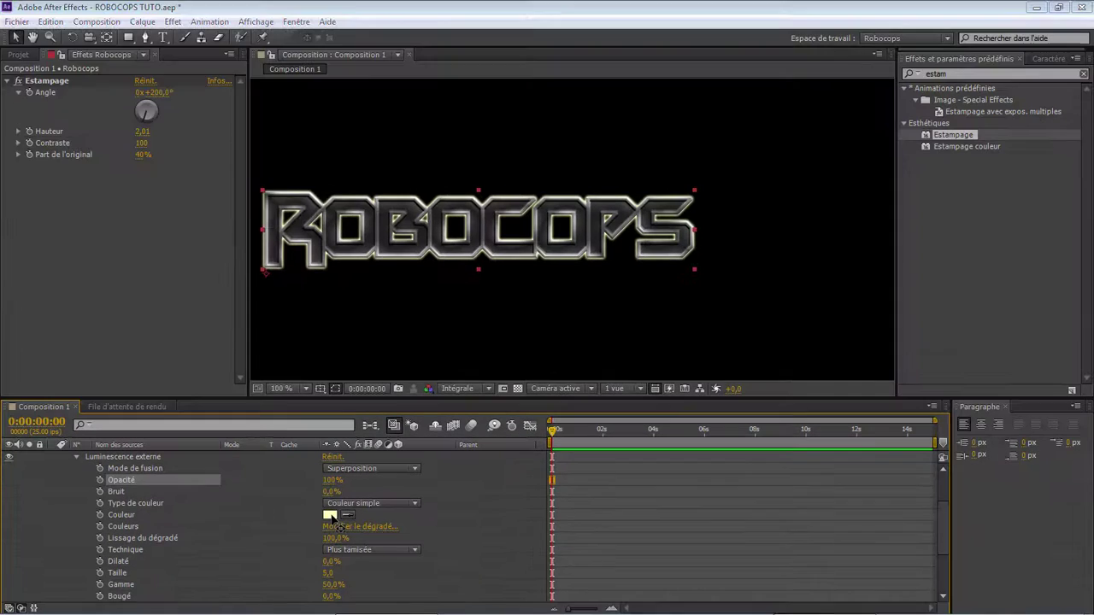
pyautogui.click(457, 477)
pyautogui.click(15, 32)
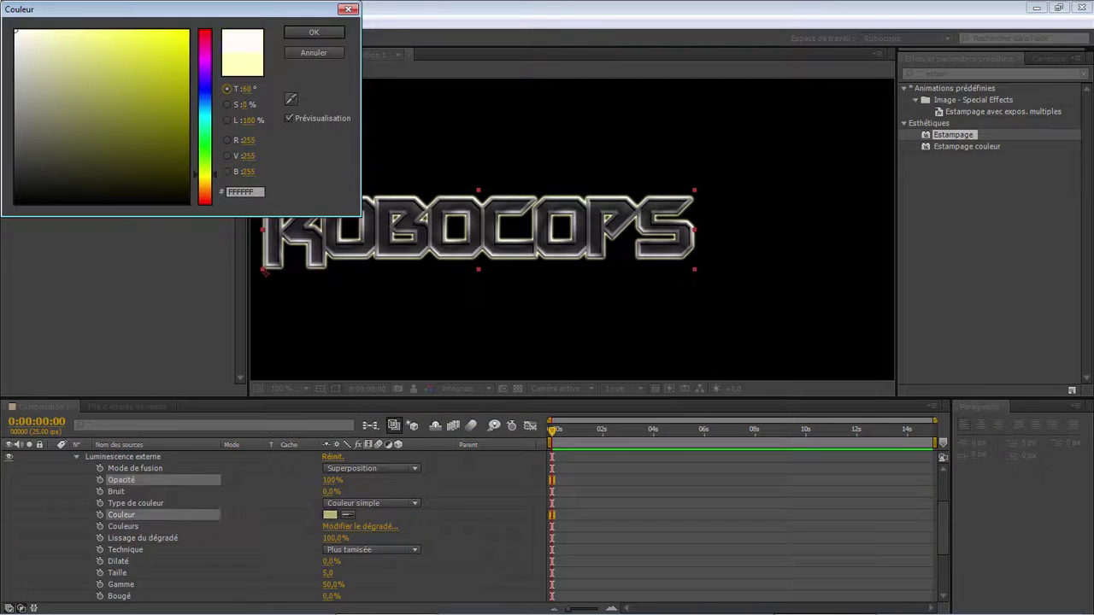
pyautogui.click(314, 33)
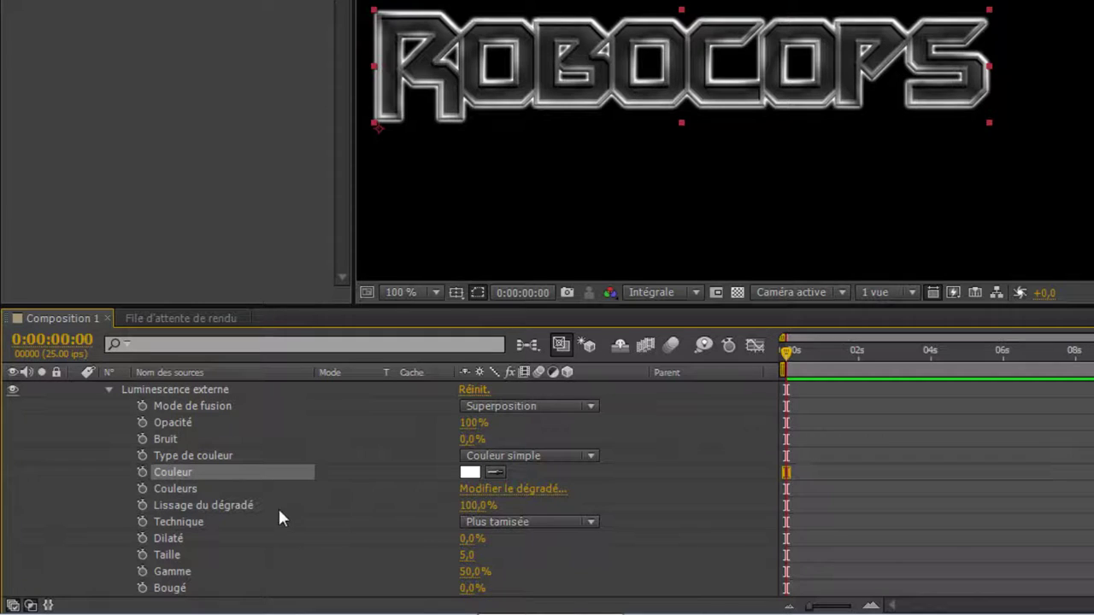
# Set the Luminescence externe Lissage du dégradé to 97,6% and Dilaté to 80,1%, and collapse the layer's properties
pyautogui.moveTo(476, 506); pyautogui.dragTo(440, 496)
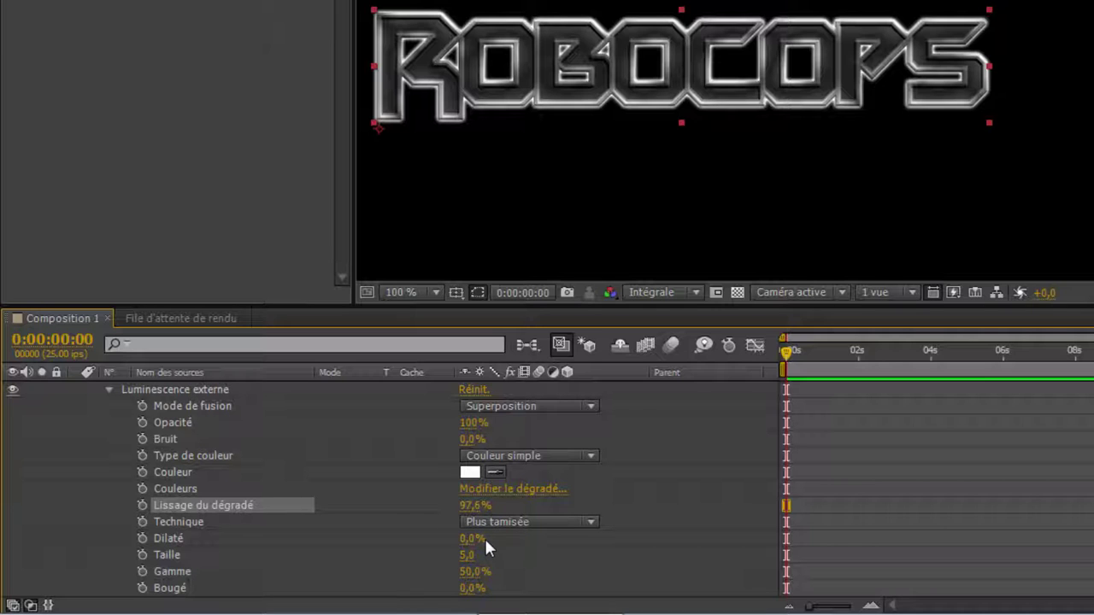
pyautogui.moveTo(470, 540); pyautogui.dragTo(622, 556)
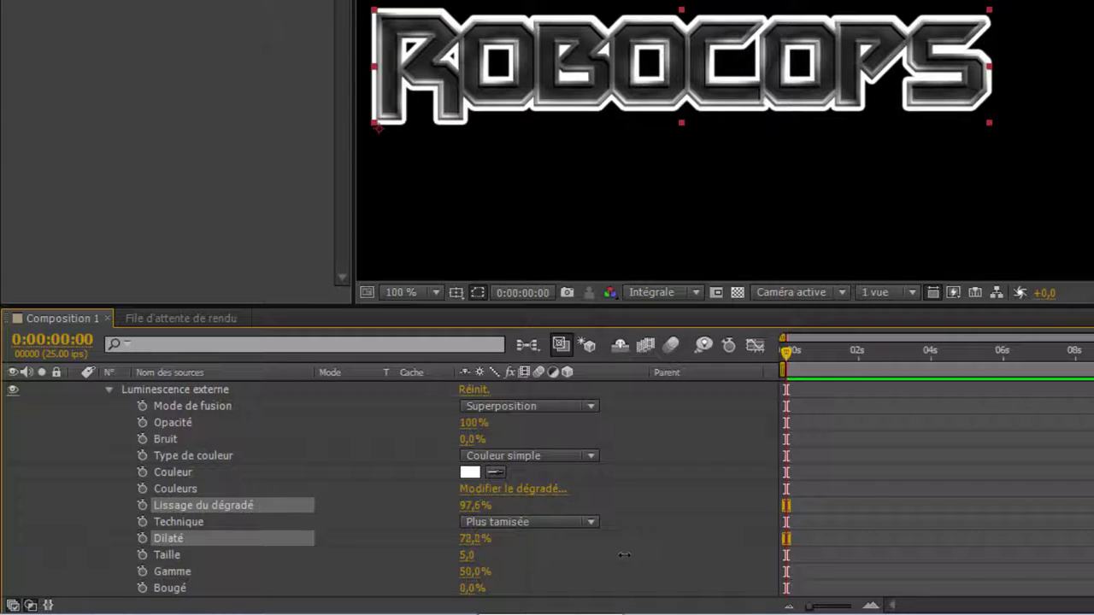
pyautogui.moveTo(697, 564); pyautogui.dragTo(697, 564)
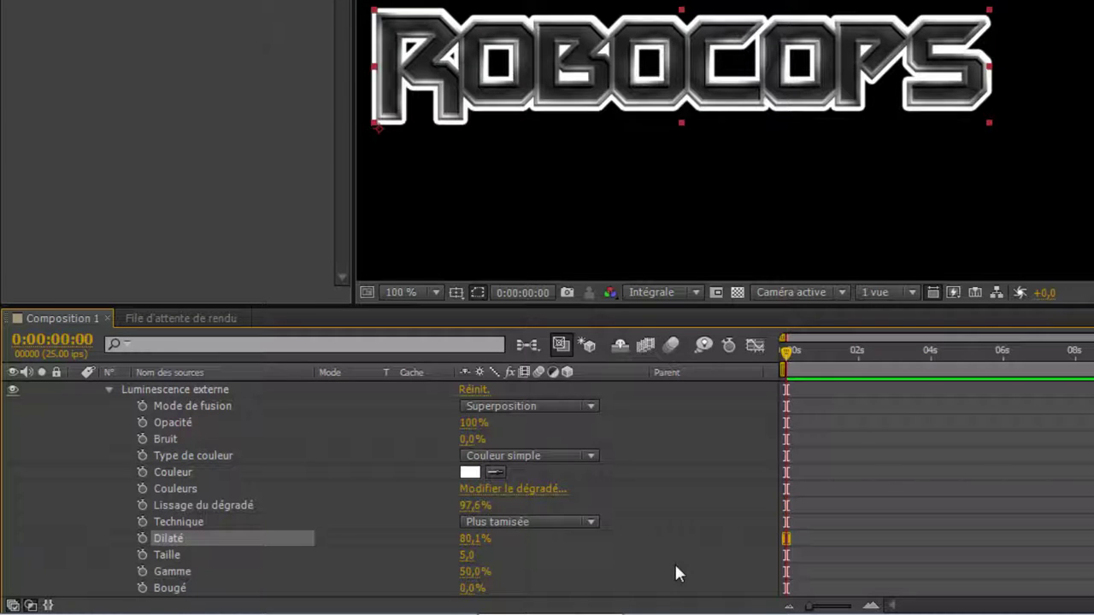
pyautogui.moveTo(588, 77); pyautogui.dragTo(675, 71)
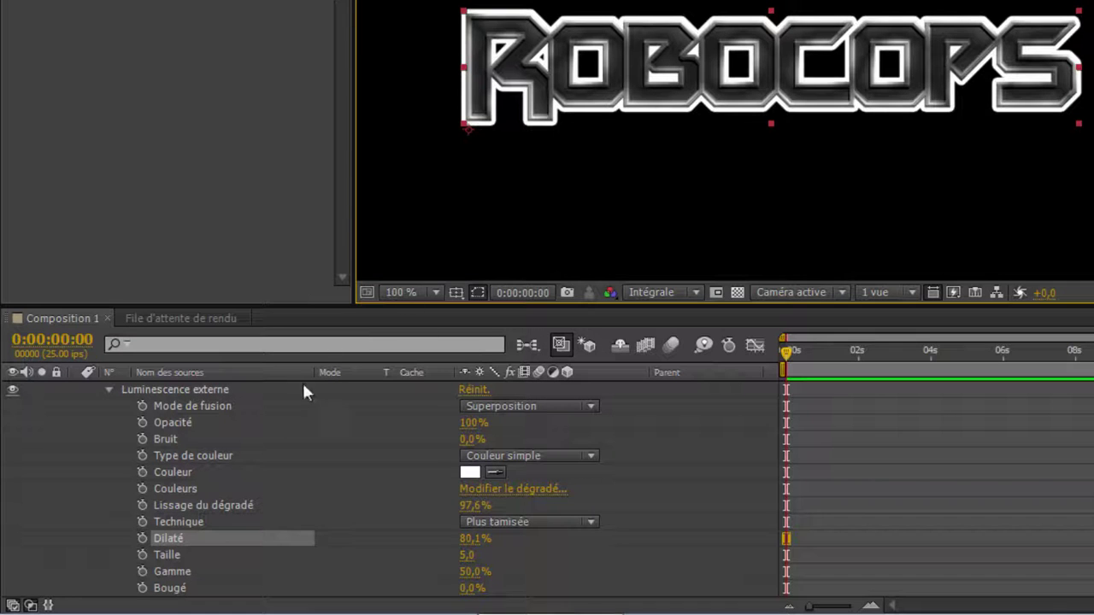
pyautogui.click(111, 390)
pyautogui.scroll(1, 103, 394)
pyautogui.click(76, 390)
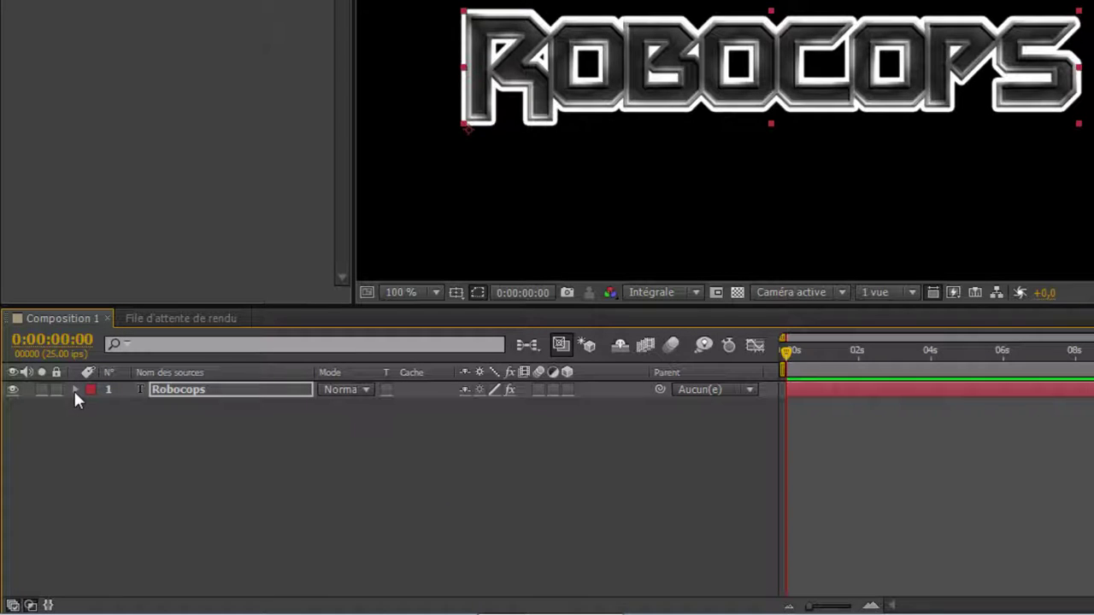
# Precompose the Robocops layer as "Robocops - Comp 1", transferring all attributes and opening the new composition
pyautogui.rightClick(229, 390)
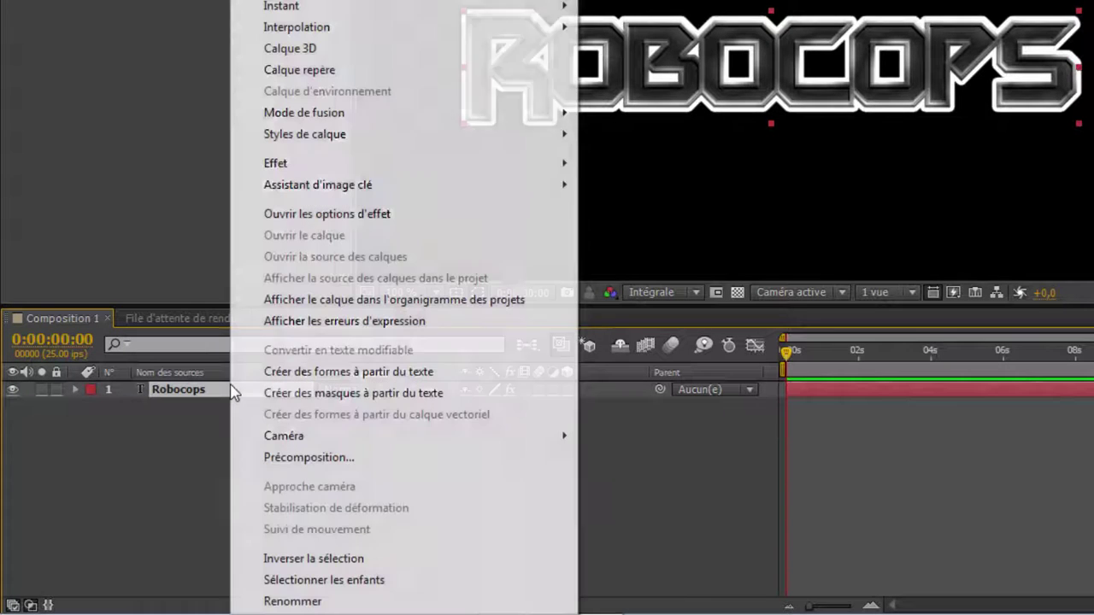
pyautogui.click(442, 453)
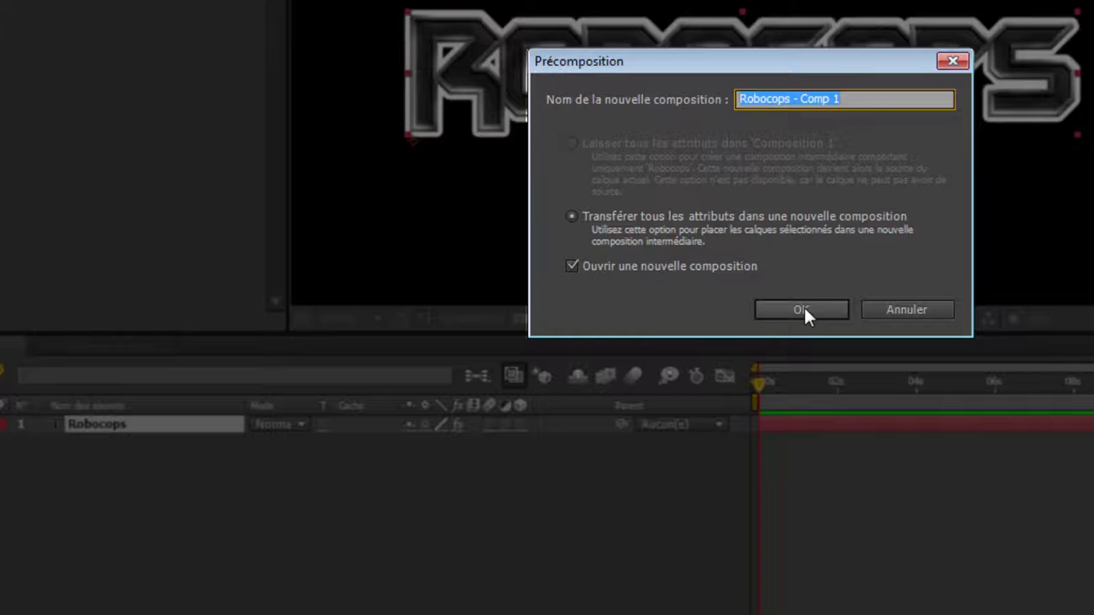
pyautogui.click(803, 309)
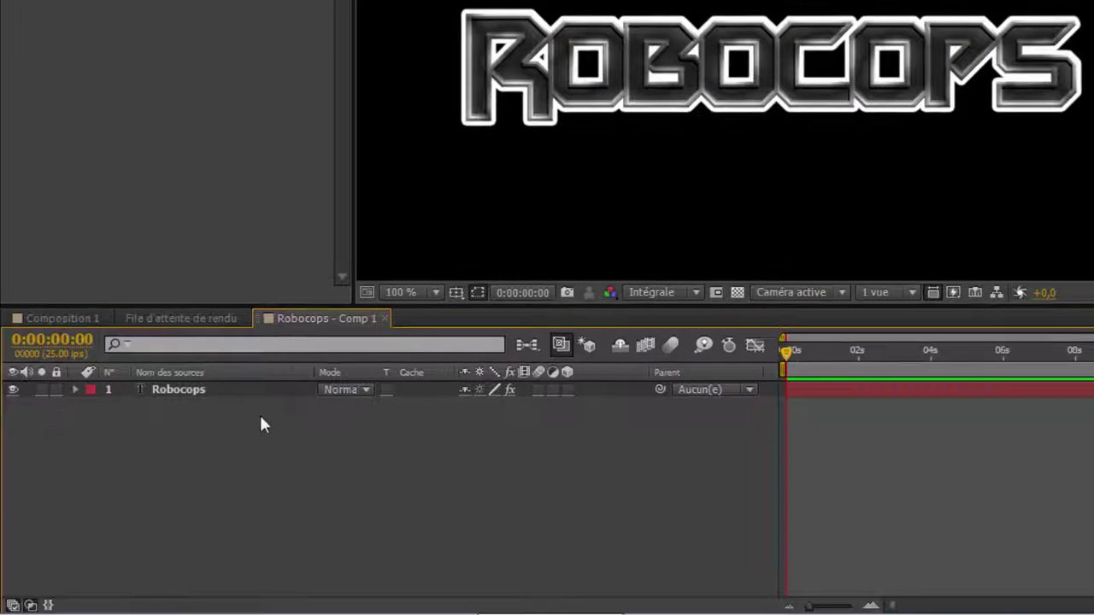
# Rename the text layer inside the precomposition as "Robocops texte 1" and hide it
pyautogui.click(204, 390)
pyautogui.rightClick(200, 391)
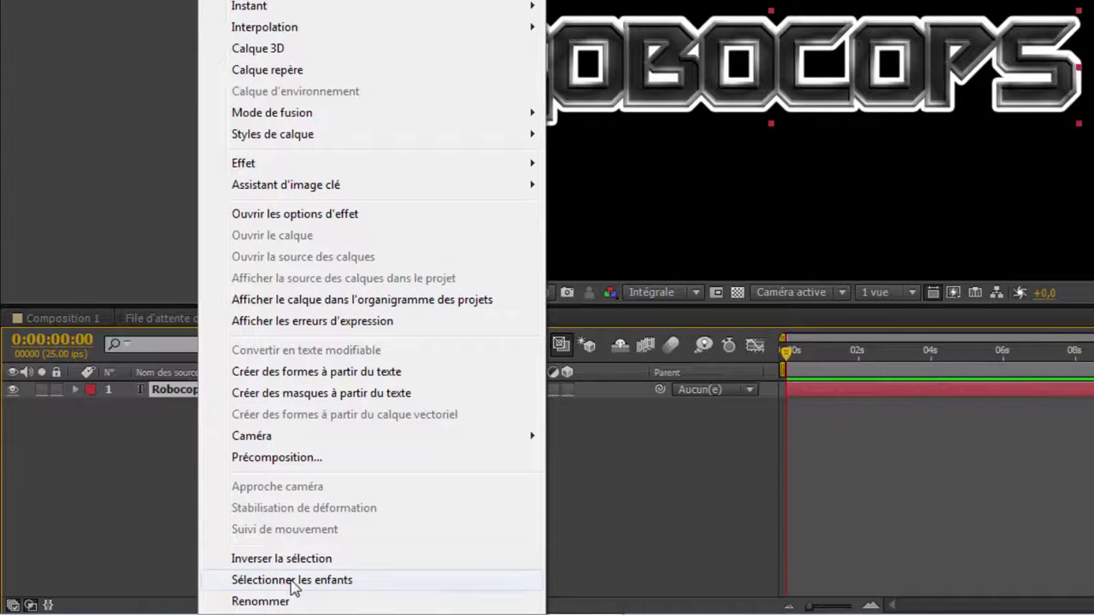
pyautogui.click(282, 601)
pyautogui.click(227, 390)
pyautogui.write('texte 1')
pyautogui.press('Return')
pyautogui.click(243, 406)
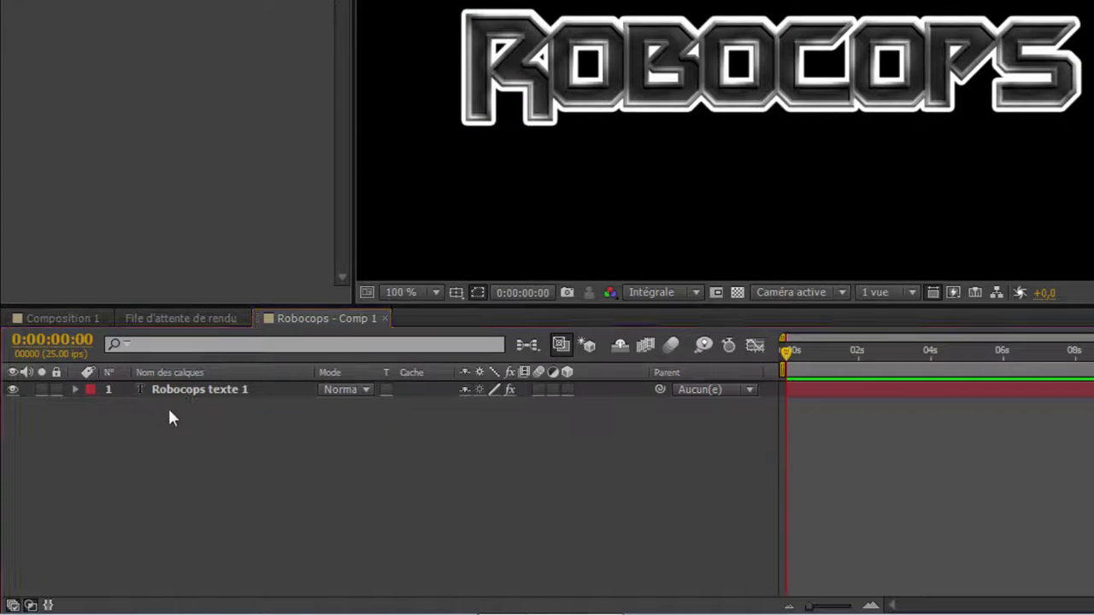
pyautogui.click(19, 391)
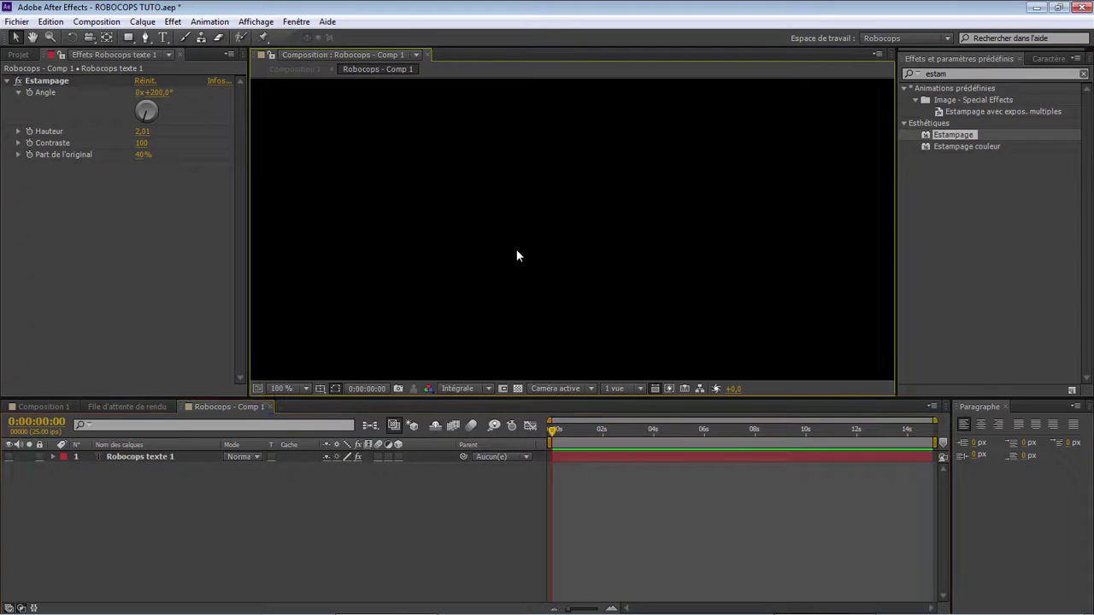
# Create a black 1280 × 720 px solid layer in the Robocops - Comp 1 composition, keeping square pixels
pyautogui.scroll(-2, 516, 254)
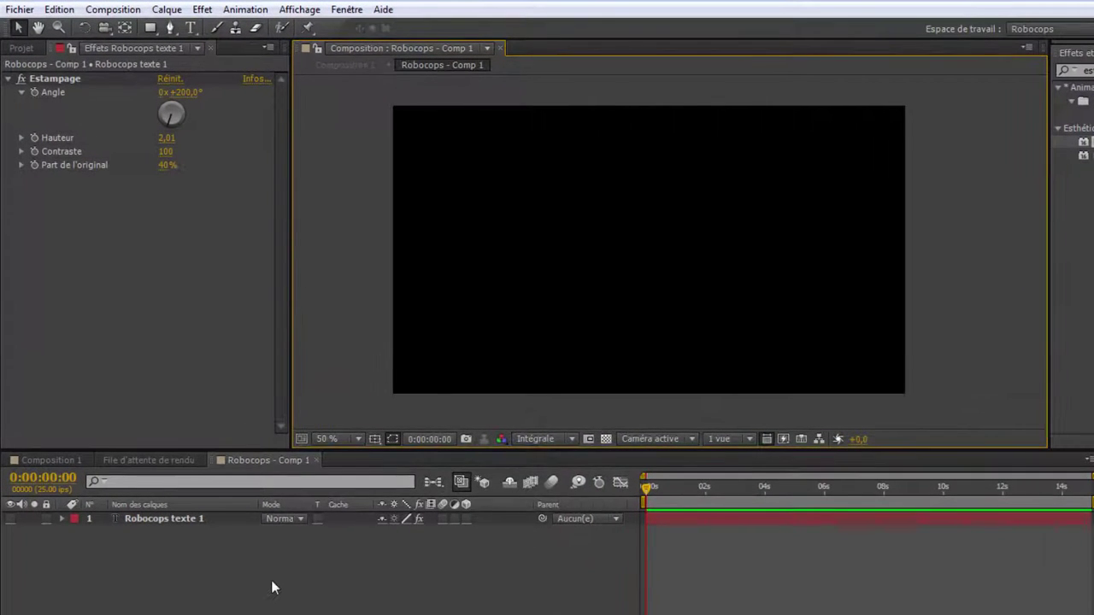
pyautogui.rightClick(272, 587)
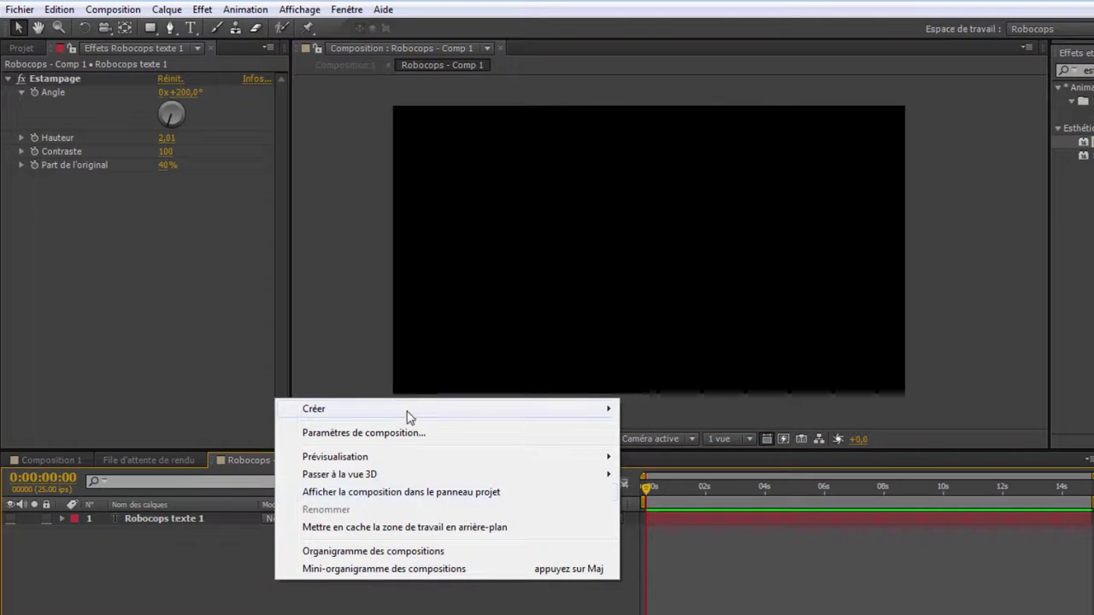
pyautogui.moveTo(407, 410)
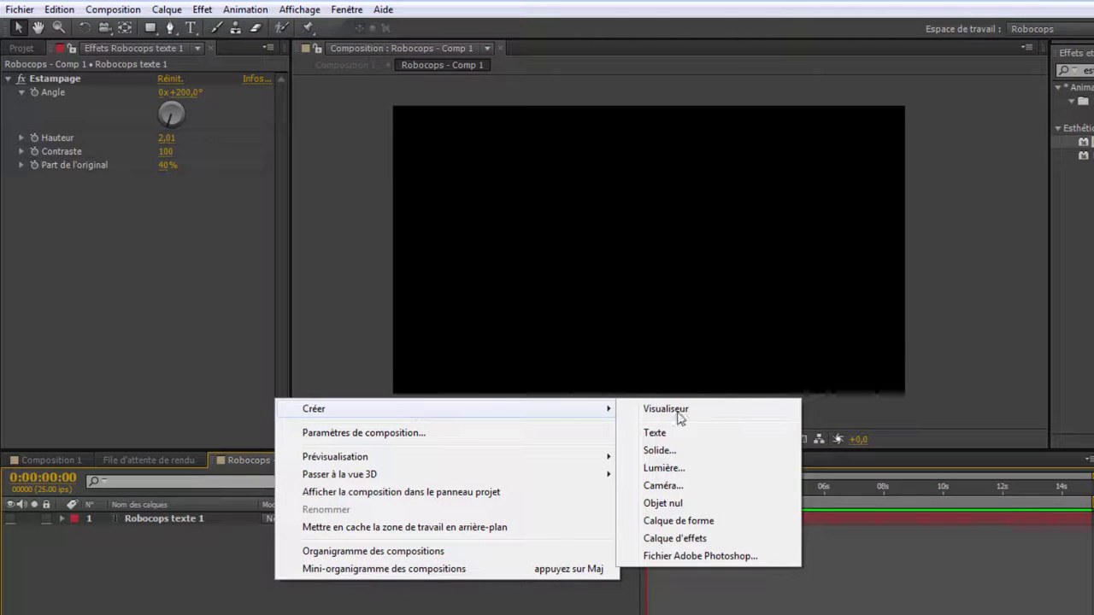
pyautogui.click(754, 457)
pyautogui.click(196, 262)
pyautogui.moveTo(164, 171); pyautogui.dragTo(17, 220)
pyautogui.click(366, 22)
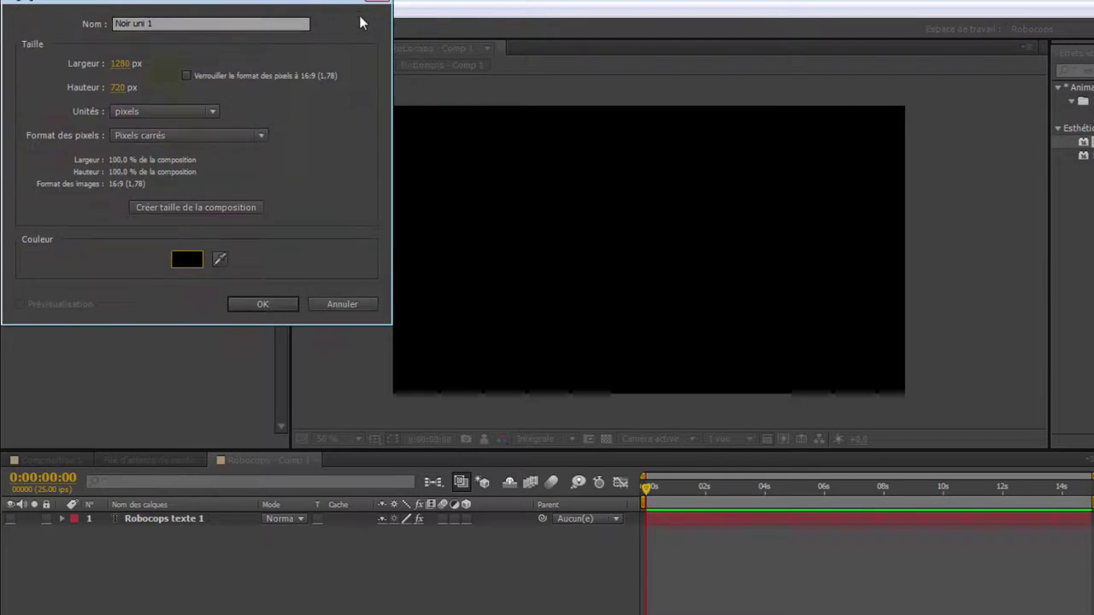
pyautogui.click(263, 304)
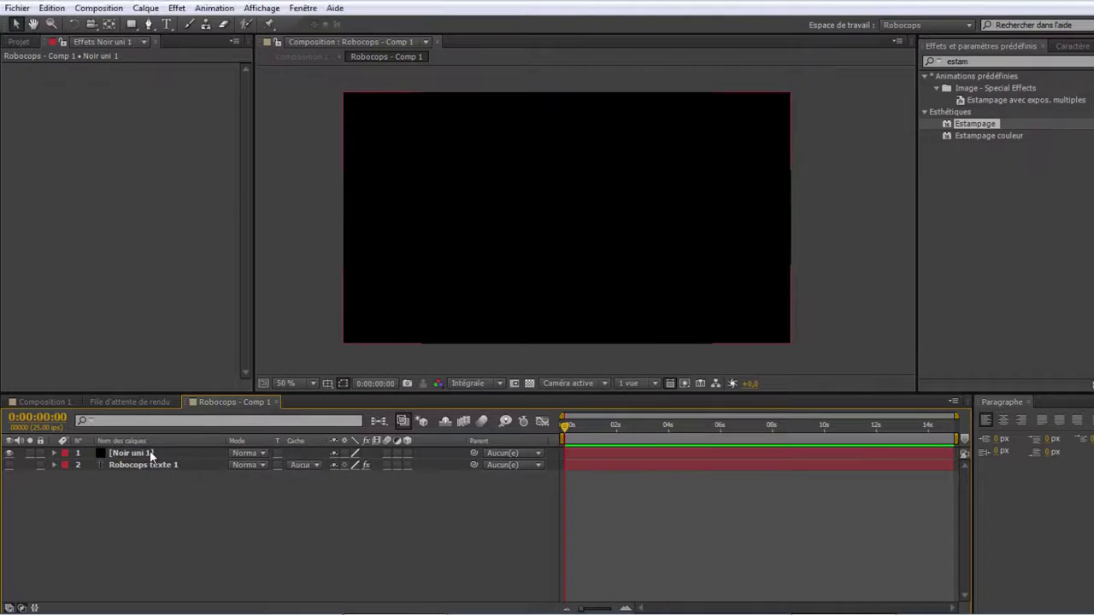
# Rename the new black solid layer as "Grillage 1"
pyautogui.rightClick(172, 518)
pyautogui.click(248, 605)
pyautogui.write('G')
pyautogui.press('Return')
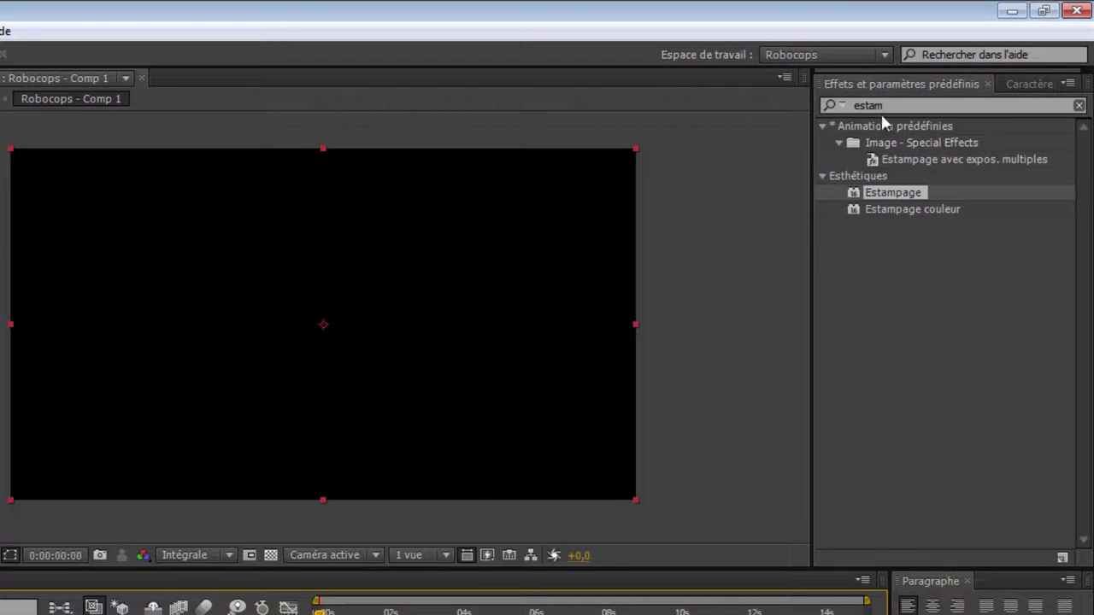
# Search the effects for "ecla" and apply the Eclairs élaborés effect to the Grillage 1 layer
pyautogui.click(890, 105)
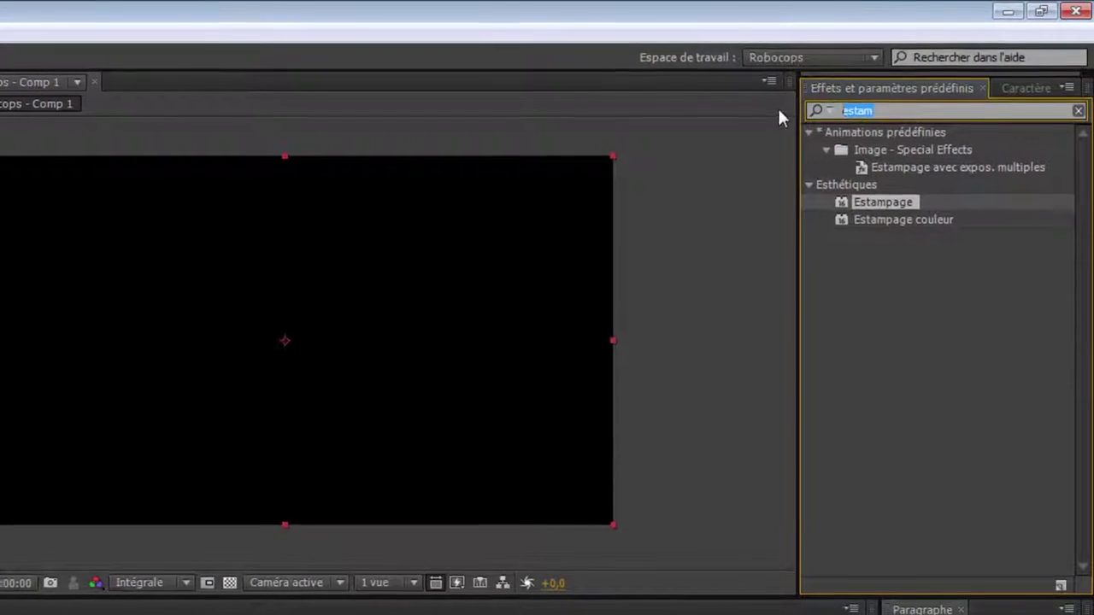
pyautogui.write('ecl')
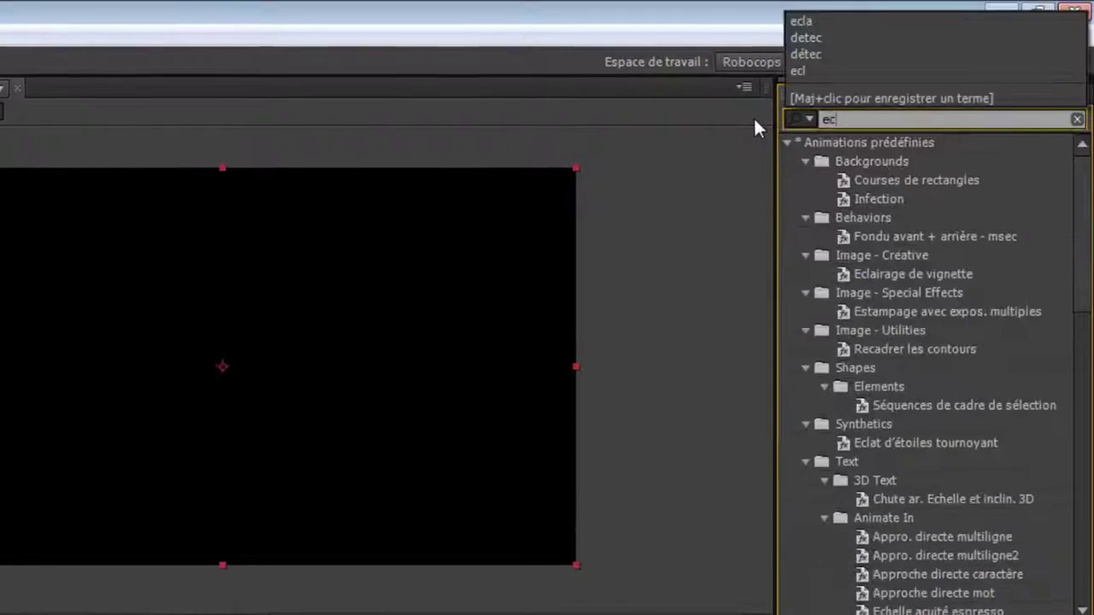
pyautogui.write('a')
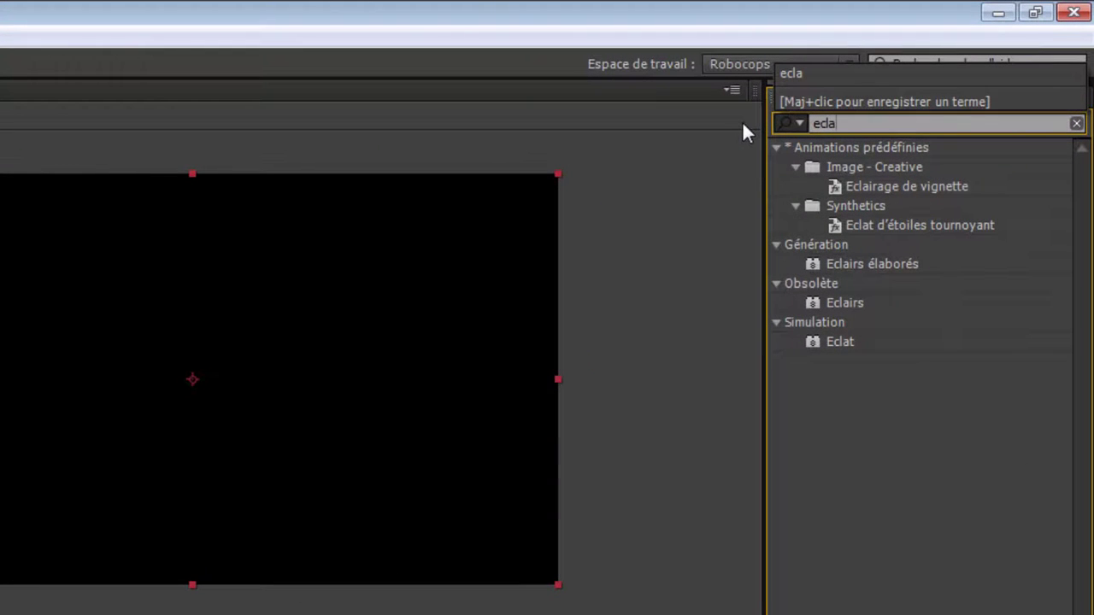
pyautogui.click(889, 261)
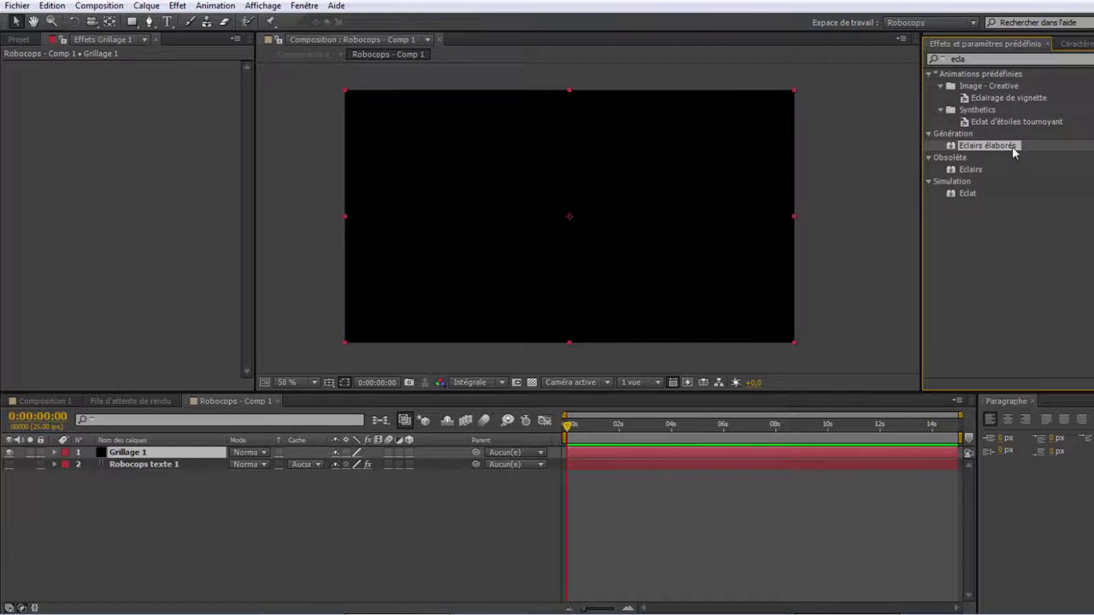
pyautogui.doubleClick(1013, 147)
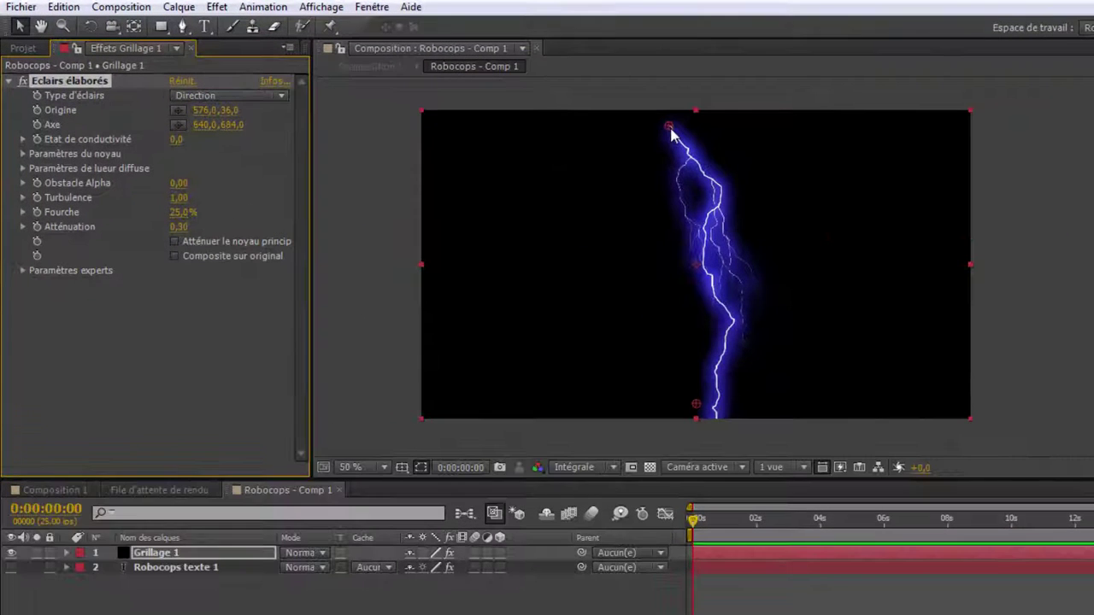
# Reposition the lightning's end points so it runs roughly horizontally, with Origine at about 188, 362 and Axe at about 960, 296
pyautogui.moveTo(655, 128); pyautogui.dragTo(535, 194)
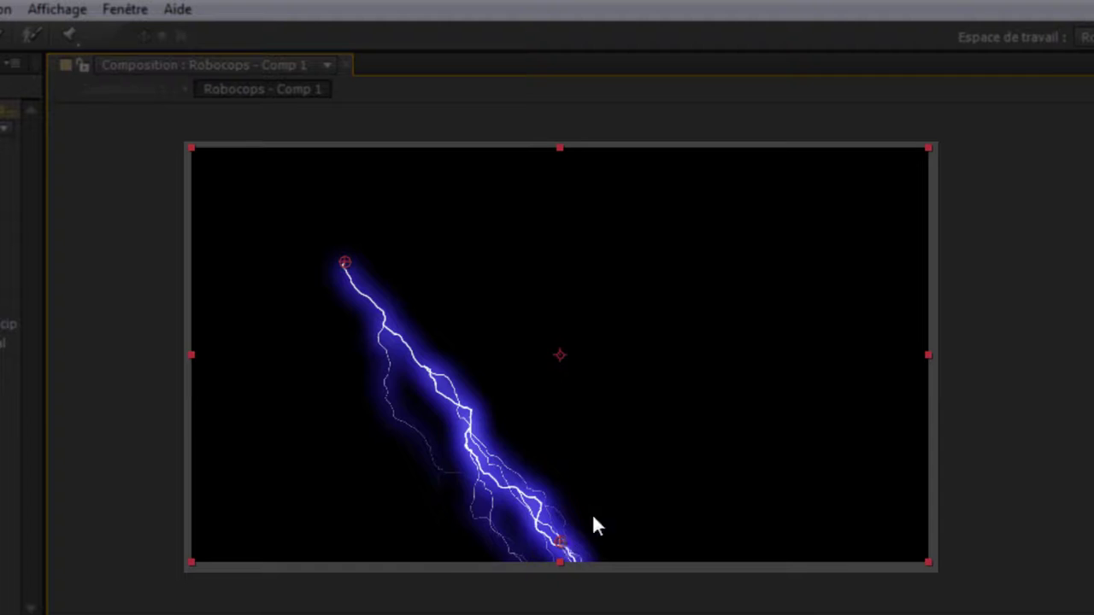
pyautogui.moveTo(560, 542)
pyautogui.mouseDown()
pyautogui.moveTo(744, 350)
pyautogui.moveTo(725, 303)
pyautogui.mouseUp()
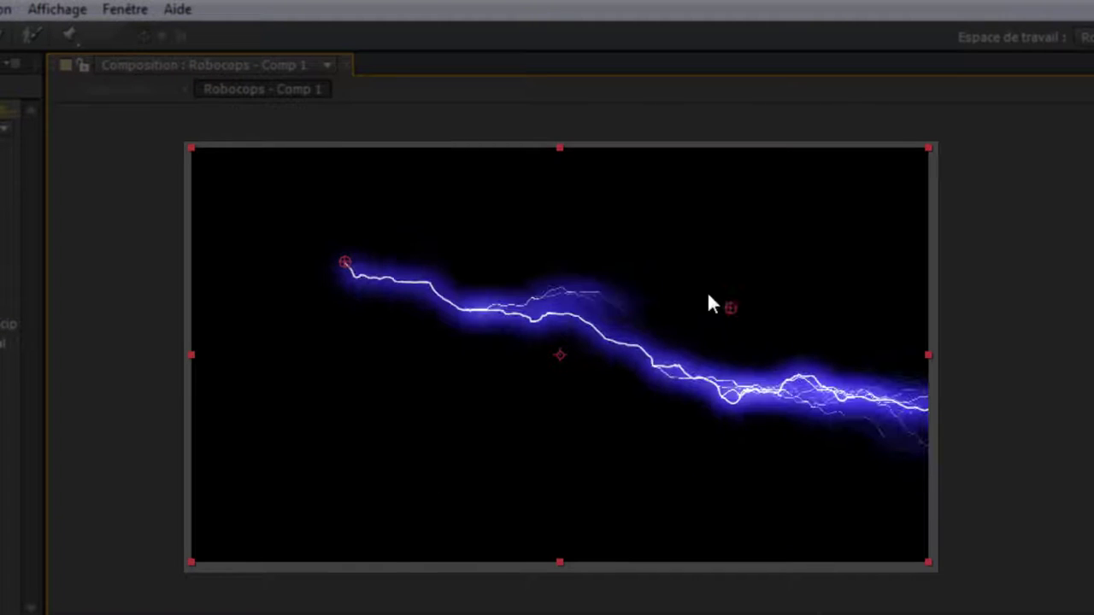
pyautogui.moveTo(343, 264); pyautogui.dragTo(300, 355)
pyautogui.moveTo(725, 302)
pyautogui.mouseDown()
pyautogui.moveTo(578, 376)
pyautogui.moveTo(460, 374)
pyautogui.moveTo(389, 393)
pyautogui.moveTo(639, 371)
pyautogui.moveTo(711, 309)
pyautogui.moveTo(731, 335)
pyautogui.moveTo(746, 319)
pyautogui.mouseUp()
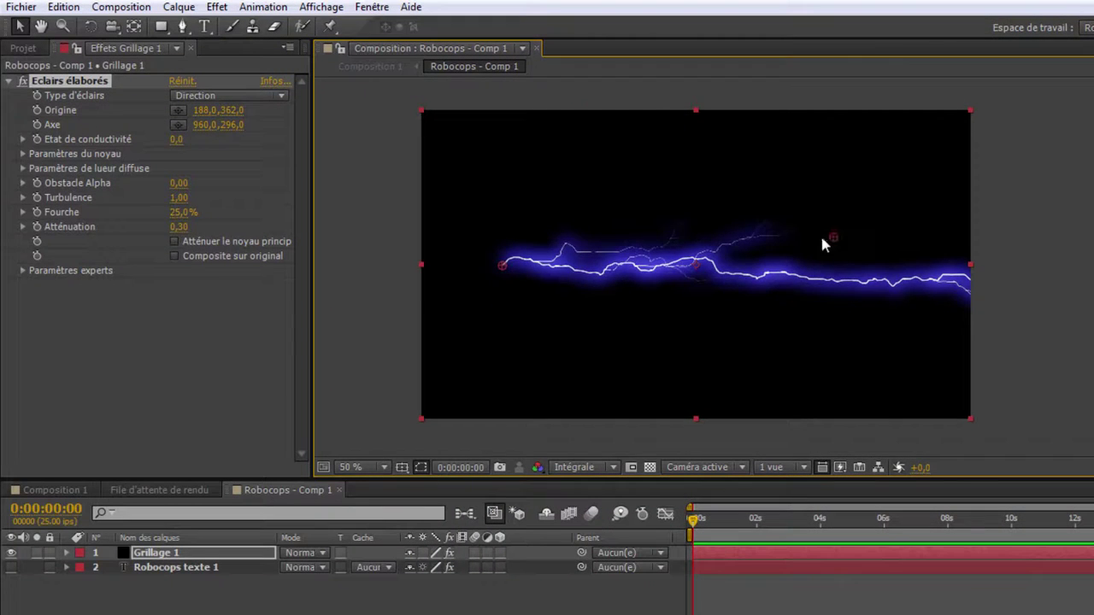
# Change the Eclairs élaborés lightning type to Rebond
pyautogui.scroll(1, 675, 316)
pyautogui.moveTo(686, 337); pyautogui.dragTo(727, 359)
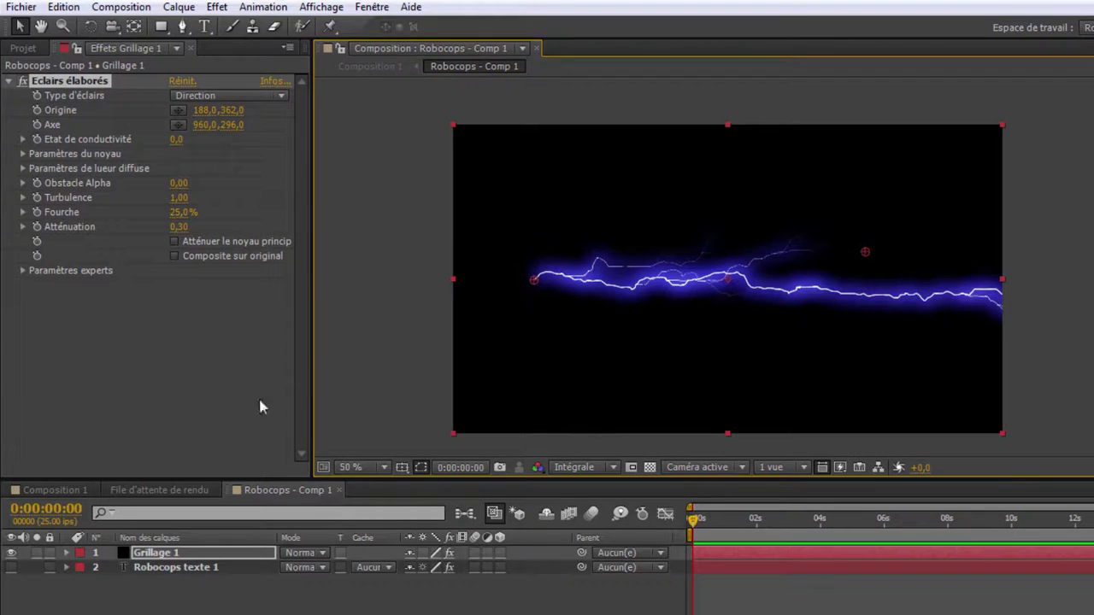
pyautogui.click(363, 468)
pyautogui.click(432, 180)
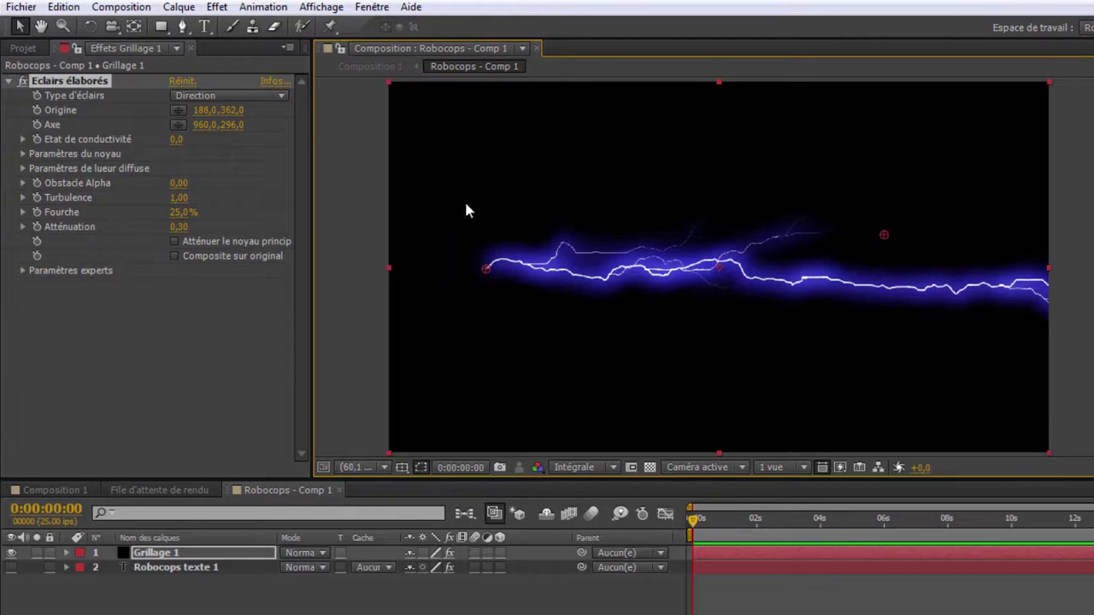
pyautogui.moveTo(682, 301); pyautogui.dragTo(603, 319)
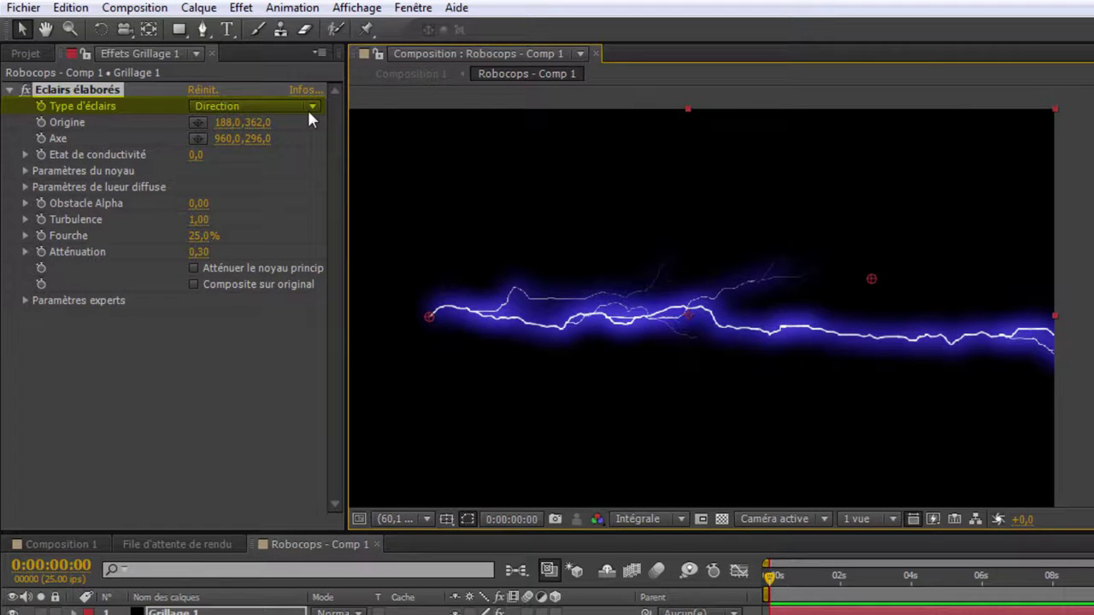
pyautogui.click(310, 111)
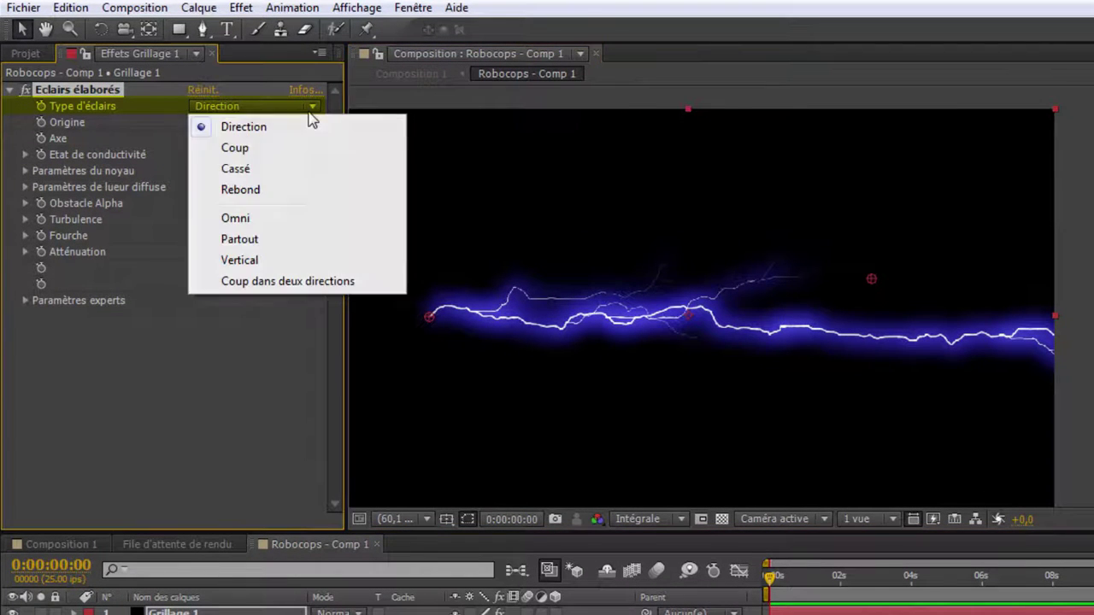
pyautogui.click(248, 190)
pyautogui.moveTo(537, 318); pyautogui.dragTo(615, 294)
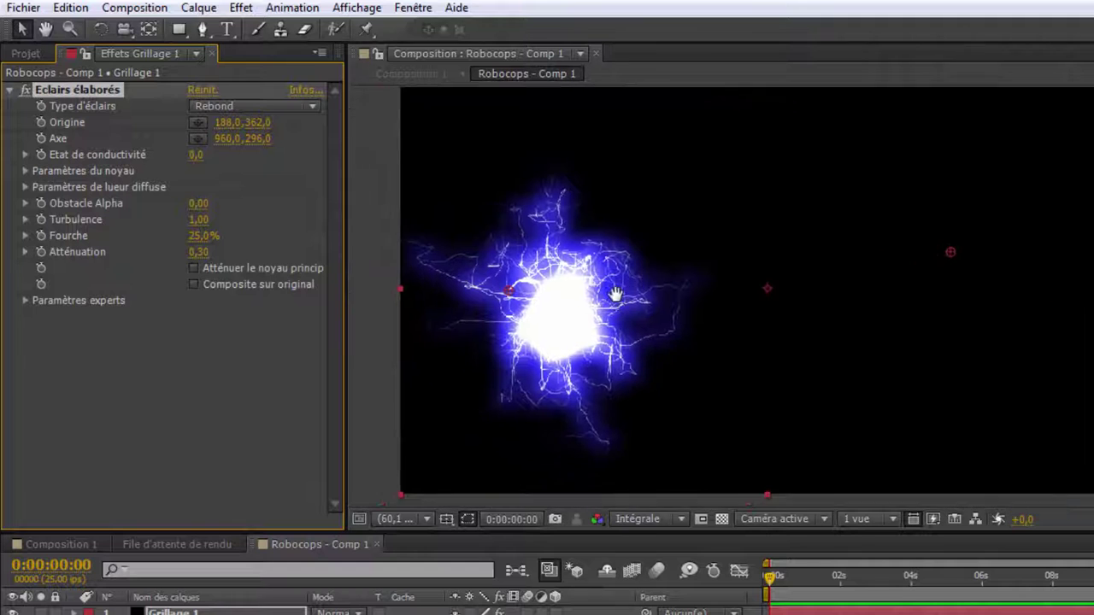
# Remove the lightning's diffuse glow by setting its Rayon to 1,0 and Opacité de lueur diffuse to 0%
pyautogui.scroll(3, 617, 295)
pyautogui.moveTo(627, 349); pyautogui.dragTo(728, 341)
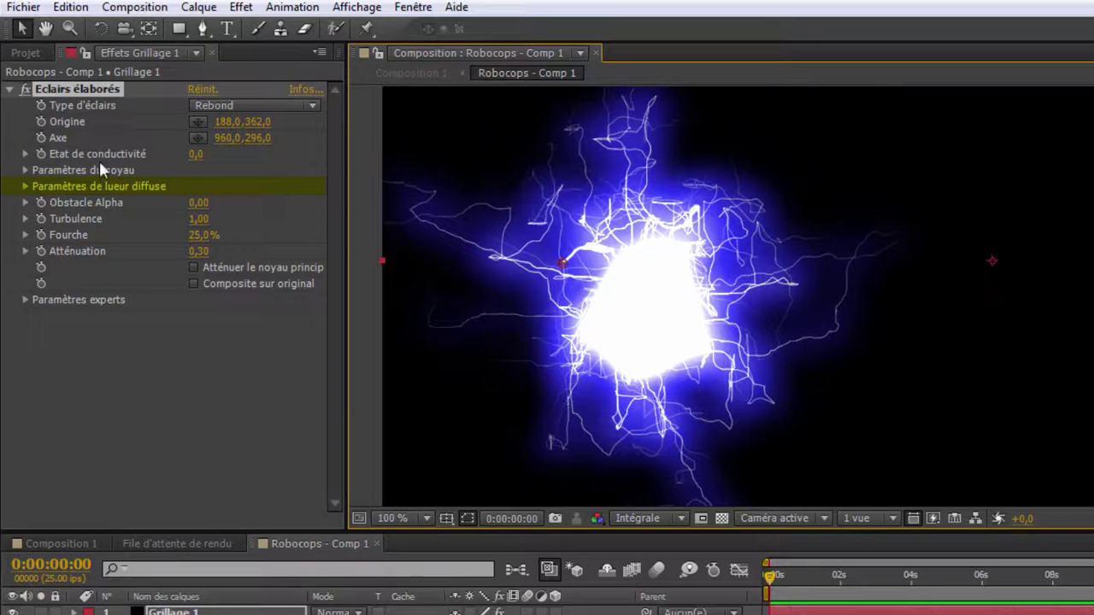
pyautogui.click(26, 188)
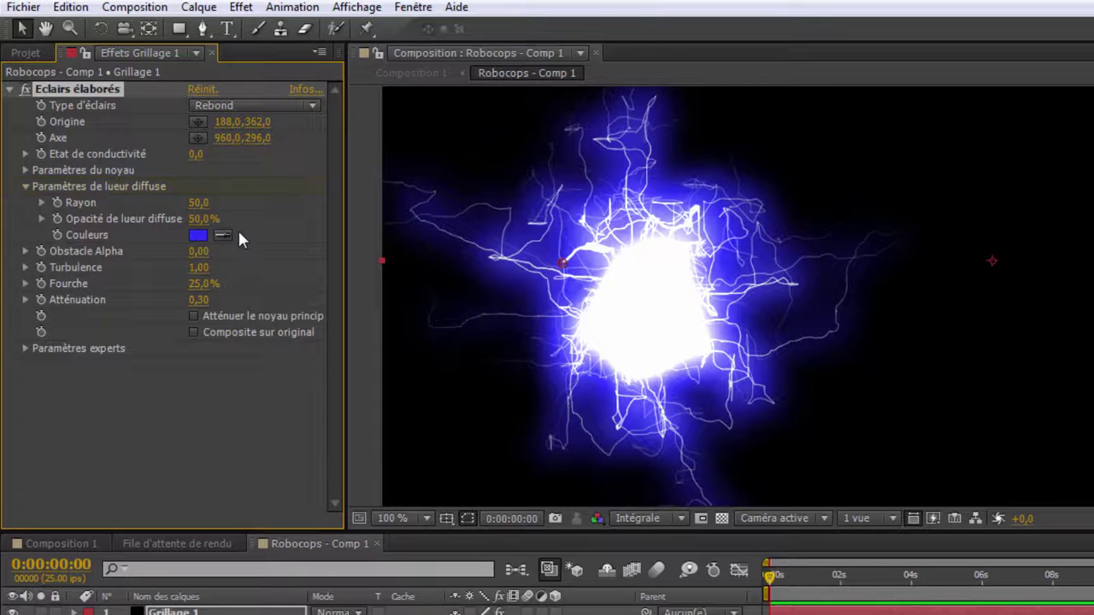
pyautogui.click(202, 205)
pyautogui.write('0')
pyautogui.press('Tab')
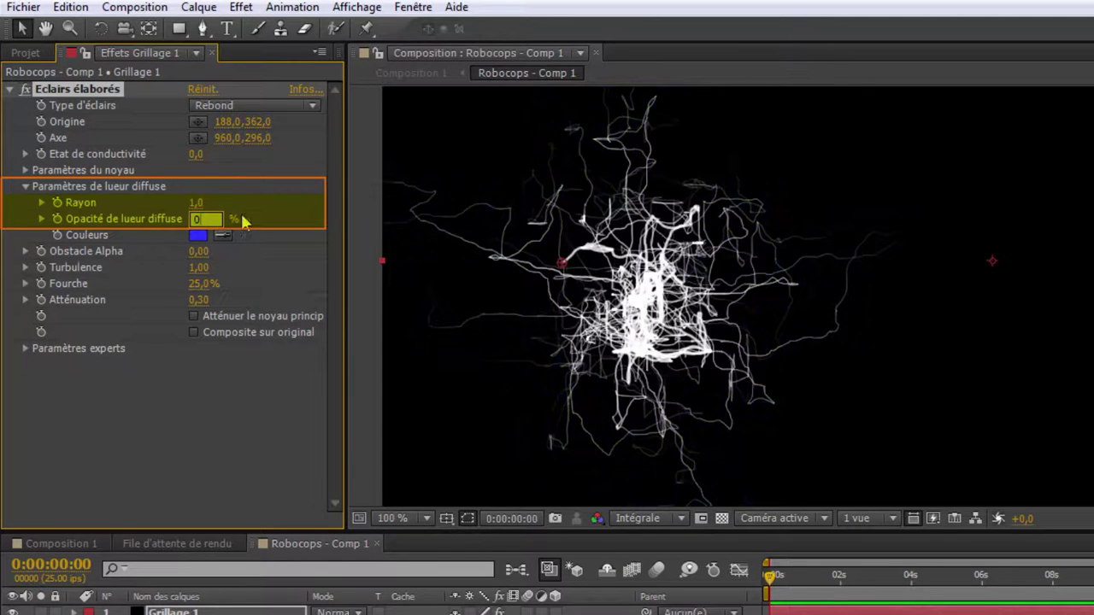
pyautogui.write('0')
pyautogui.press('Return')
pyautogui.click(260, 219)
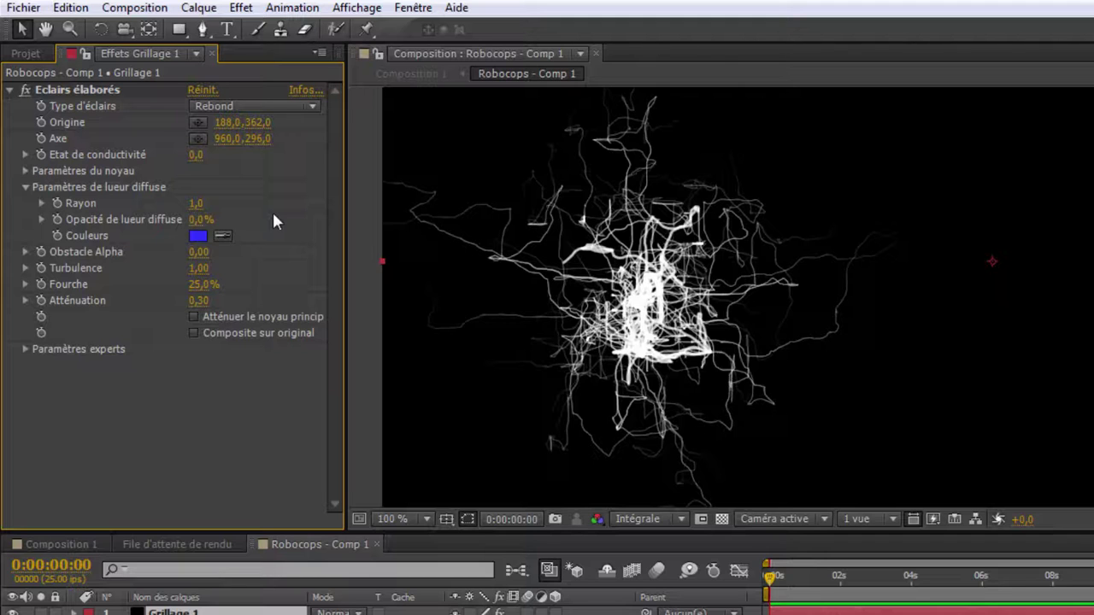
# Lower the lightning's expert Complexité setting to 2 and shift its Origine to about 196, 358
pyautogui.click(32, 354)
pyautogui.click(26, 350)
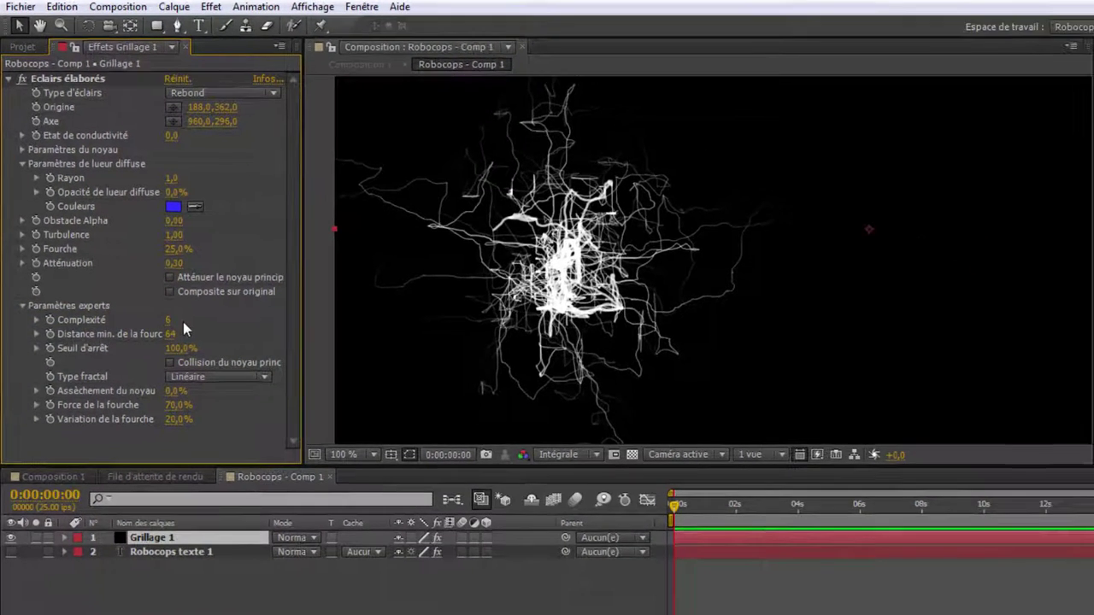
pyautogui.moveTo(169, 322); pyautogui.dragTo(138, 325)
pyautogui.scroll(-2, 563, 276)
pyautogui.moveTo(591, 246); pyautogui.dragTo(547, 258)
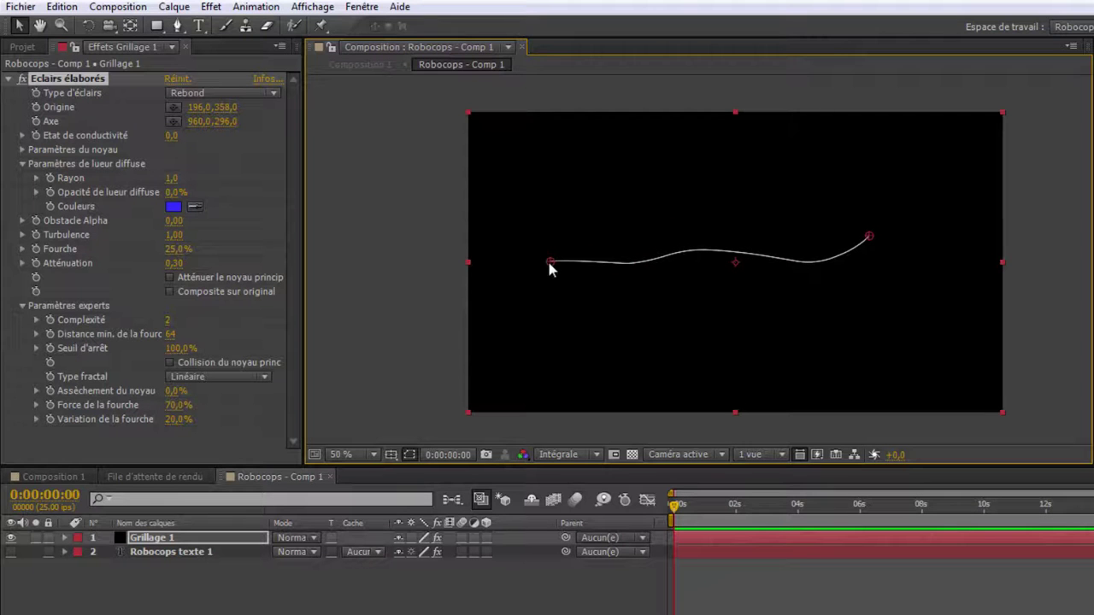
# Set the Turbulence of the Eclairs élaborés effect to 10
pyautogui.moveTo(174, 238)
pyautogui.mouseDown()
pyautogui.moveTo(187, 235)
pyautogui.moveTo(174, 238)
pyautogui.mouseUp()
pyautogui.click(173, 236)
pyautogui.write('10')
pyautogui.press('Return')
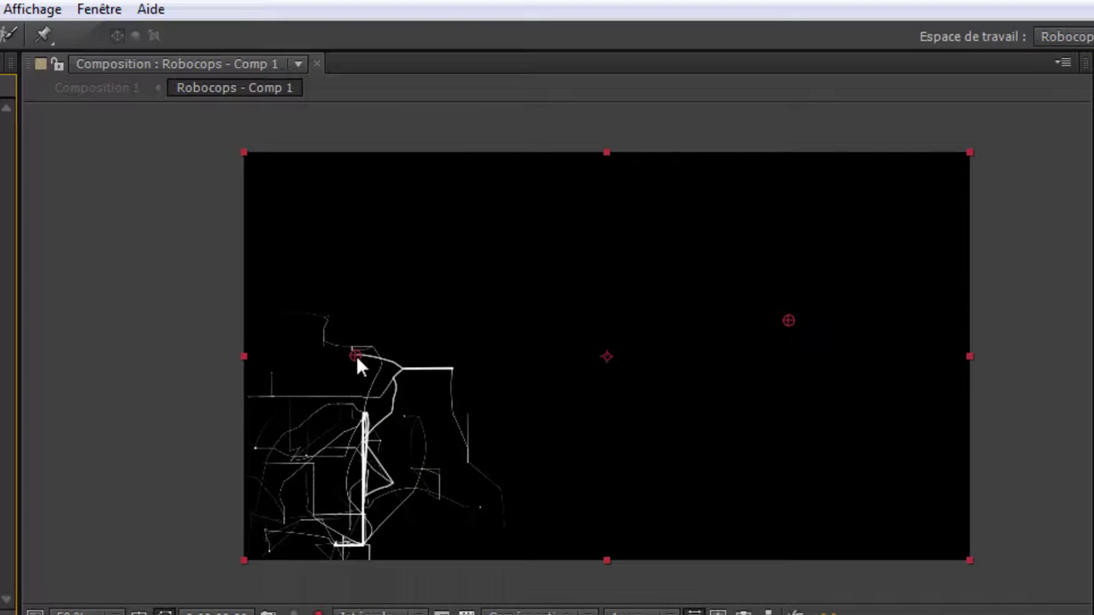
# Move the lightning's Origine to about 768, 362 and its Axe to about 546, 432 to recentre the grid pattern
pyautogui.moveTo(357, 357); pyautogui.dragTo(564, 321)
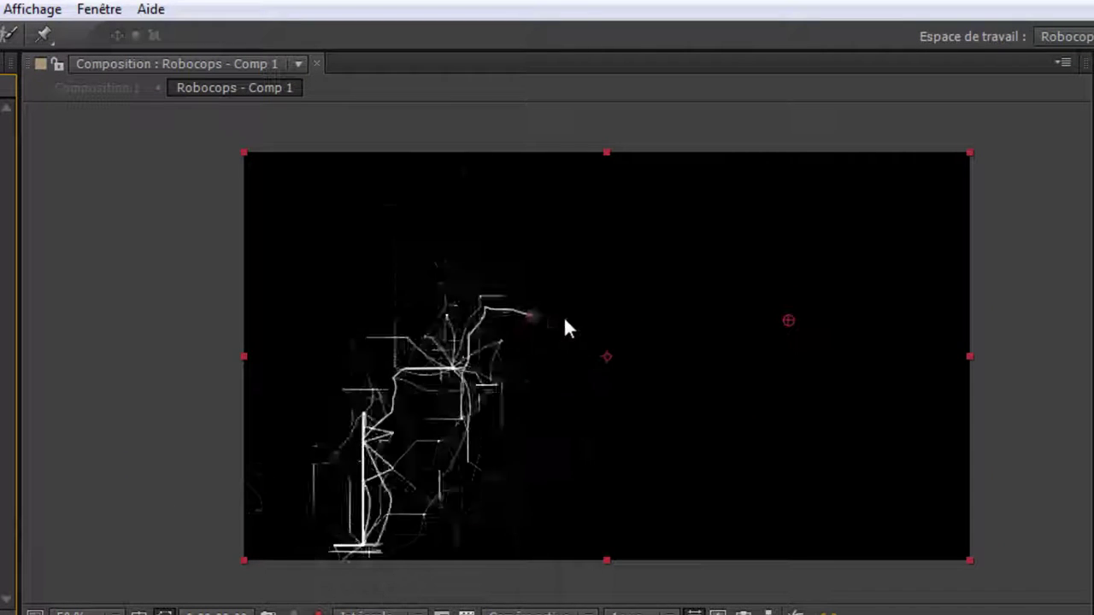
pyautogui.moveTo(787, 322); pyautogui.dragTo(554, 397)
pyautogui.moveTo(562, 317); pyautogui.dragTo(654, 324)
pyautogui.press('space')
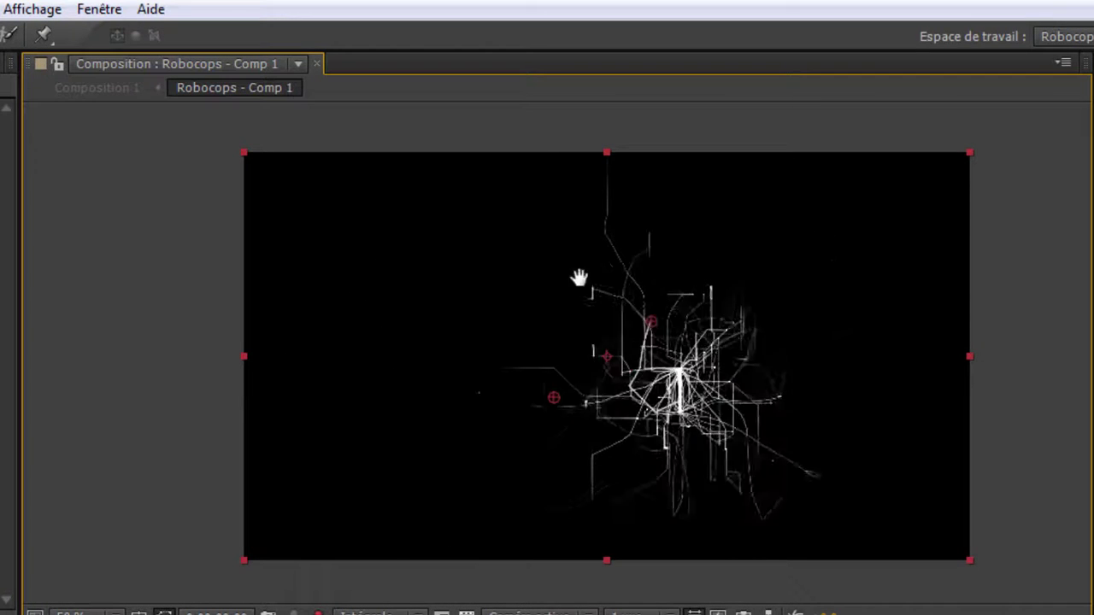
pyautogui.press('space')
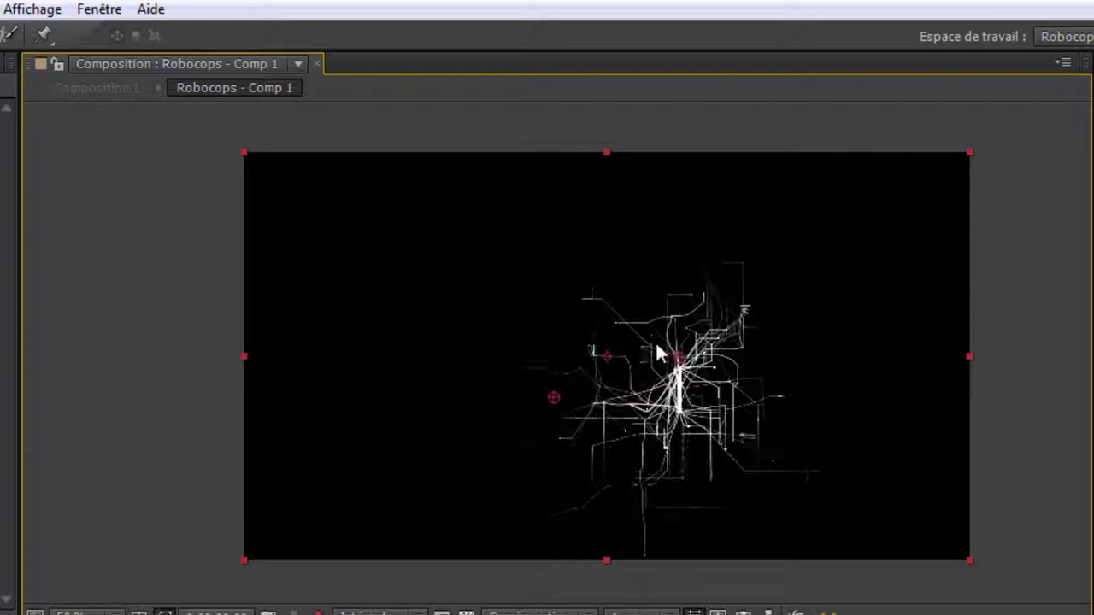
# Set the lightning's Fourche to 15% and Atténuation to 0,08
pyautogui.moveTo(810, 393); pyautogui.dragTo(410, 378)
pyautogui.scroll(1, 385, 375)
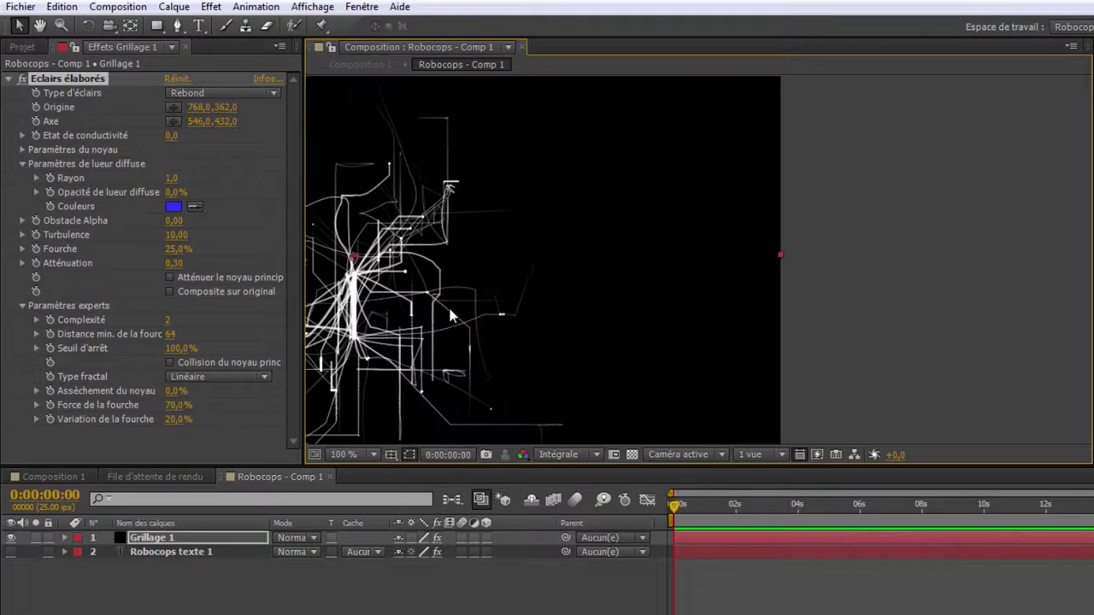
pyautogui.moveTo(452, 316); pyautogui.dragTo(669, 222)
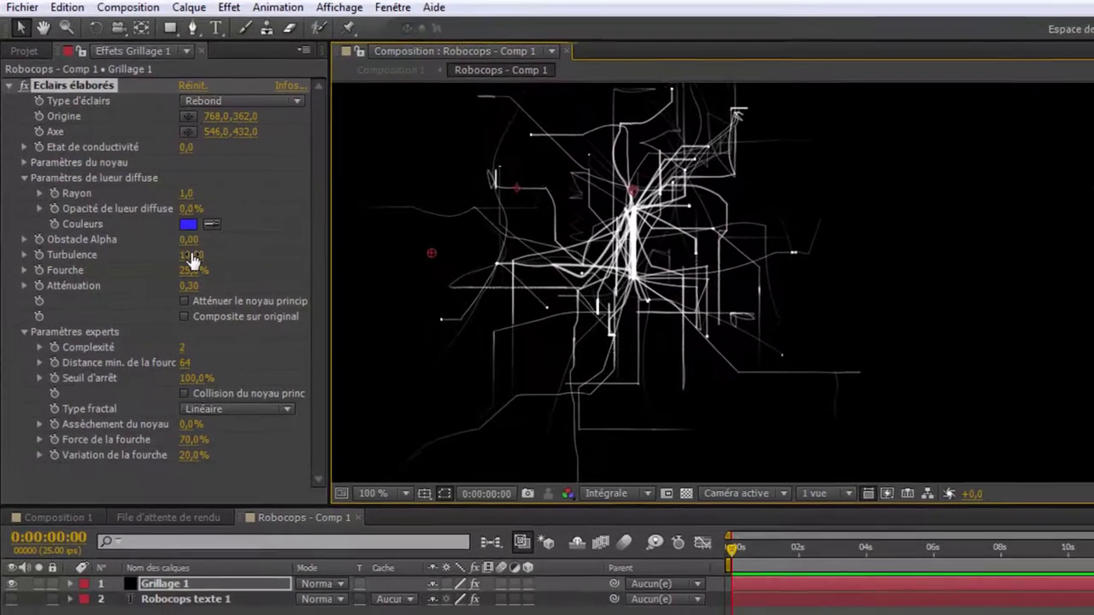
pyautogui.moveTo(179, 250); pyautogui.dragTo(174, 311)
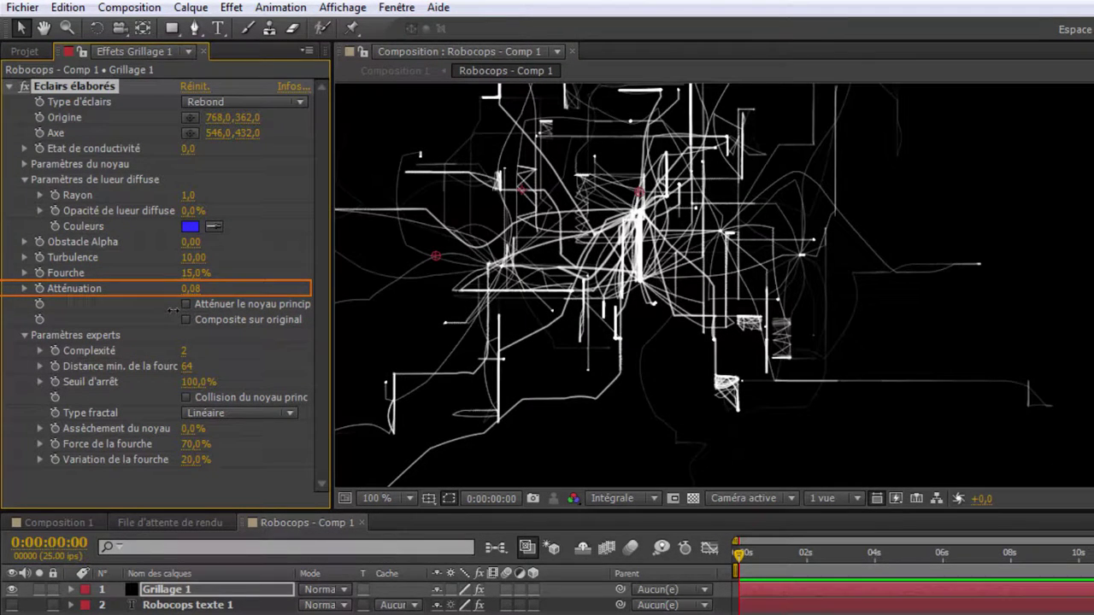
# Compare the lightning with and without Atténuer le noyau principal, and leave the option enabled
pyautogui.click(179, 305)
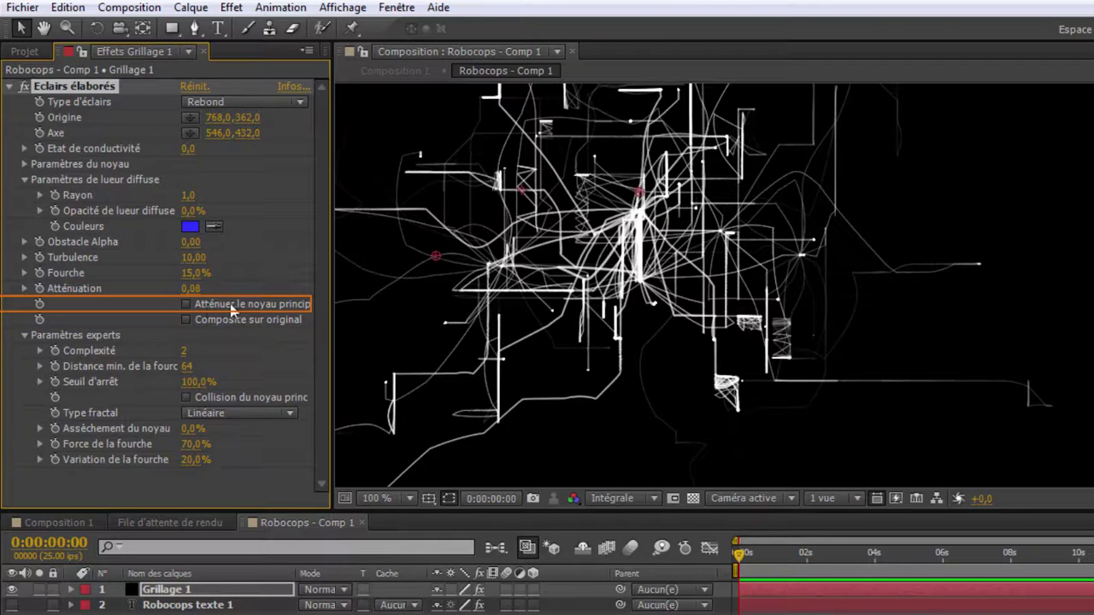
pyautogui.click(186, 304)
pyautogui.click(185, 305)
pyautogui.click(185, 304)
pyautogui.click(185, 304)
pyautogui.click(186, 304)
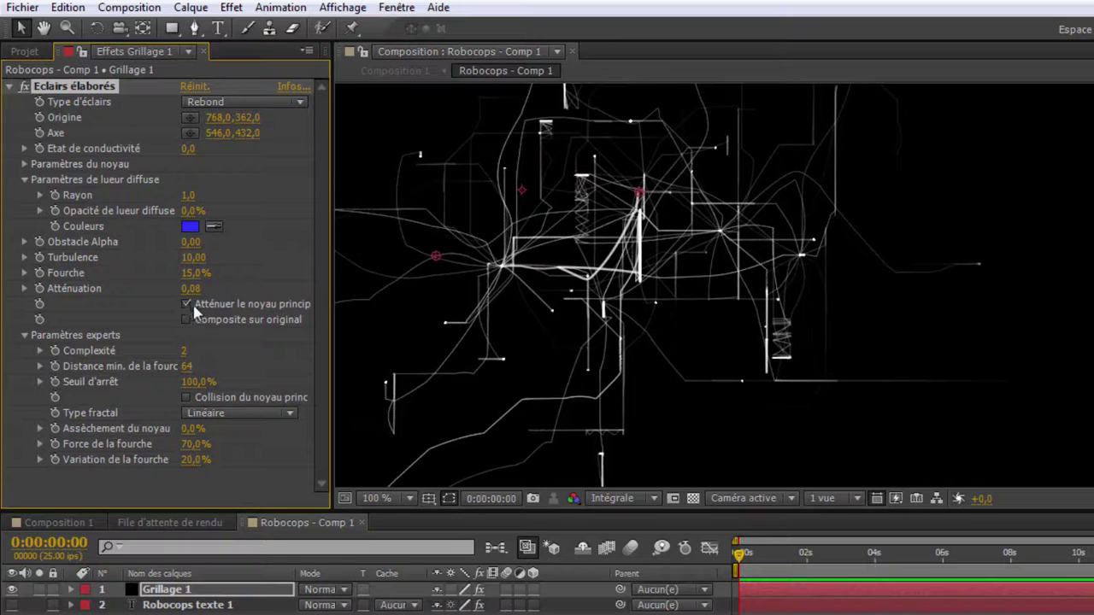
pyautogui.moveTo(642, 280)
pyautogui.mouseDown()
pyautogui.moveTo(656, 292)
pyautogui.moveTo(616, 292)
pyautogui.moveTo(645, 293)
pyautogui.mouseUp()
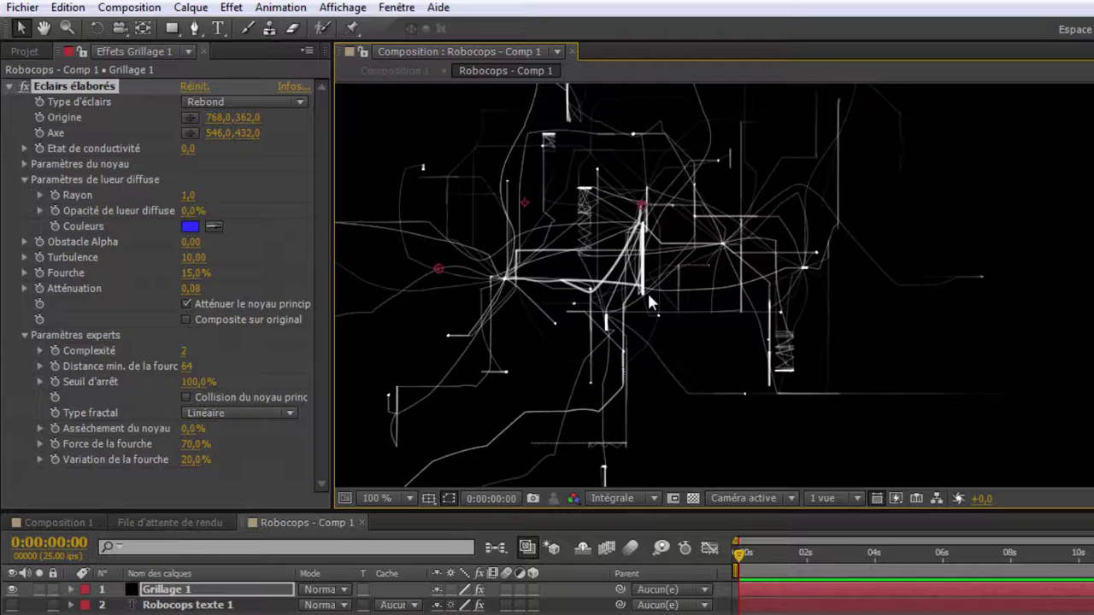
# Set the lightning's Fourche to 35,2% and Atténuation to 0,20, with its Origine moved to 755, 424
pyautogui.moveTo(216, 272)
pyautogui.mouseDown()
pyautogui.moveTo(242, 271)
pyautogui.moveTo(230, 271)
pyautogui.mouseUp()
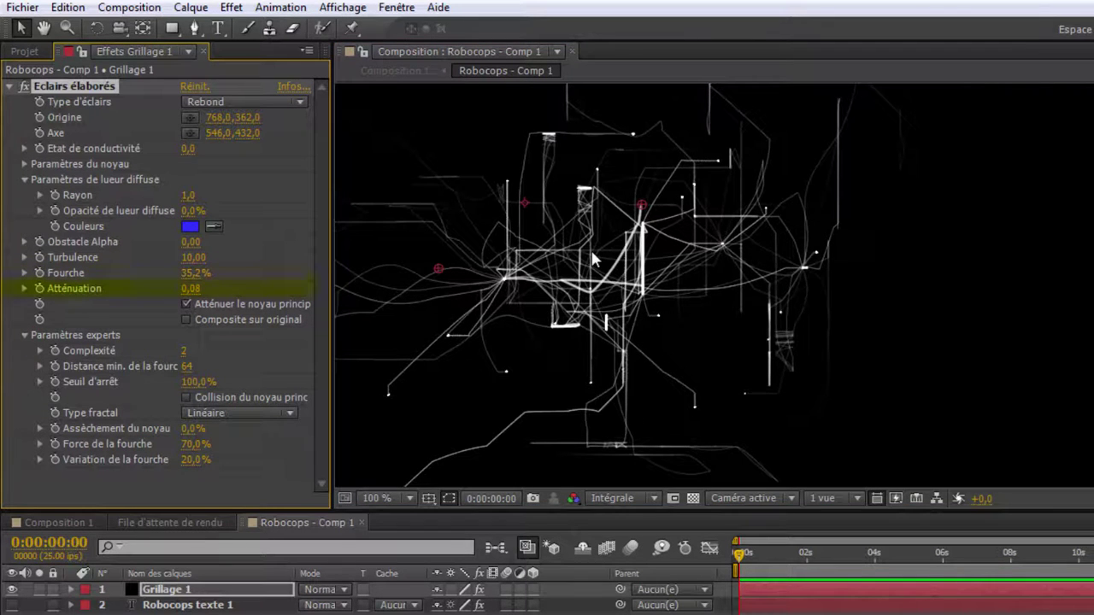
pyautogui.moveTo(190, 290); pyautogui.dragTo(264, 290)
pyautogui.moveTo(265, 291); pyautogui.dragTo(284, 290)
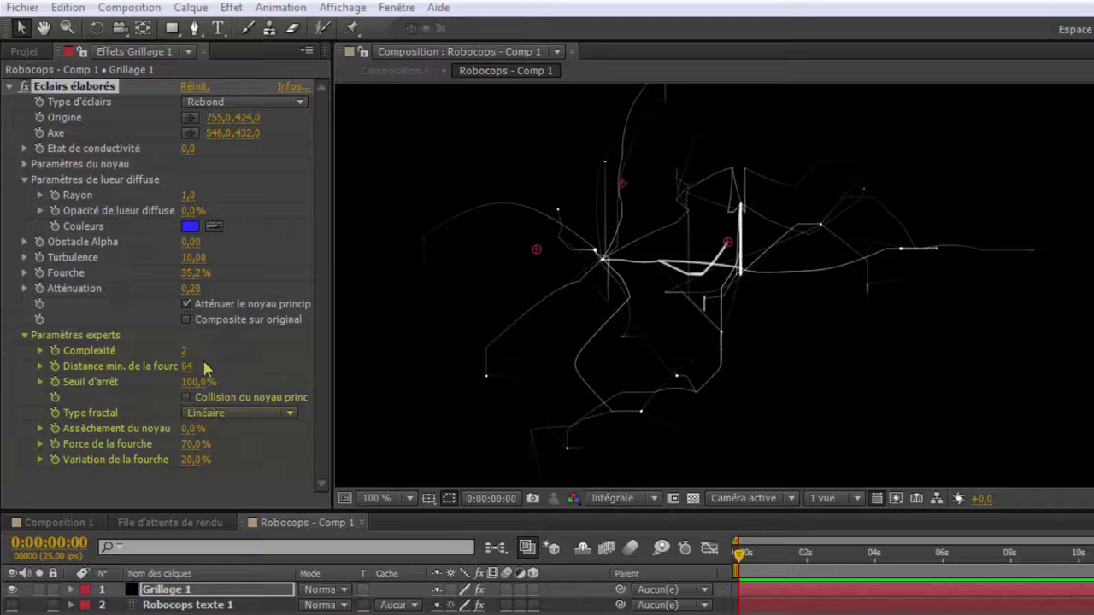
# Try lower and higher minimum fork distances for the lightning, and settle on 32
pyautogui.moveTo(187, 367); pyautogui.dragTo(165, 387)
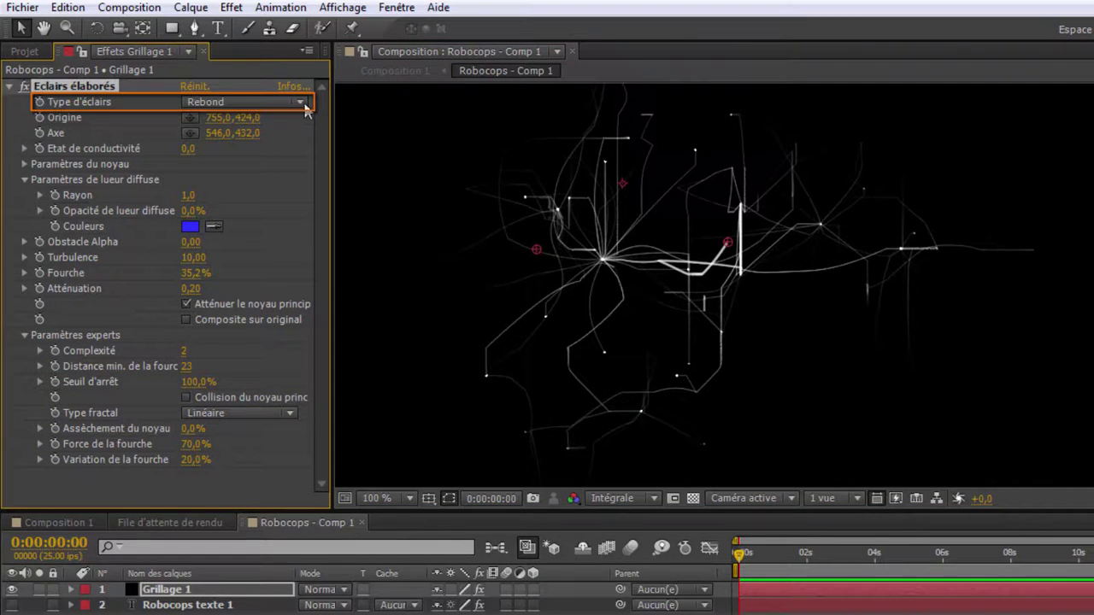
pyautogui.moveTo(186, 367); pyautogui.dragTo(191, 367)
pyautogui.moveTo(340, 365); pyautogui.dragTo(172, 389)
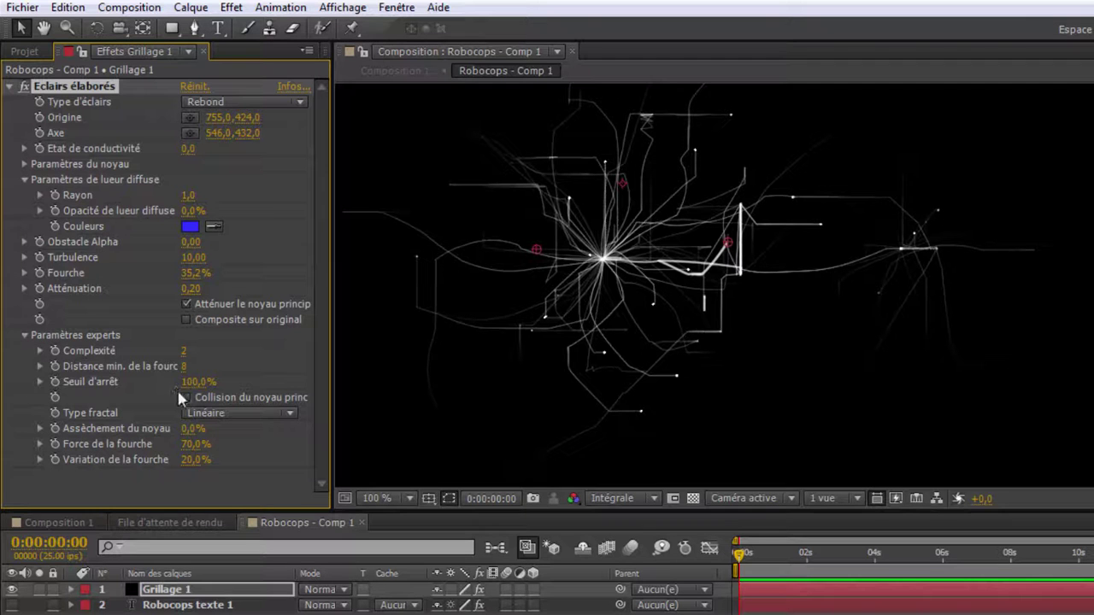
pyautogui.moveTo(188, 372); pyautogui.dragTo(238, 374)
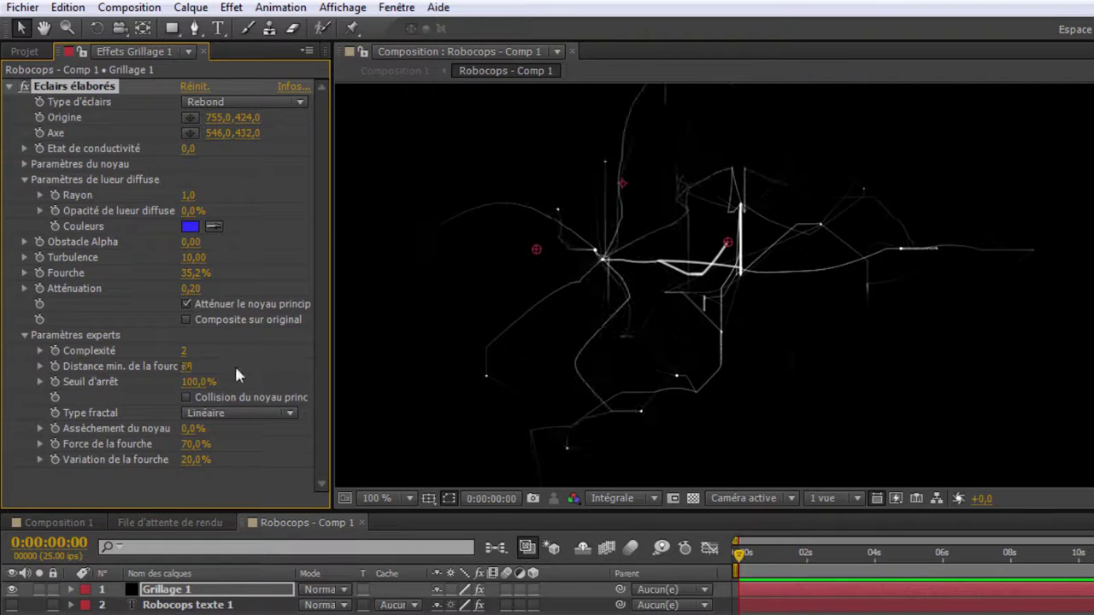
pyautogui.click(188, 367)
pyautogui.press('Return')
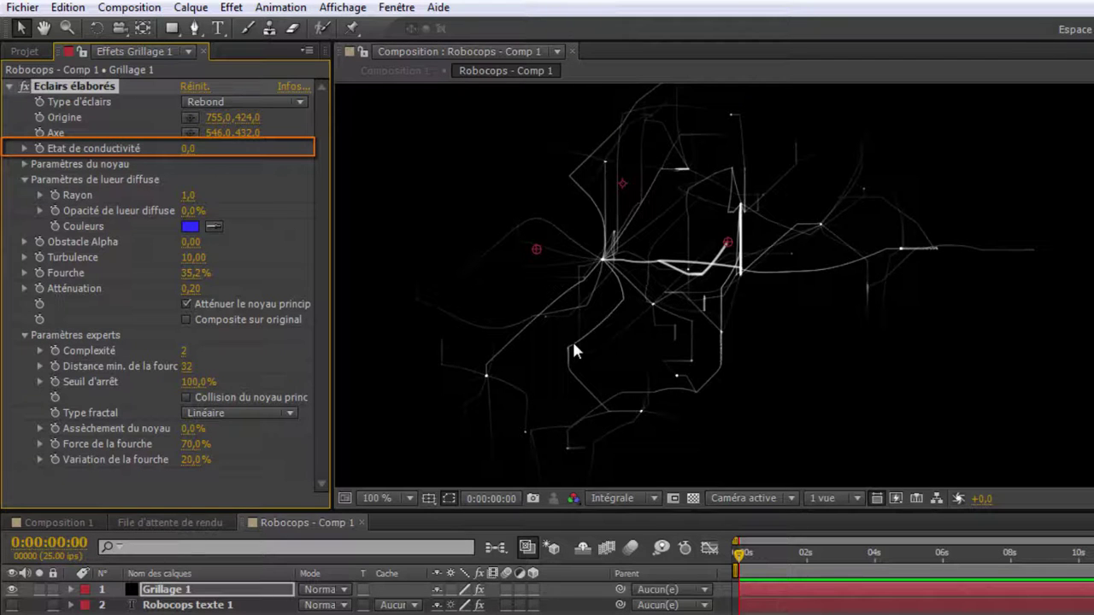
# Set the Etat de conductivité to 5,5 and move the lightning's Axe to about 620, 418
pyautogui.moveTo(186, 149); pyautogui.dragTo(318, 168)
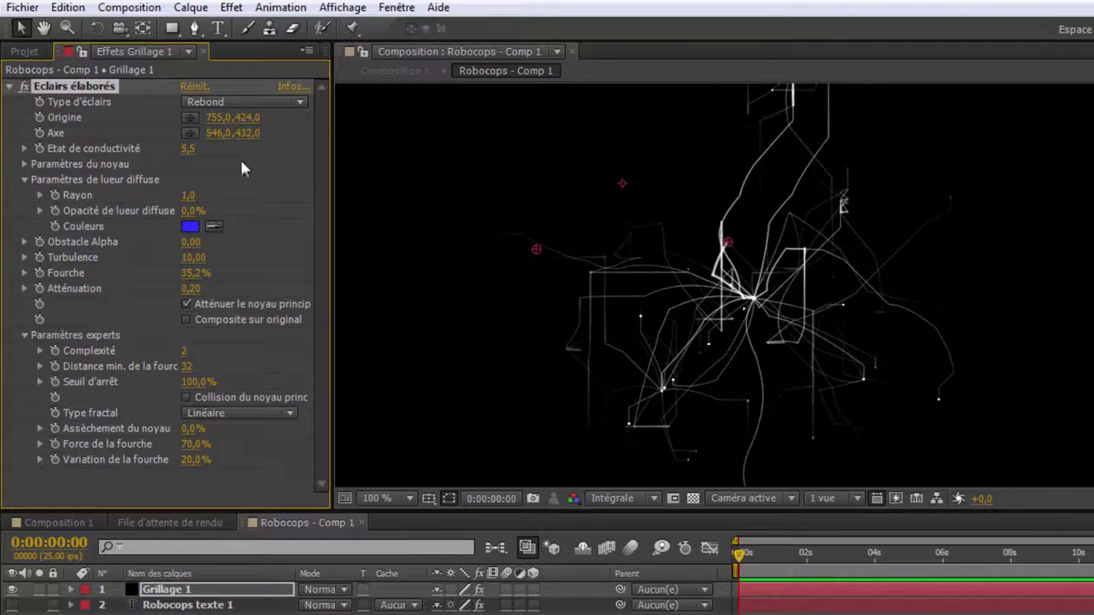
pyautogui.moveTo(610, 306); pyautogui.dragTo(480, 303)
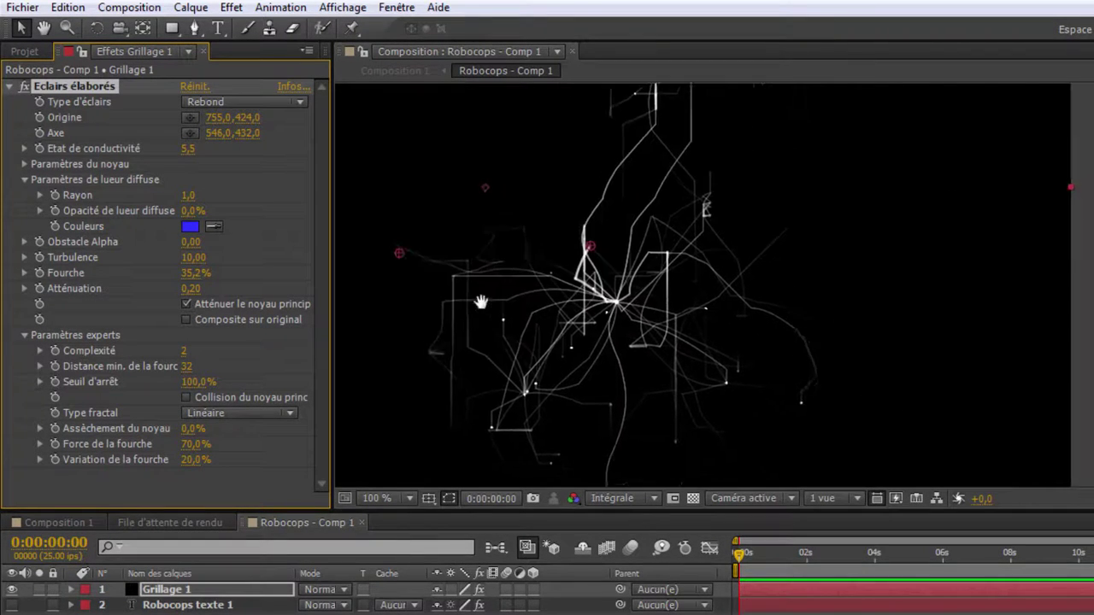
pyautogui.scroll(-1, 480, 303)
pyautogui.moveTo(610, 273); pyautogui.dragTo(627, 367)
pyautogui.moveTo(670, 334); pyautogui.dragTo(701, 325)
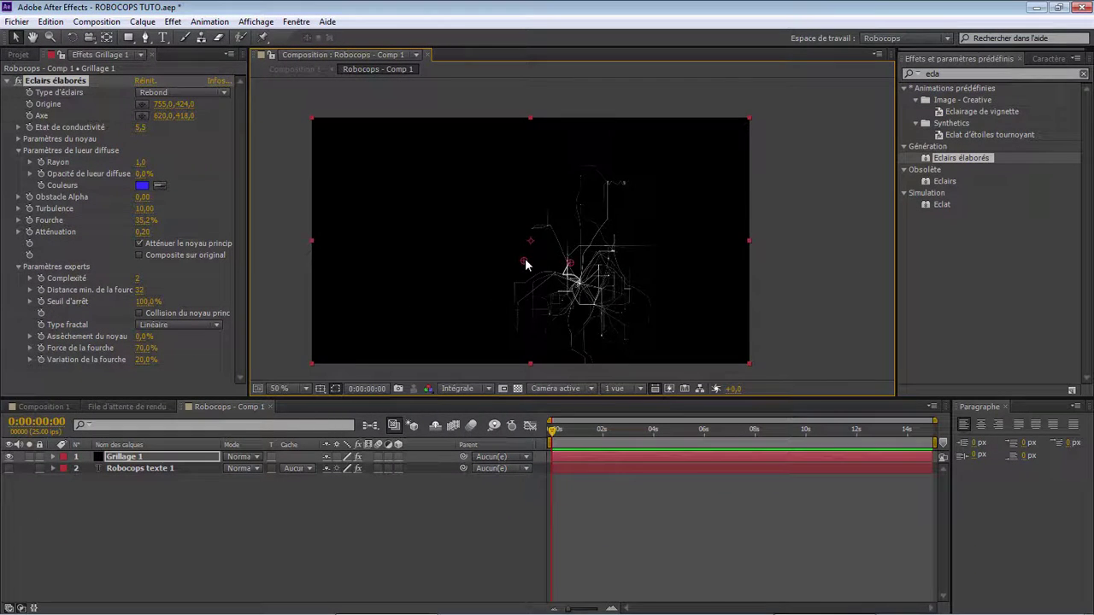
pyautogui.moveTo(525, 265); pyautogui.dragTo(409, 256)
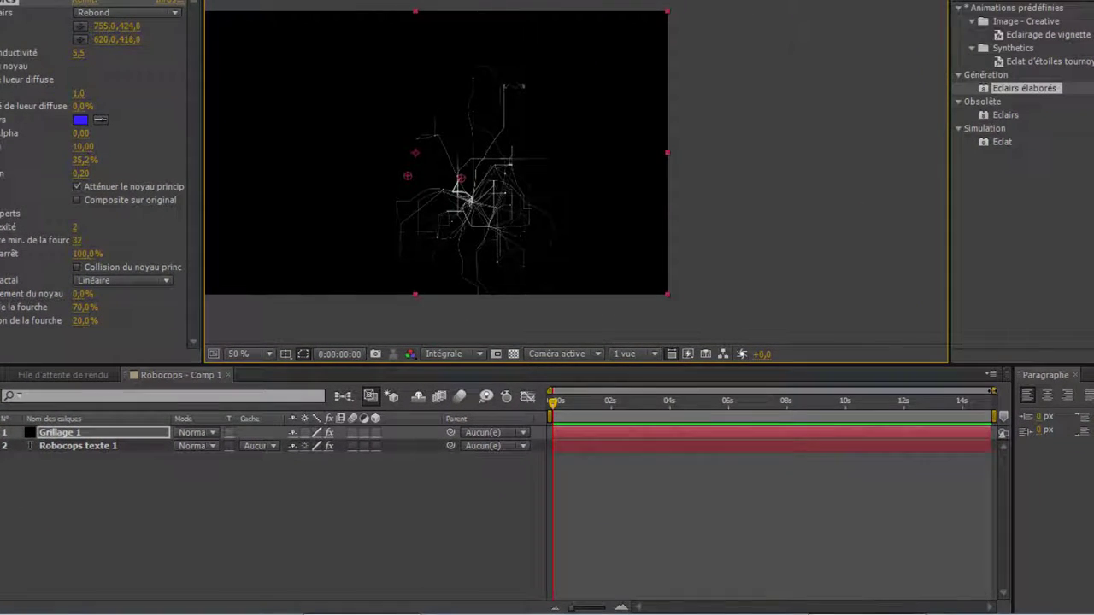
# Add an Atténuation keyframe of 0,20 at 2 seconds and reveal it under the Grillage 1 layer
pyautogui.moveTo(935, 421); pyautogui.dragTo(664, 385)
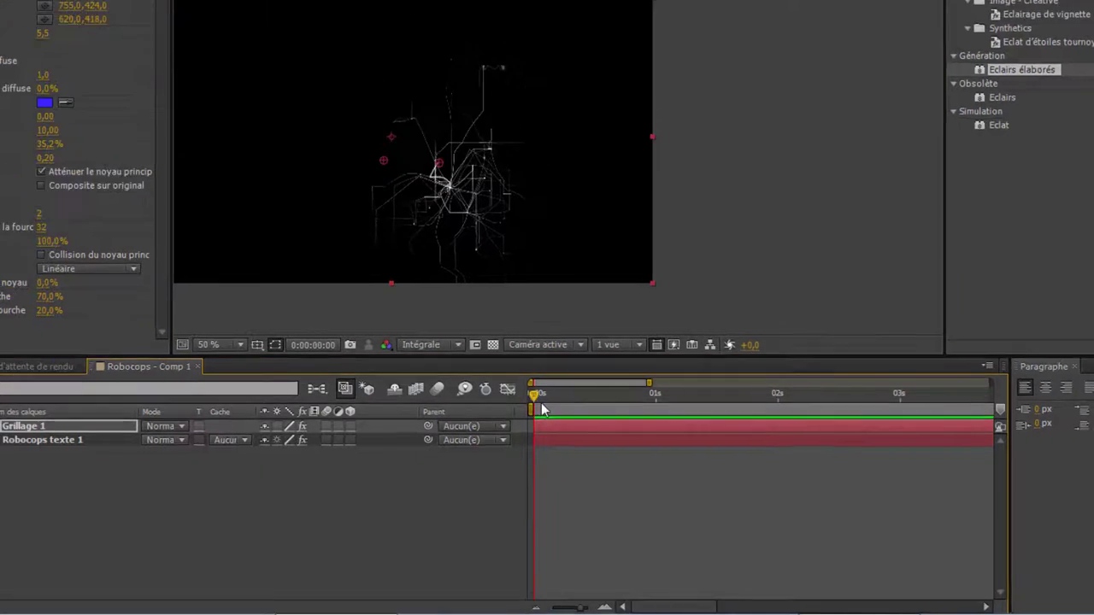
pyautogui.moveTo(542, 410); pyautogui.dragTo(783, 475)
pyautogui.moveTo(698, 435); pyautogui.dragTo(700, 380)
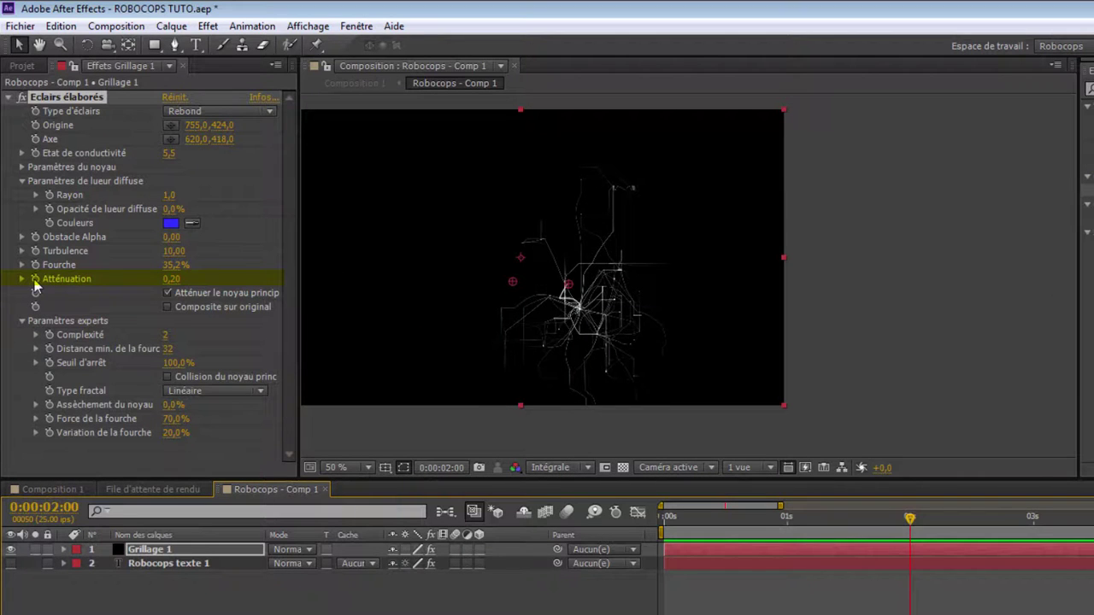
pyautogui.click(35, 279)
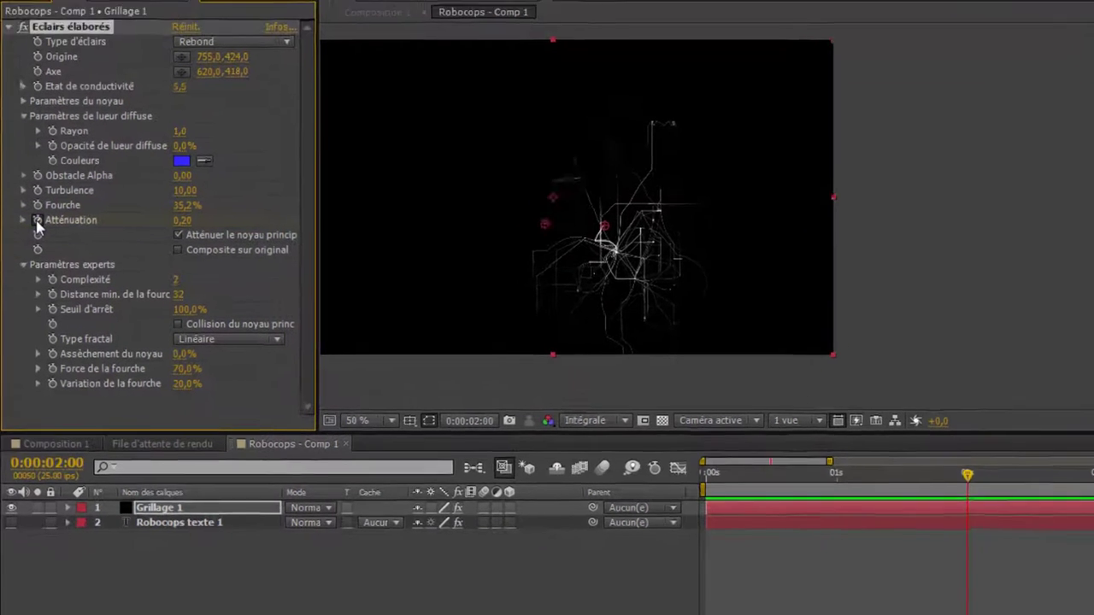
pyautogui.press('u')
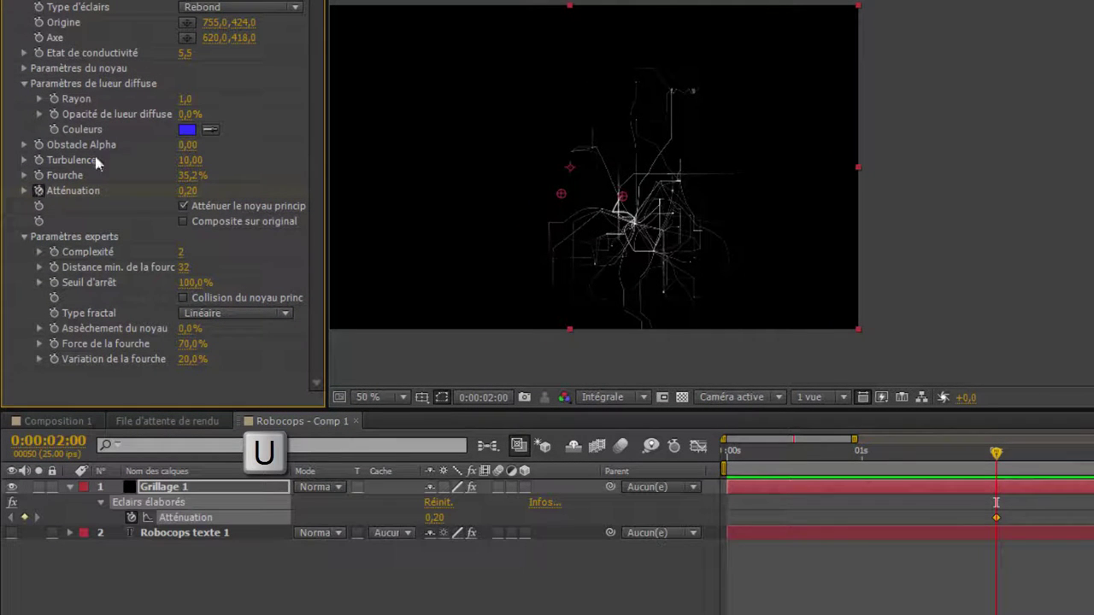
pyautogui.click(181, 518)
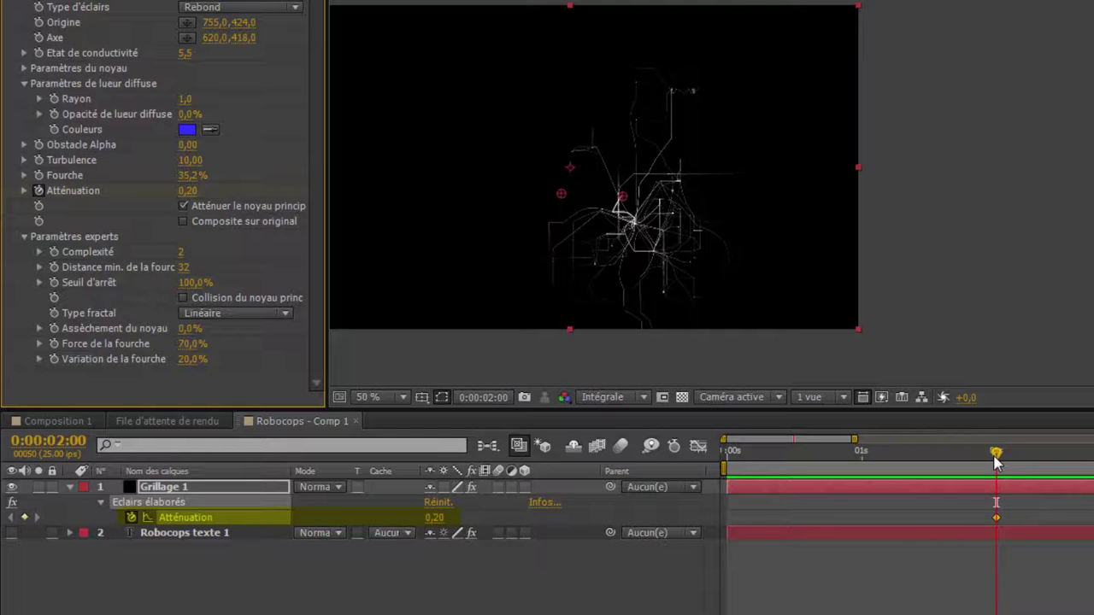
# Set an Atténuation keyframe of 2,83 at 0 seconds and scrub past 2 seconds to preview the lightning's growth
pyautogui.moveTo(996, 458); pyautogui.dragTo(701, 470)
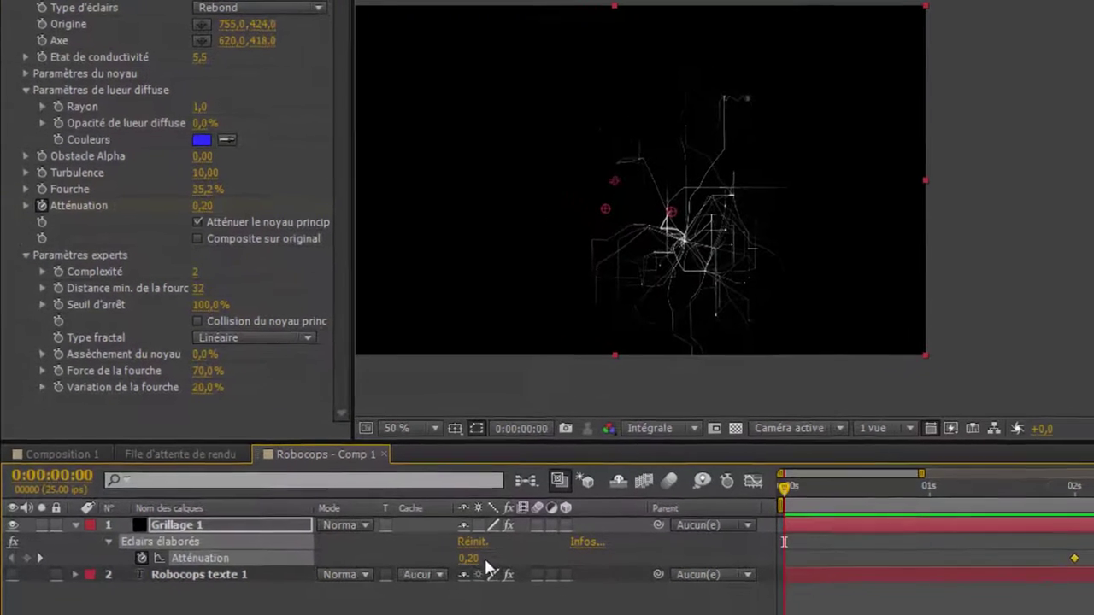
pyautogui.moveTo(487, 581); pyautogui.dragTo(610, 578)
pyautogui.scroll(1, 707, 291)
pyautogui.scroll(1, 652, 300)
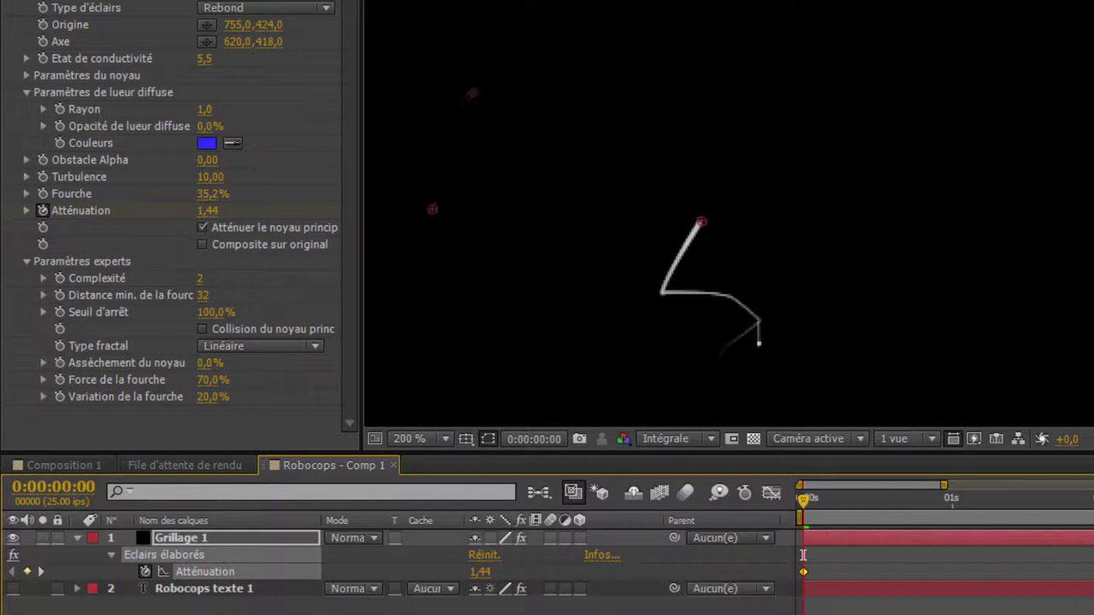
pyautogui.moveTo(500, 573); pyautogui.dragTo(634, 587)
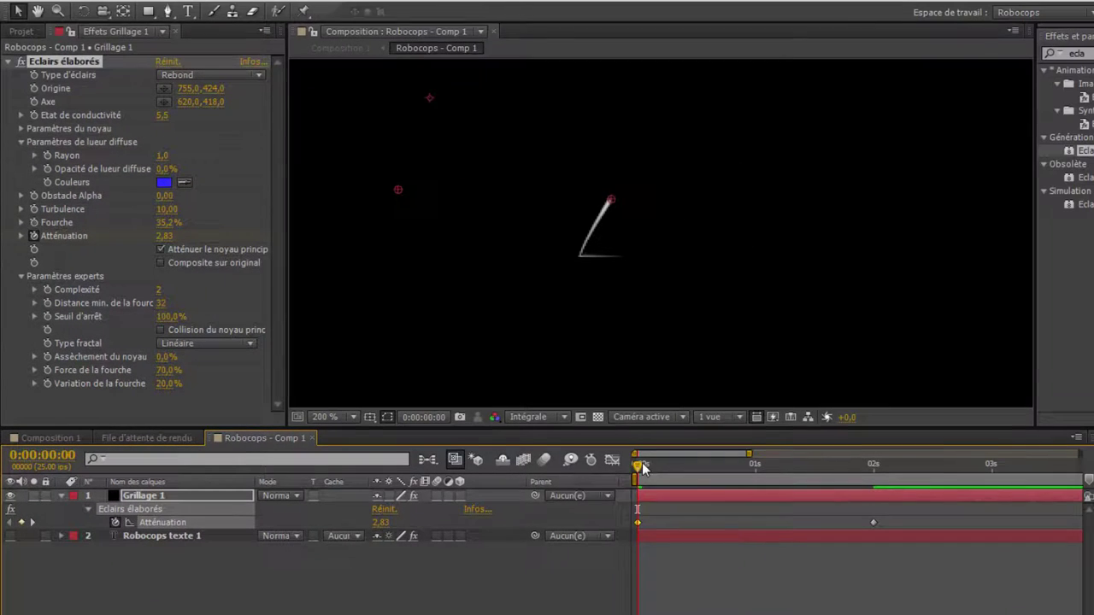
pyautogui.moveTo(640, 467); pyautogui.dragTo(901, 532)
pyautogui.scroll(-2, 863, 360)
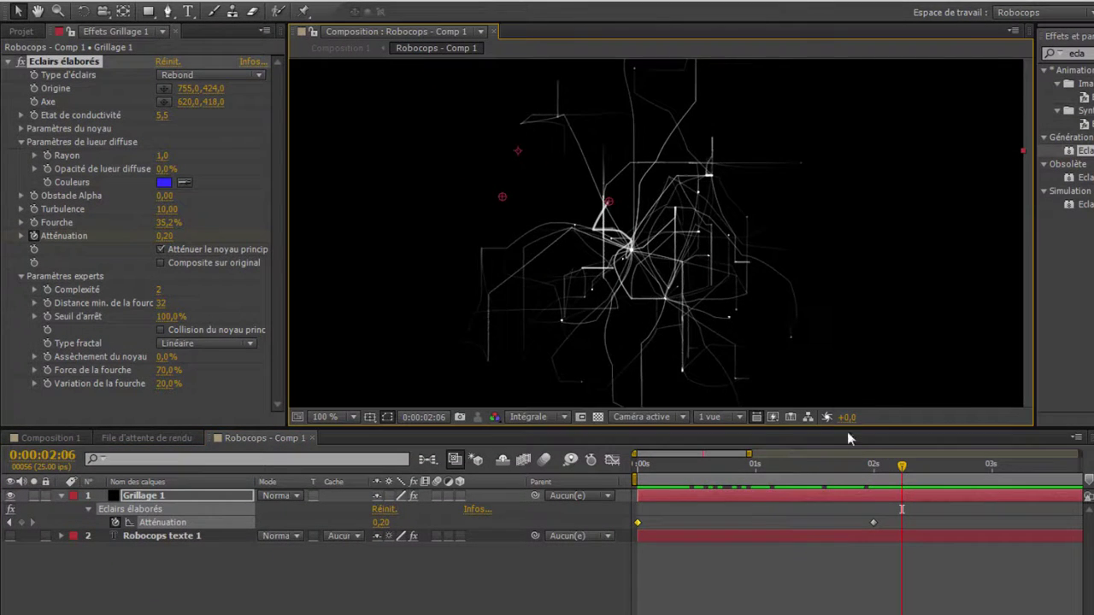
# Shift the end Atténuation keyframe to frame 0:00:02:01 and display the property's full curve in the graph editor
pyautogui.moveTo(896, 467); pyautogui.dragTo(874, 541)
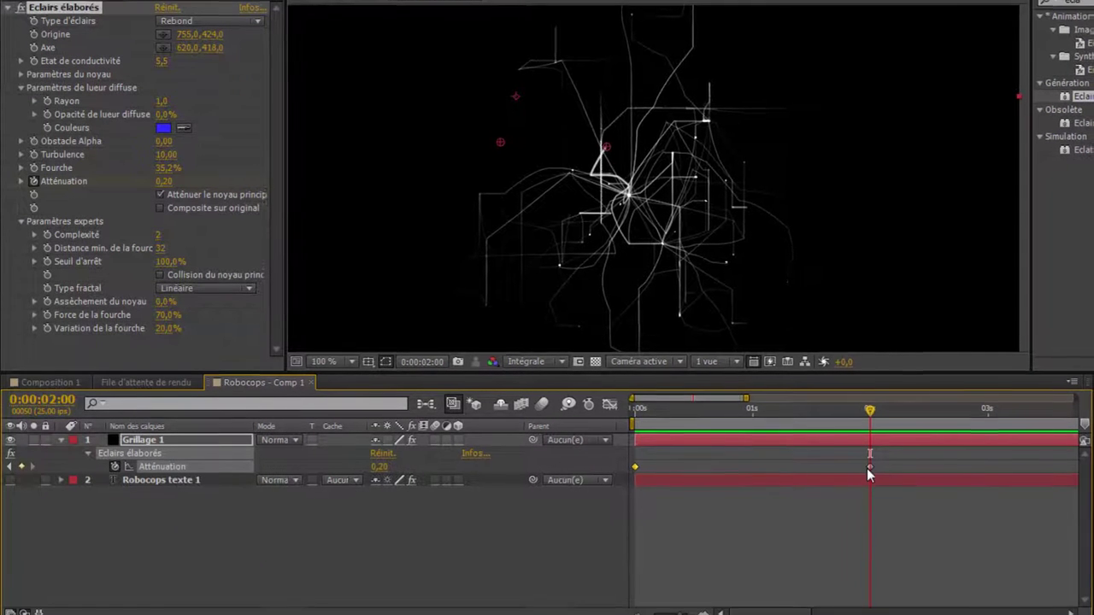
pyautogui.moveTo(872, 524); pyautogui.dragTo(697, 505)
pyautogui.click(609, 398)
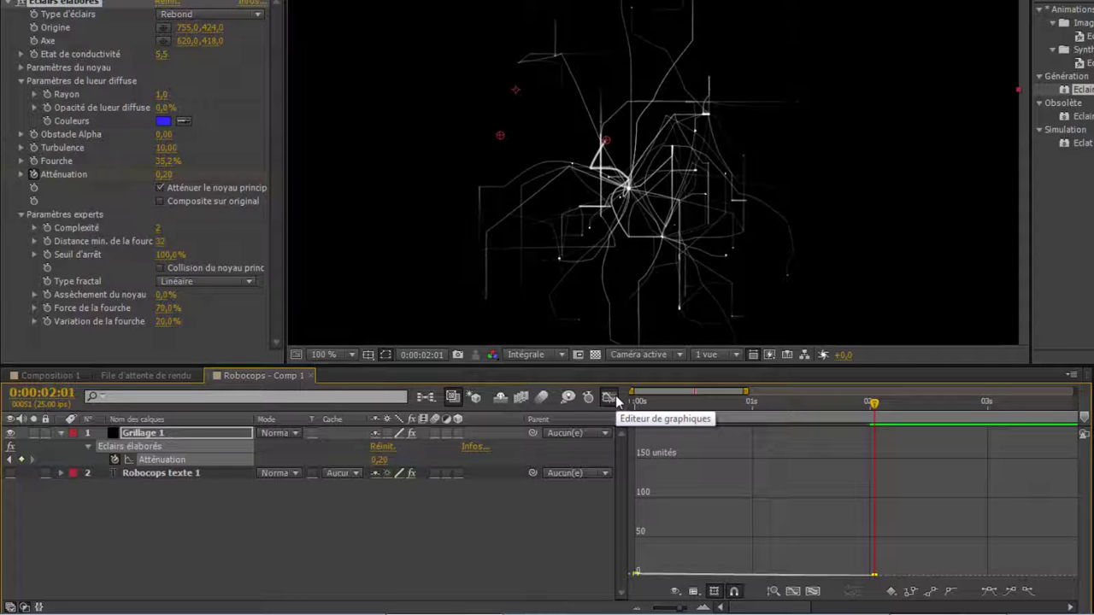
pyautogui.click(219, 461)
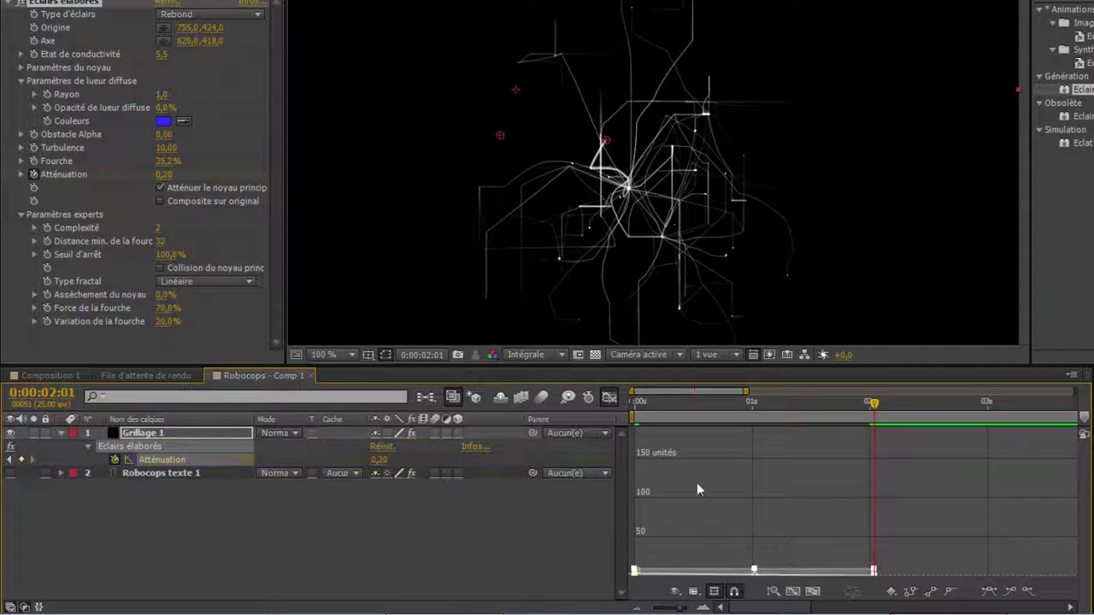
pyautogui.click(812, 592)
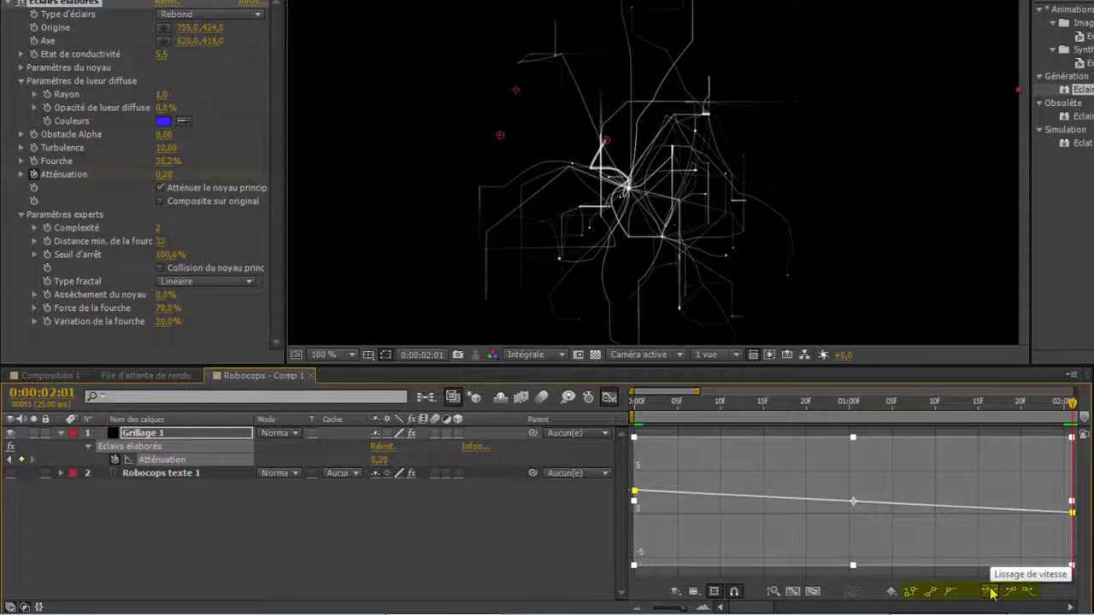
# Apply Lissage de vitesse to both Atténuation keyframes, fit the curve to the graph and scrub through the eased animation
pyautogui.press('F9')
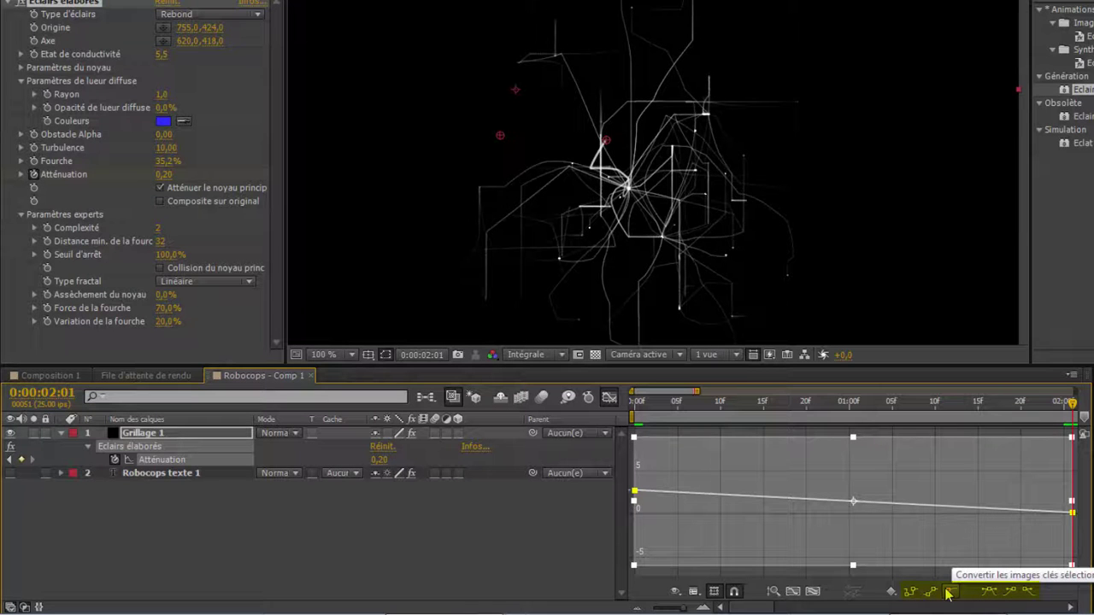
pyautogui.click(988, 597)
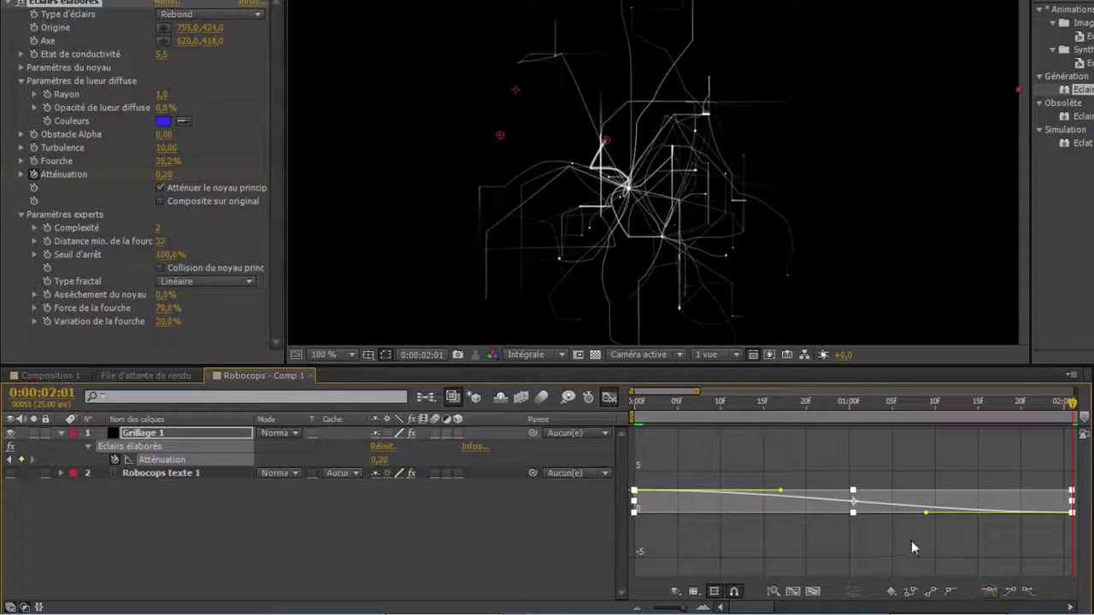
pyautogui.click(911, 540)
pyautogui.doubleClick(857, 508)
pyautogui.moveTo(1075, 402); pyautogui.dragTo(638, 402)
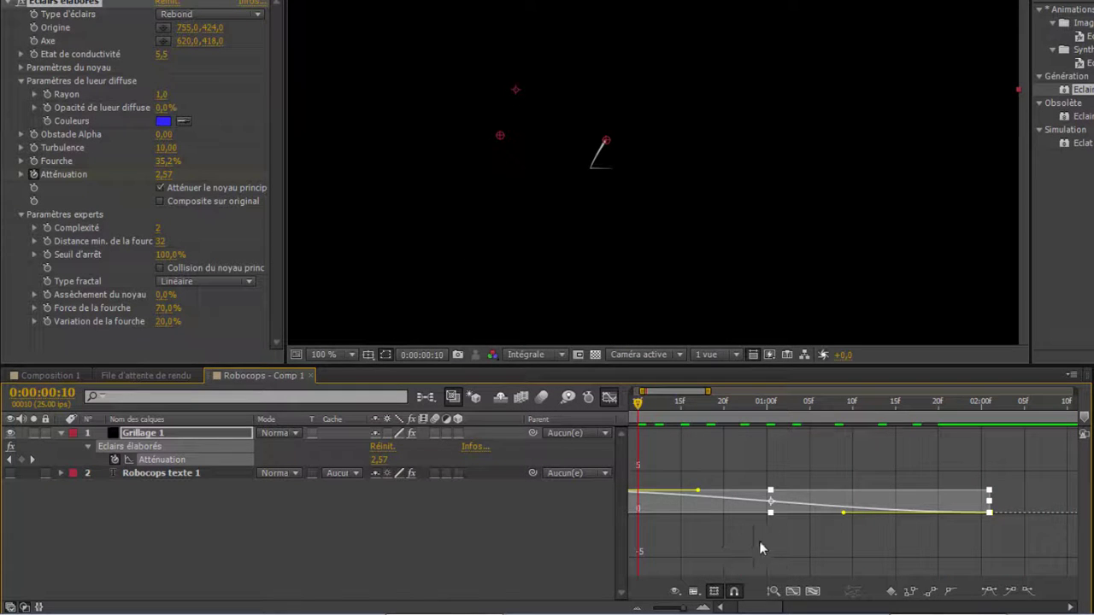
pyautogui.click(793, 591)
pyautogui.moveTo(725, 421); pyautogui.dragTo(988, 474)
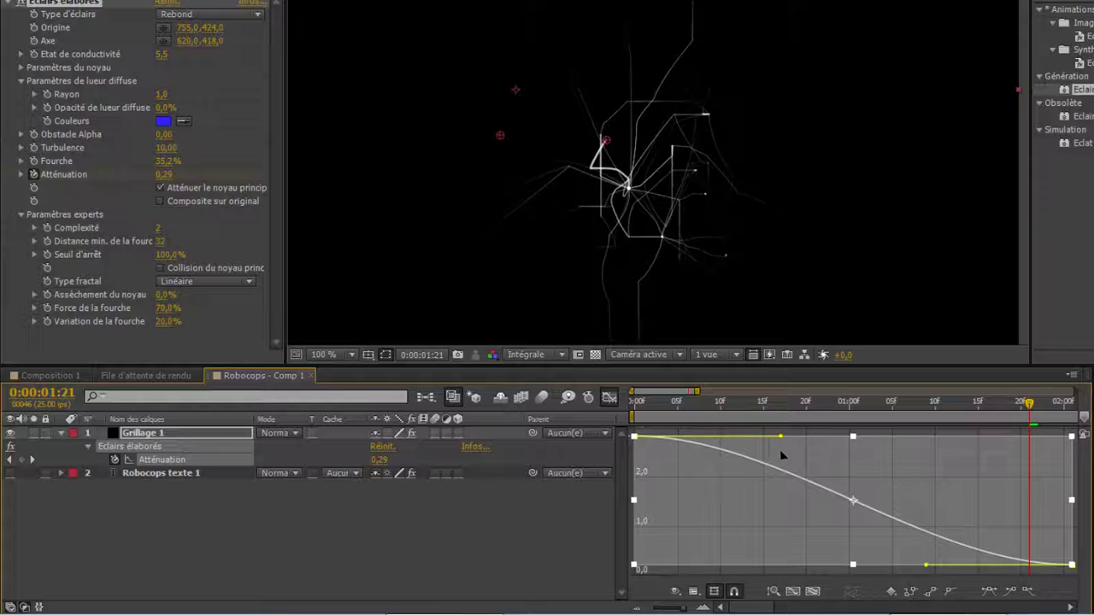
# Steepen the start of the Atténuation curve and lengthen the end keyframe's ease to about 1 second, and preview it
pyautogui.click(786, 573)
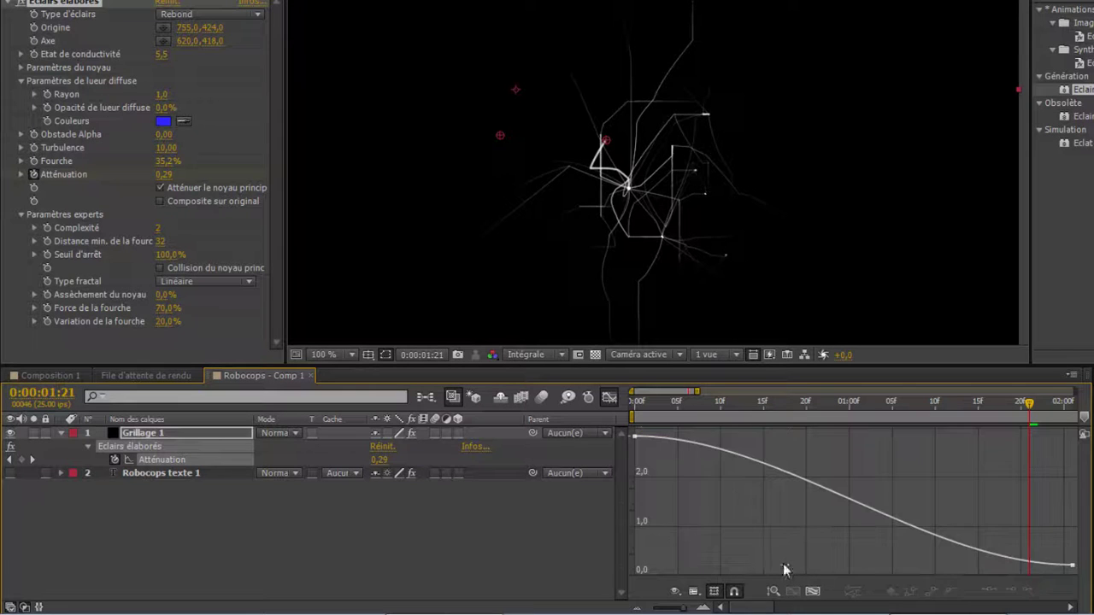
pyautogui.click(634, 437)
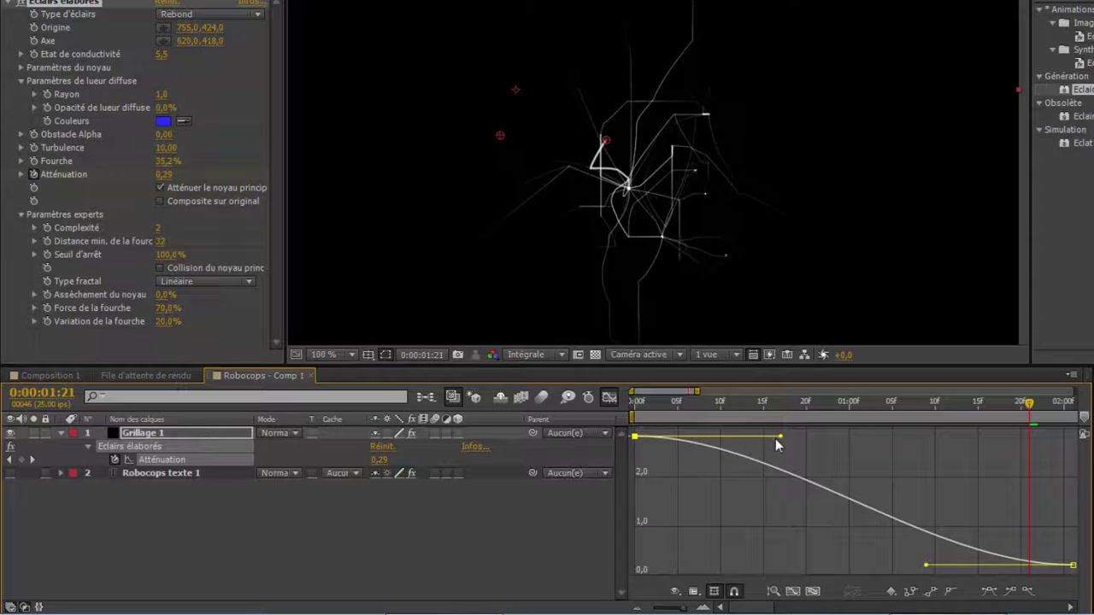
pyautogui.moveTo(779, 438); pyautogui.dragTo(703, 560)
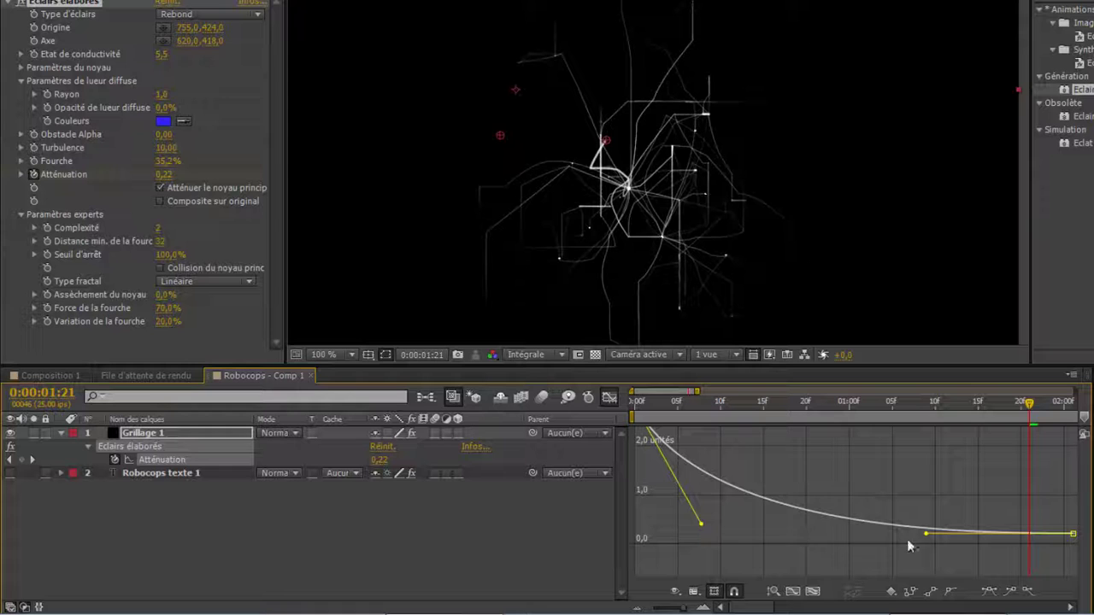
pyautogui.moveTo(912, 540); pyautogui.dragTo(838, 536)
pyautogui.moveTo(833, 405); pyautogui.dragTo(981, 507)
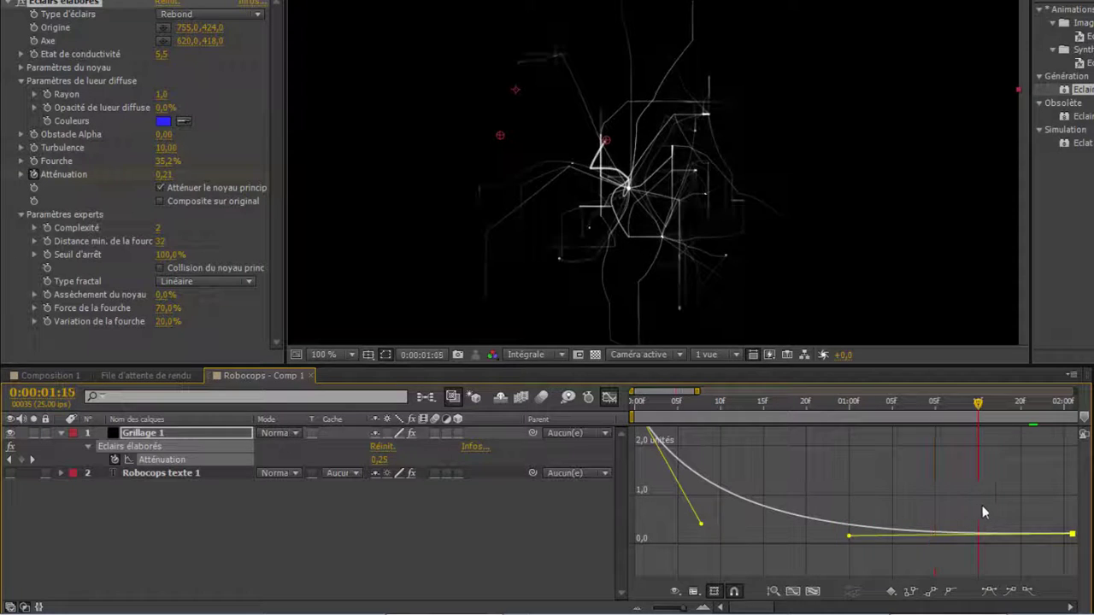
# Reshape the Atténuation curve by extending the start keyframe's ease to about frame 18 and the end keyframe's ease back to about frame 15
pyautogui.moveTo(700, 528); pyautogui.dragTo(659, 557)
pyautogui.moveTo(885, 403); pyautogui.dragTo(955, 476)
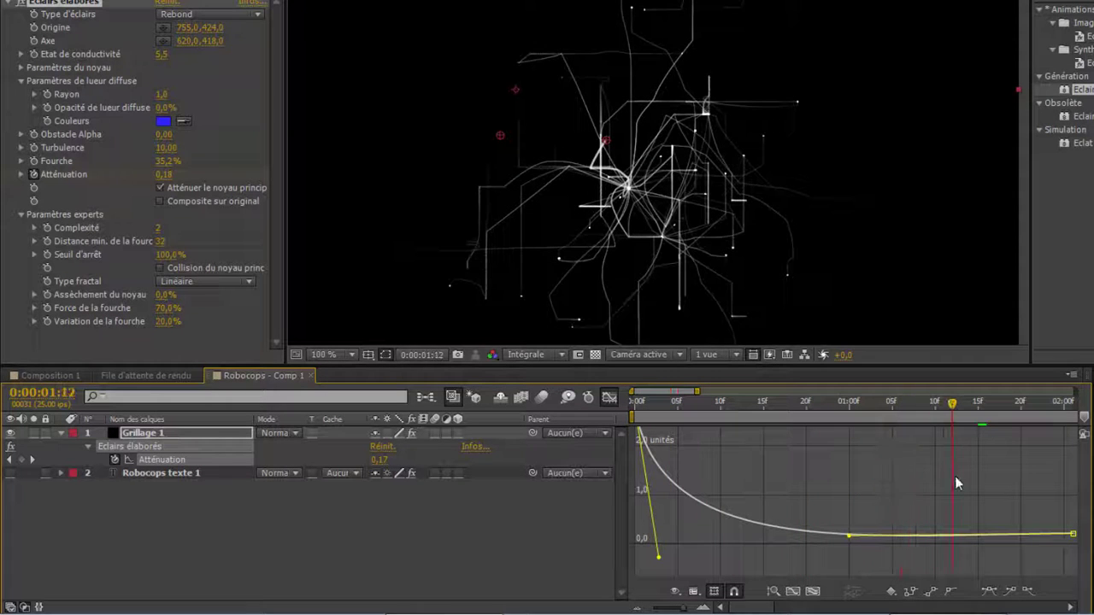
pyautogui.moveTo(659, 561); pyautogui.dragTo(719, 560)
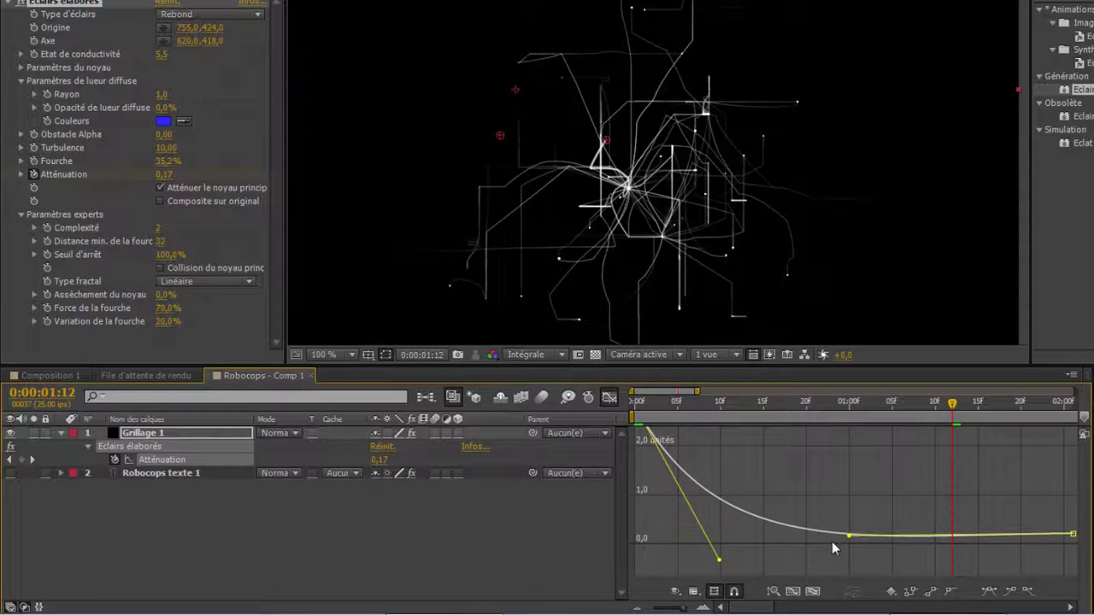
pyautogui.moveTo(849, 536); pyautogui.dragTo(810, 536)
pyautogui.moveTo(643, 410); pyautogui.dragTo(908, 500)
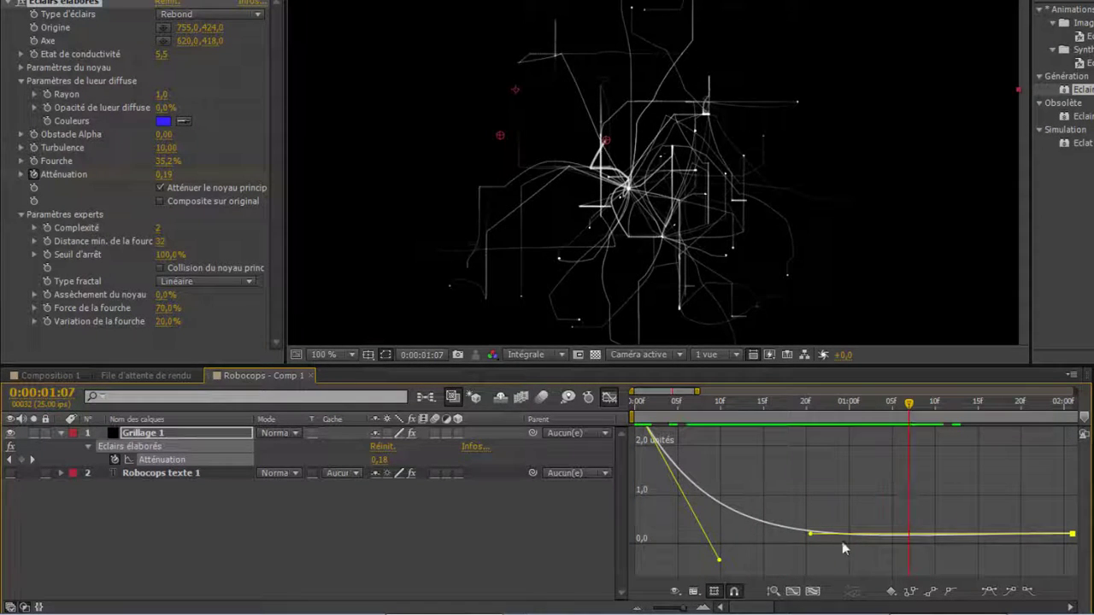
pyautogui.moveTo(811, 536); pyautogui.dragTo(796, 518)
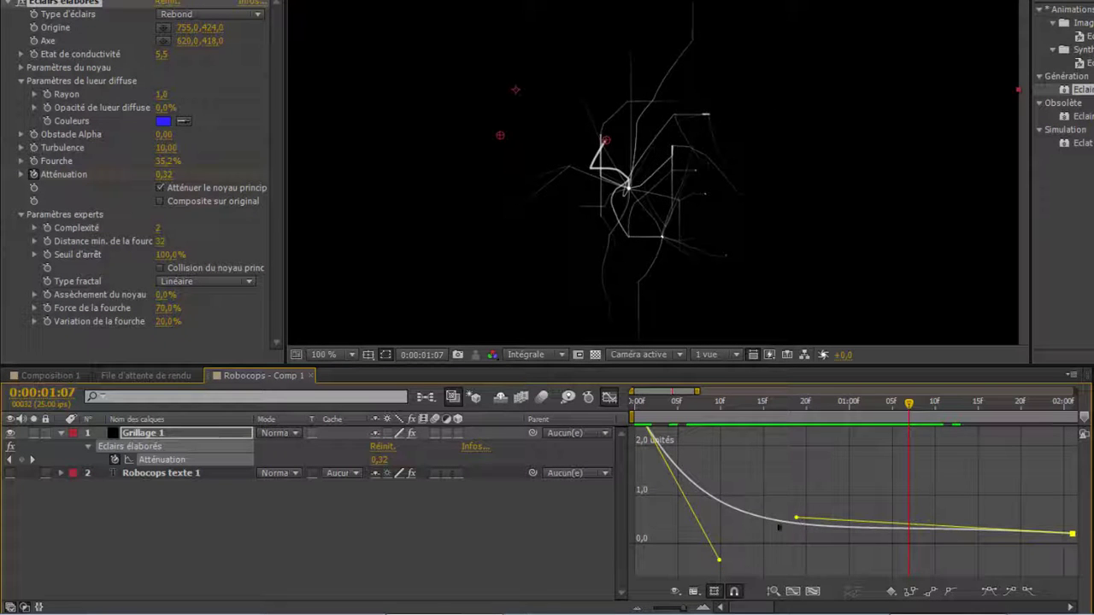
pyautogui.moveTo(760, 556)
pyautogui.mouseDown()
pyautogui.moveTo(803, 539)
pyautogui.moveTo(767, 540)
pyautogui.mouseUp()
pyautogui.moveTo(803, 420); pyautogui.dragTo(525, 466)
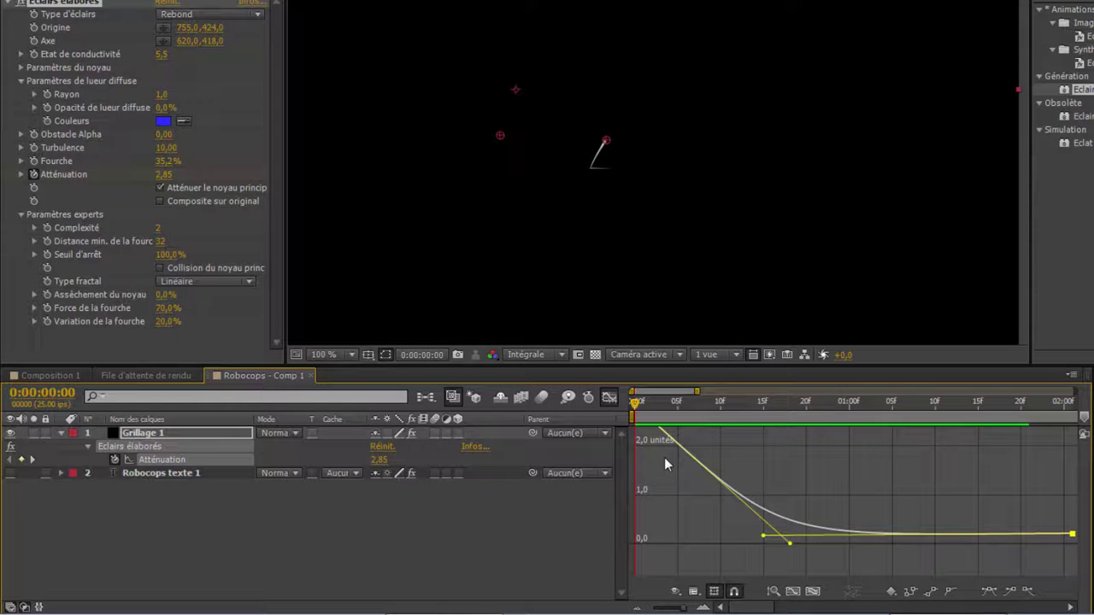
# Show the full Atténuation curve in the graph and play the animation to check the lightning's growth
pyautogui.scroll(-1, 638, 466)
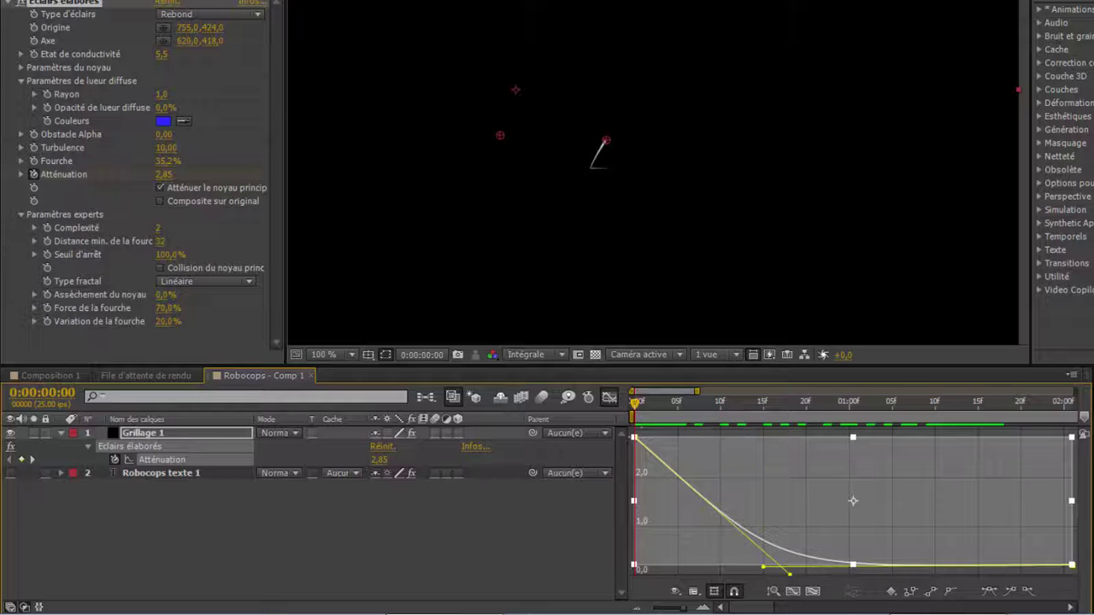
pyautogui.press('space')
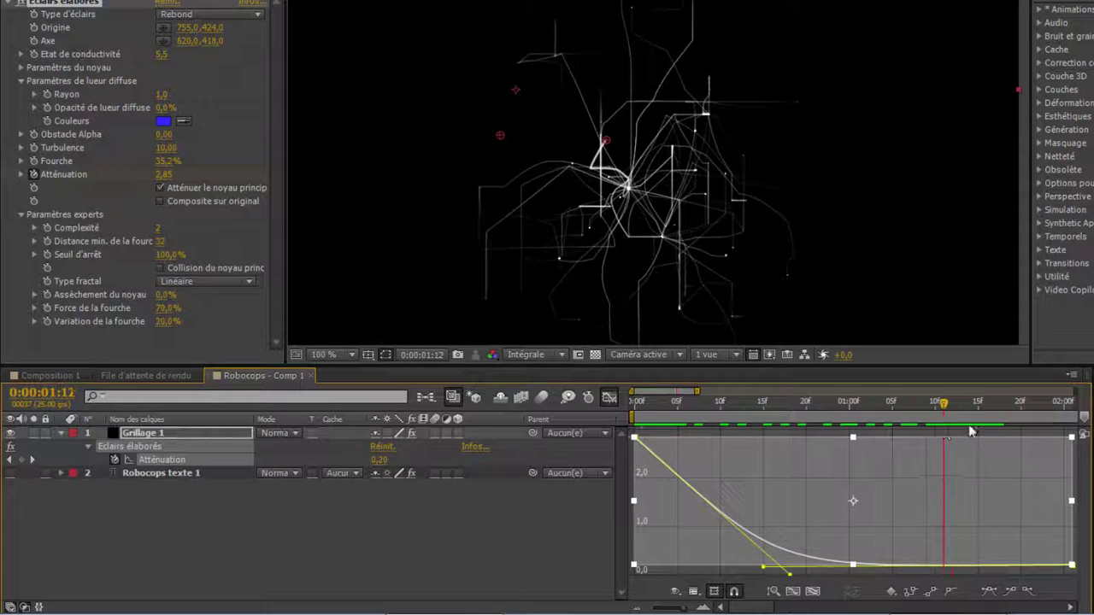
pyautogui.scroll(-2, 582, 190)
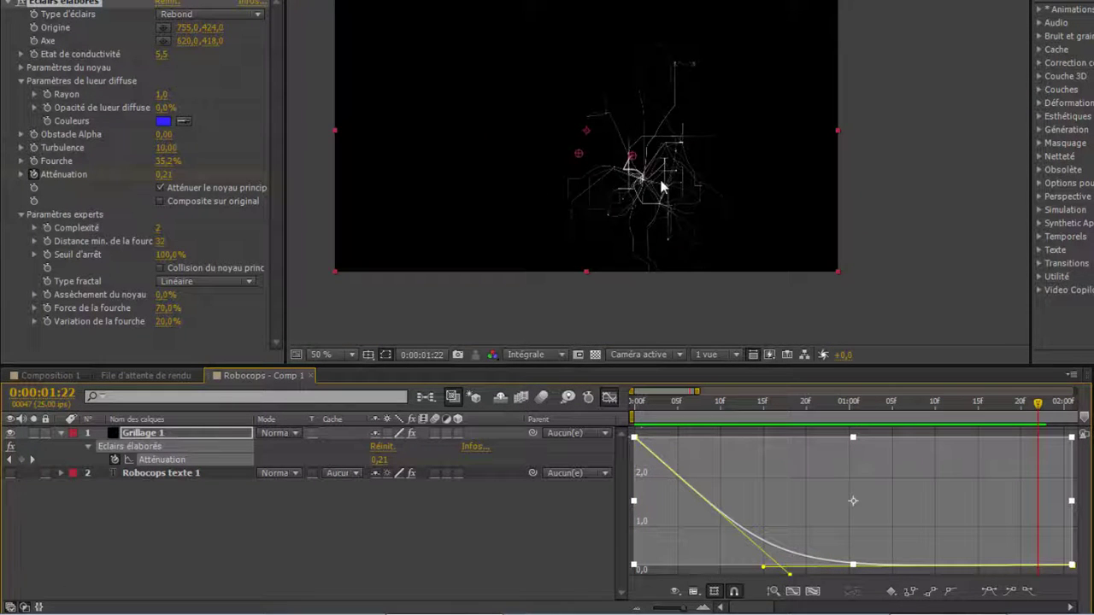
# Precompose the Grillage 1 layer as GRillage FX, transferring all attributes into the new composition
pyautogui.click(145, 436)
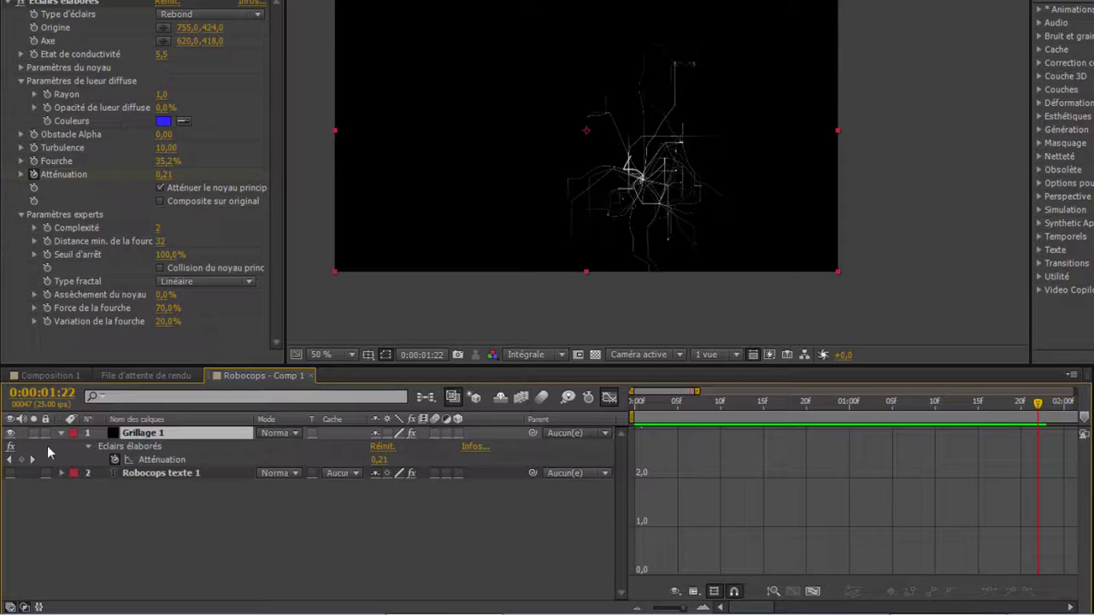
pyautogui.click(61, 433)
pyautogui.rightClick(131, 437)
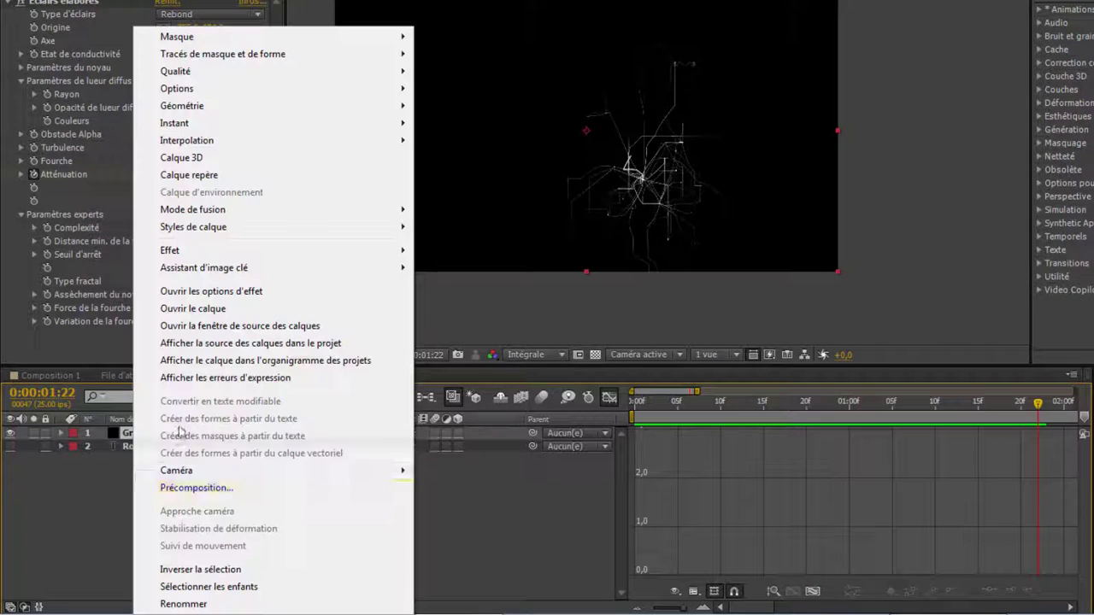
pyautogui.click(316, 489)
pyautogui.moveTo(711, 194); pyautogui.dragTo(556, 204)
pyautogui.write('GRillage FX')
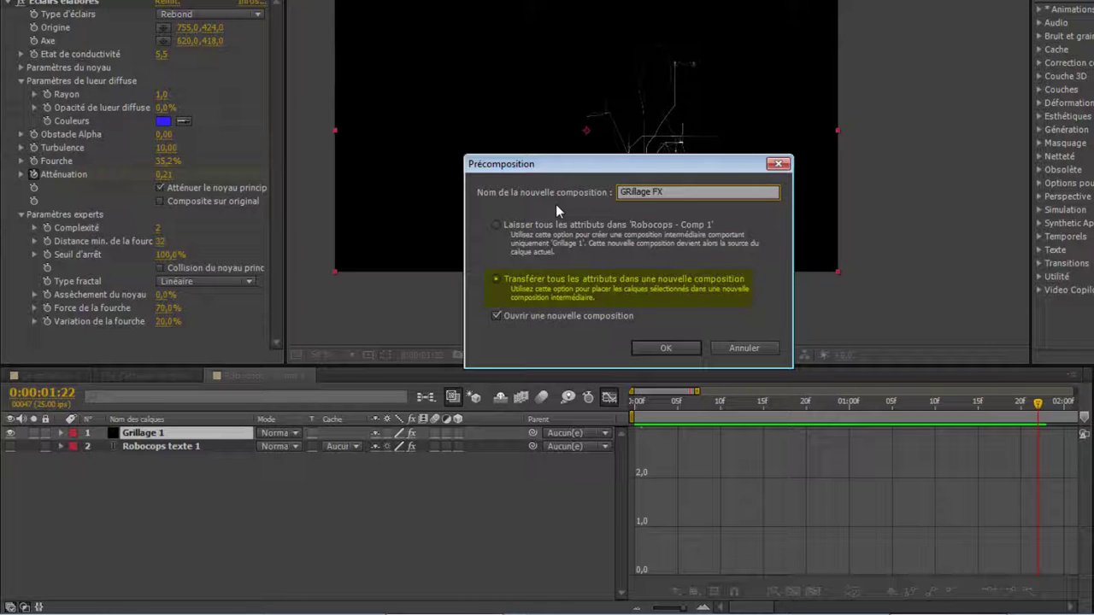
pyautogui.click(589, 284)
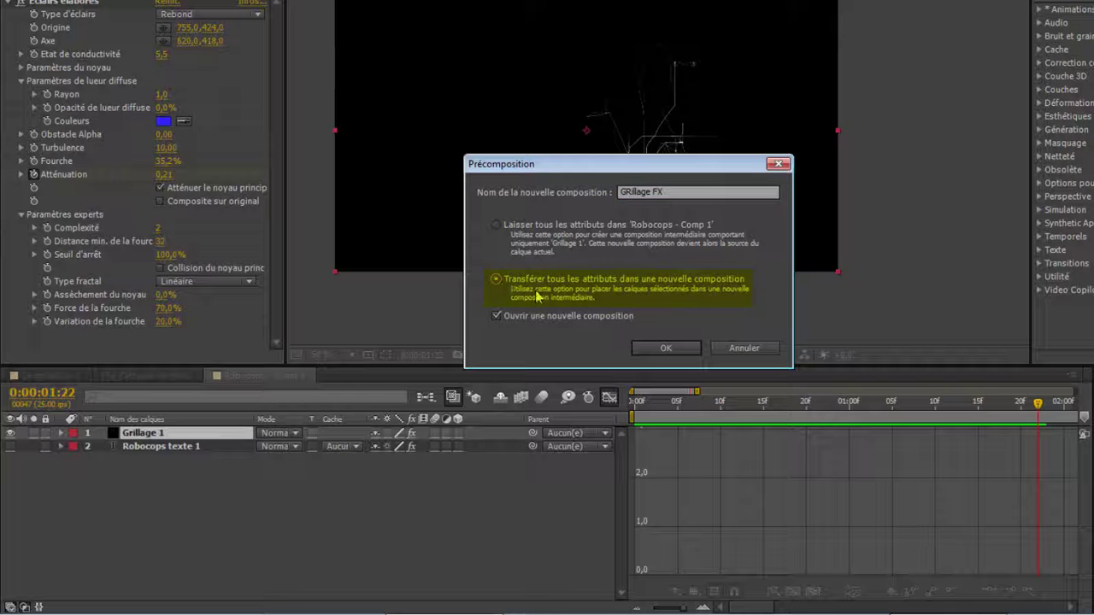
pyautogui.click(664, 348)
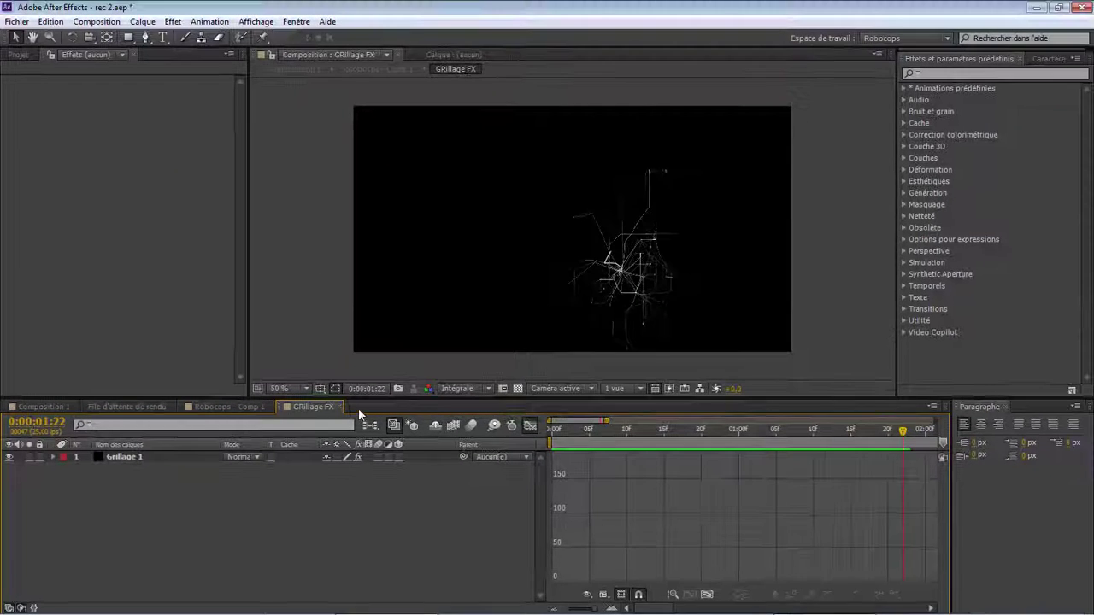
# Give the GRillage FX layer an Orange label in Robocops - Comp 1 and open its precomposition
pyautogui.click(340, 406)
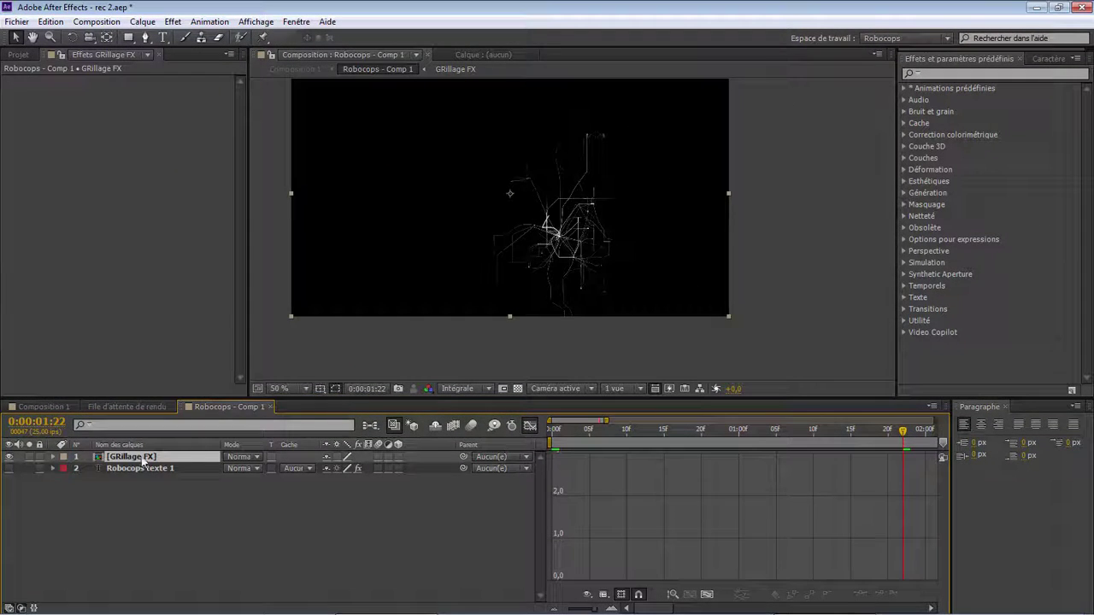
pyautogui.click(63, 456)
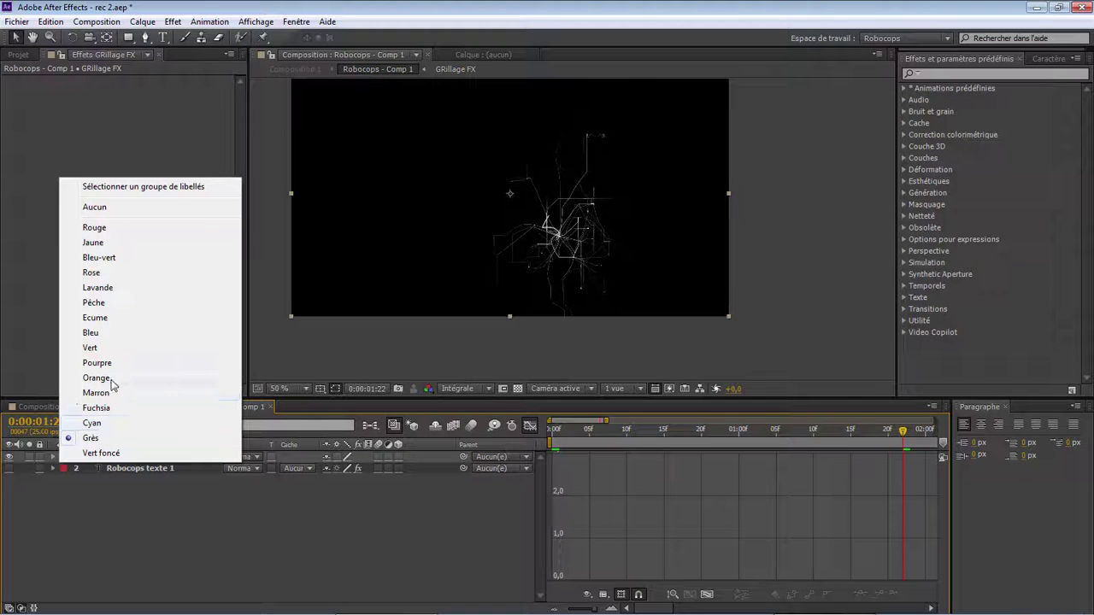
pyautogui.click(108, 378)
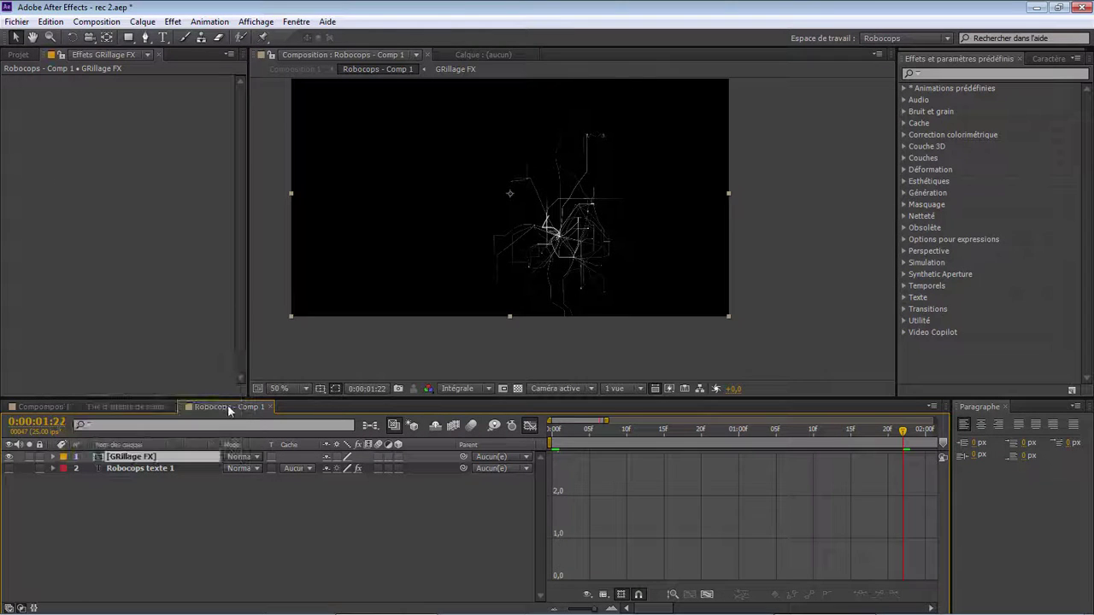
pyautogui.doubleClick(170, 458)
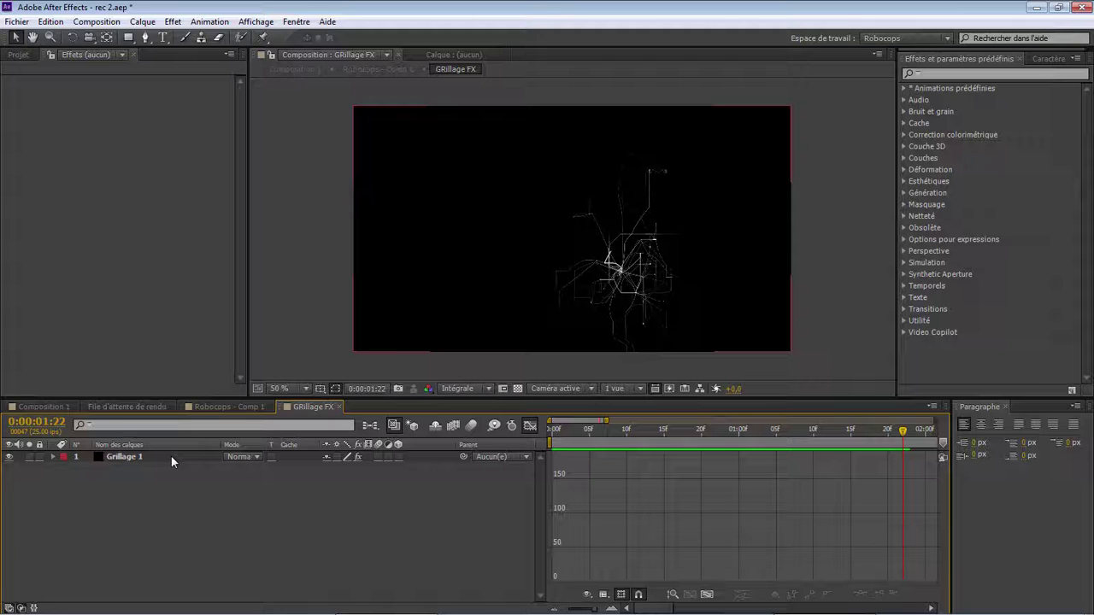
# Restore the layer-bar view and close the Paragraphe panel to widen the timeline, and scrub the lightning from 0 seconds to 0:00:01:08
pyautogui.moveTo(699, 432); pyautogui.dragTo(551, 434)
pyautogui.click(530, 426)
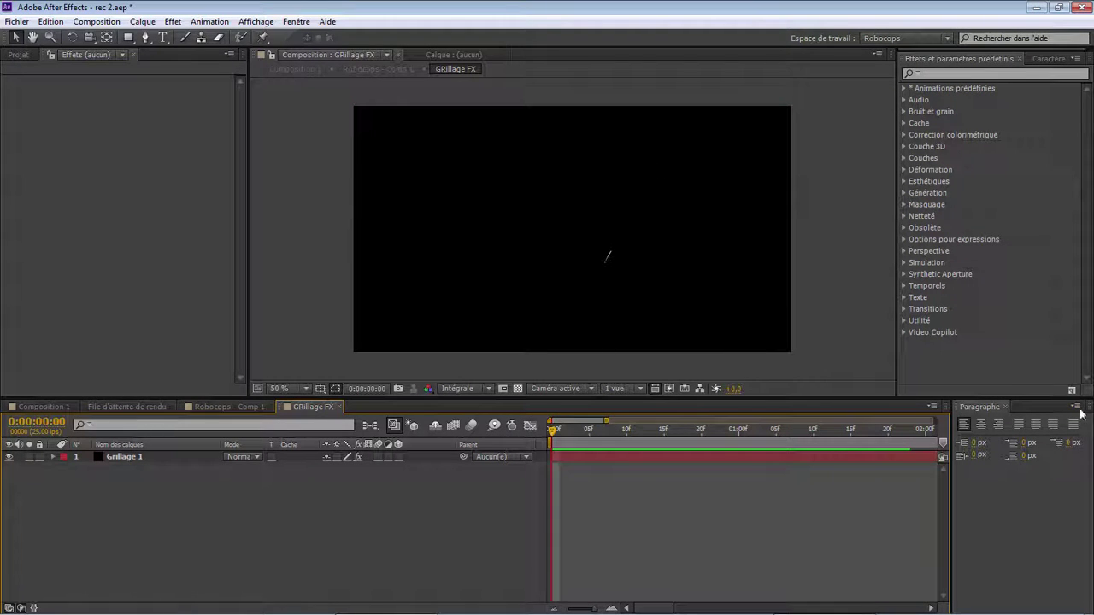
pyautogui.click(1005, 407)
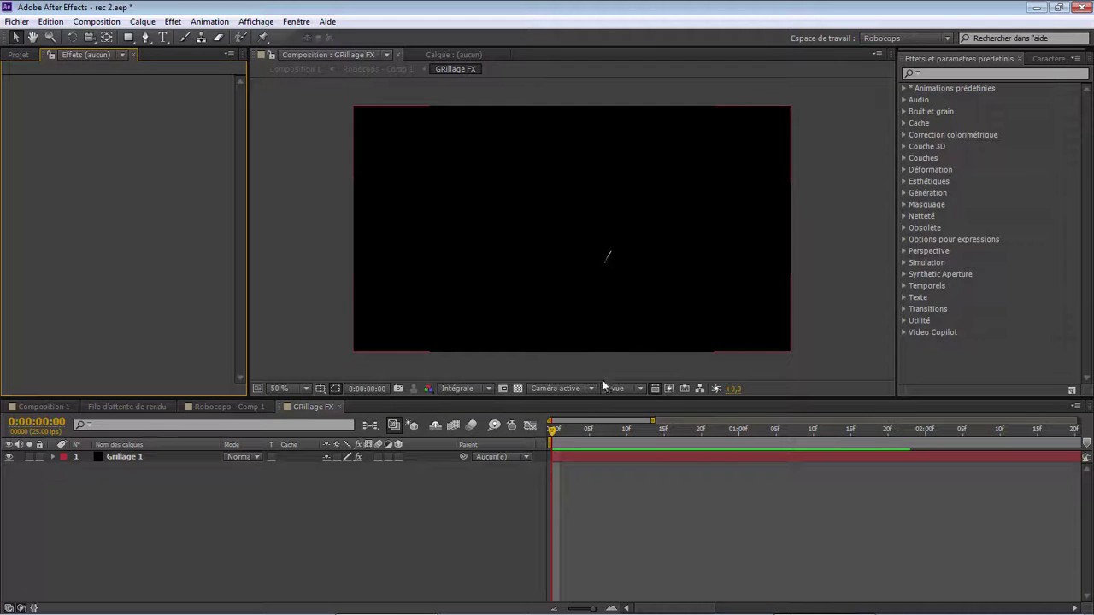
pyautogui.moveTo(564, 429)
pyautogui.mouseDown()
pyautogui.moveTo(898, 451)
pyautogui.moveTo(551, 451)
pyautogui.moveTo(647, 476)
pyautogui.moveTo(845, 471)
pyautogui.mouseUp()
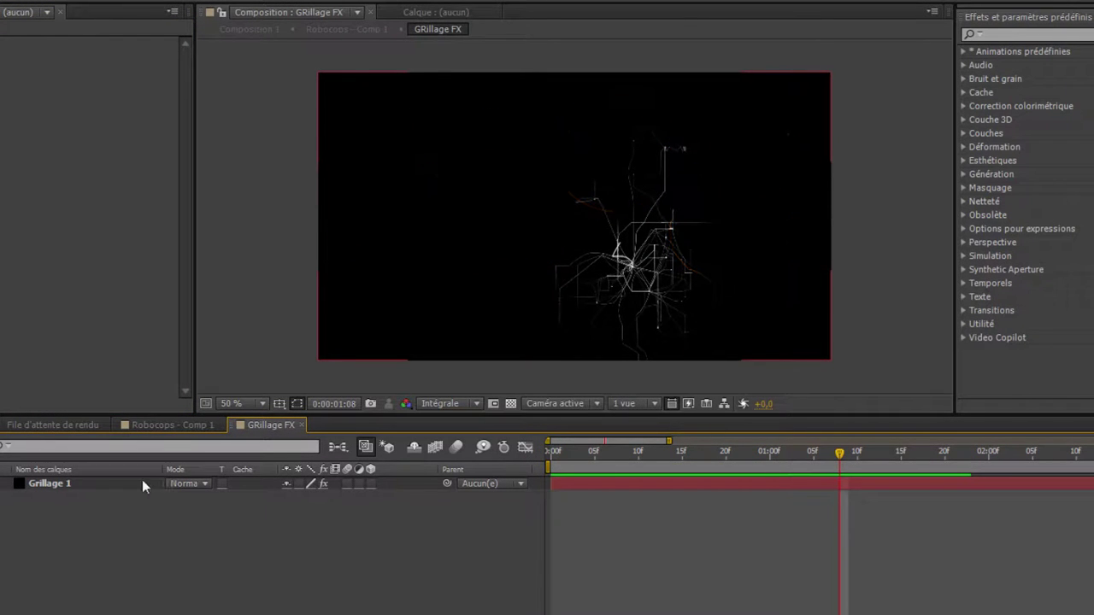
# Set Grillage 1's blending mode to Ecran and toggle the transparency grid to check the layer's background
pyautogui.click(142, 483)
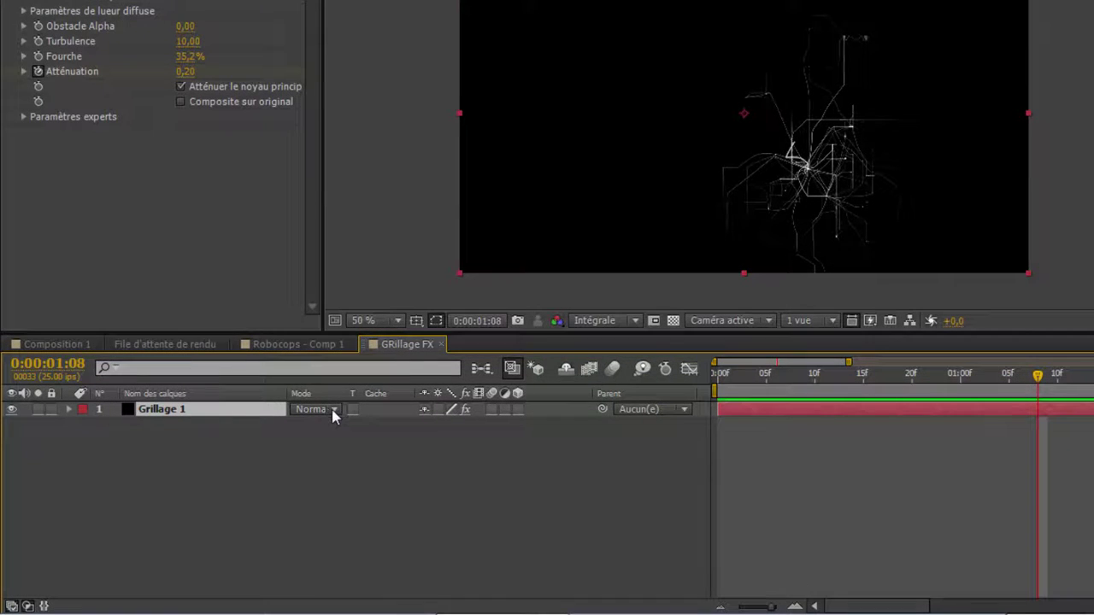
pyautogui.click(331, 409)
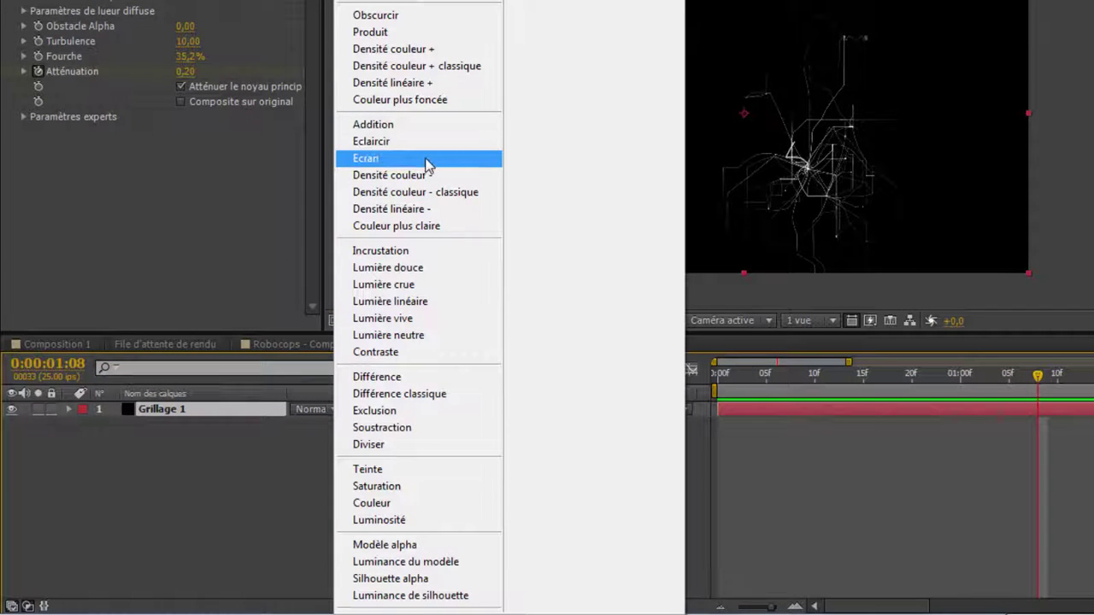
pyautogui.click(427, 162)
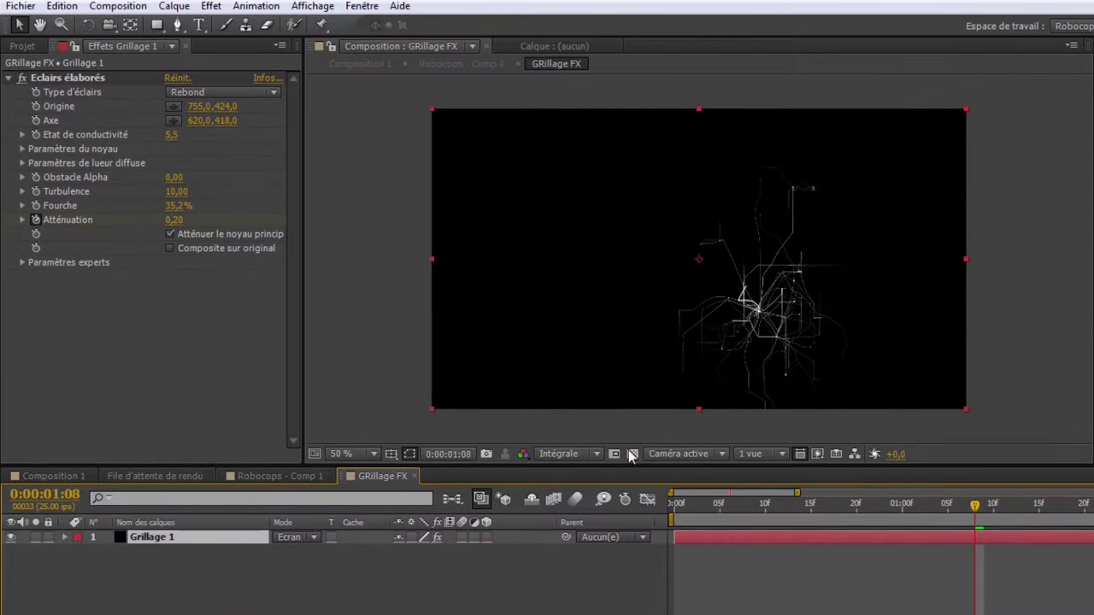
pyautogui.click(595, 356)
pyautogui.click(631, 454)
pyautogui.click(631, 454)
pyautogui.click(631, 453)
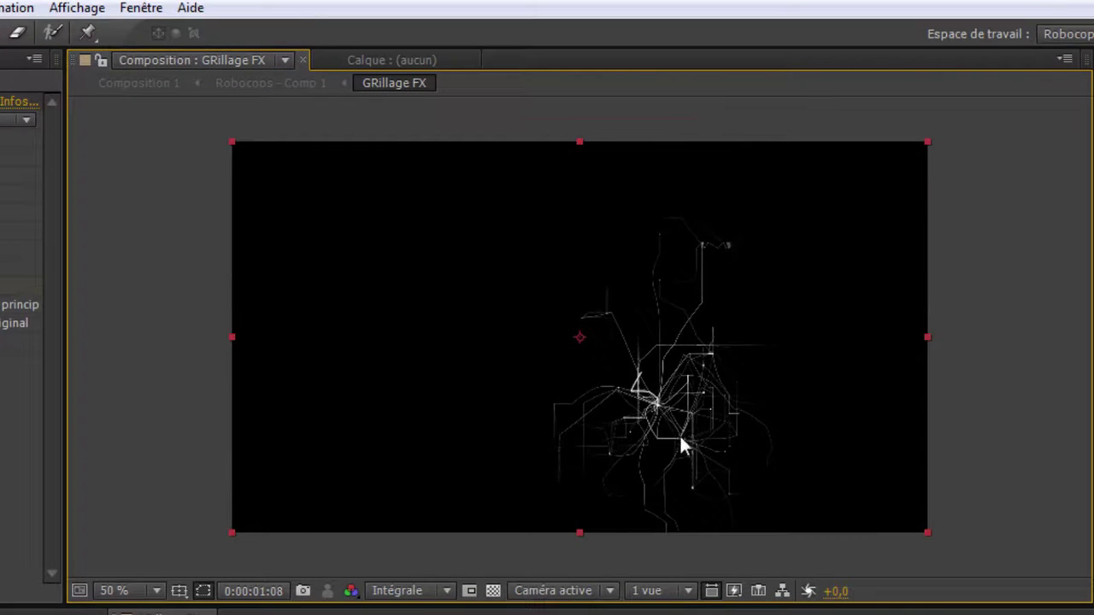
# Move Grillage 1 to the left side of the composition and scale the layer down slightly
pyautogui.moveTo(679, 434); pyautogui.dragTo(605, 367)
pyautogui.scroll(1, 361, 359)
pyautogui.scroll(-1, 604, 368)
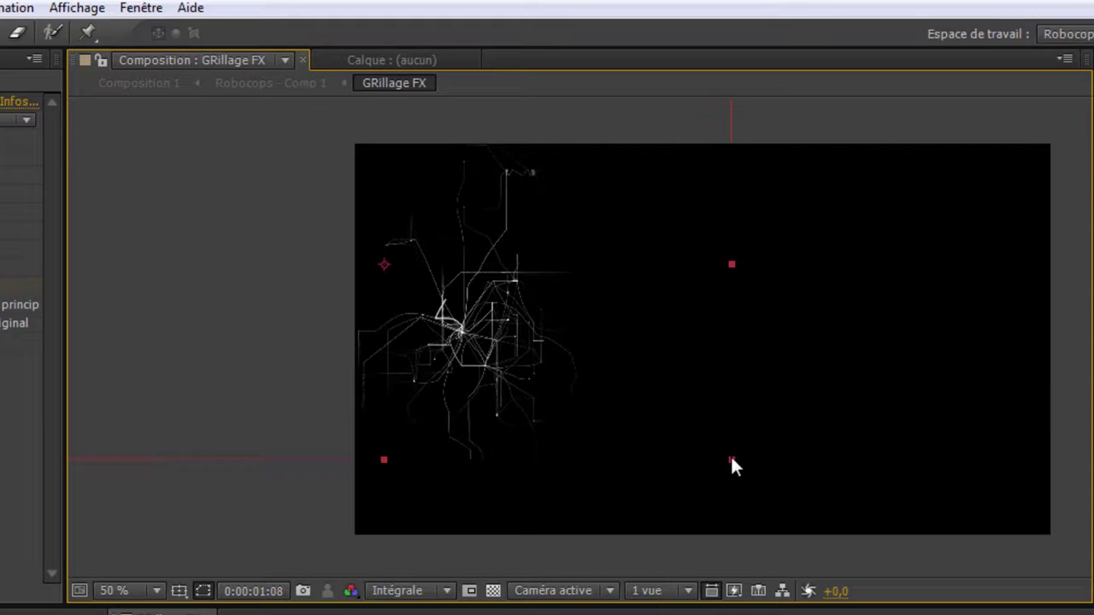
pyautogui.moveTo(730, 461); pyautogui.dragTo(674, 435)
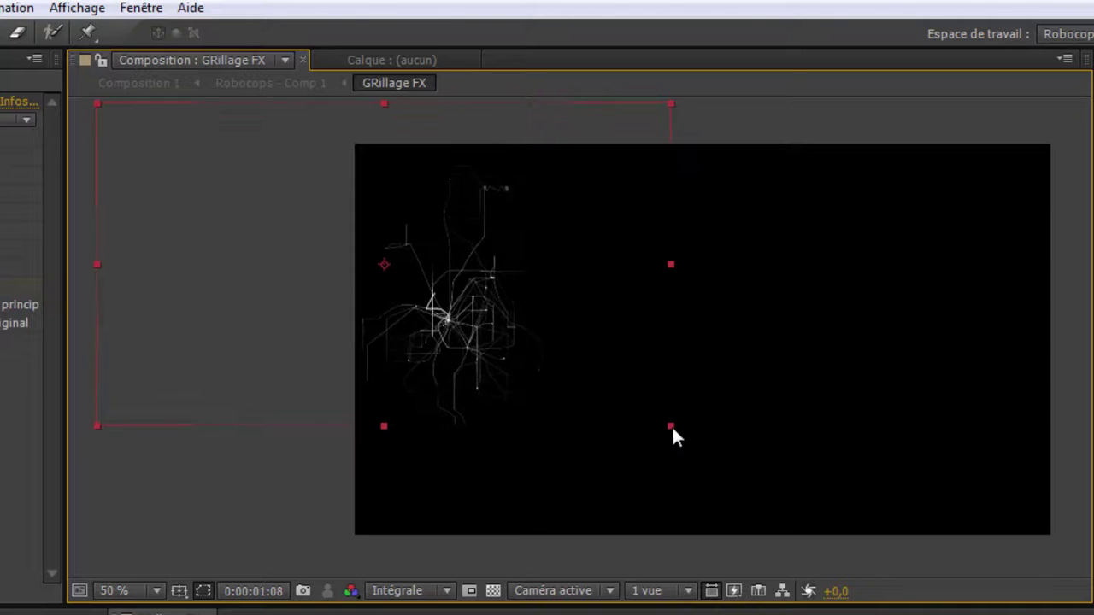
pyautogui.scroll(1, 510, 373)
pyautogui.moveTo(516, 371)
pyautogui.mouseDown()
pyautogui.moveTo(544, 387)
pyautogui.moveTo(519, 387)
pyautogui.mouseUp()
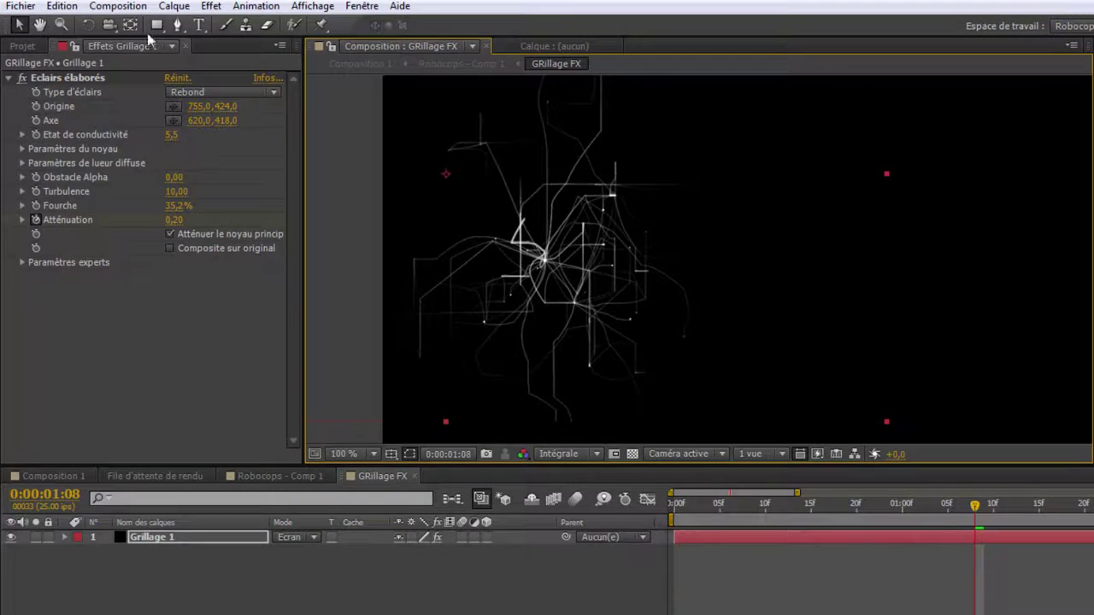
# Duplicate the Grillage 1 layer once within GRillage FX
pyautogui.click(60, 7)
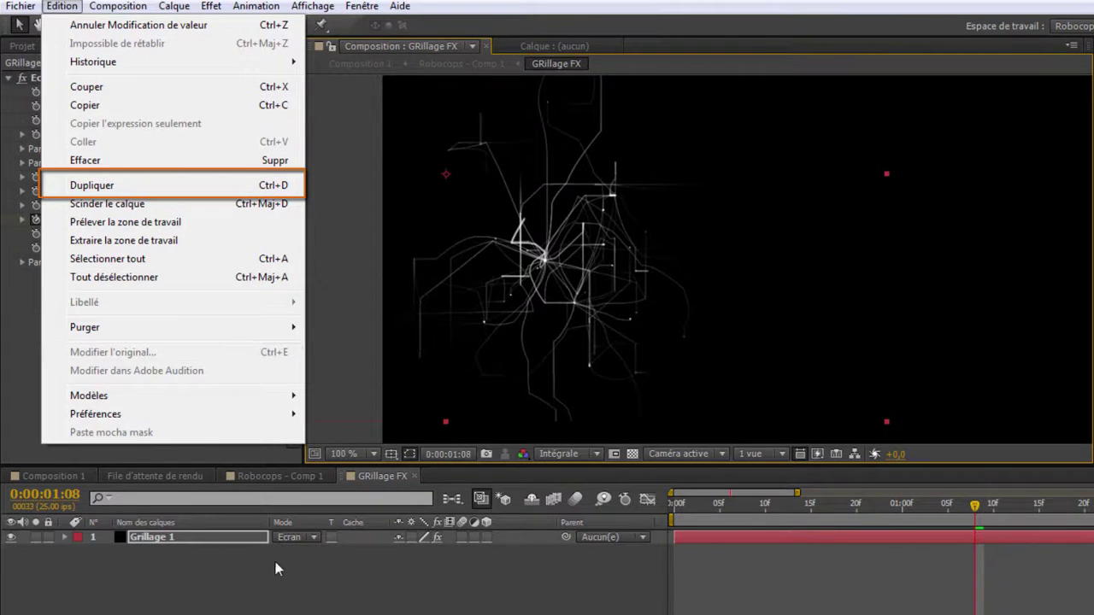
pyautogui.click(244, 565)
pyautogui.click(197, 540)
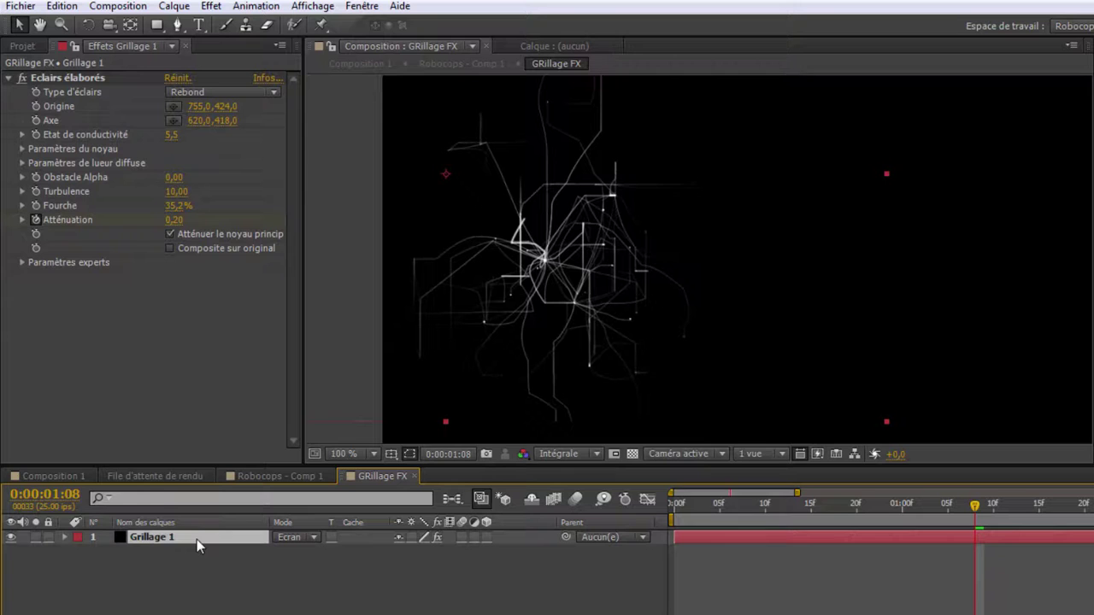
pyautogui.hotkey('ctrl', 'c')
pyautogui.hotkey('ctrl', 'v')
pyautogui.hotkey('ctrl', 'd')
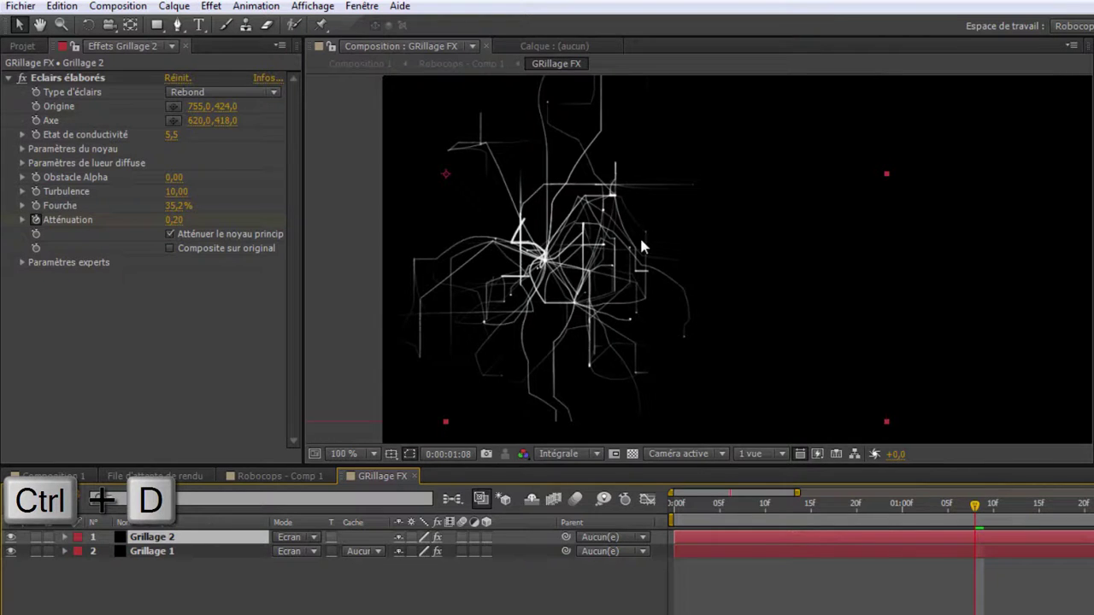
# Move the Grillage 2 copy to the right of the original pattern and scrub to 0:00:01:13 to preview both
pyautogui.click(641, 242)
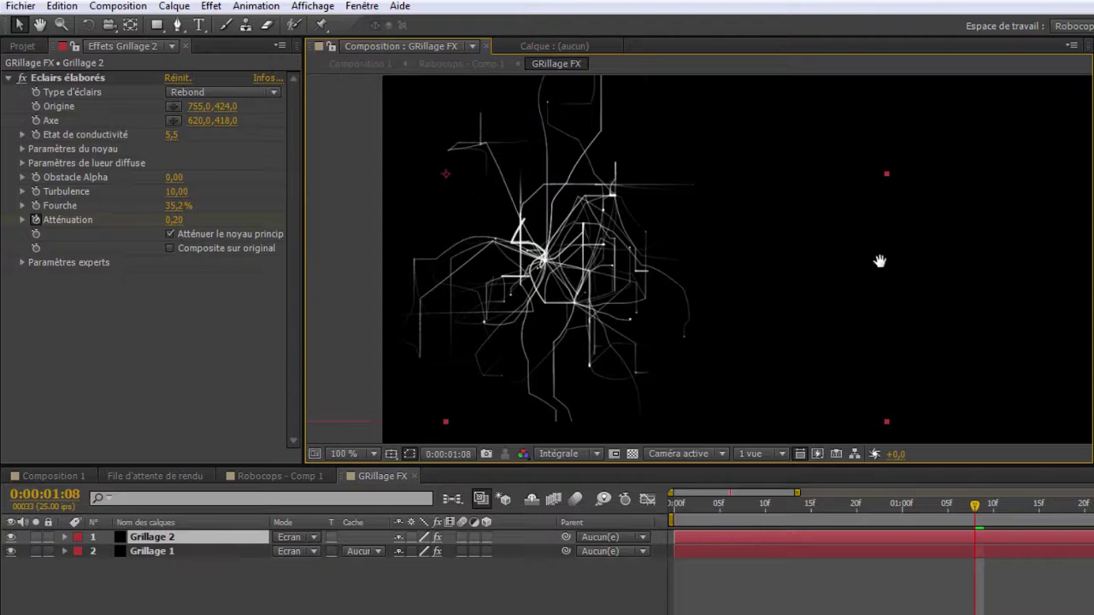
pyautogui.moveTo(880, 261); pyautogui.dragTo(826, 246)
pyautogui.moveTo(594, 262); pyautogui.dragTo(836, 259)
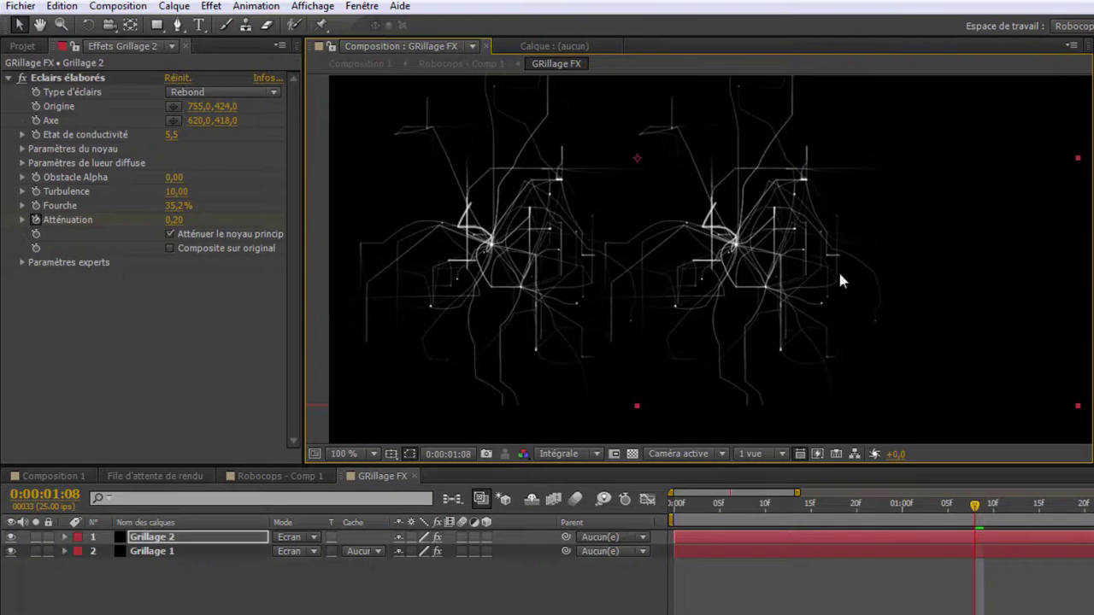
pyautogui.moveTo(835, 512); pyautogui.dragTo(1021, 521)
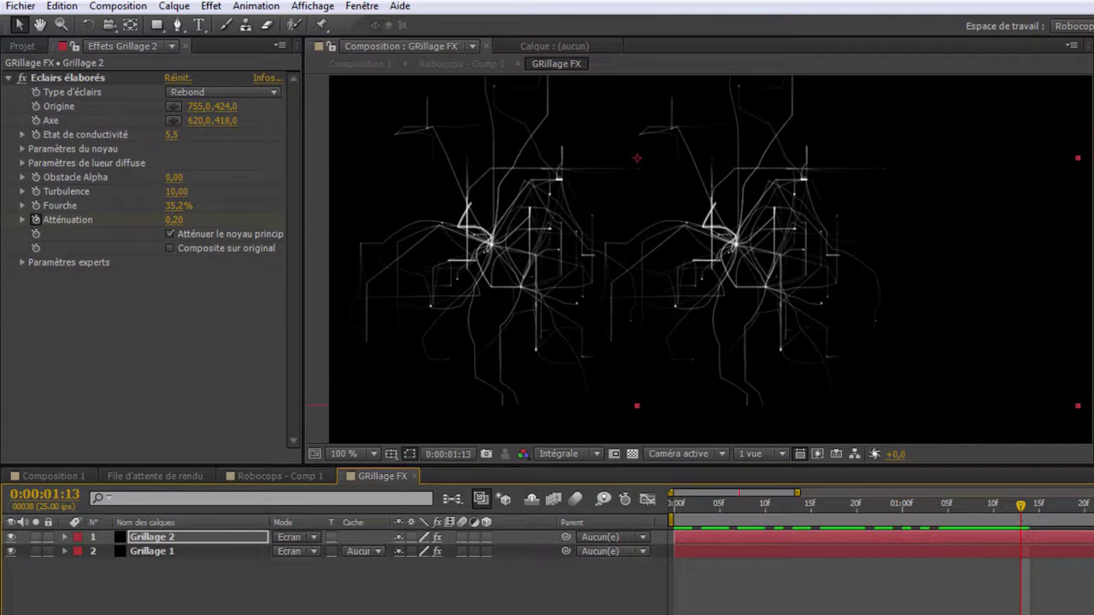
# Set Grillage 2's Etat de conductivité to 2,4, shift the layer farther right and down, and scrub to 0:00:01:14
pyautogui.click(194, 541)
pyautogui.moveTo(172, 135); pyautogui.dragTo(143, 152)
pyautogui.moveTo(716, 227); pyautogui.dragTo(818, 287)
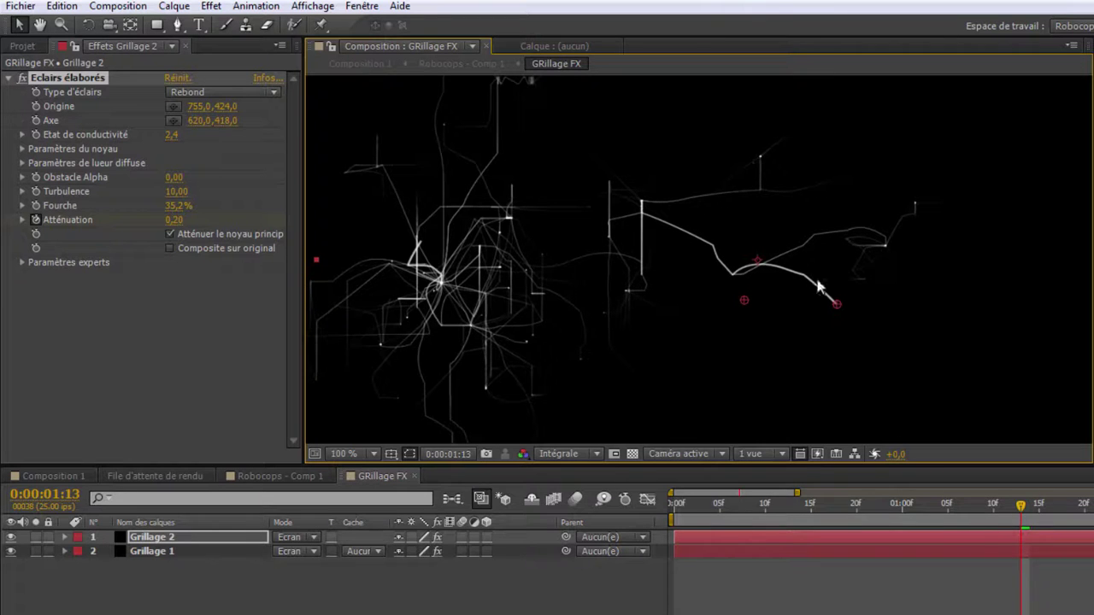
pyautogui.moveTo(979, 505); pyautogui.dragTo(1032, 568)
pyautogui.click(1024, 510)
pyautogui.click(1031, 511)
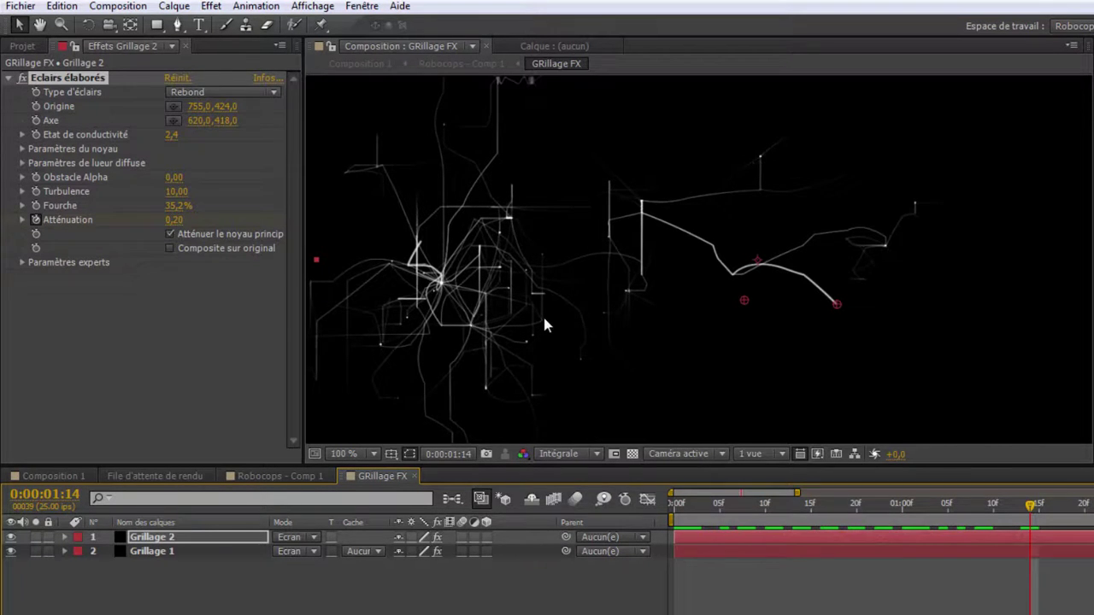
# Set Grillage 2's Rotation to 167°
pyautogui.click(191, 537)
pyautogui.press('r')
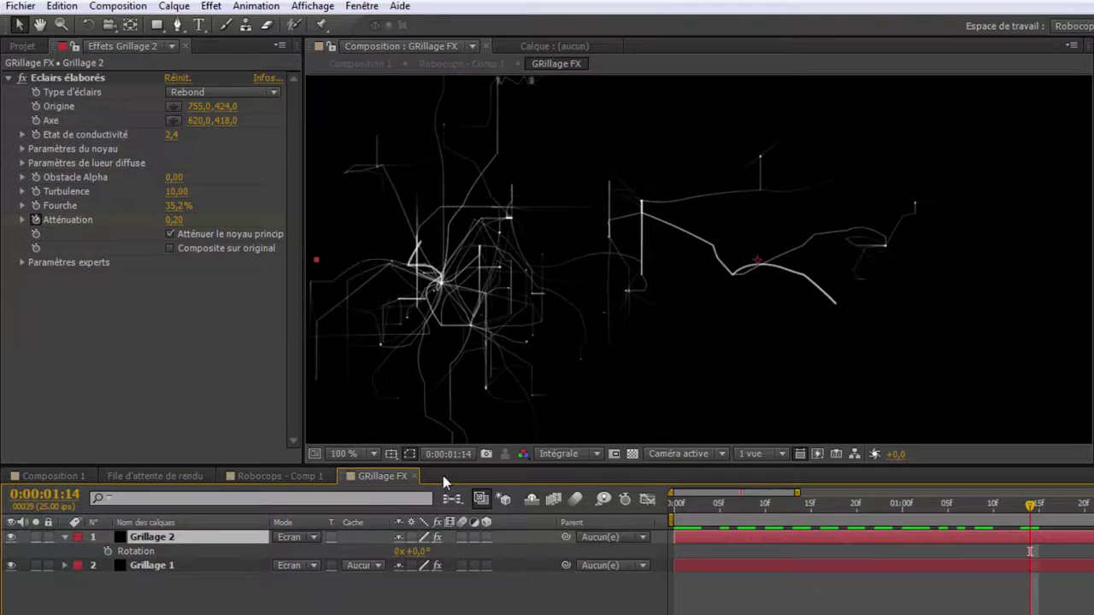
pyautogui.moveTo(420, 551); pyautogui.dragTo(559, 564)
pyautogui.press('Return')
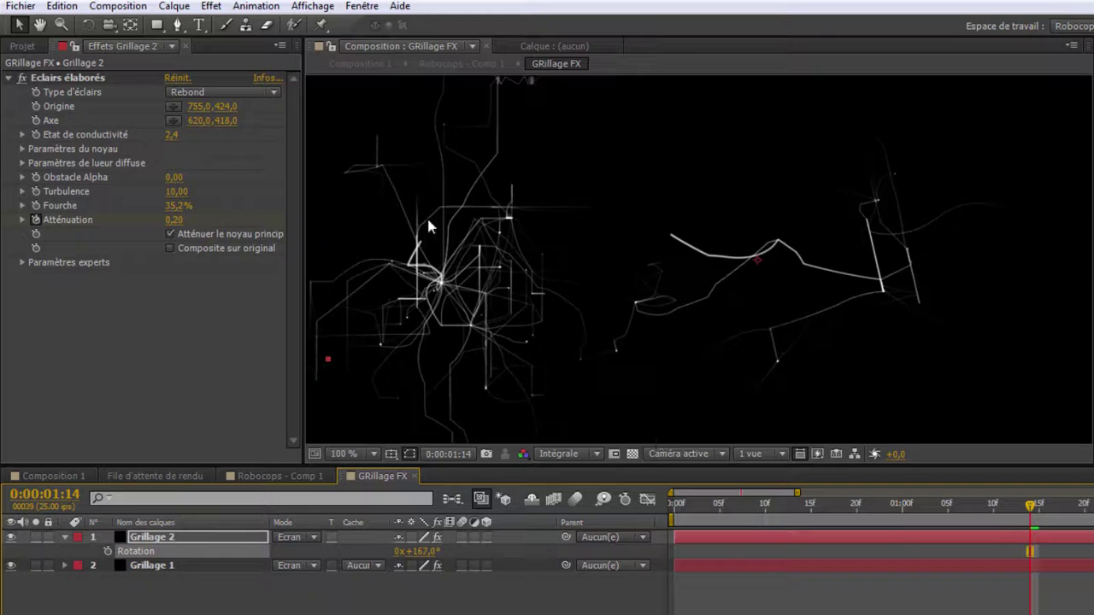
# Move Grillage 2 so the start of its lightning joins the upper branch of Grillage 1's pattern, checking at 0:00:01:04
pyautogui.scroll(1, 455, 256)
pyautogui.moveTo(843, 513); pyautogui.dragTo(936, 551)
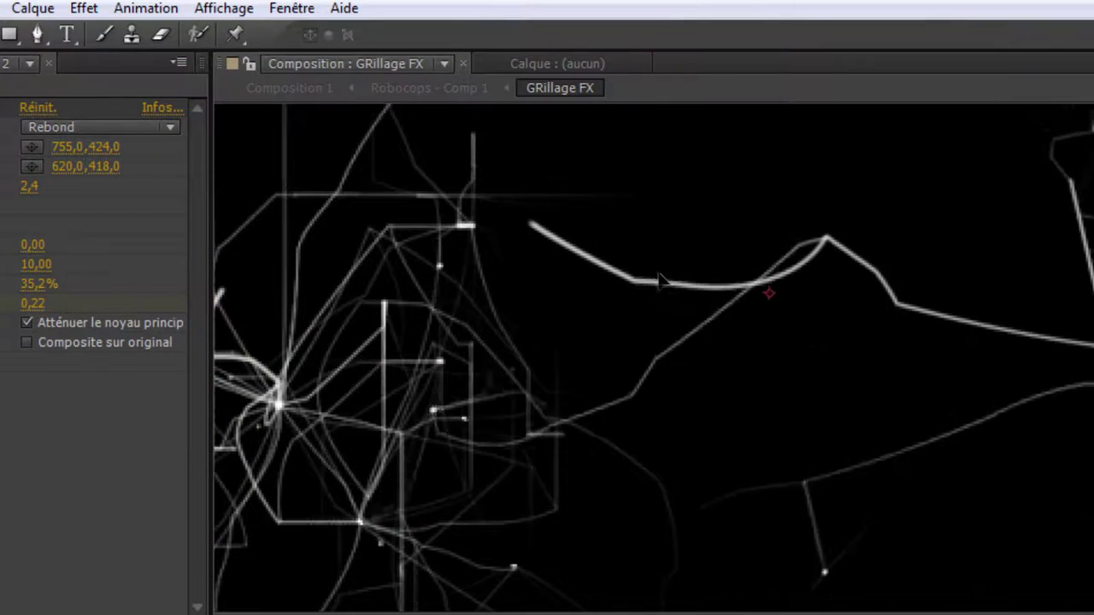
pyautogui.moveTo(658, 273); pyautogui.dragTo(625, 285)
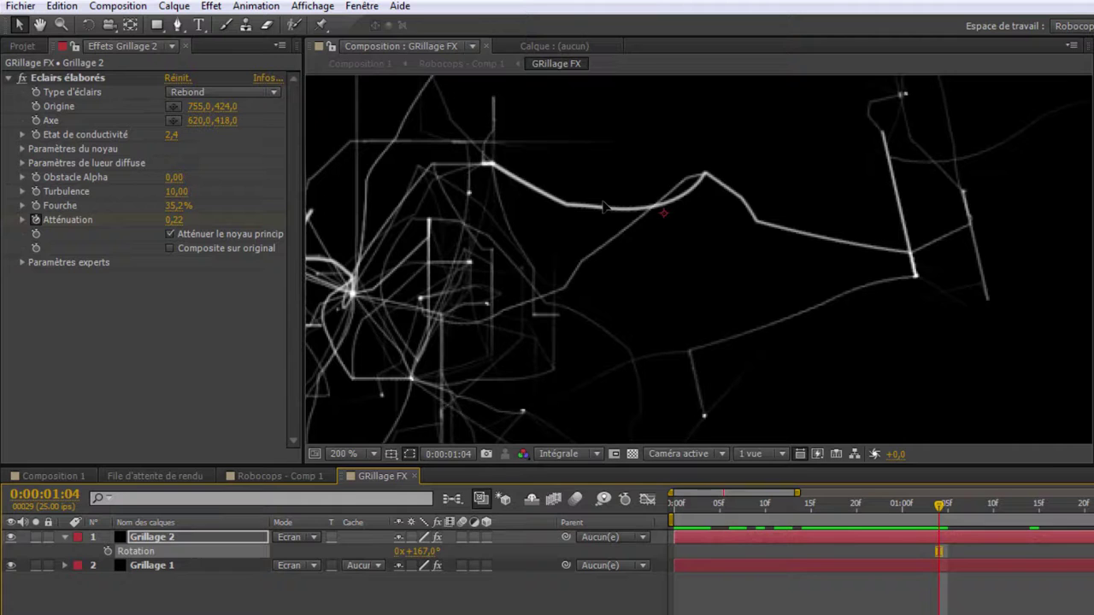
pyautogui.click(626, 280)
pyautogui.scroll(-1, 625, 280)
# Scrub through both patterns' growth and delay Grillage 2's start to about 0:00:00:22
pyautogui.moveTo(958, 506); pyautogui.dragTo(772, 535)
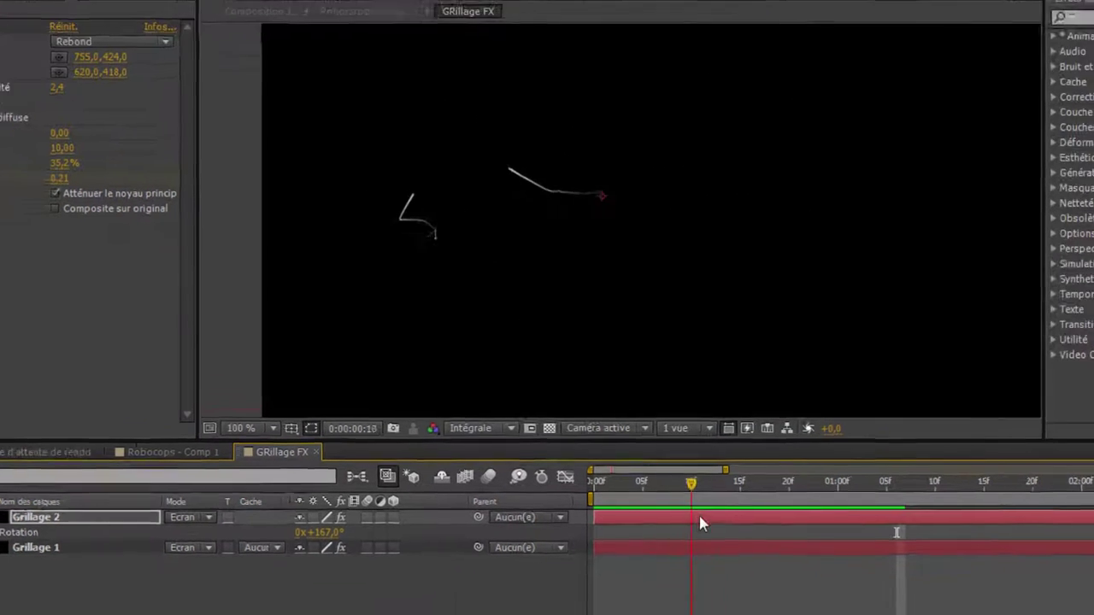
pyautogui.moveTo(699, 517); pyautogui.dragTo(808, 524)
pyautogui.moveTo(672, 508); pyautogui.dragTo(914, 518)
pyautogui.moveTo(789, 486)
pyautogui.mouseDown()
pyautogui.moveTo(679, 482)
pyautogui.moveTo(803, 487)
pyautogui.moveTo(878, 507)
pyautogui.mouseUp()
pyautogui.moveTo(792, 516); pyautogui.dragTo(1085, 537)
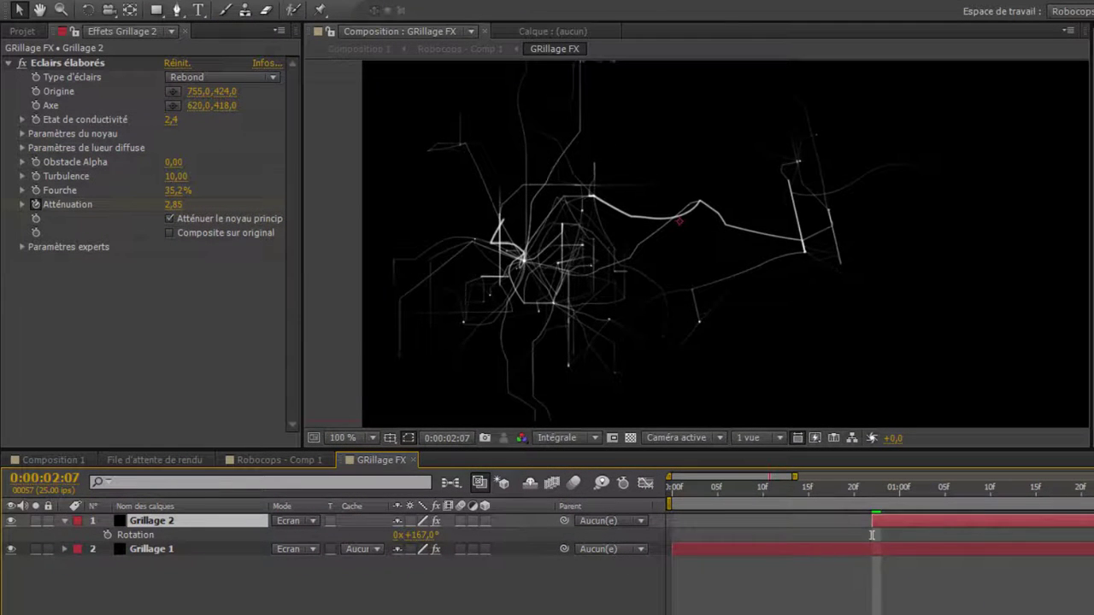
# Duplicate Grillage 2 and set the copy's Etat de conductivité to 13,5
pyautogui.moveTo(952, 301); pyautogui.dragTo(803, 287)
pyautogui.press(',')
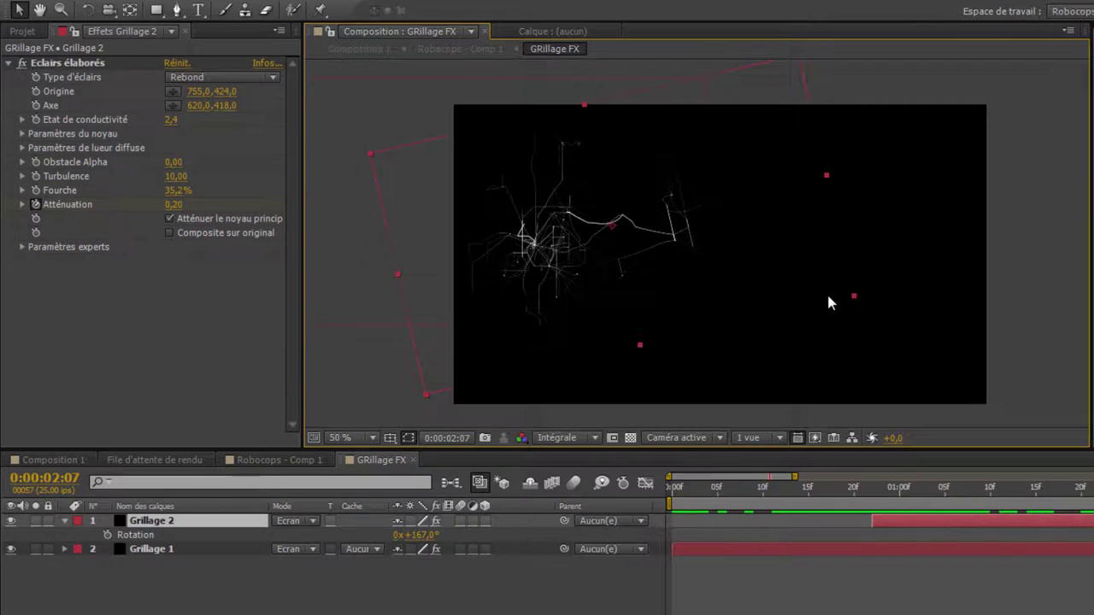
pyautogui.click(194, 520)
pyautogui.hotkey('ctrl', 'd')
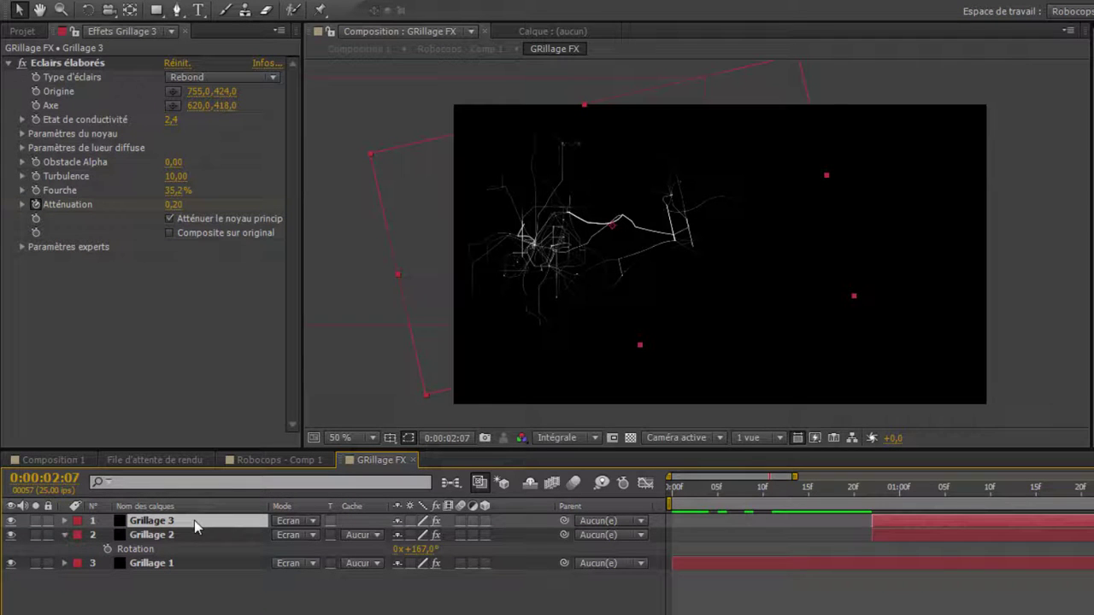
pyautogui.moveTo(175, 120); pyautogui.dragTo(272, 130)
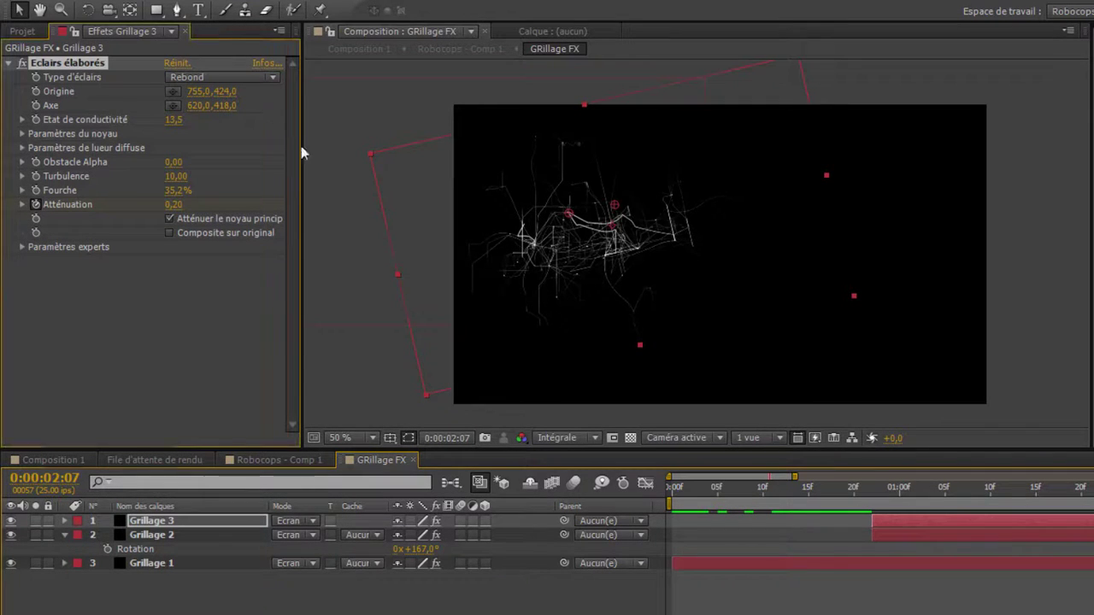
# Move Grillage 3 to the far end of Grillage 2's branch and delay its start to about 0:00:02:01
pyautogui.moveTo(612, 225); pyautogui.dragTo(717, 252)
pyautogui.moveTo(1067, 500); pyautogui.dragTo(963, 504)
pyautogui.press('.')
pyautogui.moveTo(792, 317); pyautogui.dragTo(834, 349)
pyautogui.moveTo(810, 507); pyautogui.dragTo(1022, 458)
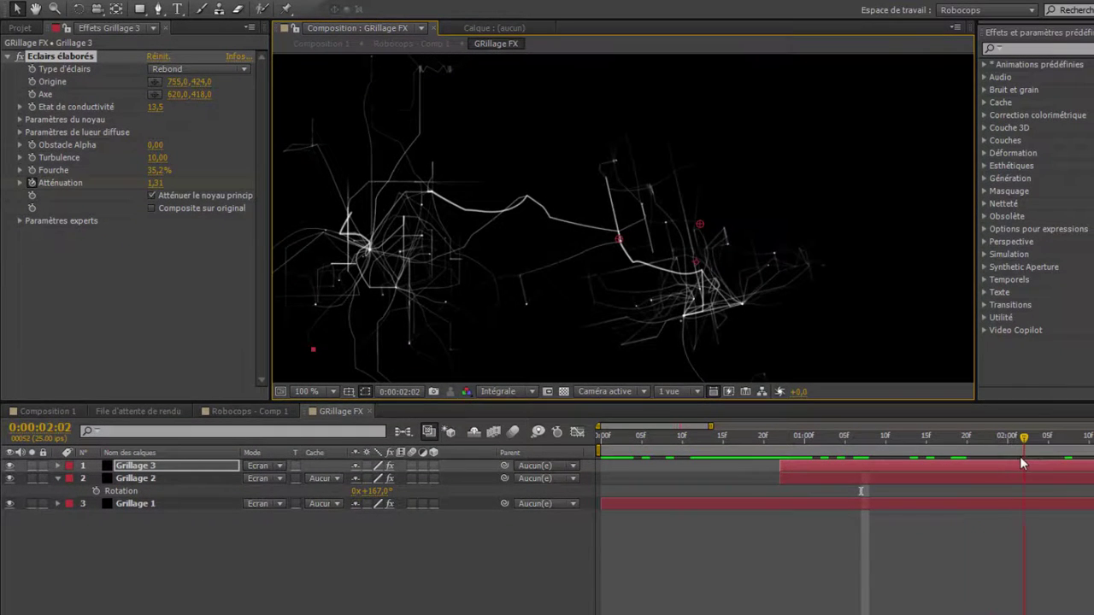
pyautogui.moveTo(912, 466); pyautogui.dragTo(1087, 473)
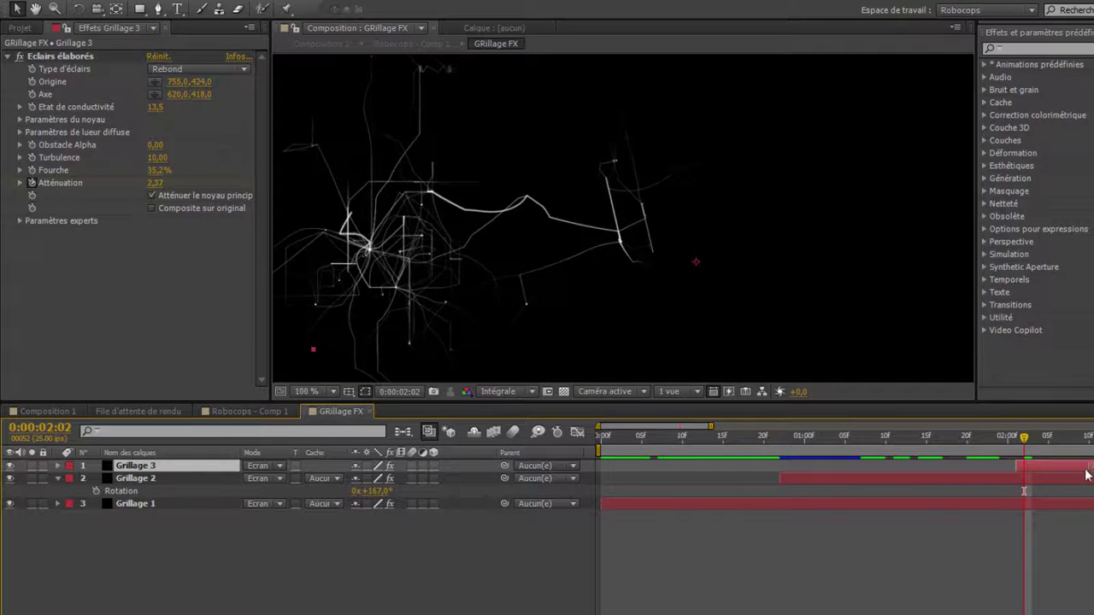
# Play back and scrub the three grid layers to check how their growth follows on from one another
pyautogui.moveTo(1018, 438); pyautogui.dragTo(995, 463)
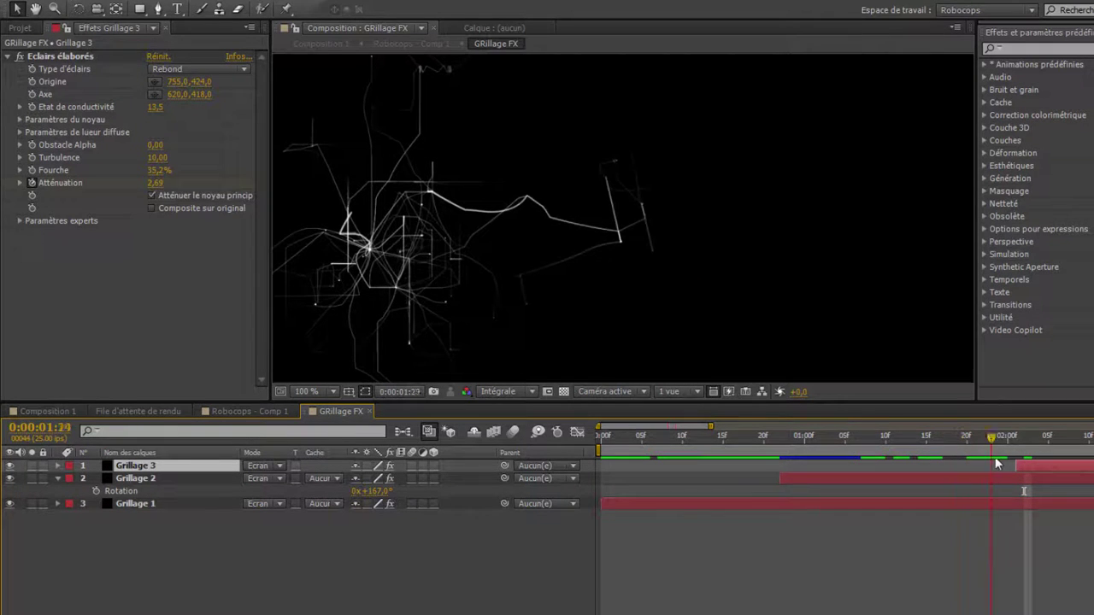
pyautogui.press('space')
pyautogui.scroll(-1, 823, 291)
pyautogui.moveTo(821, 289); pyautogui.dragTo(716, 286)
pyautogui.press('space')
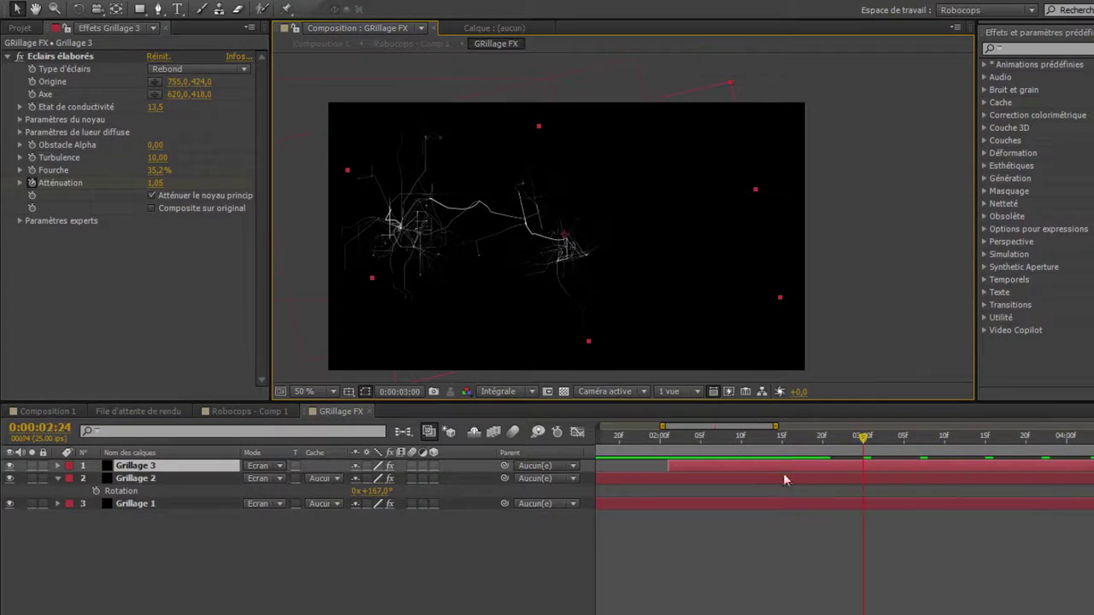
pyautogui.click(985, 467)
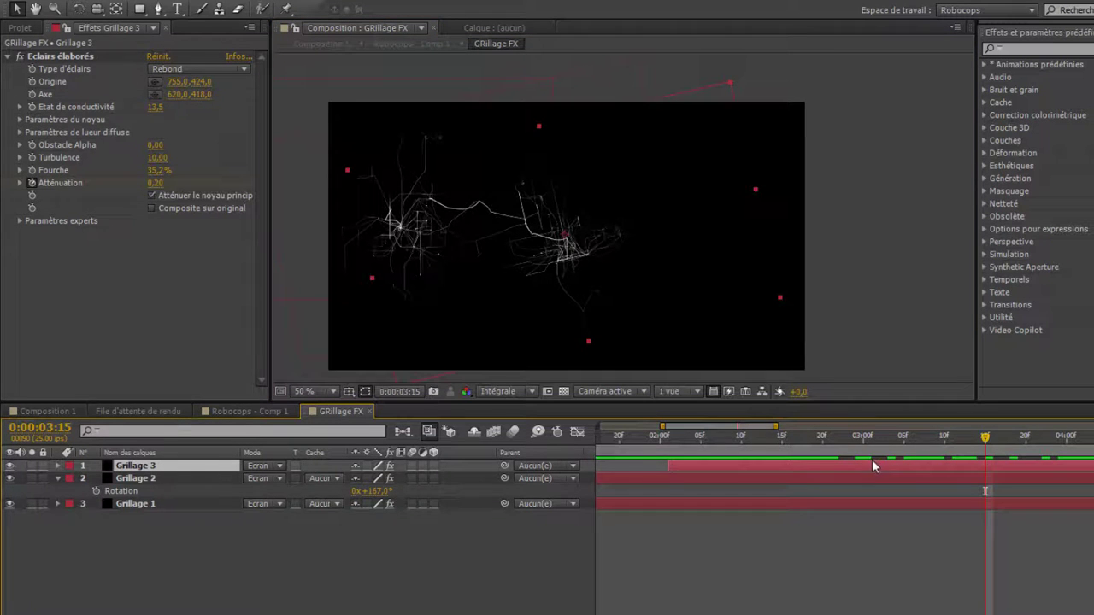
pyautogui.moveTo(776, 438); pyautogui.dragTo(960, 467)
pyautogui.moveTo(1088, 472); pyautogui.dragTo(1093, 467)
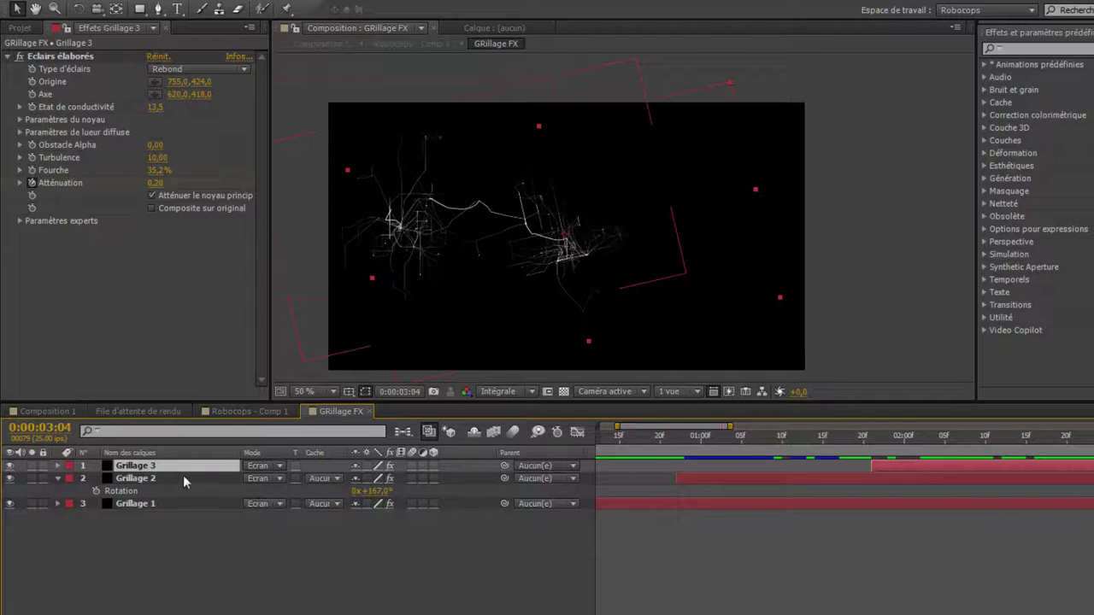
# Duplicate Grillage 3, move the copy down and to the left, and set its Etat de conductivité to 14,6
pyautogui.hotkey('ctrl', 'd')
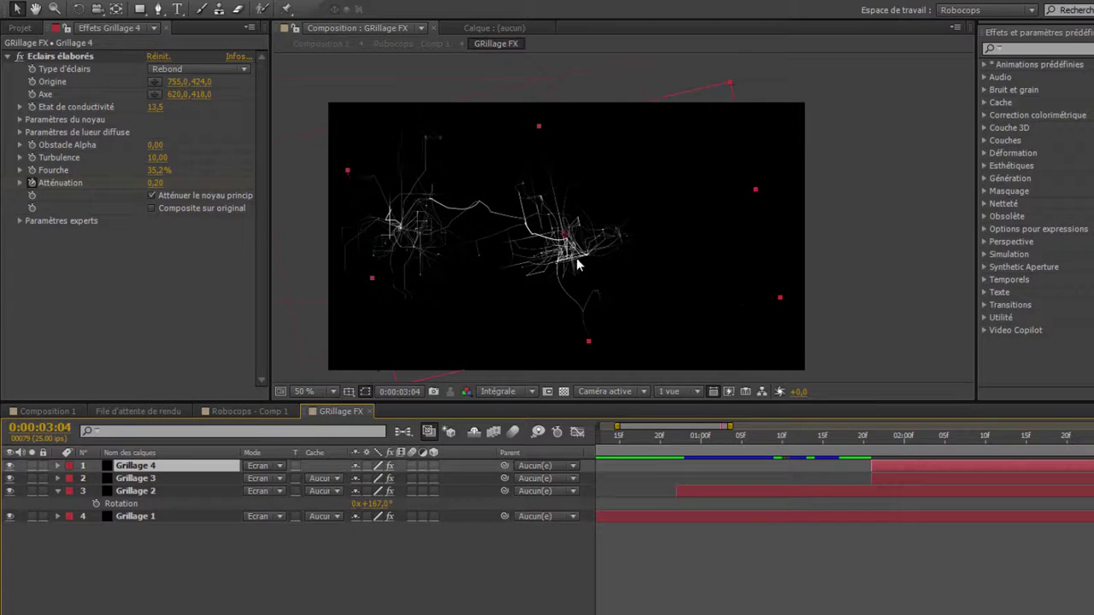
pyautogui.moveTo(532, 296); pyautogui.dragTo(516, 299)
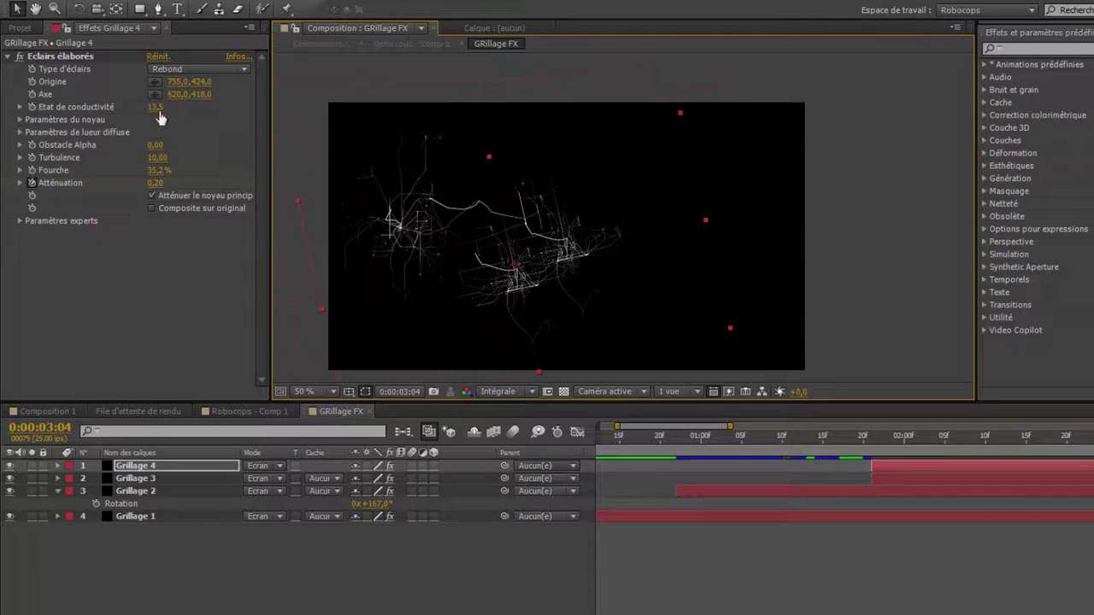
pyautogui.moveTo(154, 111); pyautogui.dragTo(172, 110)
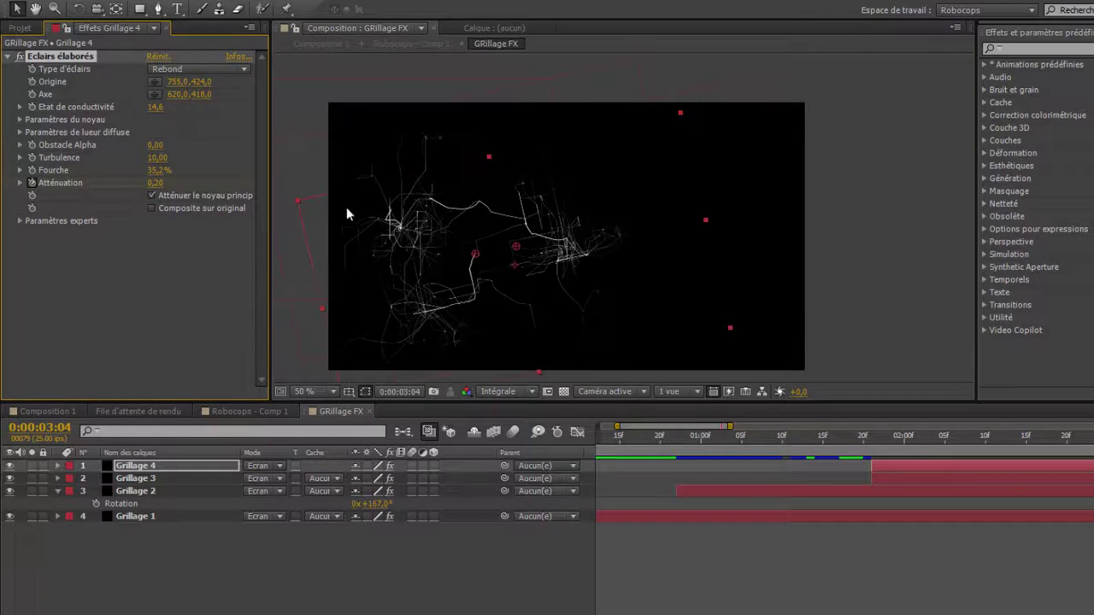
# Reposition Grillage 4 so it branches downward from Grillage 3's starting junction, and delay its start to about 0:00:02:07
pyautogui.hotkey('ctrl', 'z')
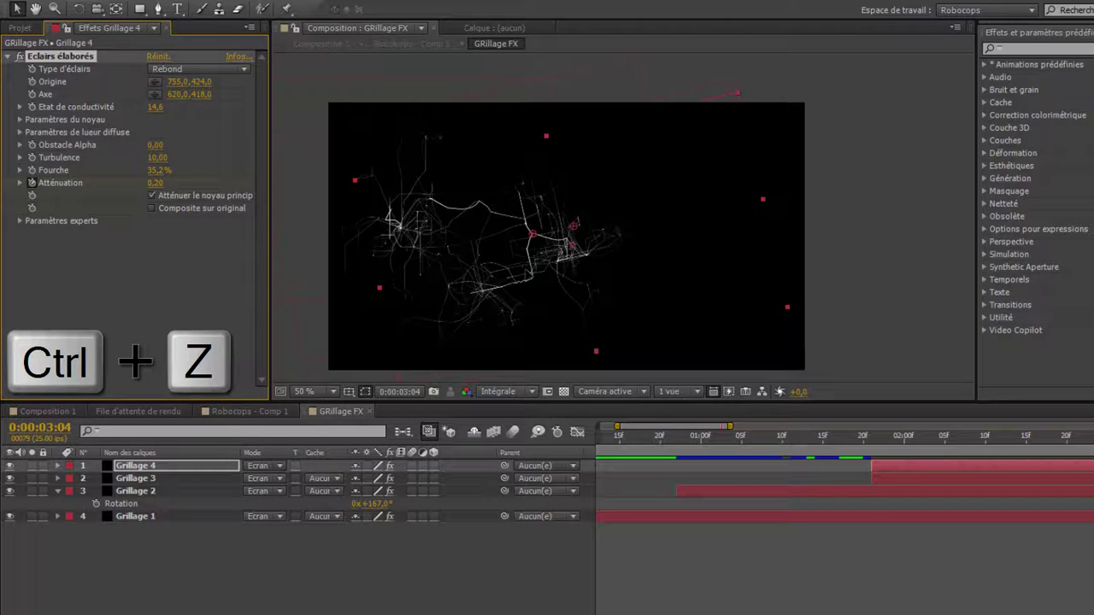
pyautogui.click(523, 270)
pyautogui.moveTo(919, 439); pyautogui.dragTo(885, 443)
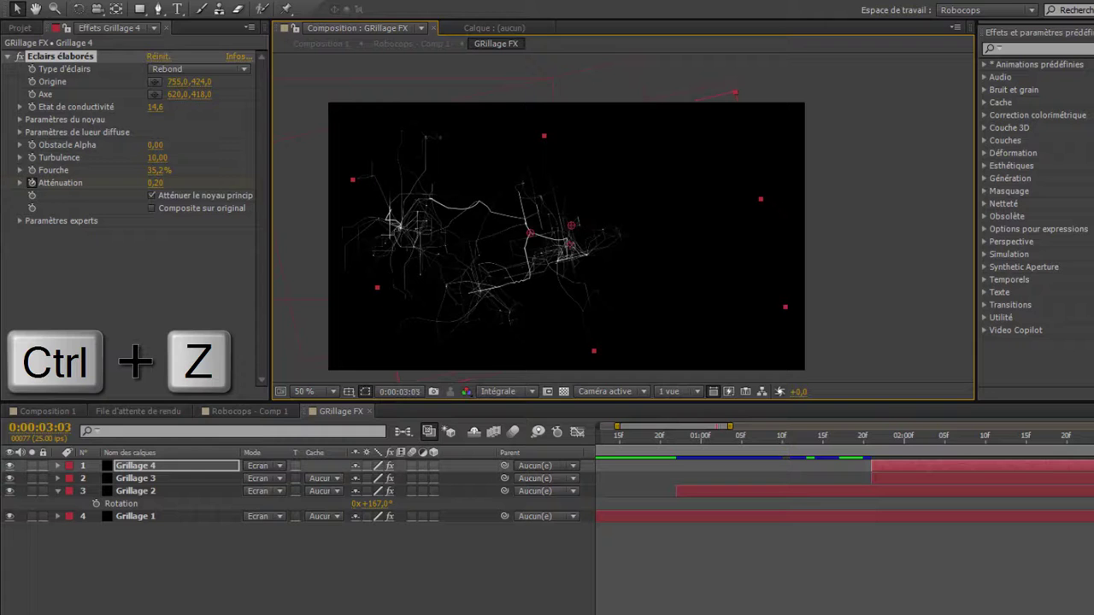
pyautogui.scroll(2, 514, 291)
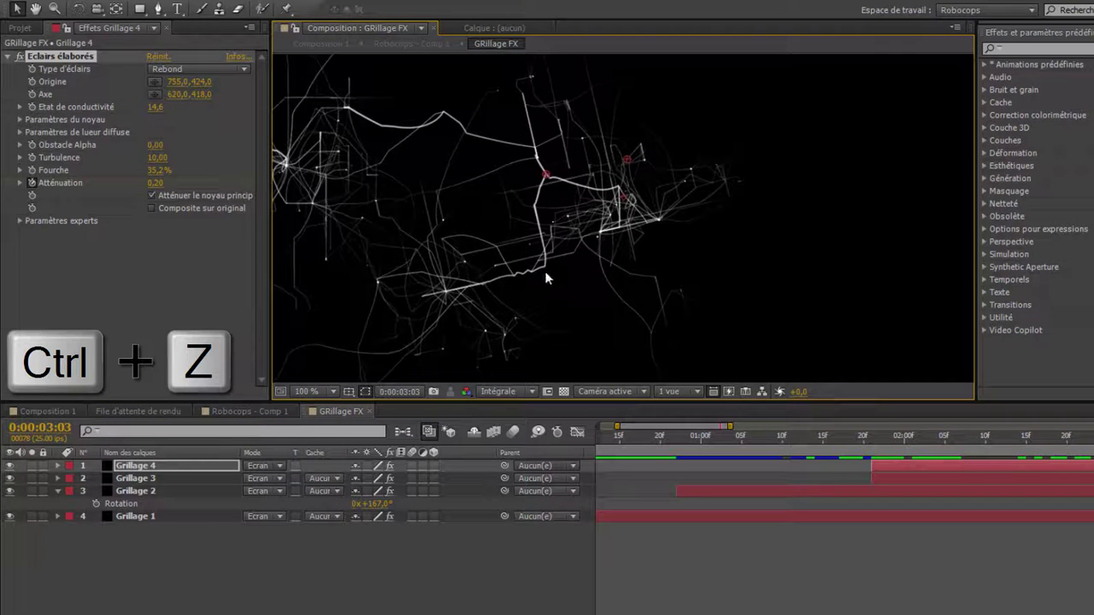
pyautogui.moveTo(979, 428); pyautogui.dragTo(985, 470)
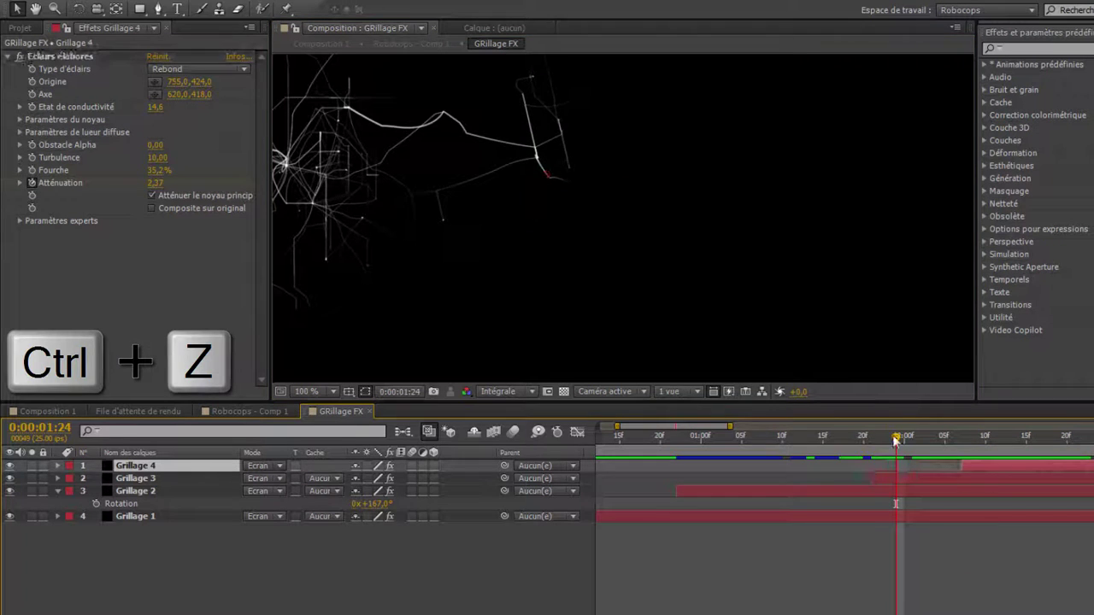
pyautogui.moveTo(896, 440); pyautogui.dragTo(934, 464)
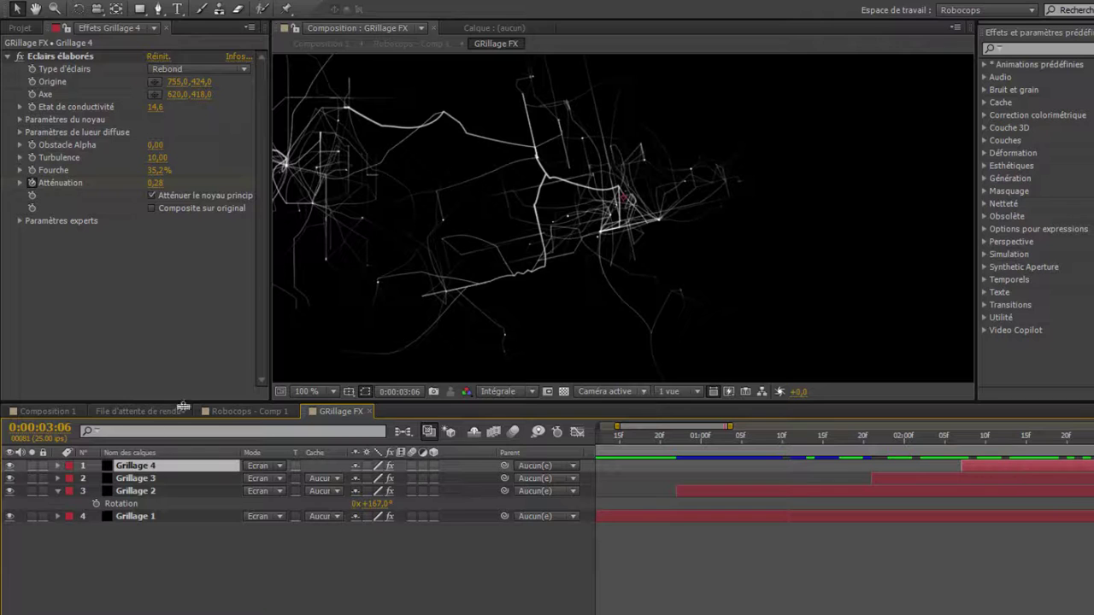
# Duplicate Grillage 4 and set the copy's Etat de conductivité to 10,3 and its Origine to 253,5, 397,8
pyautogui.hotkey('ctrl', 'd')
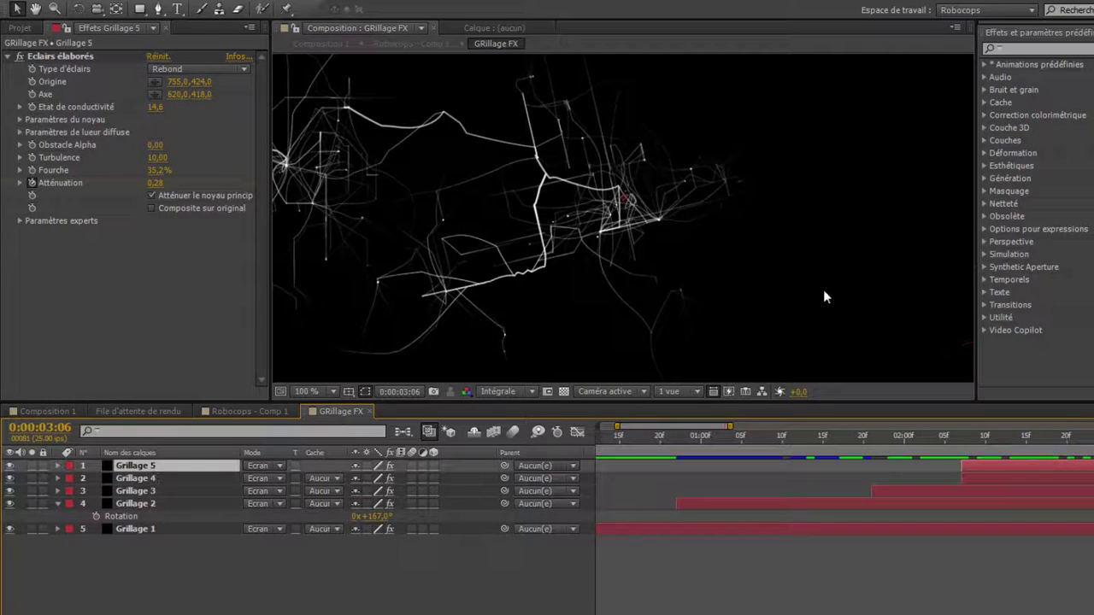
pyautogui.scroll(-2, 700, 293)
pyautogui.moveTo(700, 293); pyautogui.dragTo(668, 294)
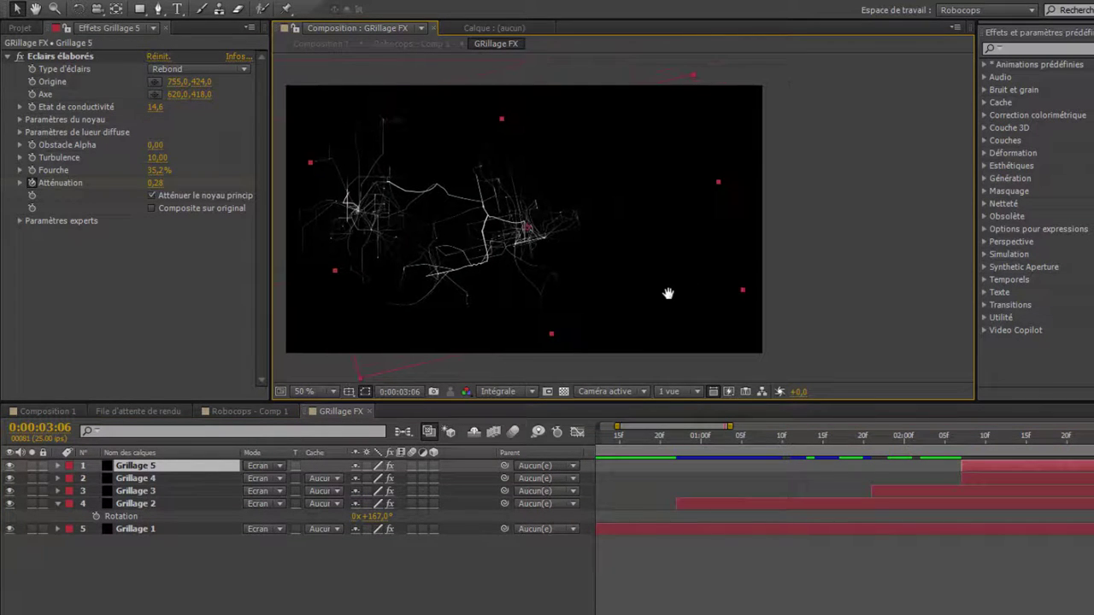
pyautogui.moveTo(959, 440); pyautogui.dragTo(1054, 436)
pyautogui.moveTo(156, 107); pyautogui.dragTo(134, 117)
pyautogui.moveTo(633, 193); pyautogui.dragTo(612, 196)
pyautogui.moveTo(151, 117); pyautogui.dragTo(152, 117)
pyautogui.moveTo(684, 614); pyautogui.dragTo(705, 613)
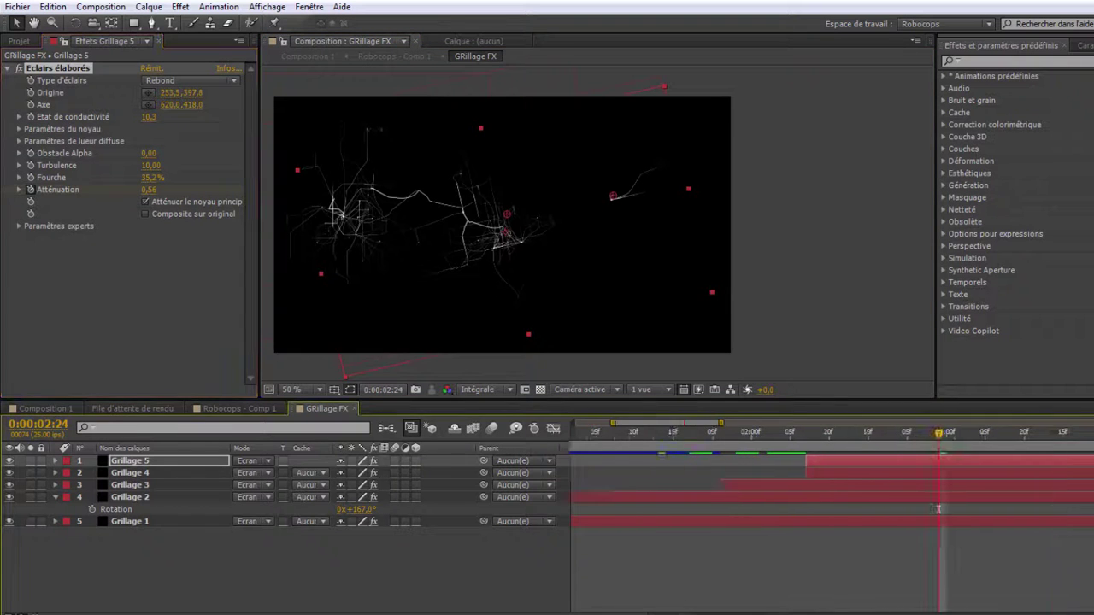
# Set Grillage 5's Etat de conductivité to 8,5 and Origine to 202,4, 338,7, placing its pattern above the central trunk
pyautogui.moveTo(983, 442); pyautogui.dragTo(811, 441)
pyautogui.moveTo(148, 117); pyautogui.dragTo(49, 132)
pyautogui.moveTo(611, 197); pyautogui.dragTo(718, 250)
pyautogui.scroll(1, 588, 198)
pyautogui.moveTo(756, 433); pyautogui.dragTo(794, 458)
pyautogui.moveTo(706, 221); pyautogui.dragTo(513, 165)
pyautogui.moveTo(795, 434); pyautogui.dragTo(894, 461)
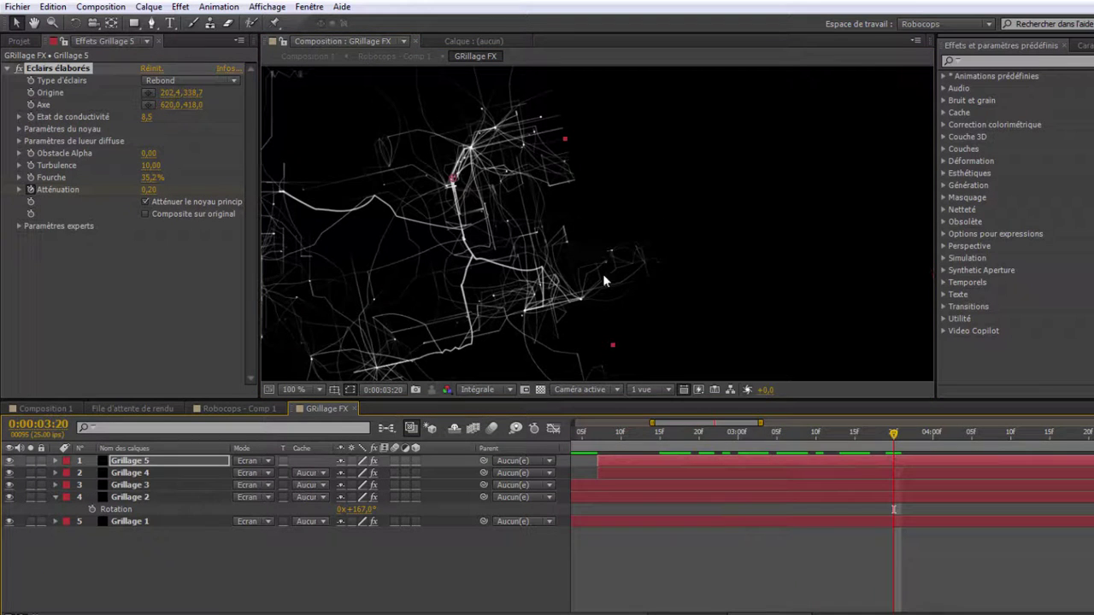
# Duplicate Grillage 5, move the copy to the right, and set its Etat de conductivité to 14,1
pyautogui.hotkey('ctrl', 'd')
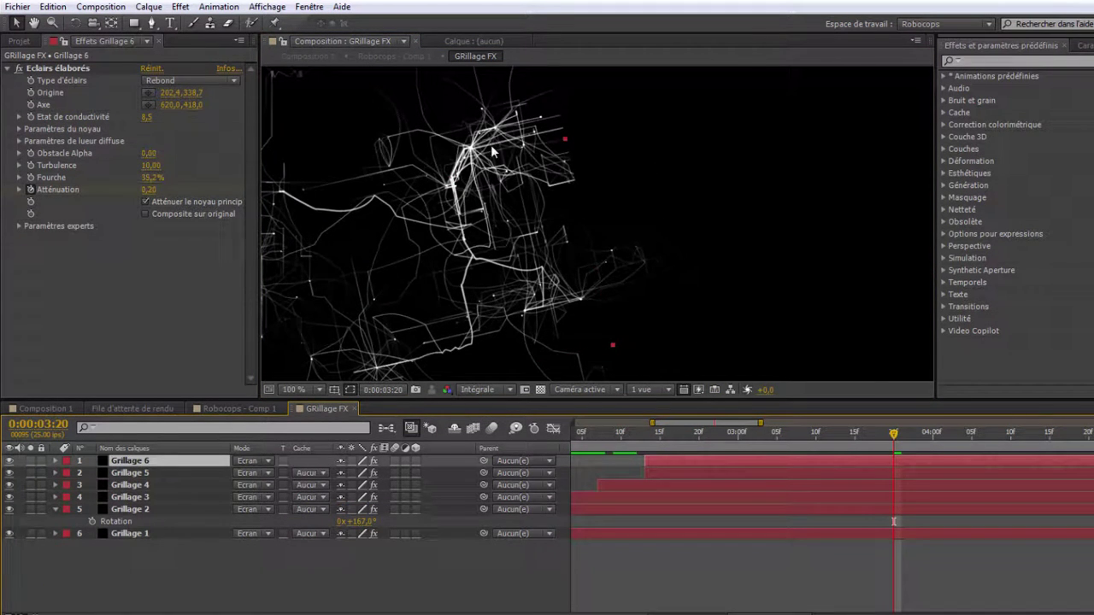
pyautogui.moveTo(491, 152); pyautogui.dragTo(772, 172)
pyautogui.moveTo(150, 125); pyautogui.dragTo(256, 127)
pyautogui.scroll(-1, 687, 243)
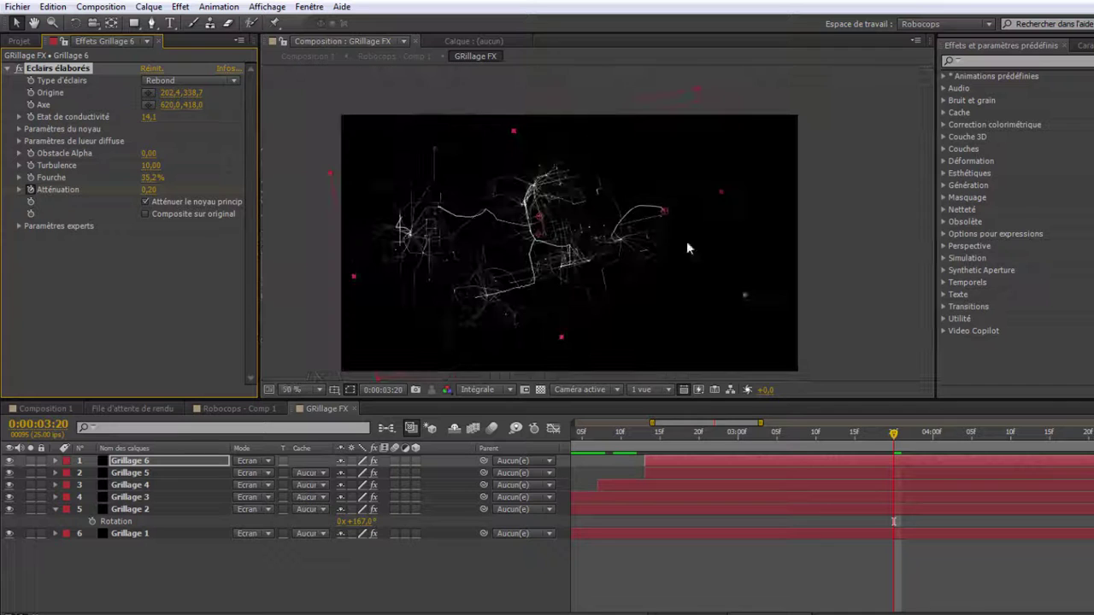
# Scale Grillage 6 up and move its Origine to 418,8, 425,9, scrubbing to 0:00:03:06
pyautogui.moveTo(756, 303); pyautogui.dragTo(820, 341)
pyautogui.moveTo(707, 205); pyautogui.dragTo(632, 194)
pyautogui.moveTo(795, 434); pyautogui.dragTo(785, 459)
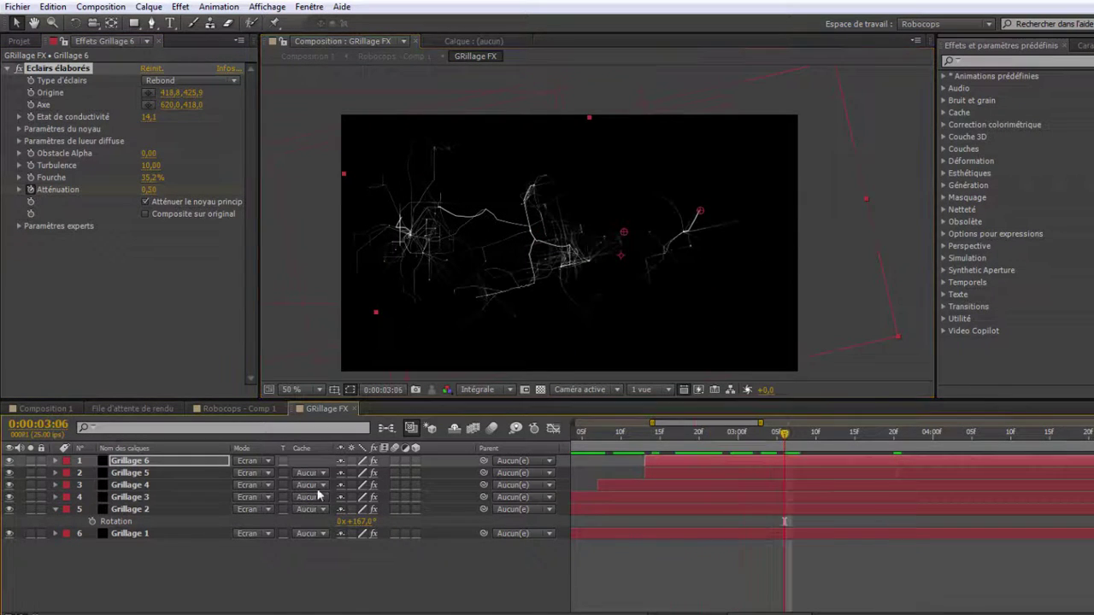
# Set Grillage 6's Rotation to 18° and move the layer to the upper right of the central pattern
pyautogui.click(212, 463)
pyautogui.press('r')
pyautogui.moveTo(364, 473); pyautogui.dragTo(265, 473)
pyautogui.moveTo(557, 247); pyautogui.dragTo(664, 219)
pyautogui.moveTo(671, 434); pyautogui.dragTo(868, 487)
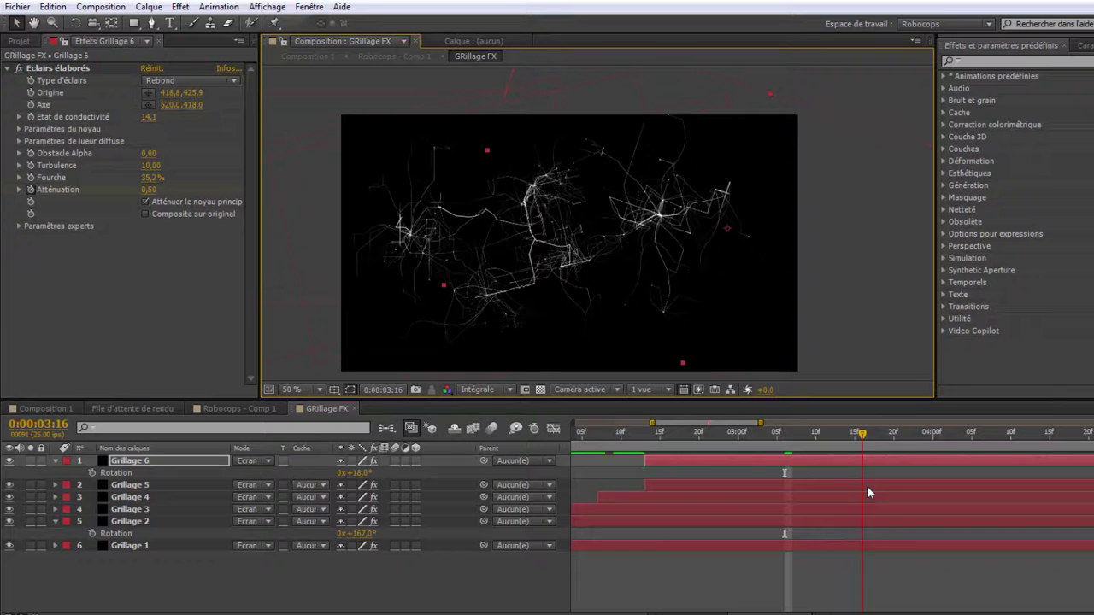
# Rotate Grillage 6 to 33,4° and shift it toward the right-hand end of the central pattern
pyautogui.scroll(2, 647, 257)
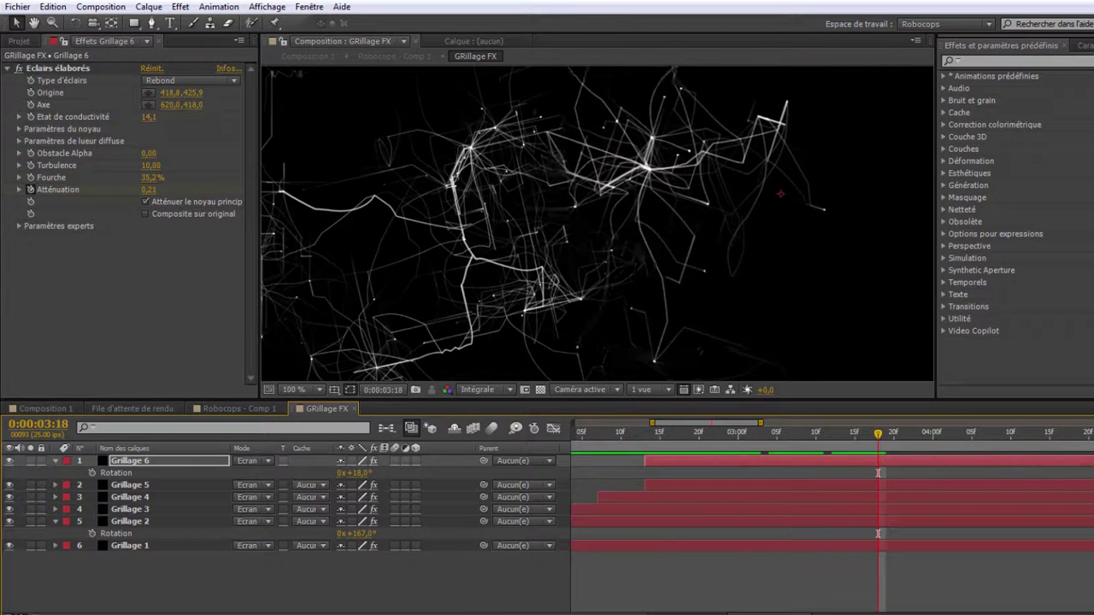
pyautogui.moveTo(522, 332); pyautogui.dragTo(684, 180)
pyautogui.scroll(-2, 684, 184)
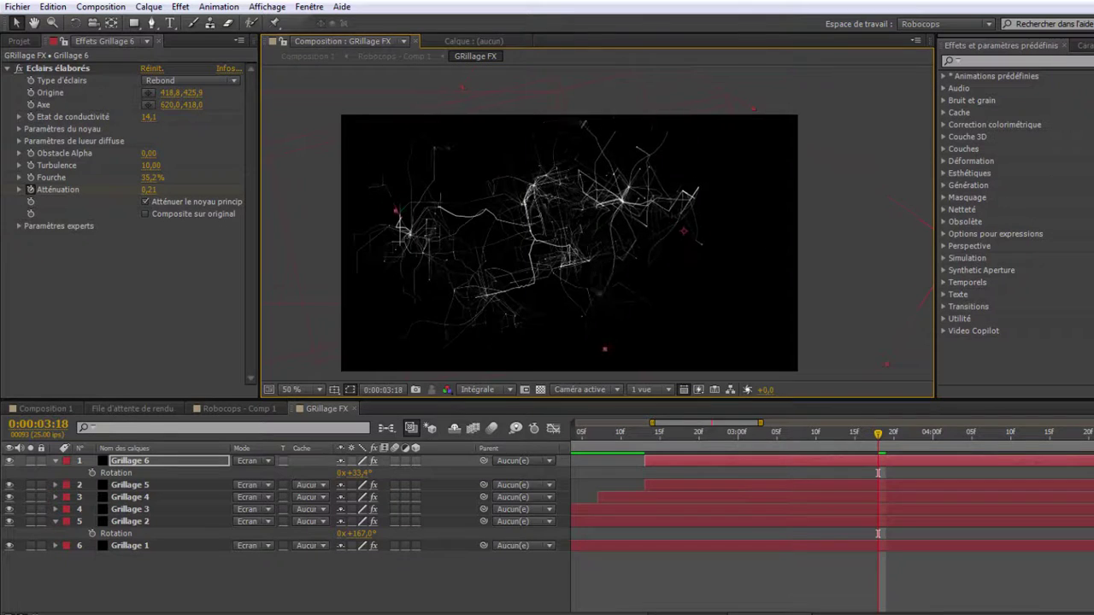
pyautogui.scroll(2, 554, 222)
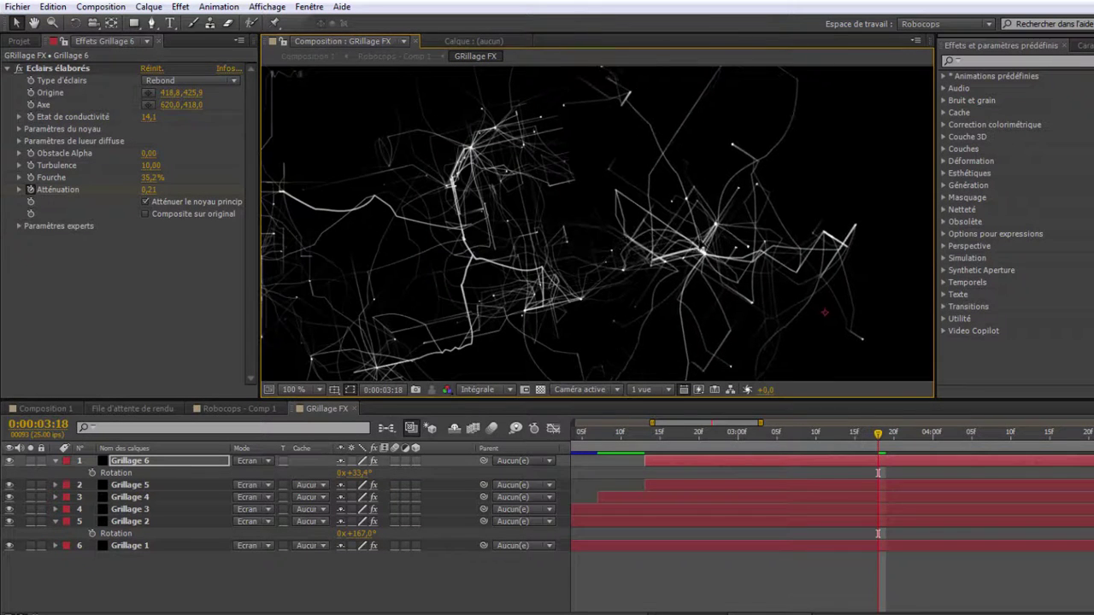
# Delay Grillage 6's start to about 0:00:02:23 and play back the combined grid growth
pyautogui.moveTo(822, 434); pyautogui.dragTo(824, 458)
pyautogui.moveTo(998, 469); pyautogui.dragTo(974, 469)
pyautogui.moveTo(851, 437); pyautogui.dragTo(1042, 439)
pyautogui.moveTo(798, 461); pyautogui.dragTo(659, 453)
pyautogui.click(751, 446)
pyautogui.press('space')
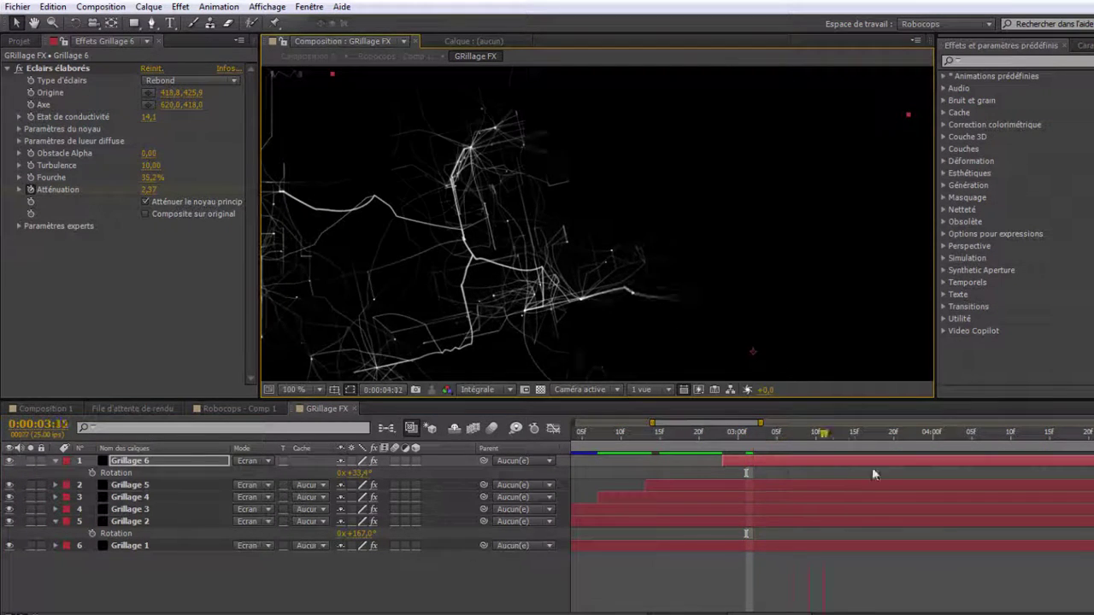
# Return to 0:00:00:00, show the full timeline, and collapse the properties of Grillage 6 and Grillage 2
pyautogui.scroll(-2, 767, 321)
pyautogui.moveTo(732, 292); pyautogui.dragTo(793, 291)
pyautogui.moveTo(801, 434); pyautogui.dragTo(530, 456)
pyautogui.moveTo(683, 424); pyautogui.dragTo(1092, 423)
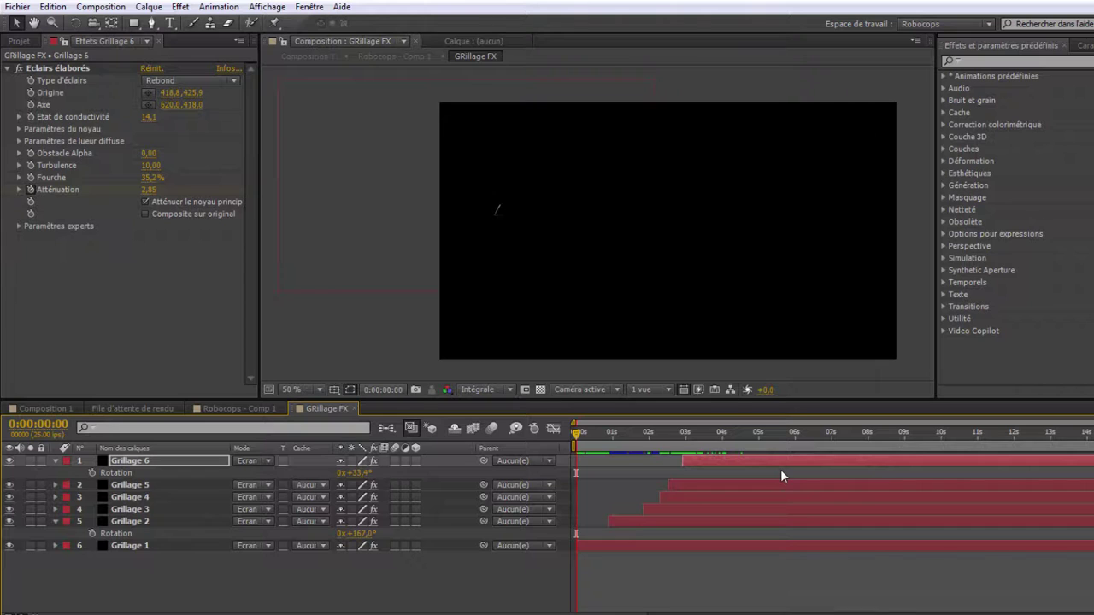
pyautogui.click(781, 471)
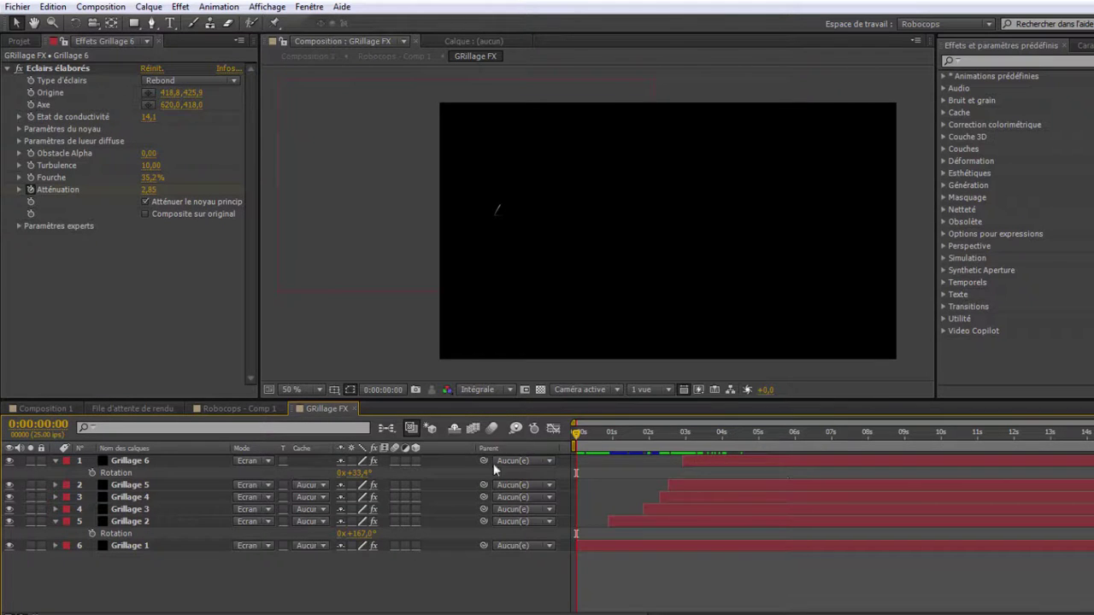
pyautogui.click(56, 461)
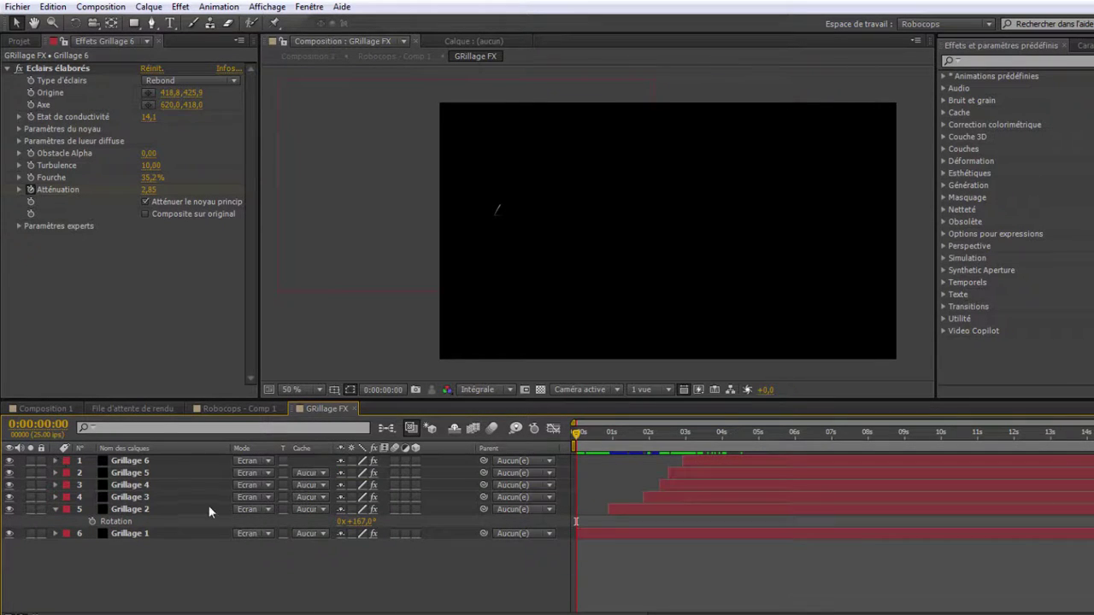
pyautogui.click(55, 510)
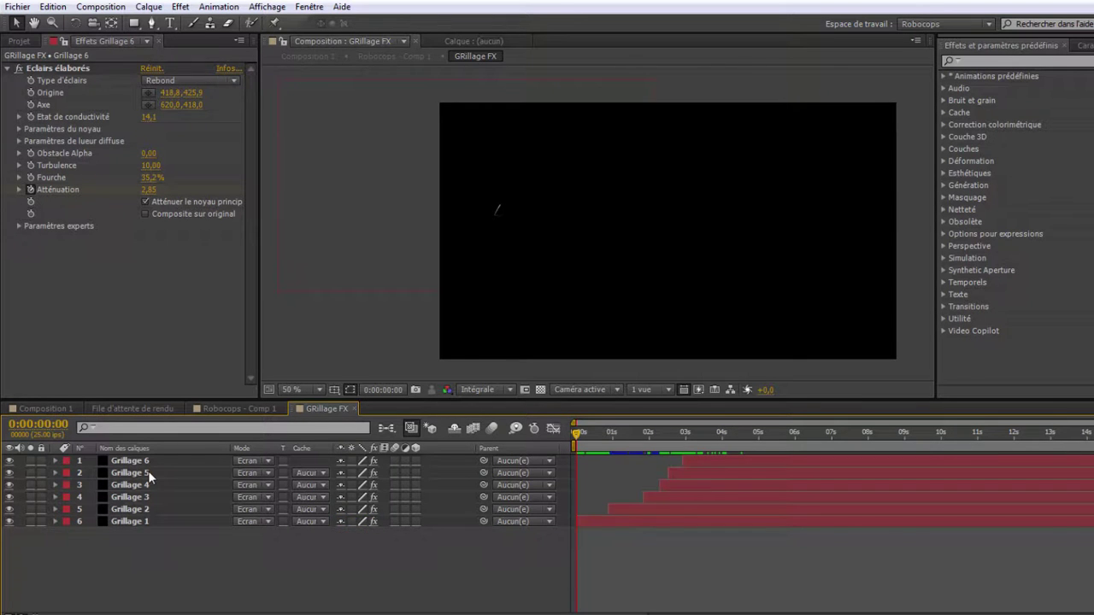
# Create an adjustment layer above the Grillage layers and apply the CC Star Burst effect to it
pyautogui.rightClick(236, 575)
pyautogui.moveTo(291, 422)
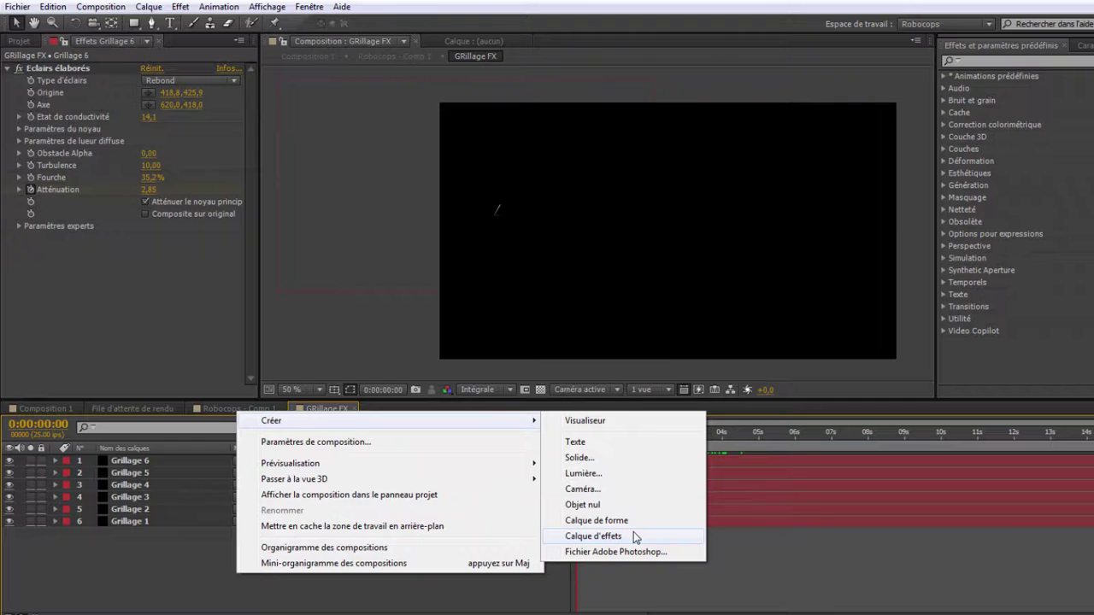
pyautogui.click(633, 532)
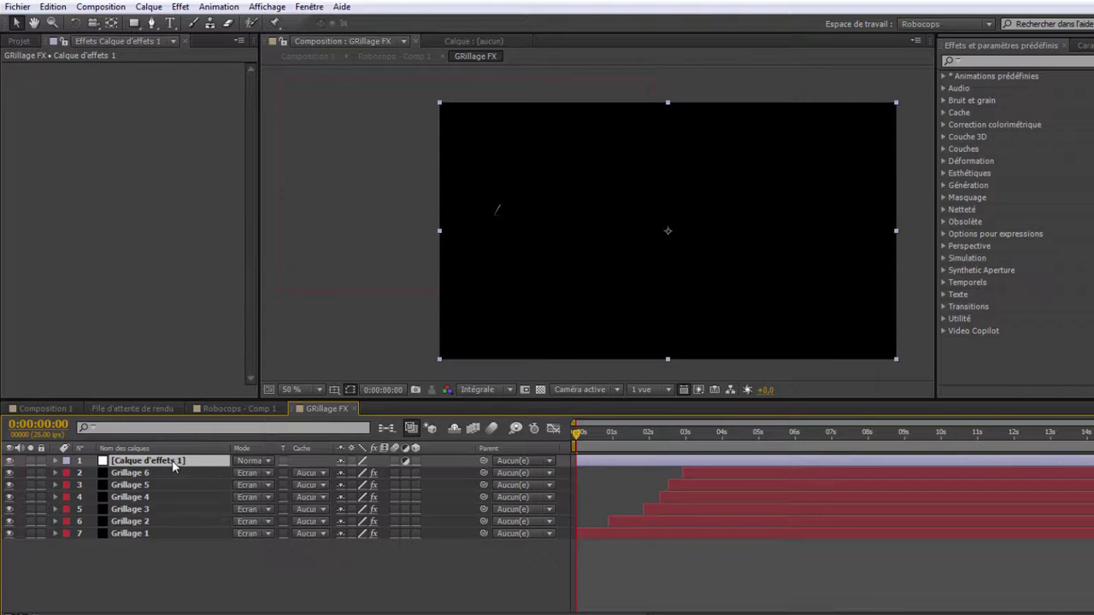
pyautogui.click(989, 62)
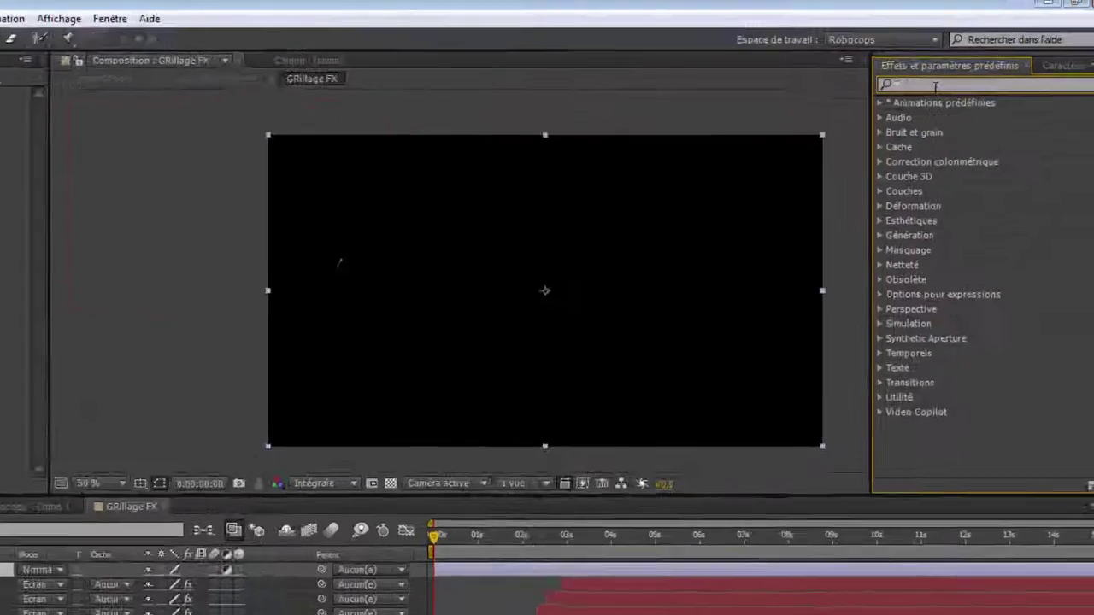
pyautogui.write('star')
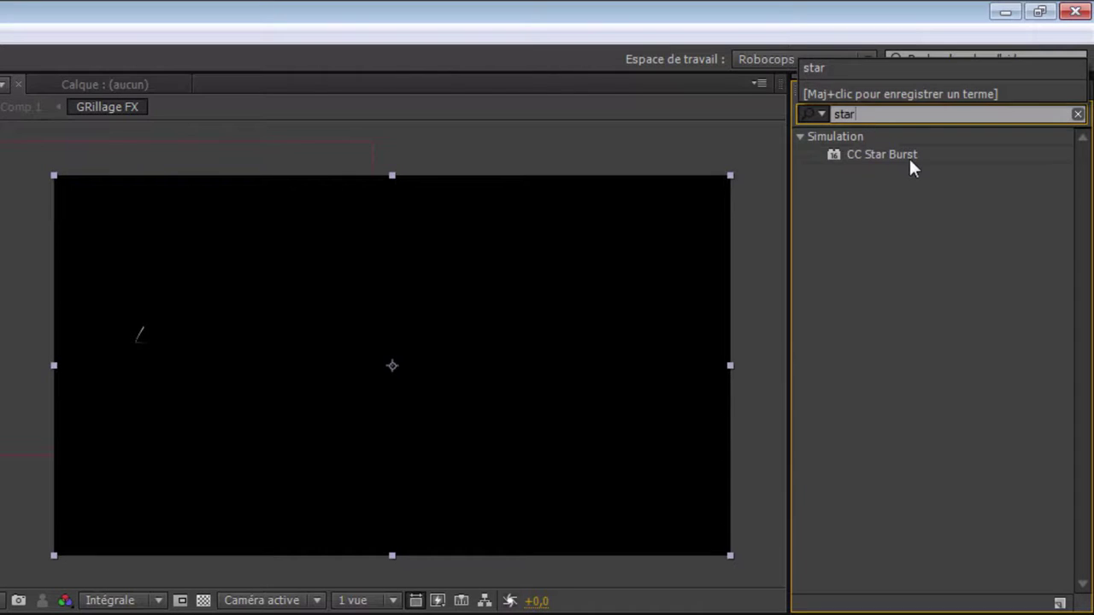
pyautogui.click(906, 159)
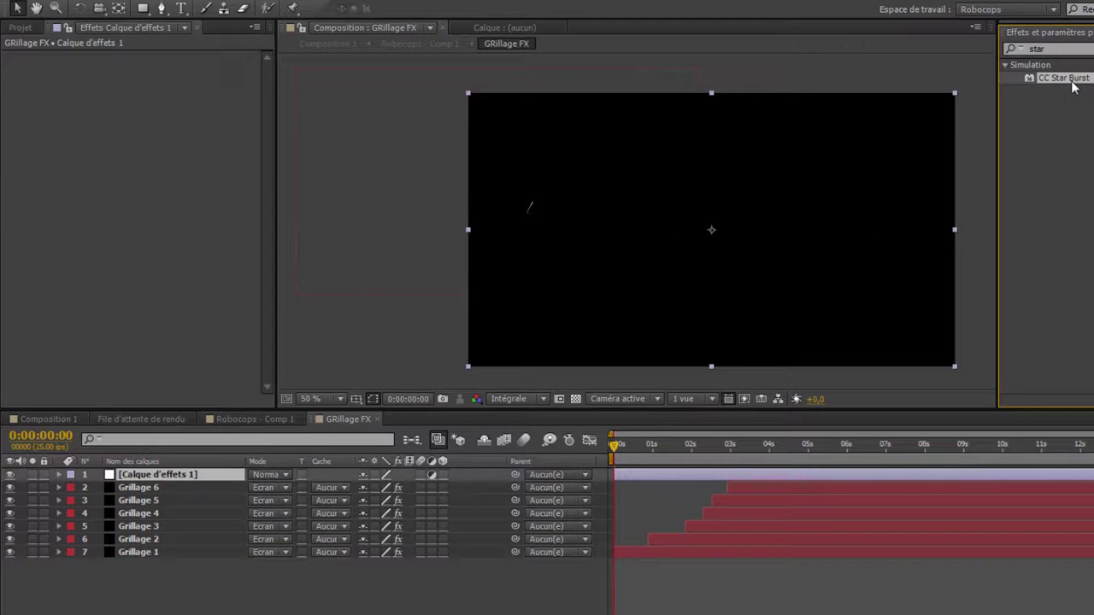
pyautogui.doubleClick(895, 158)
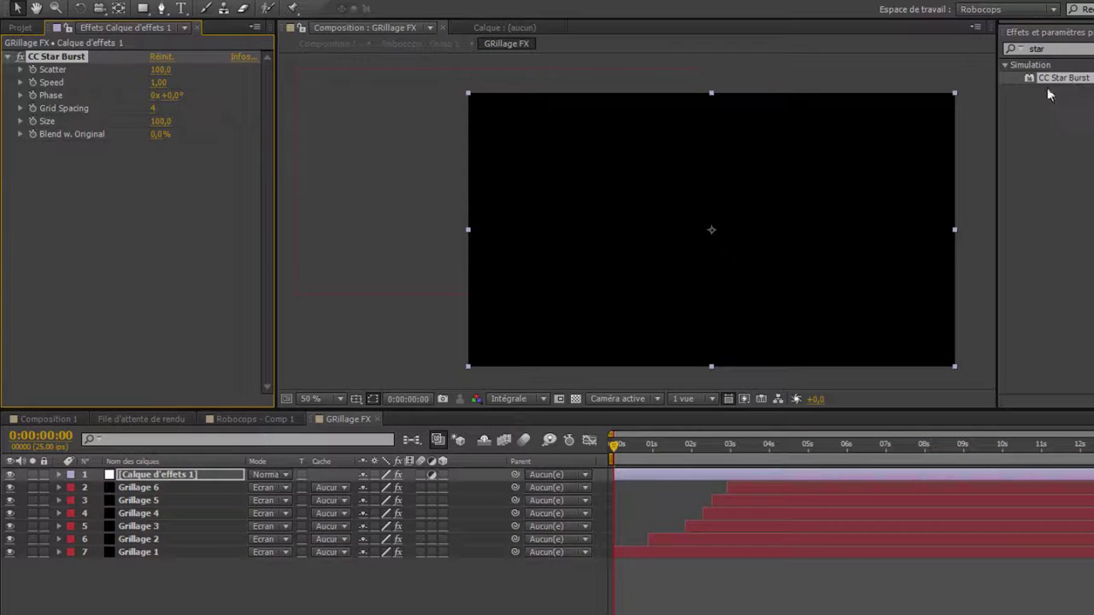
# Go to 0:00:12:01 and set CC Star Burst's Scatter and Speed to 0
pyautogui.moveTo(757, 467); pyautogui.dragTo(1083, 469)
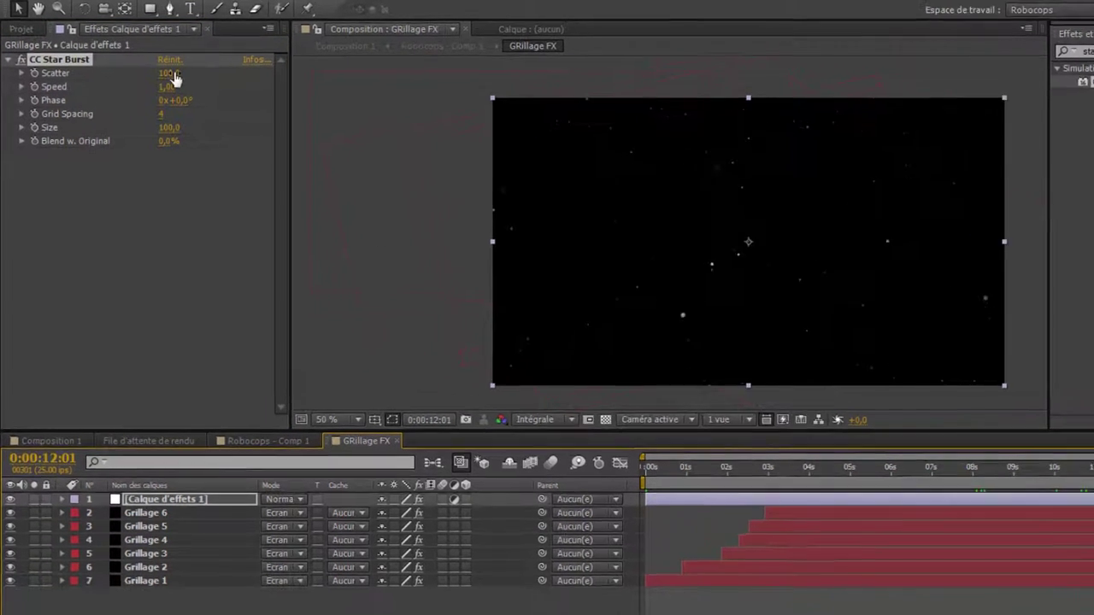
pyautogui.click(171, 75)
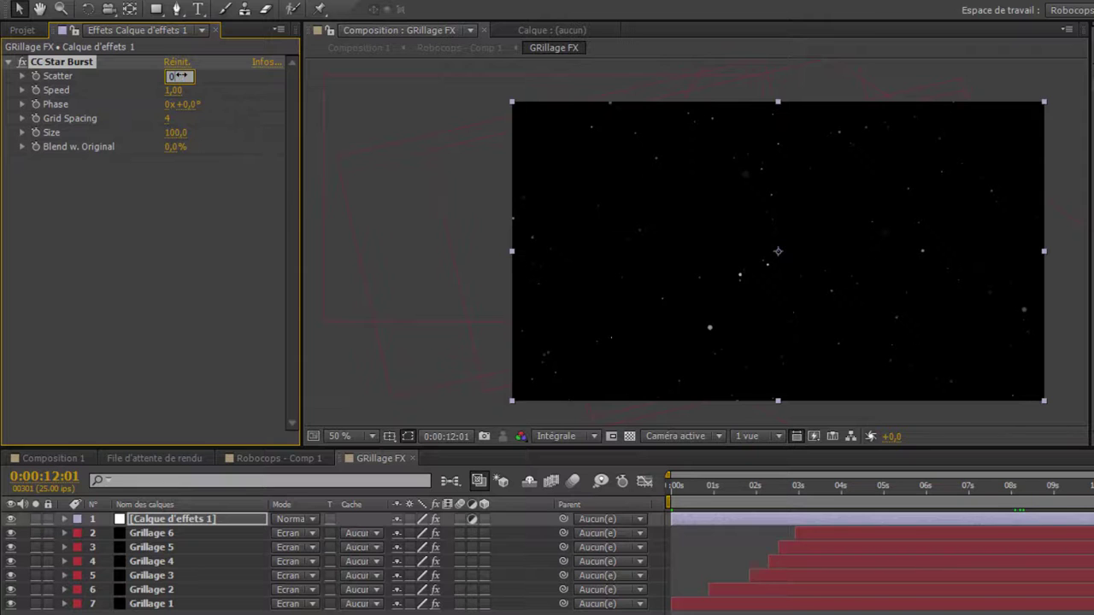
pyautogui.press('Return')
pyautogui.click(173, 90)
pyautogui.write('0')
pyautogui.press('Return')
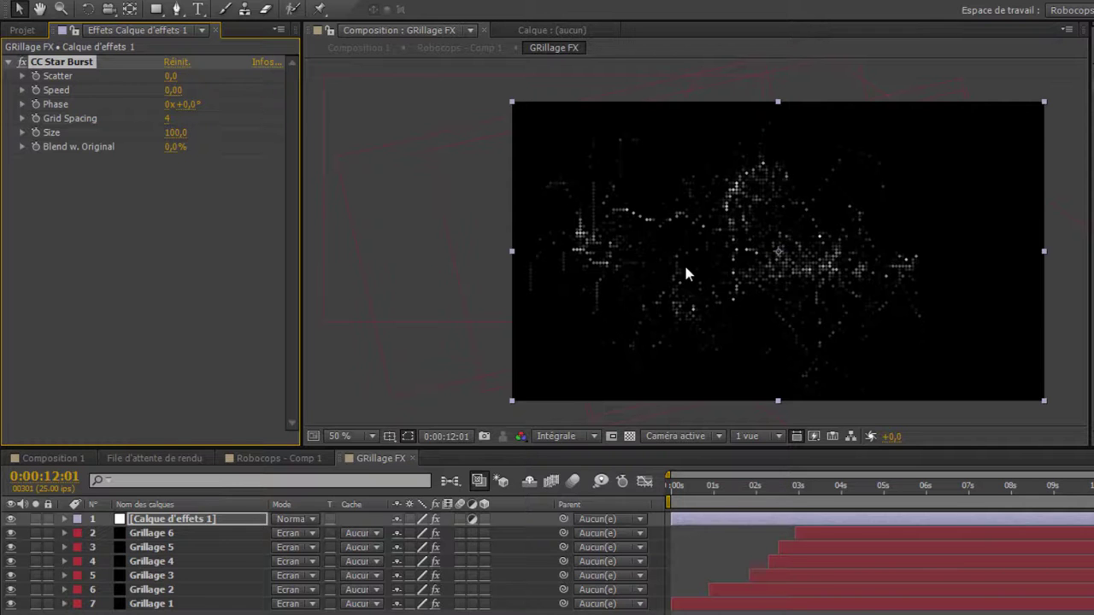
# Inspect the dot pattern up close and set the adjustment layer's blending mode to Ecran
pyautogui.scroll(2, 685, 262)
pyautogui.moveTo(802, 340); pyautogui.dragTo(701, 298)
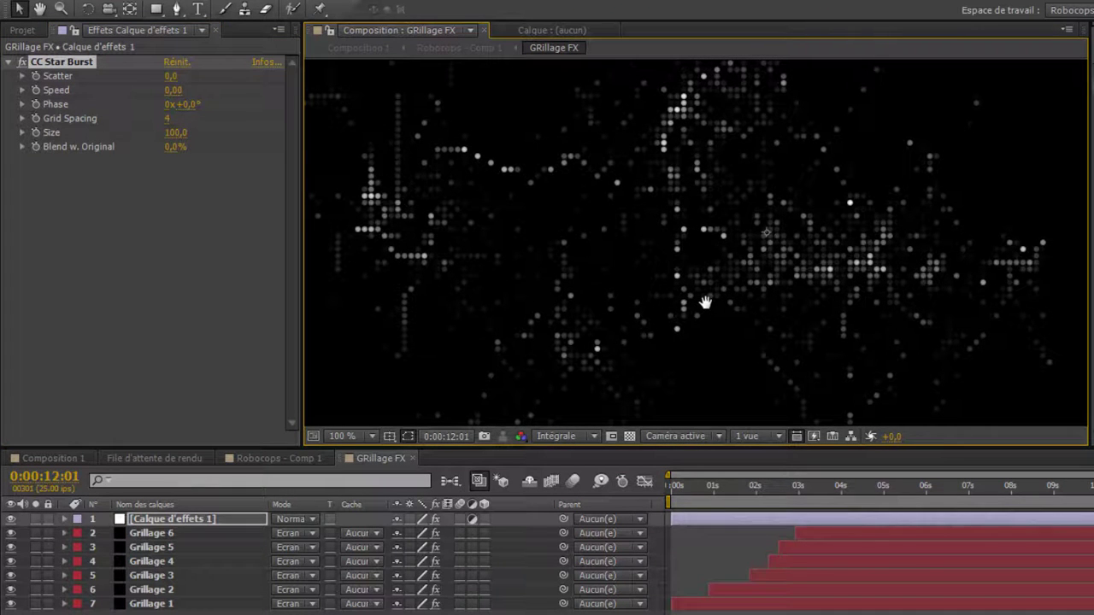
pyautogui.click(313, 520)
pyautogui.click(316, 519)
pyautogui.click(315, 519)
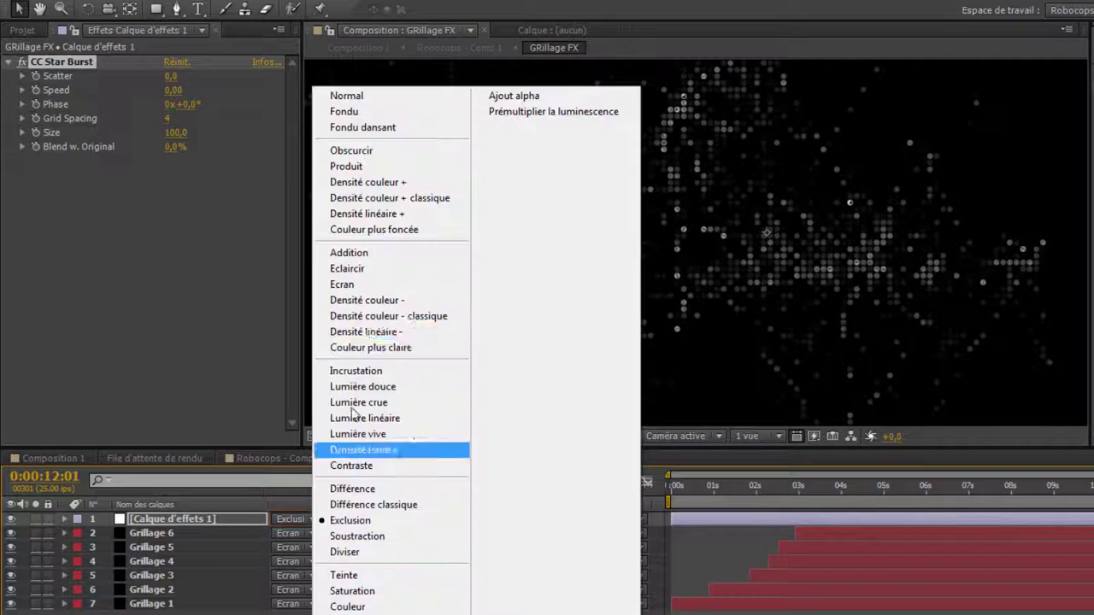
pyautogui.click(385, 284)
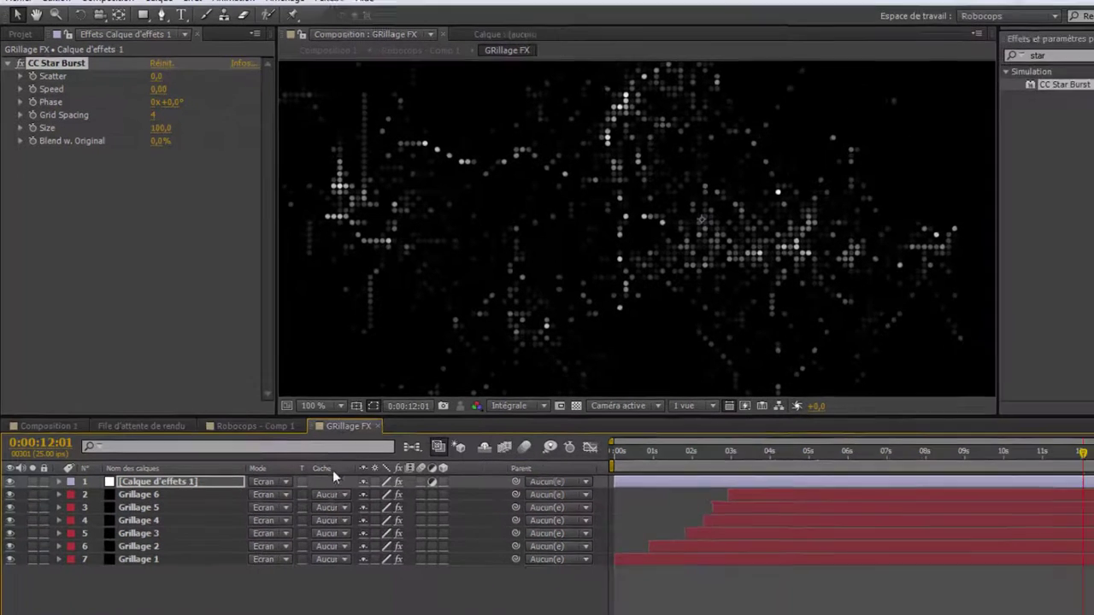
# Create a black 1280 x 720 px solid named BG and place it at the bottom of the layer stack
pyautogui.rightClick(325, 554)
pyautogui.moveTo(401, 409)
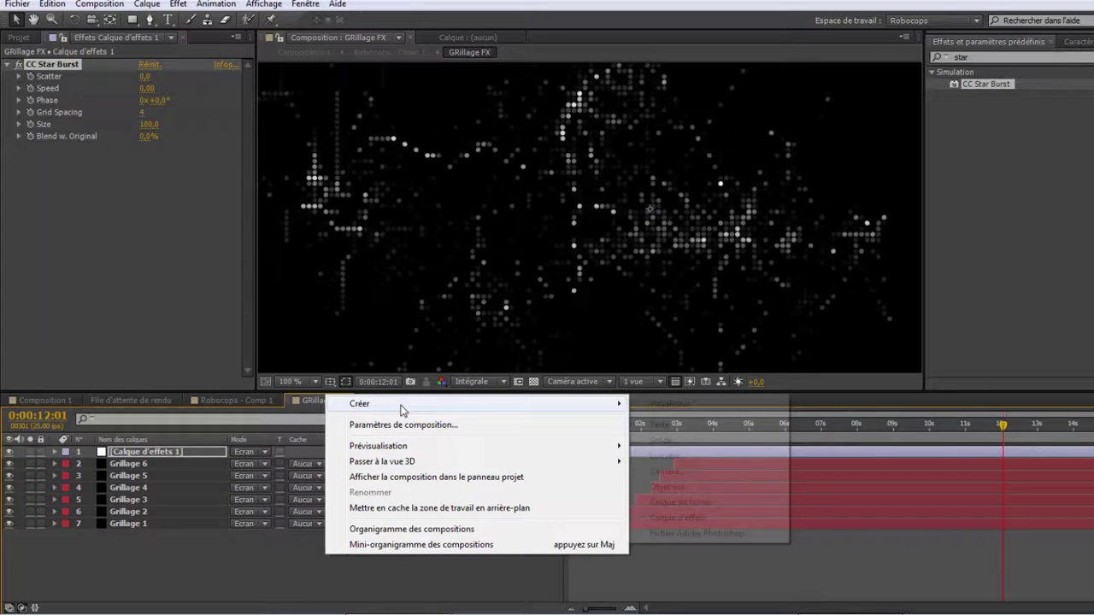
pyautogui.click(692, 441)
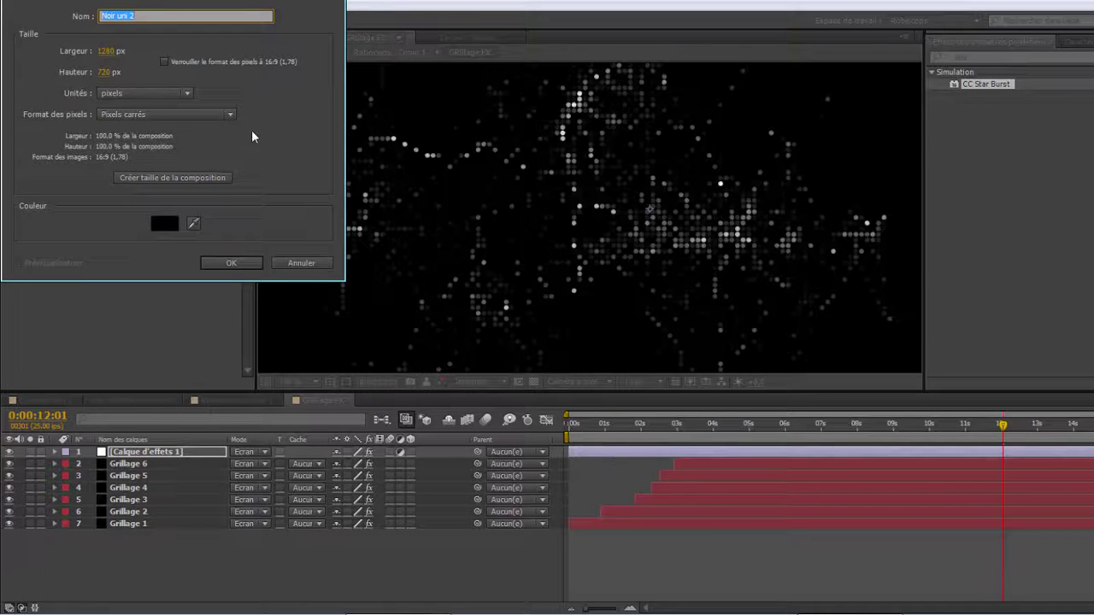
pyautogui.write('BG')
pyautogui.click(231, 263)
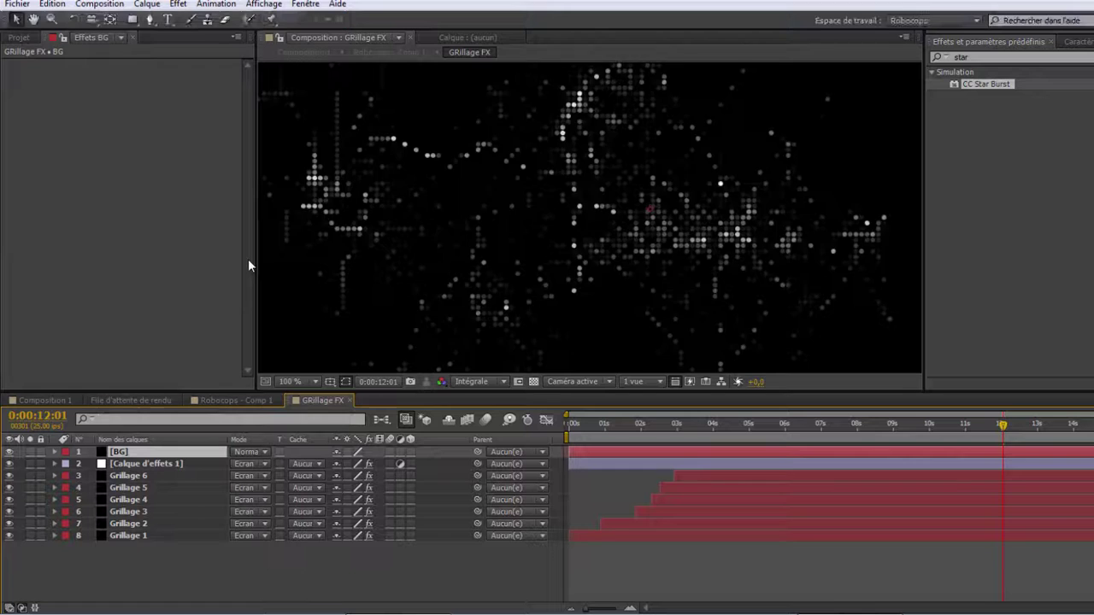
pyautogui.moveTo(168, 535); pyautogui.dragTo(163, 548)
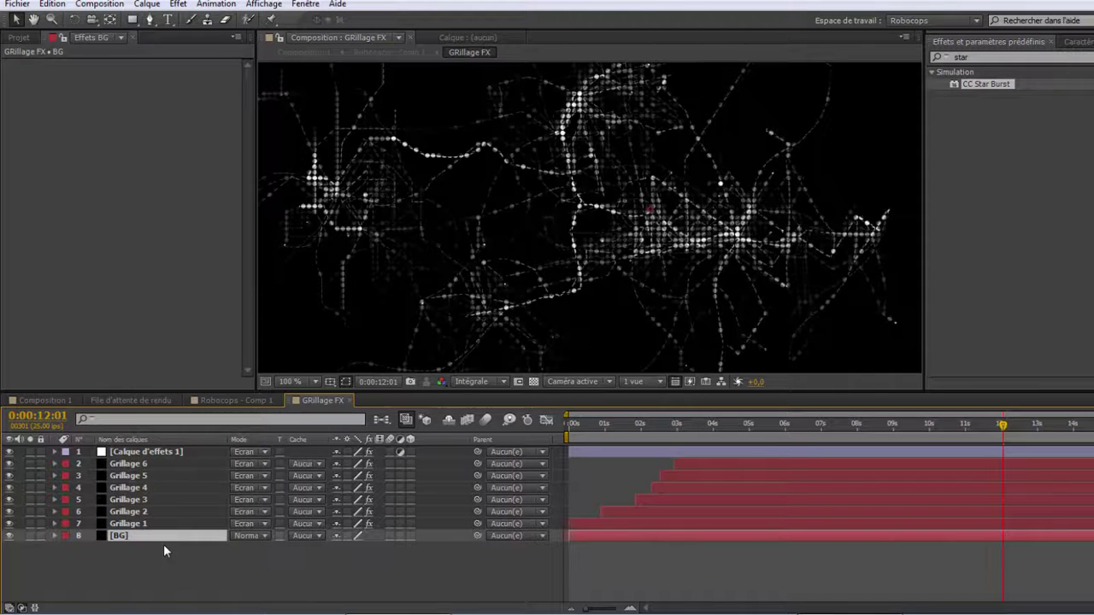
# Compare the adjustment layer in Normal mode with Ecran up close, ending on Ecran
pyautogui.click(172, 451)
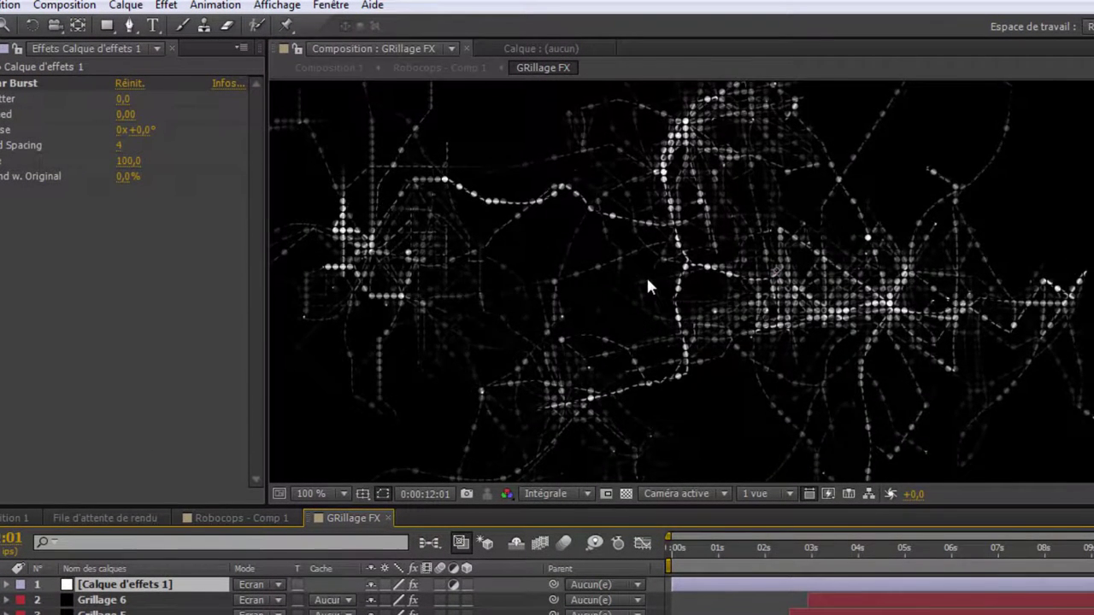
pyautogui.scroll(1, 647, 281)
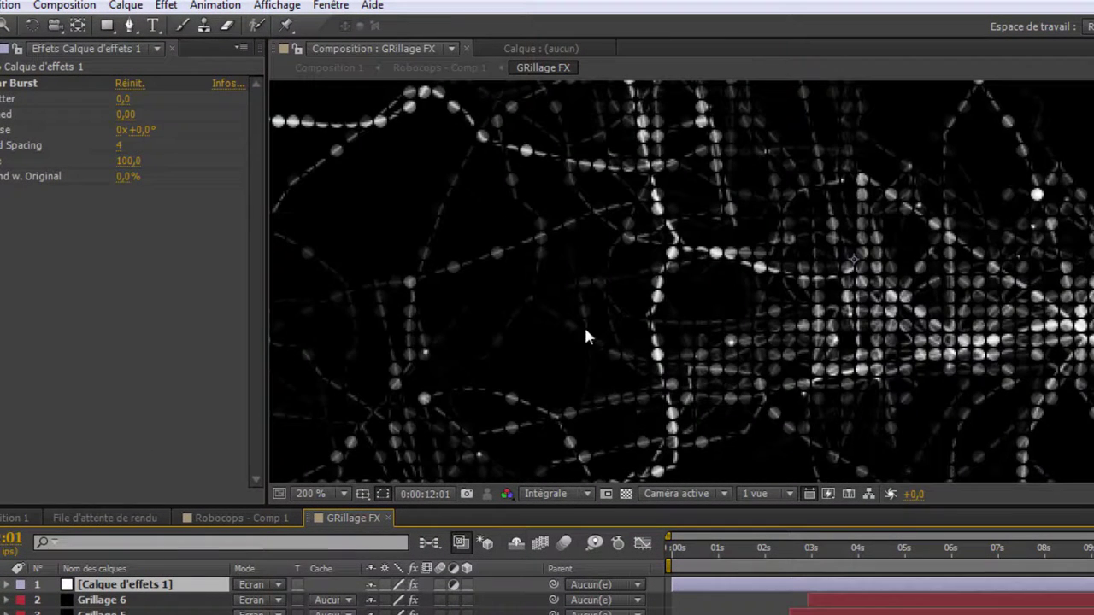
pyautogui.click(276, 588)
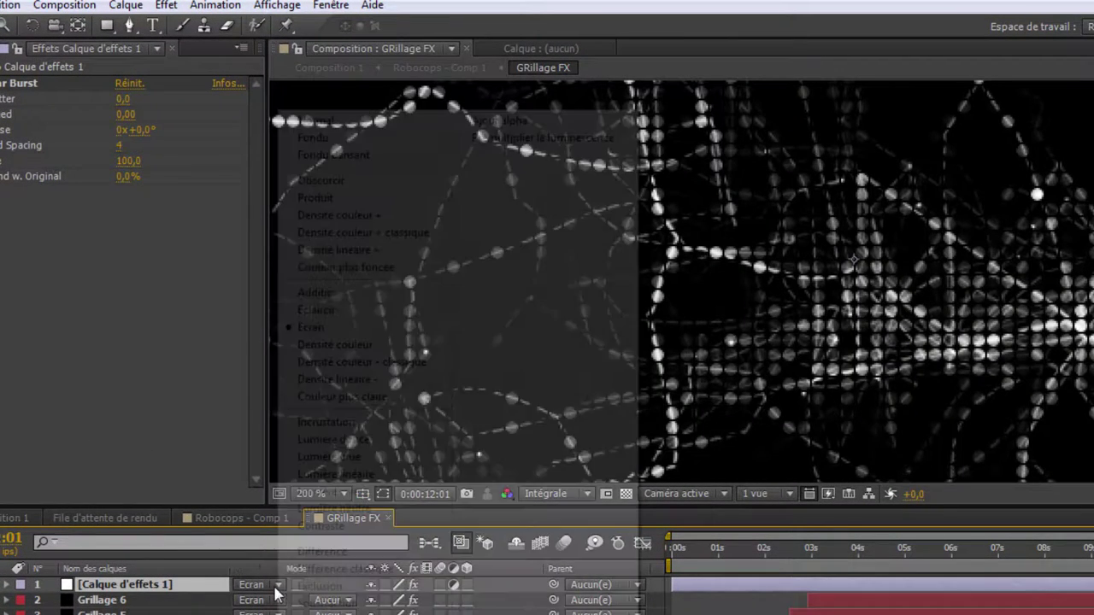
pyautogui.click(352, 123)
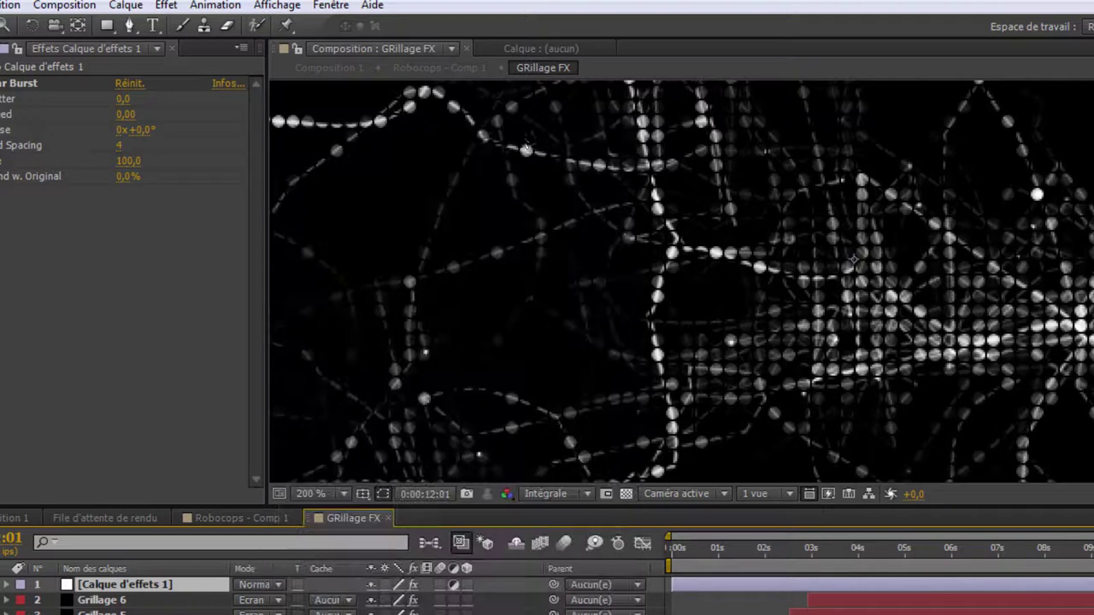
pyautogui.click(261, 584)
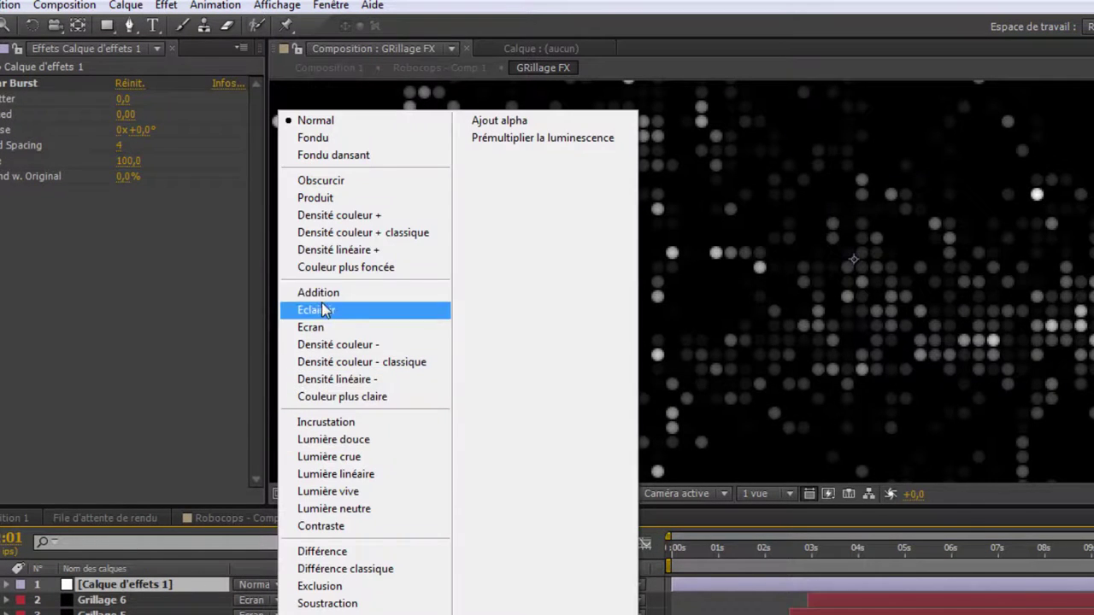
pyautogui.click(350, 331)
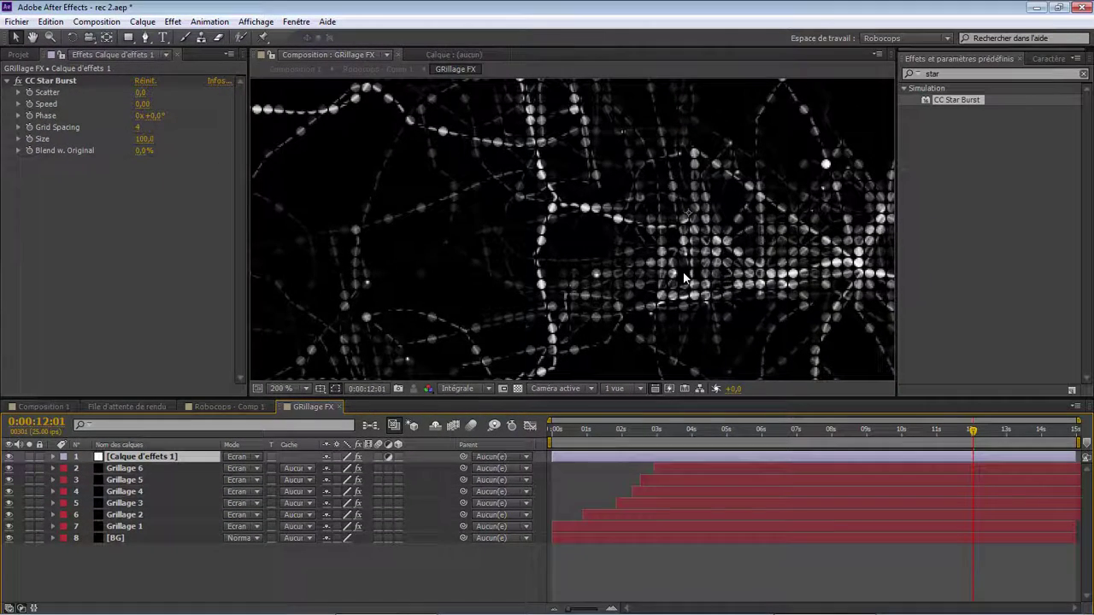
# Apply the Composite uni effect from the Couches category to the adjustment layer and check it over the whole composition
pyautogui.moveTo(634, 274); pyautogui.dragTo(599, 274)
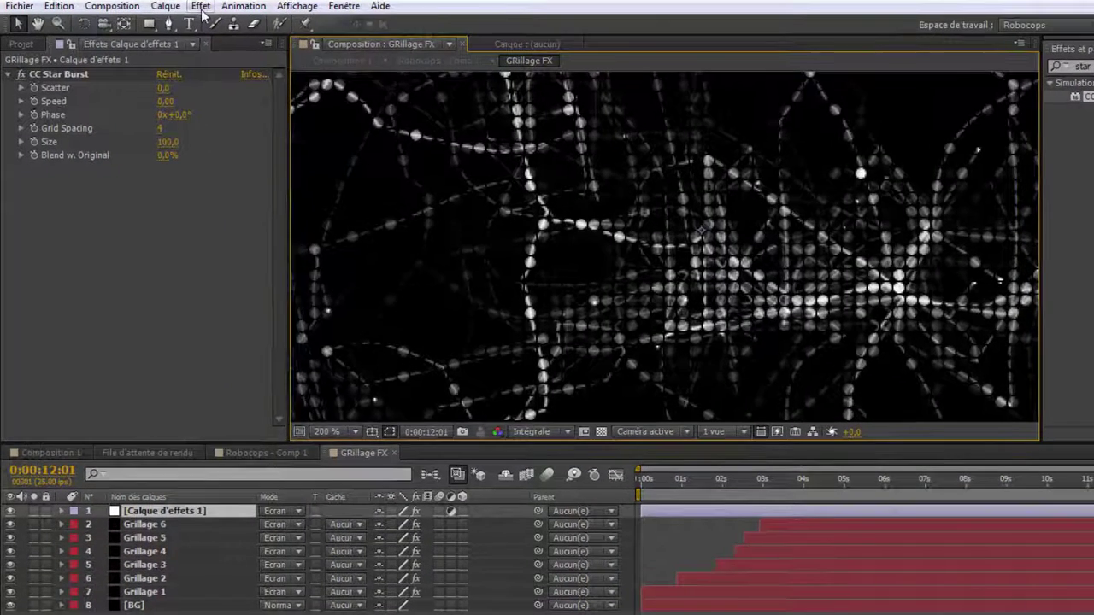
pyautogui.click(173, 21)
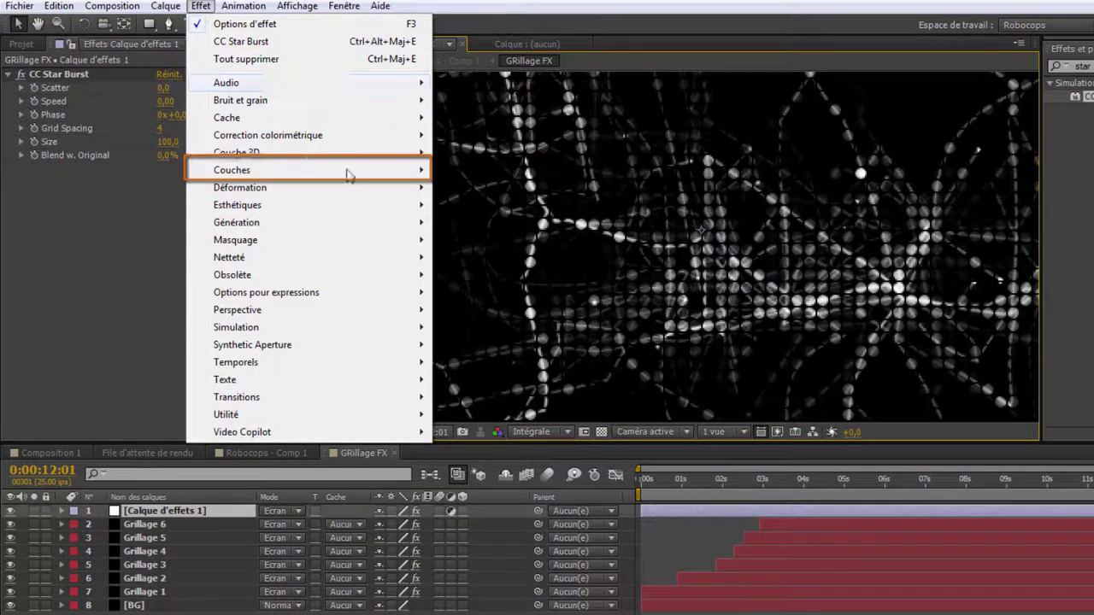
pyautogui.moveTo(353, 178)
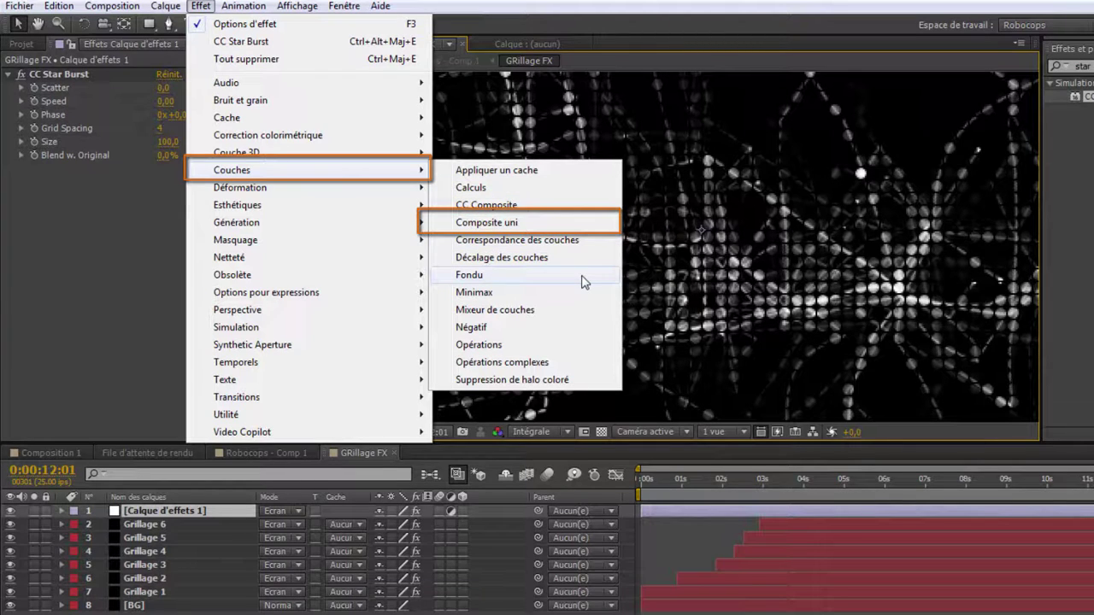
pyautogui.click(582, 223)
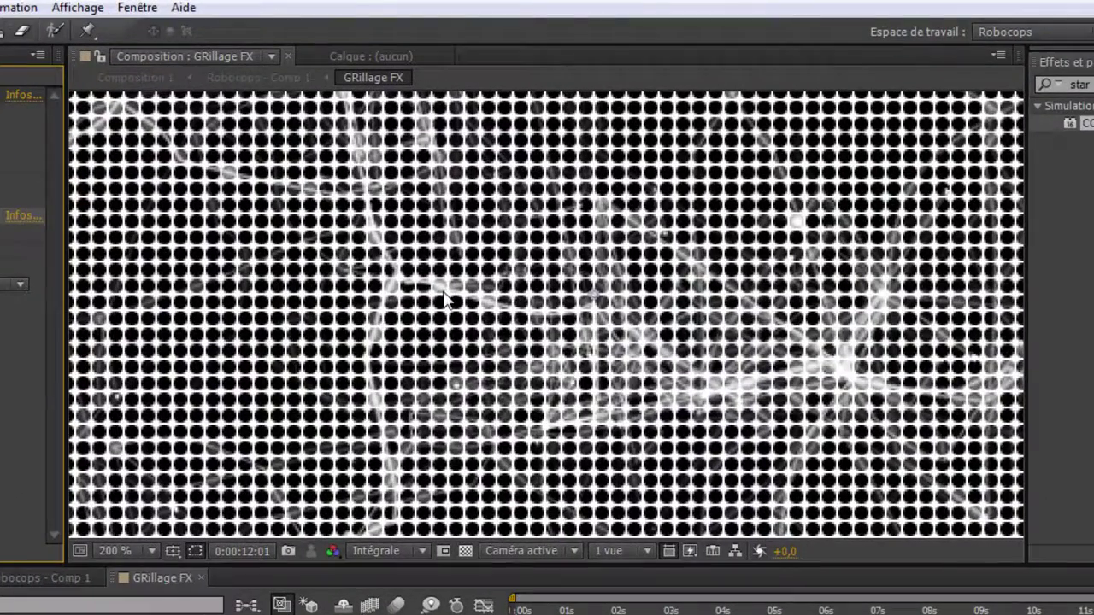
pyautogui.scroll(-2, 443, 294)
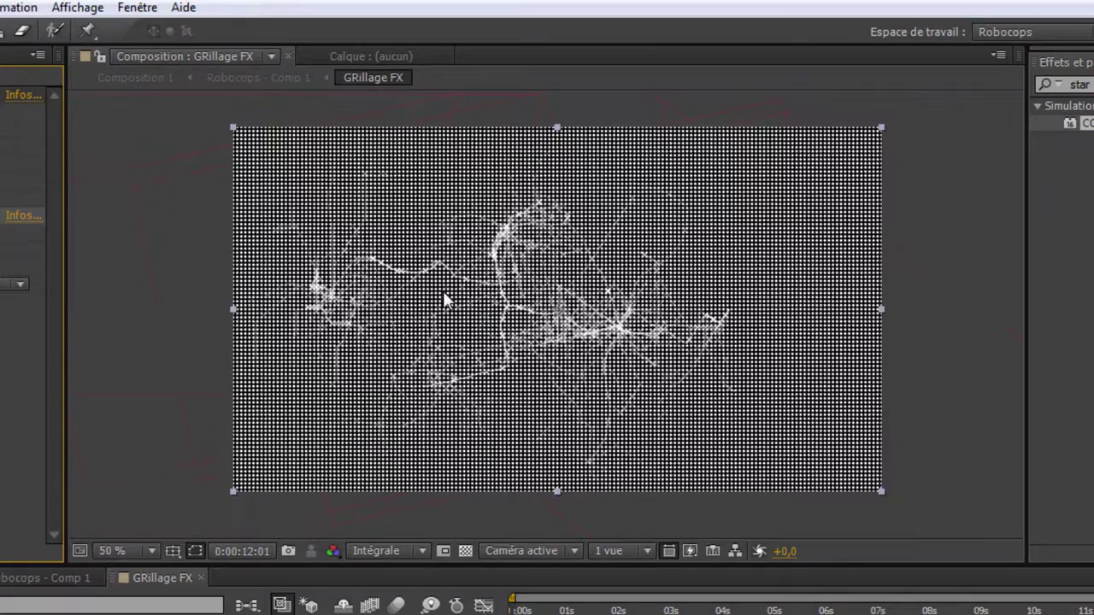
pyautogui.scroll(1, 443, 293)
pyautogui.scroll(1, 444, 296)
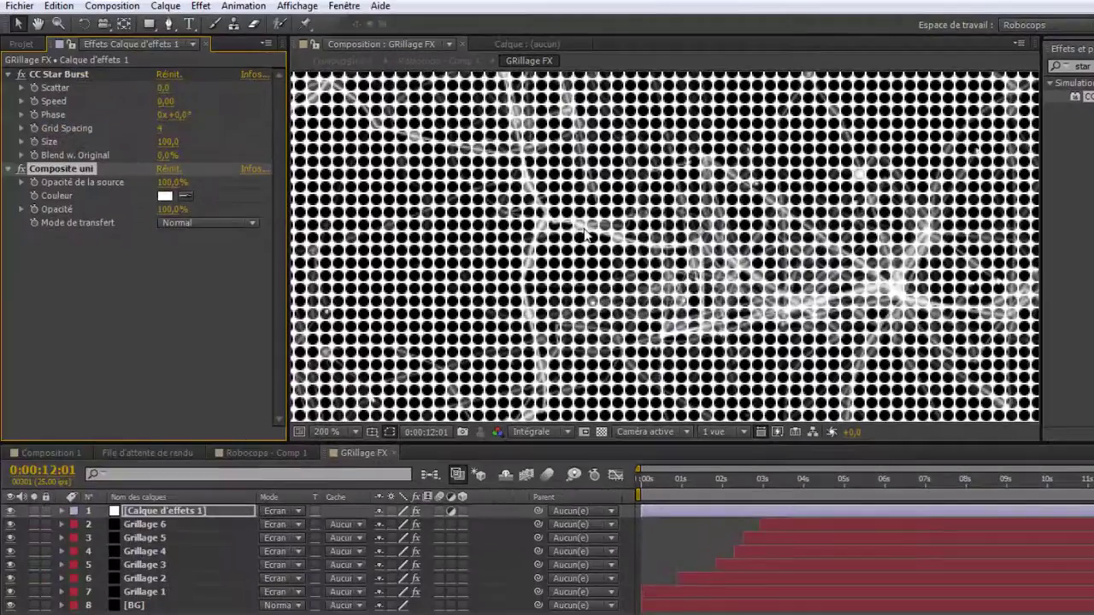
# Set Composite uni's Couleur to black (000000) and view the resulting grid at 100 %
pyautogui.click(223, 265)
pyautogui.moveTo(236, 188); pyautogui.dragTo(3, 456)
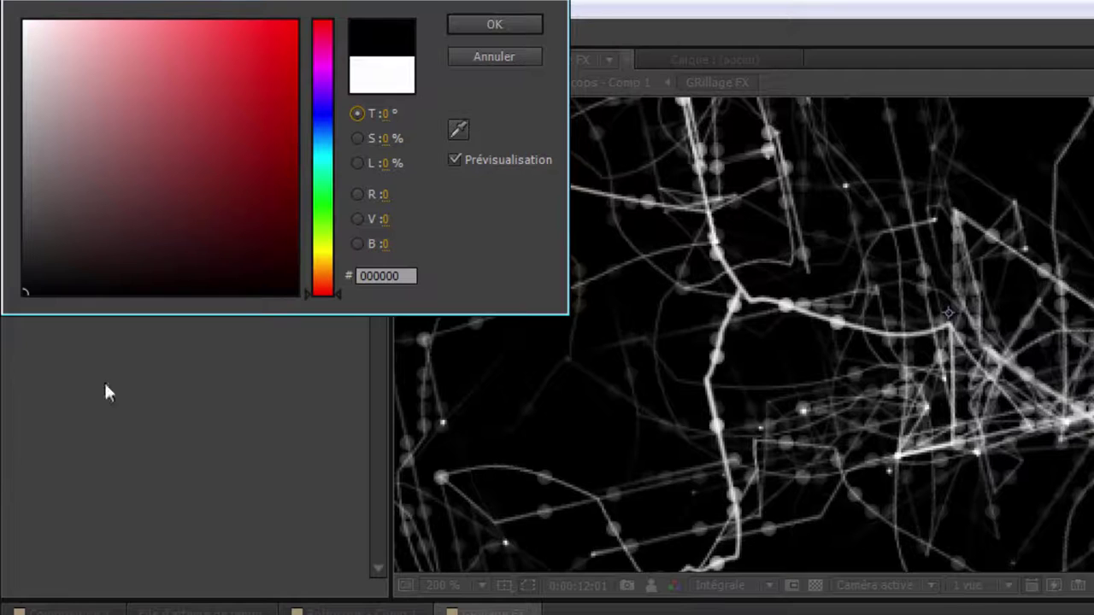
pyautogui.click(504, 23)
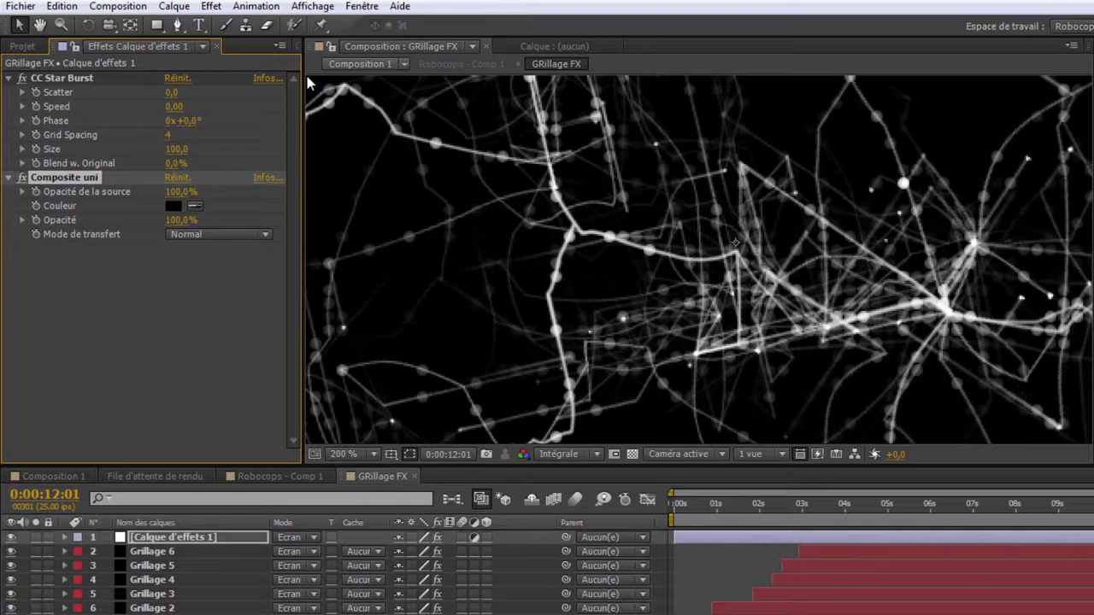
pyautogui.scroll(-1, 425, 243)
pyautogui.moveTo(545, 280); pyautogui.dragTo(591, 282)
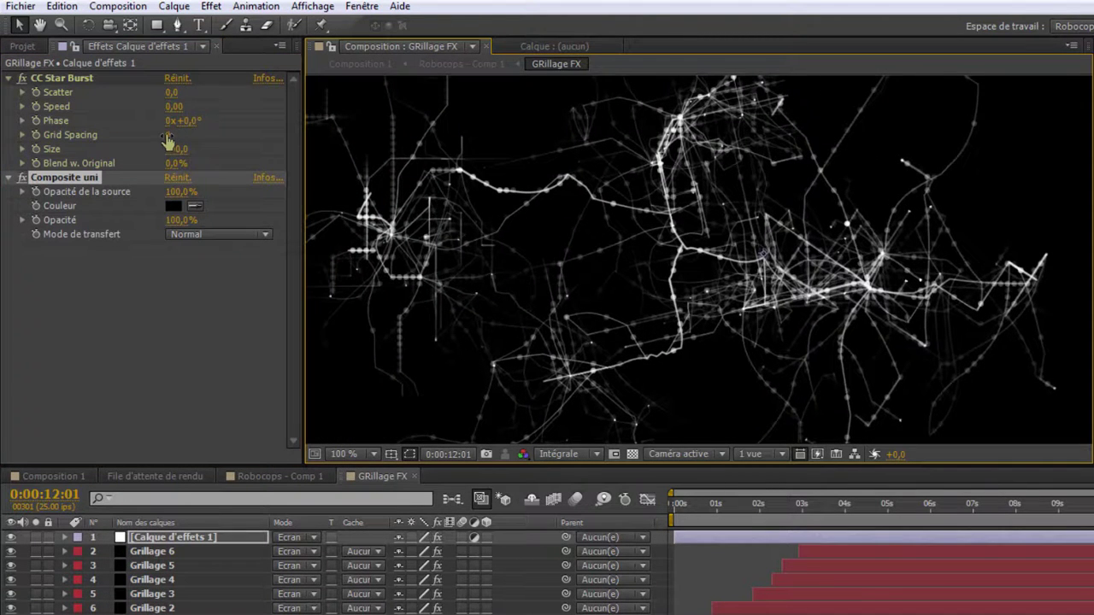
# Try CC Star Burst on the adjustment layer with Grid Spacing 12, Scatter 5,7 and Speed 0,01
pyautogui.moveTo(171, 136); pyautogui.dragTo(234, 148)
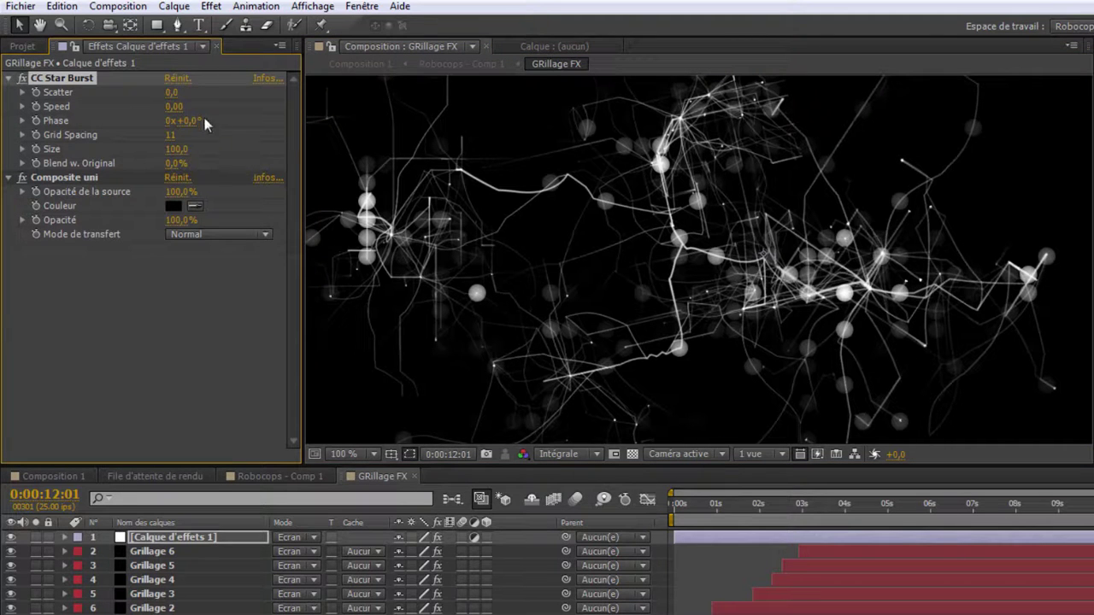
pyautogui.moveTo(171, 93); pyautogui.dragTo(181, 92)
pyautogui.moveTo(170, 139); pyautogui.dragTo(182, 134)
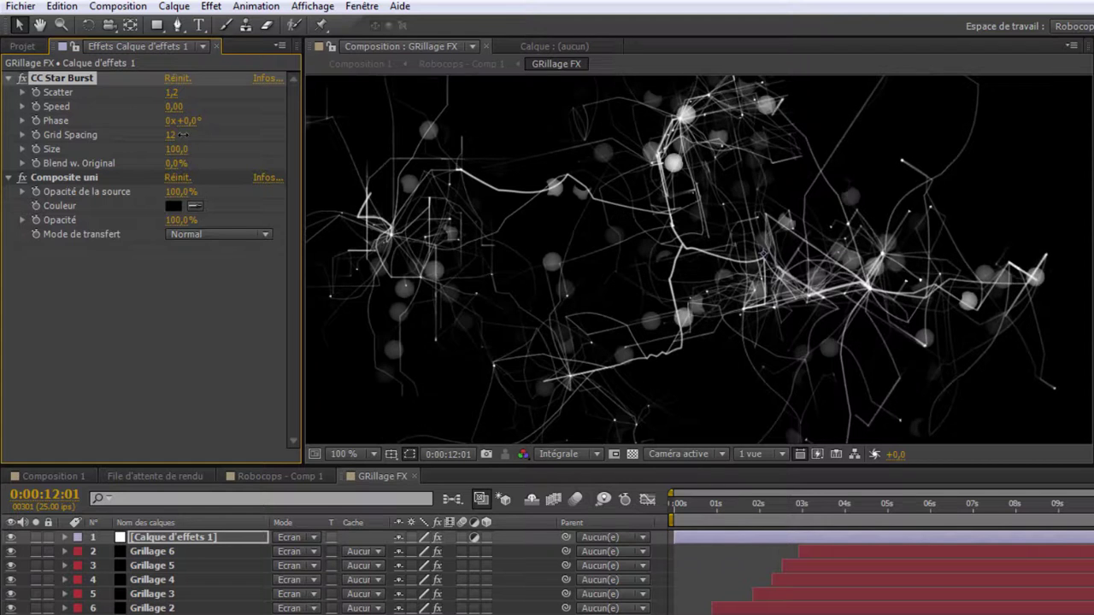
pyautogui.moveTo(173, 92)
pyautogui.mouseDown()
pyautogui.moveTo(227, 95)
pyautogui.moveTo(184, 107)
pyautogui.mouseUp()
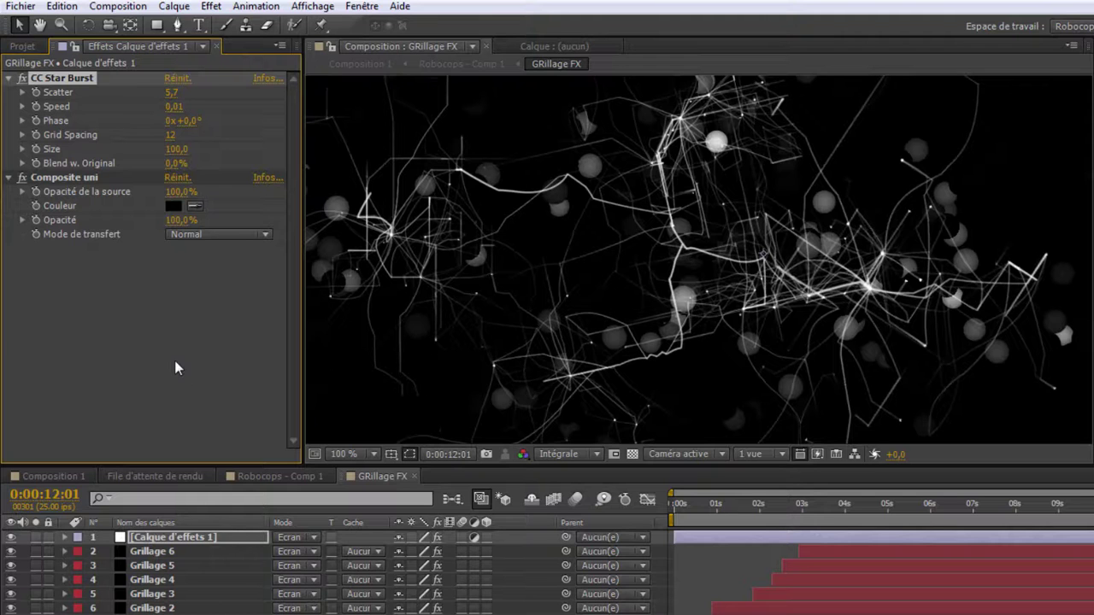
# Apply the Courbes color-correction effect to the adjustment layer and pull the middle of its RVB curve down to darken the image
pyautogui.click(211, 6)
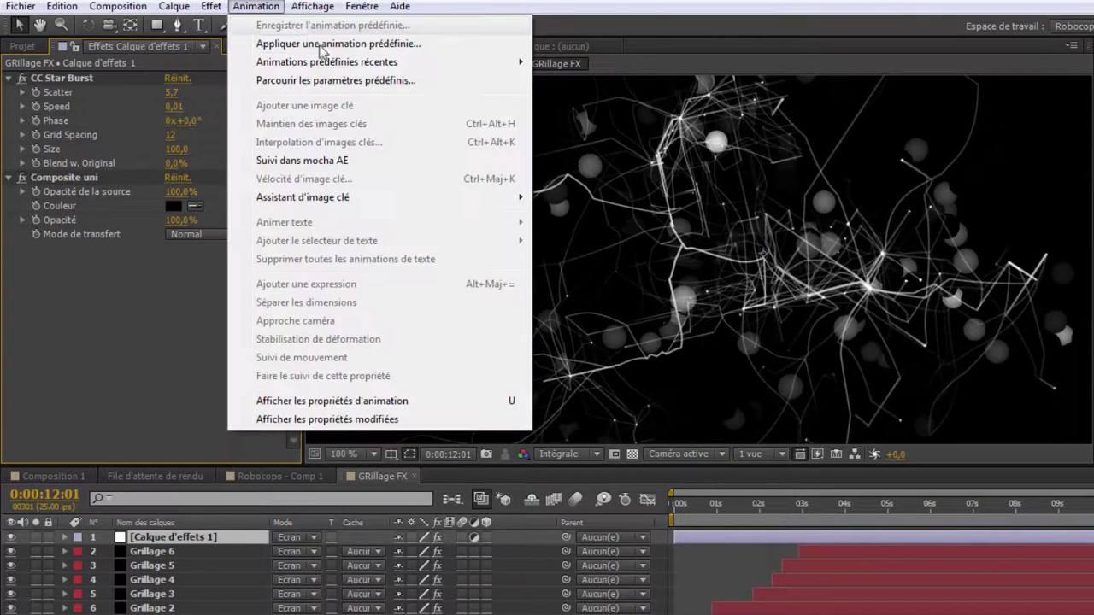
pyautogui.moveTo(337, 144)
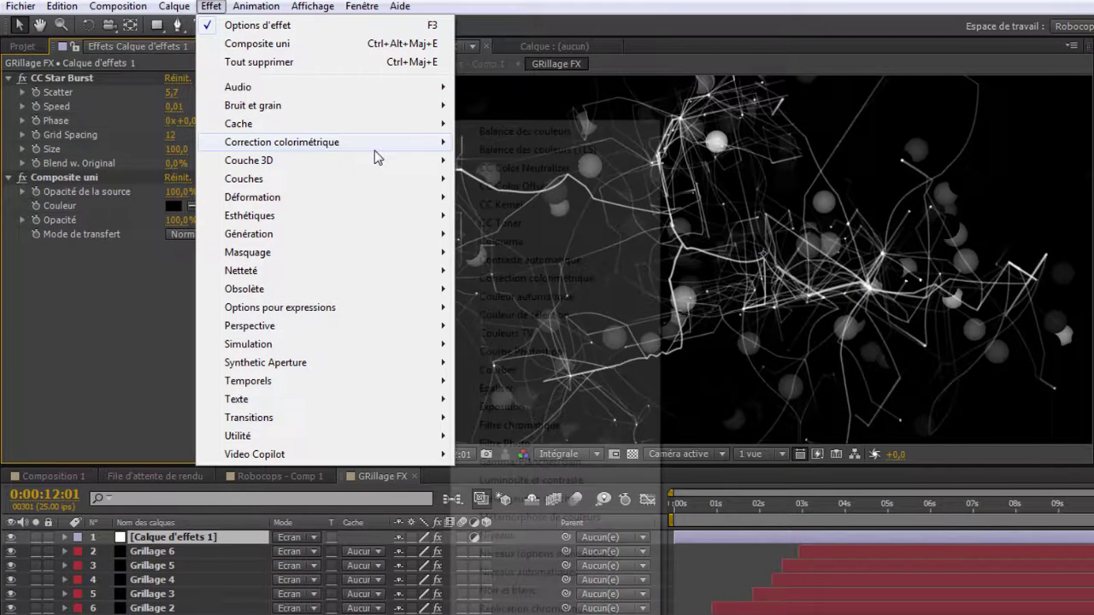
pyautogui.click(555, 371)
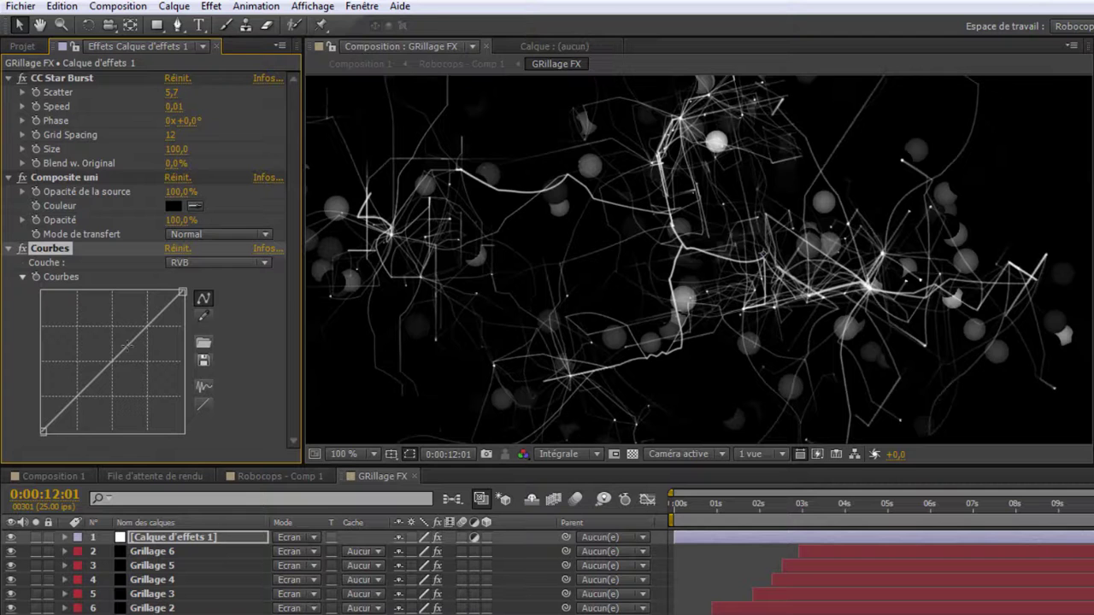
pyautogui.moveTo(117, 360); pyautogui.dragTo(127, 377)
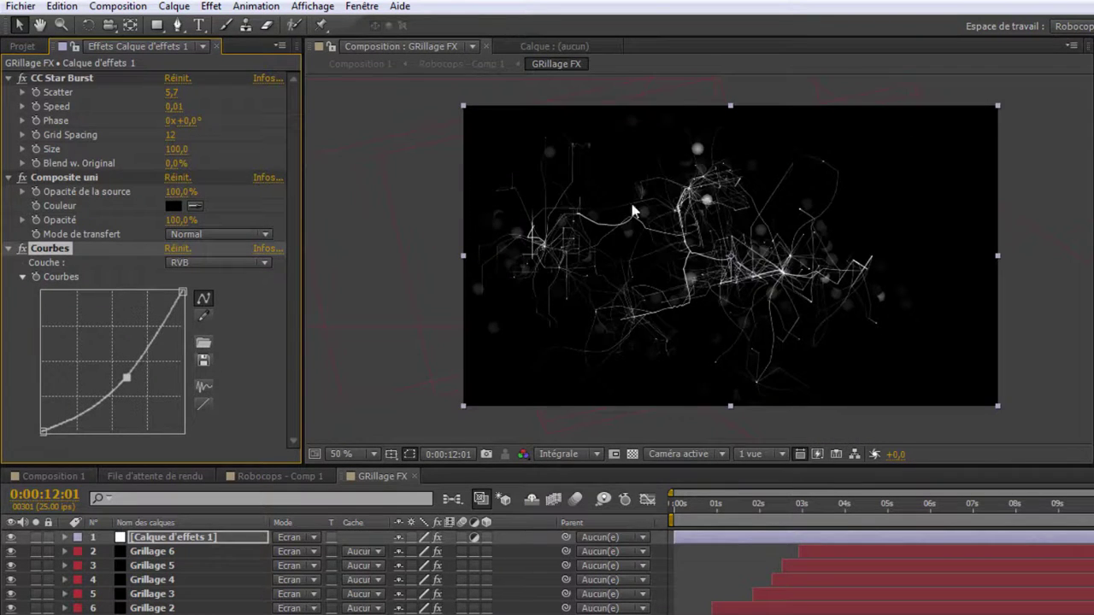
# Try a CC Star Burst Grid Spacing of 9 and check the dots over the whole composition and at 100 %
pyautogui.moveTo(170, 134); pyautogui.dragTo(147, 139)
pyautogui.scroll(-1, 880, 327)
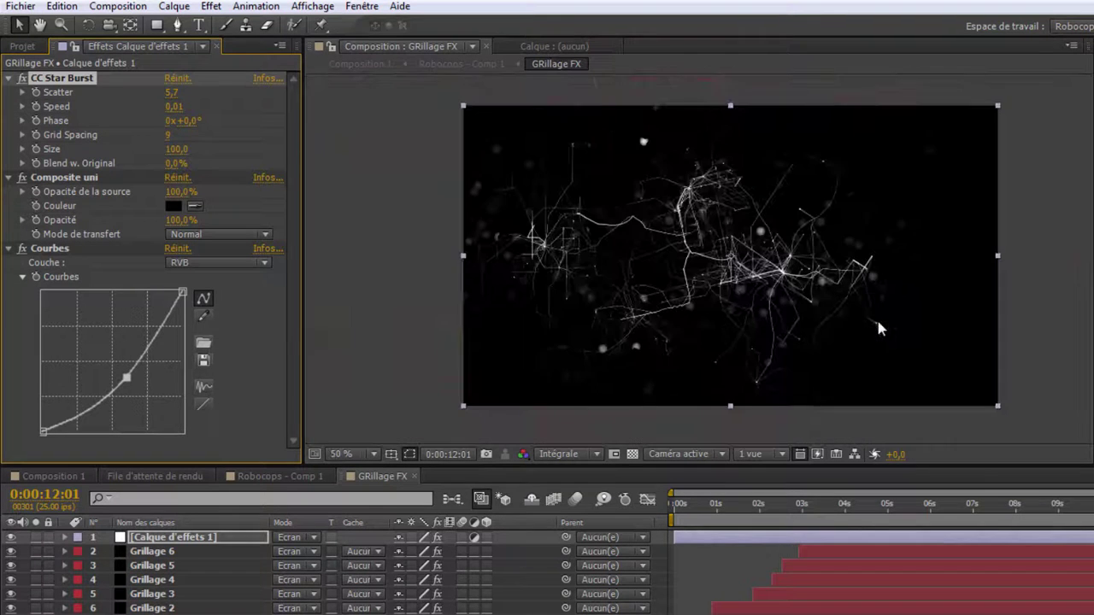
pyautogui.press('.')
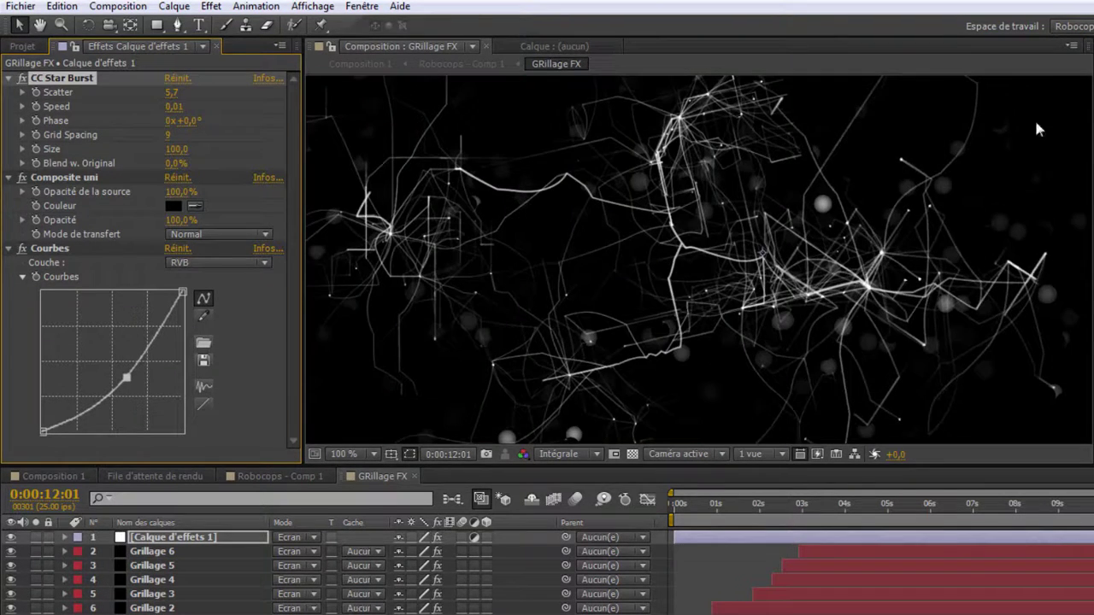
# Set CC Star Burst's Scatter to 0 and its Grid Spacing to 18 for larger, regularly placed dots
pyautogui.moveTo(172, 93); pyautogui.dragTo(162, 93)
pyautogui.click(173, 92)
pyautogui.write('0')
pyautogui.press('Return')
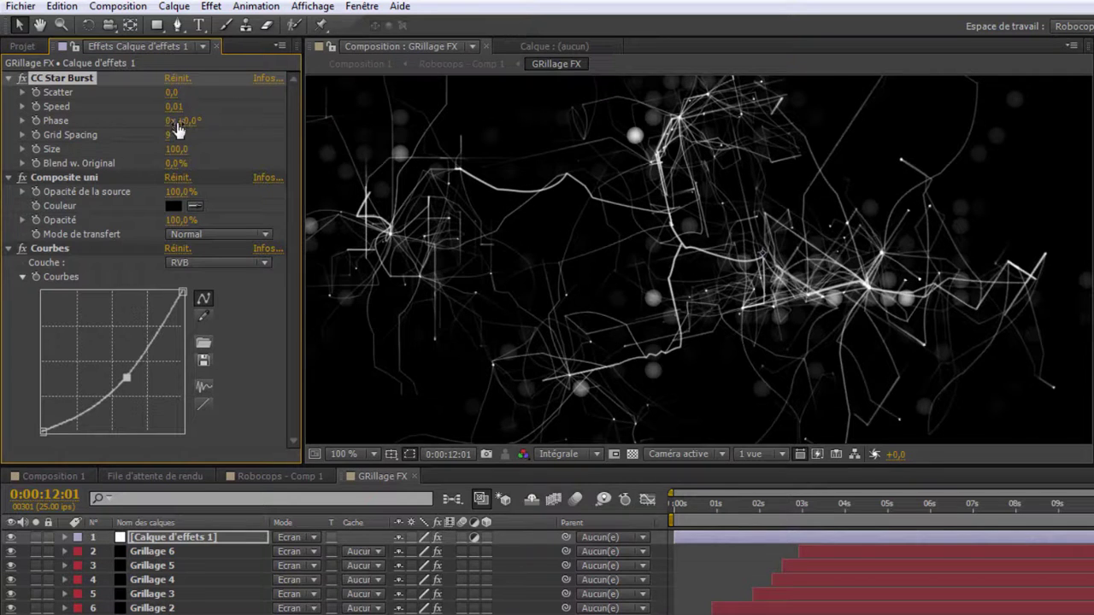
pyautogui.moveTo(169, 140); pyautogui.dragTo(242, 134)
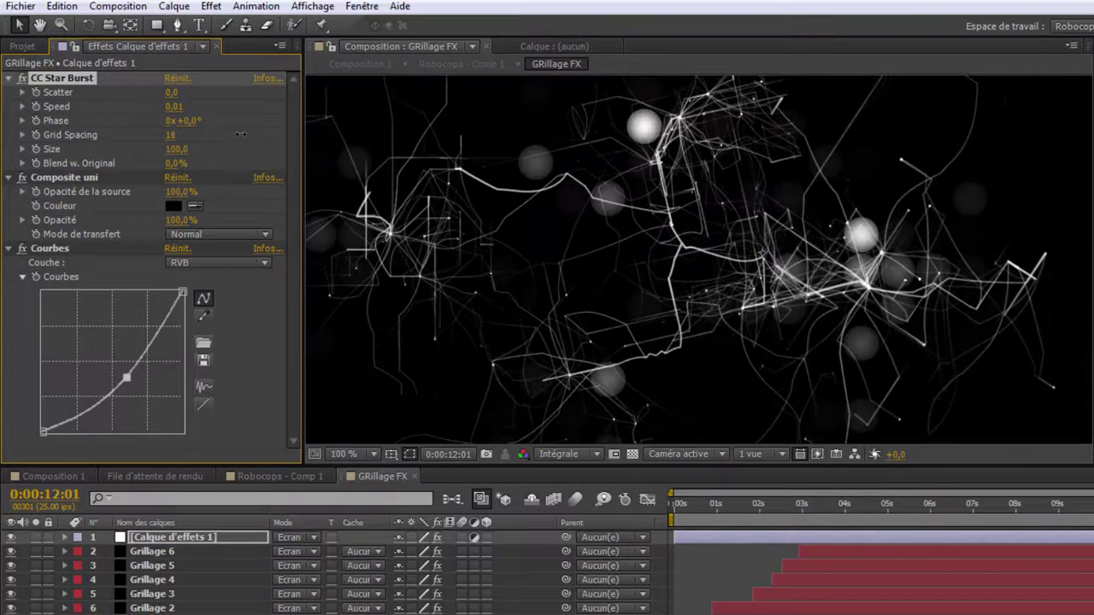
# Refine the RVB curve's middle point to balance the dim dots against the bright ones, checking the whole composition
pyautogui.moveTo(127, 376)
pyautogui.mouseDown()
pyautogui.moveTo(120, 368)
pyautogui.moveTo(135, 378)
pyautogui.mouseUp()
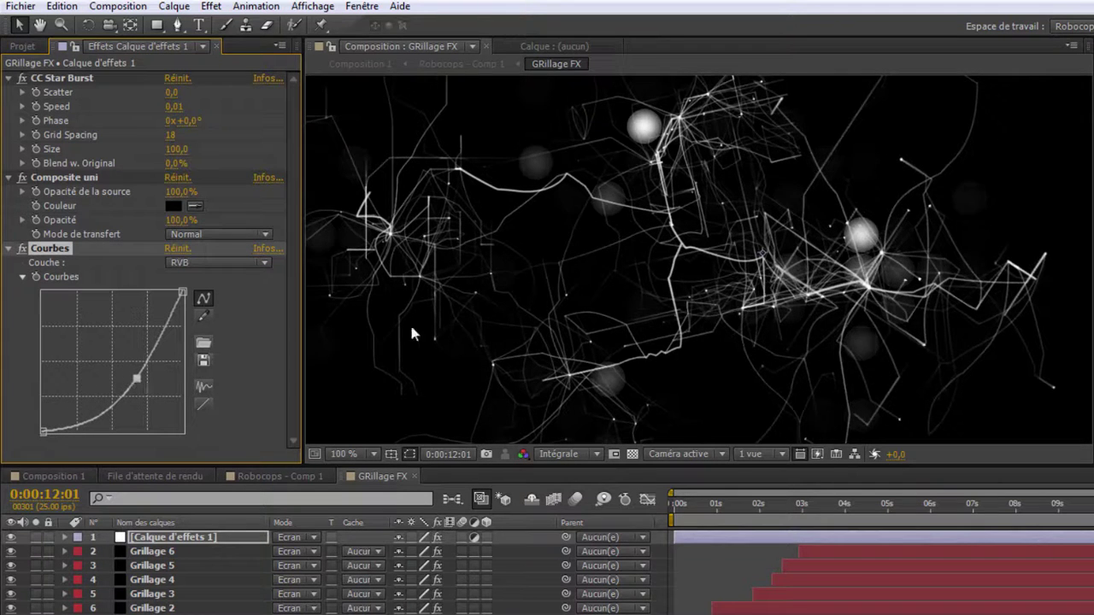
pyautogui.press(',')
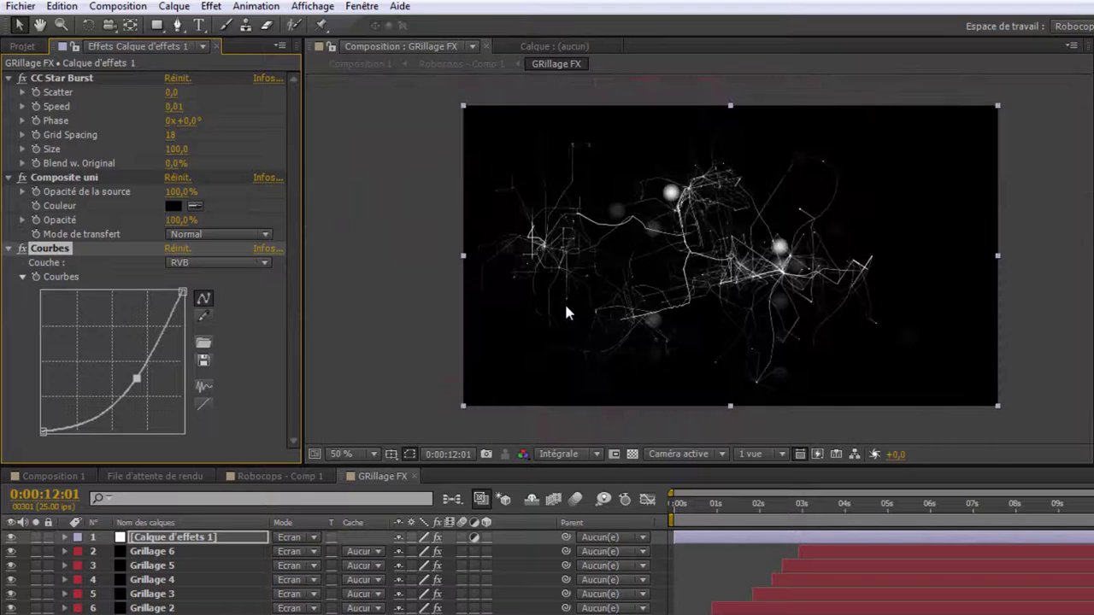
pyautogui.moveTo(492, 333); pyautogui.dragTo(381, 351)
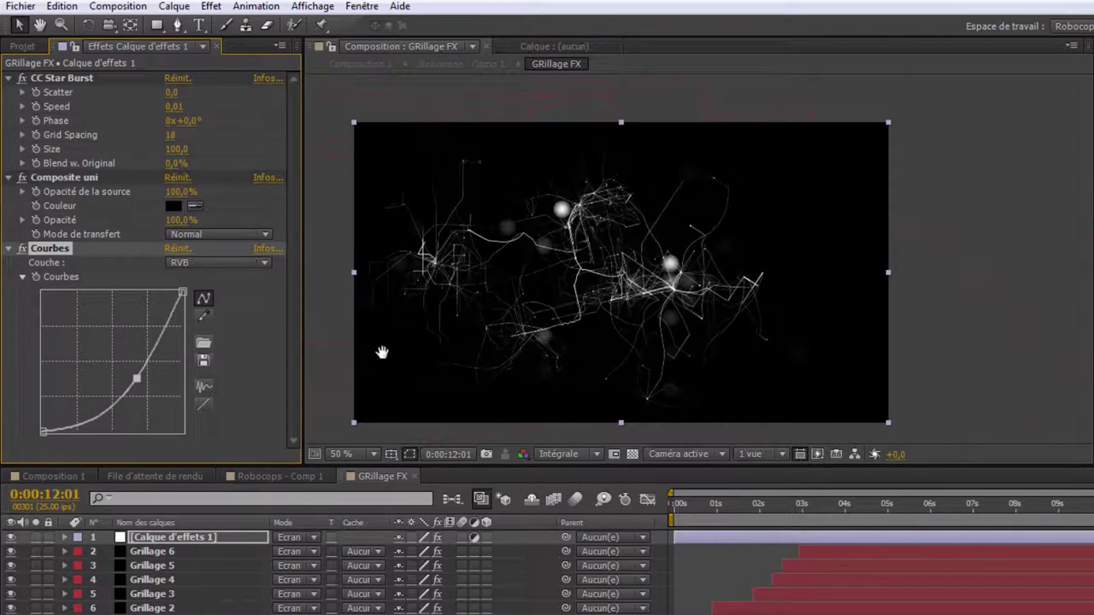
pyautogui.scroll(1, 402, 325)
pyautogui.moveTo(136, 378); pyautogui.dragTo(132, 377)
pyautogui.moveTo(453, 283); pyautogui.dragTo(747, 266)
# Set CC Star Burst's Speed to 0 and check the dots along the timeline up to 0:00:07:19
pyautogui.moveTo(825, 509); pyautogui.dragTo(967, 541)
pyautogui.click(174, 106)
pyautogui.write('0')
pyautogui.press('Return')
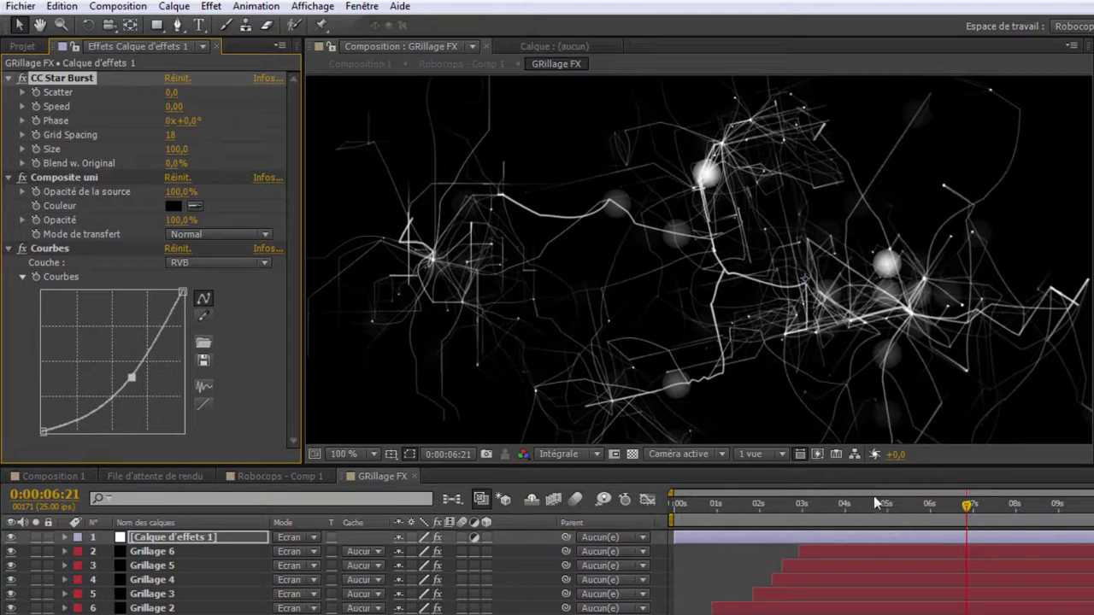
pyautogui.moveTo(671, 504); pyautogui.dragTo(1005, 547)
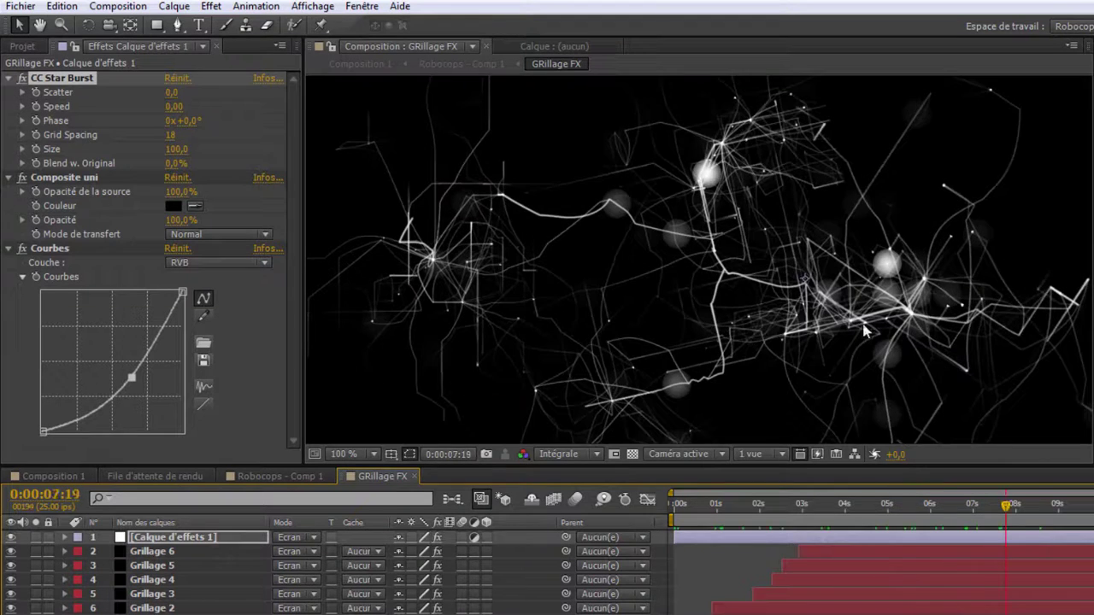
pyautogui.press(',')
pyautogui.moveTo(635, 241); pyautogui.dragTo(626, 240)
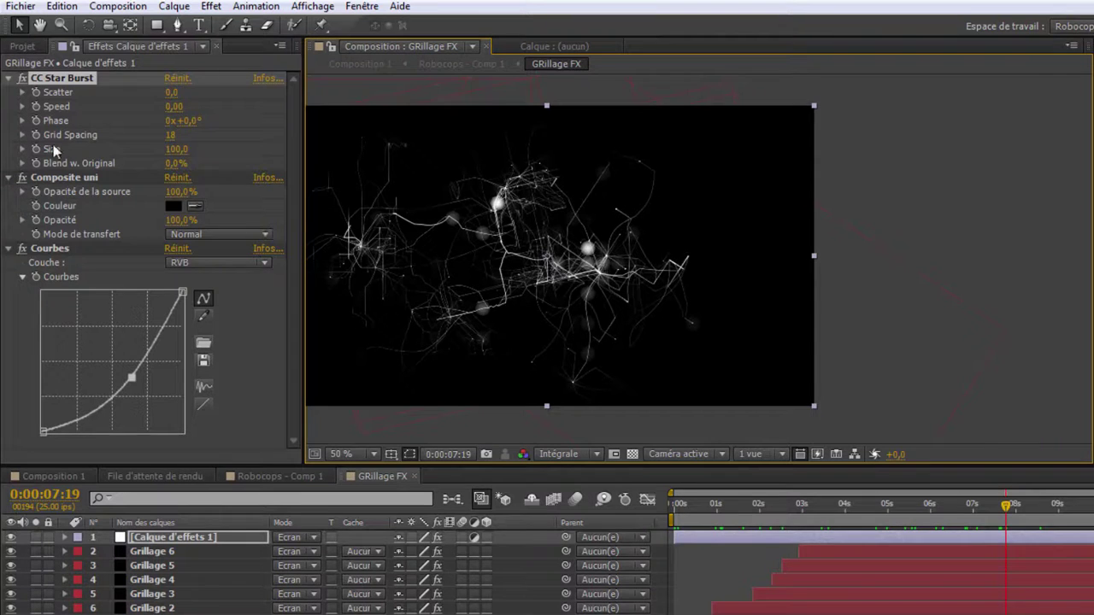
# Collapse all three effects of Calque d'effets 1 together
pyautogui.click(45, 249)
pyautogui.hotkey('ctrl', 'a')
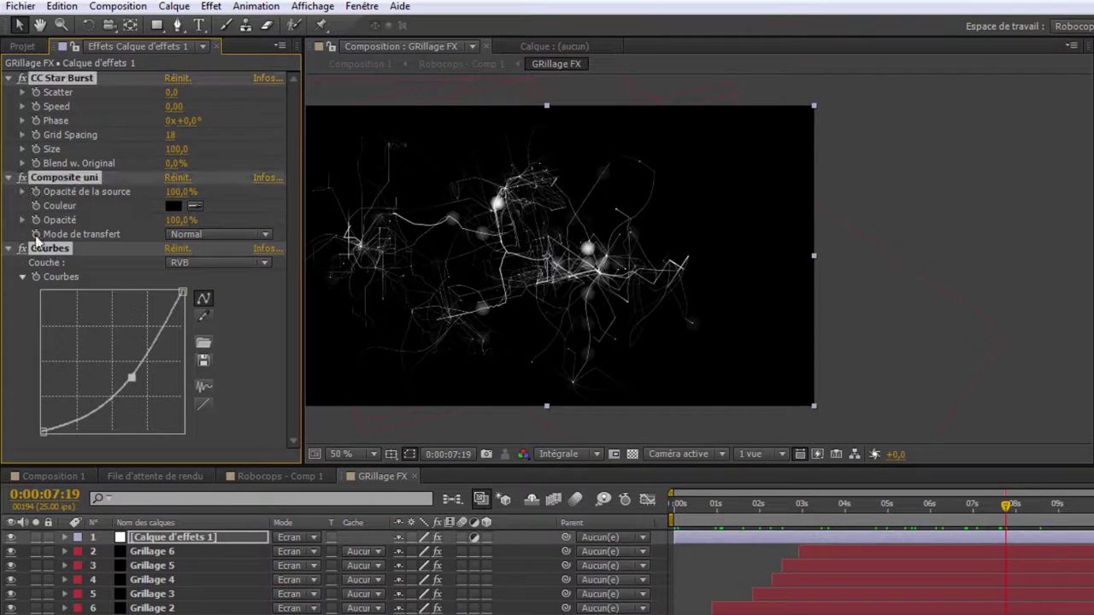
pyautogui.click(9, 249)
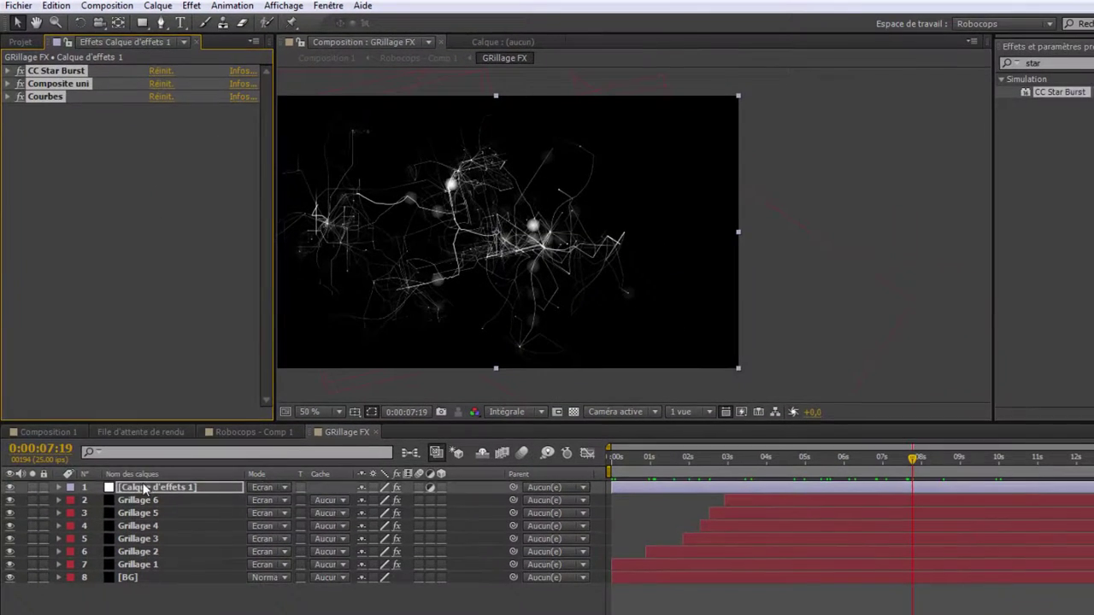
# Create a second adjustment layer at the top of the GRillage FX stack and view the composition at 100 %
pyautogui.rightClick(189, 601)
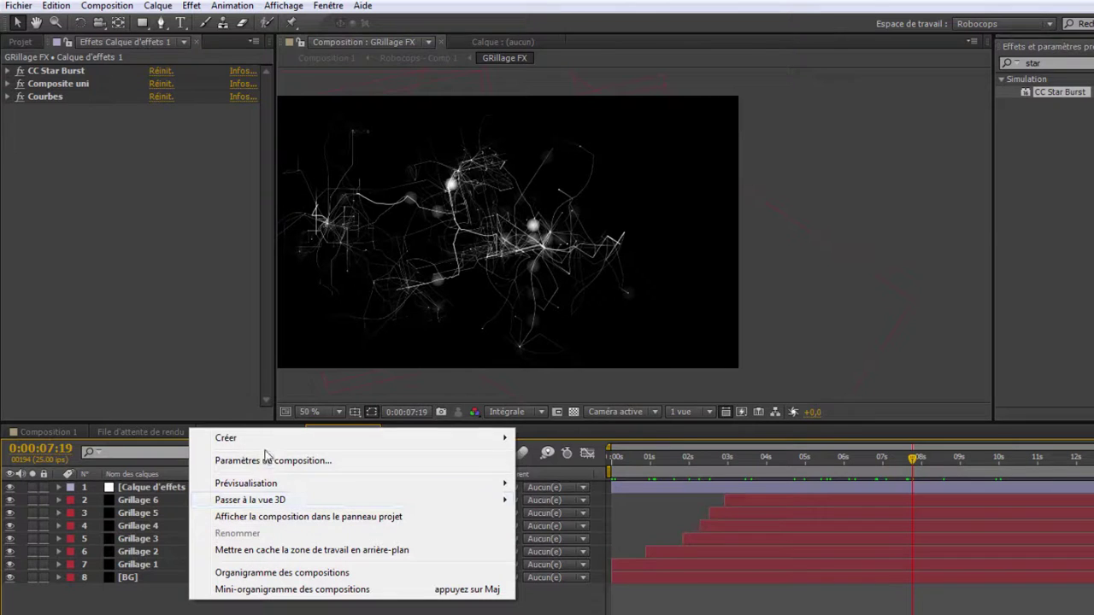
pyautogui.moveTo(239, 438)
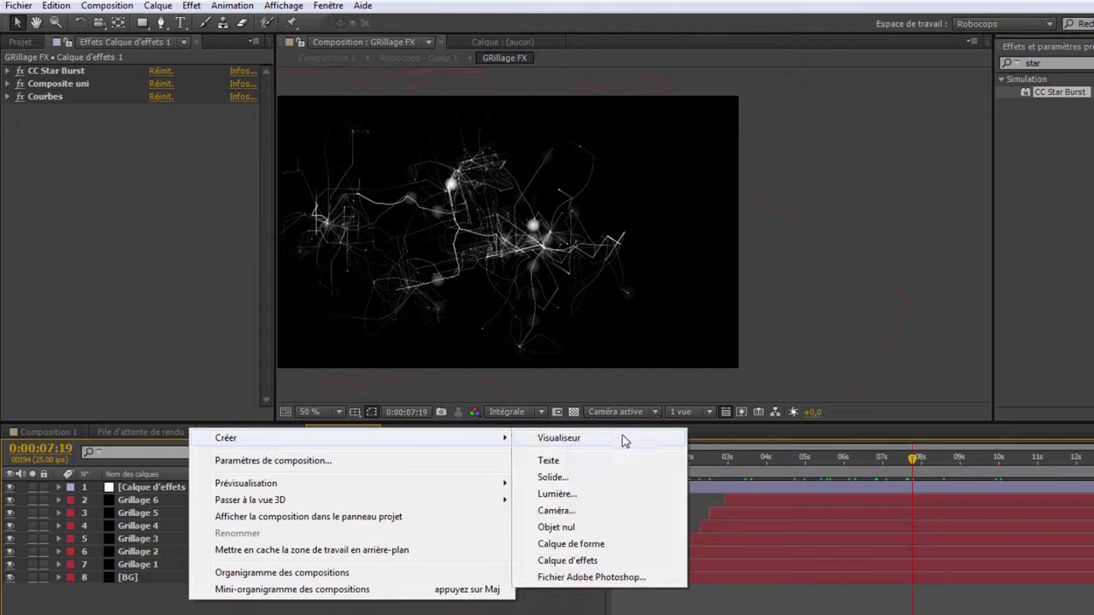
pyautogui.click(616, 564)
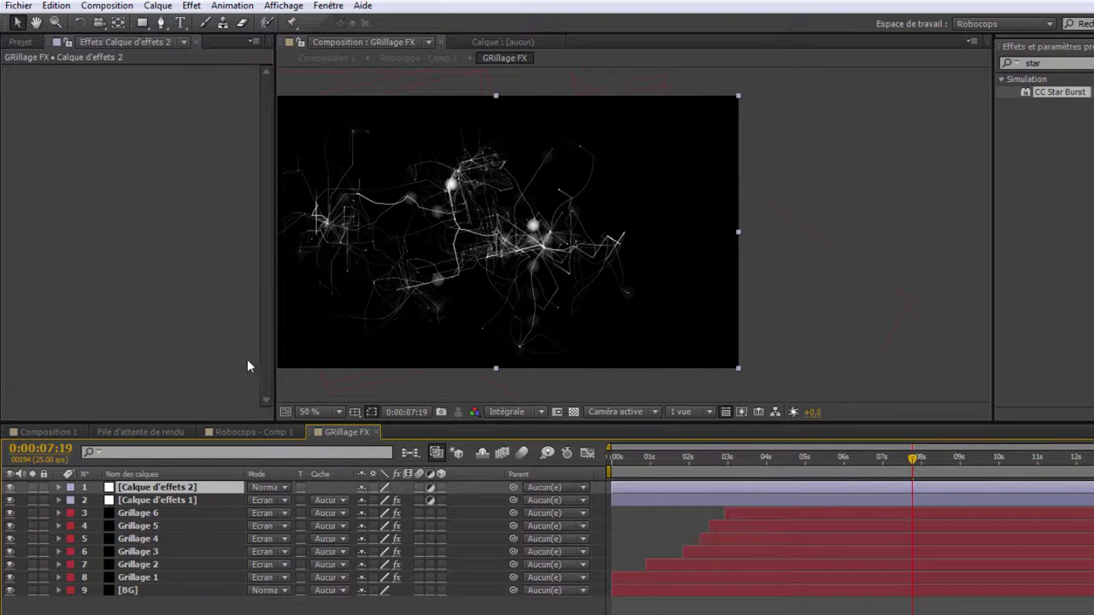
pyautogui.scroll(1, 499, 231)
pyautogui.moveTo(506, 222); pyautogui.dragTo(833, 224)
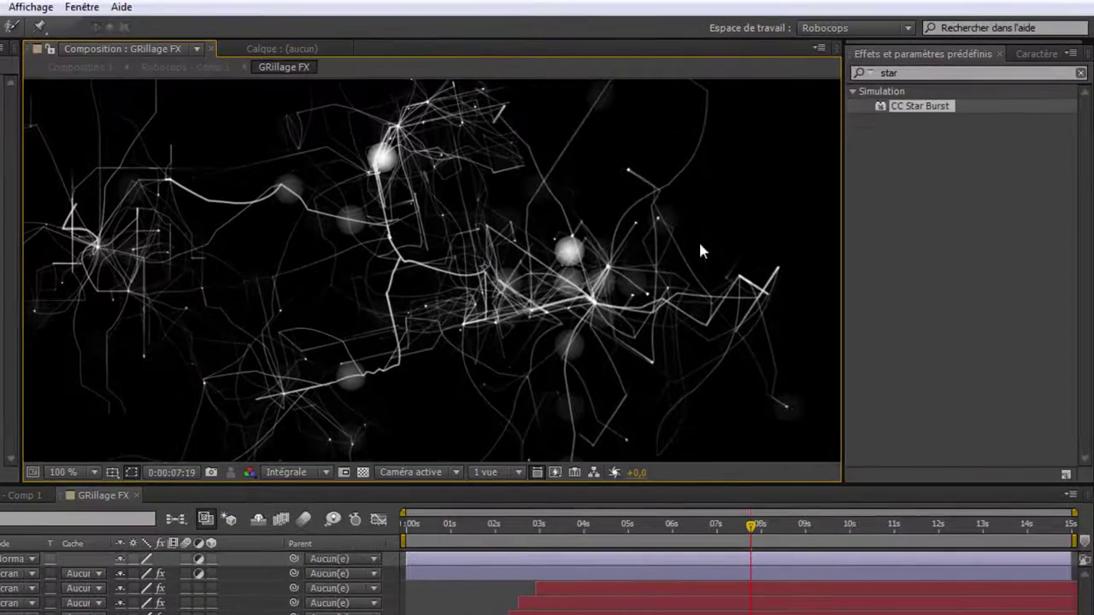
# Find the Mosaïque effect by searching for "mosa" and apply the Esthétiques version to Calque d'effets 2
pyautogui.click(907, 74)
pyautogui.write('mosa')
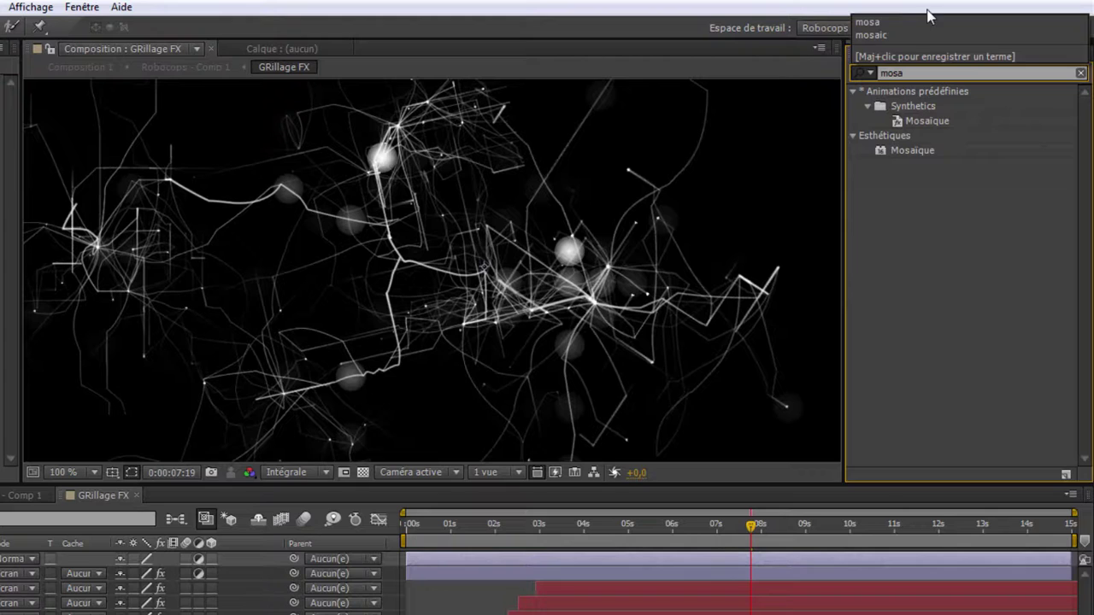
pyautogui.click(938, 149)
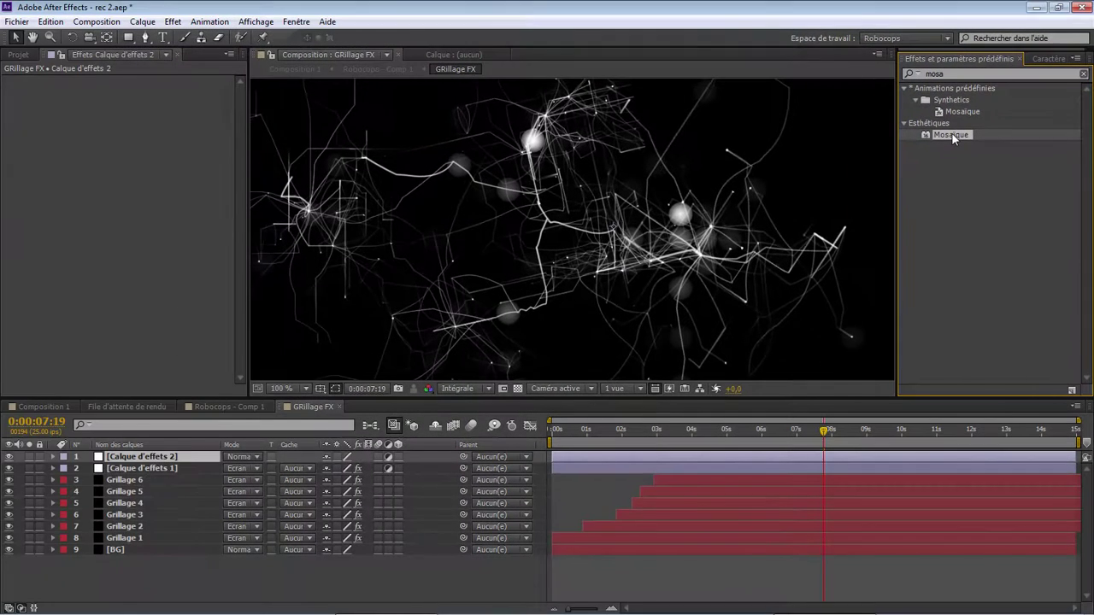
pyautogui.moveTo(914, 150); pyautogui.dragTo(152, 141)
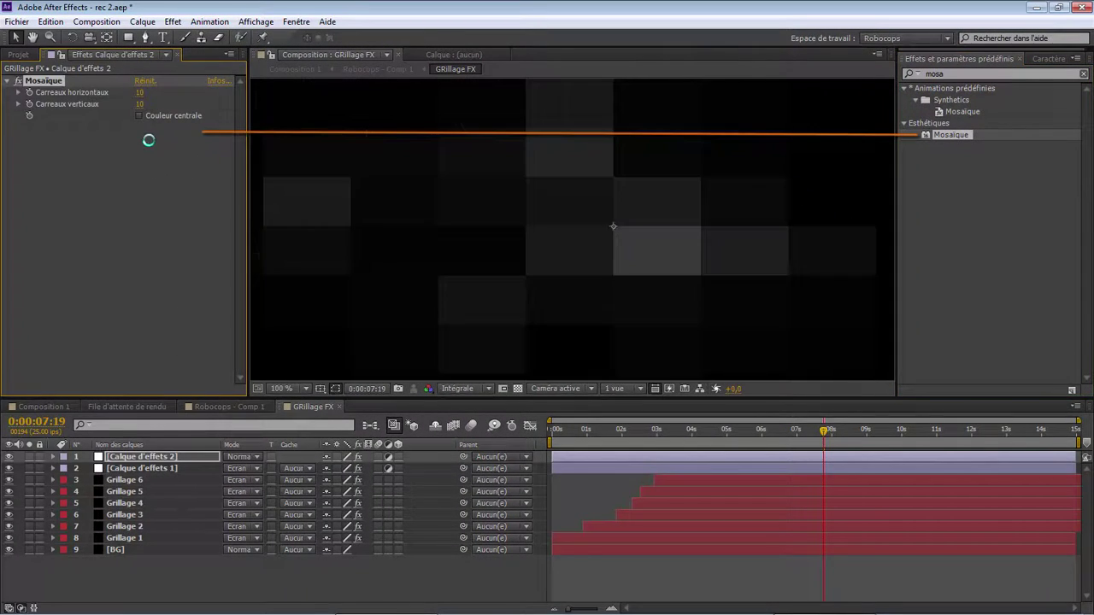
pyautogui.click(962, 111)
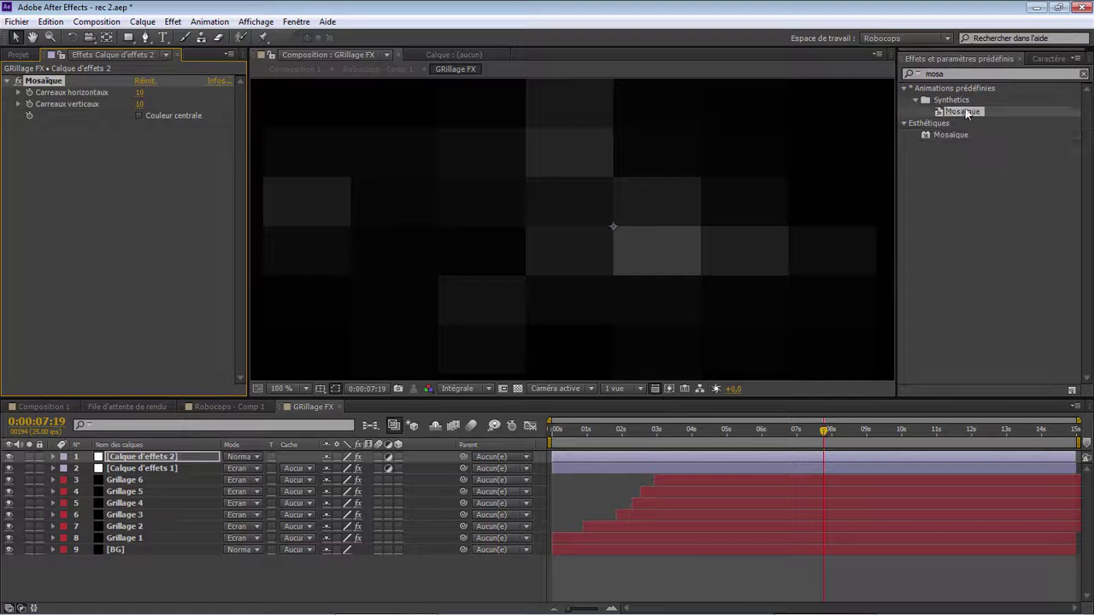
pyautogui.click(907, 89)
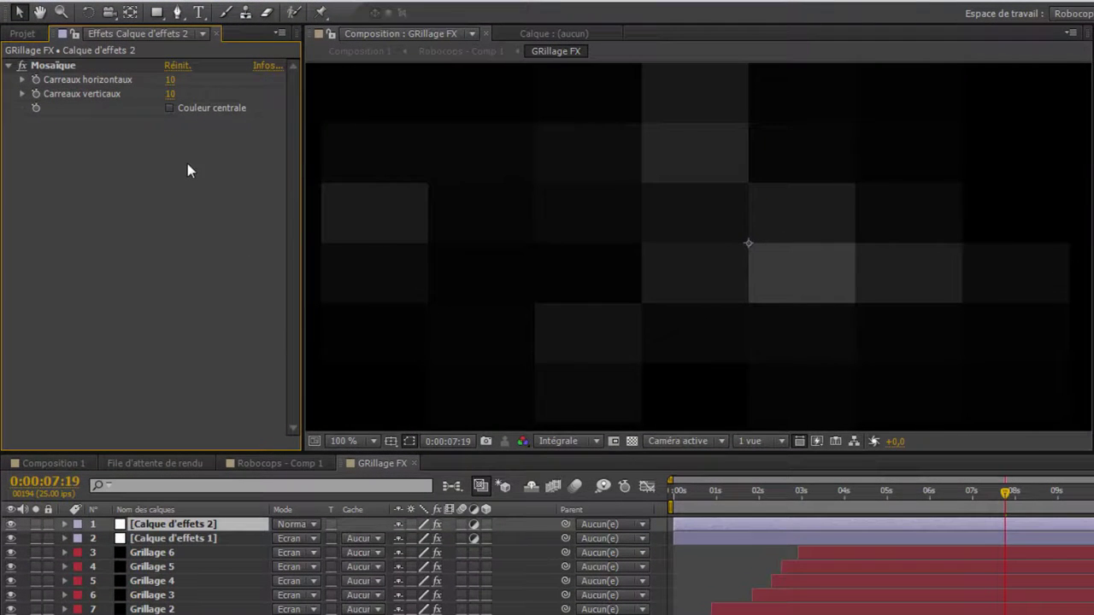
# Set Mosaïque's Carreaux horizontaux to 144 and Carreaux verticaux to 17, checking the tiles up close
pyautogui.scroll(-1, 538, 205)
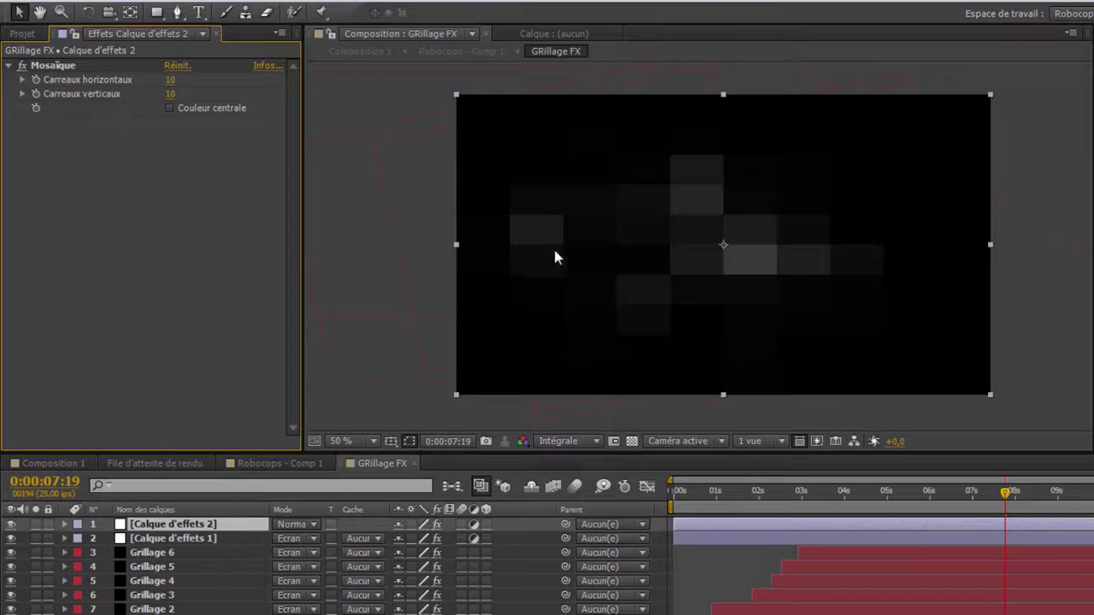
pyautogui.moveTo(170, 81); pyautogui.dragTo(298, 89)
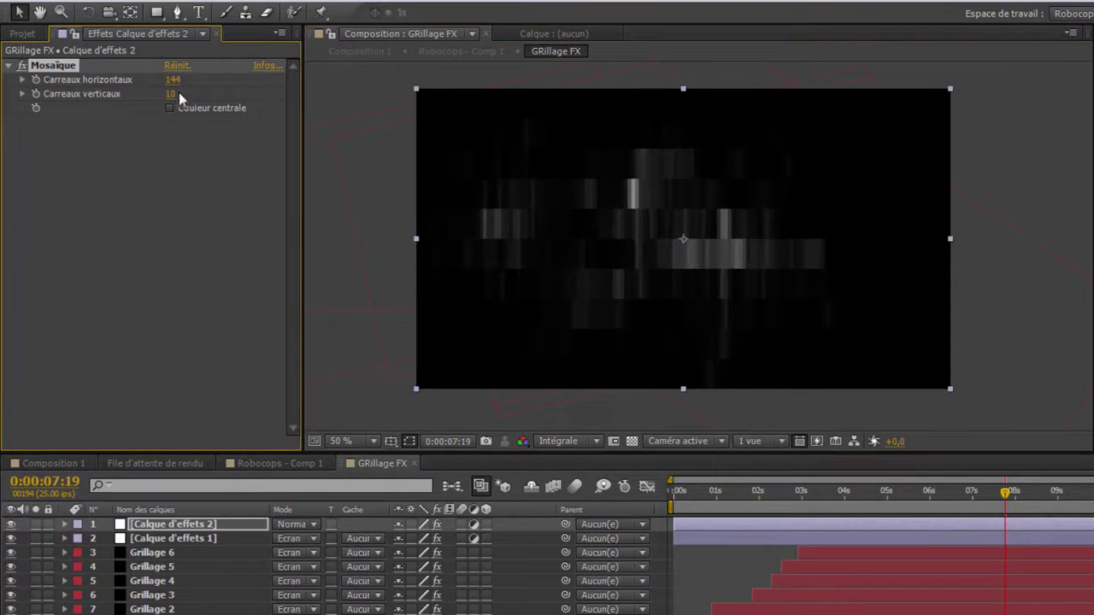
pyautogui.moveTo(170, 96)
pyautogui.mouseDown()
pyautogui.moveTo(263, 97)
pyautogui.moveTo(186, 97)
pyautogui.mouseUp()
pyautogui.scroll(1, 649, 285)
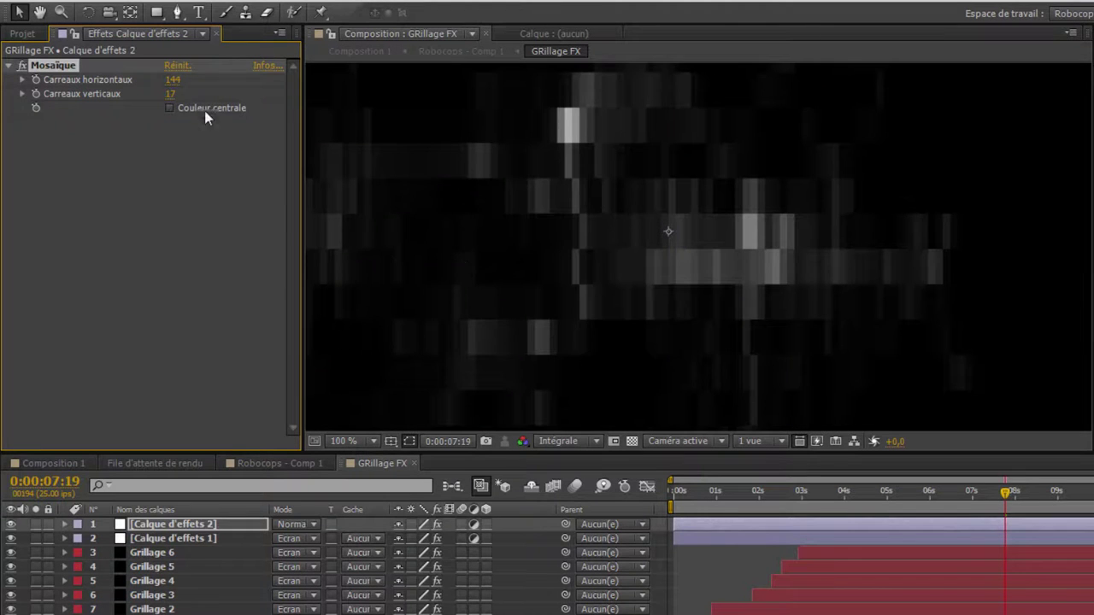
# Compare the mosaic with Couleur centrale on and off, ending with it off, and set Carreaux horizontaux to 67
pyautogui.click(170, 107)
pyautogui.click(171, 107)
pyautogui.click(170, 108)
pyautogui.click(171, 108)
pyautogui.scroll(-1, 513, 273)
pyautogui.click(170, 107)
pyautogui.click(171, 108)
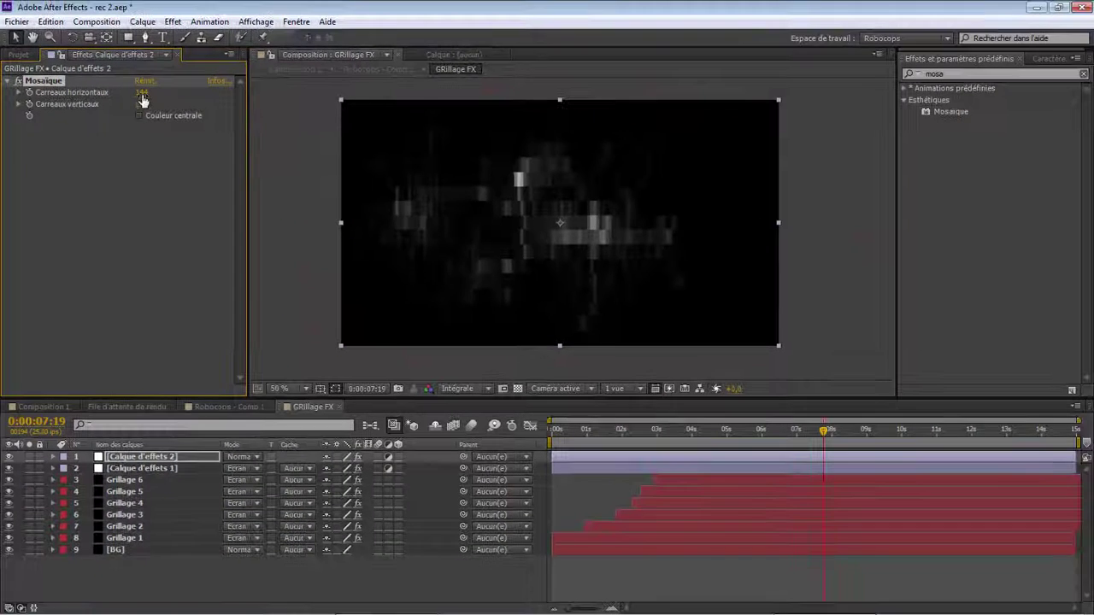
pyautogui.moveTo(121, 96); pyautogui.dragTo(91, 103)
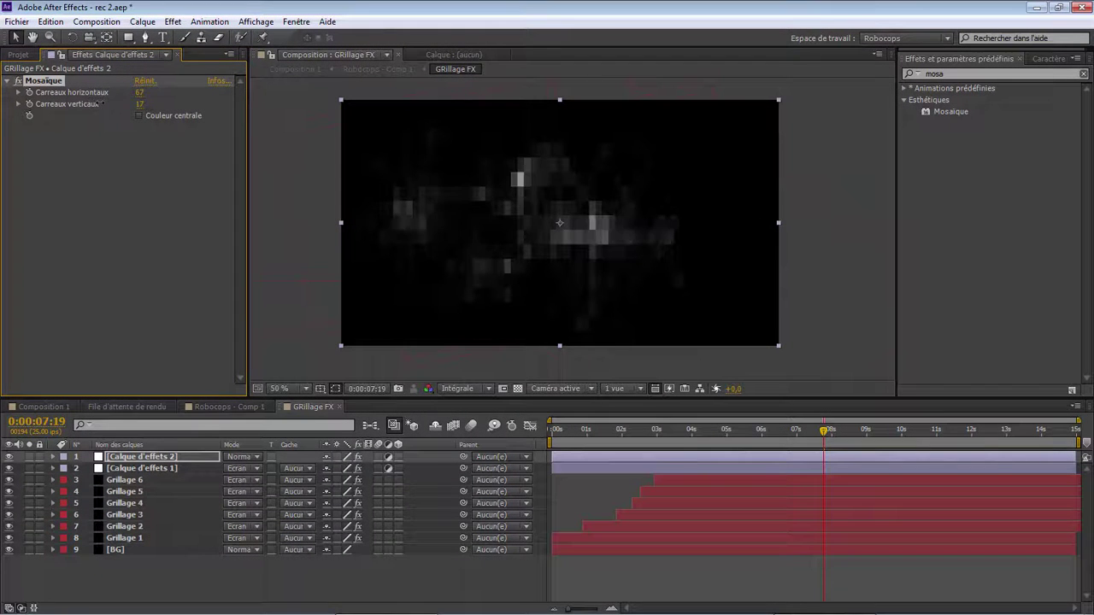
# Find the Détection des contours effect by searching for "contour", apply it to Calque d'effets 2 and turn on Inverser
pyautogui.click(945, 74)
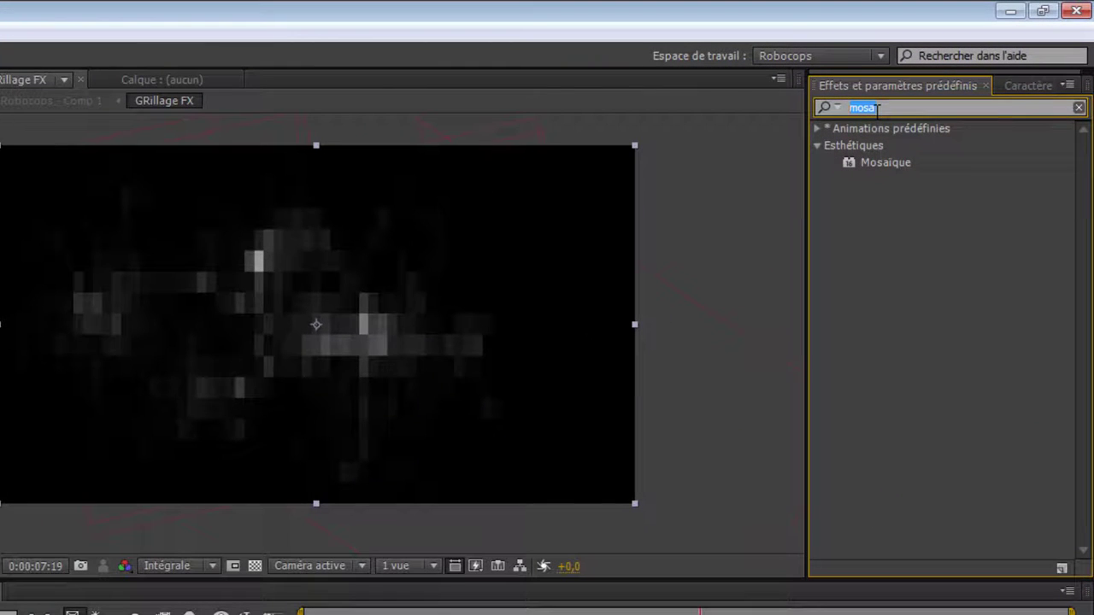
pyautogui.write('contour')
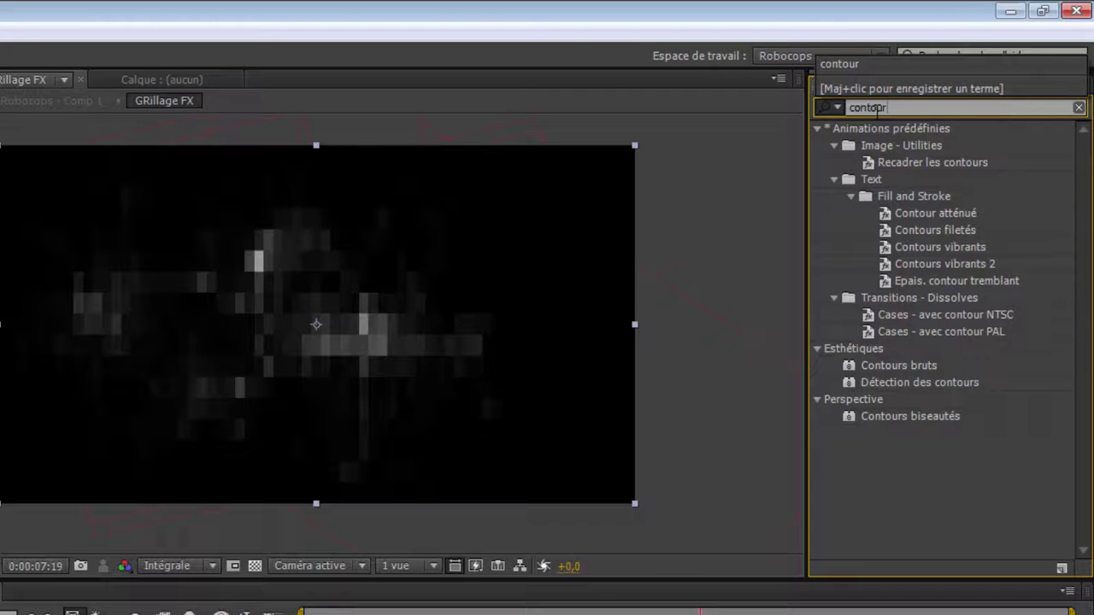
pyautogui.click(953, 381)
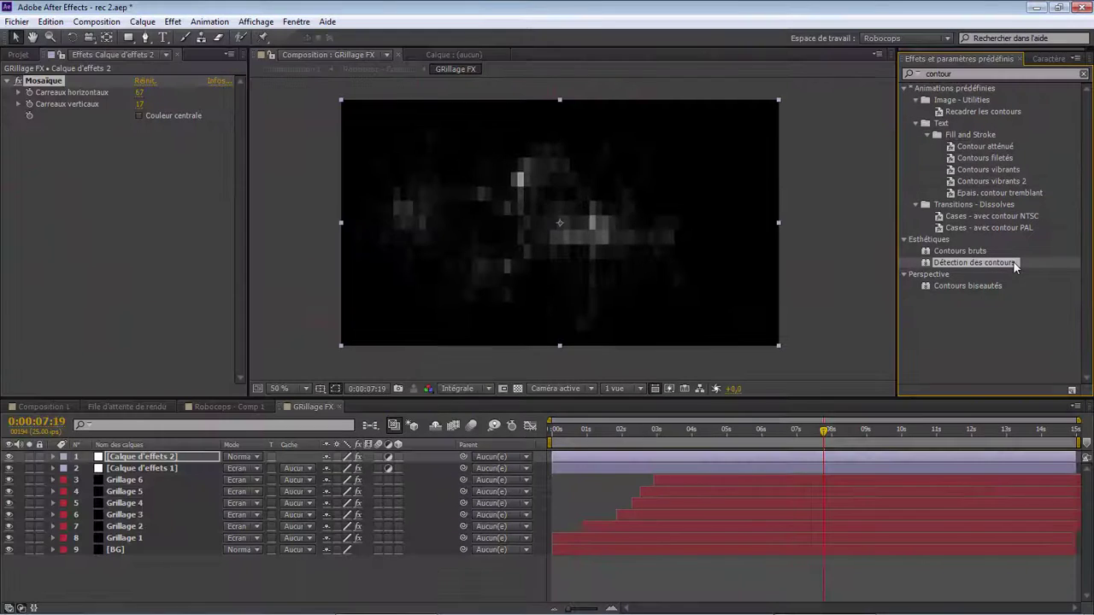
pyautogui.doubleClick(1013, 265)
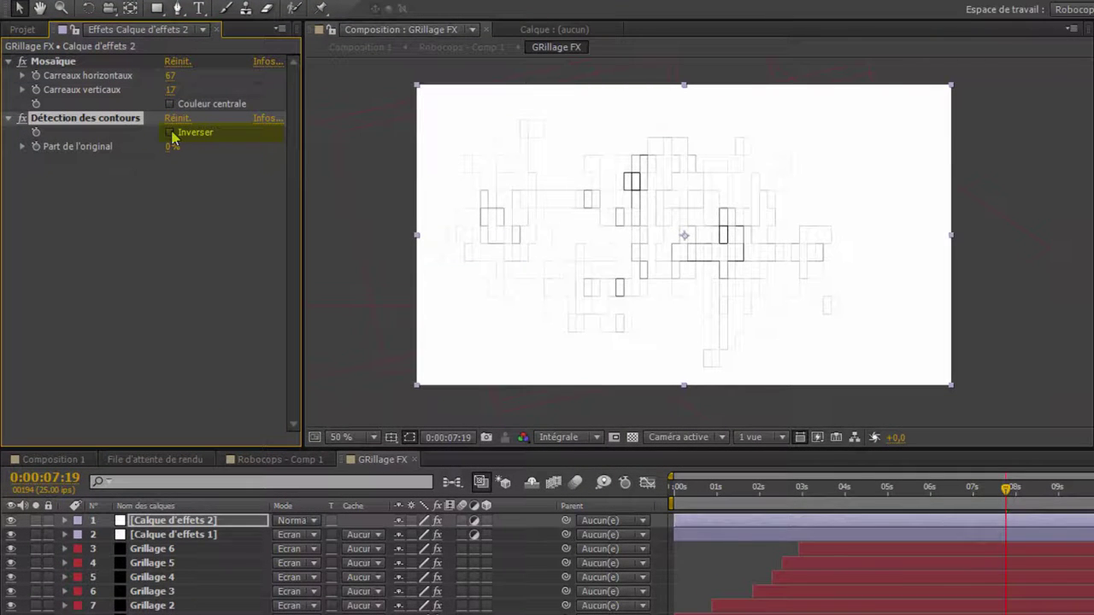
pyautogui.click(171, 133)
pyautogui.click(172, 134)
pyautogui.click(172, 134)
# Set Mosaïque's Carreaux horizontaux to 37 and Carreaux verticaux to 35, checking the outlined tiles up close
pyautogui.moveTo(171, 75)
pyautogui.mouseDown()
pyautogui.moveTo(158, 76)
pyautogui.moveTo(184, 90)
pyautogui.moveTo(174, 75)
pyautogui.mouseUp()
pyautogui.scroll(1, 483, 220)
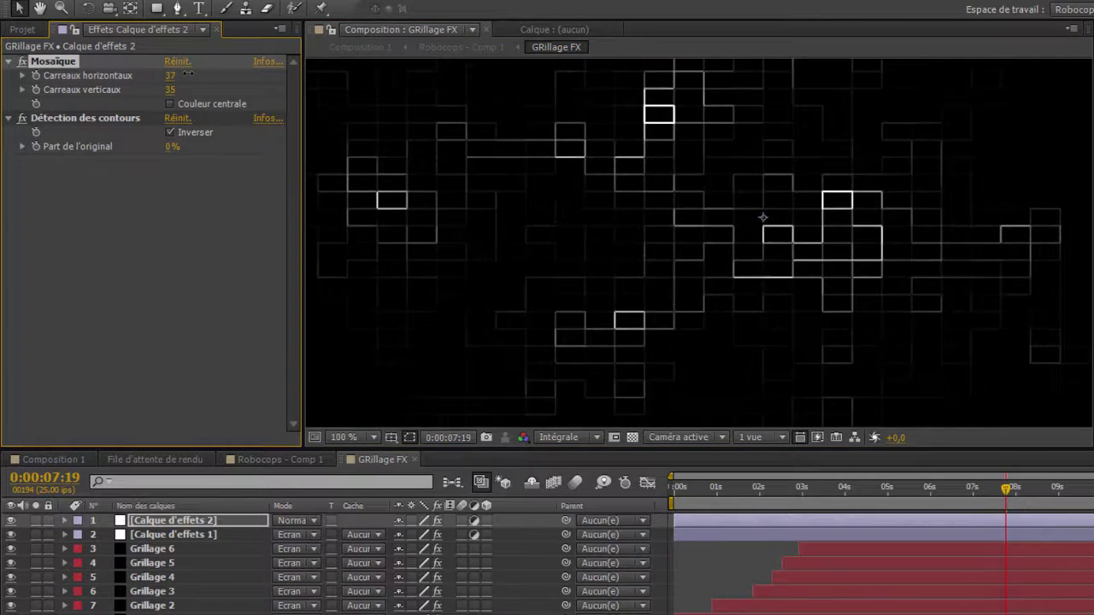
pyautogui.scroll(-1, 605, 193)
pyautogui.scroll(1, 611, 203)
pyautogui.scroll(-1, 617, 214)
pyautogui.moveTo(643, 267); pyautogui.dragTo(626, 271)
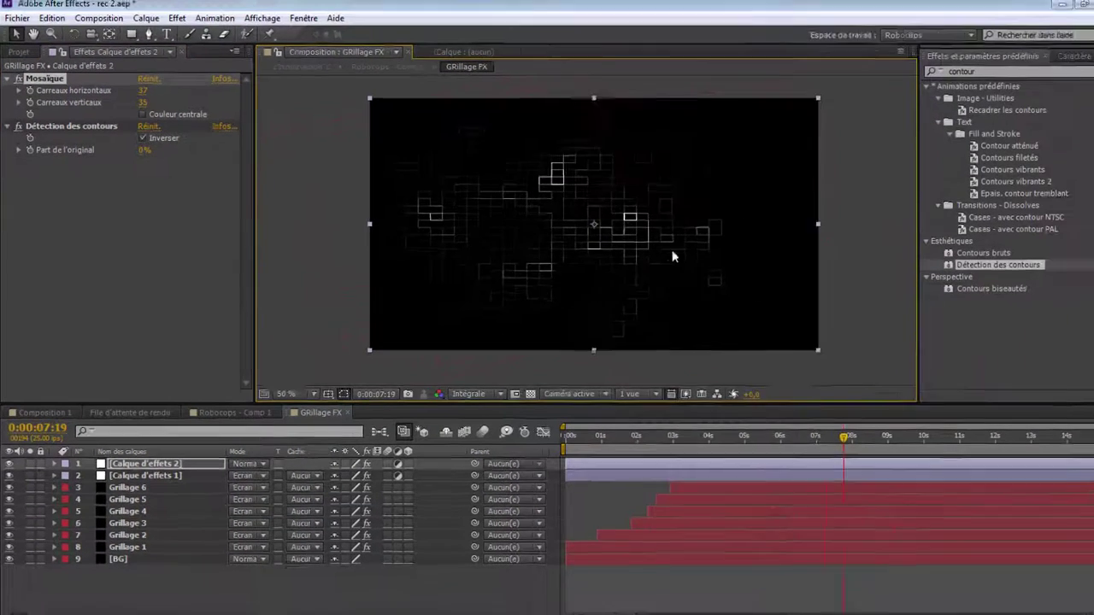
# Search for "géo" and add Géométrie to Calque d'effets 2 twice, once below Détection des contours and once above Mosaïque
pyautogui.click(1001, 261)
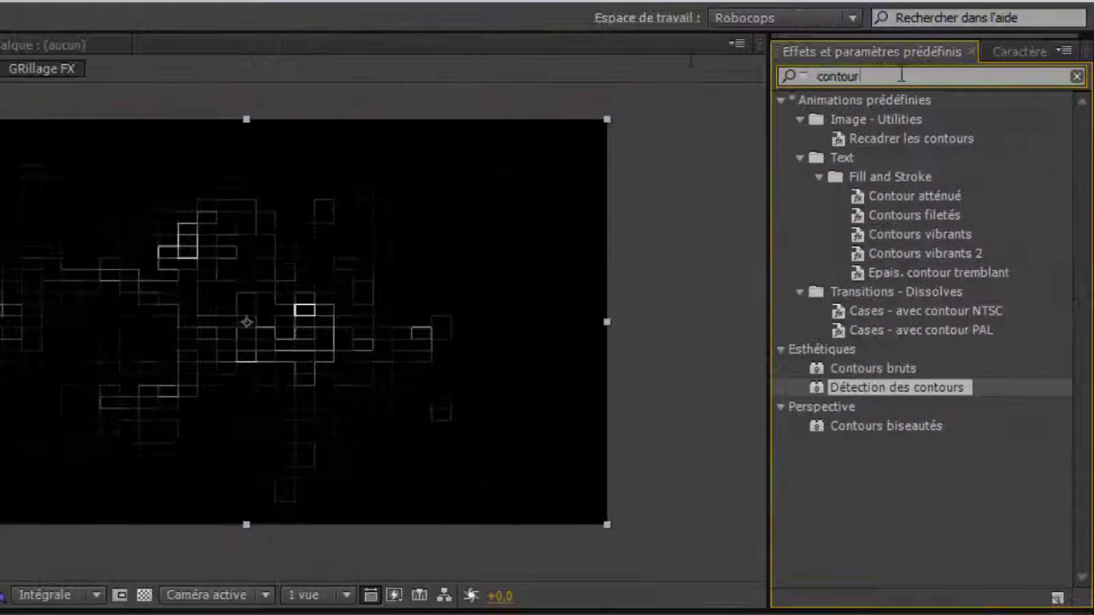
pyautogui.moveTo(976, 74); pyautogui.dragTo(847, 66)
pyautogui.write('geo')
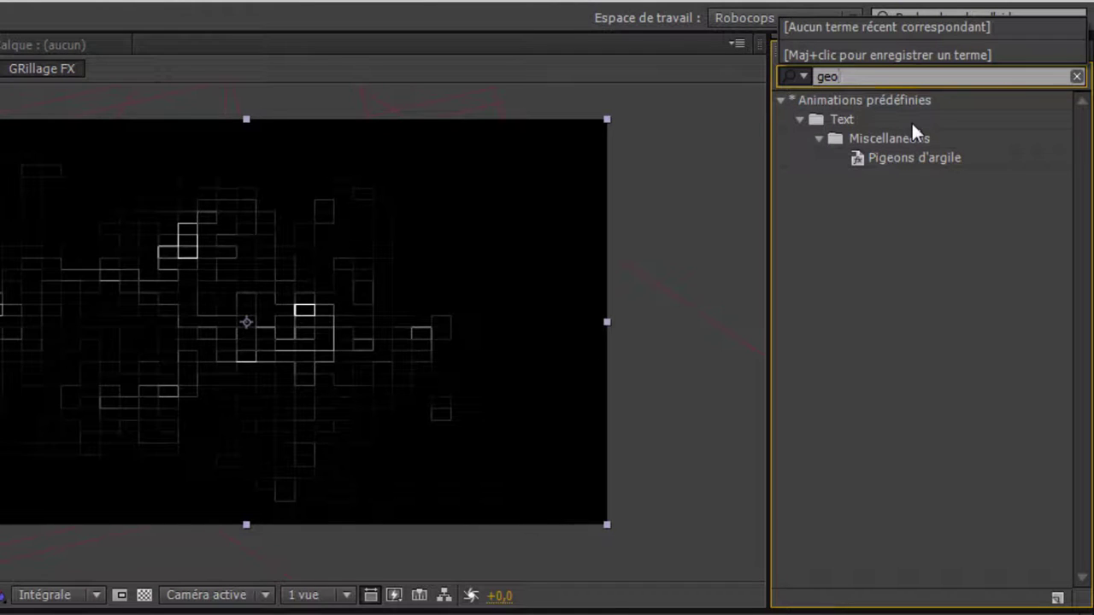
pyautogui.click(874, 77)
pyautogui.hotkey('ctrl', 'a')
pyautogui.write('géo')
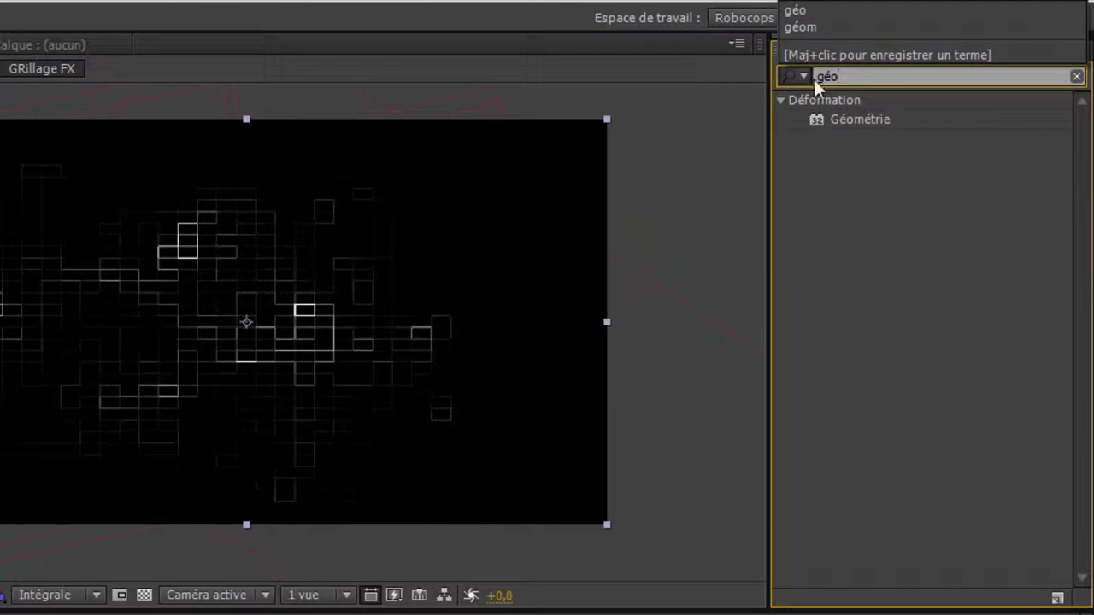
pyautogui.click(874, 119)
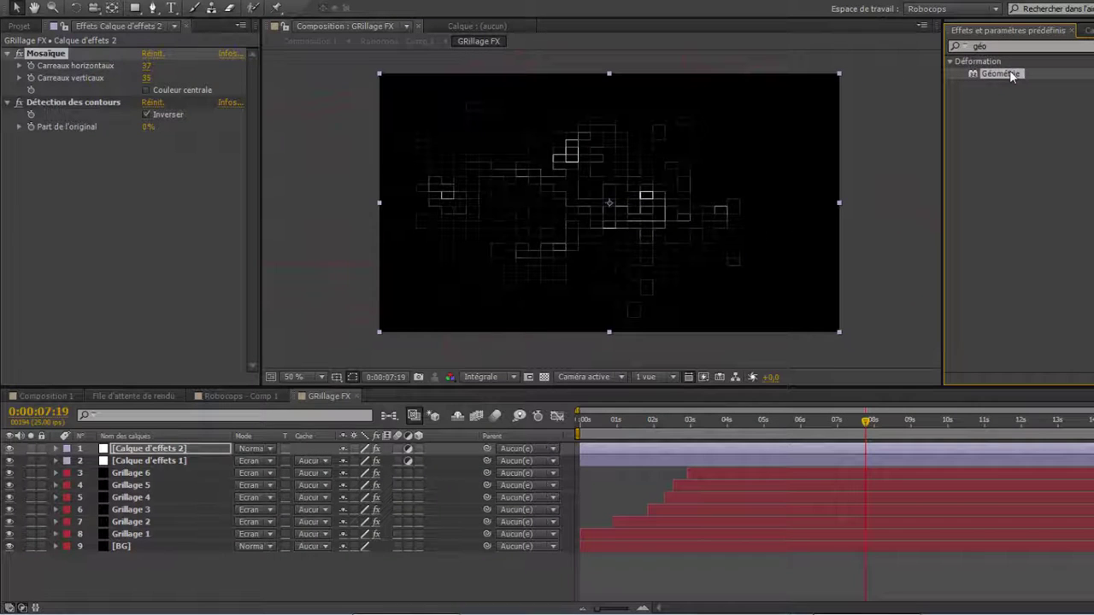
pyautogui.moveTo(1010, 73); pyautogui.dragTo(169, 209)
pyautogui.moveTo(1009, 75); pyautogui.dragTo(100, 49)
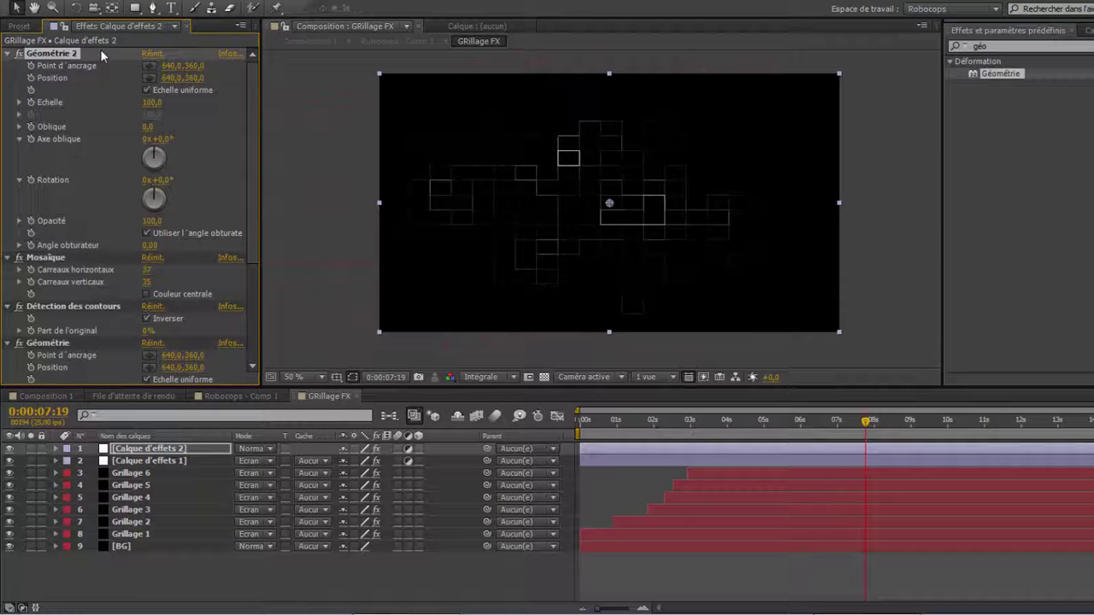
# Collapse Mosaïque and Détection des contours and set the Rotation of Géométrie 2 to 45°
pyautogui.click(8, 258)
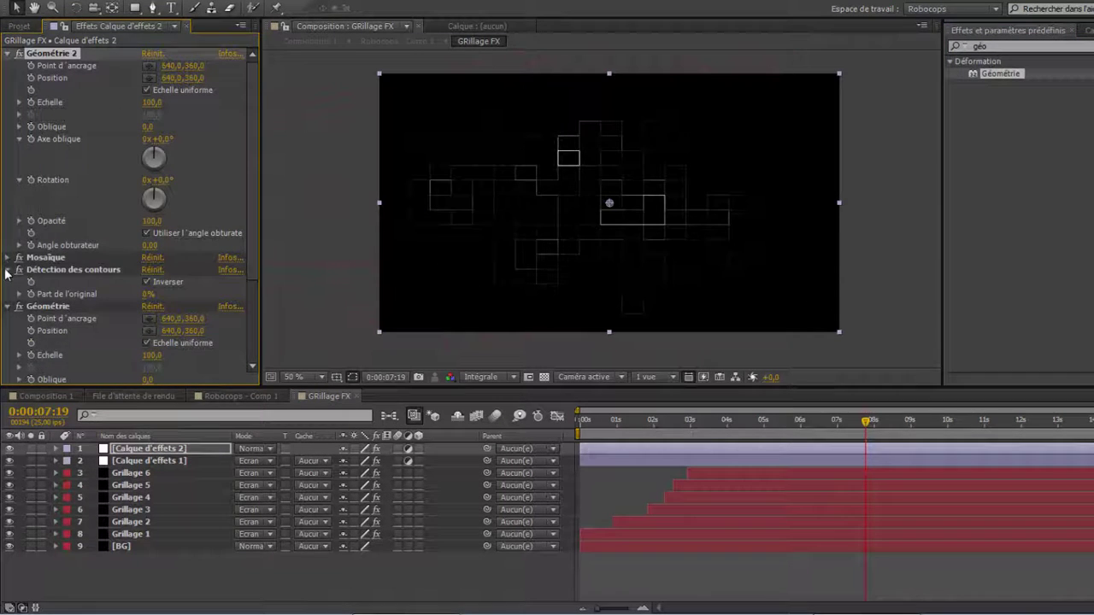
pyautogui.click(8, 270)
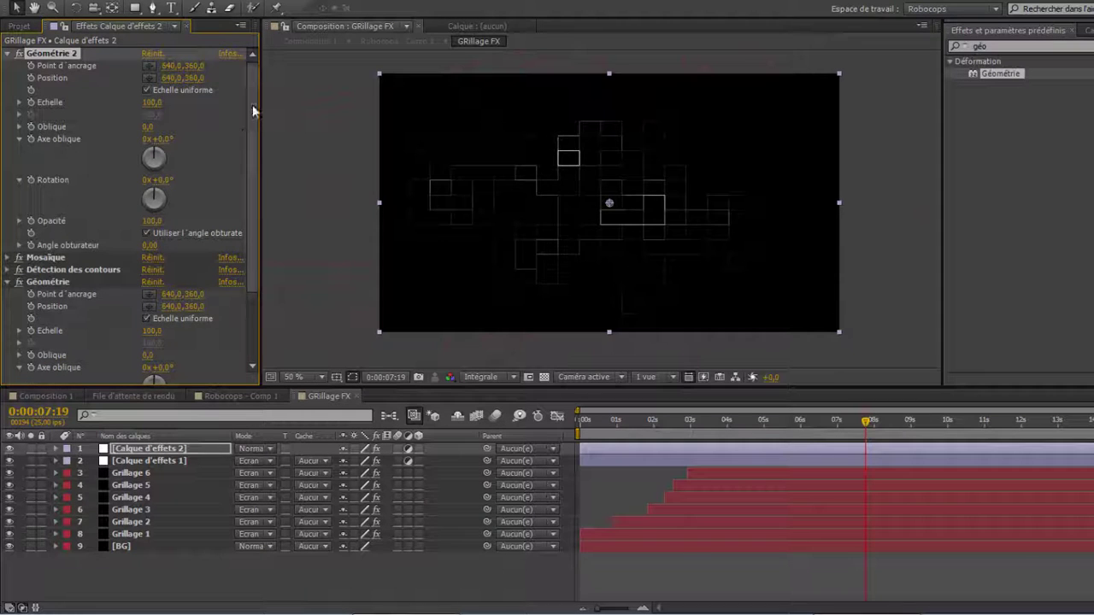
pyautogui.moveTo(252, 105); pyautogui.dragTo(259, 124)
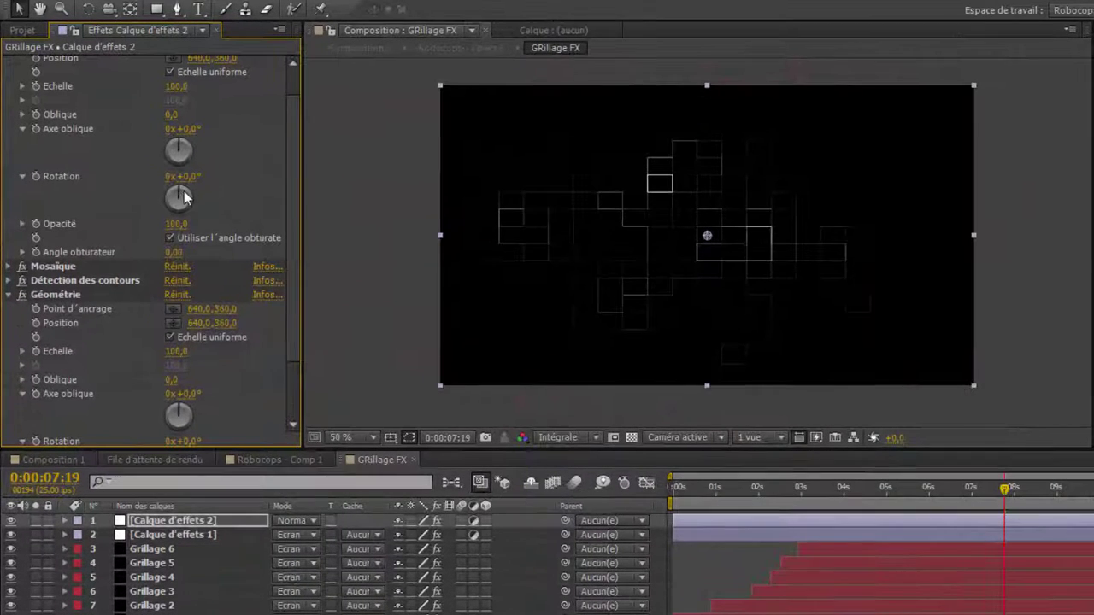
pyautogui.moveTo(157, 165); pyautogui.dragTo(183, 190)
pyautogui.click(198, 177)
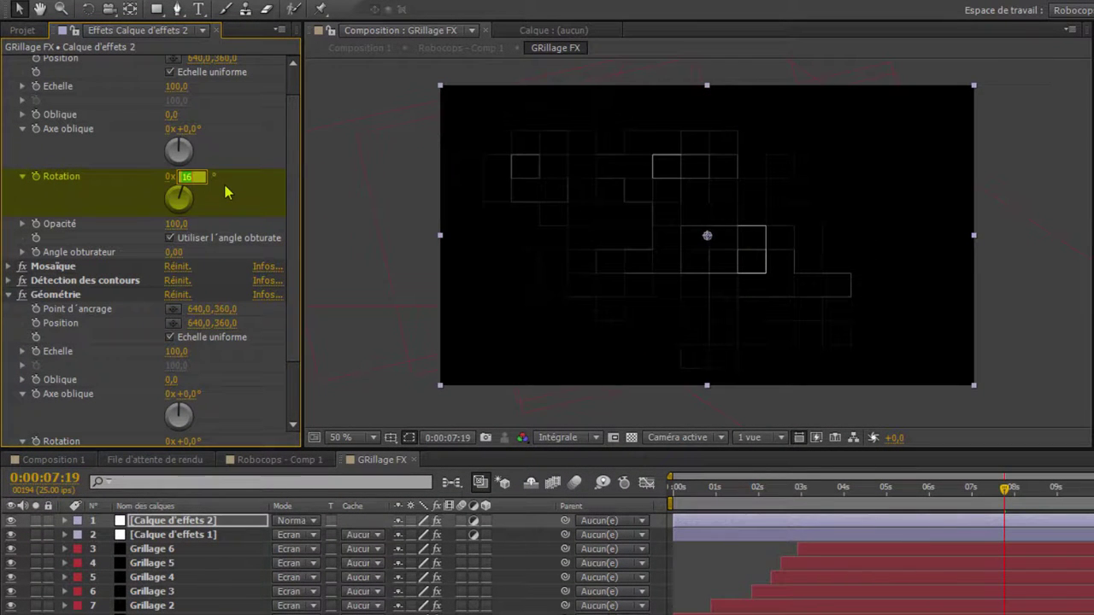
pyautogui.write('45')
pyautogui.press('Return')
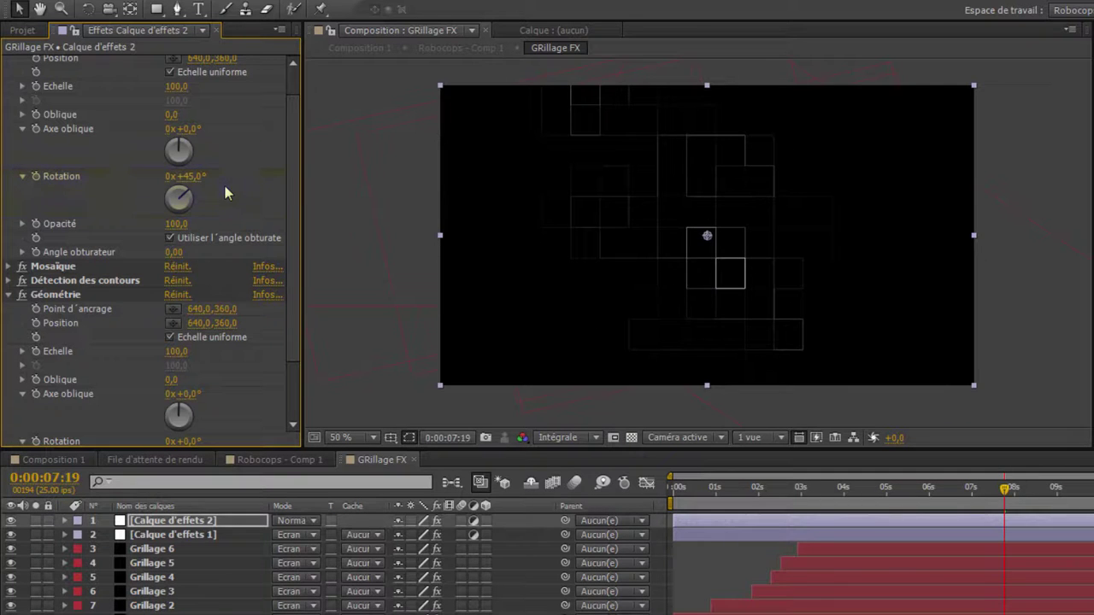
# Set the Rotation of the Géométrie effect below Détection des contours to -45°
pyautogui.scroll(-3, 298, 342)
pyautogui.click(197, 363)
pyautogui.write('-45')
pyautogui.press('Return')
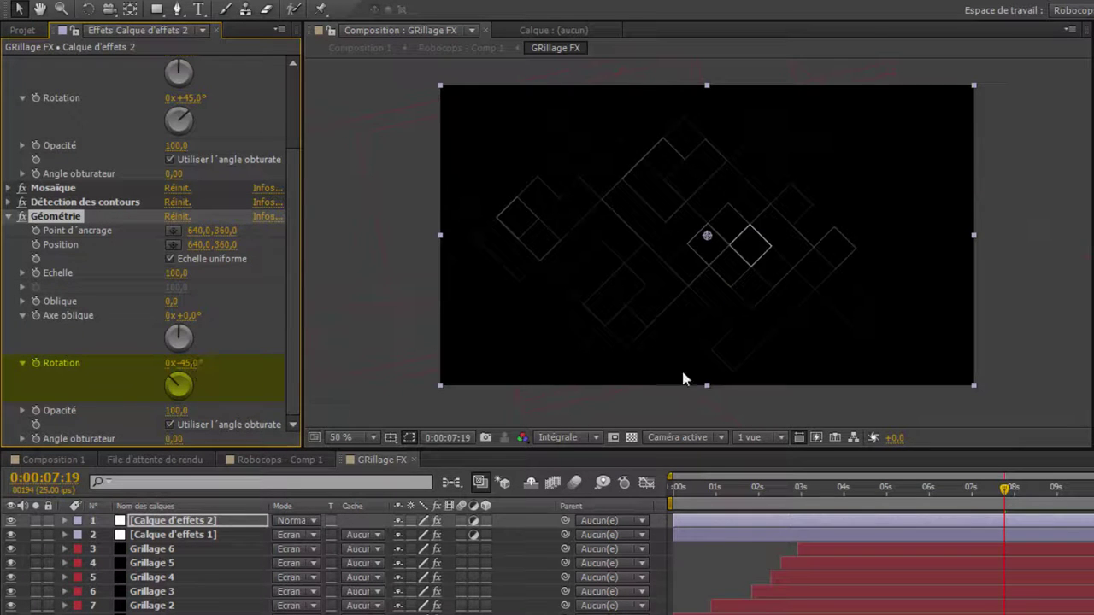
# Set the blending mode of Calque d'effets 2 to Ecran and inspect the composite at 100 %
pyautogui.click(295, 521)
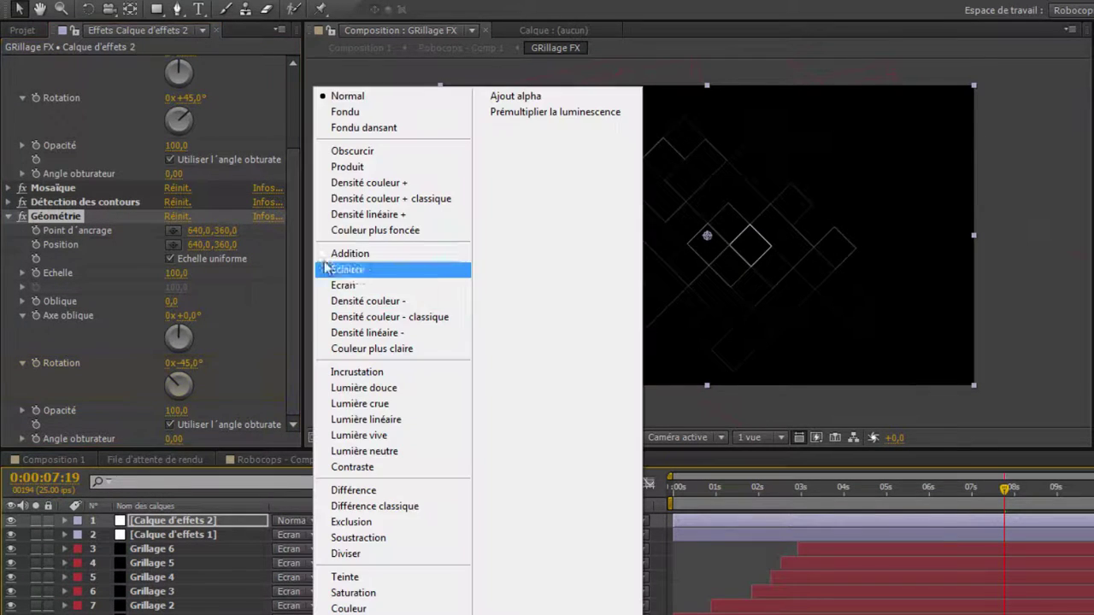
pyautogui.click(373, 288)
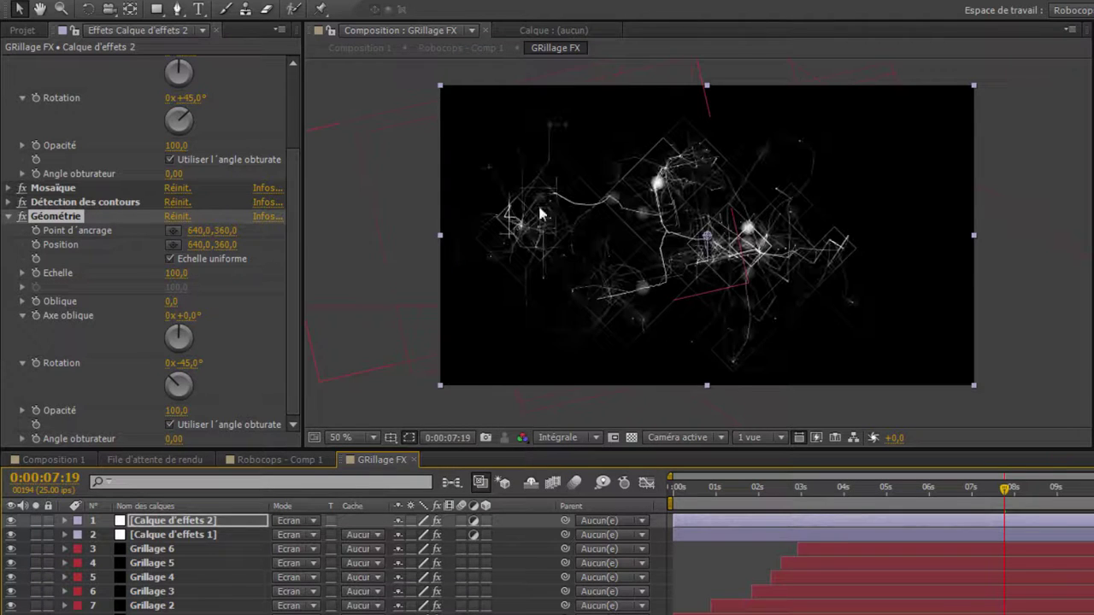
pyautogui.scroll(1, 749, 272)
pyautogui.moveTo(716, 276); pyautogui.dragTo(823, 279)
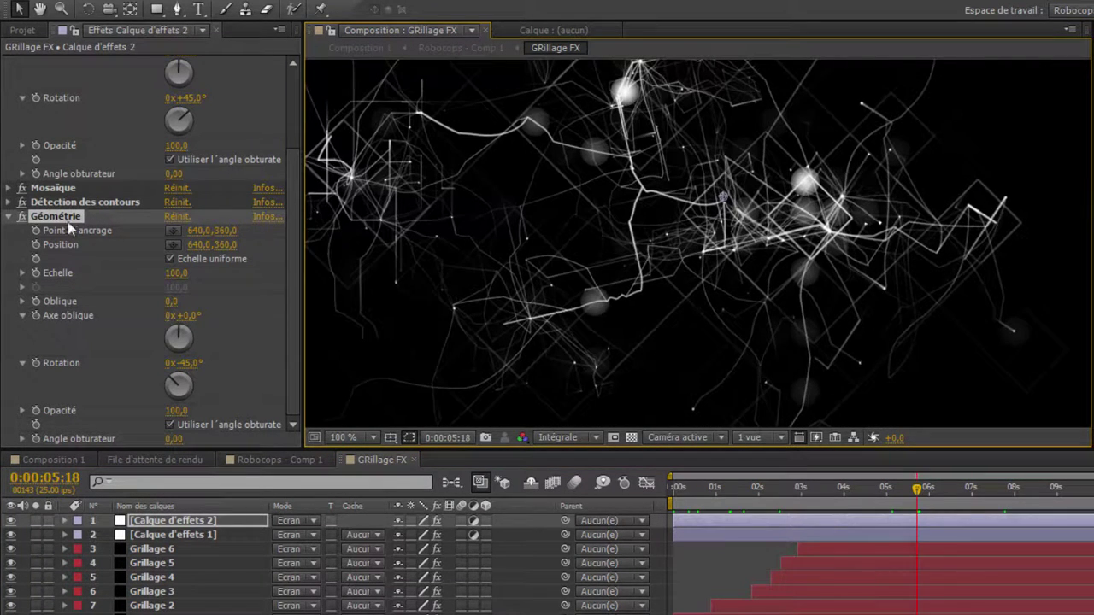
# Collapse the effects of Calque d'effets 2, reopen Mosaïque and set Carreaux horizontaux to 23 and Carreaux verticaux to 19
pyautogui.click(67, 220)
pyautogui.hotkey('ctrl', 'a')
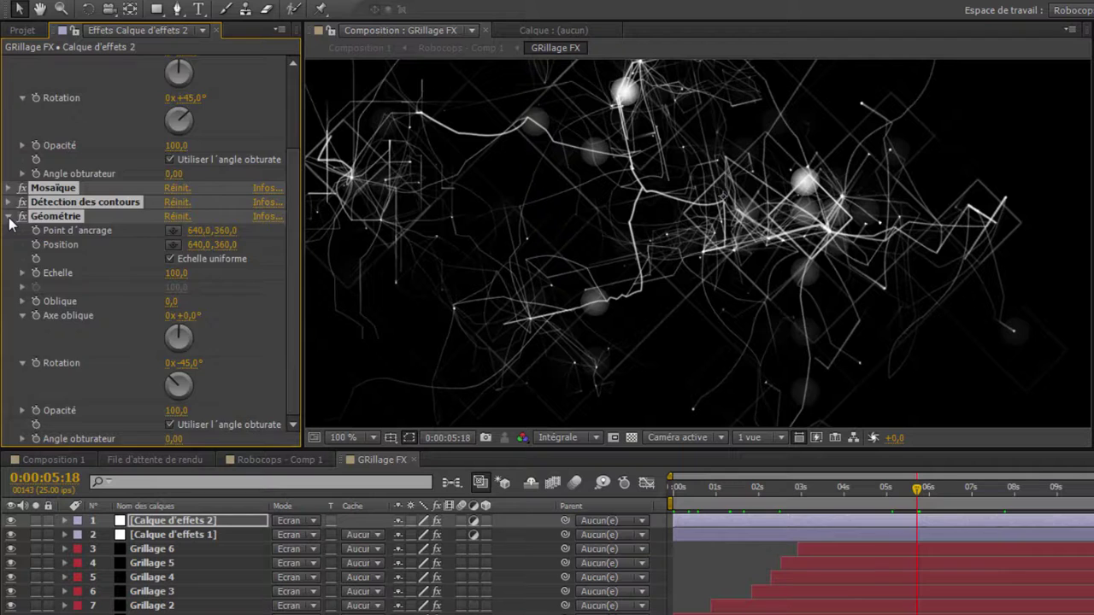
pyautogui.click(10, 219)
pyautogui.click(60, 77)
pyautogui.click(8, 76)
pyautogui.moveTo(163, 83); pyautogui.dragTo(152, 100)
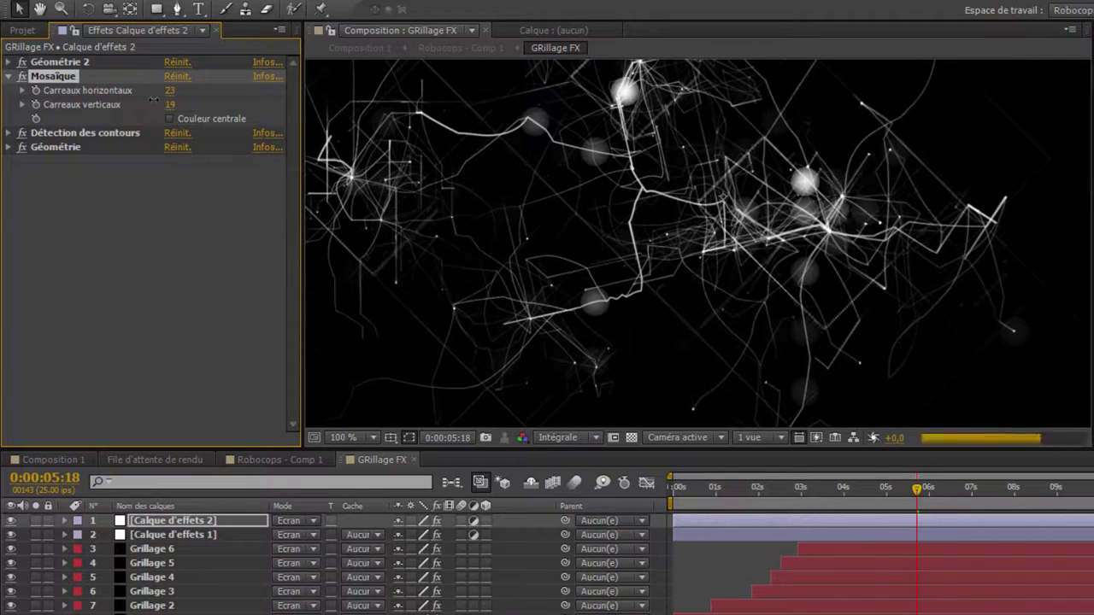
# Preview the GRillage FX animation from the start, examining how the diagonal squares appear along with the lightning grids
pyautogui.moveTo(834, 488); pyautogui.dragTo(756, 503)
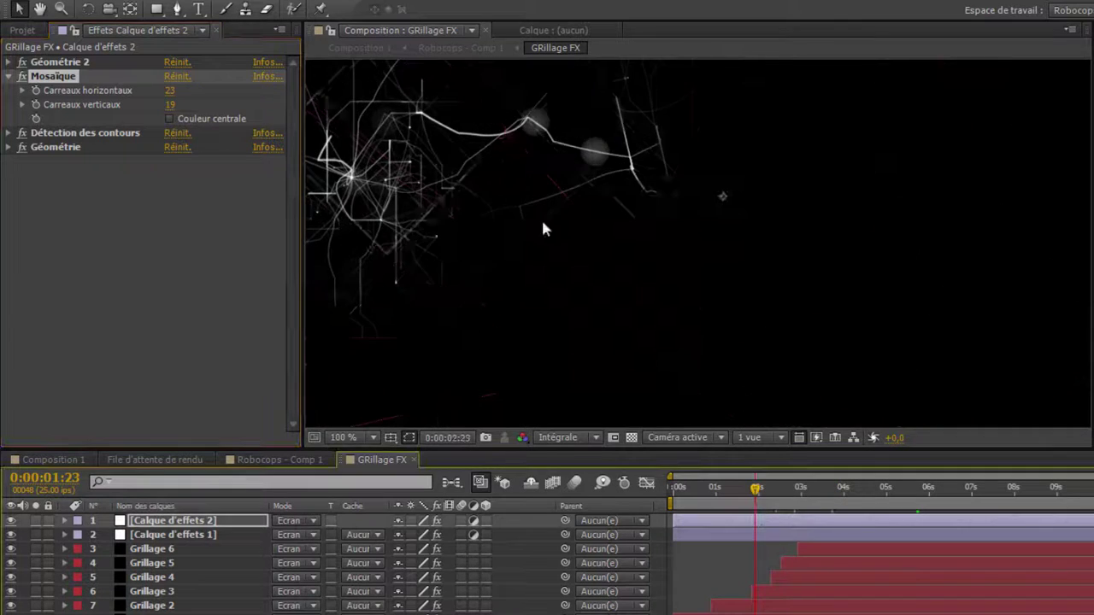
pyautogui.moveTo(545, 225); pyautogui.dragTo(559, 305)
pyautogui.scroll(-1, 560, 304)
pyautogui.moveTo(737, 491); pyautogui.dragTo(651, 487)
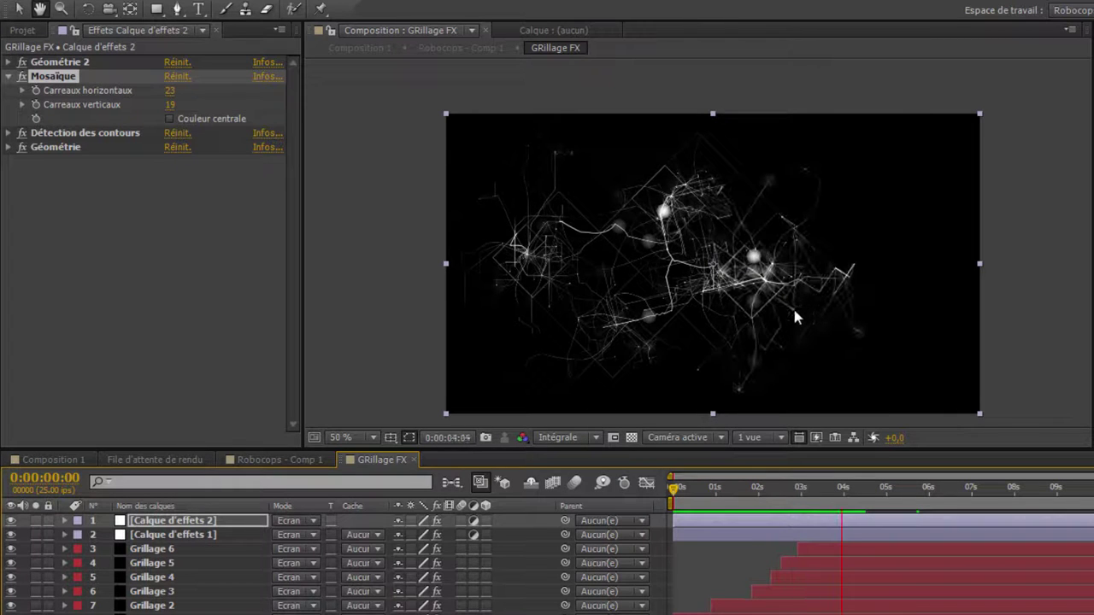
pyautogui.press('space')
pyautogui.moveTo(772, 489); pyautogui.dragTo(605, 453)
pyautogui.scroll(1, 688, 320)
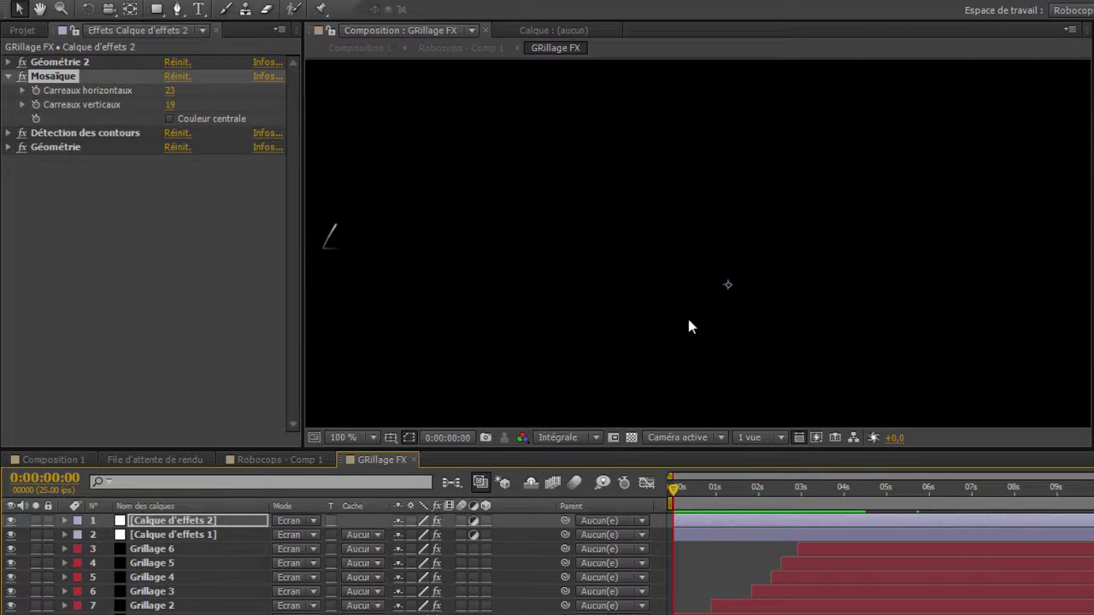
pyautogui.moveTo(707, 499); pyautogui.dragTo(861, 526)
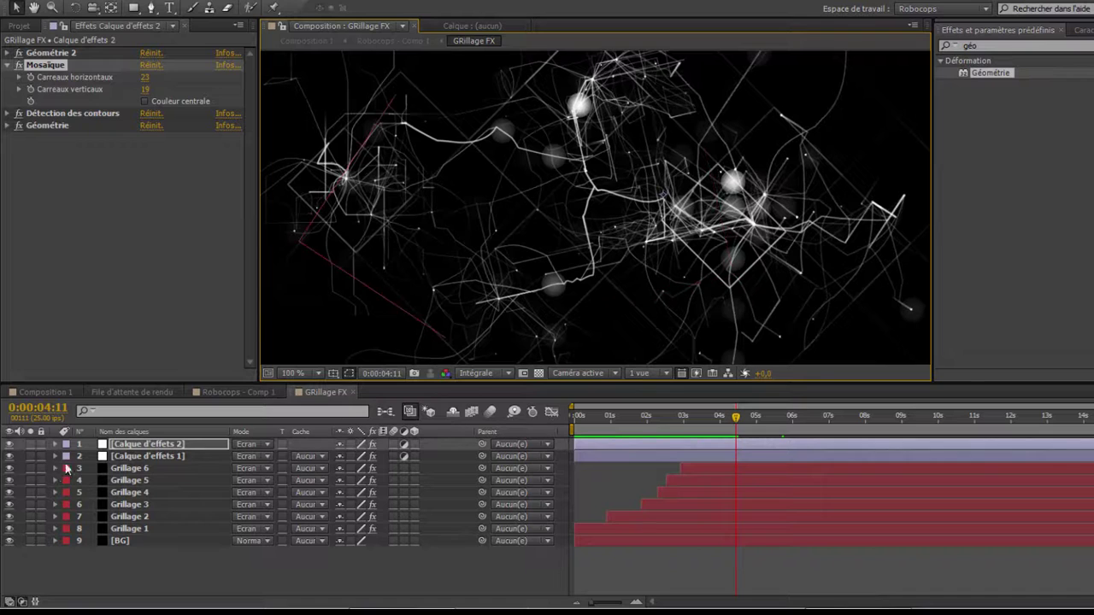
# Show the Opacité of the Grillage 6 layer and lower it to 44%
pyautogui.click(160, 468)
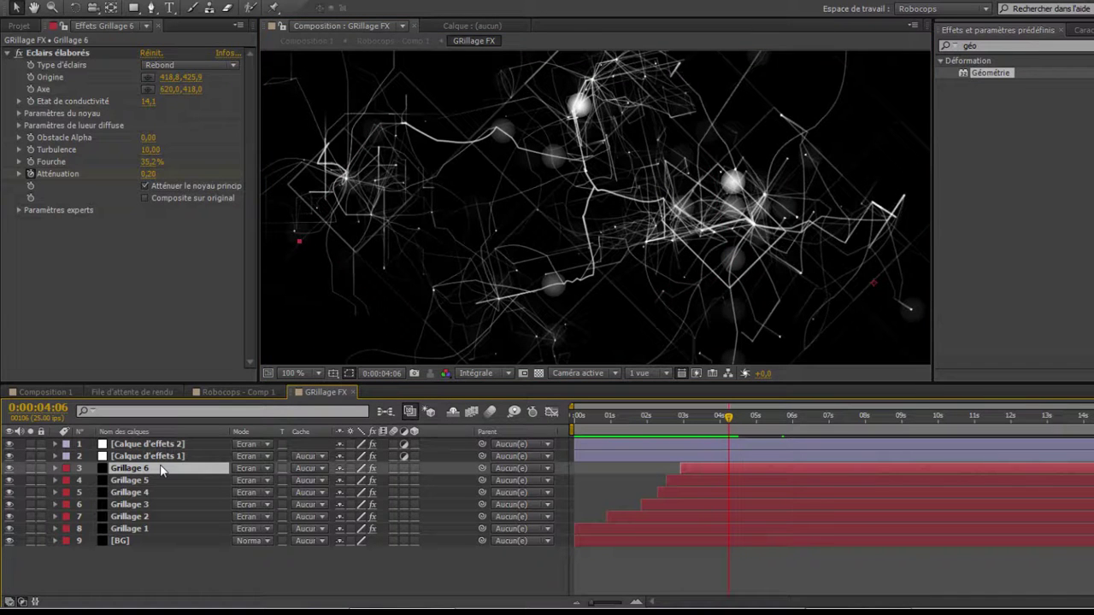
pyautogui.press('t')
pyautogui.moveTo(338, 486); pyautogui.dragTo(296, 490)
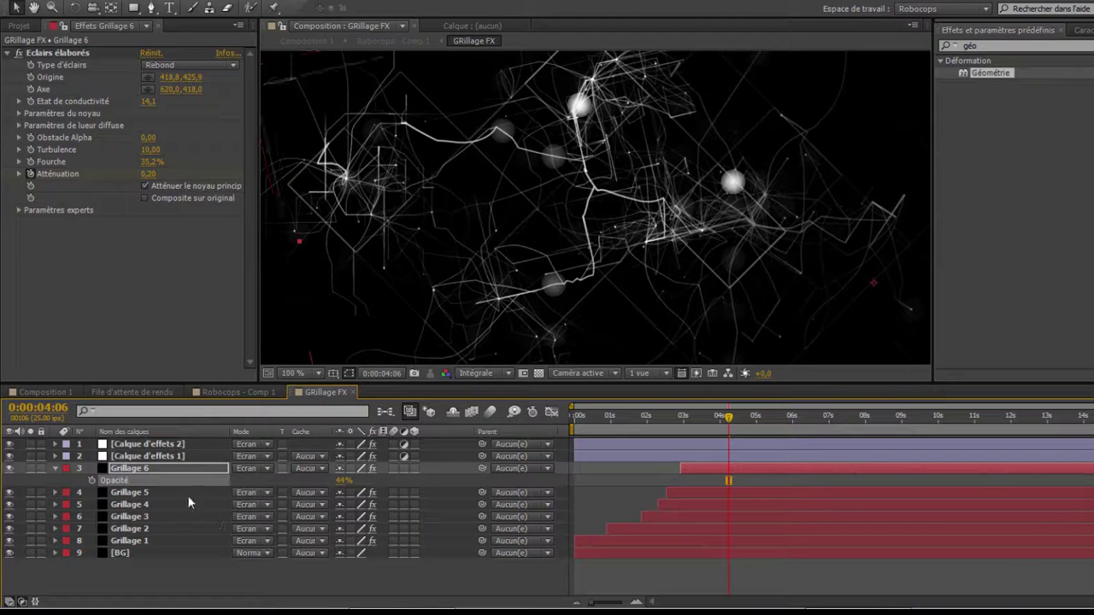
# Lower the Opacité of layers Grillage 1 to 6 together, to 39% for Grillage 6 and 95% for the others
pyautogui.keyDown('shift'); pyautogui.click(154, 542); pyautogui.keyUp('shift')
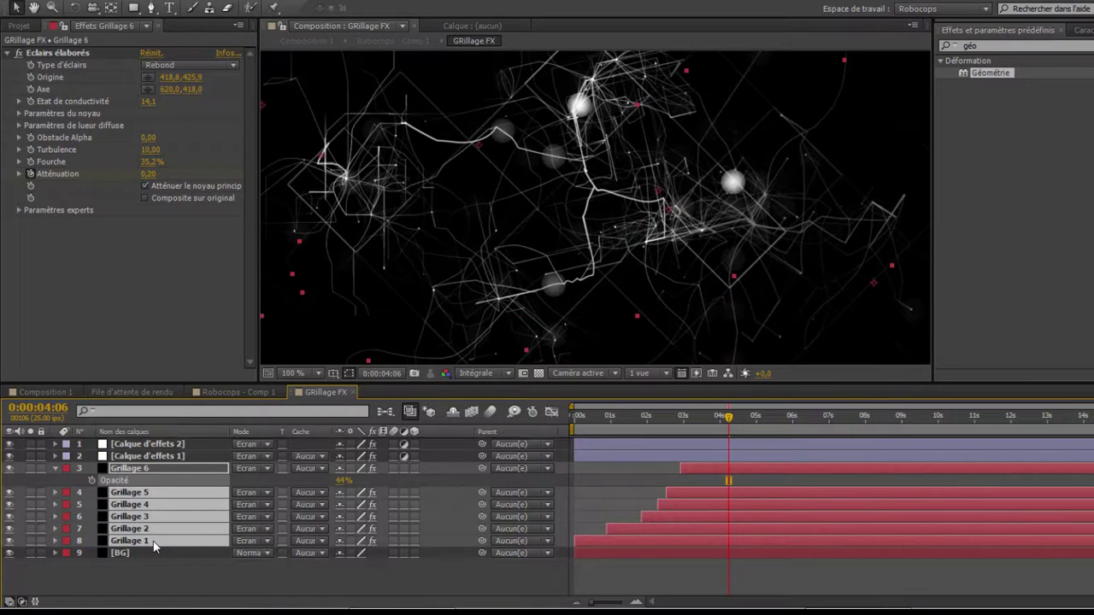
pyautogui.press('t')
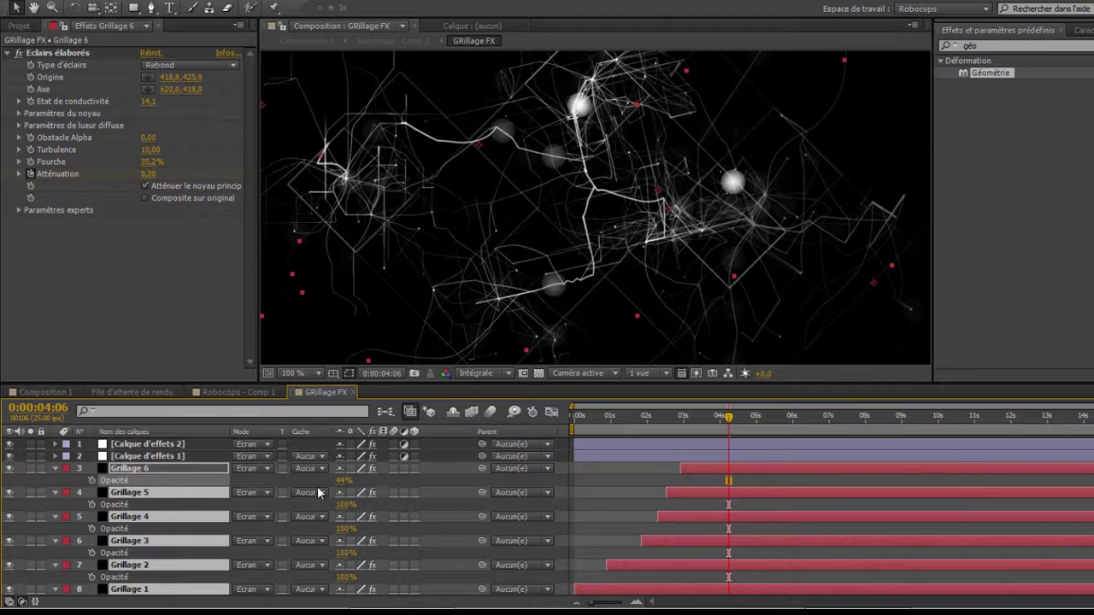
pyautogui.hotkey('alt', 'shift', 't')
pyautogui.moveTo(327, 504); pyautogui.dragTo(308, 504)
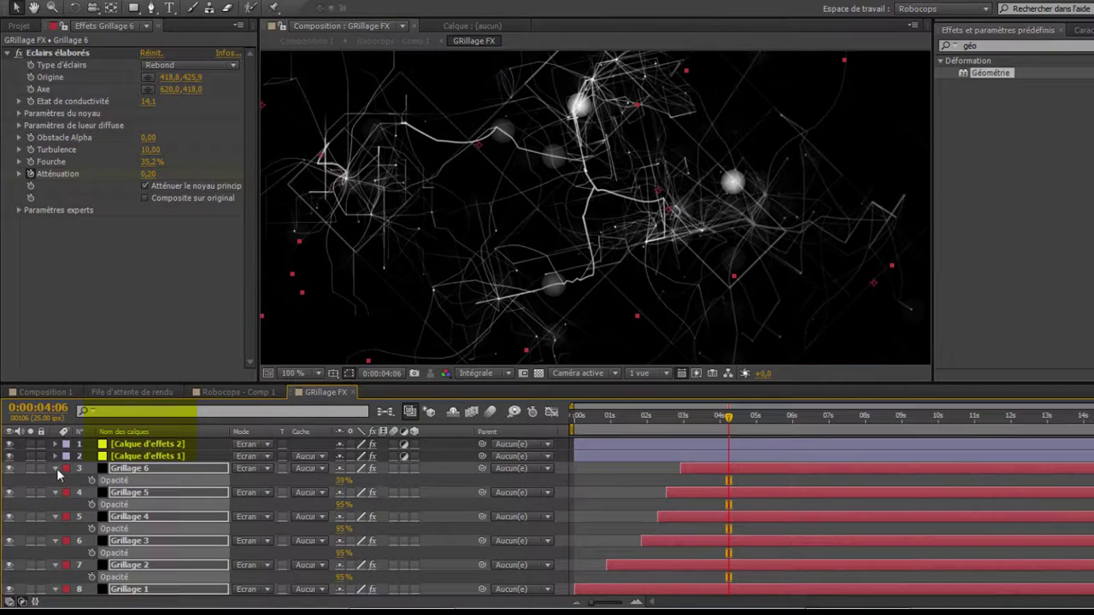
pyautogui.click(56, 469)
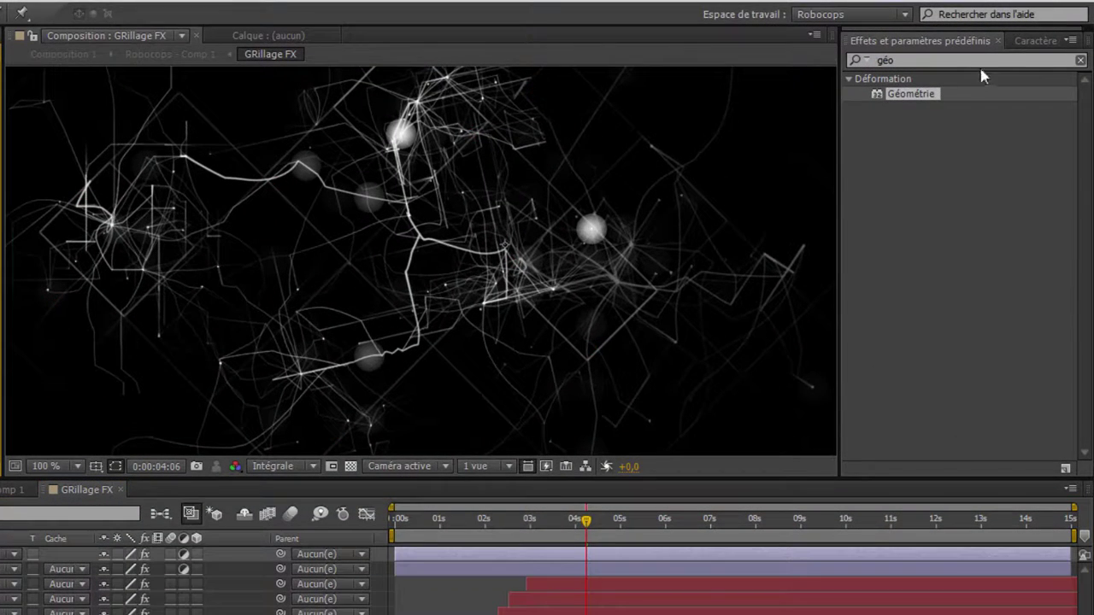
# Find the Lueur diffuse effect by searching for "lue" and apply it to Calque d'effets 2
pyautogui.click(946, 61)
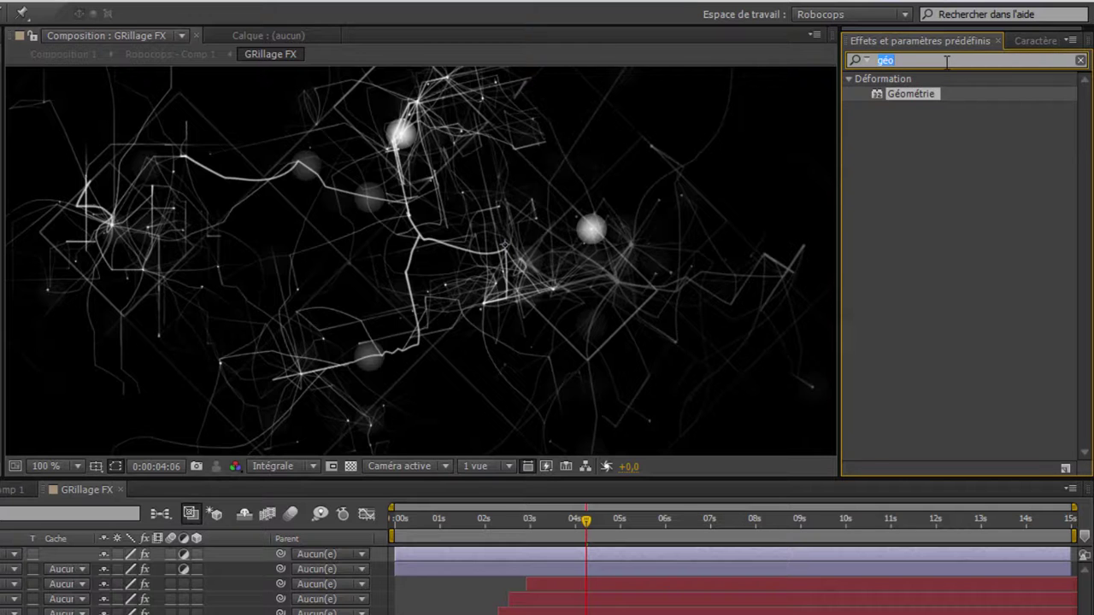
pyautogui.write('lue')
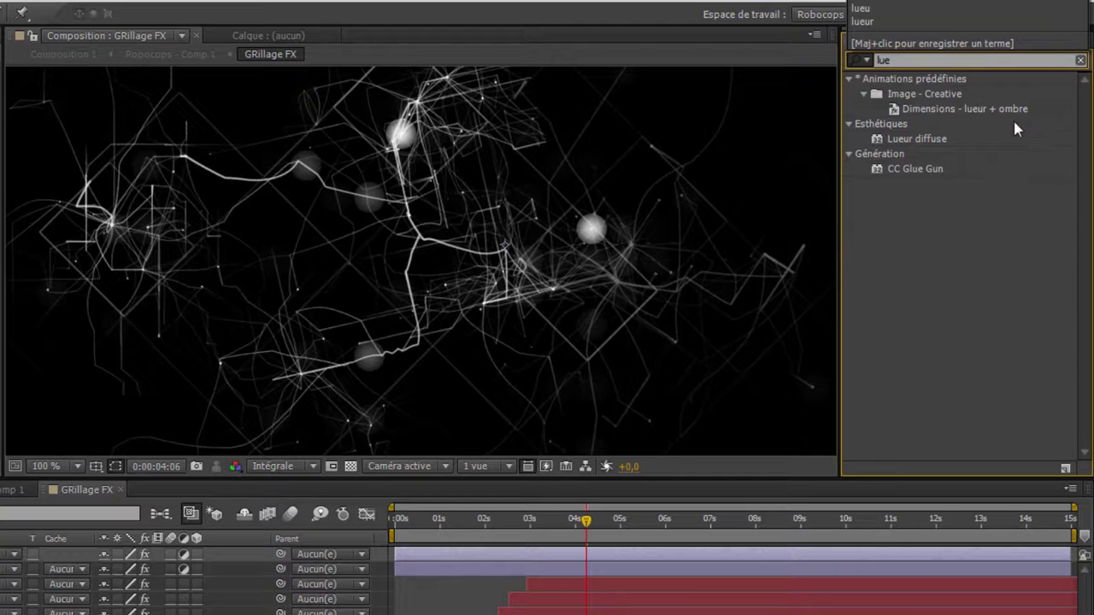
pyautogui.click(914, 137)
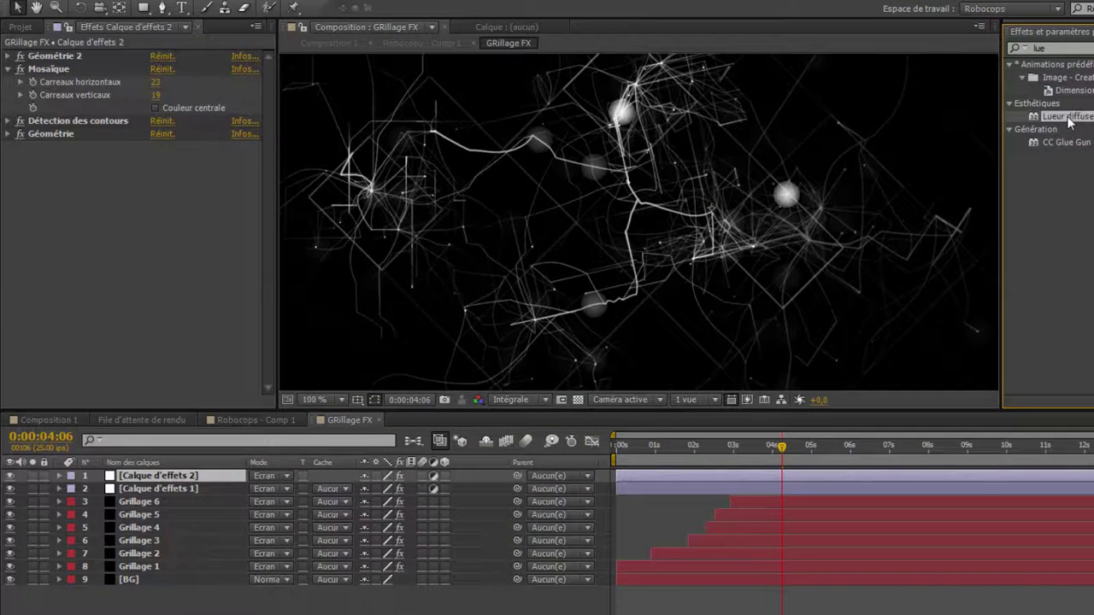
pyautogui.doubleClick(1066, 117)
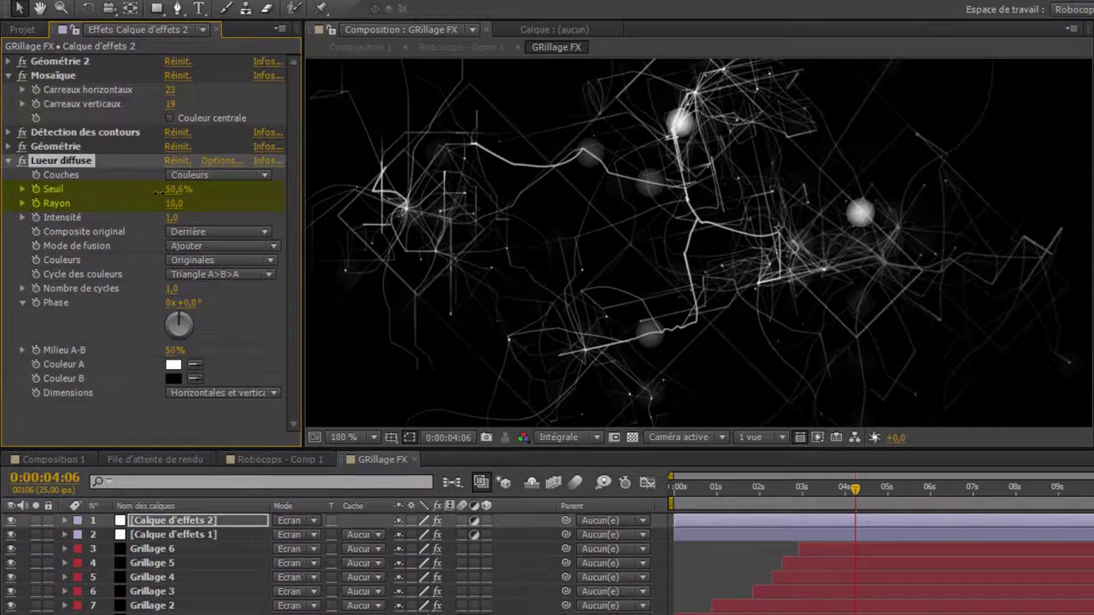
# Set the Seuil of Lueur diffuse to 15,0% and its Rayon to 40 on Calque d'effets 2
pyautogui.moveTo(157, 175); pyautogui.dragTo(123, 179)
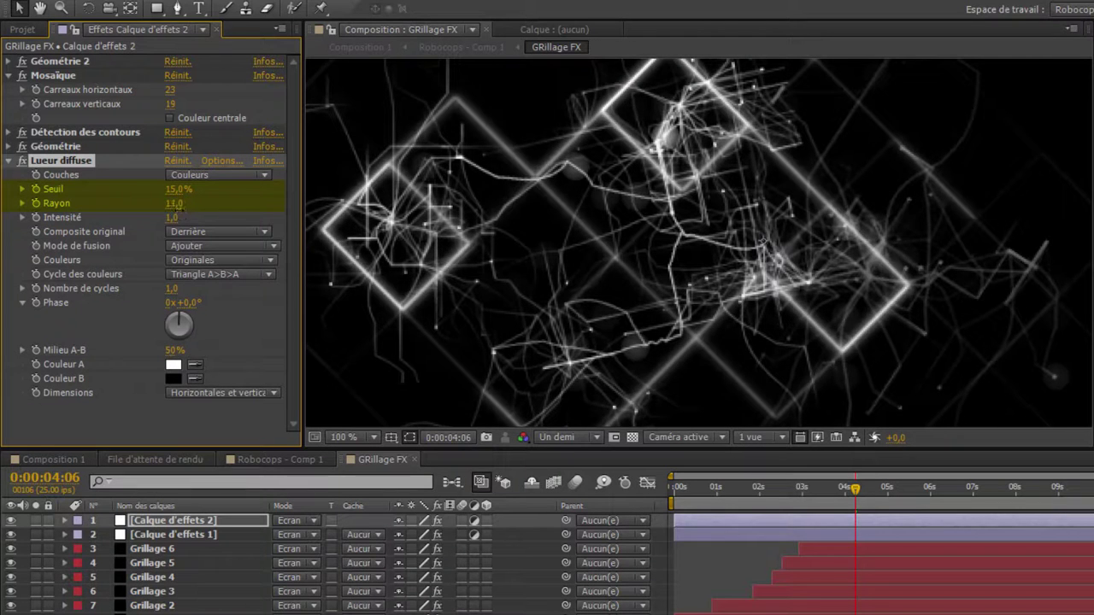
pyautogui.click(173, 204)
pyautogui.write('40')
pyautogui.press('Return')
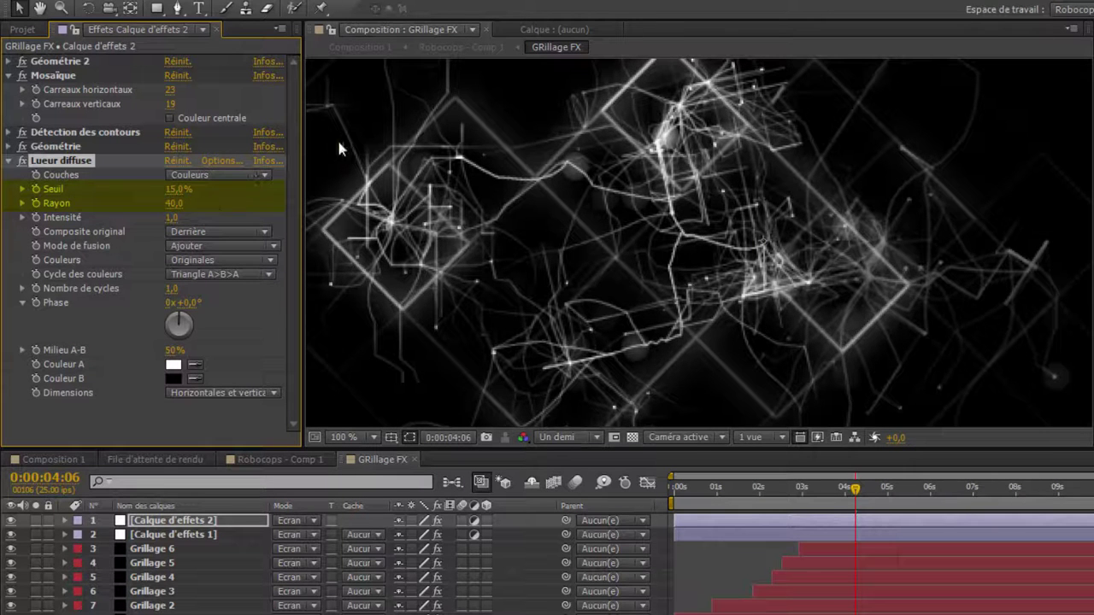
pyautogui.scroll(-1, 463, 218)
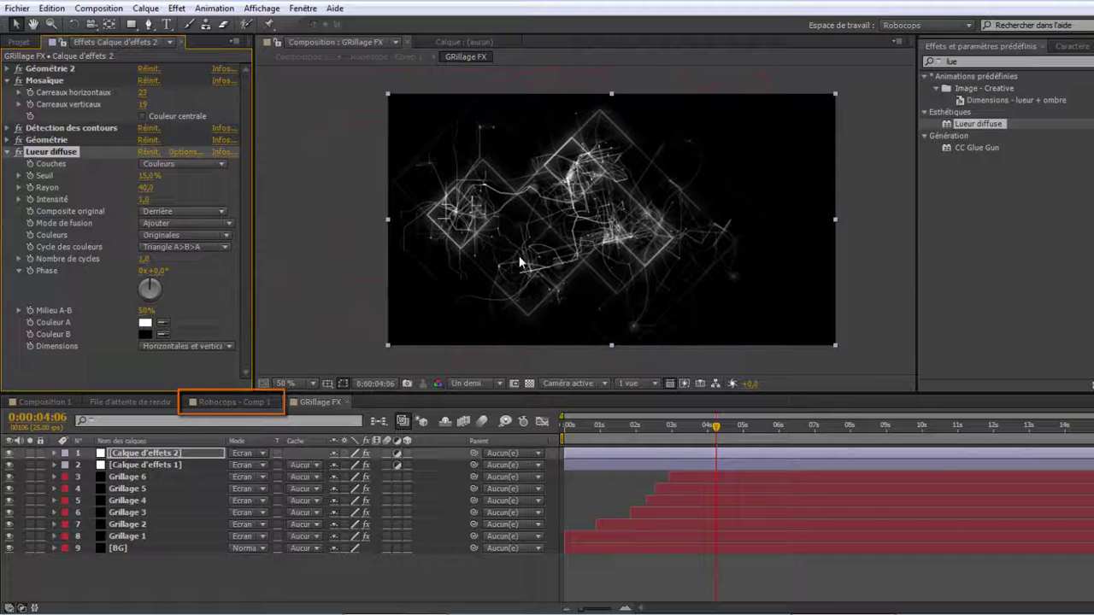
# Add the Courbes colour correction effect to the GRillage FX layer in Robocops - Comp 1
pyautogui.click(245, 403)
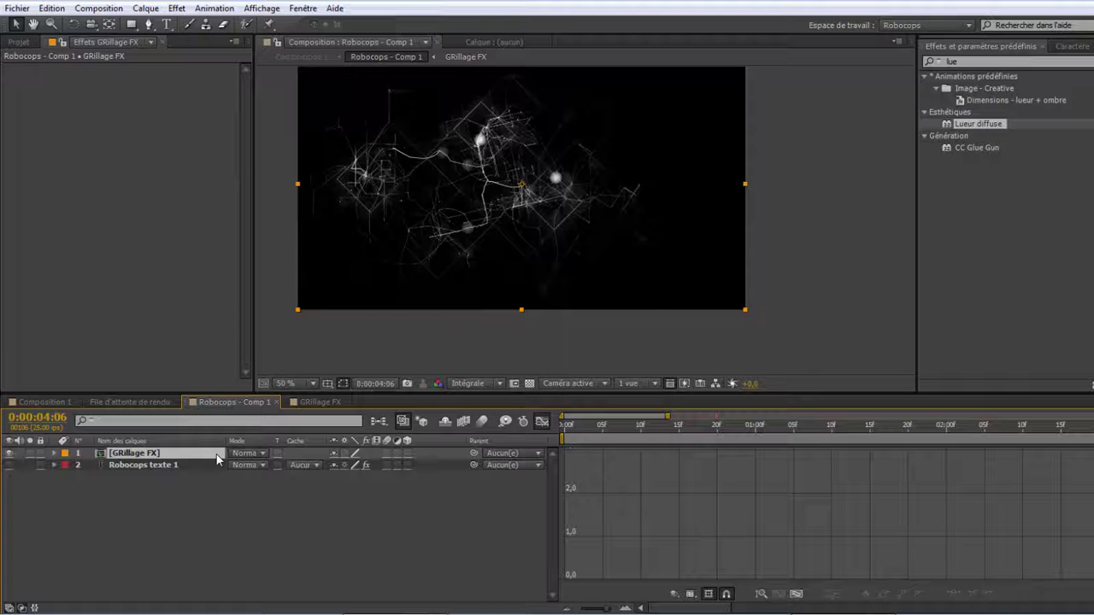
pyautogui.click(185, 9)
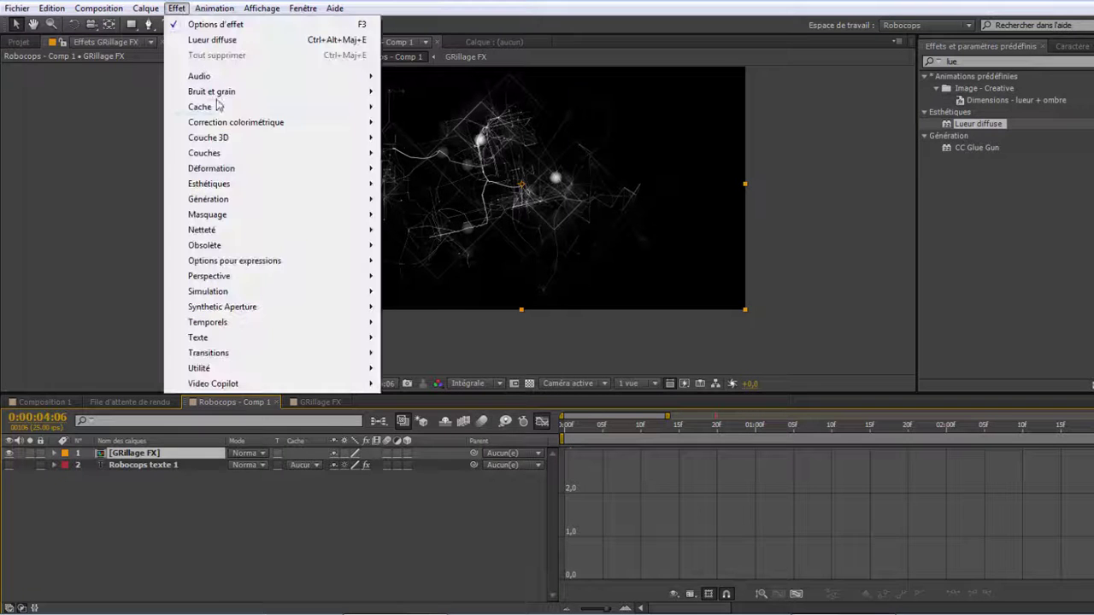
pyautogui.moveTo(276, 125)
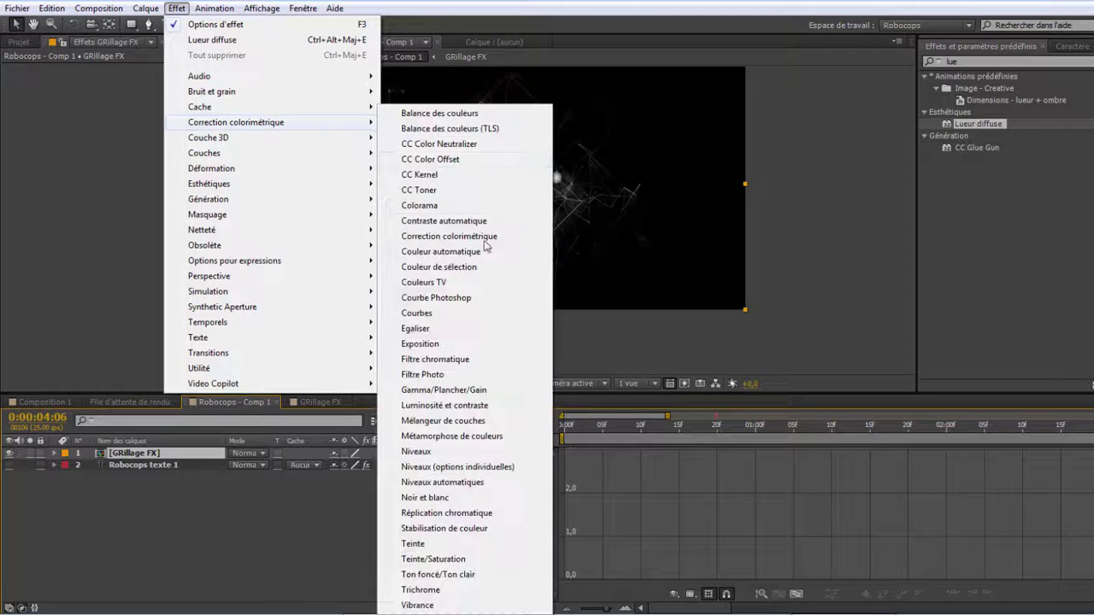
pyautogui.click(471, 313)
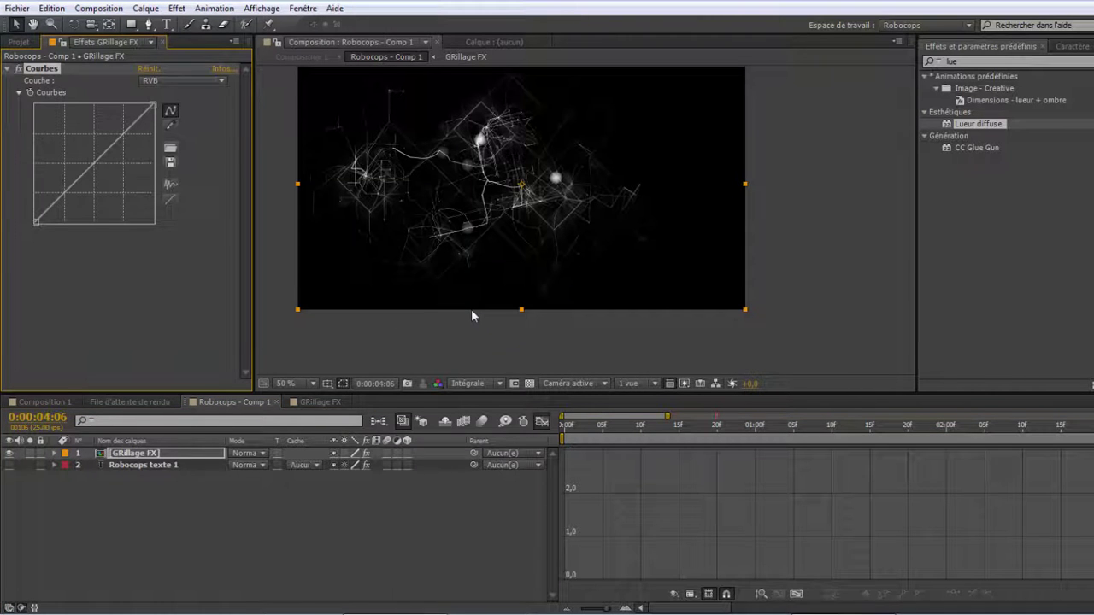
pyautogui.scroll(1, 303, 166)
pyautogui.moveTo(335, 171); pyautogui.dragTo(501, 240)
# Raise the midtones of the Bleu curve to tint GRillage FX blue, and check the other colour channels up to Vert
pyautogui.click(209, 79)
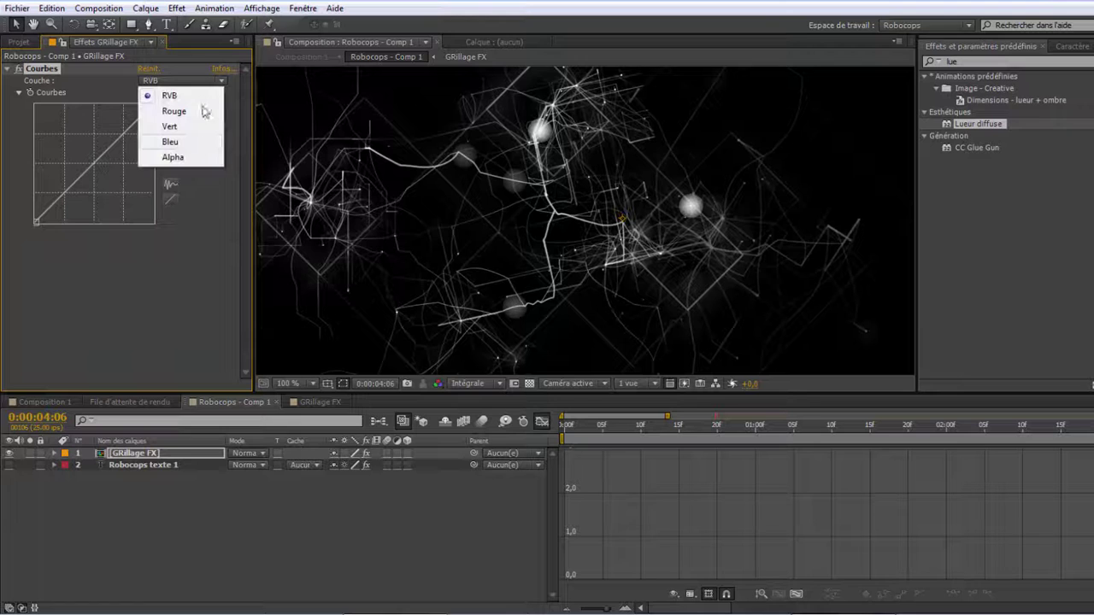
pyautogui.click(195, 143)
pyautogui.moveTo(104, 153); pyautogui.dragTo(84, 185)
pyautogui.click(181, 84)
pyautogui.click(247, 101)
pyautogui.click(182, 82)
pyautogui.click(175, 107)
pyautogui.click(176, 82)
pyautogui.click(170, 126)
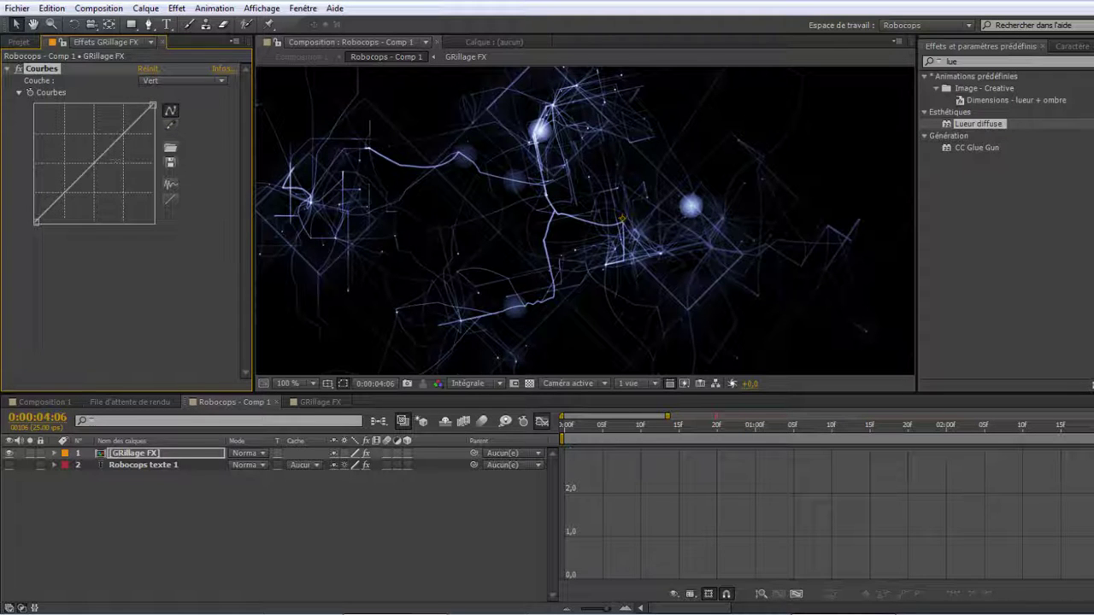
# Shape the Bleu curve with a second point in the highlights that pulls them below the diagonal
pyautogui.moveTo(120, 141)
pyautogui.mouseDown()
pyautogui.moveTo(126, 114)
pyautogui.moveTo(130, 160)
pyautogui.moveTo(130, 143)
pyautogui.mouseUp()
pyautogui.click(175, 82)
pyautogui.click(170, 142)
pyautogui.scroll(-2, 561, 200)
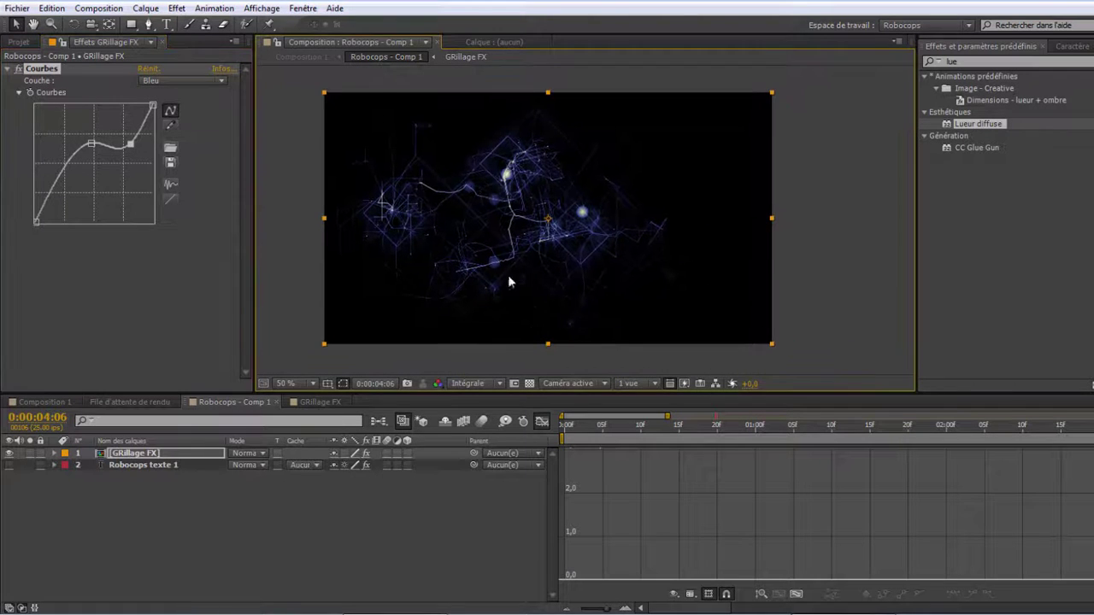
# Preview the blue GRillage FX animation from the start with the view fitted up to 100 %, and return to the first frame
pyautogui.click(564, 425)
pyautogui.press('space')
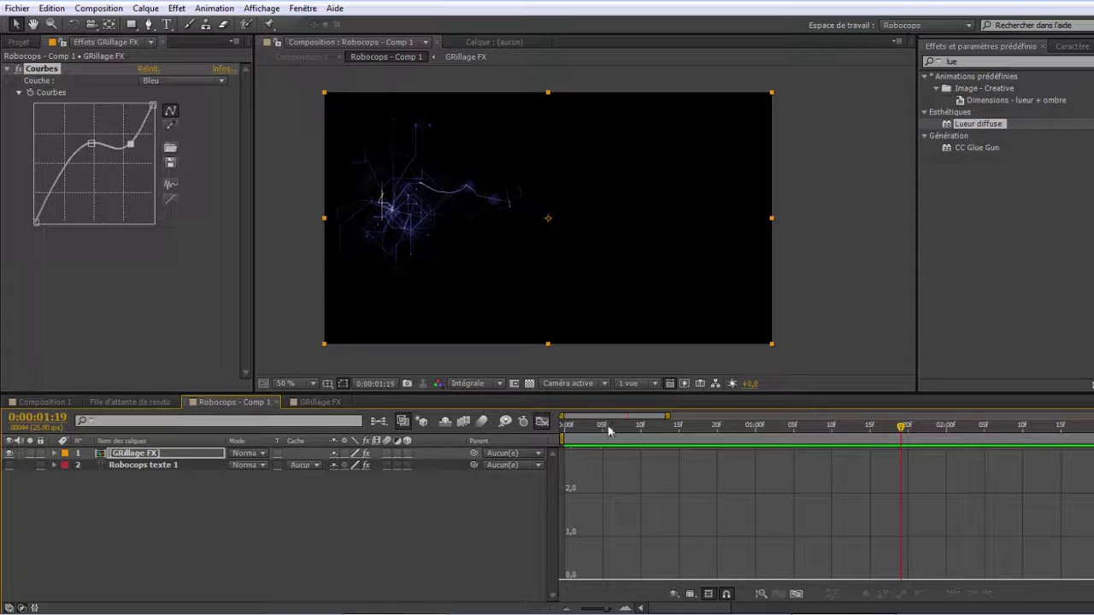
pyautogui.moveTo(608, 426); pyautogui.dragTo(525, 426)
pyautogui.scroll(1, 480, 260)
pyautogui.moveTo(482, 246); pyautogui.dragTo(610, 283)
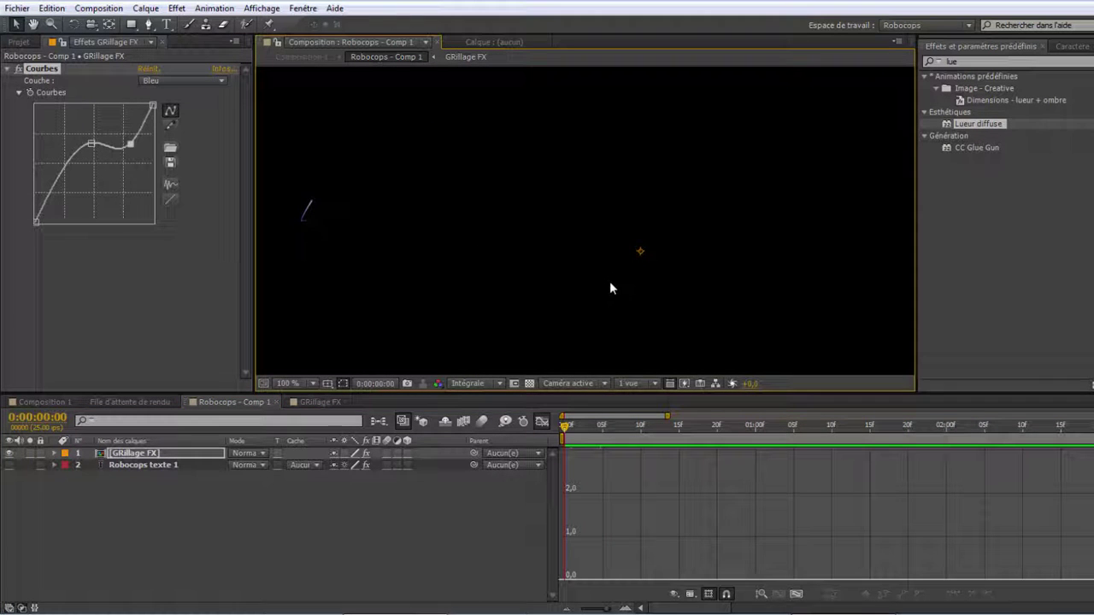
pyautogui.click(309, 385)
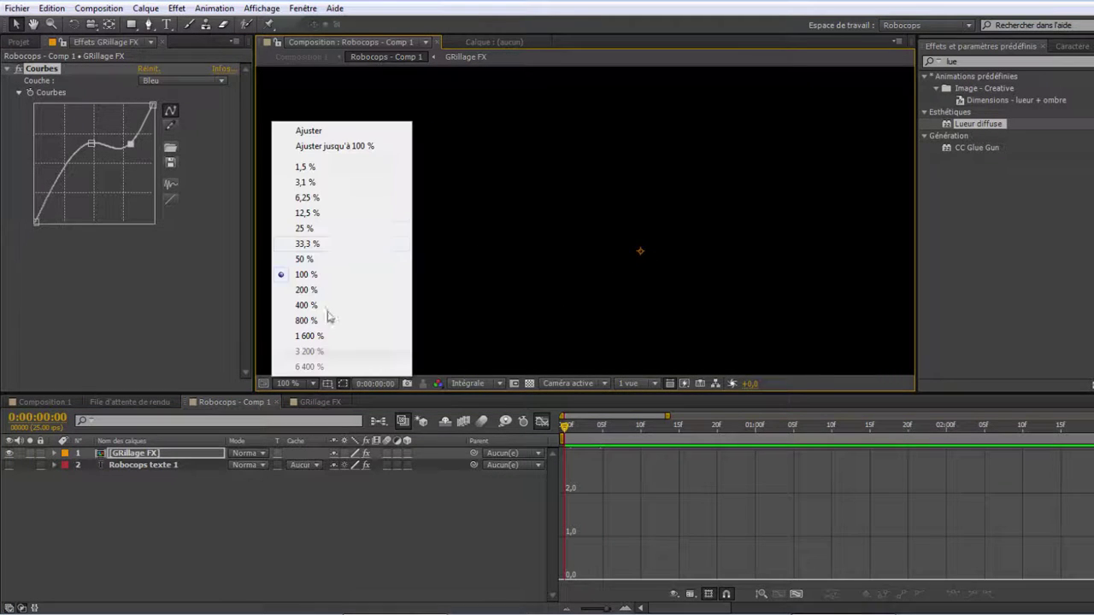
pyautogui.click(361, 149)
pyautogui.press('space')
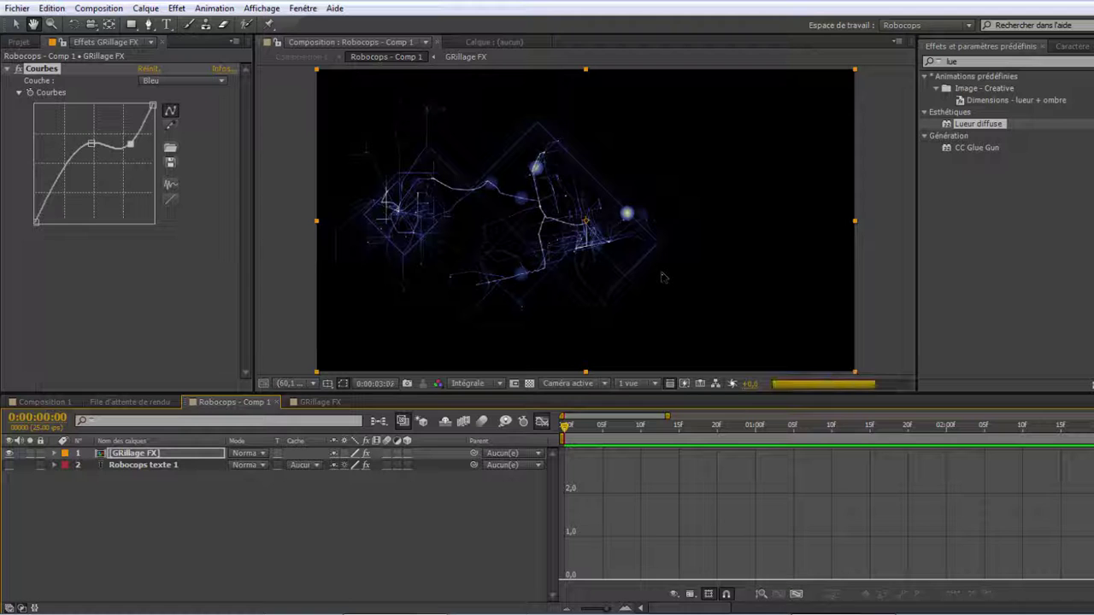
pyautogui.moveTo(836, 430); pyautogui.dragTo(365, 455)
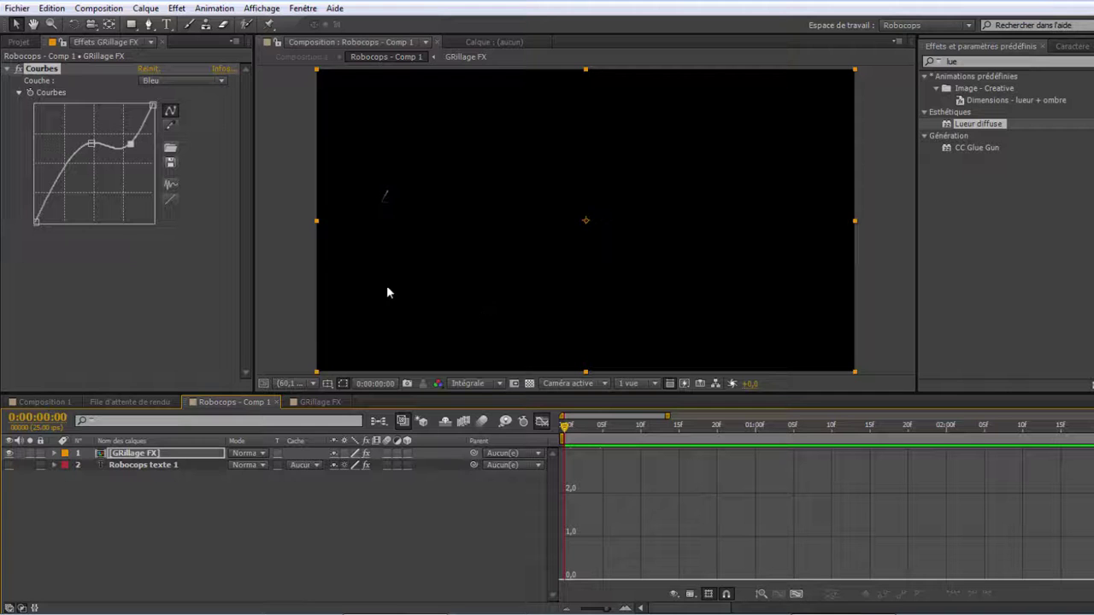
# Add Robocops - Comp 1 to the render queue and confirm its render settings with Optimale quality and Intégrale resolution
pyautogui.click(17, 8)
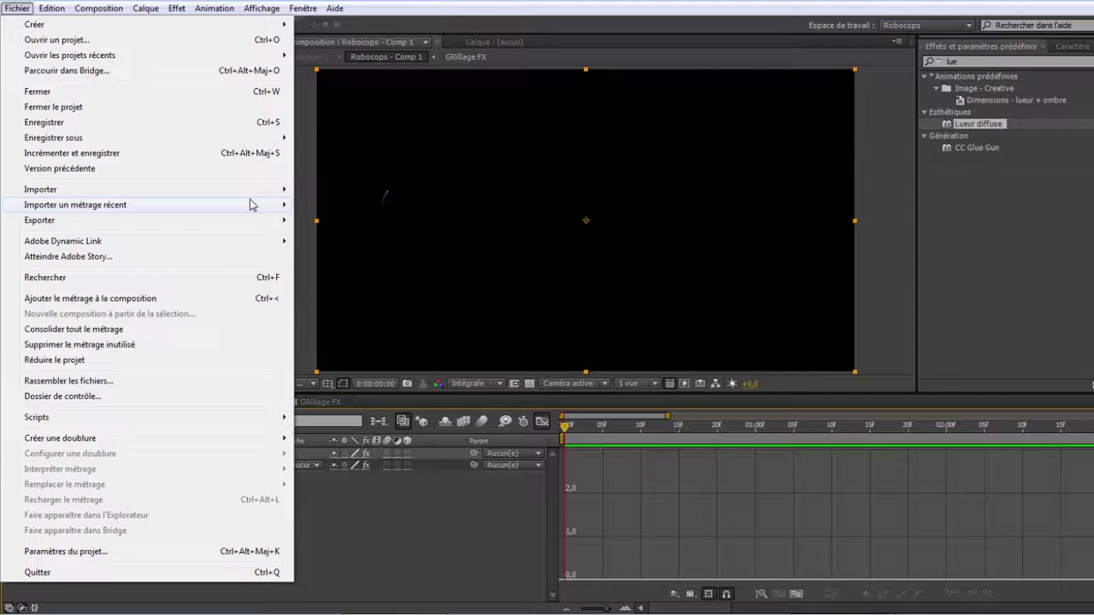
pyautogui.moveTo(252, 206)
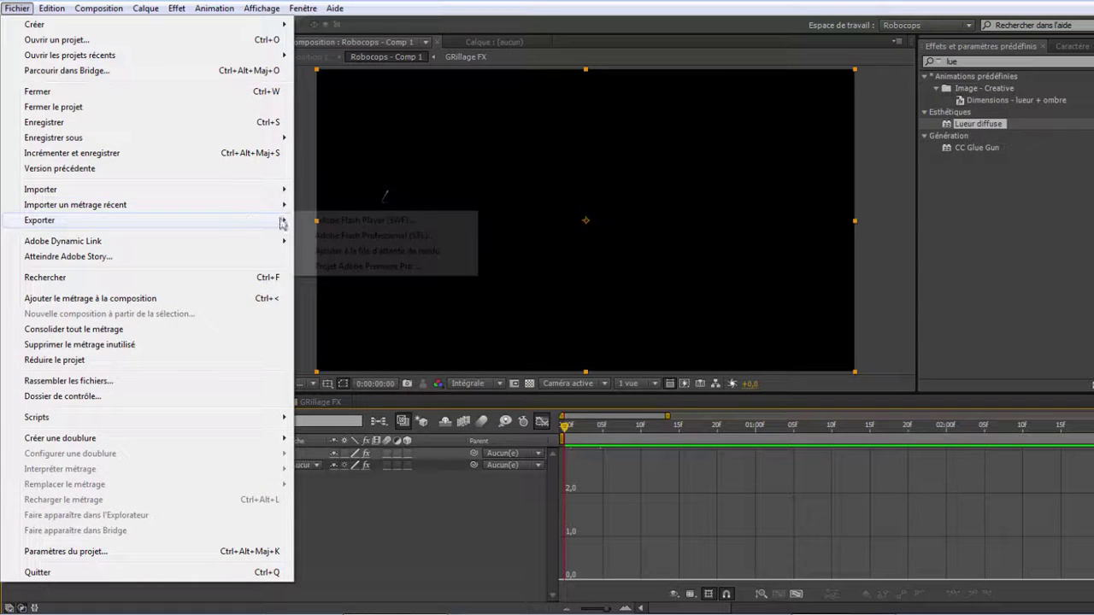
pyautogui.click(462, 254)
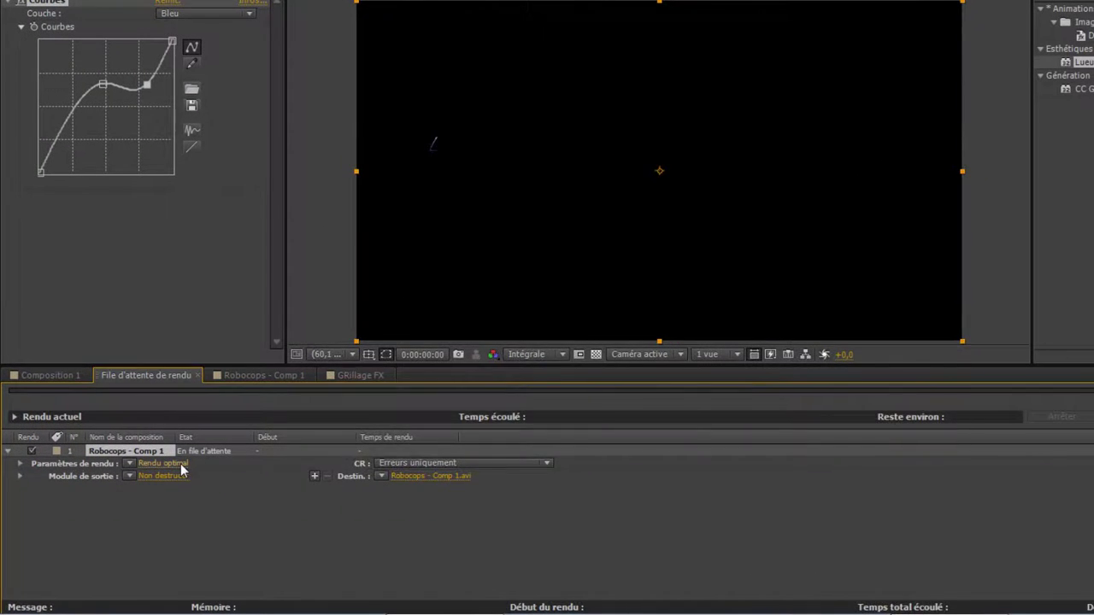
pyautogui.click(145, 480)
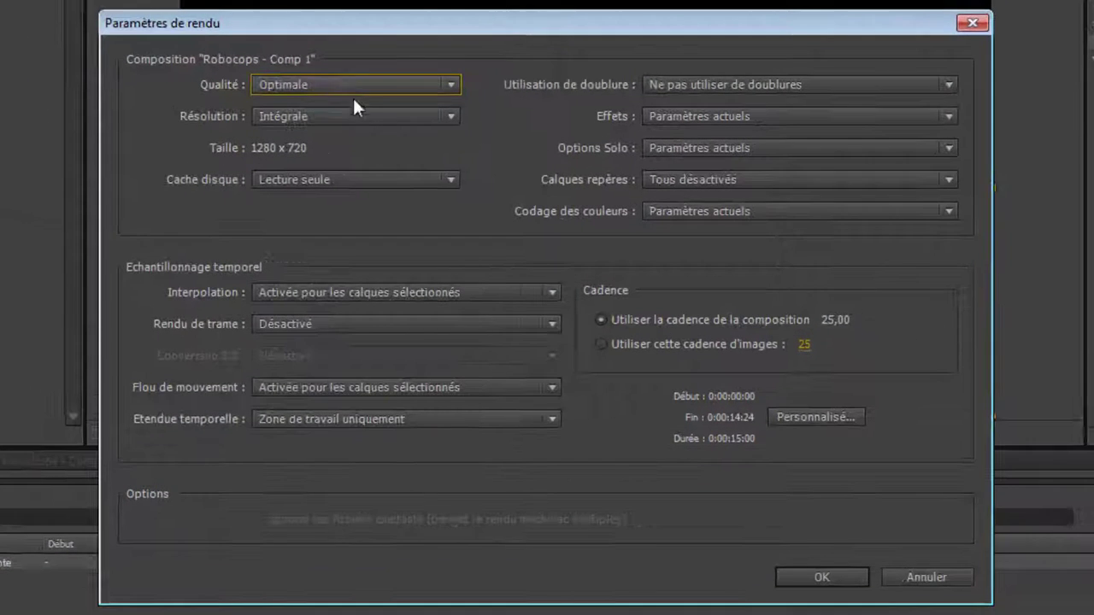
pyautogui.click(793, 576)
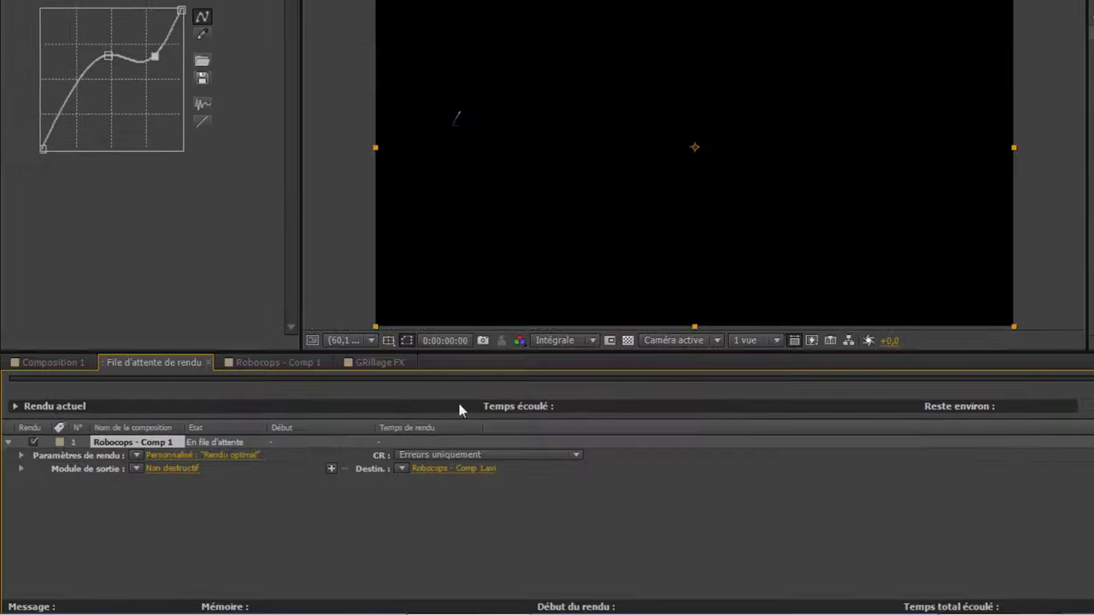
# Set the output module's format to QuickTime, keeping the Animation codec at quality 100
pyautogui.click(183, 468)
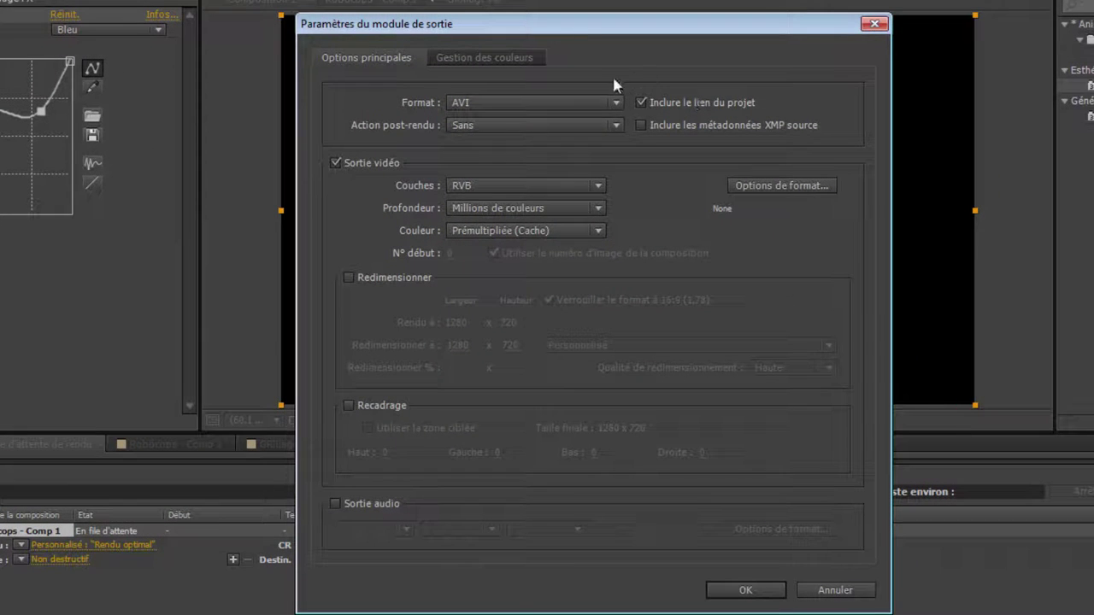
pyautogui.click(619, 101)
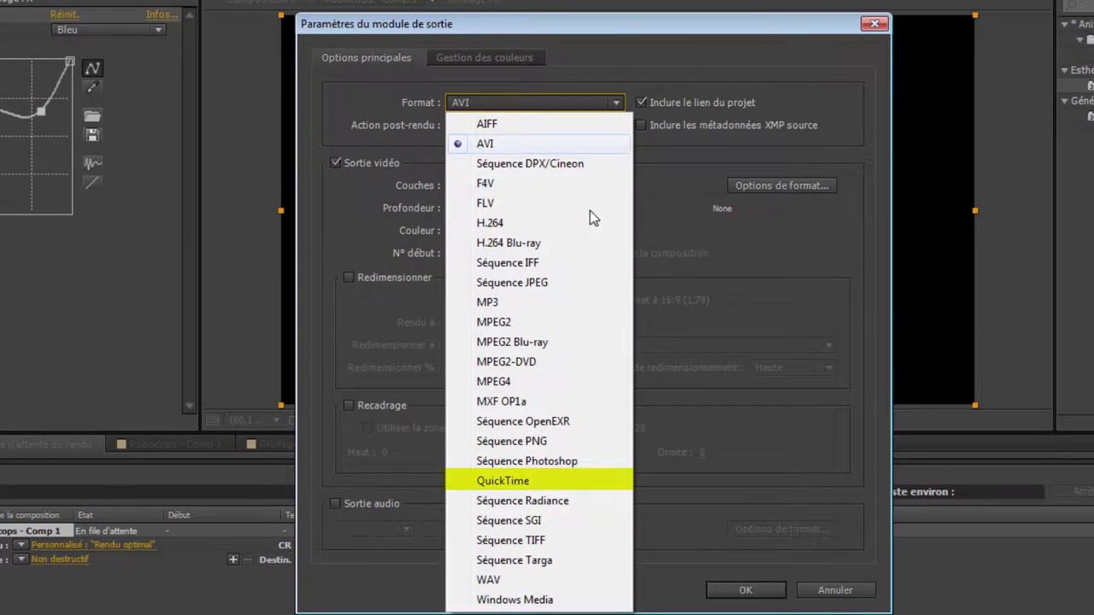
pyautogui.click(549, 483)
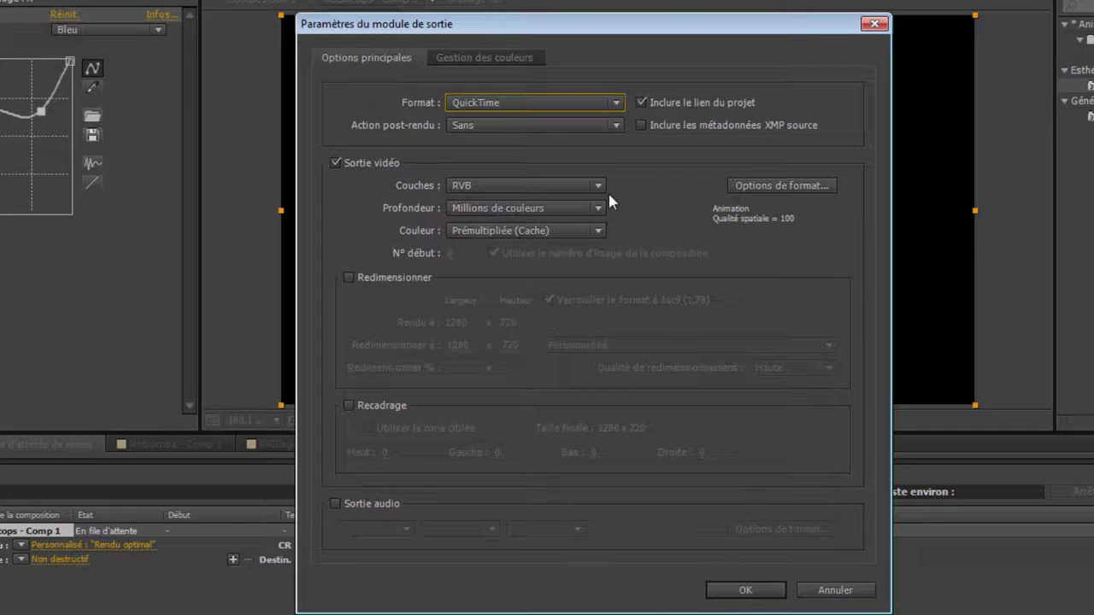
pyautogui.click(800, 188)
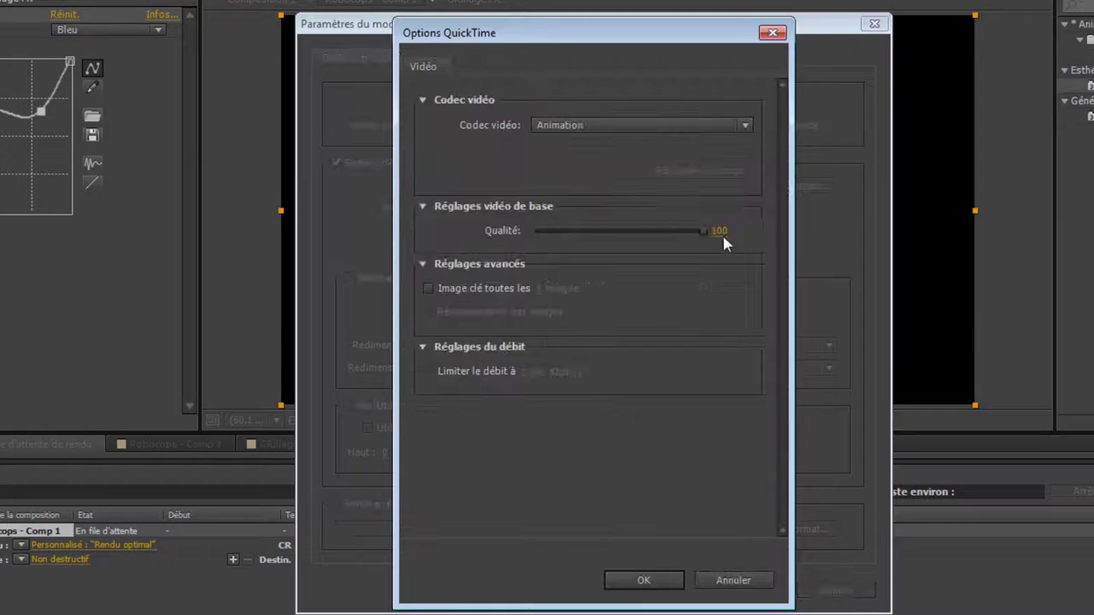
pyautogui.click(641, 575)
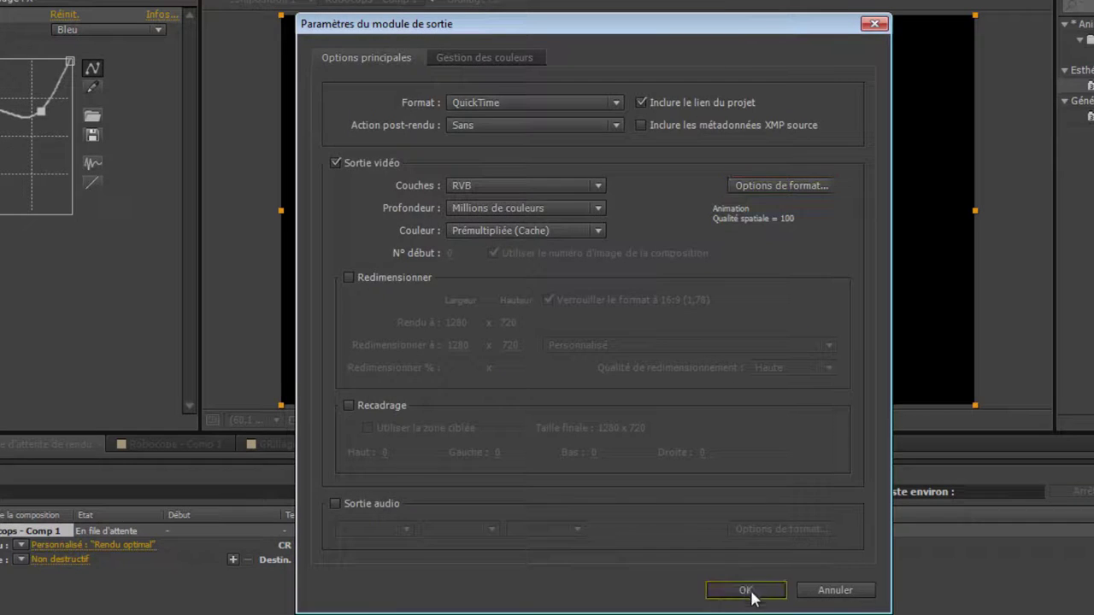
pyautogui.click(745, 590)
# Render the composition to the Bureau folder as Robocops - Comp 1.mov and close the render queue
pyautogui.click(381, 560)
pyautogui.click(96, 113)
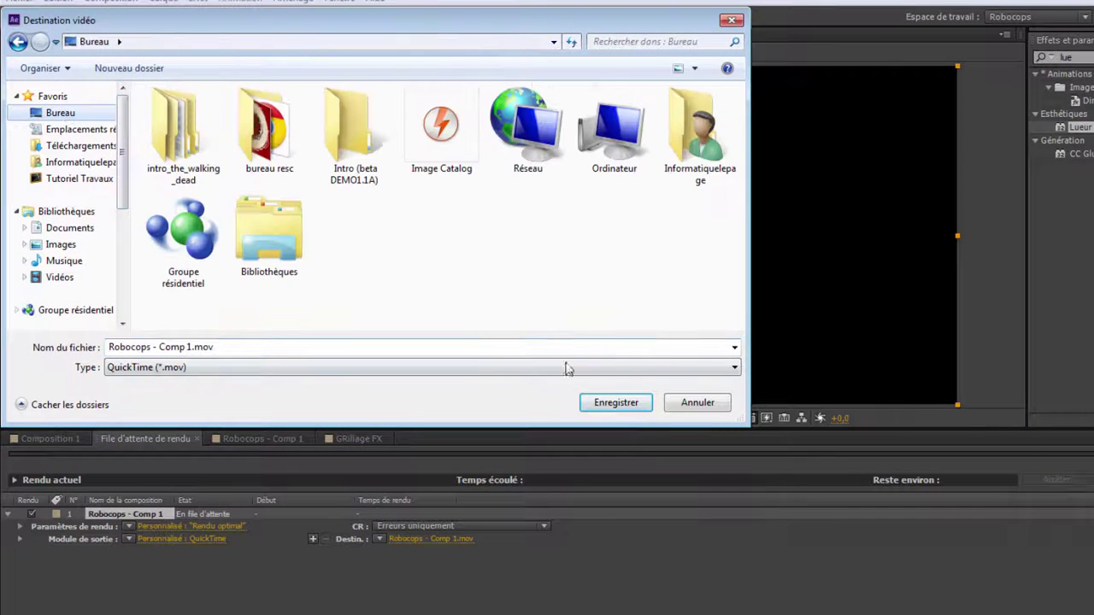
pyautogui.click(614, 403)
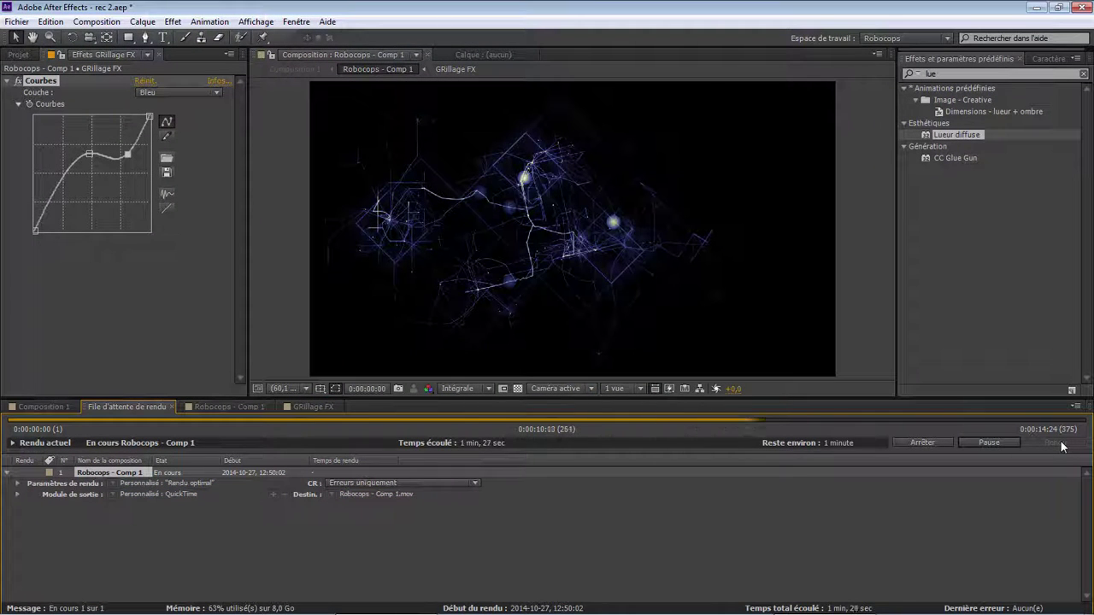
pyautogui.click(171, 407)
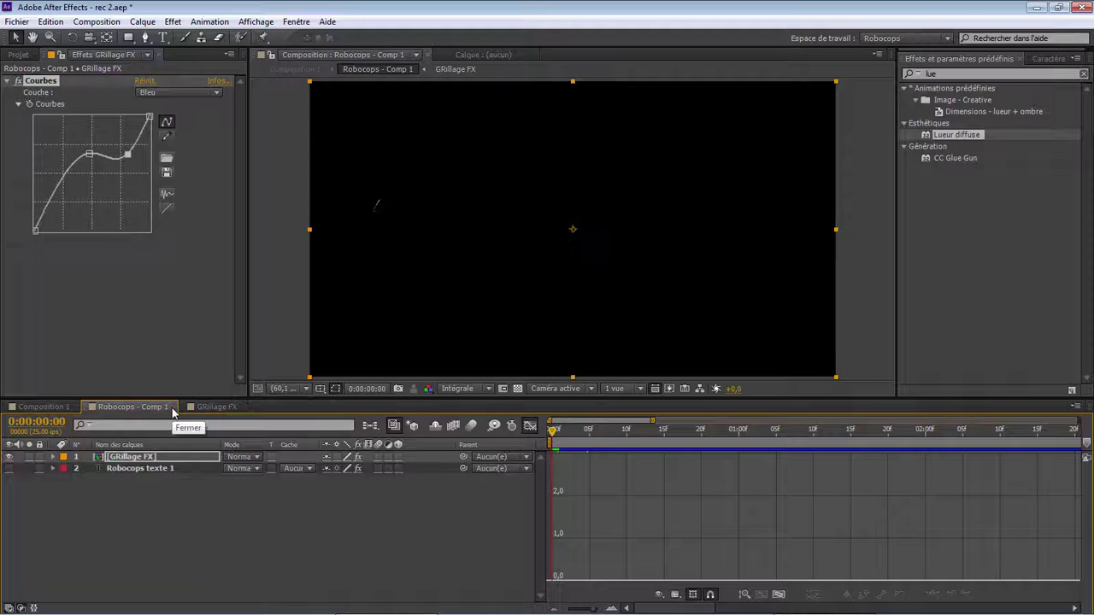
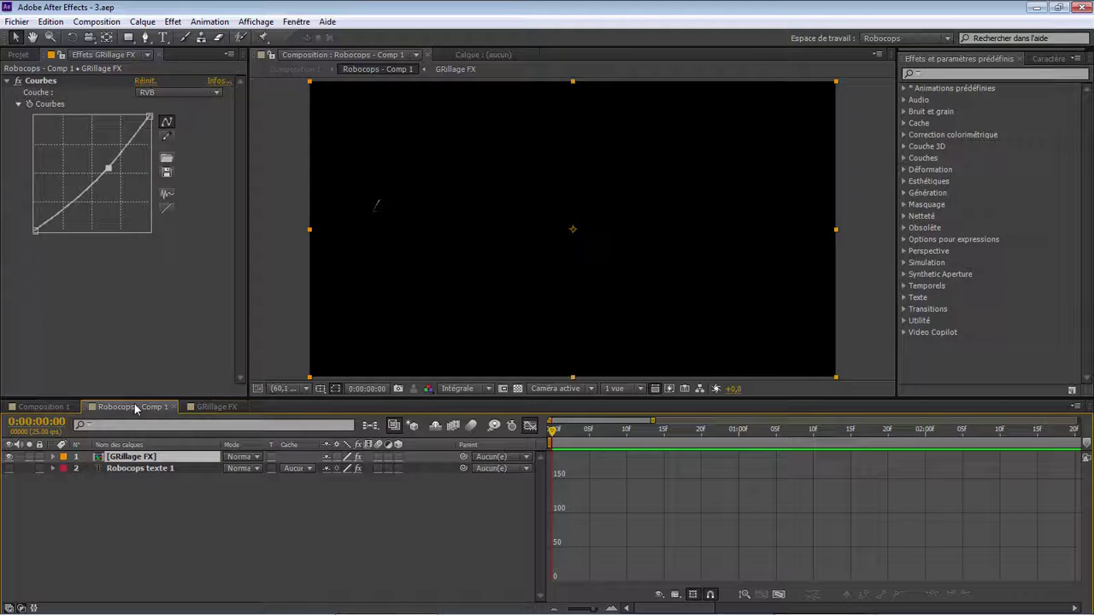
# Show Robocops texte 1 instead of GRillage FX and precompose the text layer as "texte 3d 1", opening the new composition
pyautogui.click(8, 469)
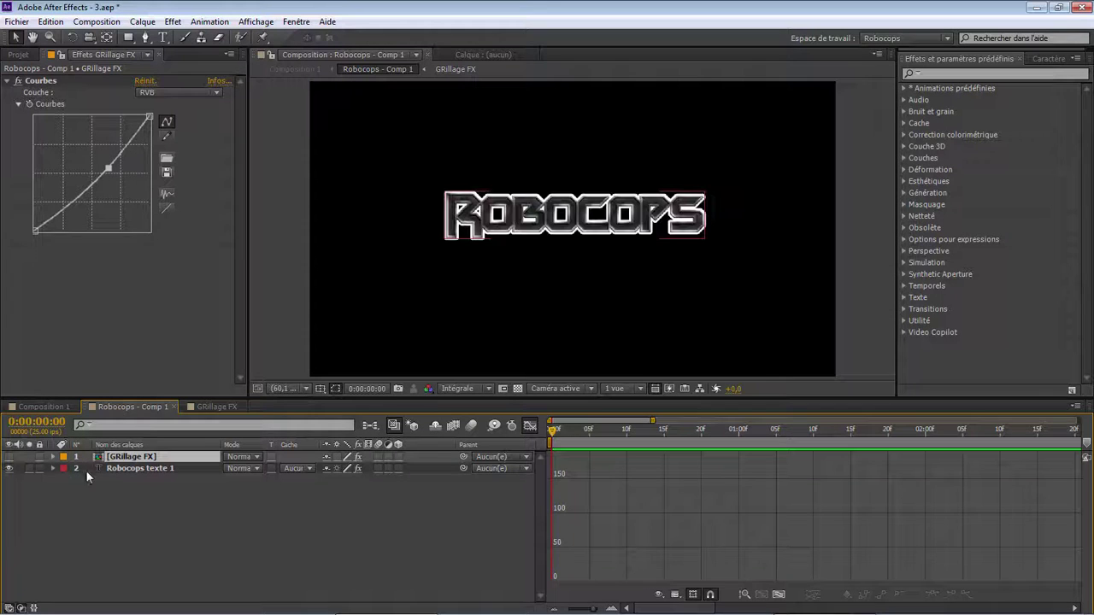
pyautogui.click(117, 469)
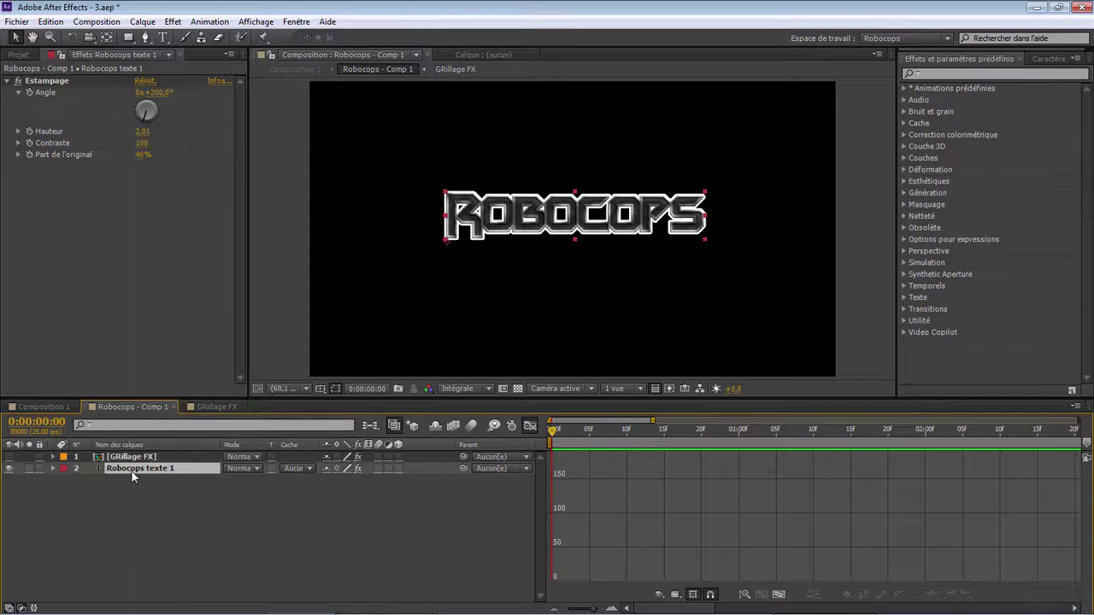
pyautogui.rightClick(131, 469)
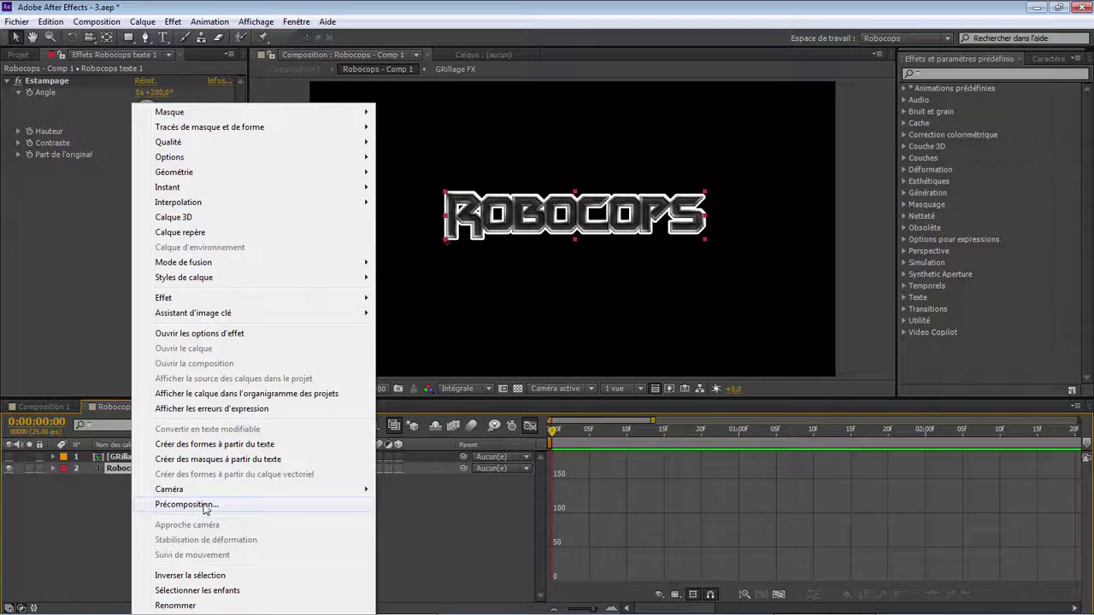
pyautogui.click(205, 509)
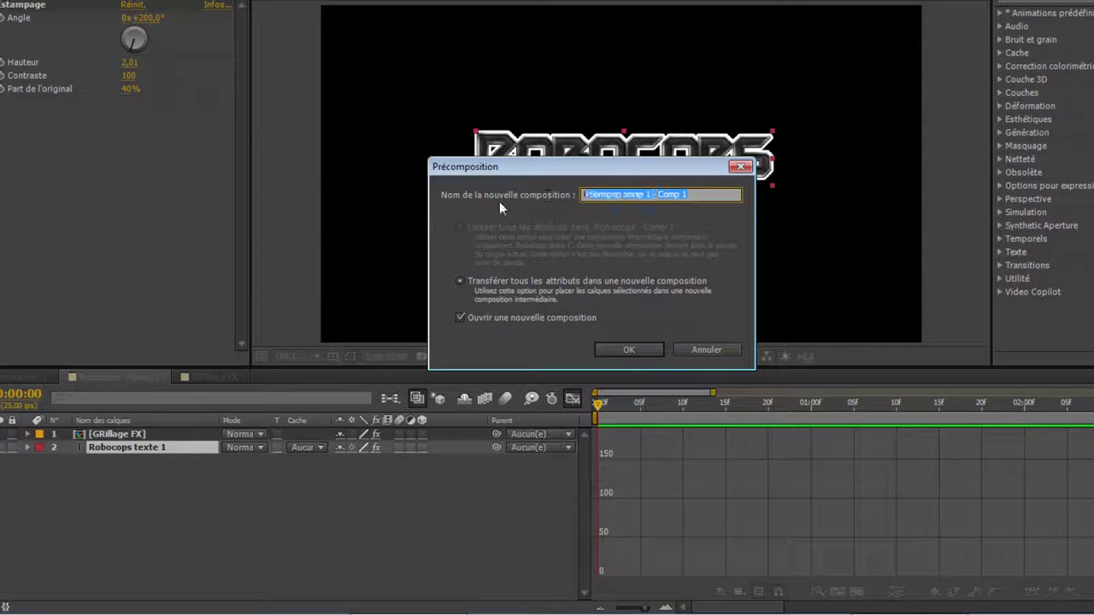
pyautogui.write('texte 3')
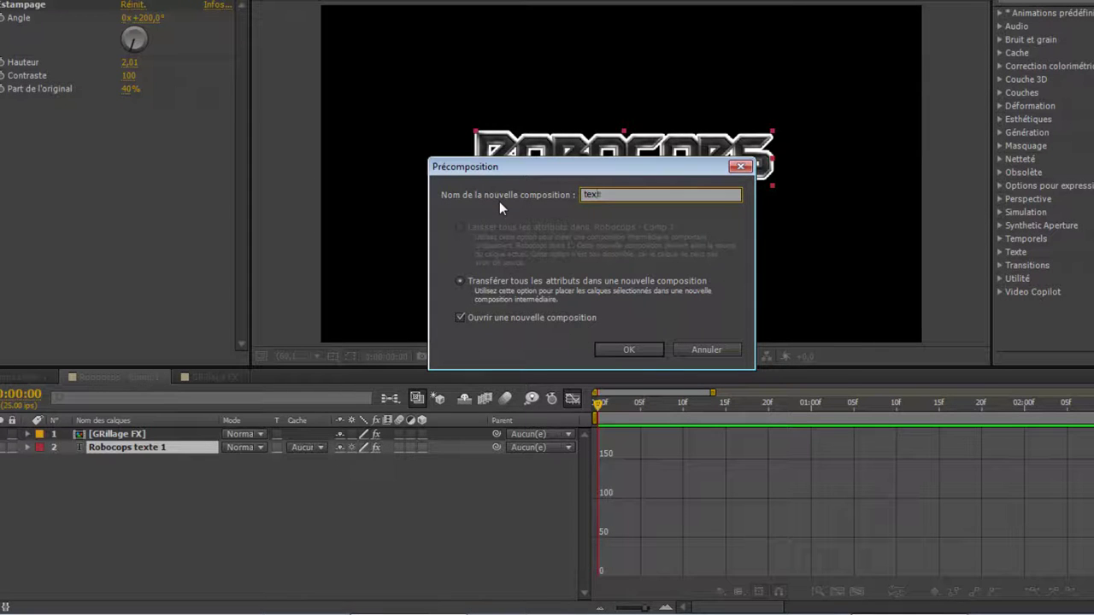
pyautogui.write('d 1')
pyautogui.click(637, 352)
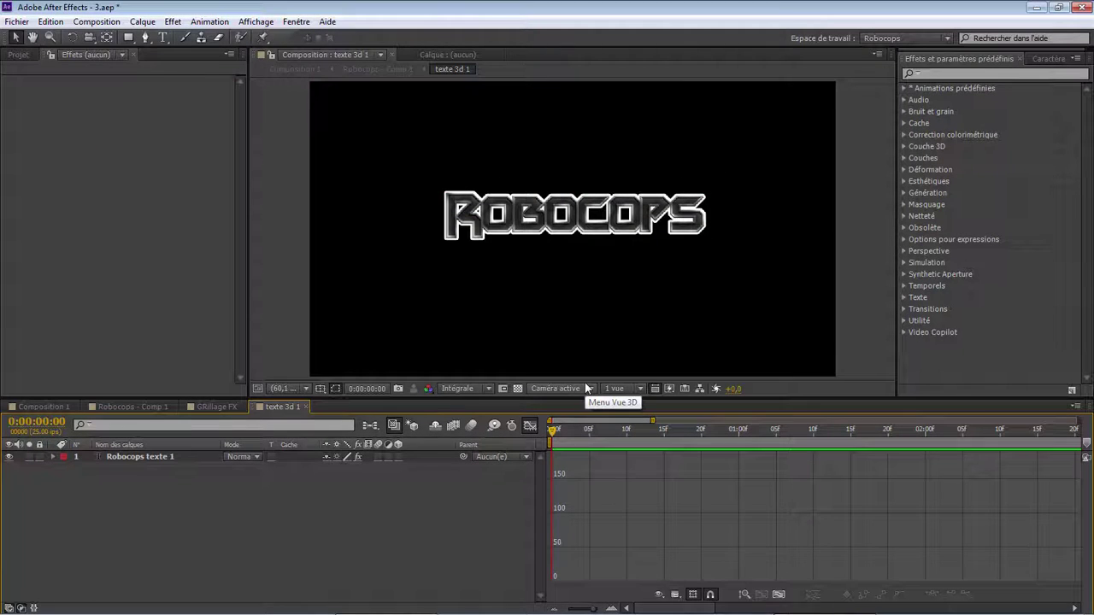
# Close the texte 3d 1 composition and select the texte 3d 1 layer in the Robocops - Comp 1 composition
pyautogui.click(306, 407)
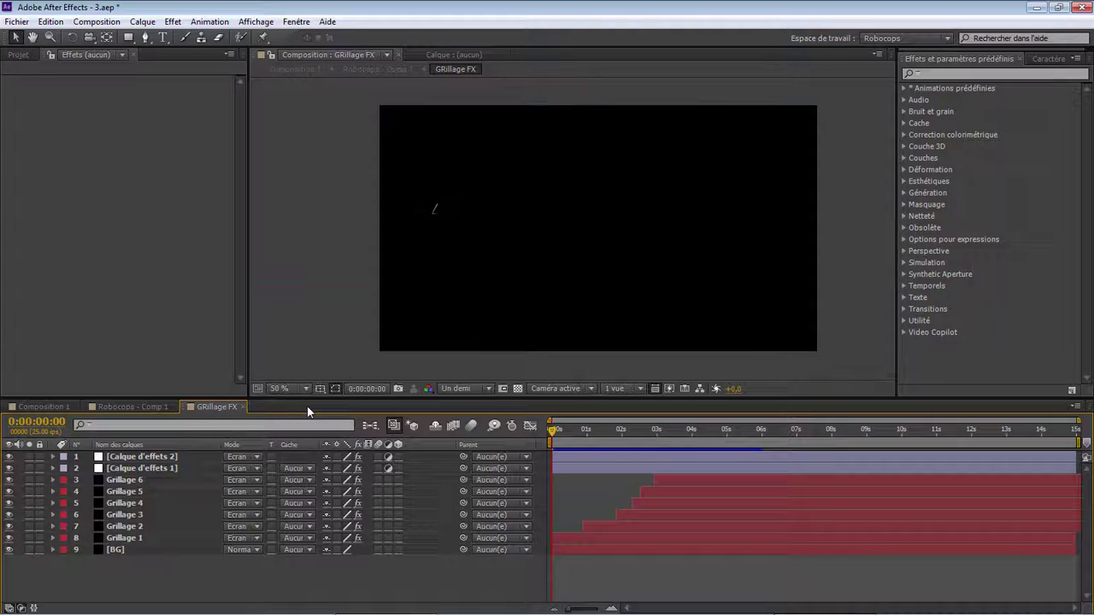
pyautogui.click(161, 409)
pyautogui.click(151, 482)
pyautogui.click(139, 472)
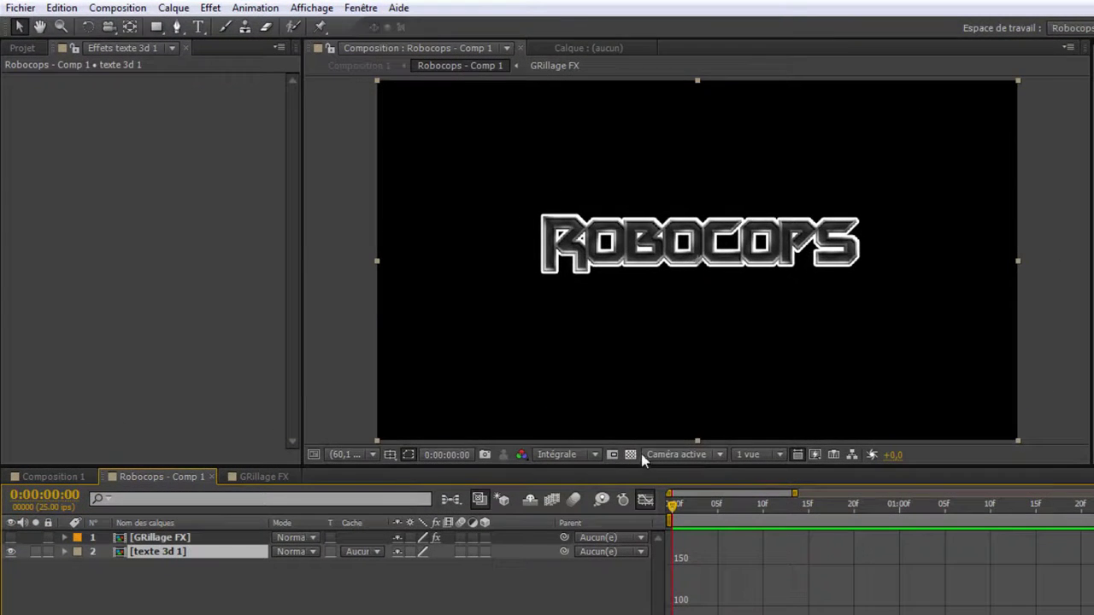
# Examine the text's background with the transparency grid, and switch the grid off again
pyautogui.click(517, 388)
pyautogui.click(635, 457)
pyautogui.click(635, 457)
pyautogui.click(635, 457)
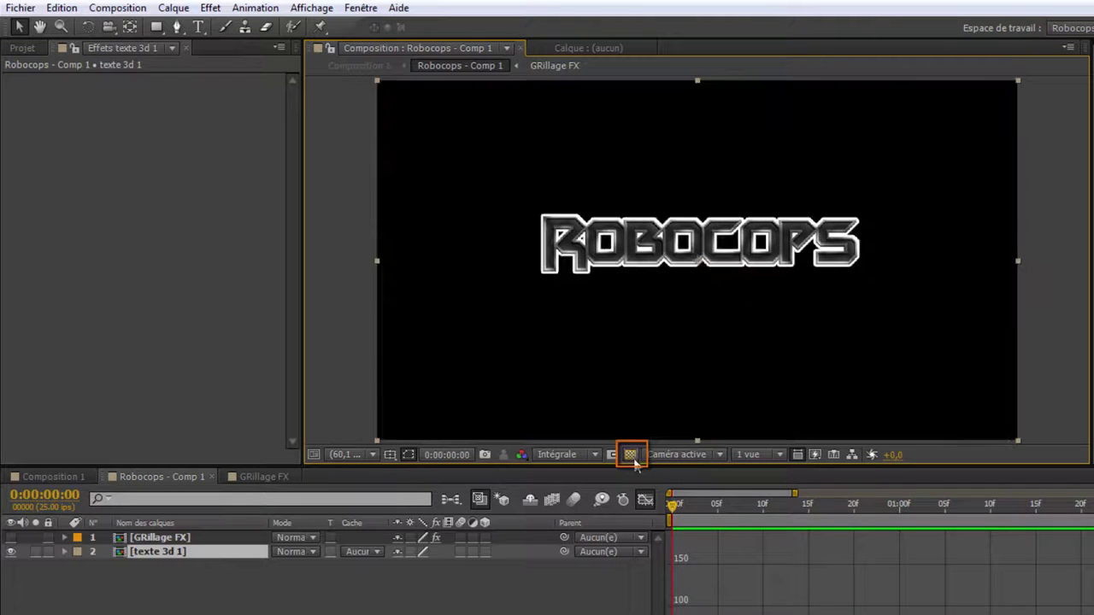
pyautogui.moveTo(794, 239); pyautogui.dragTo(647, 191)
pyautogui.scroll(1, 399, 272)
pyautogui.moveTo(448, 278); pyautogui.dragTo(635, 338)
pyautogui.click(631, 457)
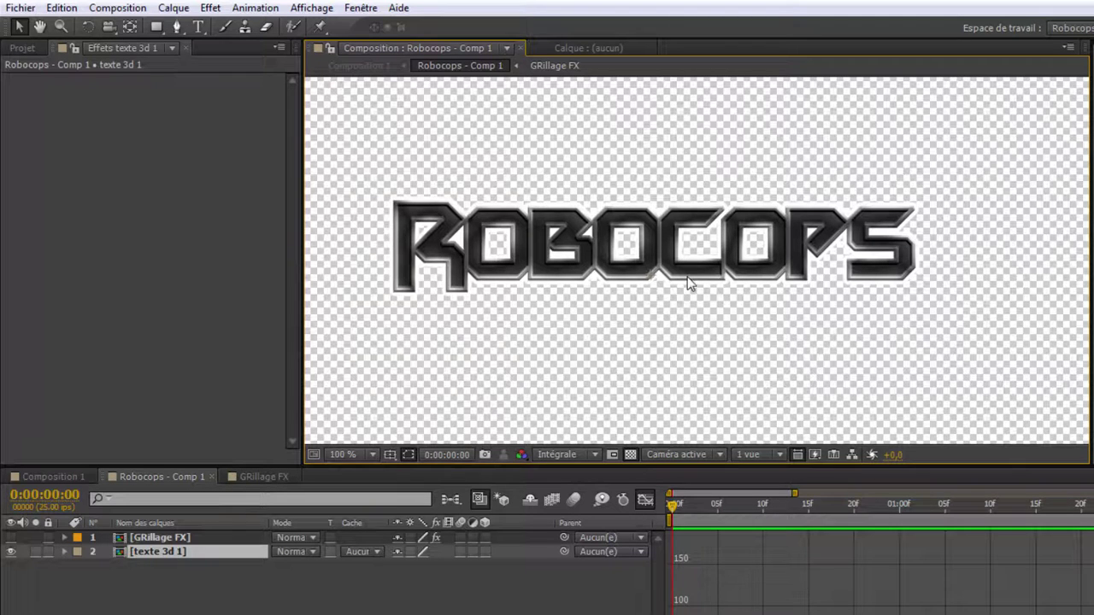
pyautogui.click(630, 454)
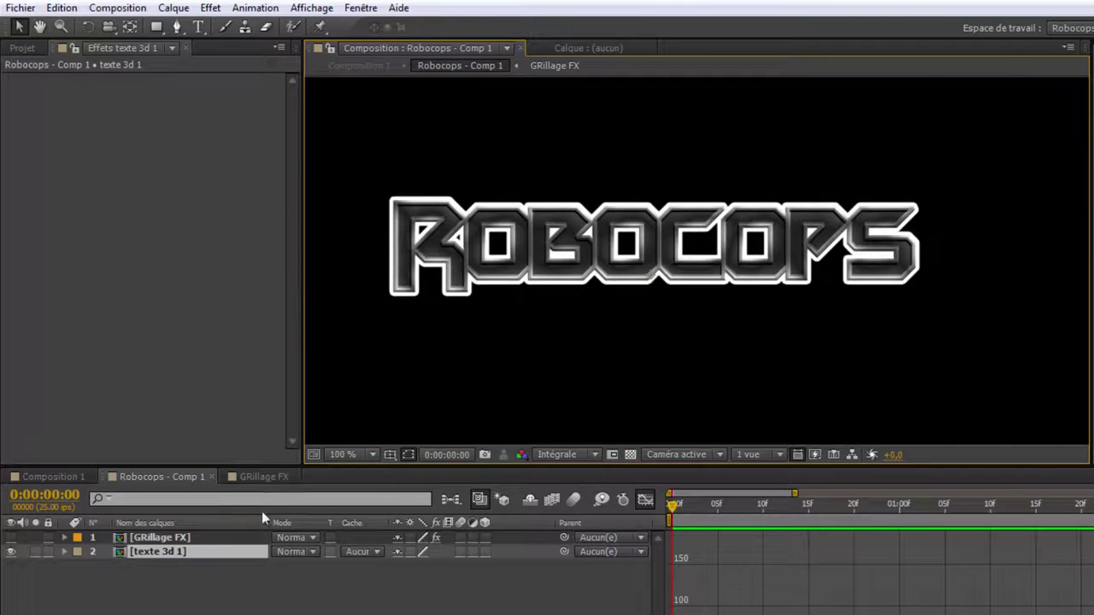
# Copy the Eclairs élaborés effect from the Grillage 1 layer in the GRillage FX composition
pyautogui.click(256, 477)
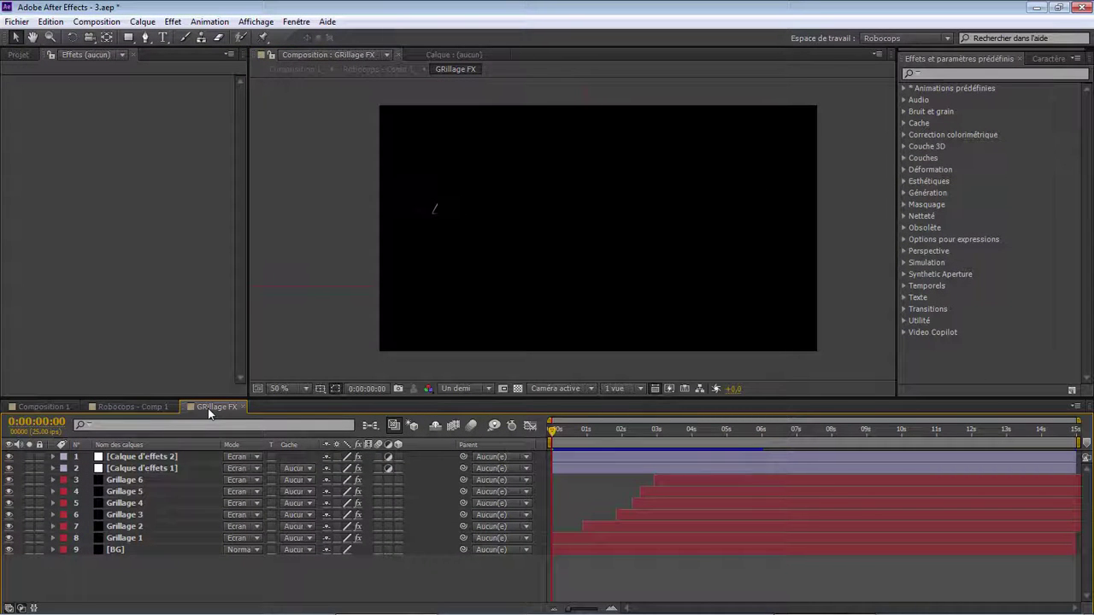
pyautogui.click(166, 537)
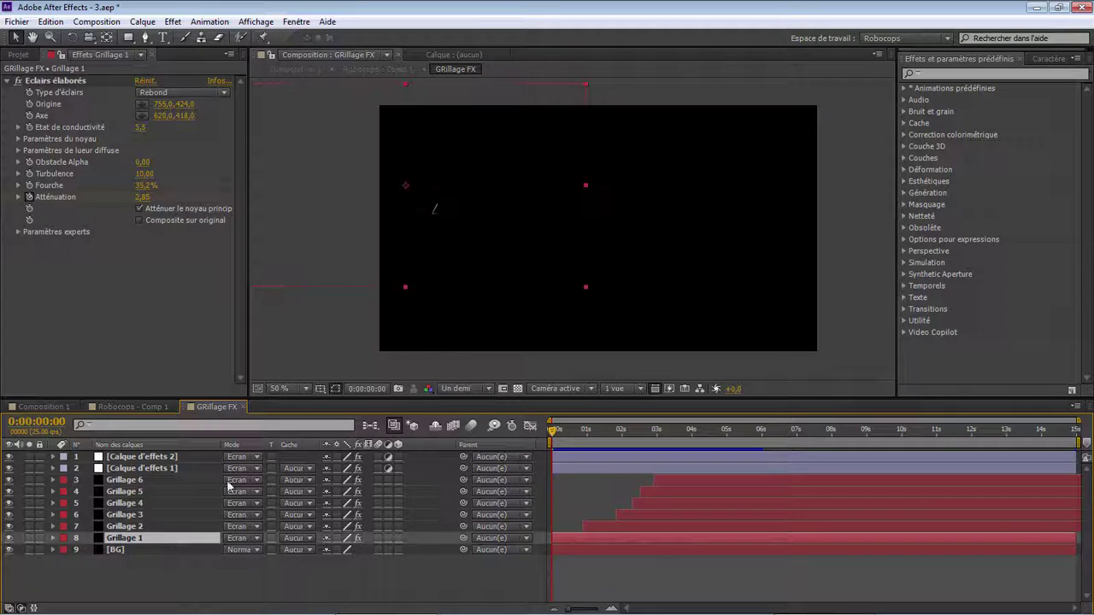
pyautogui.click(93, 81)
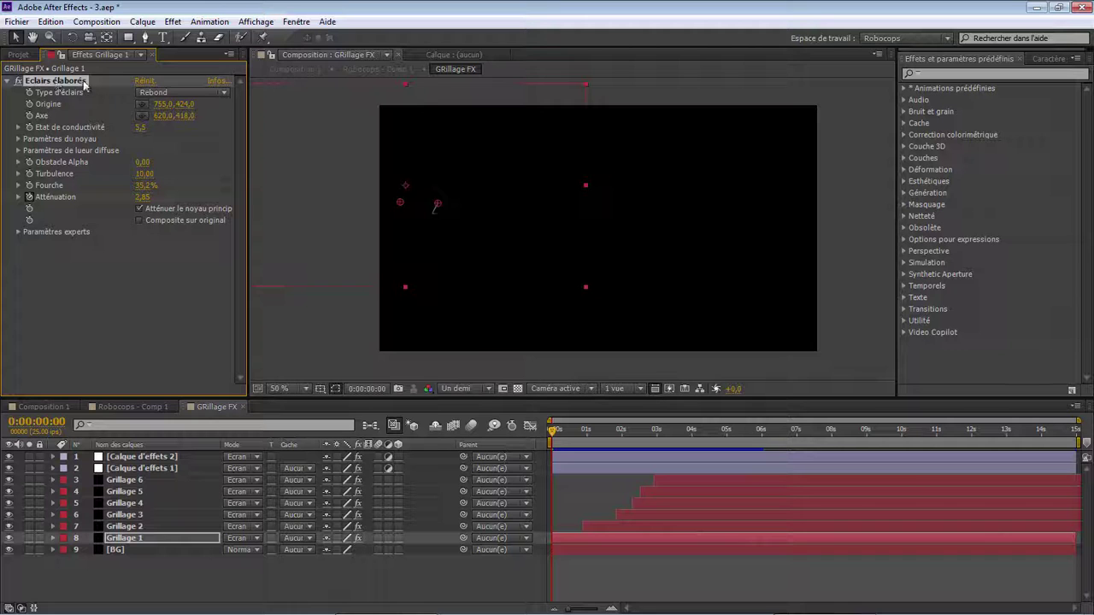
pyautogui.hotkey('ctrl', 'c')
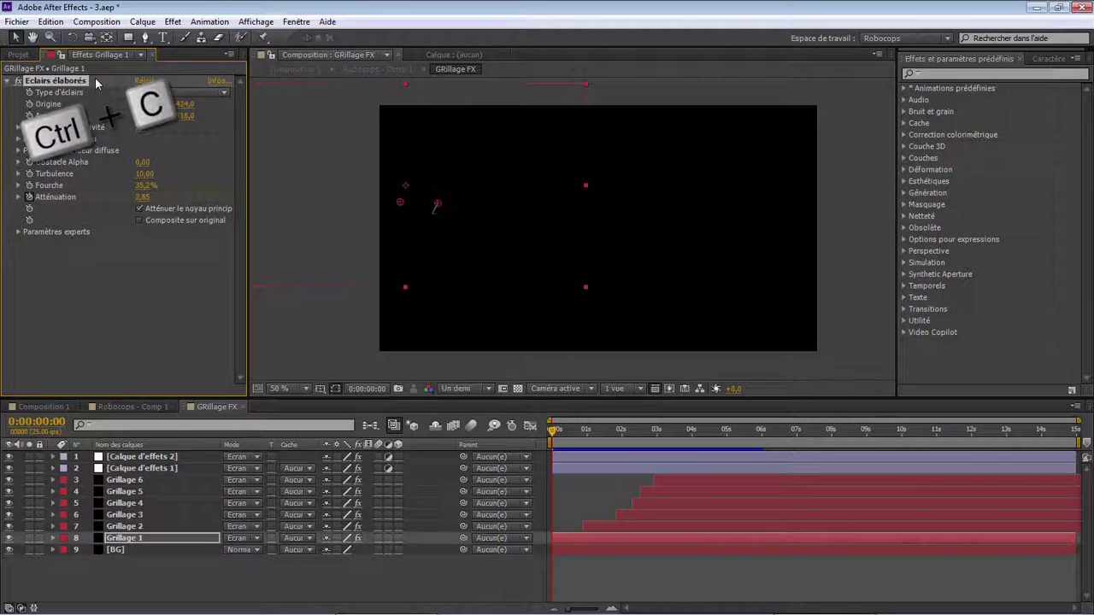
pyautogui.click(51, 22)
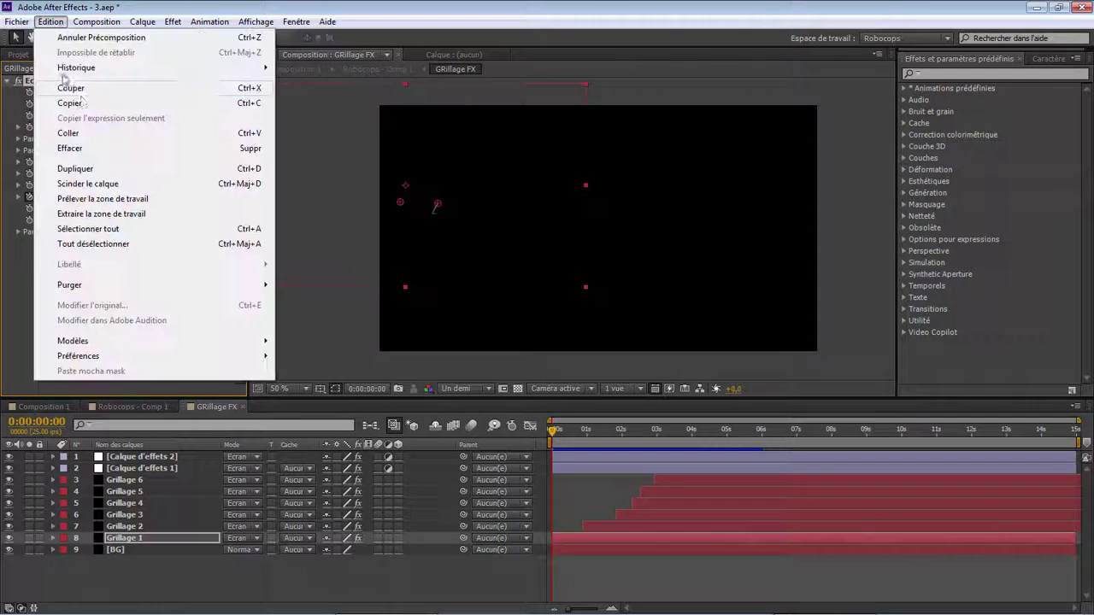
pyautogui.click(227, 103)
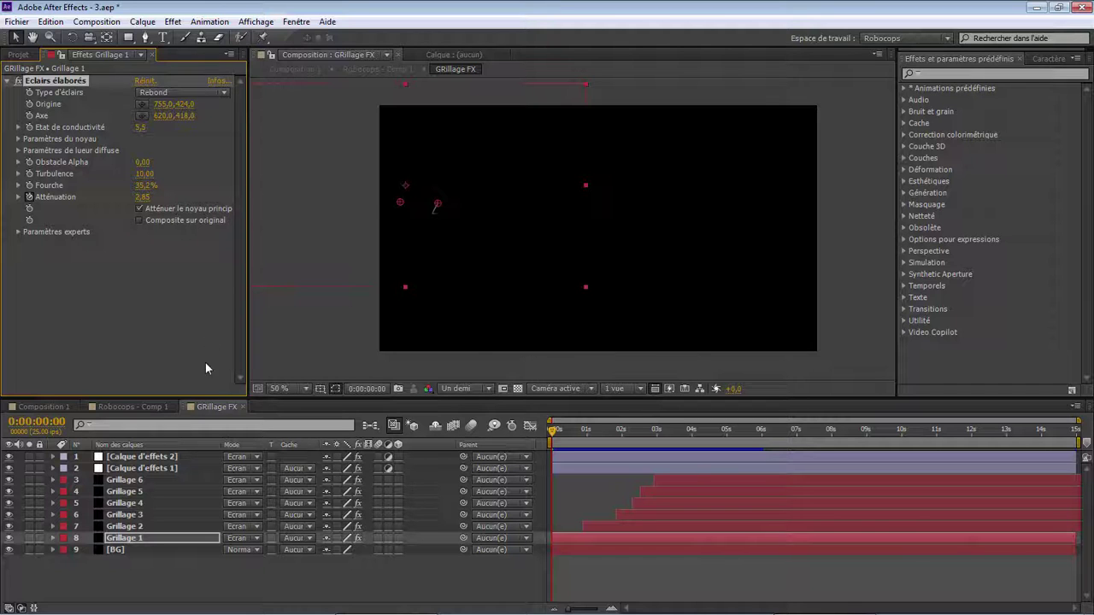
# Paste the copied Eclairs élaborés effect onto the texte 3d 1 layer in Robocops - Comp 1
pyautogui.click(137, 407)
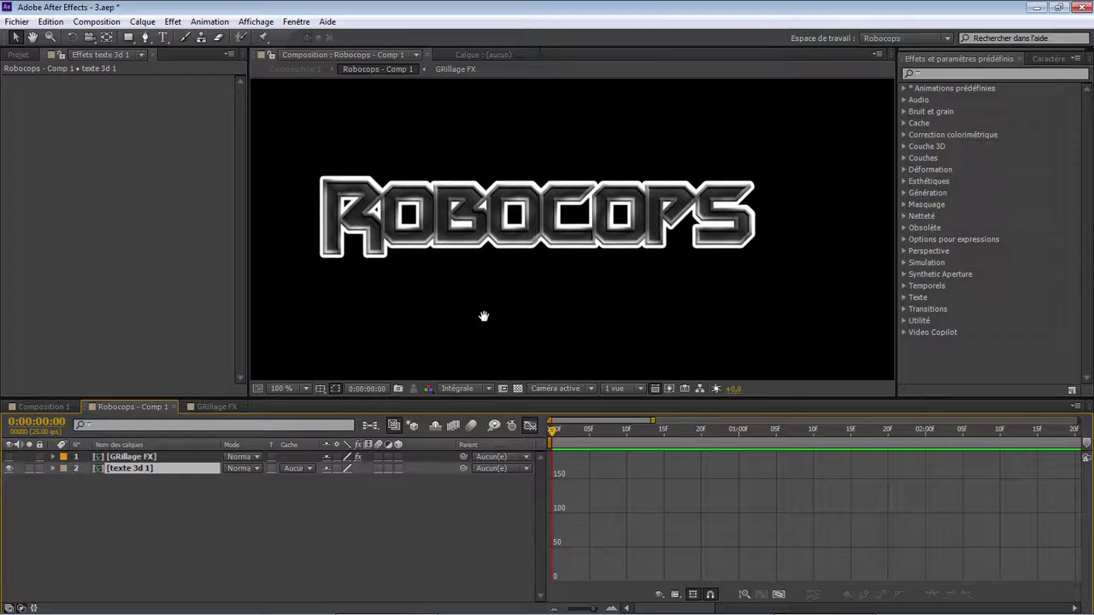
pyautogui.moveTo(484, 317); pyautogui.dragTo(529, 323)
pyautogui.click(184, 468)
pyautogui.click(168, 462)
pyautogui.click(158, 469)
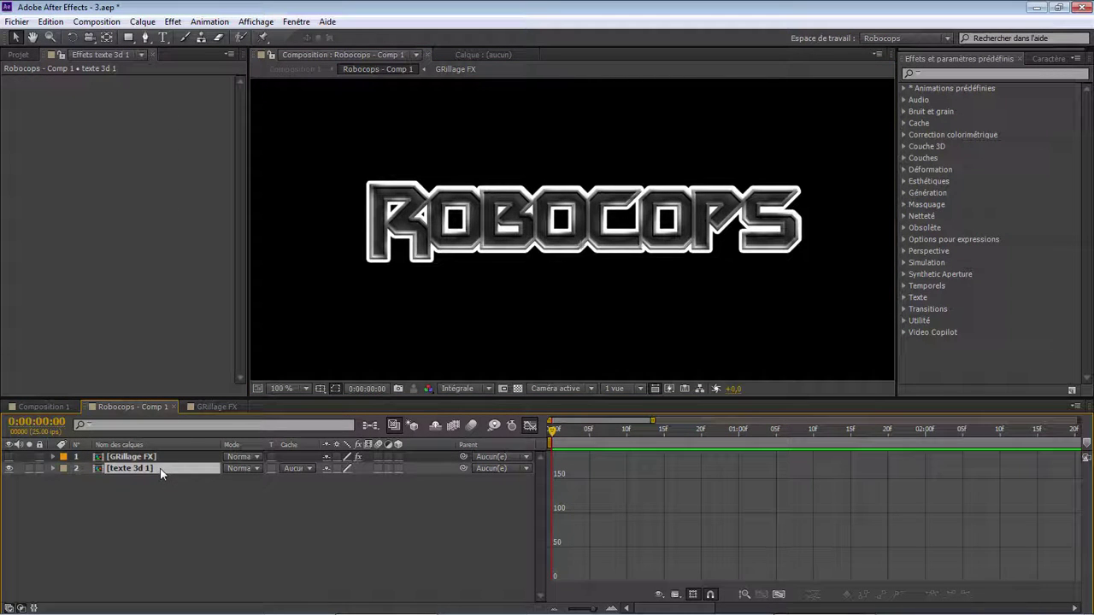
pyautogui.click(111, 126)
pyautogui.hotkey('ctrl', 'v')
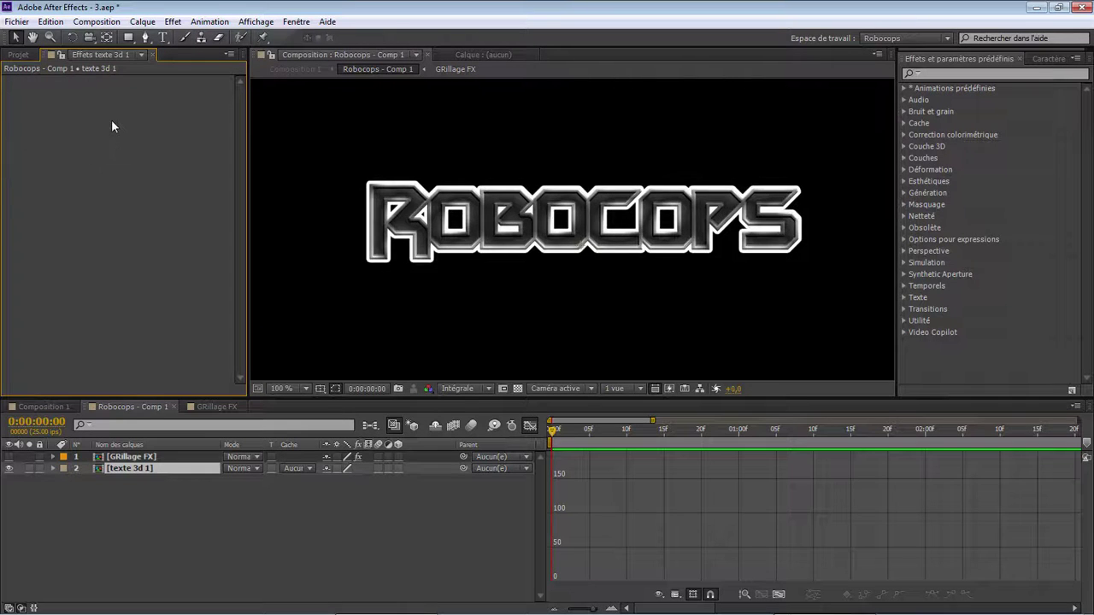
pyautogui.hotkey('ctrl', 'v')
pyautogui.scroll(-1, 596, 179)
# Remove the Atténuation keyframes at 0:00:01:19, return to the start of the timeline and enable Composite sur original
pyautogui.moveTo(551, 436); pyautogui.dragTo(878, 459)
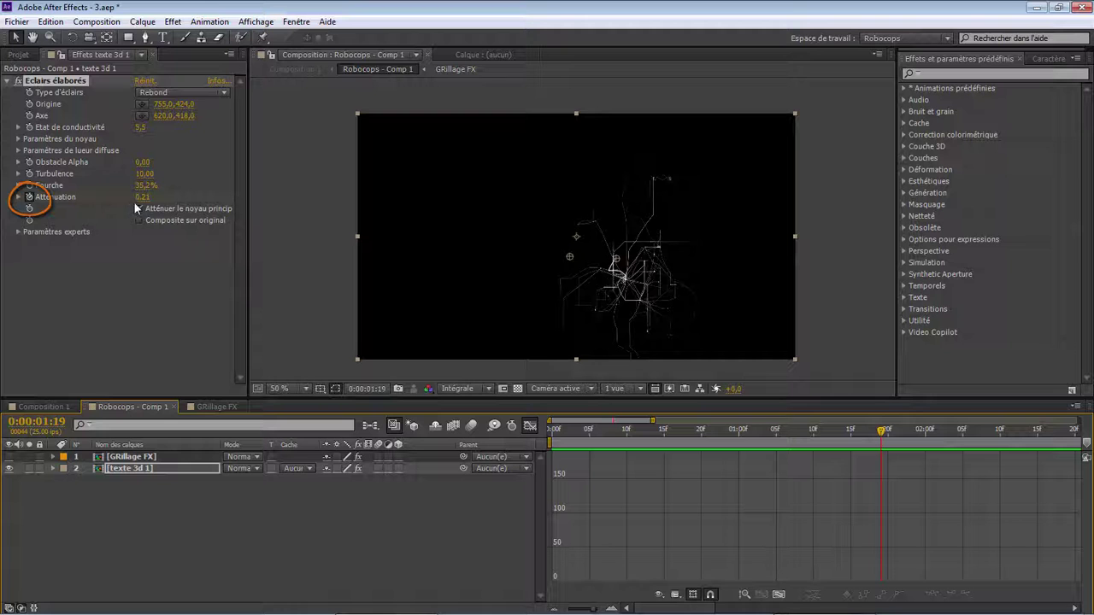
pyautogui.click(29, 198)
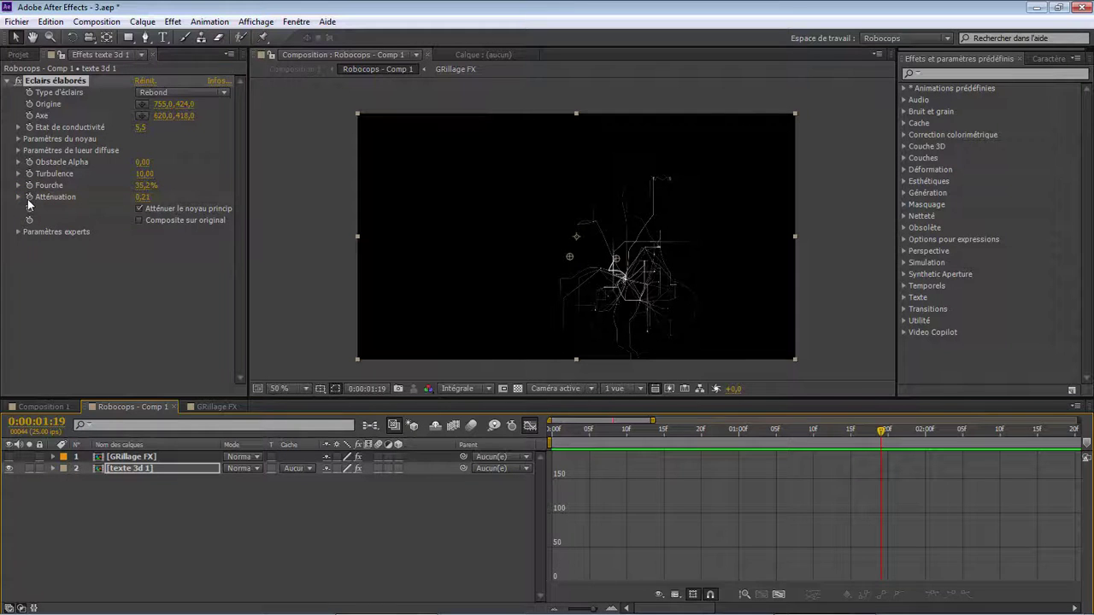
pyautogui.moveTo(871, 441); pyautogui.dragTo(532, 459)
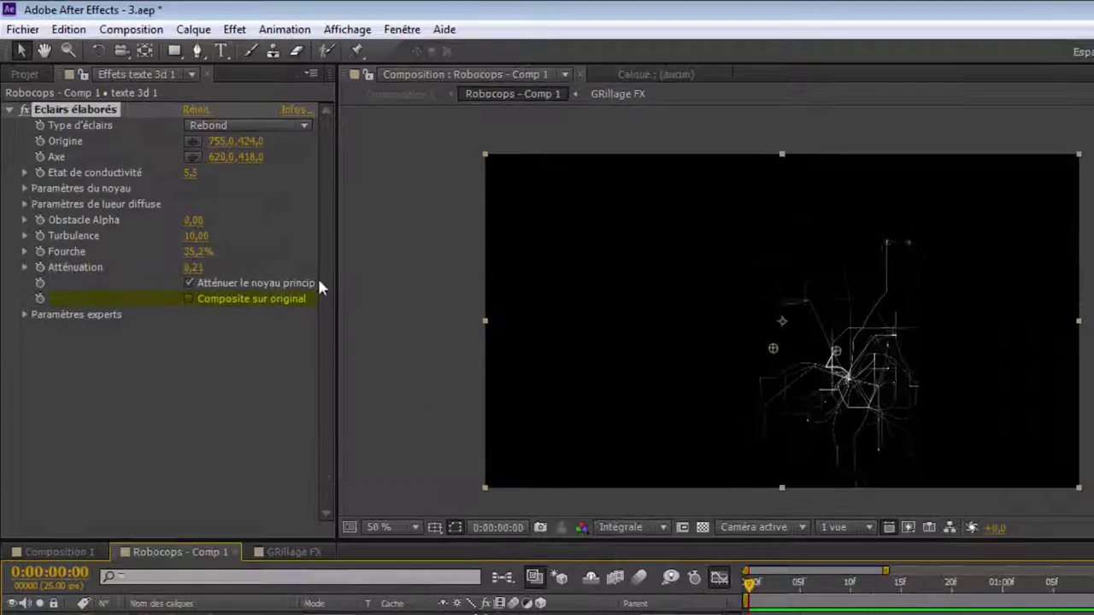
pyautogui.click(190, 299)
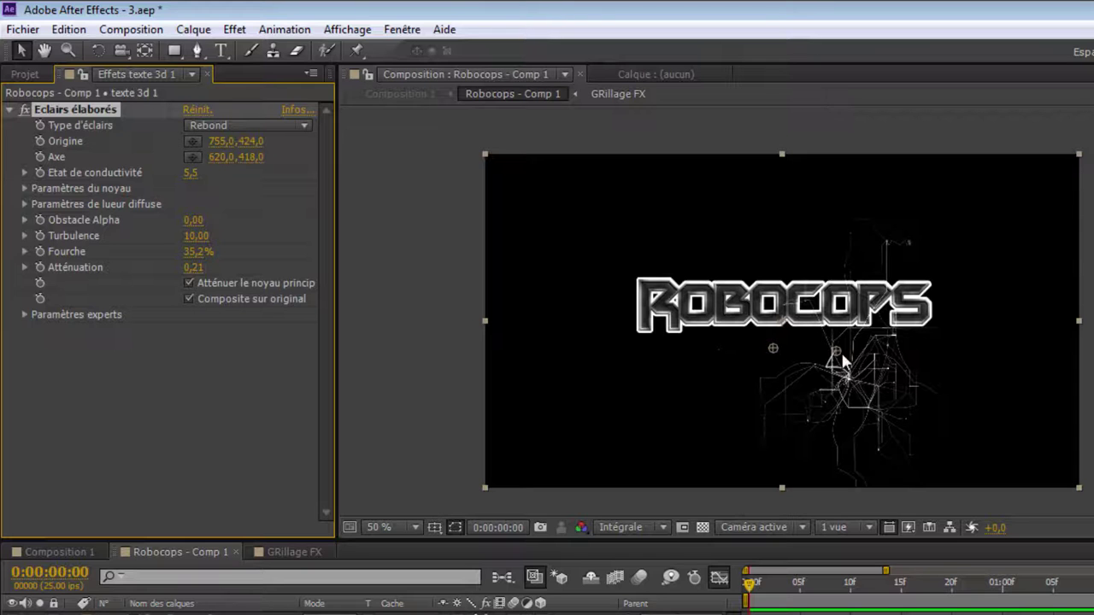
# Move the lightning's Origine onto the letter B at about 533,0, 356,5 and set Obstacle Alpha to 1,40
pyautogui.moveTo(835, 352); pyautogui.dragTo(773, 315)
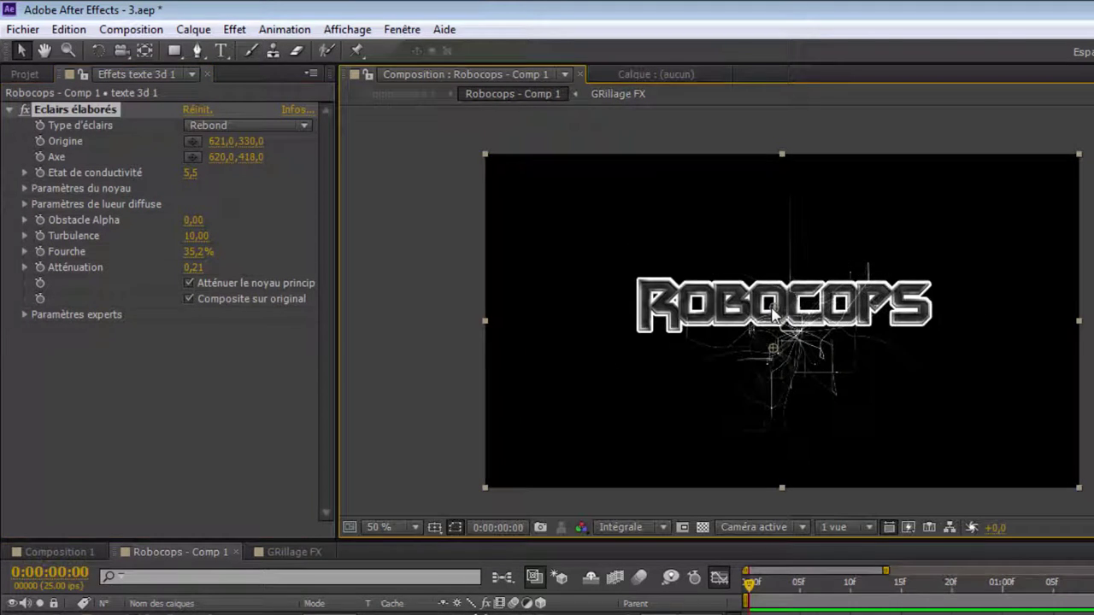
pyautogui.scroll(2, 773, 314)
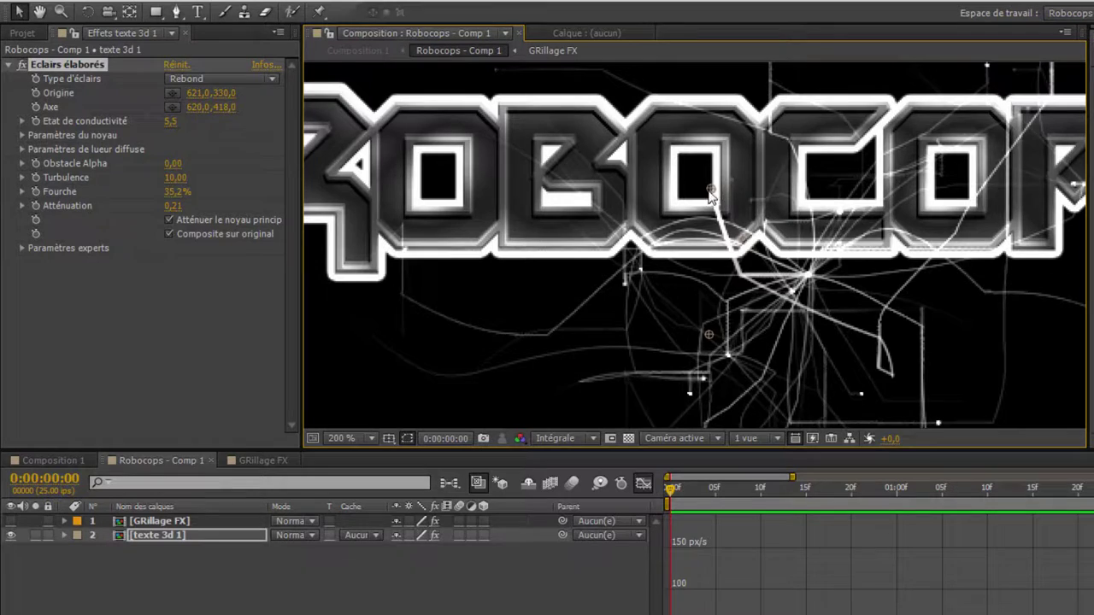
pyautogui.moveTo(709, 193); pyautogui.dragTo(501, 220)
pyautogui.moveTo(453, 248); pyautogui.dragTo(564, 240)
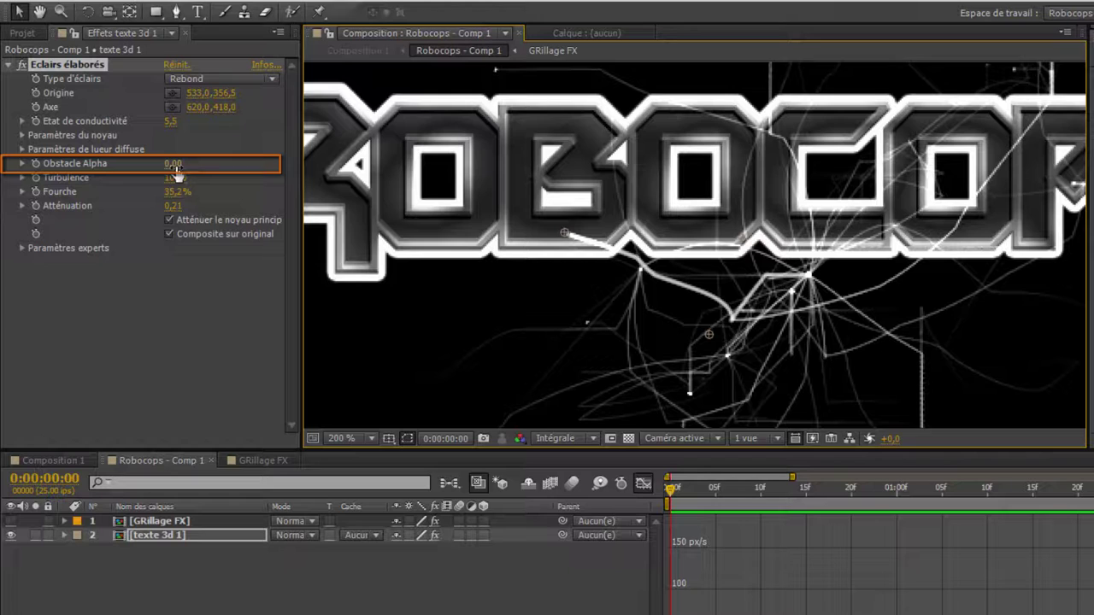
pyautogui.moveTo(176, 165); pyautogui.dragTo(217, 193)
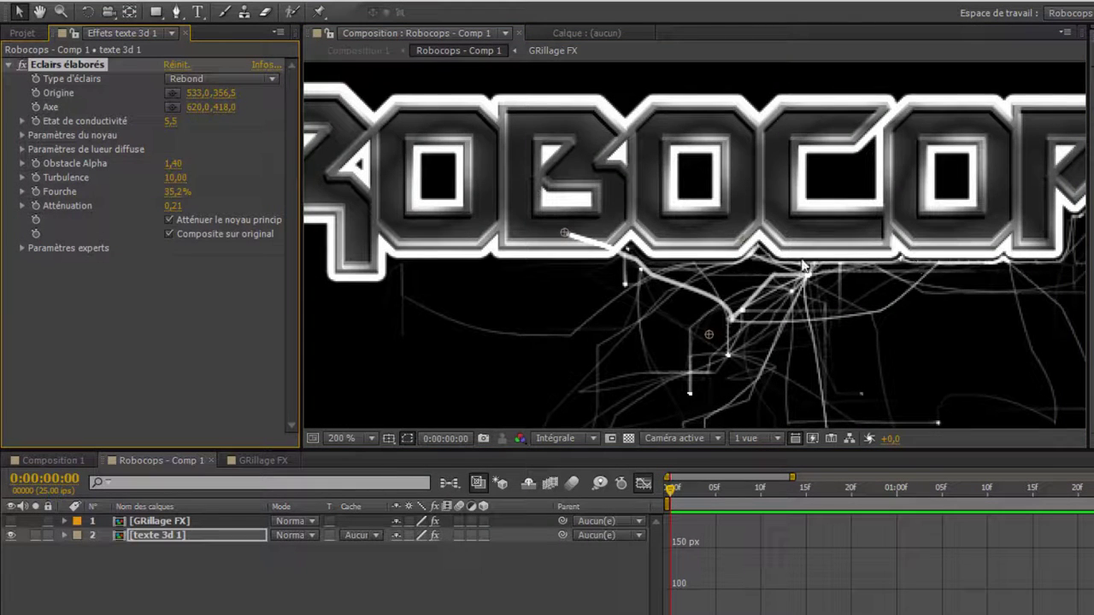
# Reposition the lightning under the letter R, with Origine at about 380,0, 364,5 and Axe at about 310,5, 516,0
pyautogui.moveTo(714, 334); pyautogui.dragTo(698, 359)
pyautogui.moveTo(783, 361); pyautogui.dragTo(852, 345)
pyautogui.scroll(-1, 852, 346)
pyautogui.moveTo(776, 295); pyautogui.dragTo(775, 274)
pyautogui.moveTo(633, 246); pyautogui.dragTo(505, 251)
pyautogui.moveTo(777, 276); pyautogui.dragTo(449, 374)
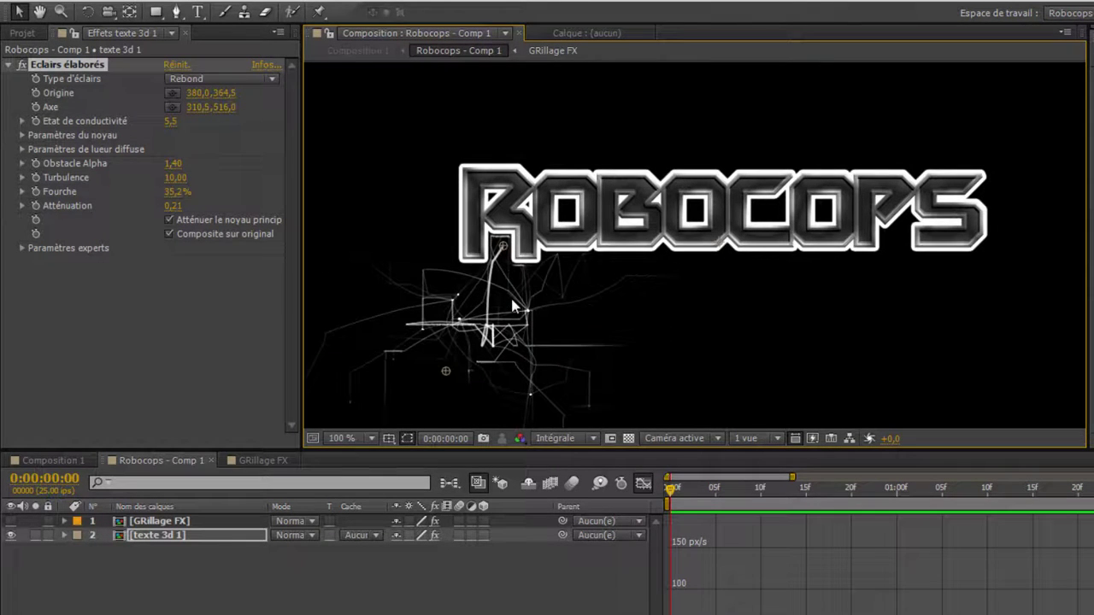
# Duplicate the Eclairs élaborés effect and move the copy's Axe and Origine away from the R, farther along the word
pyautogui.click(89, 61)
pyautogui.hotkey('ctrl', 'd')
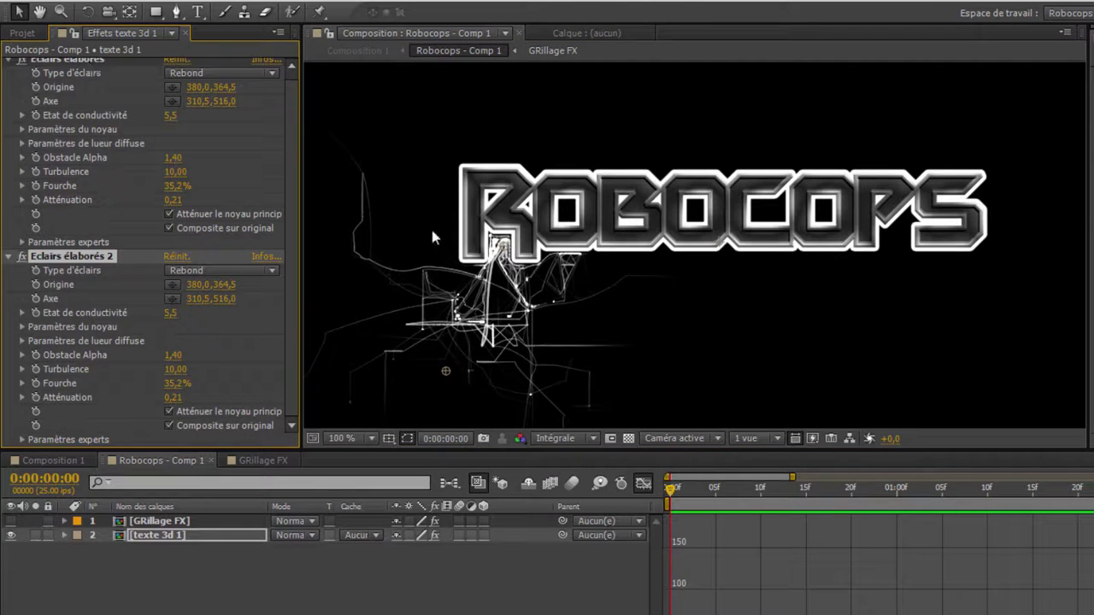
pyautogui.moveTo(445, 372); pyautogui.dragTo(732, 273)
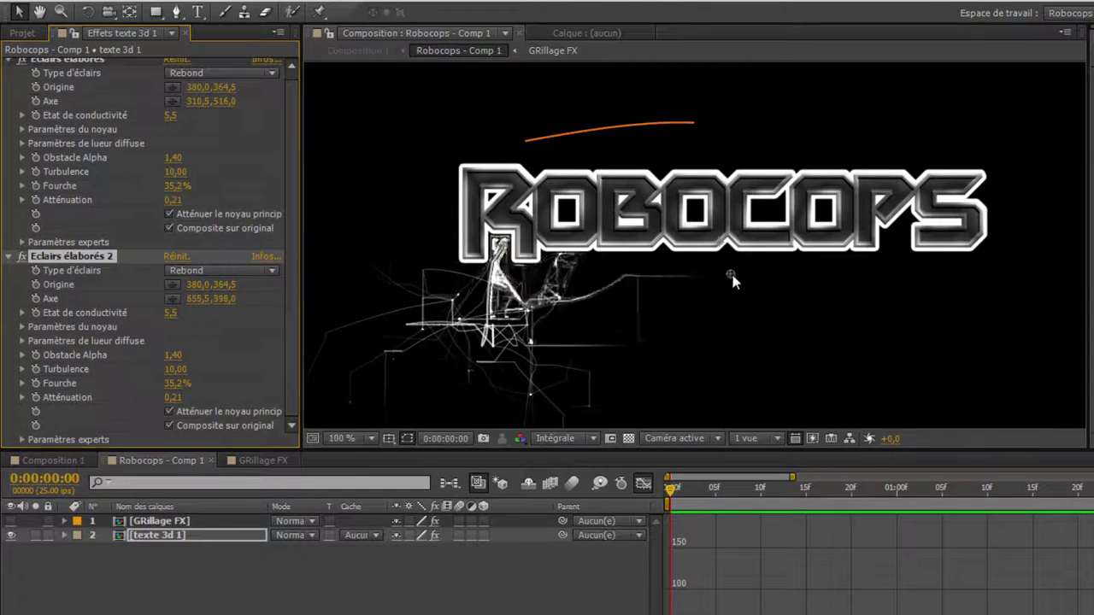
pyautogui.moveTo(496, 244); pyautogui.dragTo(1020, 281)
# Duplicate Eclairs élaborés 2 and place the copy near the final S, Origine about 1001,0, 404,5 and Axe about 1035,5, 340,0
pyautogui.click(61, 254)
pyautogui.hotkey('ctrl', 'd')
pyautogui.moveTo(958, 225); pyautogui.dragTo(799, 262)
pyautogui.scroll(-1, 799, 263)
pyautogui.moveTo(635, 279); pyautogui.dragTo(639, 210)
# Duplicate the lightning twice more for the area above the word, with Origine at about 669,0, 236,5
pyautogui.hotkey('ctrl', 'd')
pyautogui.scroll(2, 642, 205)
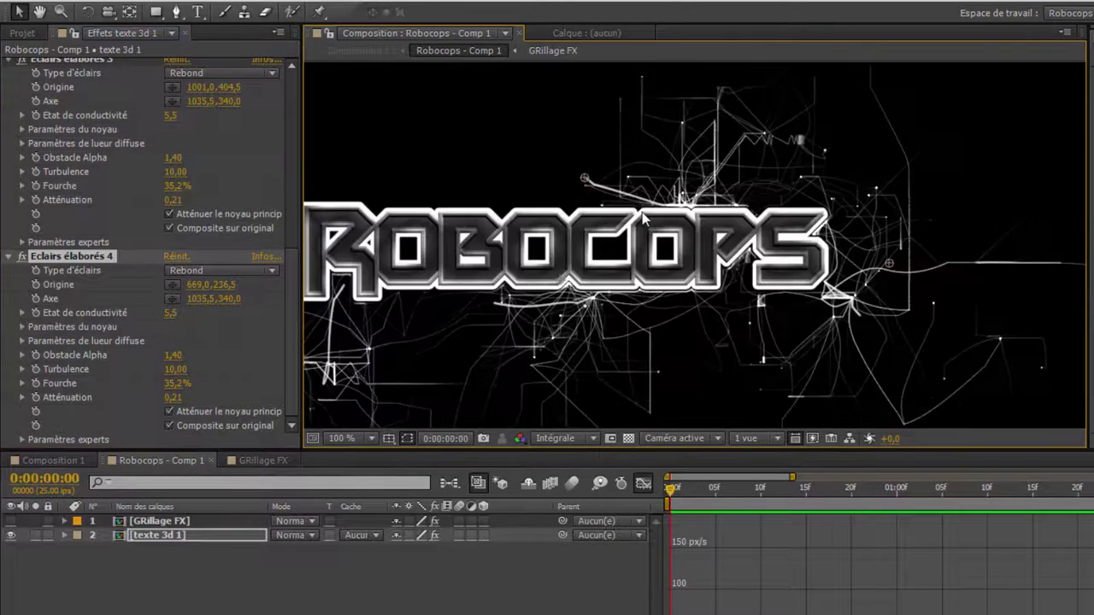
pyautogui.hotkey('ctrl', 'd')
pyautogui.moveTo(605, 237); pyautogui.dragTo(585, 255)
# Add a sixth lightning above the R, Origine about 350,0, 253,5, Axe about 265,5, 181,0, and set its Etat de conductivité to 2,0
pyautogui.hotkey('ctrl', 'd')
pyautogui.scroll(-1, 590, 256)
pyautogui.moveTo(923, 284); pyautogui.dragTo(626, 205)
pyautogui.scroll(1, 634, 248)
pyautogui.moveTo(171, 313); pyautogui.dragTo(157, 323)
pyautogui.moveTo(558, 160); pyautogui.dragTo(515, 190)
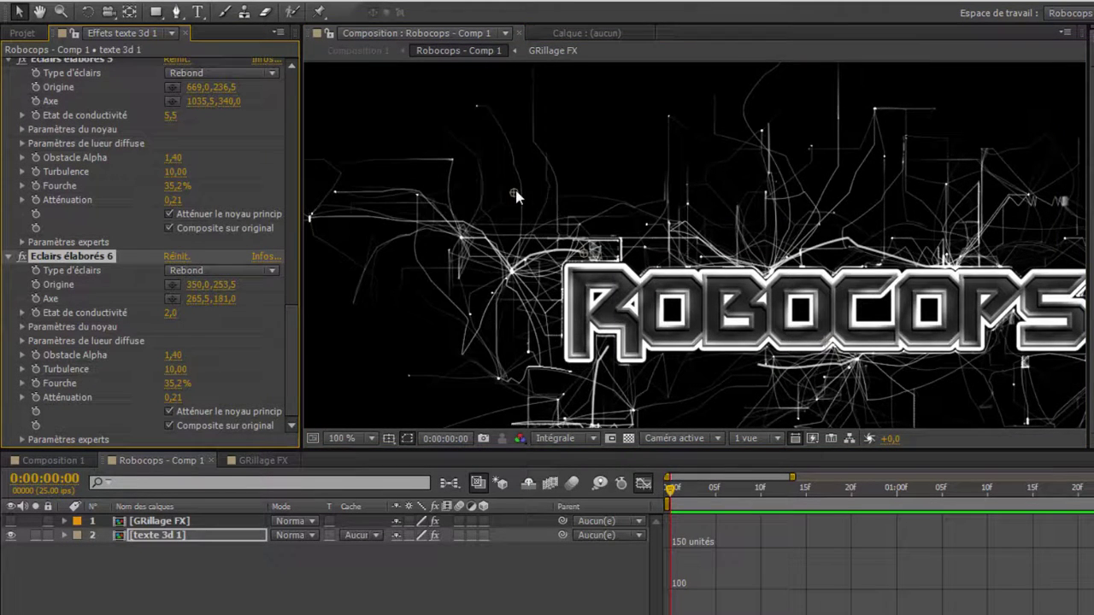
pyautogui.scroll(-1, 613, 203)
pyautogui.moveTo(780, 261); pyautogui.dragTo(774, 220)
pyautogui.scroll(1, 667, 218)
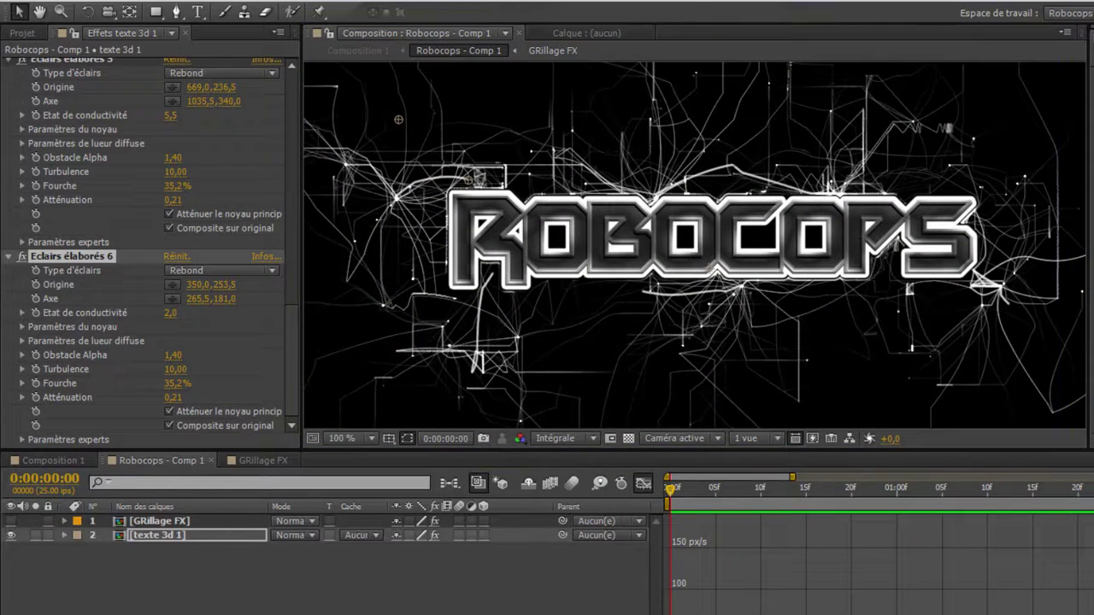
# Select all six Eclairs élaborés effects, collapse their settings together and deselect them
pyautogui.click(106, 258)
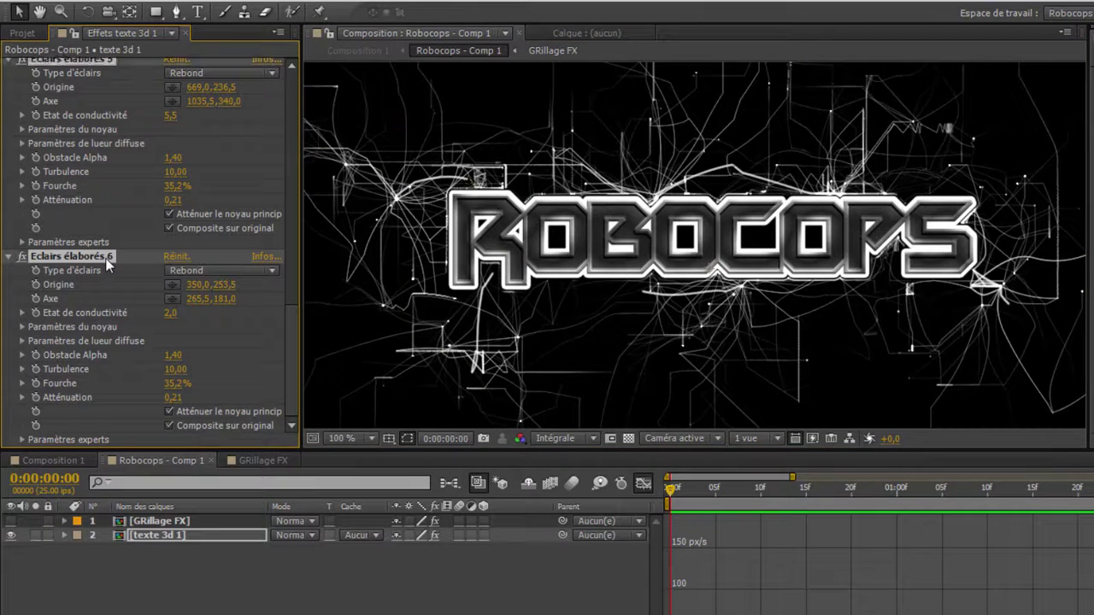
pyautogui.click(9, 260)
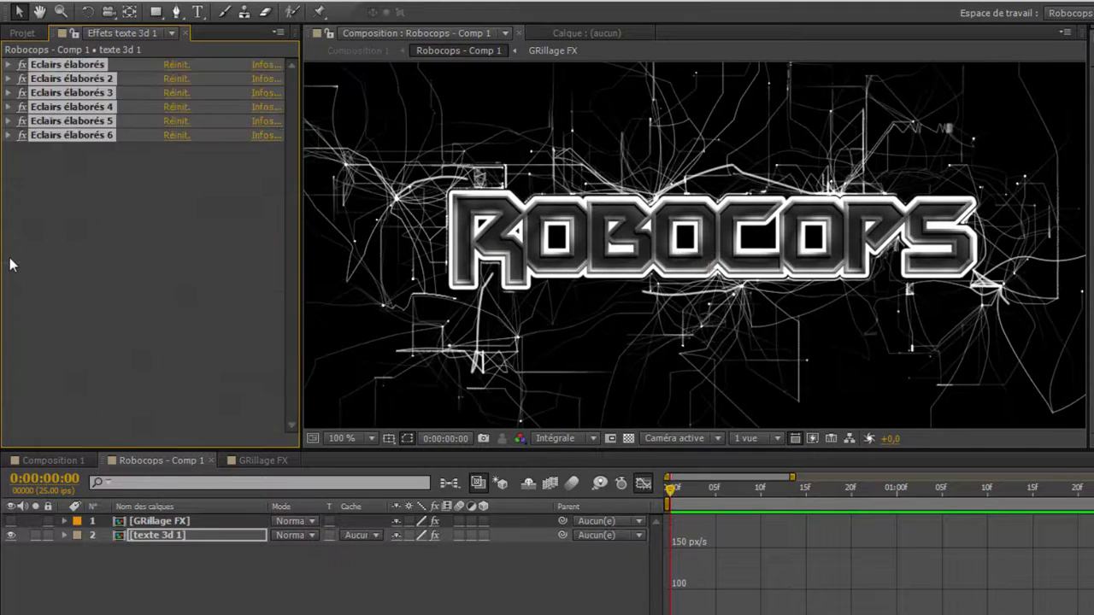
pyautogui.click(81, 165)
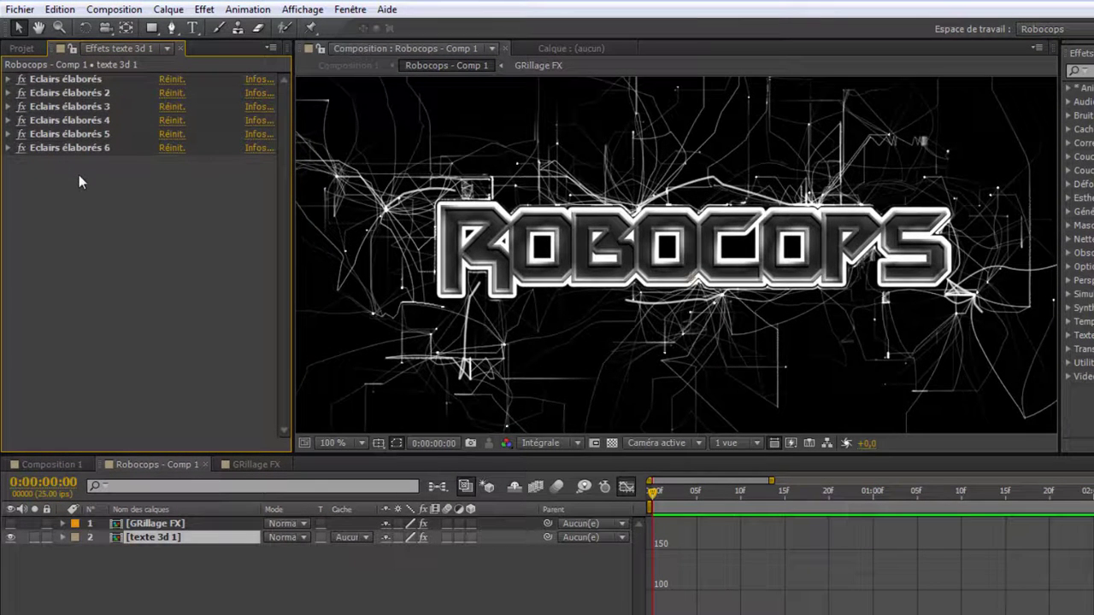
# Apply the Teinte colour correction to the texte 3d 1 layer and place it above all the lightning effects
pyautogui.click(204, 9)
pyautogui.moveTo(354, 146)
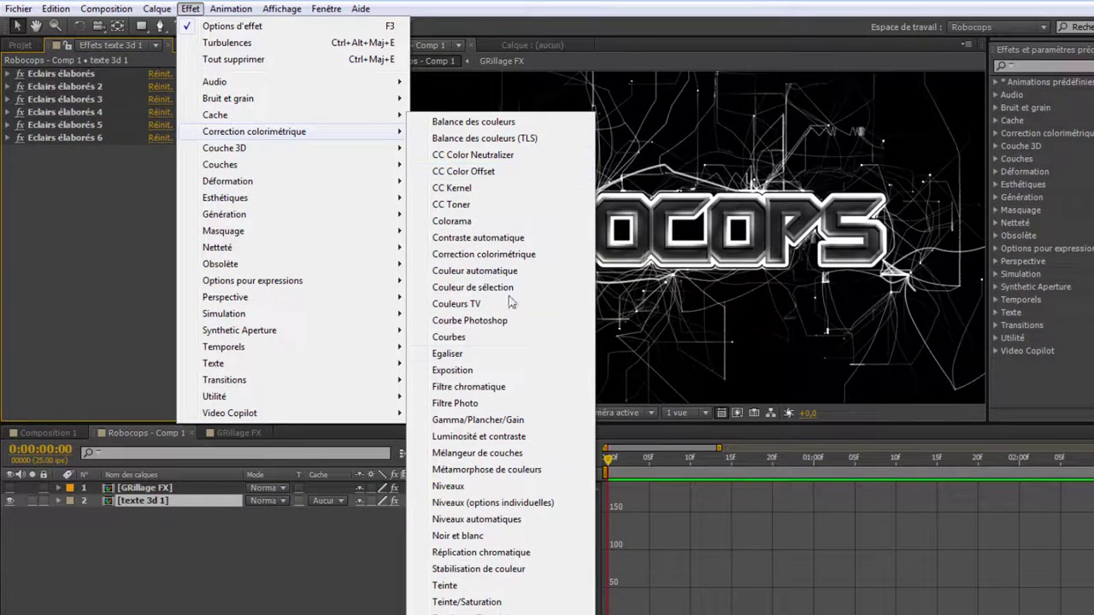
pyautogui.click(482, 589)
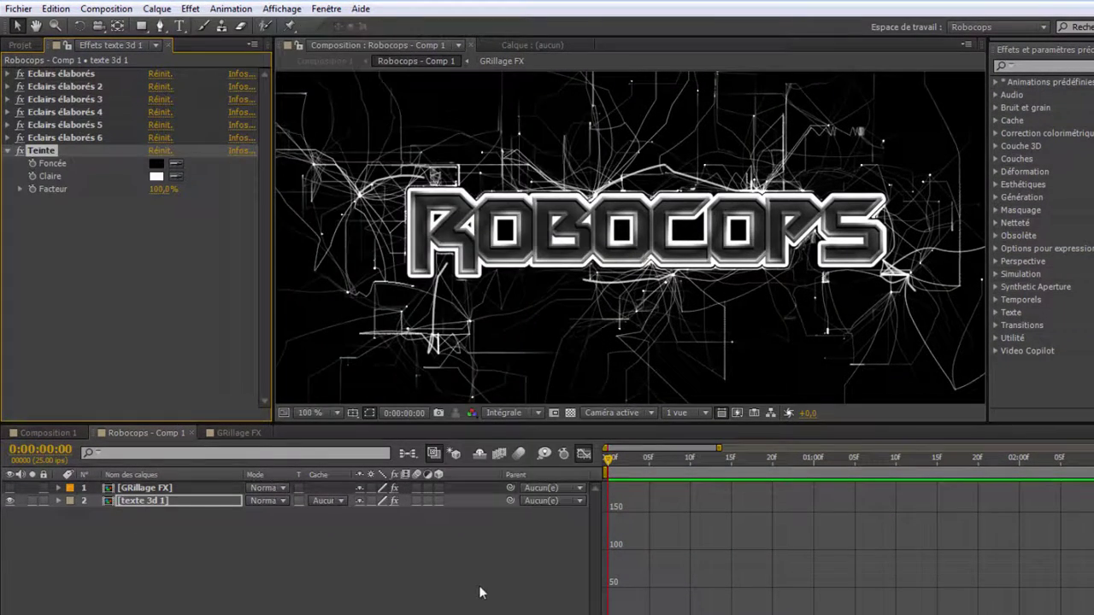
pyautogui.moveTo(55, 152); pyautogui.dragTo(78, 68)
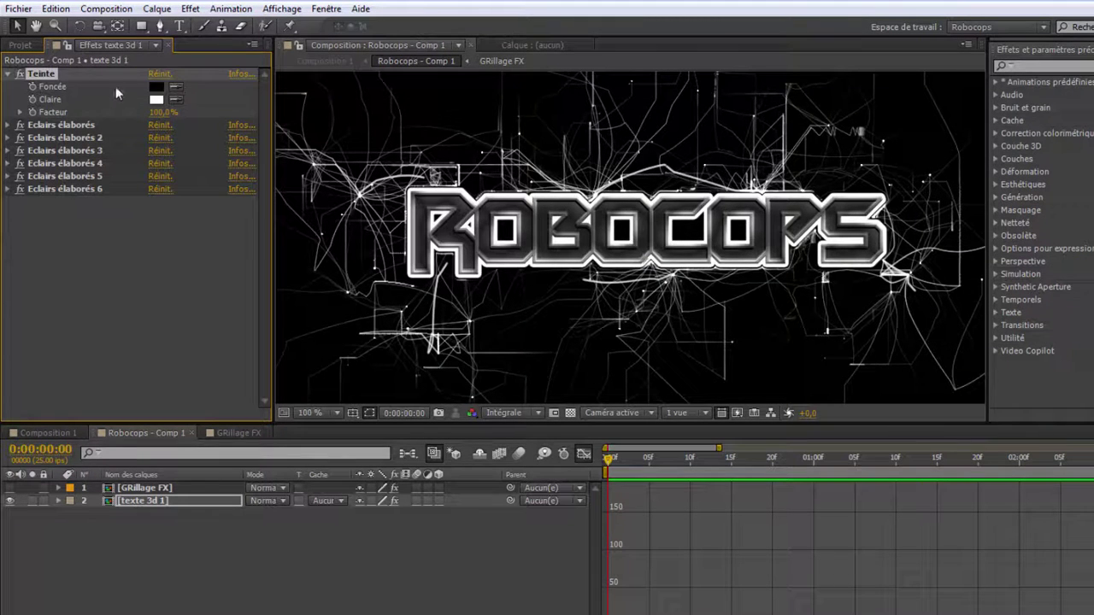
# Set Teinte's Claire colour to black (000000) so the title is mapped entirely to black
pyautogui.click(158, 104)
pyautogui.click(115, 114)
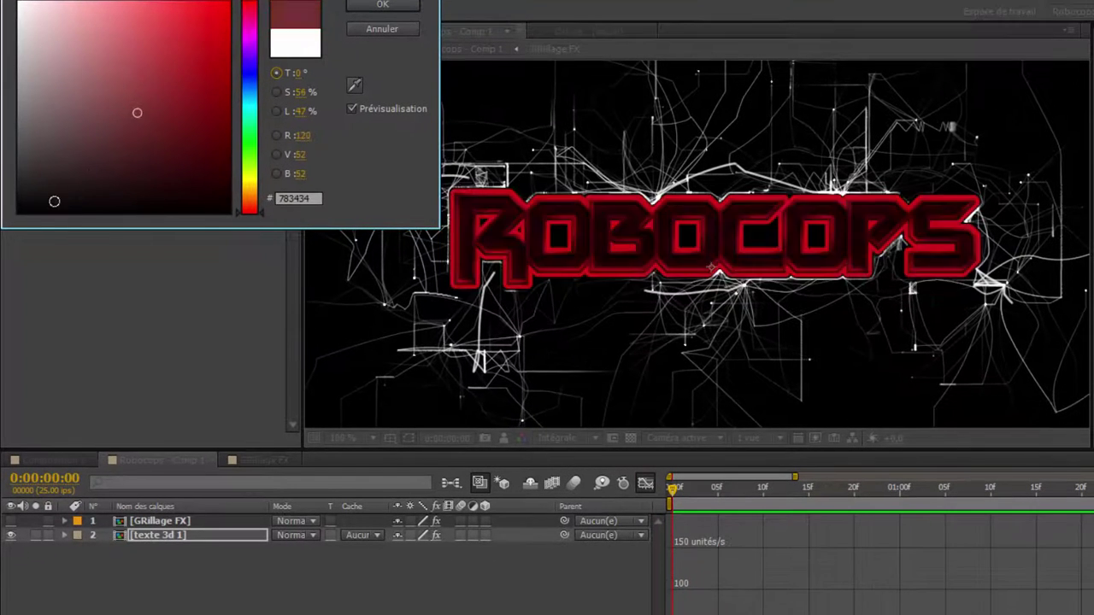
pyautogui.click(11, 206)
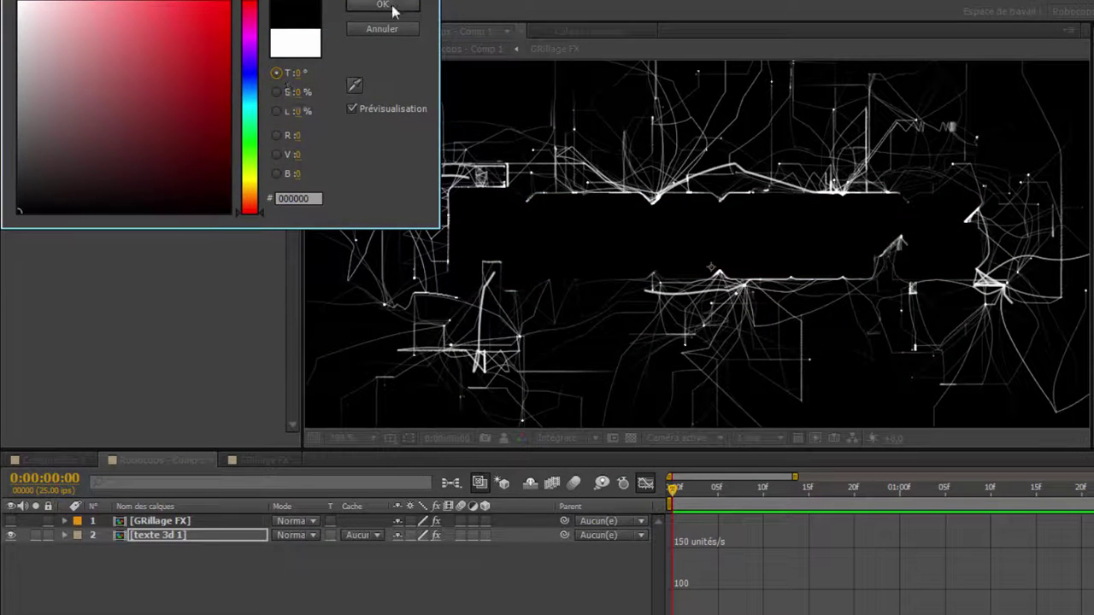
pyautogui.click(392, 6)
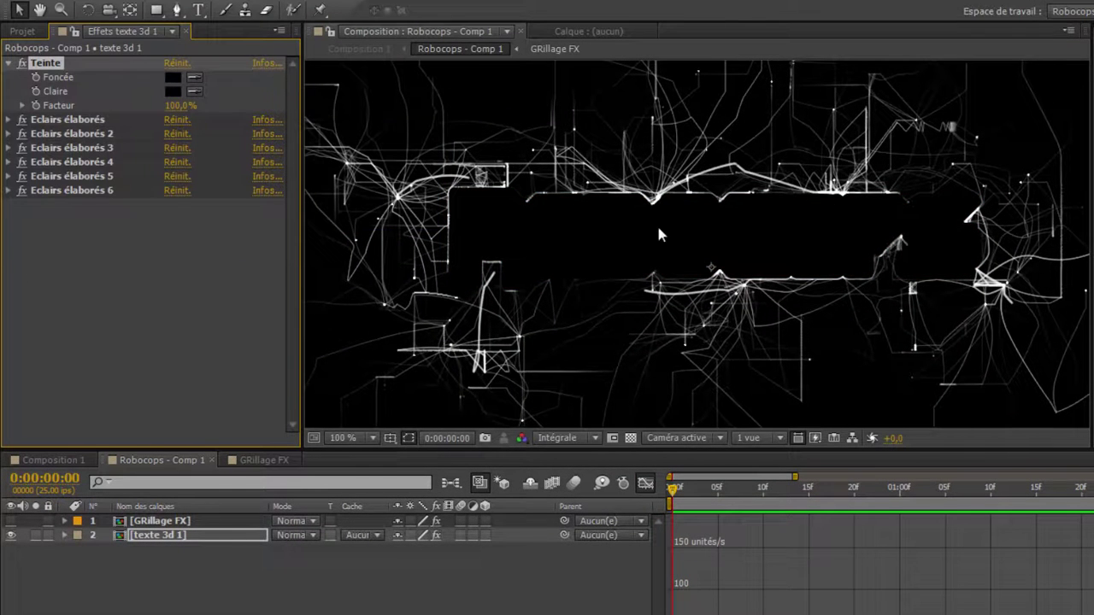
# Try Teinte below the Eclairs élaborés effects and return it above them
pyautogui.moveTo(51, 66); pyautogui.dragTo(76, 198)
pyautogui.moveTo(52, 151); pyautogui.dragTo(71, 61)
pyautogui.scroll(-1, 796, 168)
pyautogui.scroll(1, 718, 289)
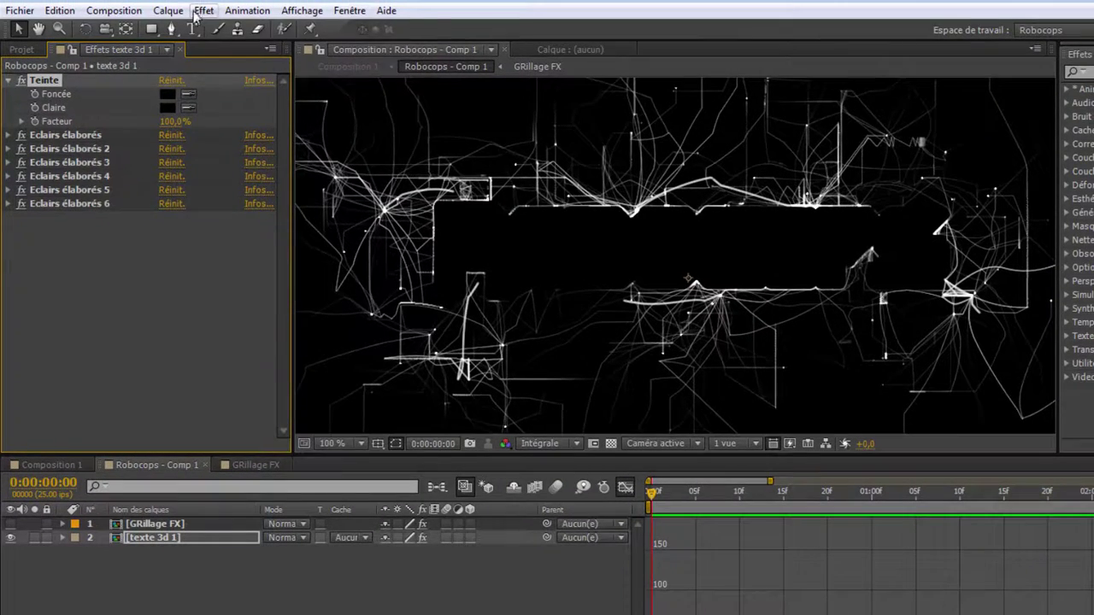
# Apply the Turbulences distortion effect to the texte 3d 1 layer and place it between Teinte and the first Eclairs élaborés
pyautogui.click(199, 12)
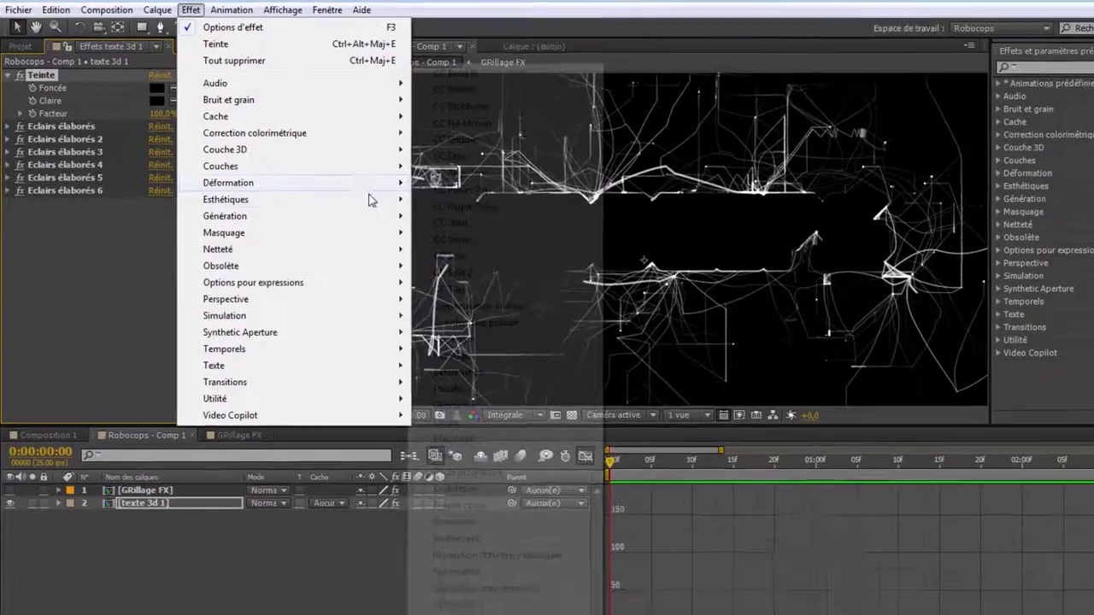
pyautogui.moveTo(349, 203)
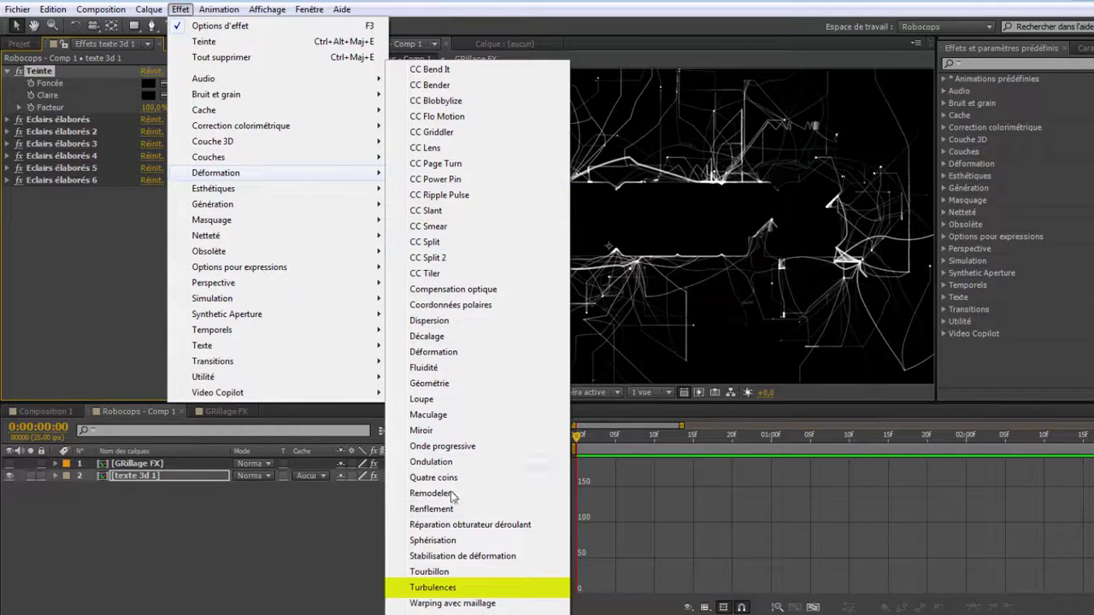
pyautogui.click(432, 587)
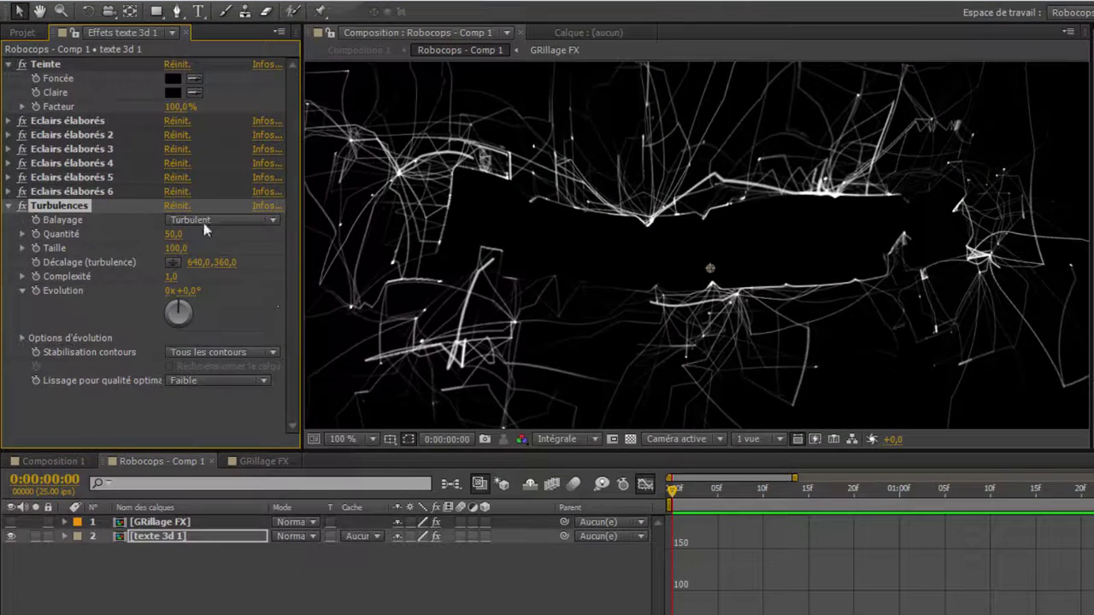
pyautogui.moveTo(77, 194); pyautogui.dragTo(107, 65)
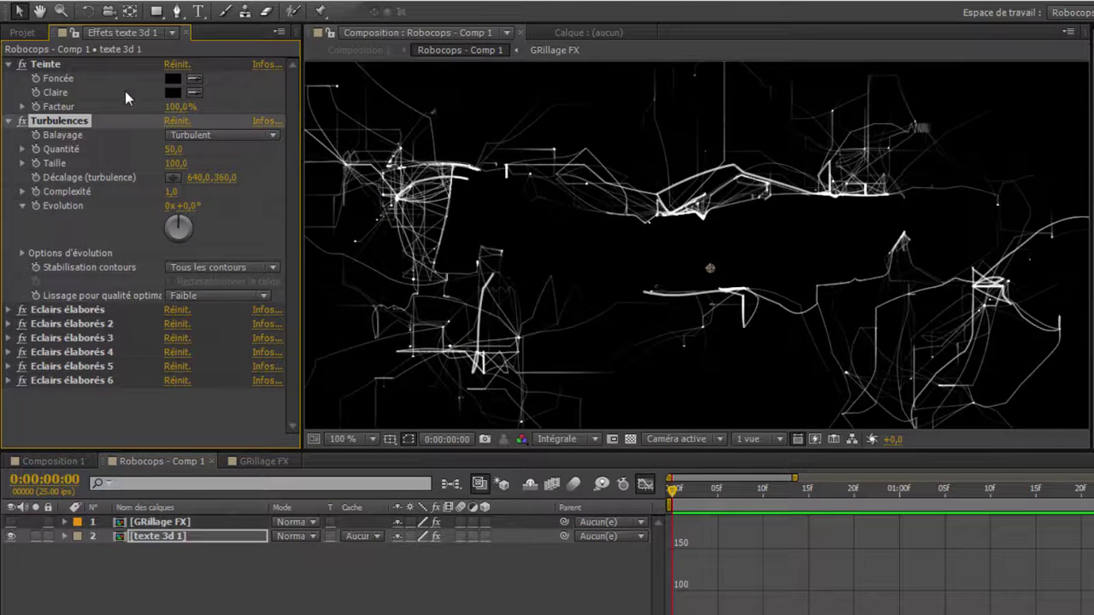
# Set Turbulences to Quantité 138,0 and Taille 8,0, and disable Teinte to reveal the distorted text
pyautogui.moveTo(176, 154); pyautogui.dragTo(112, 162)
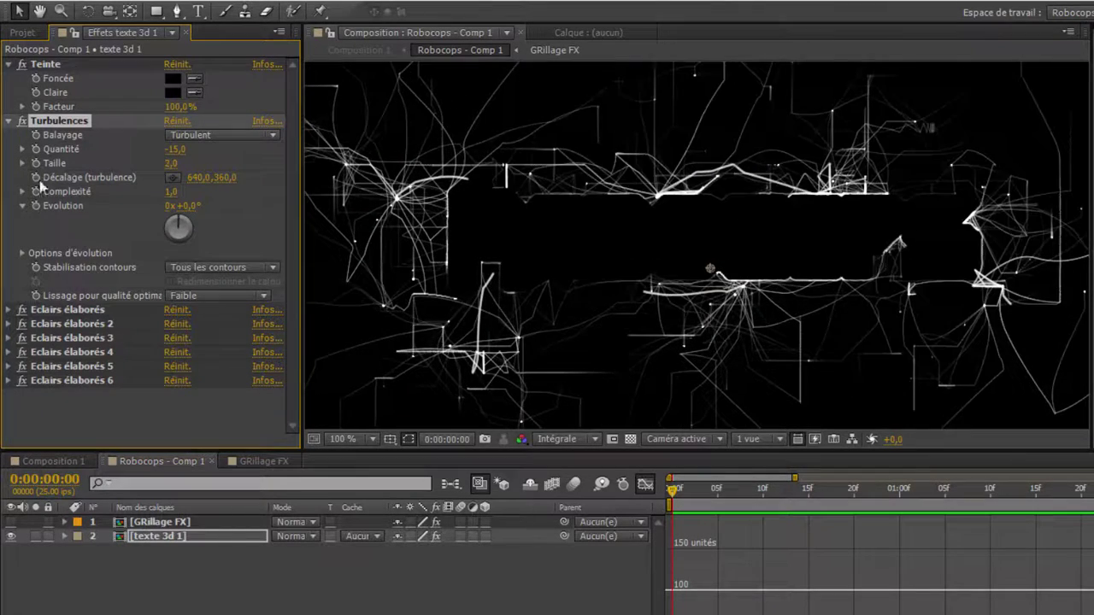
pyautogui.moveTo(174, 151); pyautogui.dragTo(303, 165)
pyautogui.moveTo(174, 150); pyautogui.dragTo(207, 148)
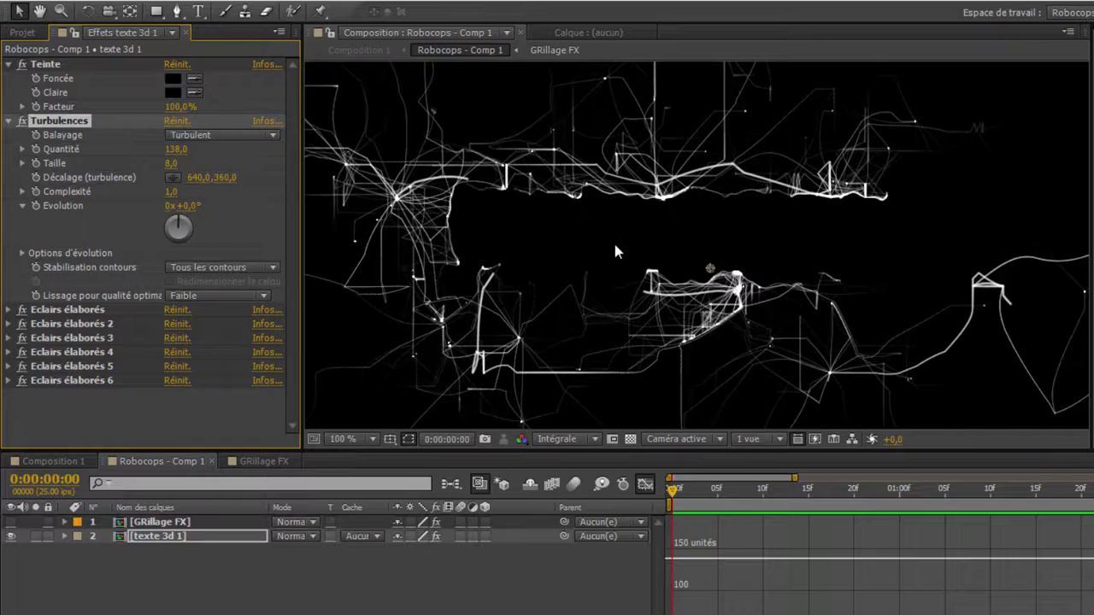
pyautogui.press(',')
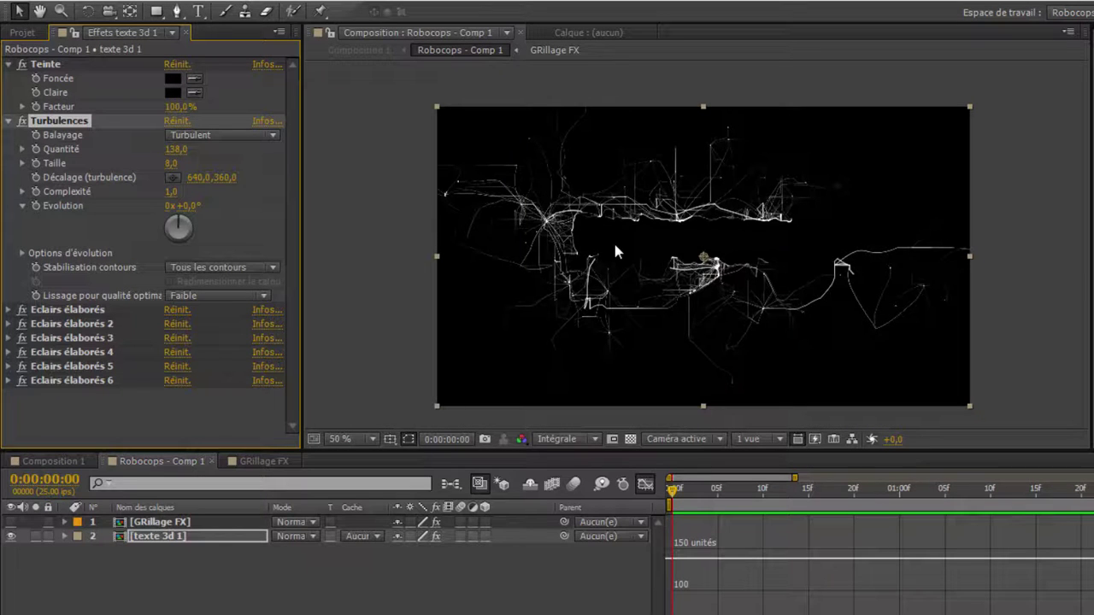
pyautogui.click(22, 65)
pyautogui.press('.')
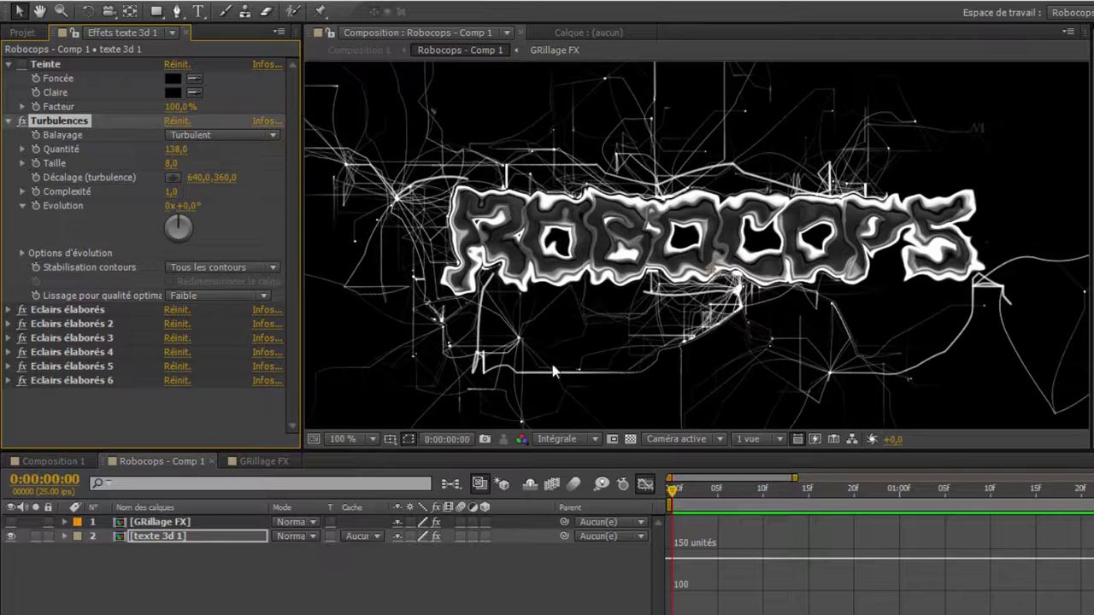
# Make the texte 3d 1 layer three-dimensional and set its blending mode to Ecran
pyautogui.click(485, 537)
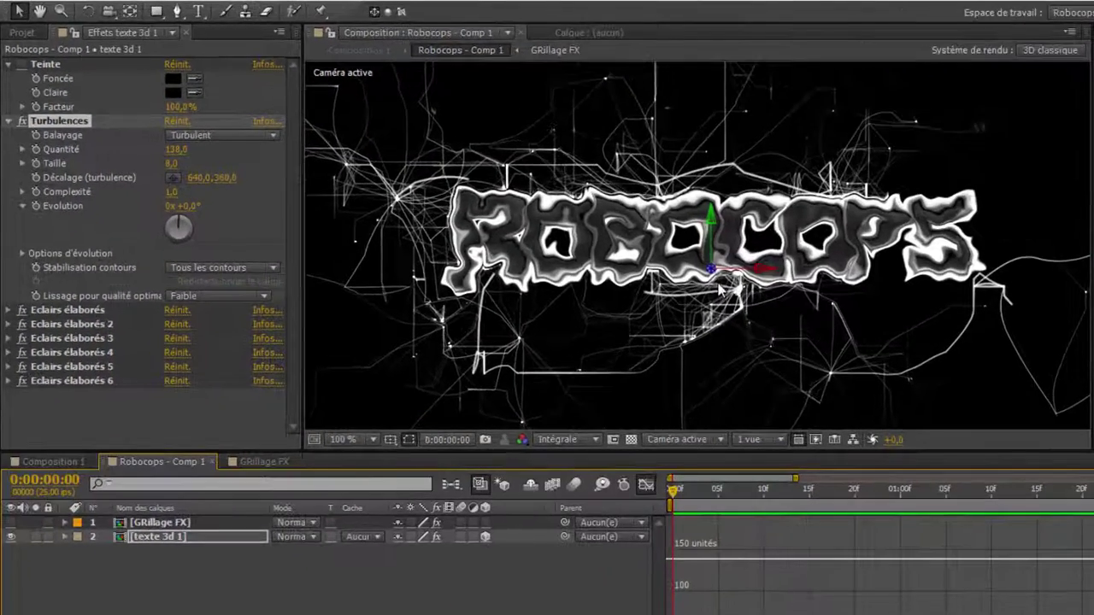
pyautogui.scroll(-2, 617, 240)
pyautogui.click(313, 536)
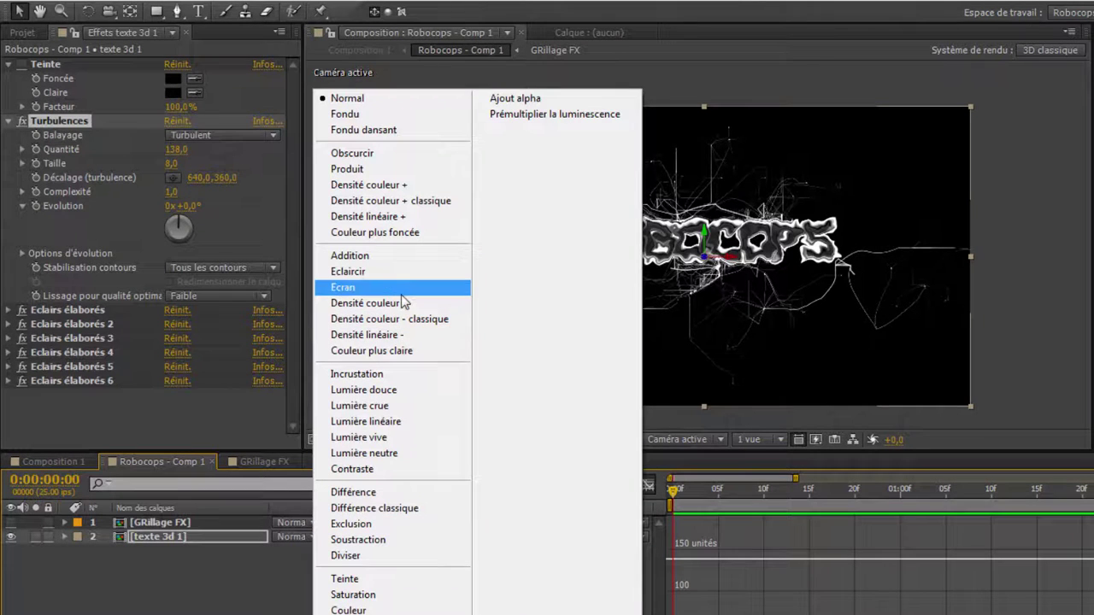
pyautogui.click(440, 293)
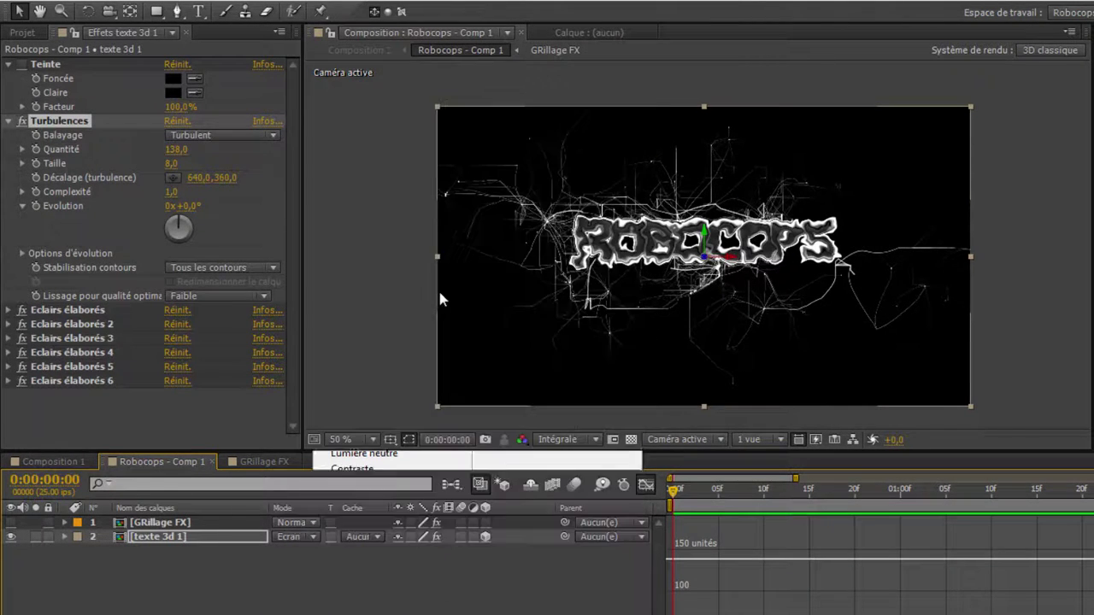
# Duplicate the texte 3d 1 layer and, in Vue personnalisée 2, offset the copy slightly along its Z axis
pyautogui.click(199, 543)
pyautogui.hotkey('ctrl', 'd')
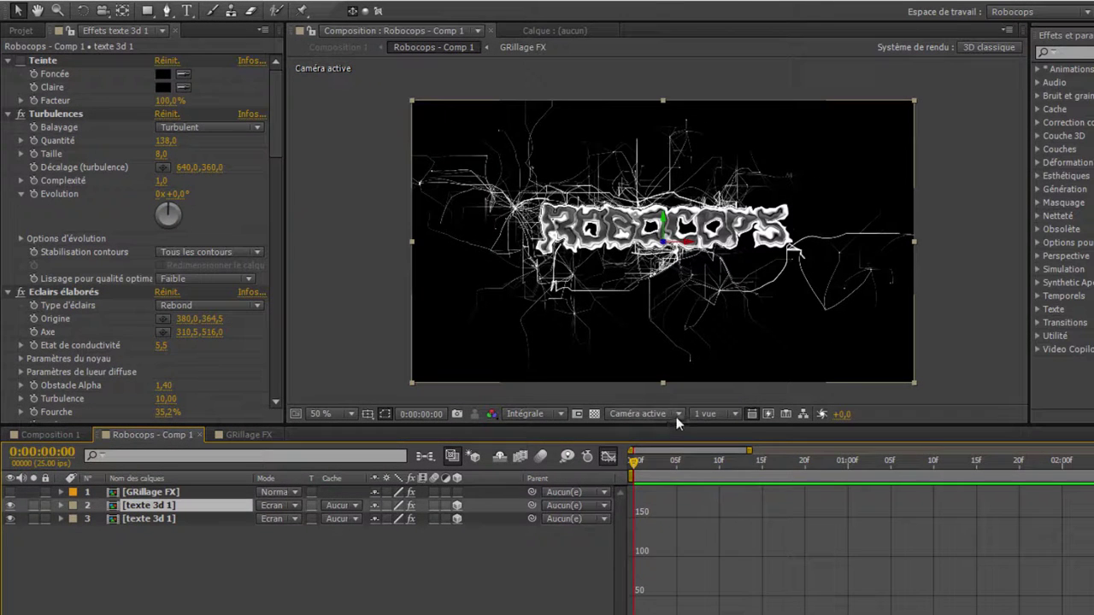
pyautogui.click(679, 439)
pyautogui.click(671, 583)
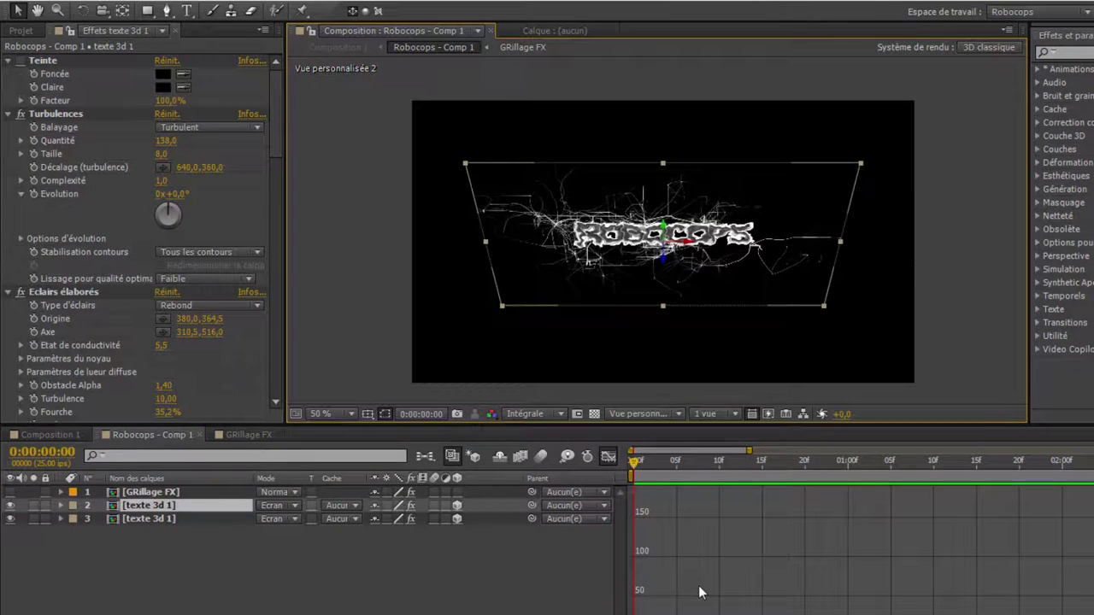
pyautogui.click(103, 12)
pyautogui.moveTo(552, 307); pyautogui.dragTo(671, 287)
pyautogui.scroll(1, 637, 311)
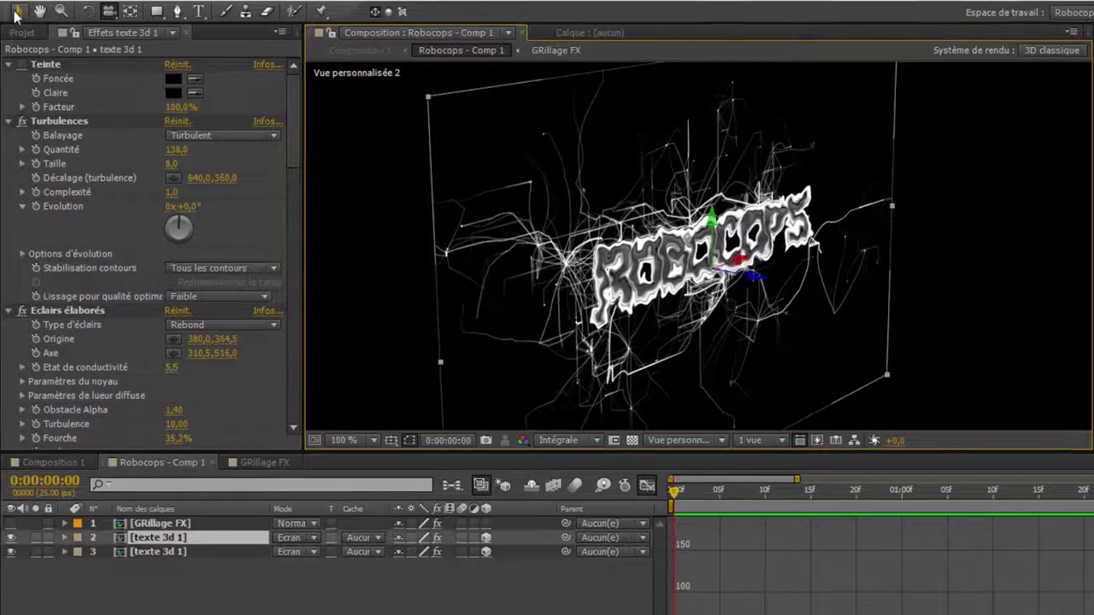
pyautogui.click(18, 12)
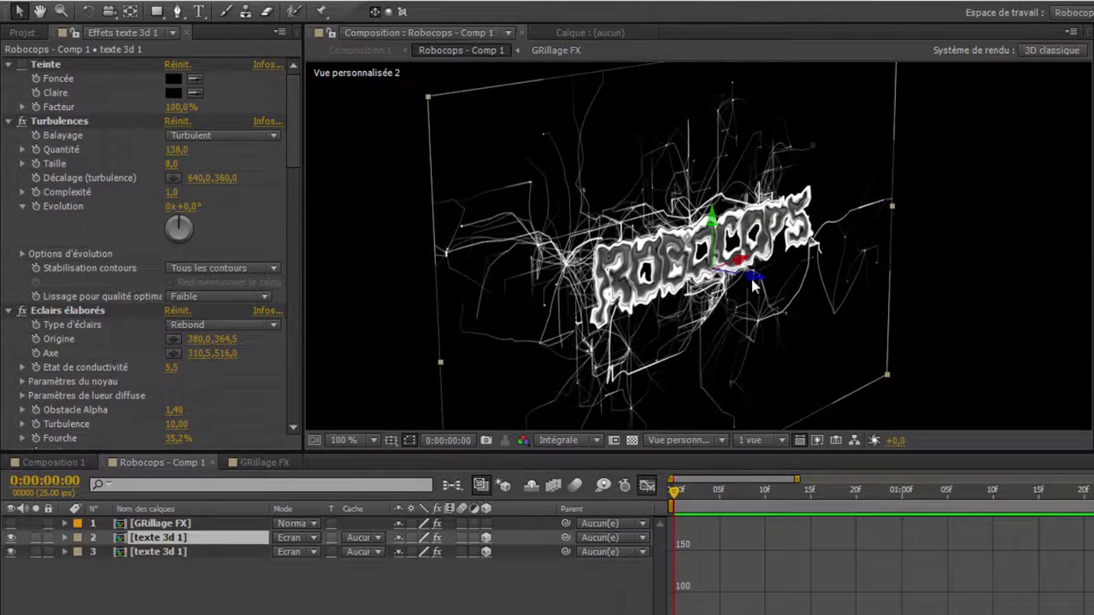
pyautogui.moveTo(754, 276); pyautogui.dragTo(742, 275)
# Re-enable Teinte on both texte 3d 1 layers and set the original layer's Turbulences Quantité to 160,0
pyautogui.click(110, 11)
pyautogui.moveTo(655, 262); pyautogui.dragTo(653, 233)
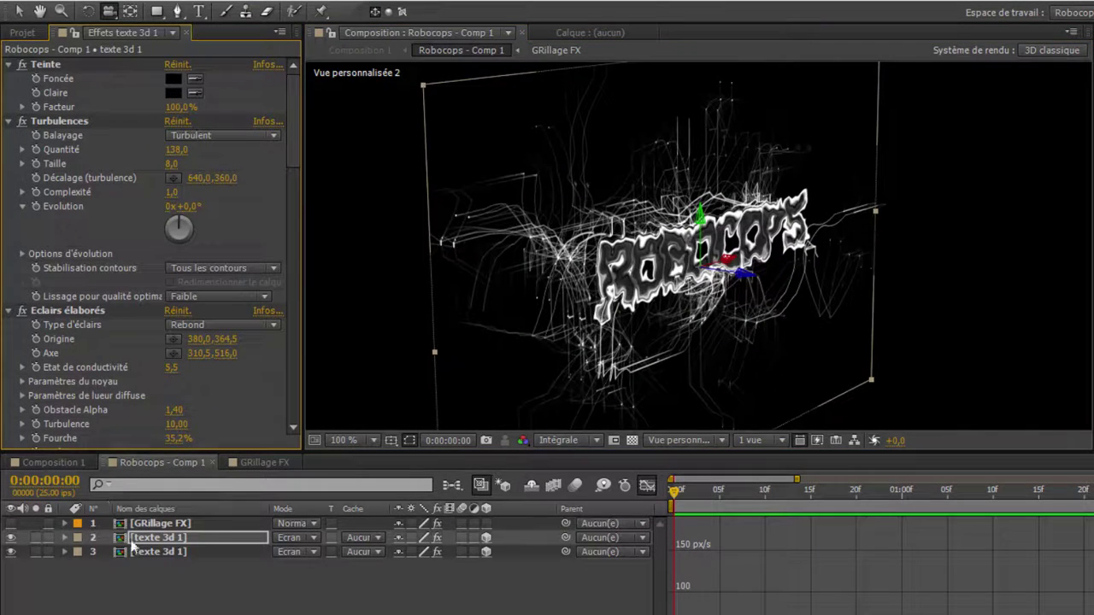
pyautogui.click(138, 552)
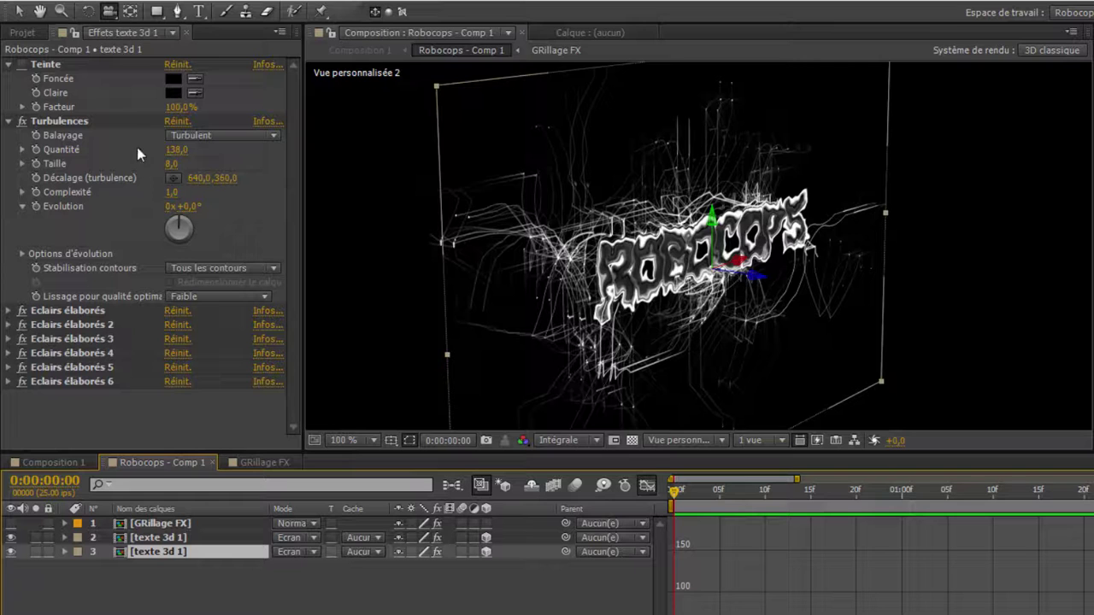
pyautogui.click(23, 65)
pyautogui.moveTo(691, 264); pyautogui.dragTo(652, 233)
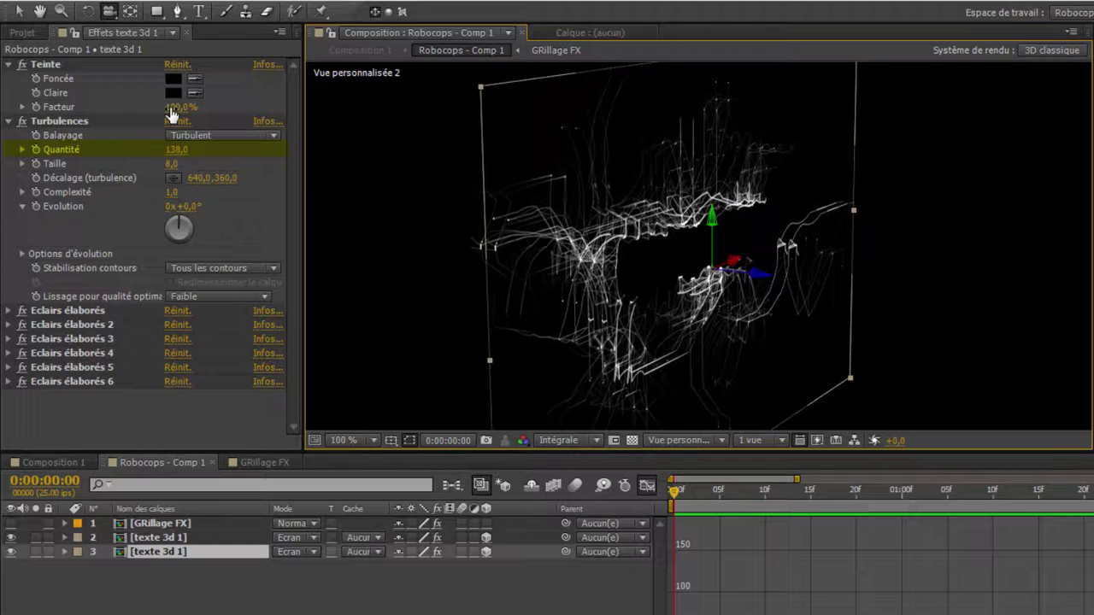
pyautogui.moveTo(175, 152); pyautogui.dragTo(191, 153)
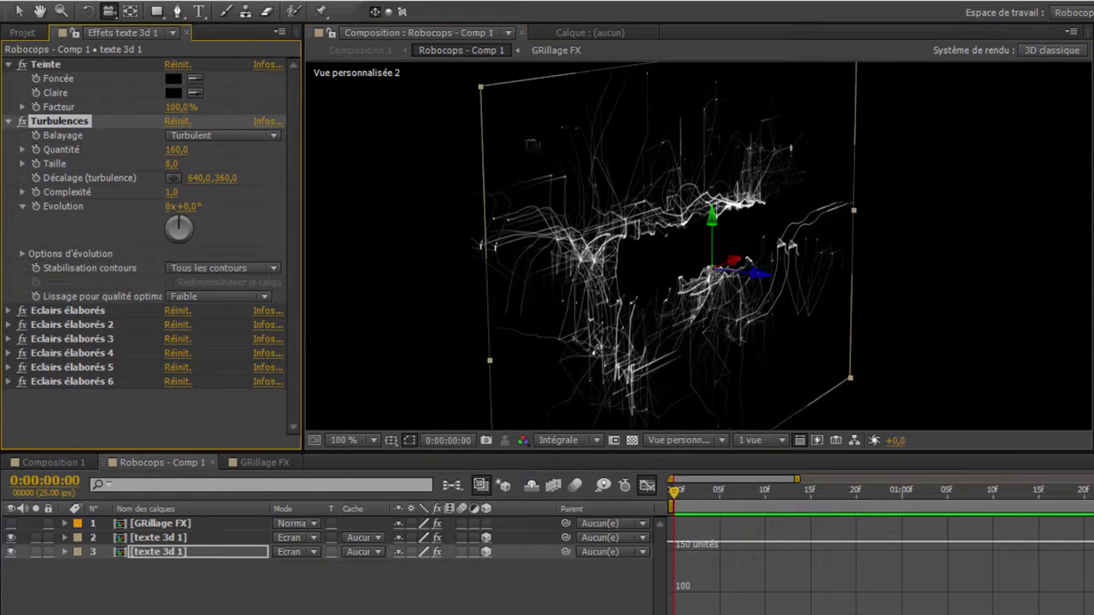
# Duplicate the upper texte 3d 1 layer, offset the new copy along Z and set its Turbulences Quantité to 102,0
pyautogui.click(180, 537)
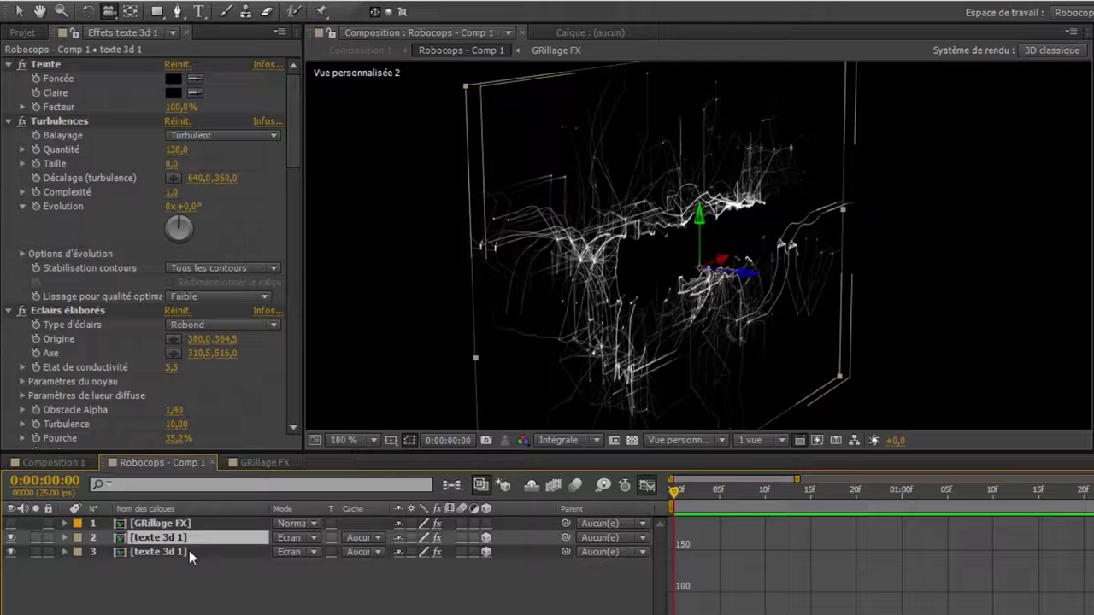
pyautogui.click(198, 511)
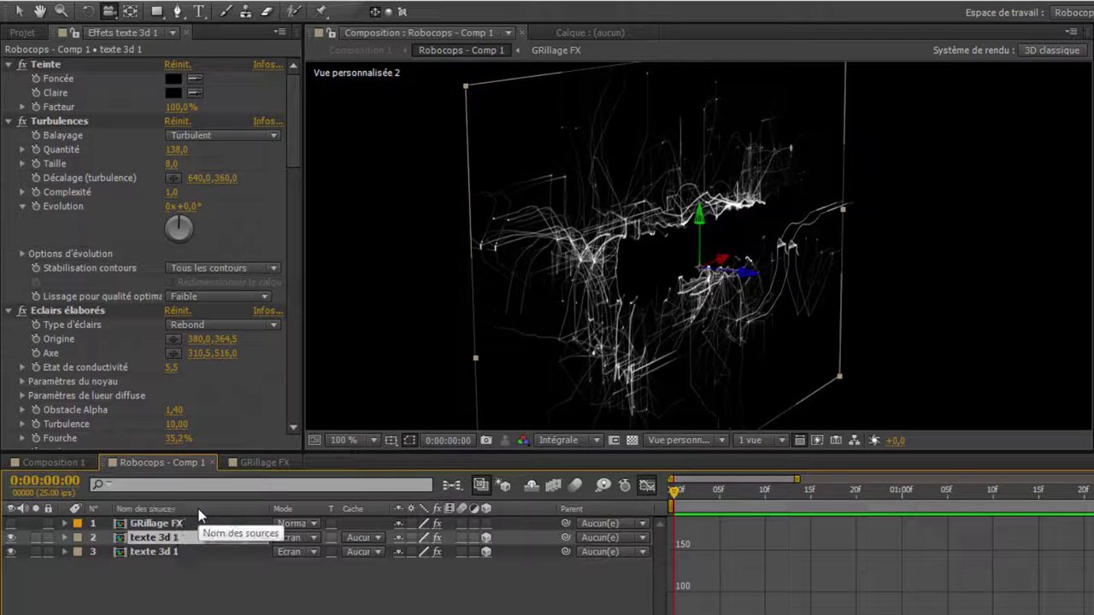
pyautogui.hotkey('ctrl', 'd')
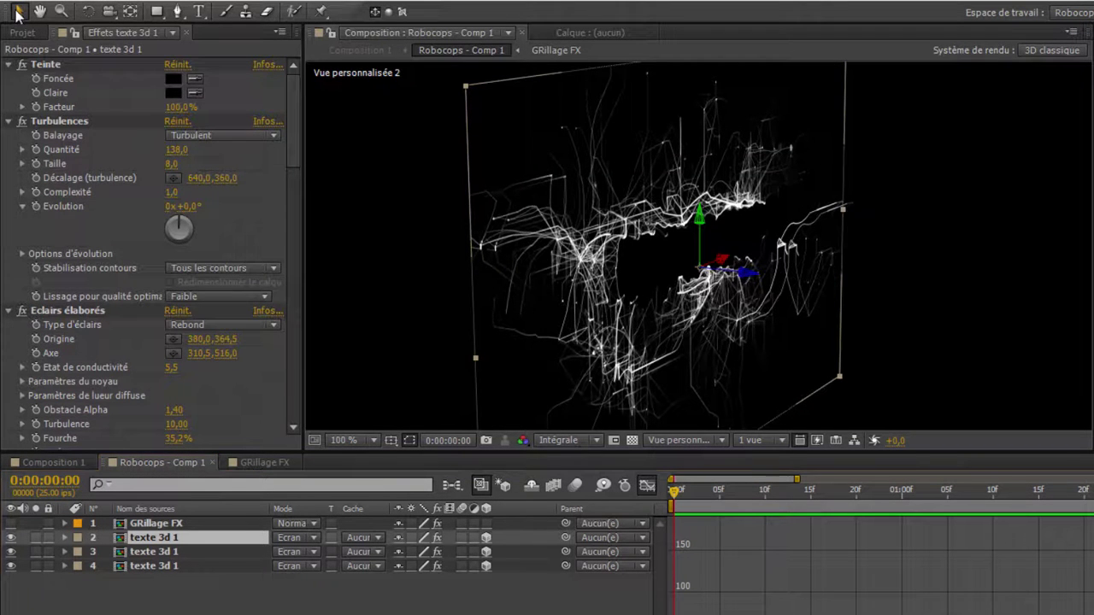
pyautogui.moveTo(746, 275); pyautogui.dragTo(721, 271)
pyautogui.moveTo(175, 149); pyautogui.dragTo(143, 148)
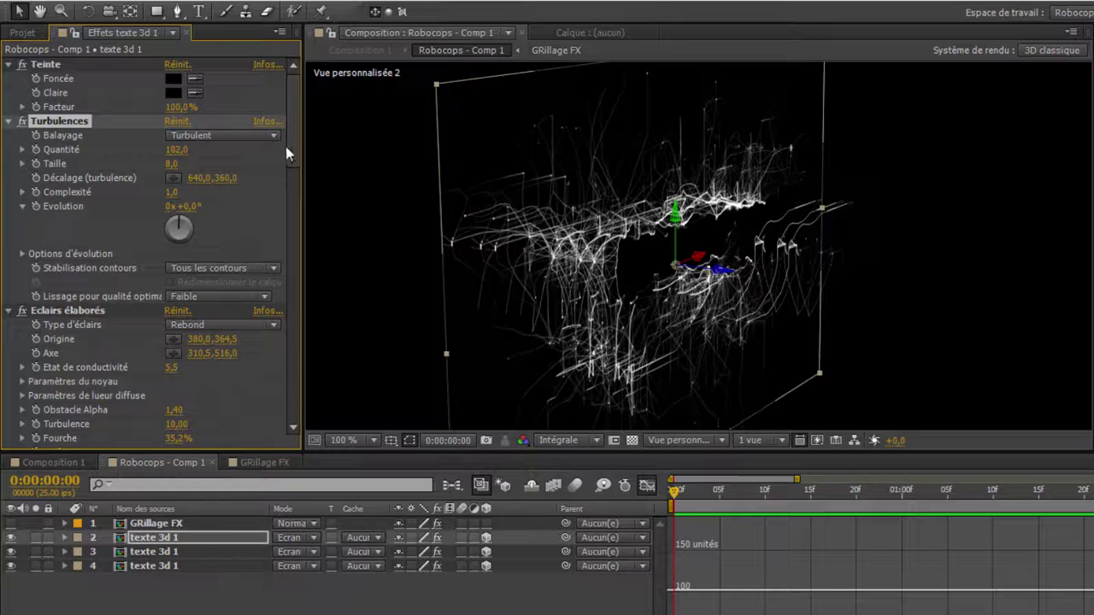
# On the newest copy, set Etat de conductivité to 7,0 for Eclairs élaborés 3 and lower it for Eclairs élaborés 6
pyautogui.scroll(-10, 285, 147)
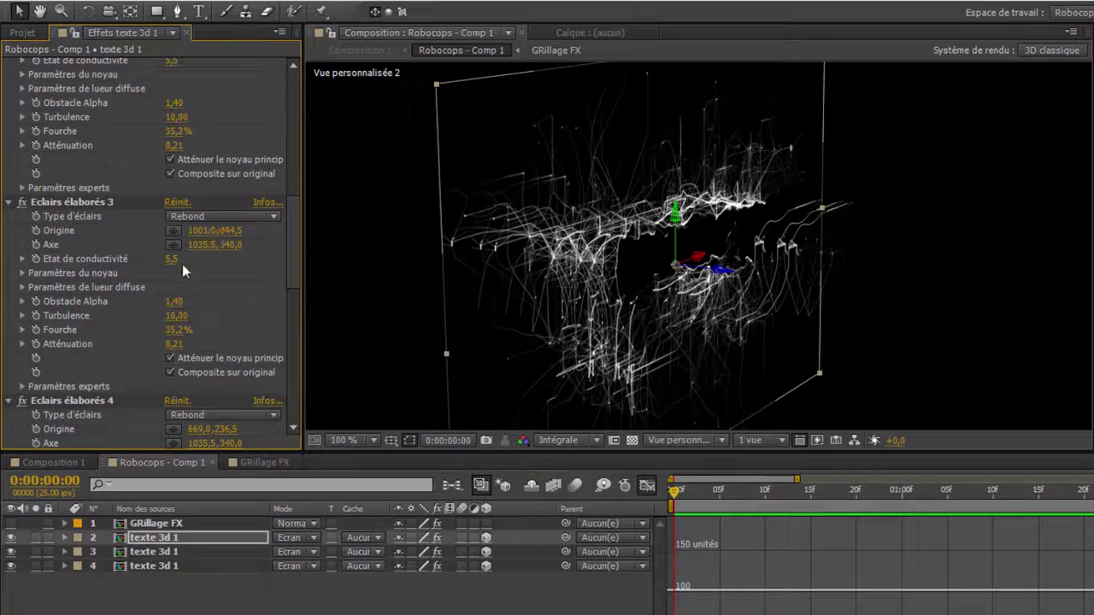
pyautogui.click(110, 11)
pyautogui.moveTo(547, 248); pyautogui.dragTo(513, 214)
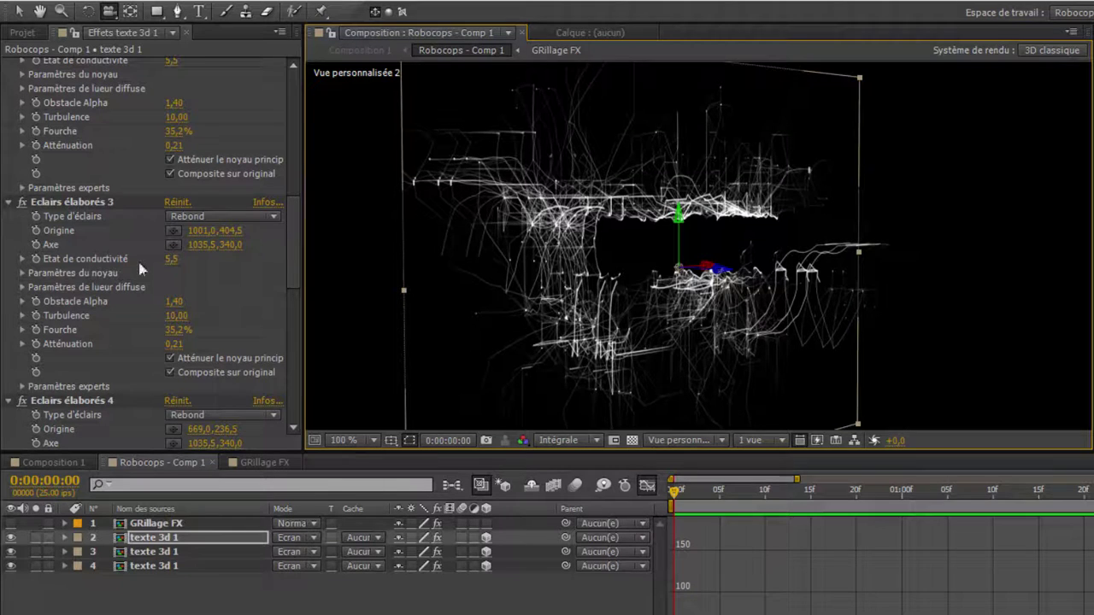
pyautogui.click(96, 205)
pyautogui.moveTo(181, 258); pyautogui.dragTo(278, 280)
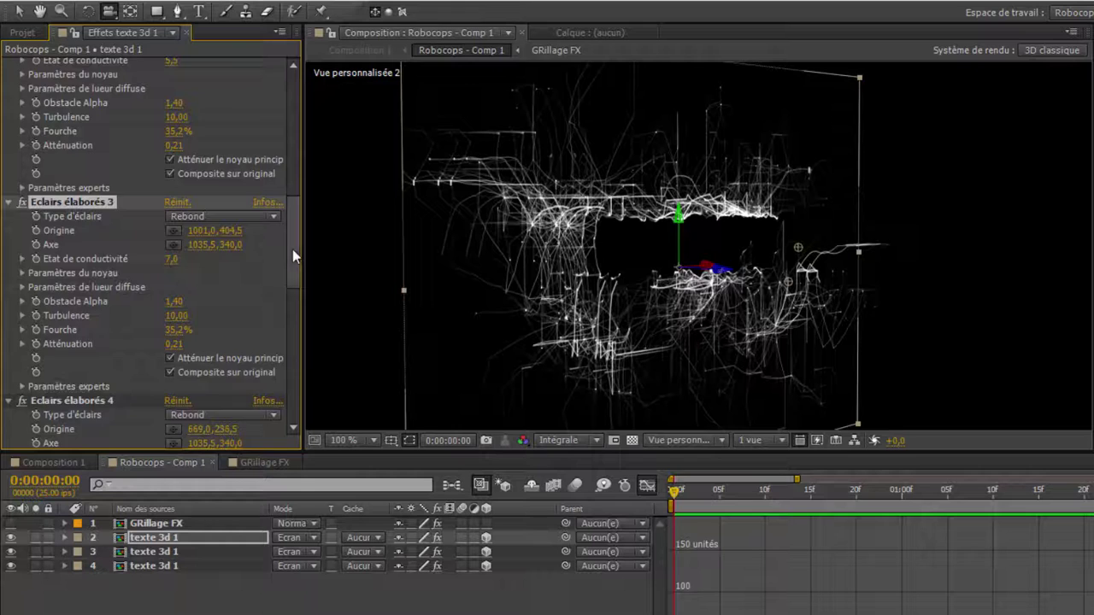
pyautogui.scroll(-10, 292, 257)
pyautogui.click(179, 290)
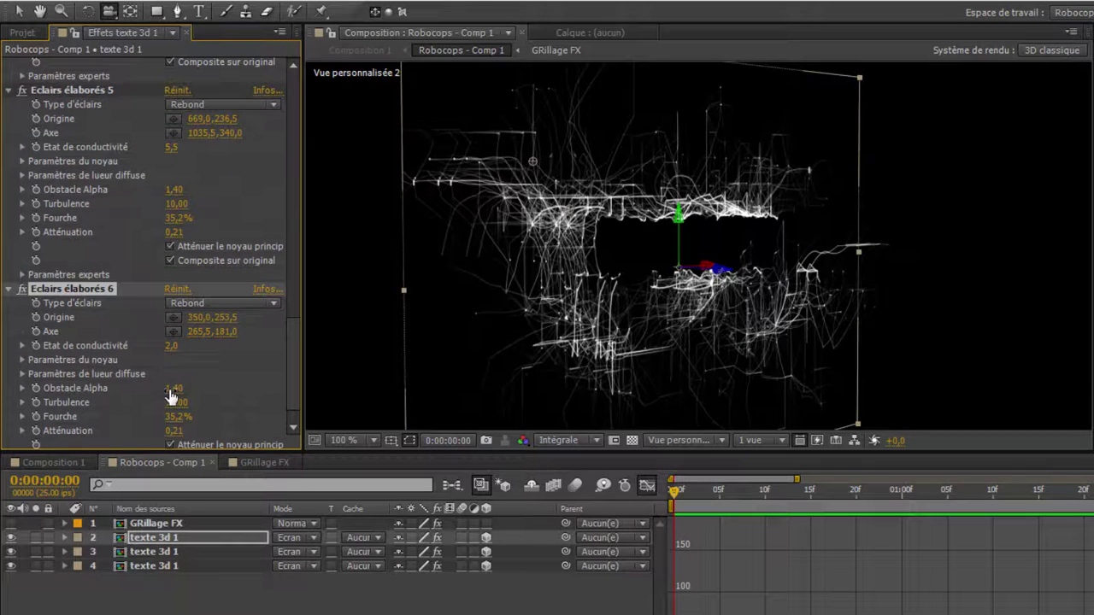
pyautogui.moveTo(175, 350)
pyautogui.mouseDown()
pyautogui.moveTo(212, 351)
pyautogui.moveTo(171, 346)
pyautogui.mouseUp()
pyautogui.scroll(-1, 294, 350)
# Duplicate the top texte 3d 1 layer once more, shift the copy further along Z and reduce its Turbulences Quantité
pyautogui.click(183, 524)
pyautogui.click(183, 539)
pyautogui.hotkey('ctrl', 'd')
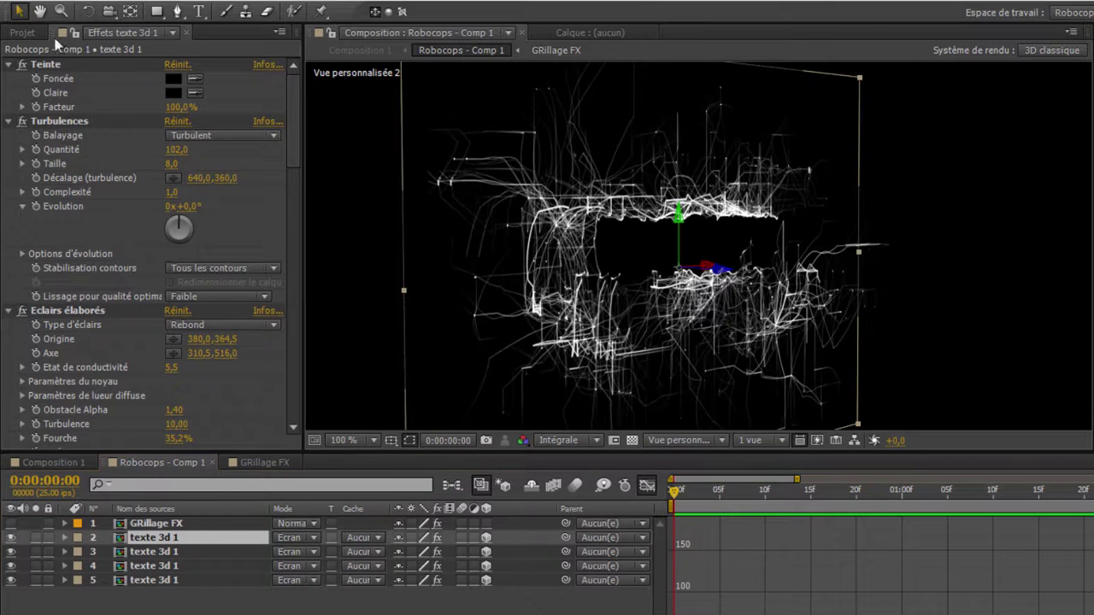
pyautogui.moveTo(725, 275); pyautogui.dragTo(698, 275)
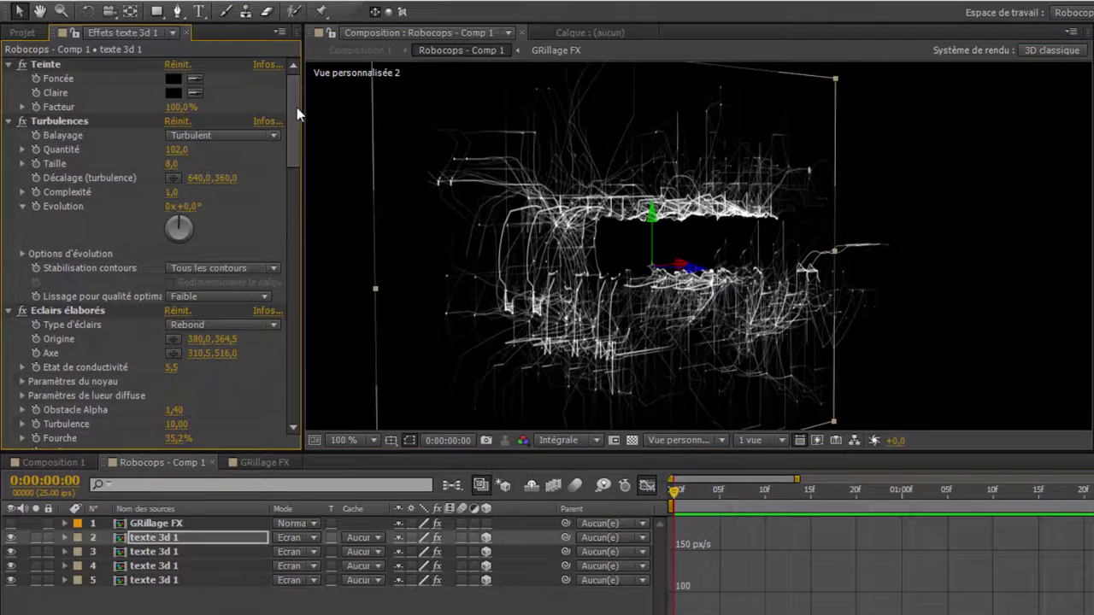
pyautogui.moveTo(180, 149); pyautogui.dragTo(139, 150)
# On the top texte 3d 1 layer, change Etat de conductivité for Eclairs élaborés 4 and 6 and set it to 4,4 for Eclairs élaborés 5
pyautogui.moveTo(289, 187); pyautogui.dragTo(289, 342)
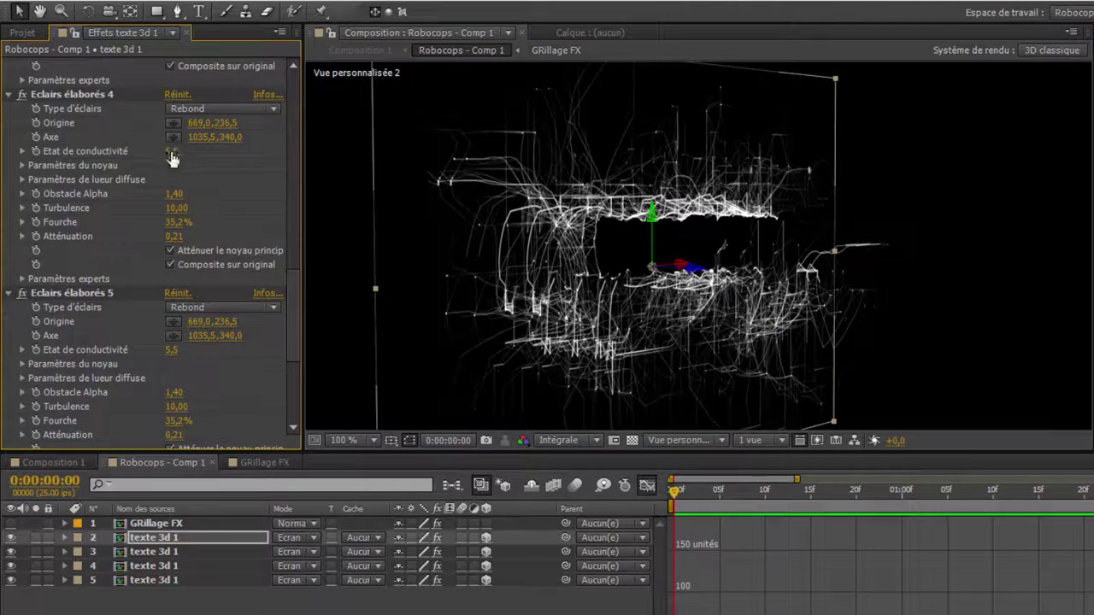
pyautogui.moveTo(172, 153); pyautogui.dragTo(164, 153)
pyautogui.moveTo(171, 351); pyautogui.dragTo(162, 350)
pyautogui.moveTo(293, 319); pyautogui.dragTo(293, 351)
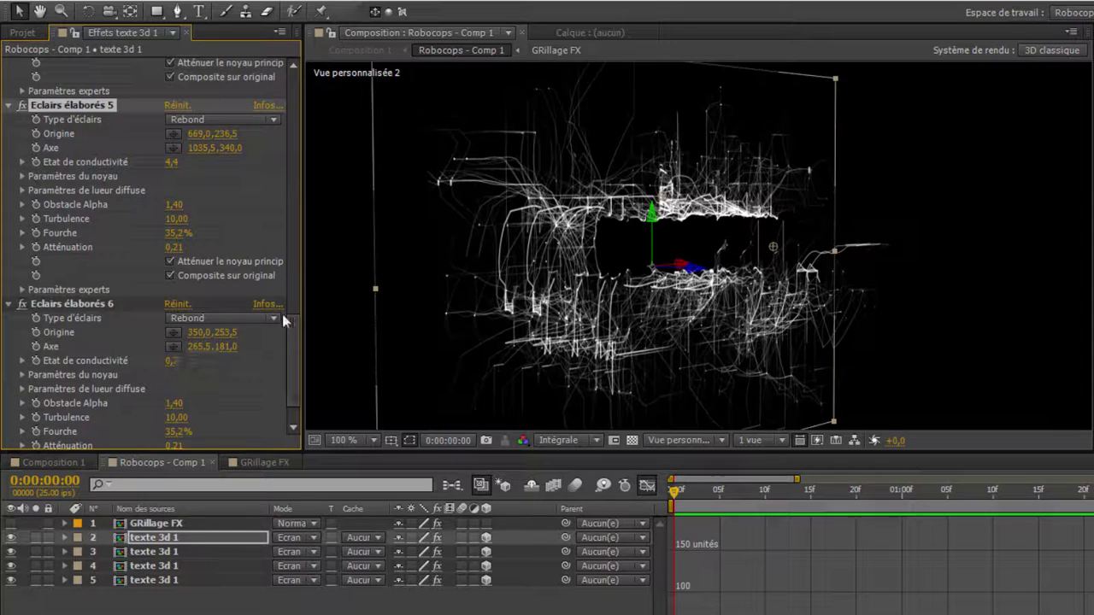
pyautogui.moveTo(172, 360); pyautogui.dragTo(164, 360)
pyautogui.moveTo(293, 362); pyautogui.dragTo(294, 207)
pyautogui.moveTo(172, 274); pyautogui.dragTo(164, 274)
# Duplicate the top texte 3d 1 layer, set the copy's Turbulences Quantité to 28,0 and shift it along Z
pyautogui.moveTo(295, 178); pyautogui.dragTo(295, 90)
pyautogui.click(174, 151)
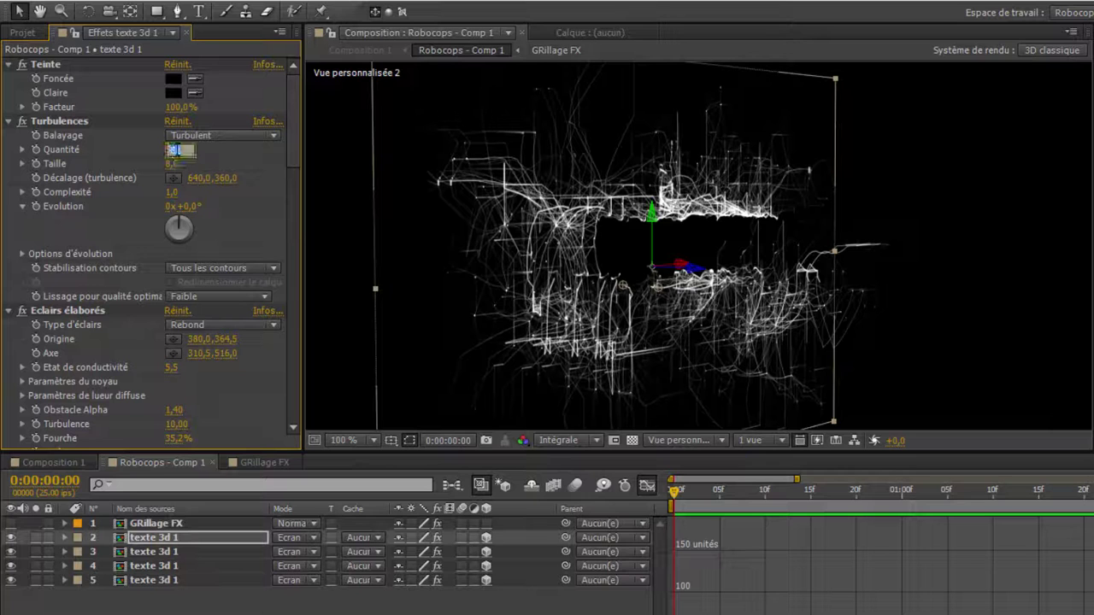
pyautogui.moveTo(170, 151)
pyautogui.mouseDown()
pyautogui.moveTo(182, 152)
pyautogui.moveTo(158, 157)
pyautogui.mouseUp()
pyautogui.click(146, 538)
pyautogui.hotkey('ctrl', 'd')
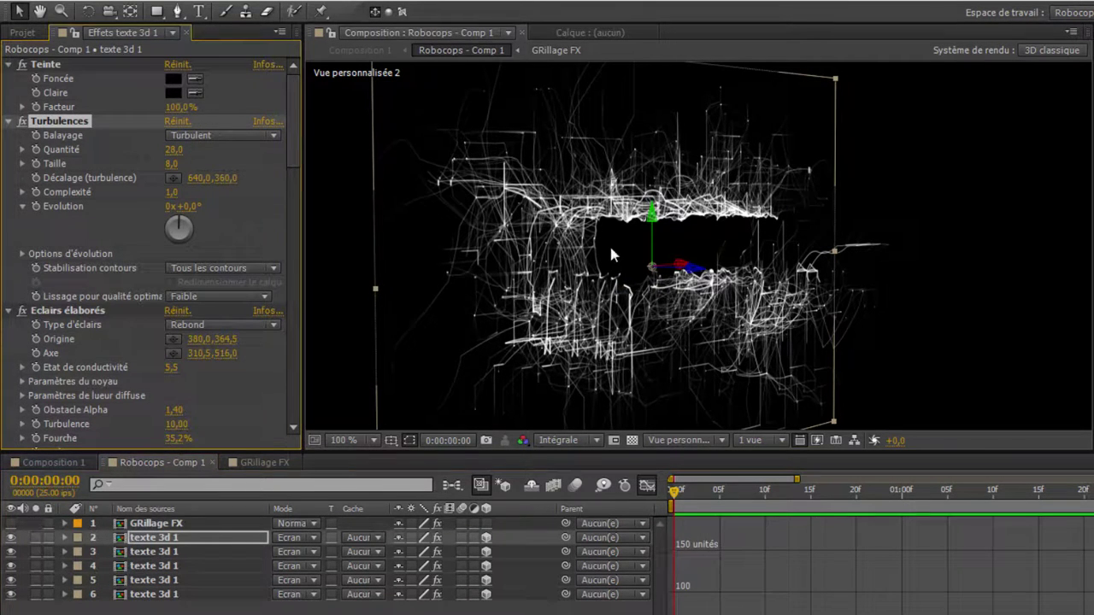
pyautogui.moveTo(691, 269); pyautogui.dragTo(673, 270)
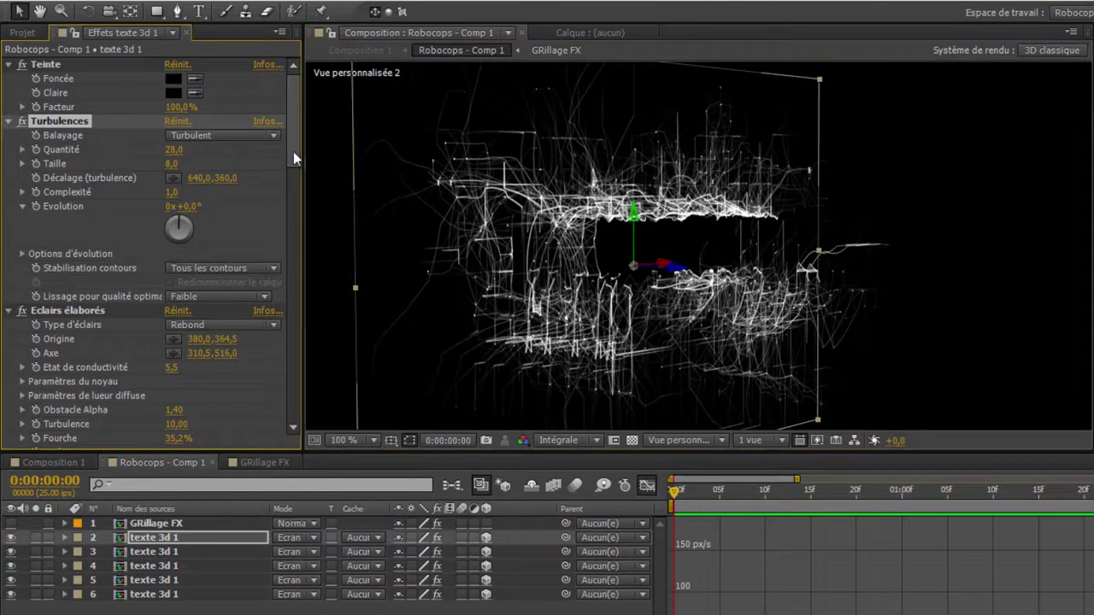
# On the newest copy, set Etat de conductivité to 10,0 for Eclairs élaborés 4 and 8,5 for Eclairs élaborés 5, and adjust it for Eclairs élaborés 6
pyautogui.scroll(-10, 287, 135)
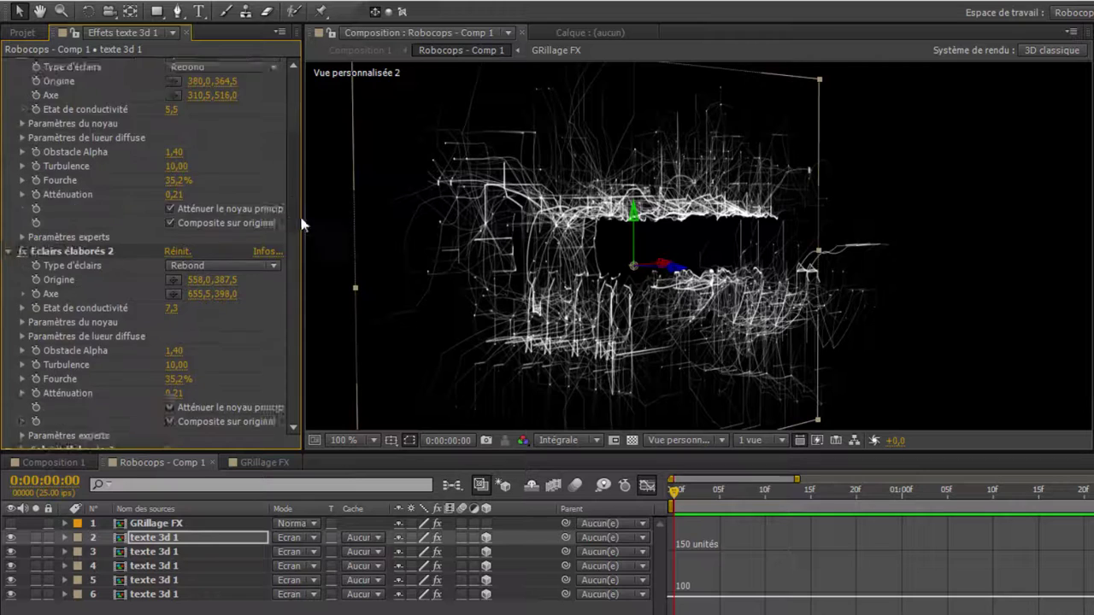
pyautogui.moveTo(173, 323); pyautogui.dragTo(190, 323)
pyautogui.moveTo(293, 242); pyautogui.dragTo(293, 314)
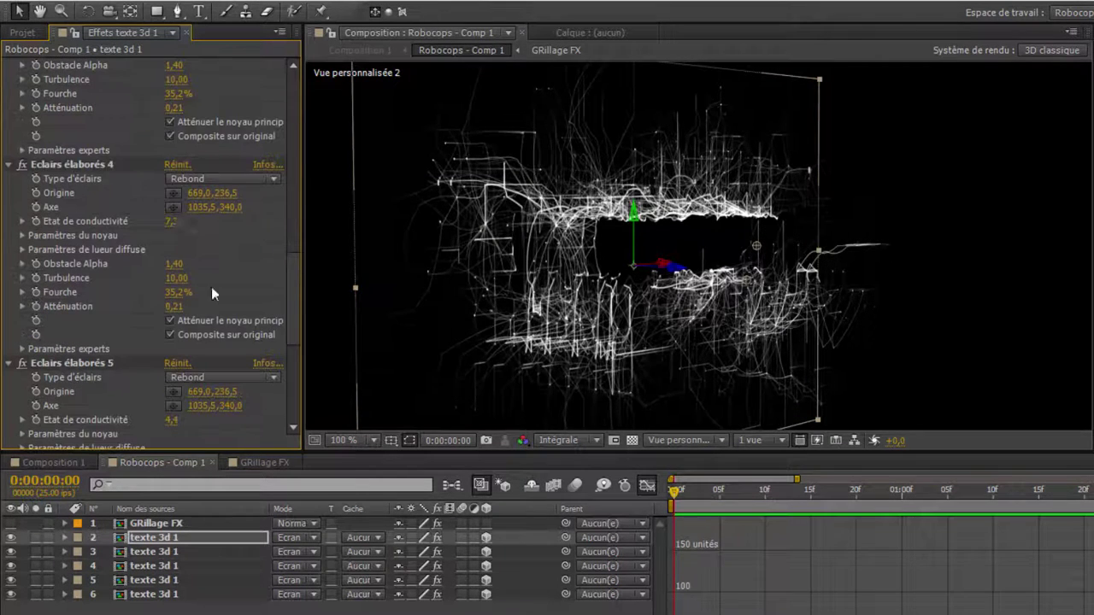
pyautogui.moveTo(173, 223); pyautogui.dragTo(202, 226)
pyautogui.moveTo(297, 291); pyautogui.dragTo(295, 328)
pyautogui.moveTo(172, 271); pyautogui.dragTo(208, 273)
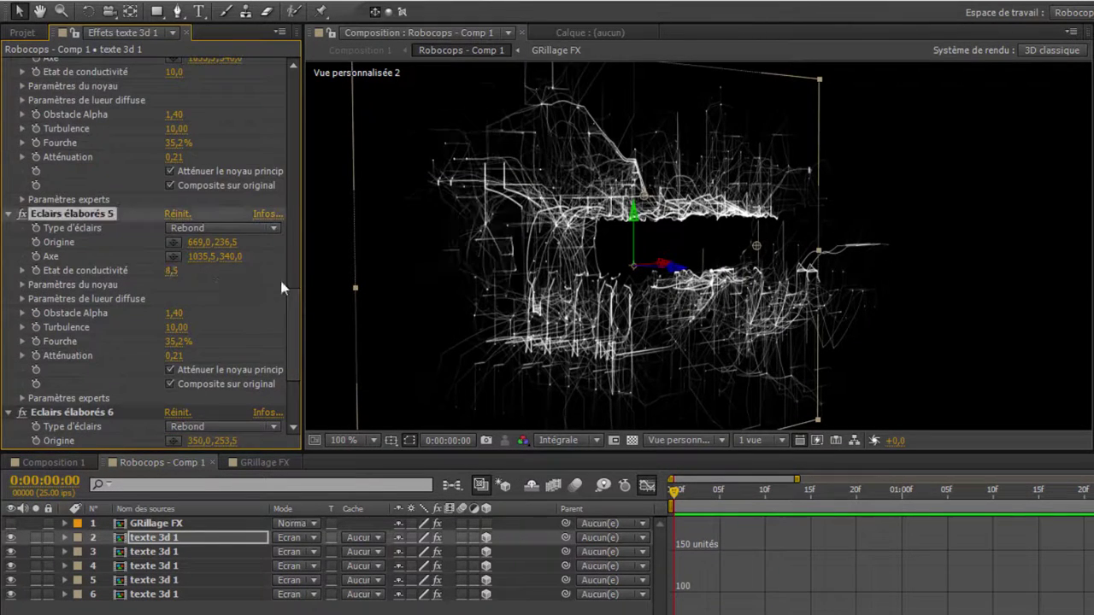
pyautogui.moveTo(293, 299); pyautogui.dragTo(293, 337)
pyautogui.moveTo(174, 315); pyautogui.dragTo(205, 313)
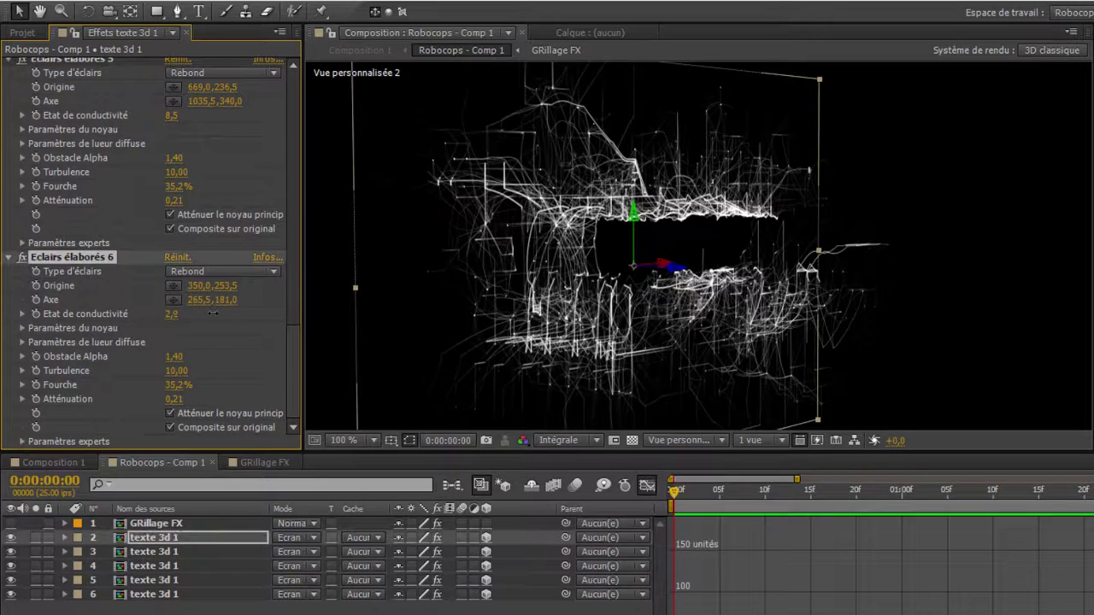
# Set the newest copy's Turbulences Quantité to 94,0 and the first Eclairs élaborés effect's Etat de conductivité to 8,5
pyautogui.scroll(15, 273, 335)
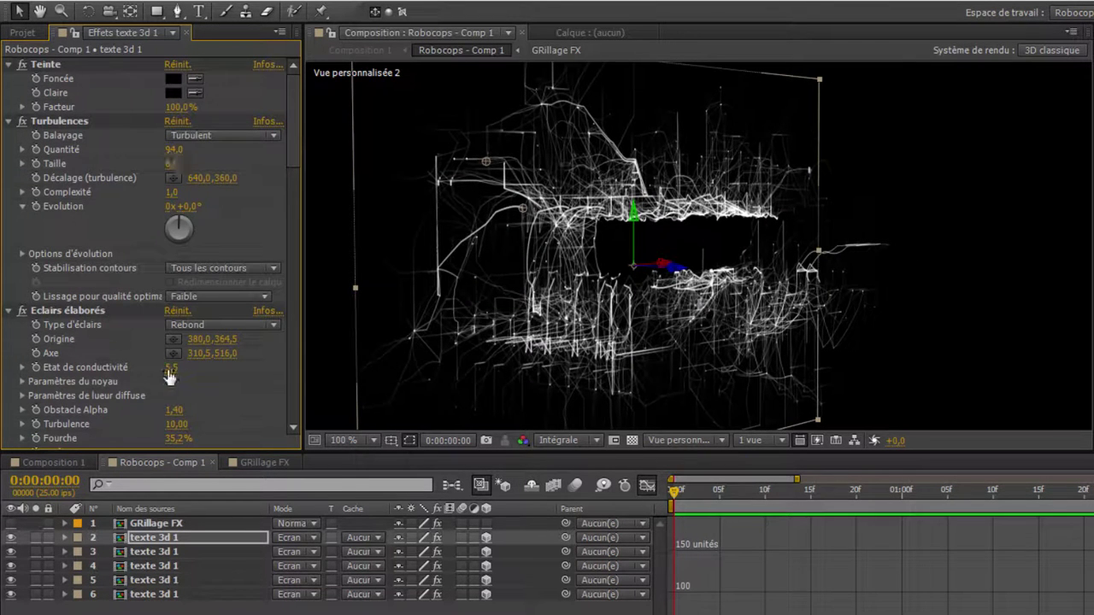
pyautogui.moveTo(169, 369); pyautogui.dragTo(191, 368)
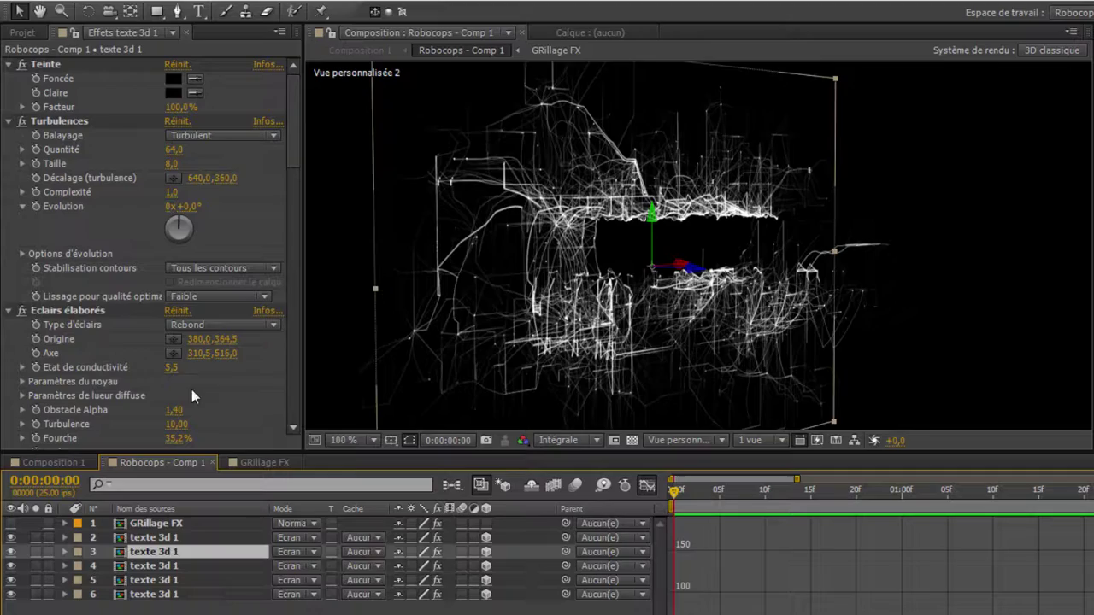
pyautogui.click(165, 525)
pyautogui.click(165, 537)
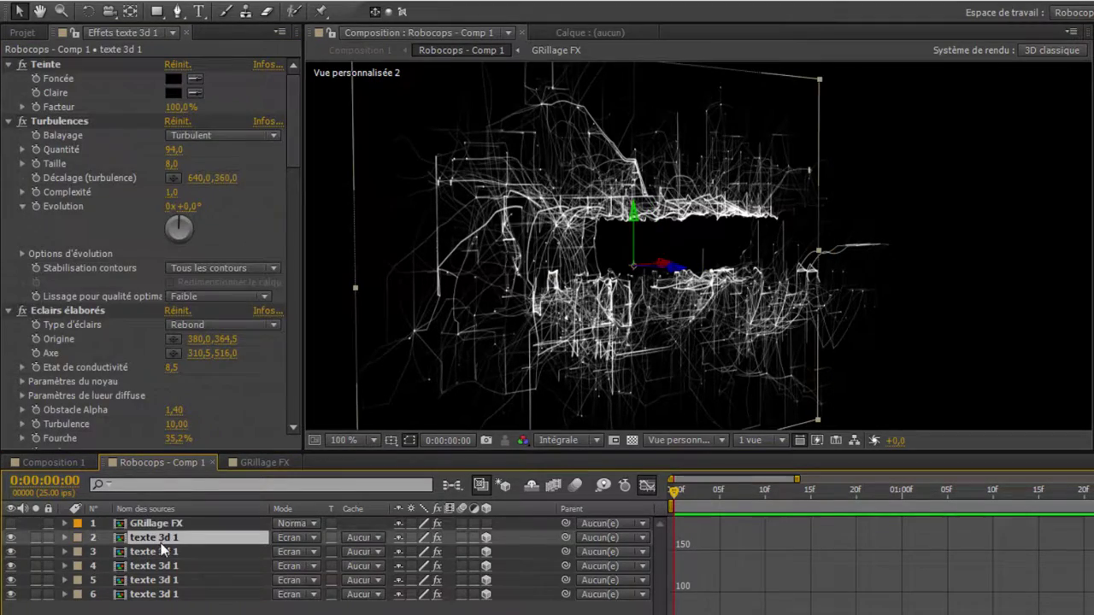
# Duplicate the bottommost texte 3d 1 layer and give the lower copy a blue label
pyautogui.click(110, 12)
pyautogui.moveTo(547, 316); pyautogui.dragTo(429, 260)
pyautogui.moveTo(196, 351); pyautogui.dragTo(326, 472)
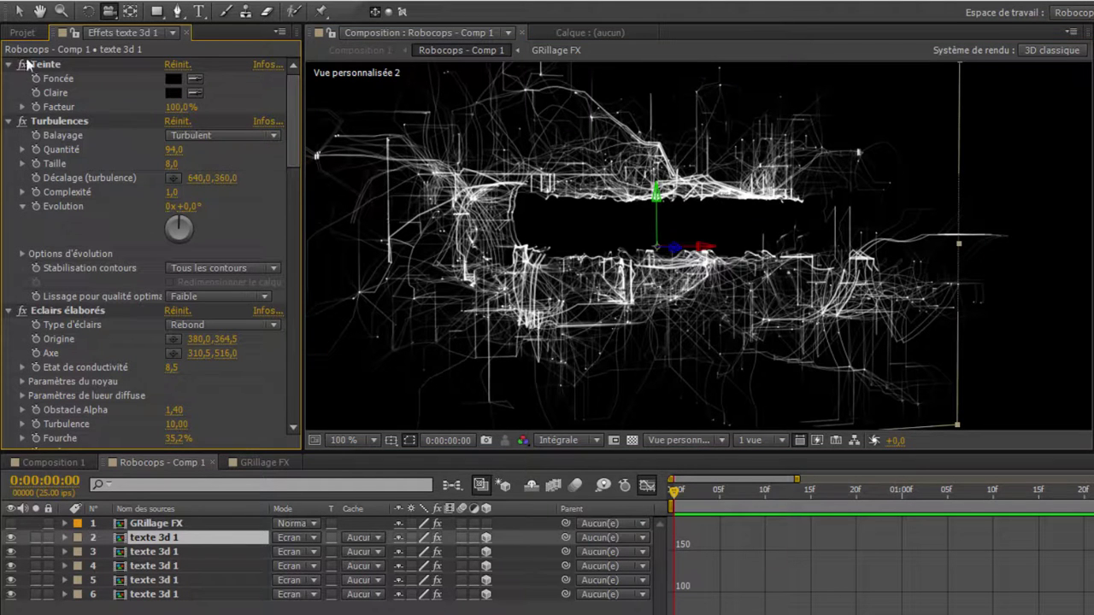
pyautogui.click(18, 11)
pyautogui.click(155, 598)
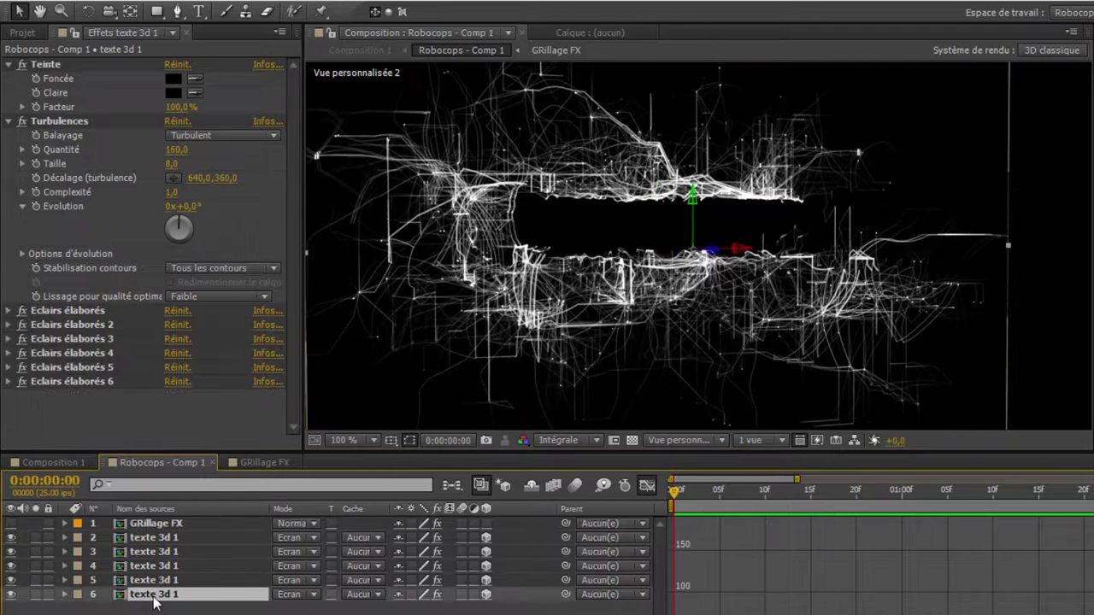
pyautogui.hotkey('ctrl', 'd')
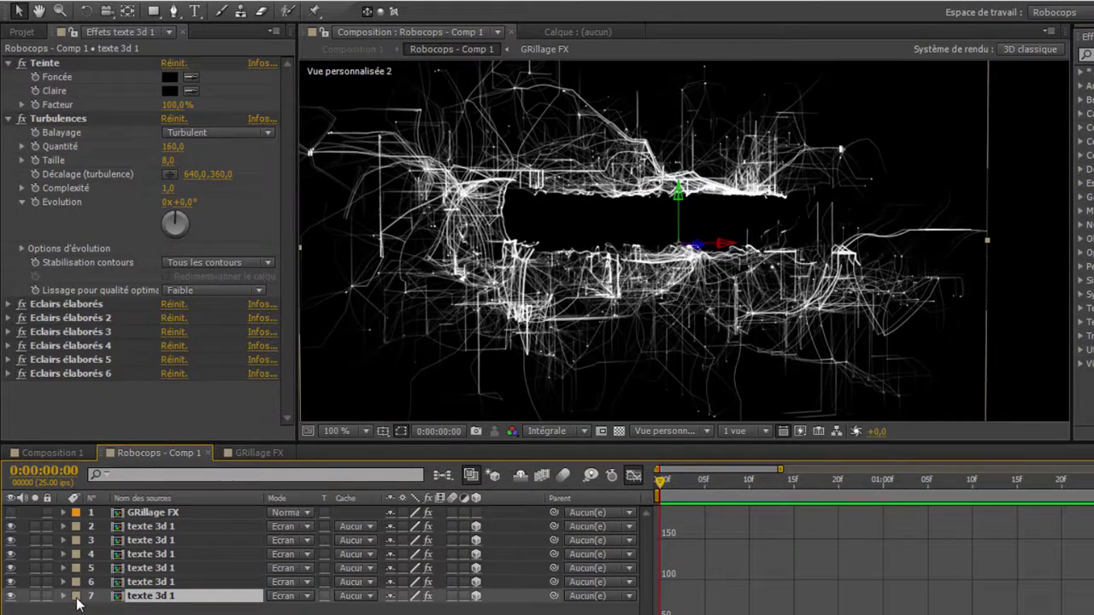
pyautogui.click(76, 598)
pyautogui.click(119, 449)
# Delete all effects from the blue-labelled texte 3d 1 layer
pyautogui.click(144, 417)
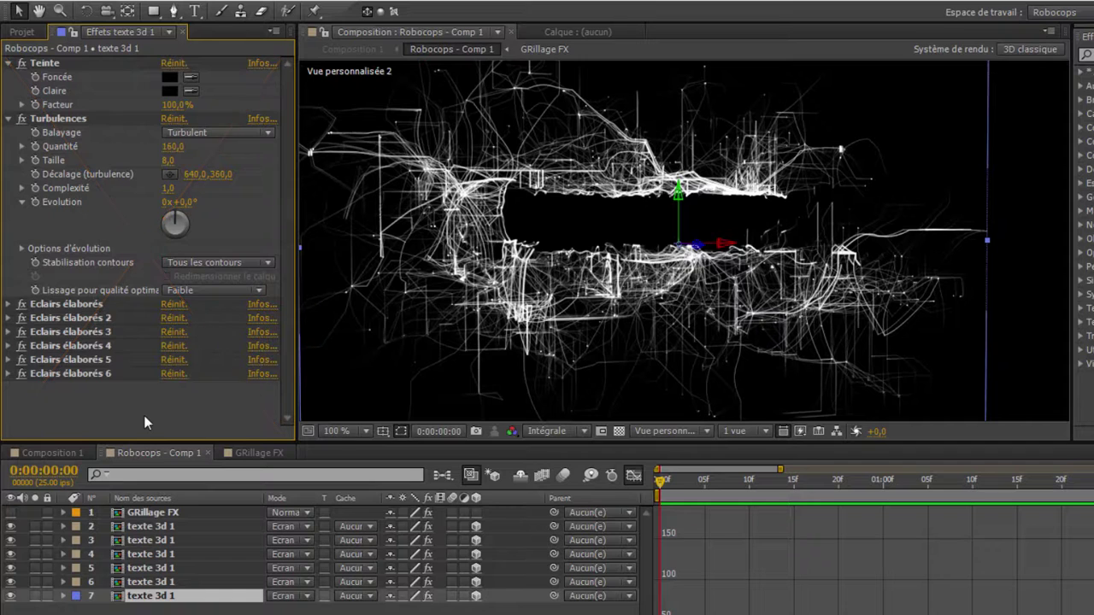
pyautogui.hotkey('ctrl', 'a')
pyautogui.press('Delete')
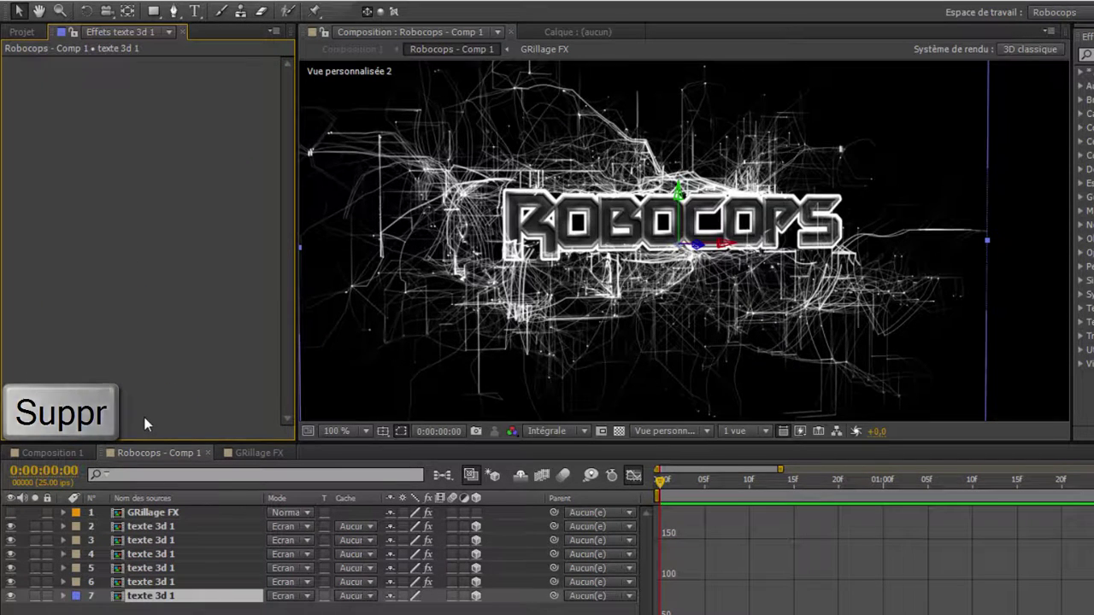
# Set the blending mode of the blue-labelled texte 3d 1 layer to Normal
pyautogui.scroll(2, 461, 233)
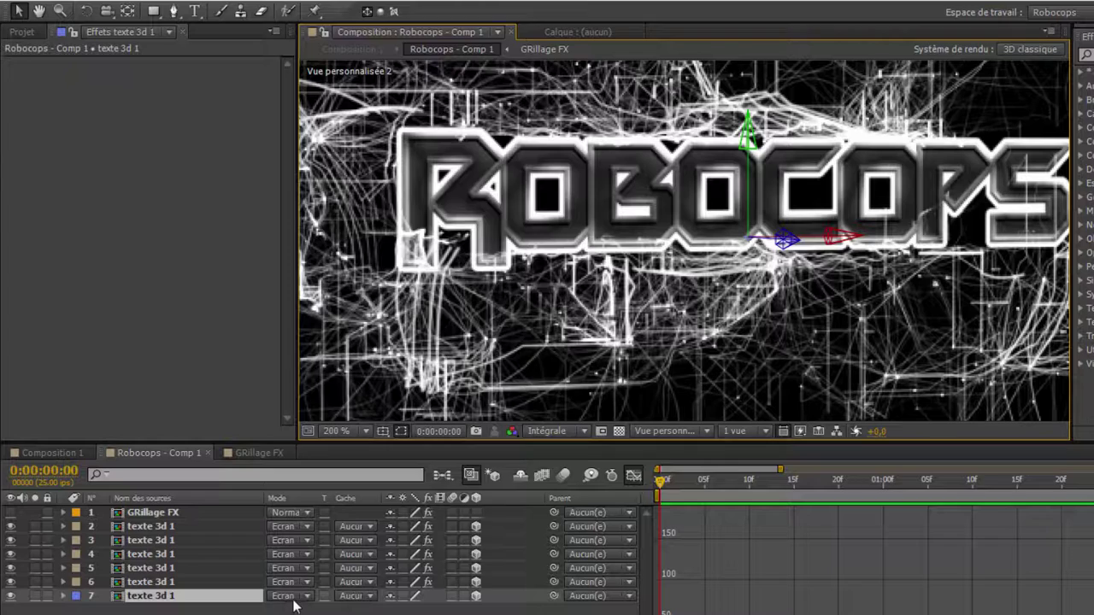
pyautogui.click(294, 598)
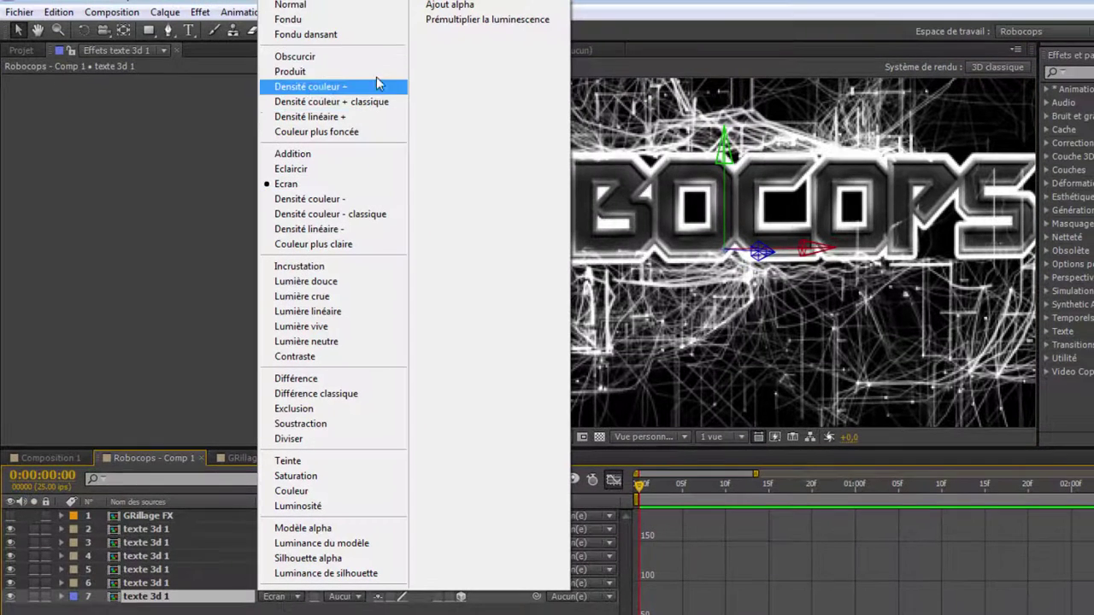
pyautogui.click(359, 12)
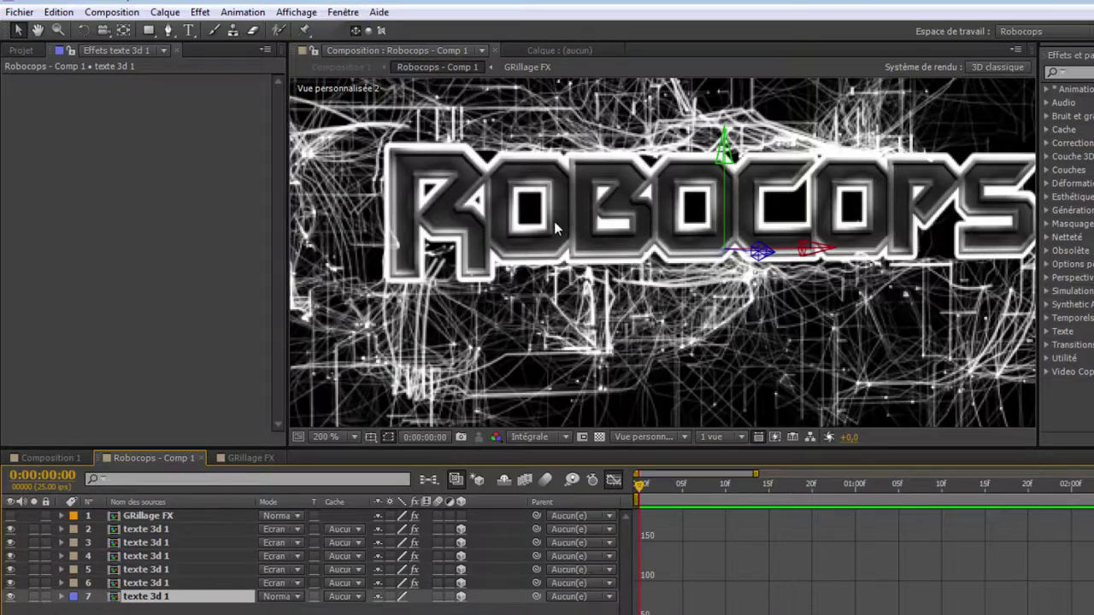
pyautogui.scroll(-2, 554, 221)
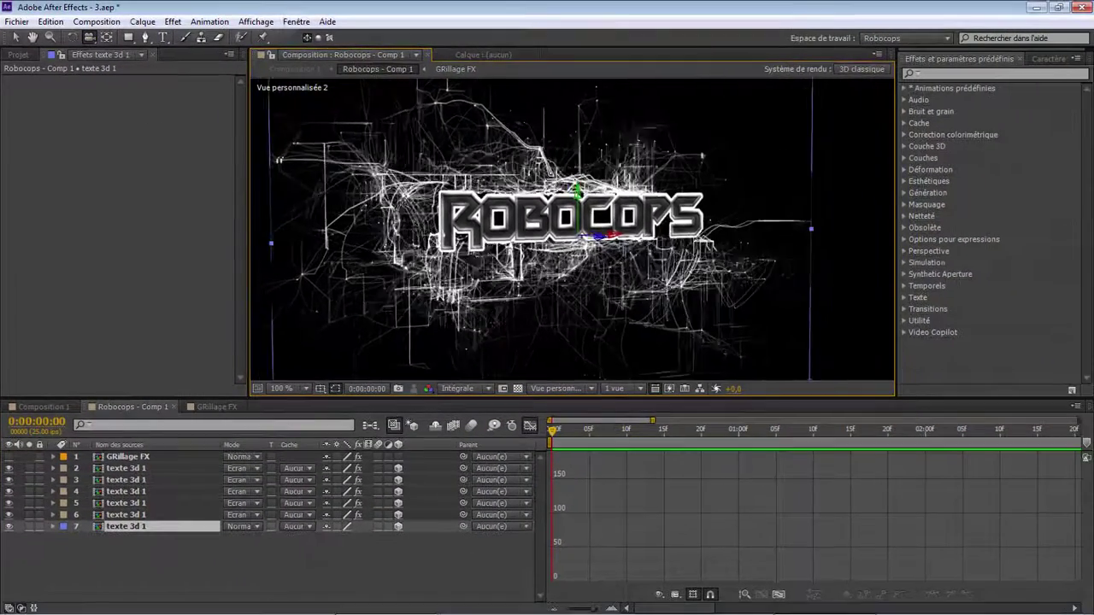
# Create a two-node camera (Caméra à deux nœuds) with the 35 mm preset
pyautogui.moveTo(573, 243)
pyautogui.mouseDown()
pyautogui.moveTo(636, 247)
pyautogui.moveTo(645, 291)
pyautogui.moveTo(556, 261)
pyautogui.moveTo(566, 258)
pyautogui.mouseUp()
pyautogui.click(202, 543)
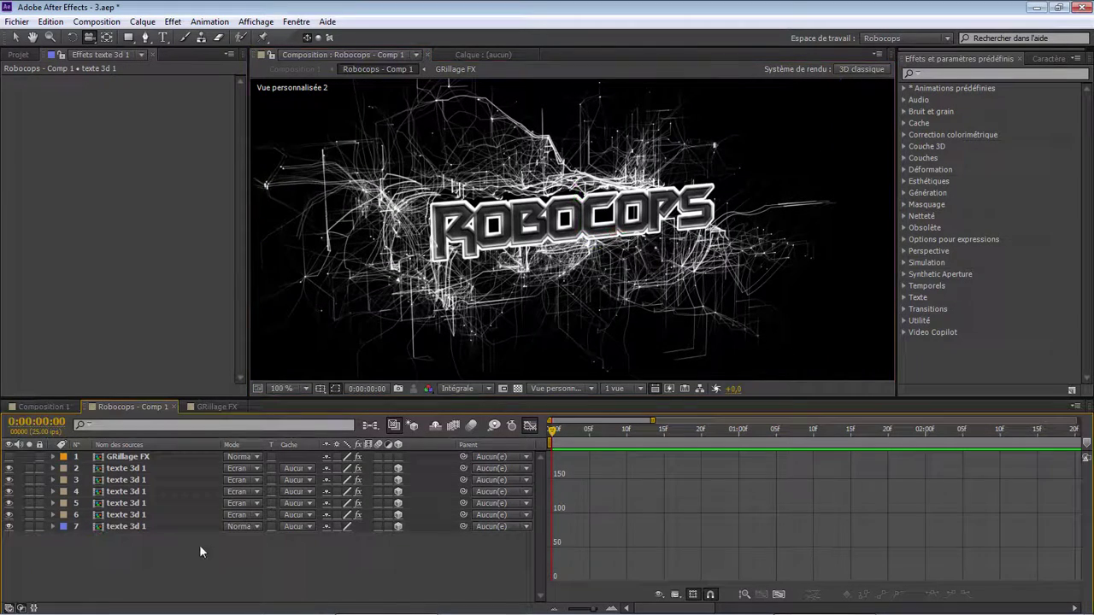
pyautogui.click(142, 21)
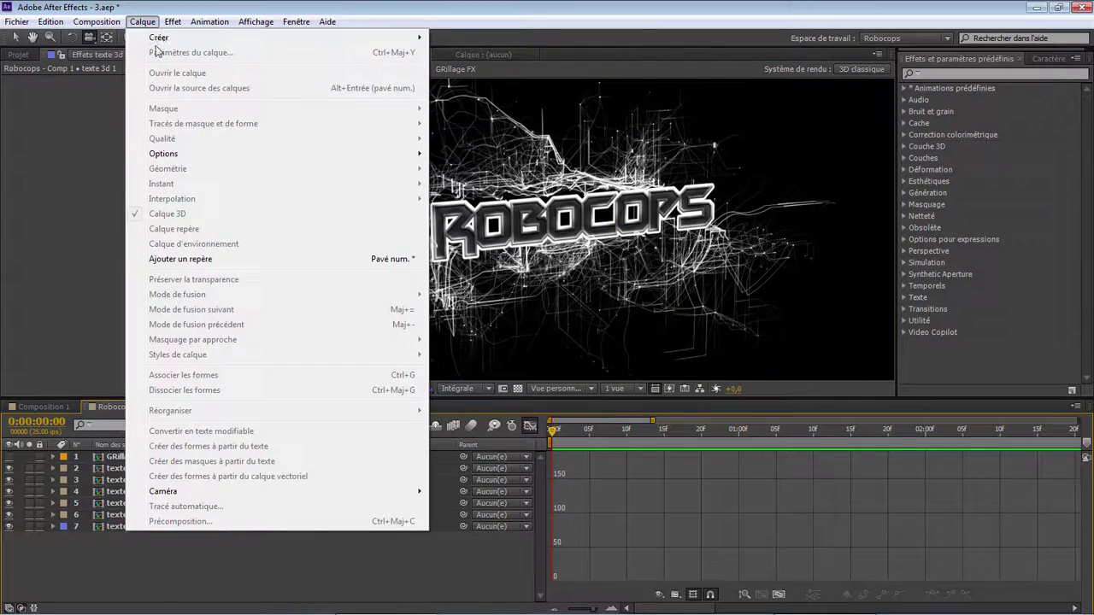
pyautogui.moveTo(213, 44)
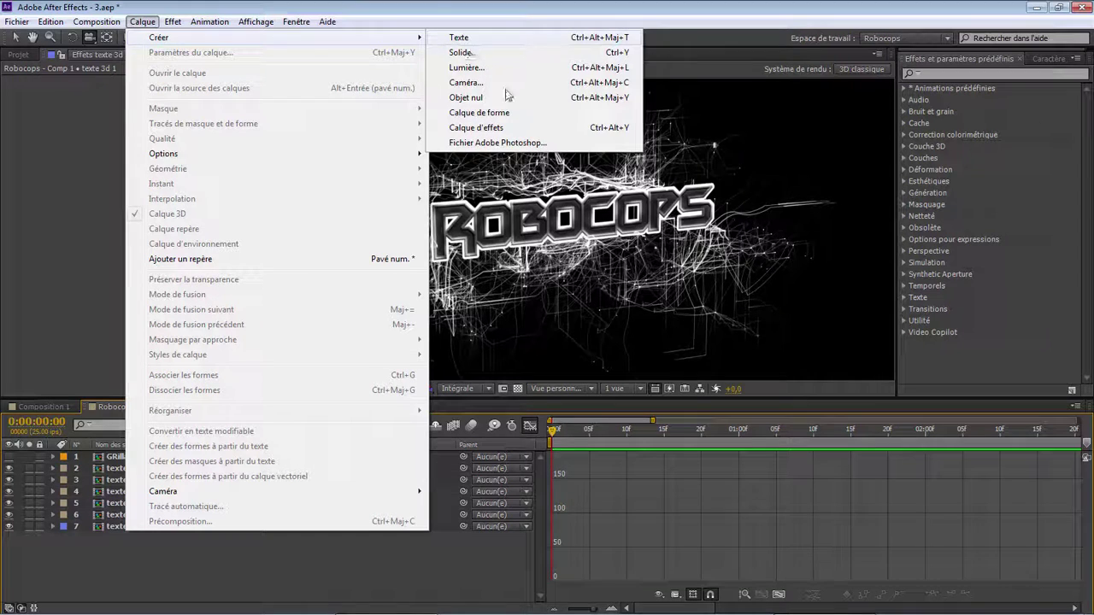
pyautogui.click(582, 86)
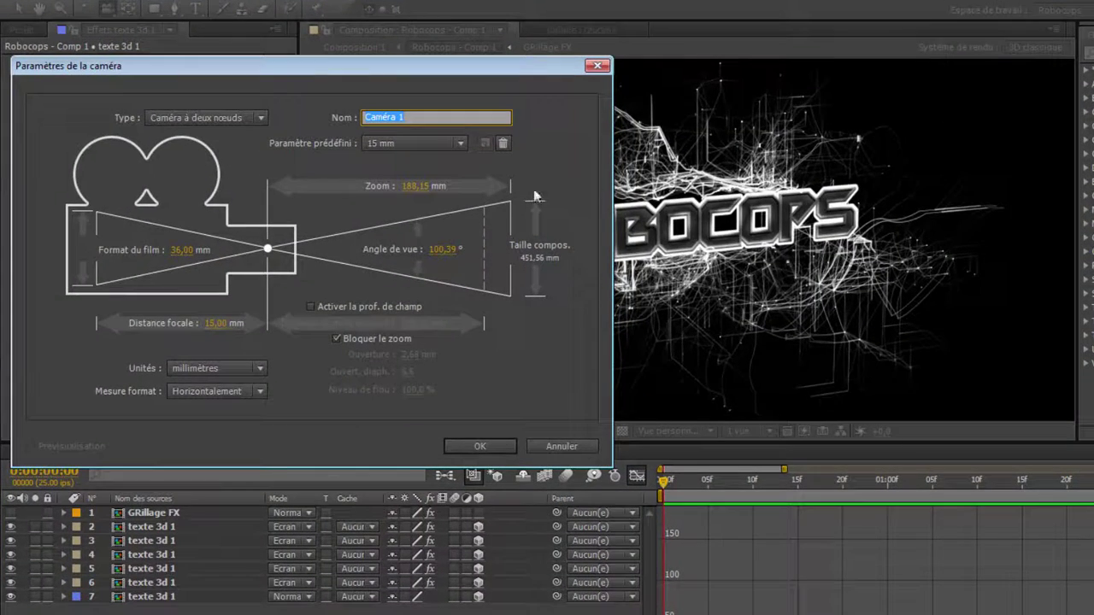
pyautogui.click(262, 118)
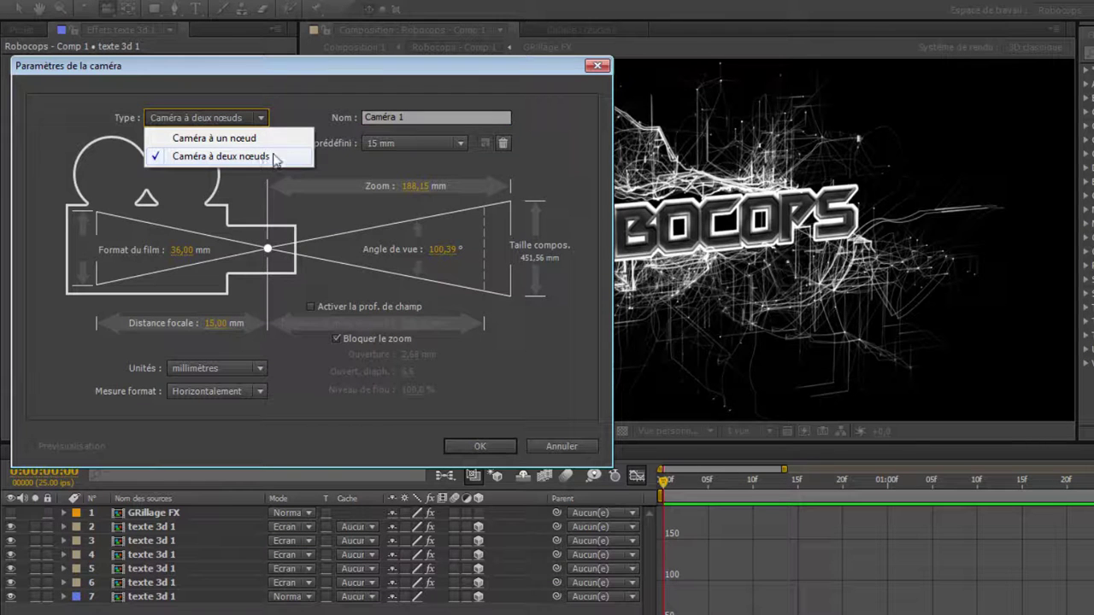
pyautogui.click(281, 155)
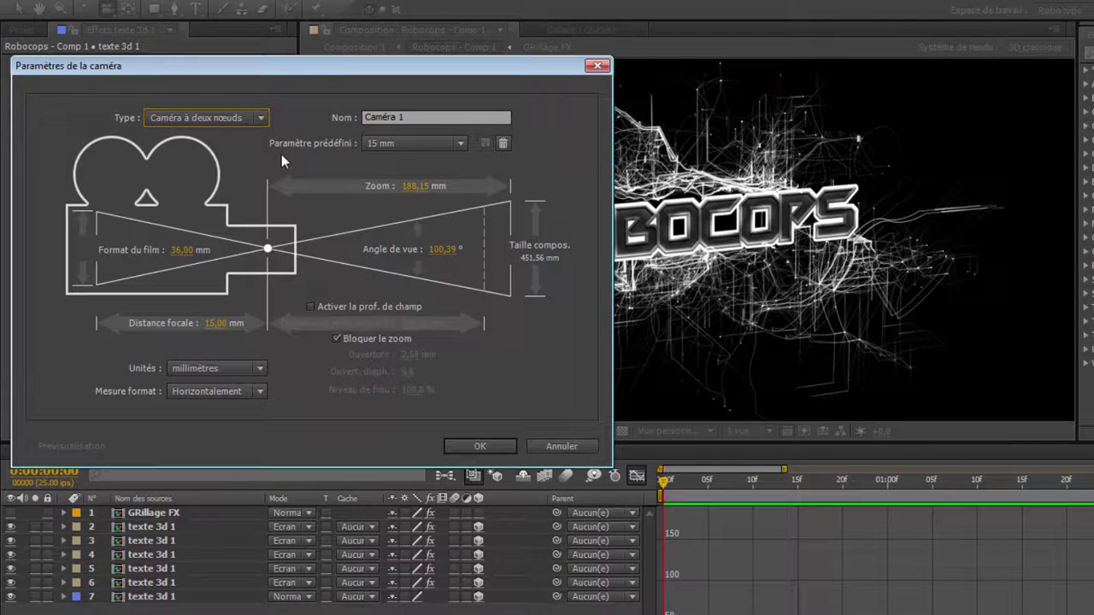
pyautogui.click(460, 150)
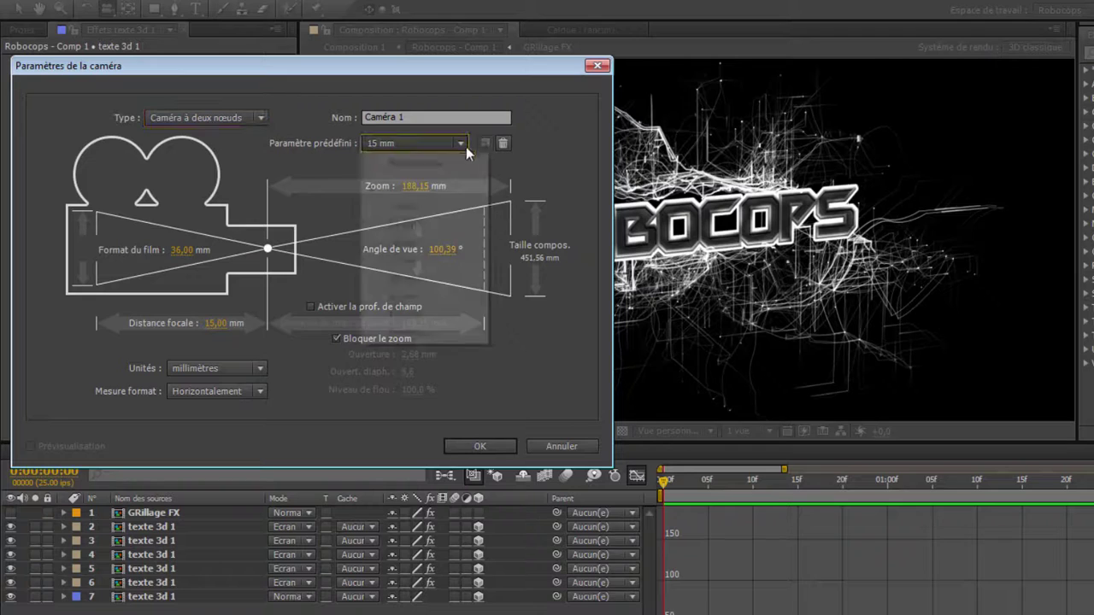
pyautogui.click(453, 261)
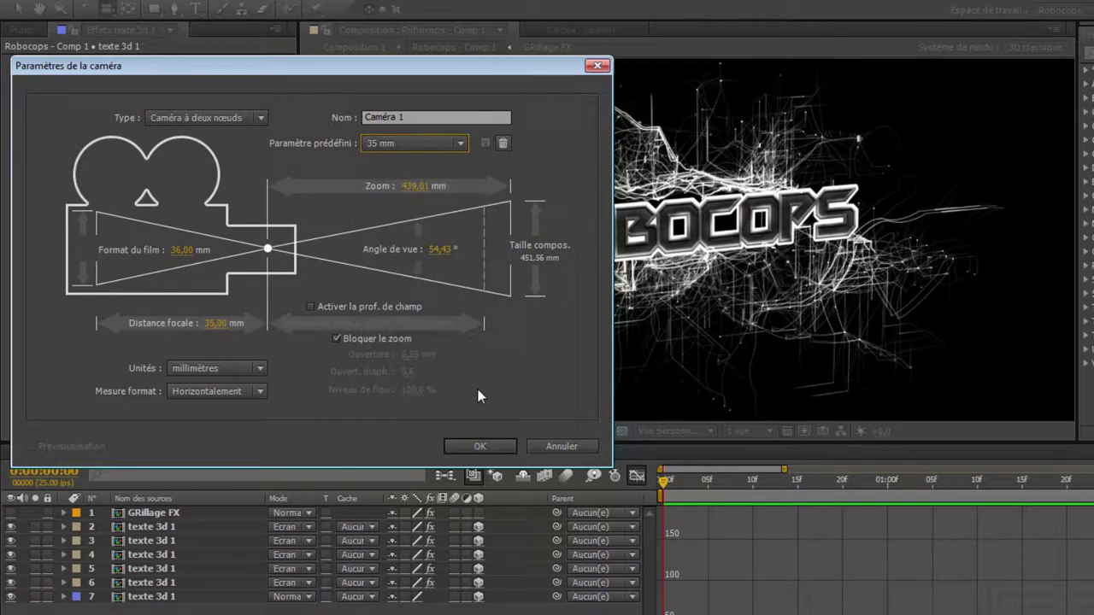
pyautogui.click(475, 445)
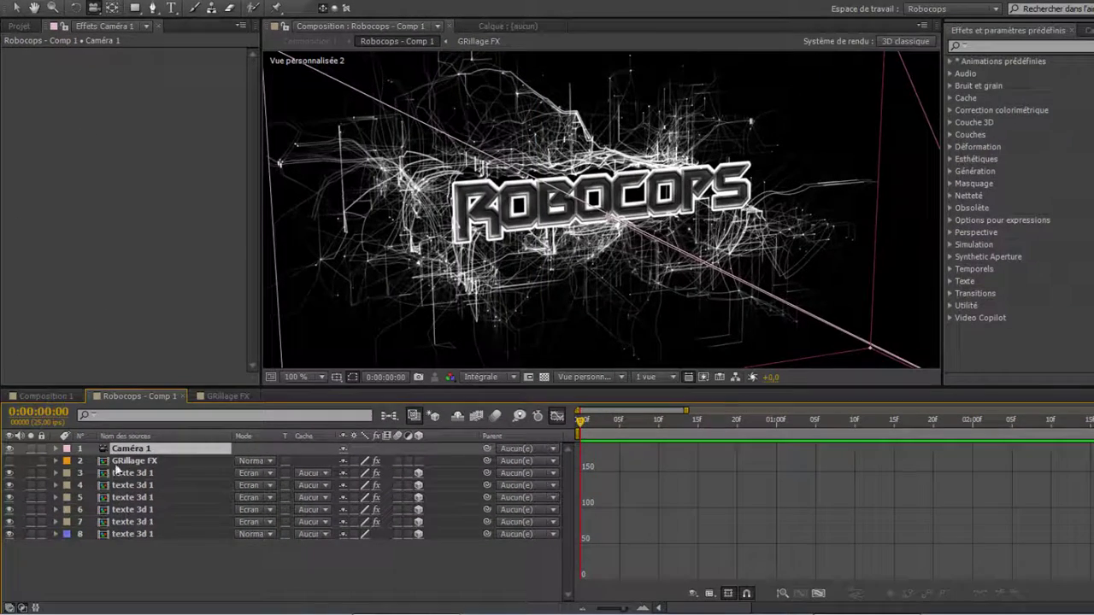
# Reveal the camera's options and turn on Profondeur de champ
pyautogui.press('a')
pyautogui.press('a')
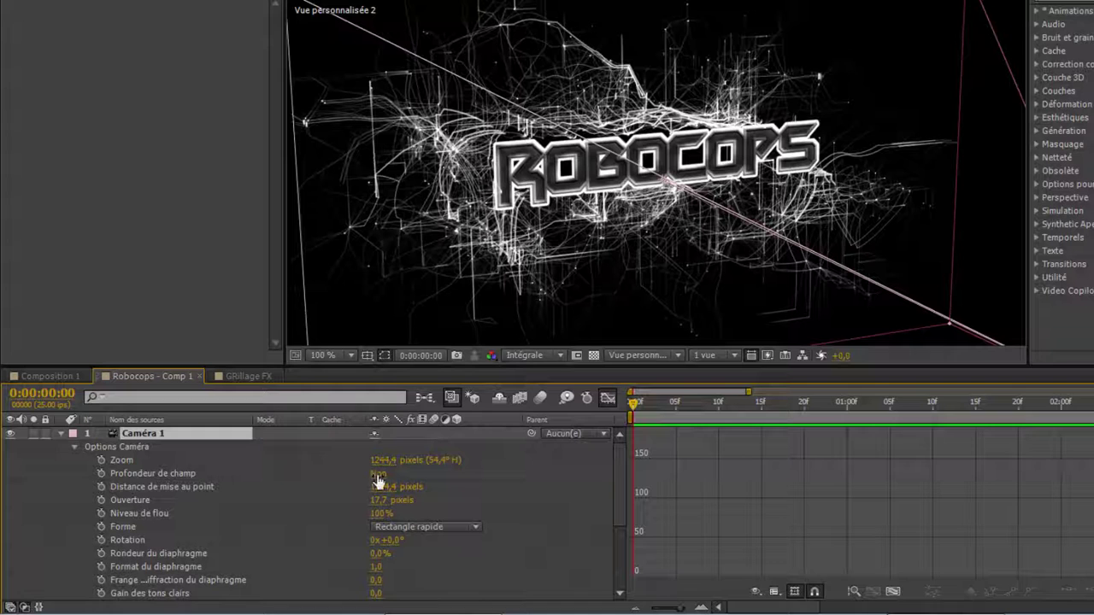
pyautogui.click(376, 474)
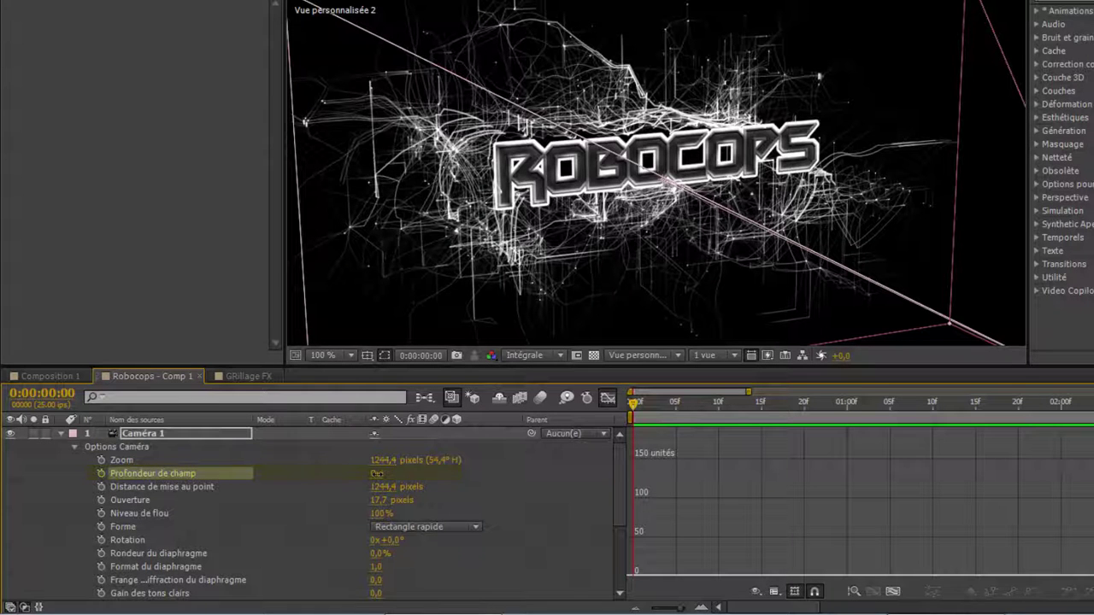
# View the composition through Caméra active and set the camera's Ouverture to 713,7 pixels
pyautogui.moveTo(378, 503); pyautogui.dragTo(407, 502)
pyautogui.click(659, 356)
pyautogui.click(660, 374)
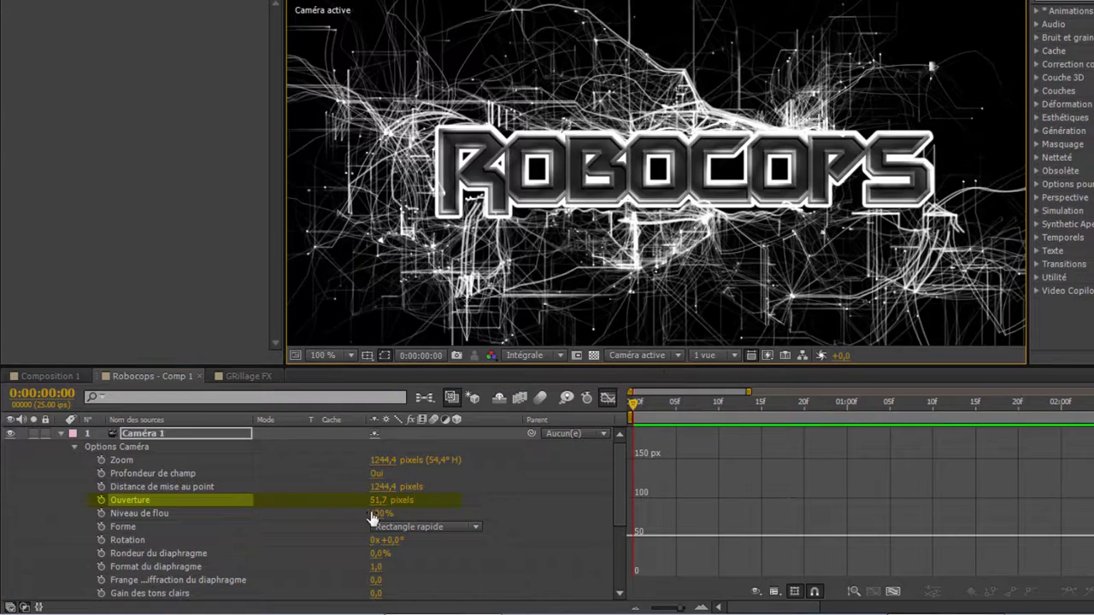
pyautogui.moveTo(409, 498); pyautogui.dragTo(831, 425)
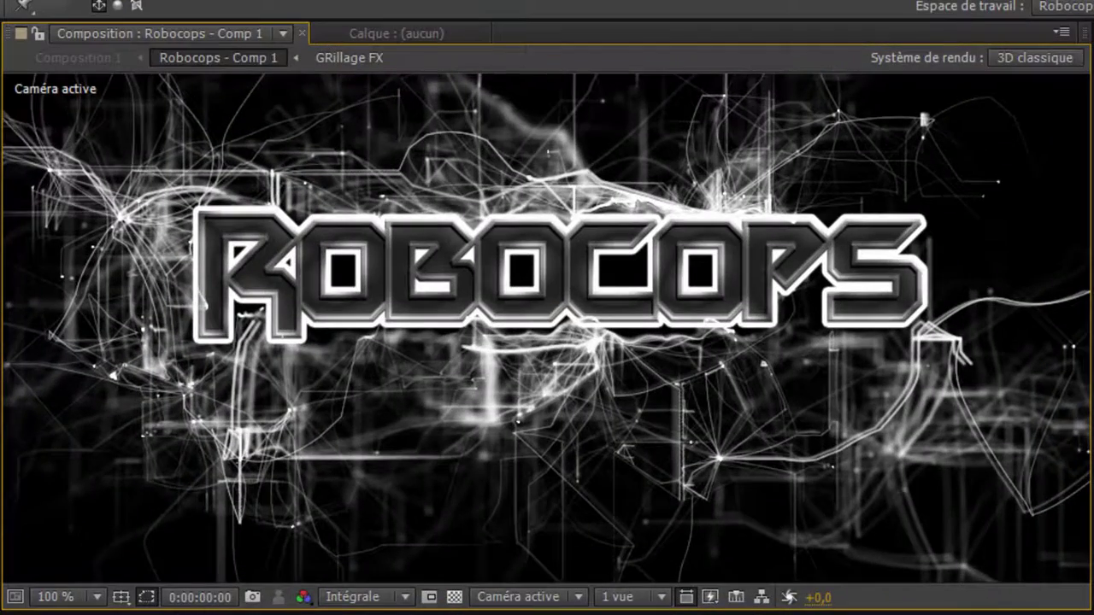
pyautogui.moveTo(441, 439); pyautogui.dragTo(471, 479)
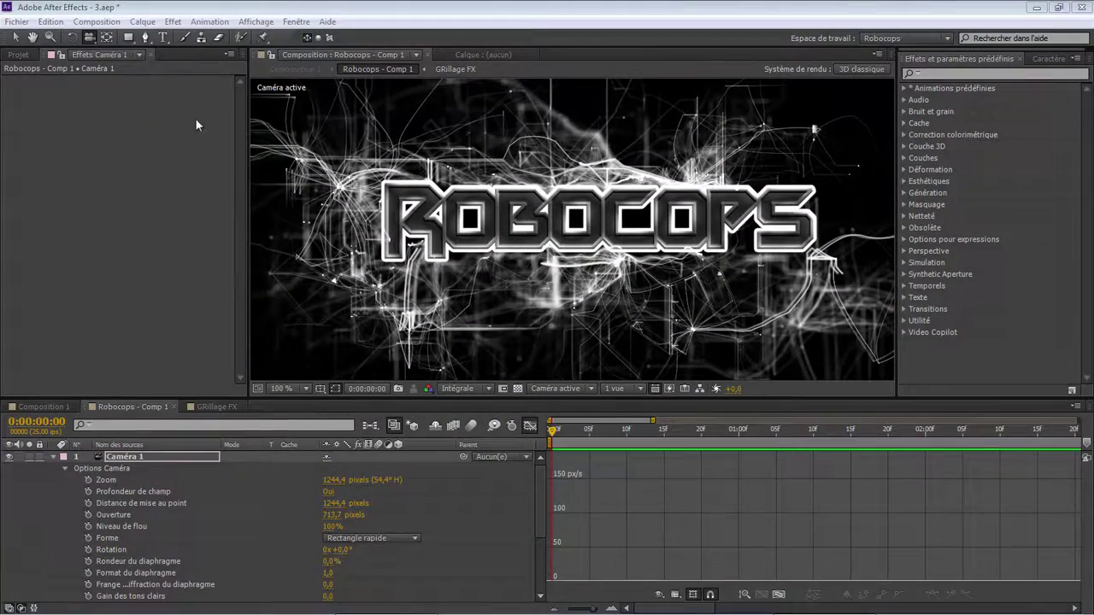
# Widen the composition viewer and show the composition in 2 vues - horizontal, with Vue personnalisée 2 beside Caméra active
pyautogui.click(16, 38)
pyautogui.moveTo(249, 186); pyautogui.dragTo(53, 186)
pyautogui.click(423, 388)
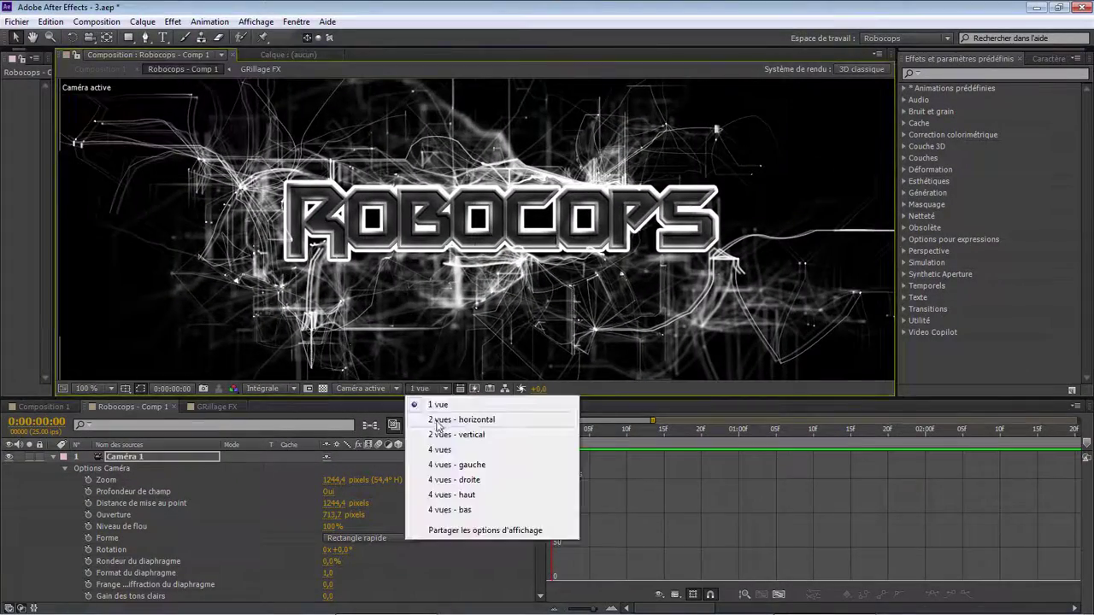
pyautogui.click(451, 428)
pyautogui.click(367, 388)
pyautogui.click(386, 552)
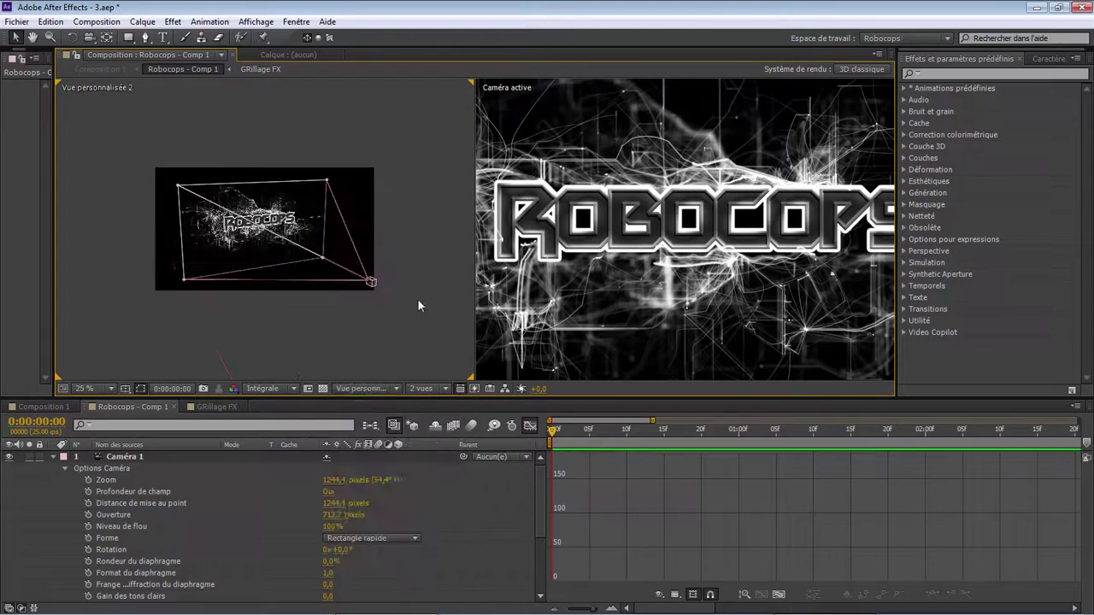
# Enlarge the viewer further and fit both views so the title, lightning layers and camera can be seen
pyautogui.scroll(4, 417, 299)
pyautogui.moveTo(411, 308); pyautogui.dragTo(423, 326)
pyautogui.moveTo(896, 235); pyautogui.dragTo(1038, 235)
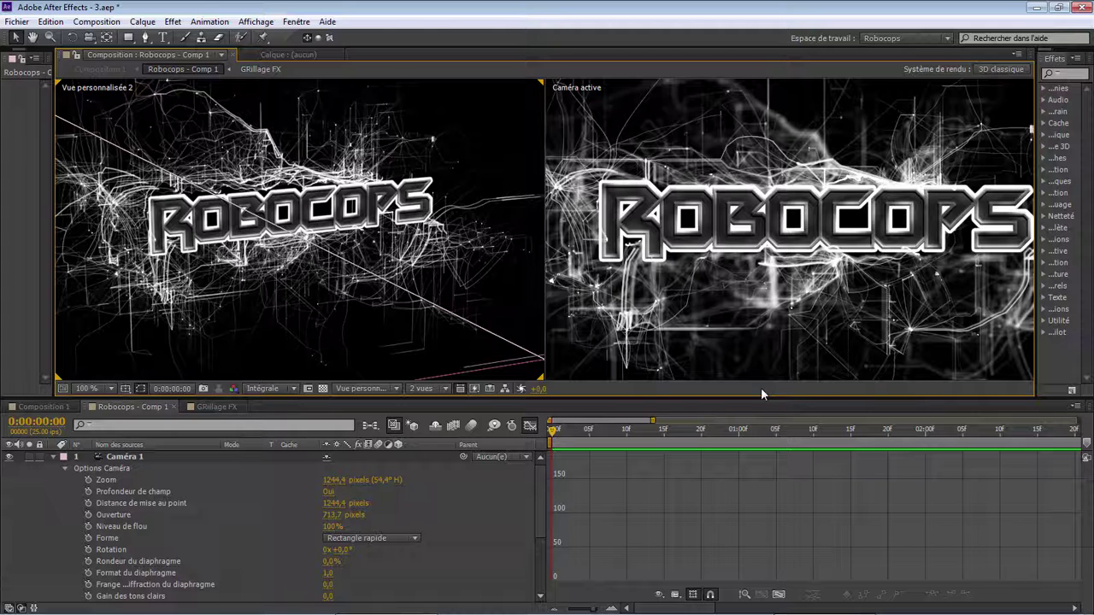
pyautogui.scroll(-3, 753, 345)
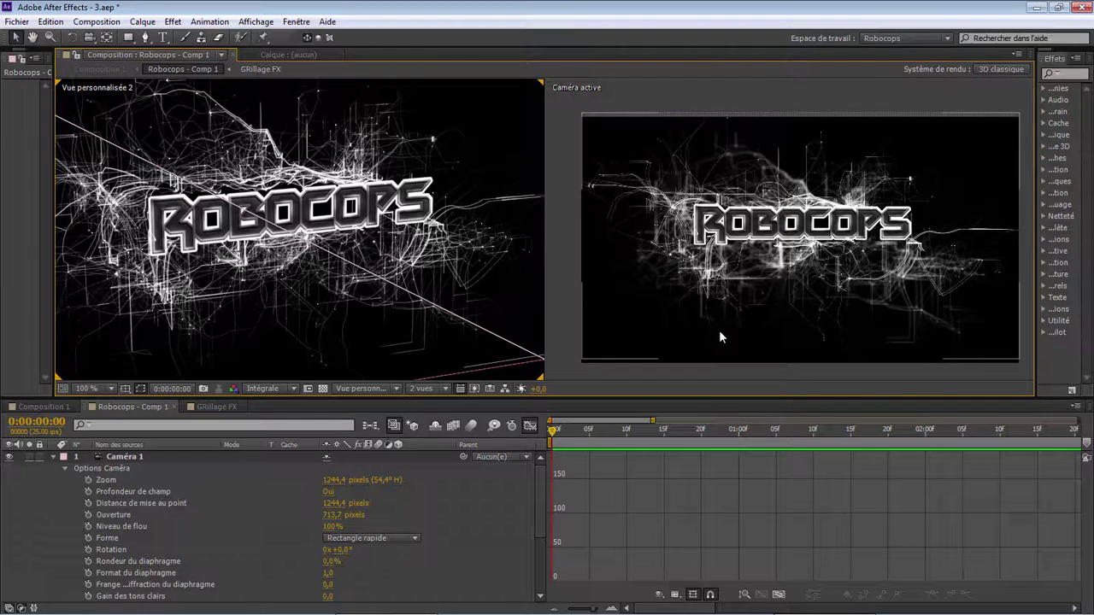
pyautogui.click(719, 336)
pyautogui.scroll(-2, 524, 299)
pyautogui.hotkey('ctrl', 'z')
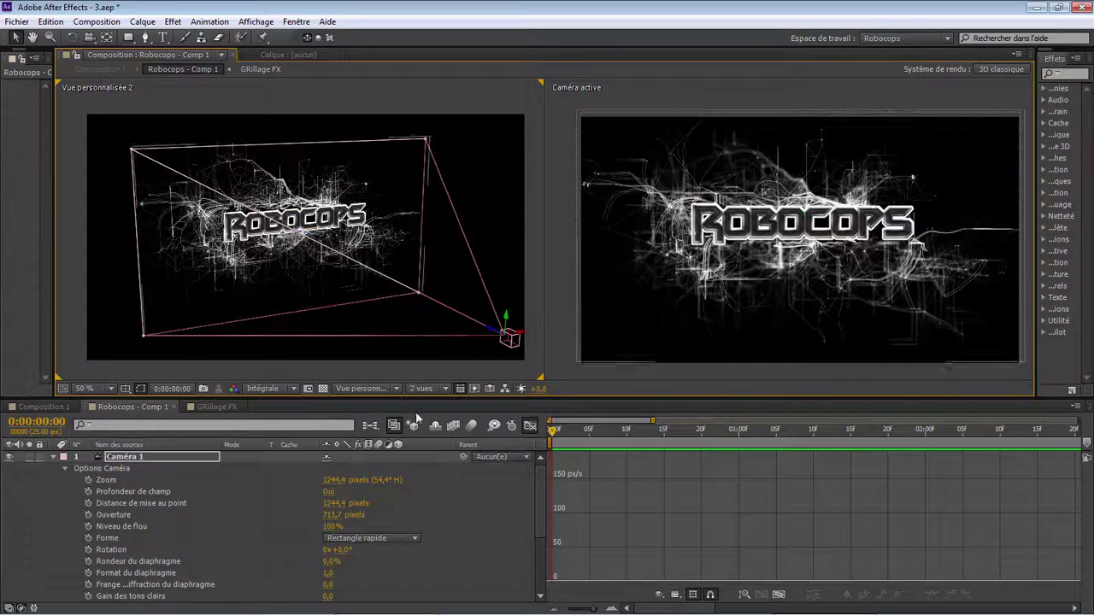
# Collapse the camera's options and set the Opacité of the five lightning texte 3d 1 layers to 51%
pyautogui.click(125, 458)
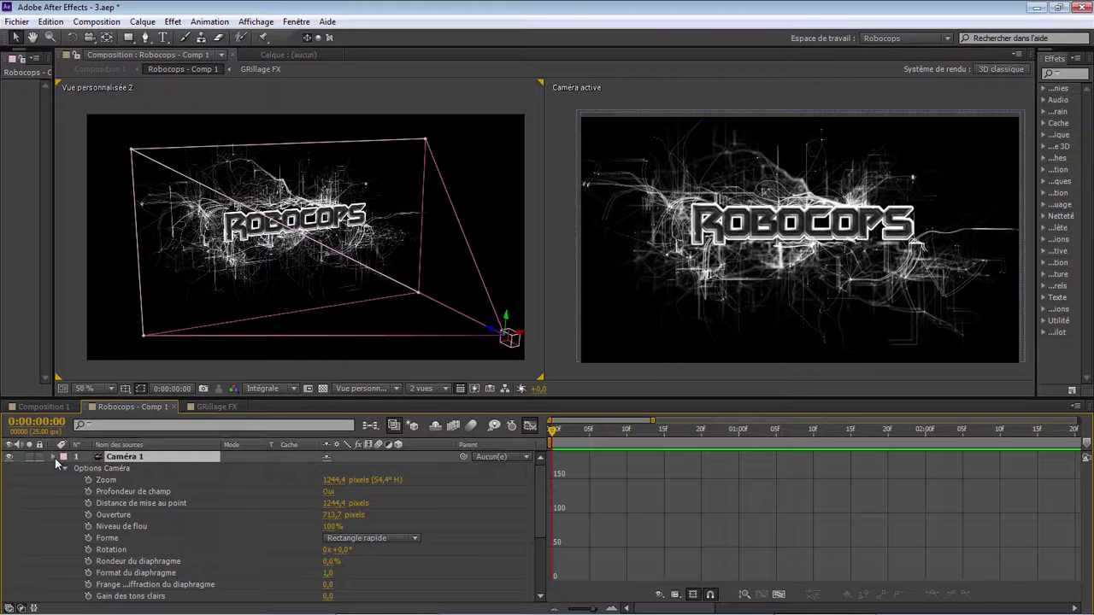
pyautogui.click(54, 457)
pyautogui.click(125, 480)
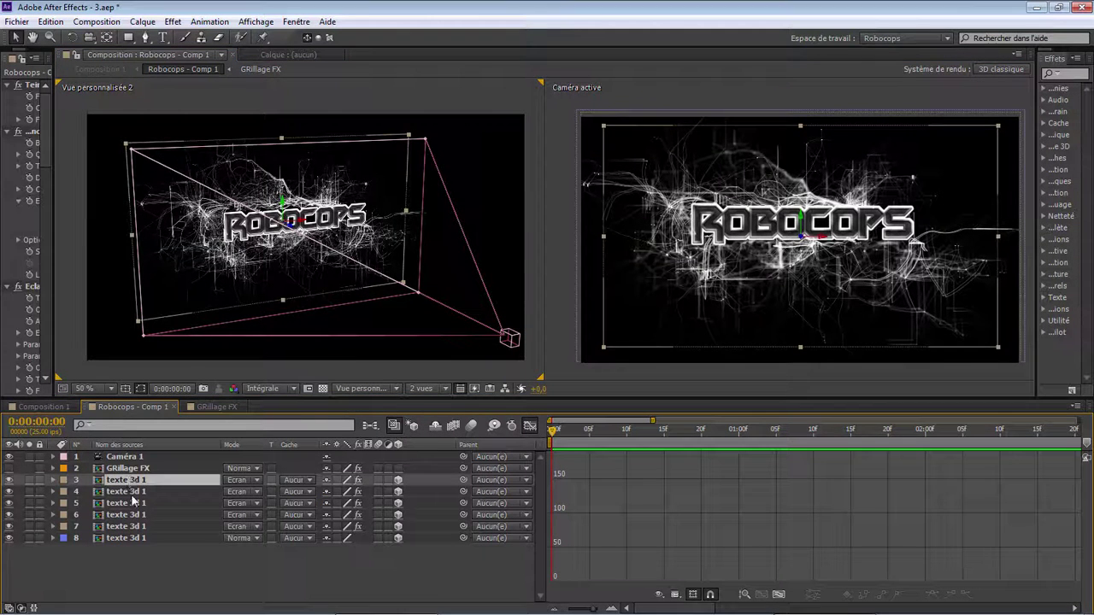
pyautogui.keyDown('shift'); pyautogui.click(121, 528); pyautogui.keyUp('shift')
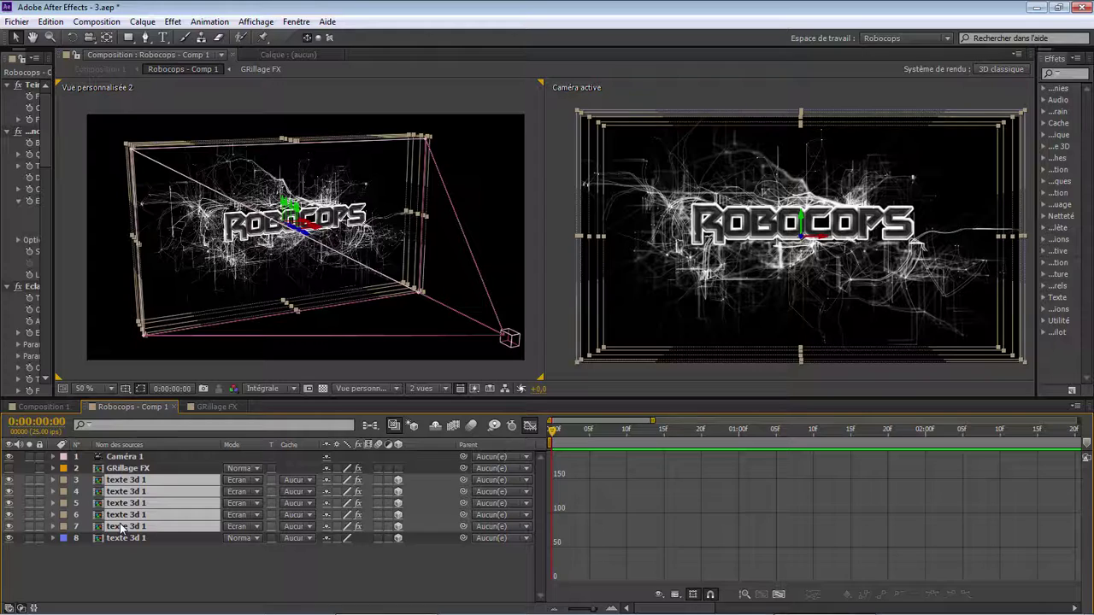
pyautogui.press('t')
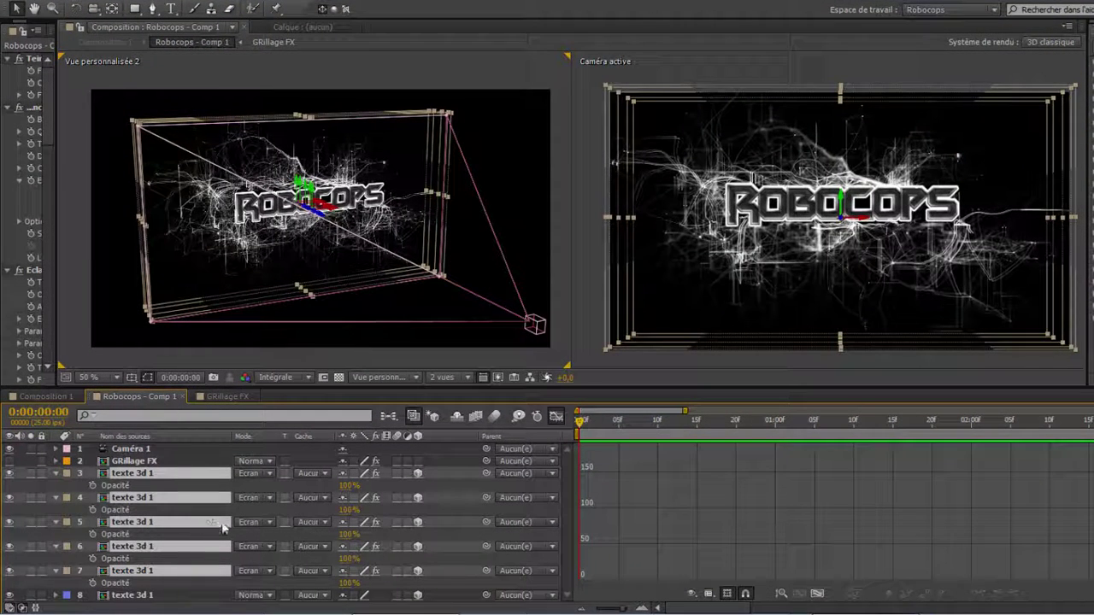
pyautogui.moveTo(349, 538); pyautogui.dragTo(329, 544)
pyautogui.moveTo(323, 544); pyautogui.dragTo(321, 544)
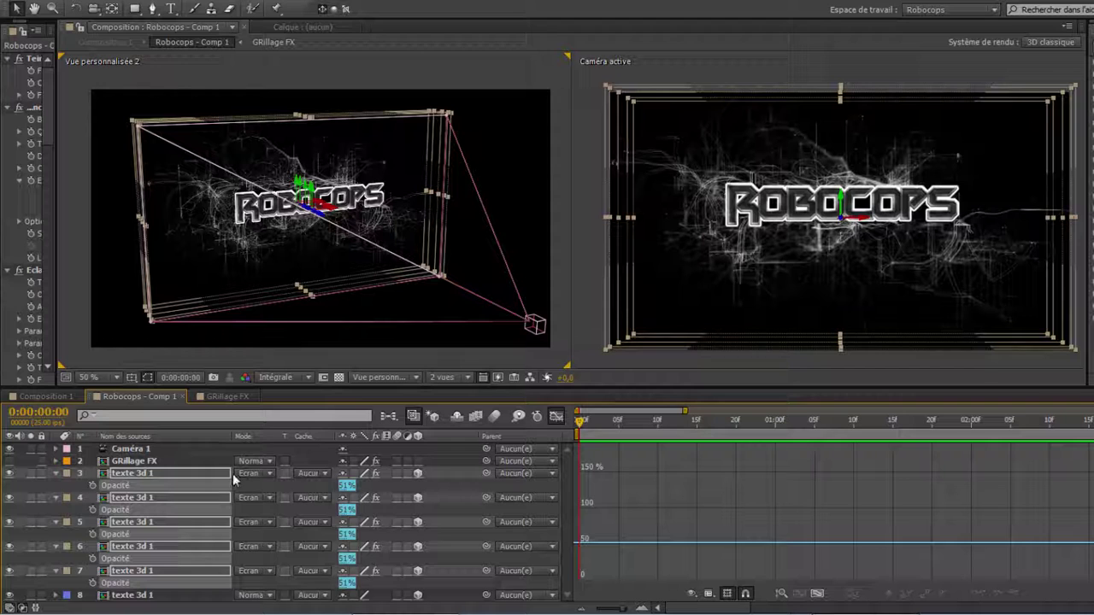
pyautogui.press('t')
pyautogui.click(190, 565)
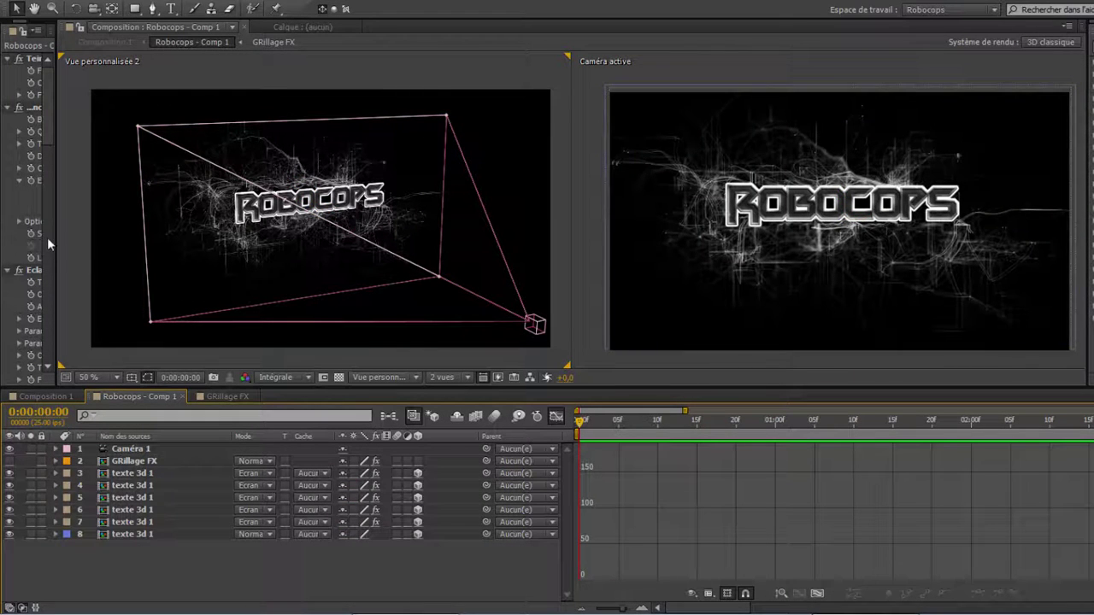
# Create a mid-grey solid layer of 1280 x 720 px
pyautogui.rightClick(176, 564)
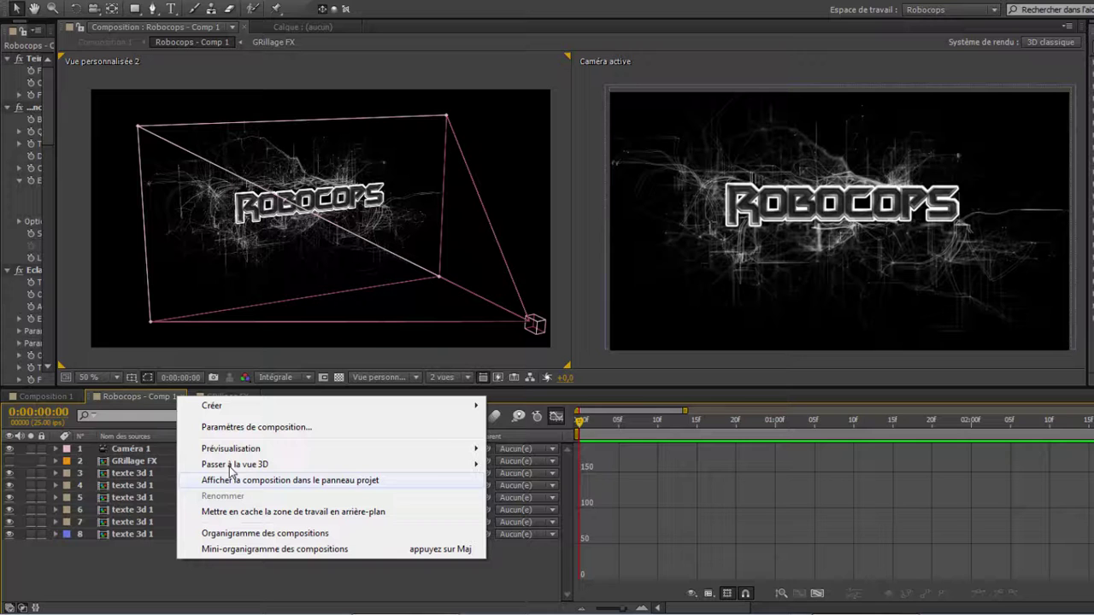
pyautogui.moveTo(436, 416)
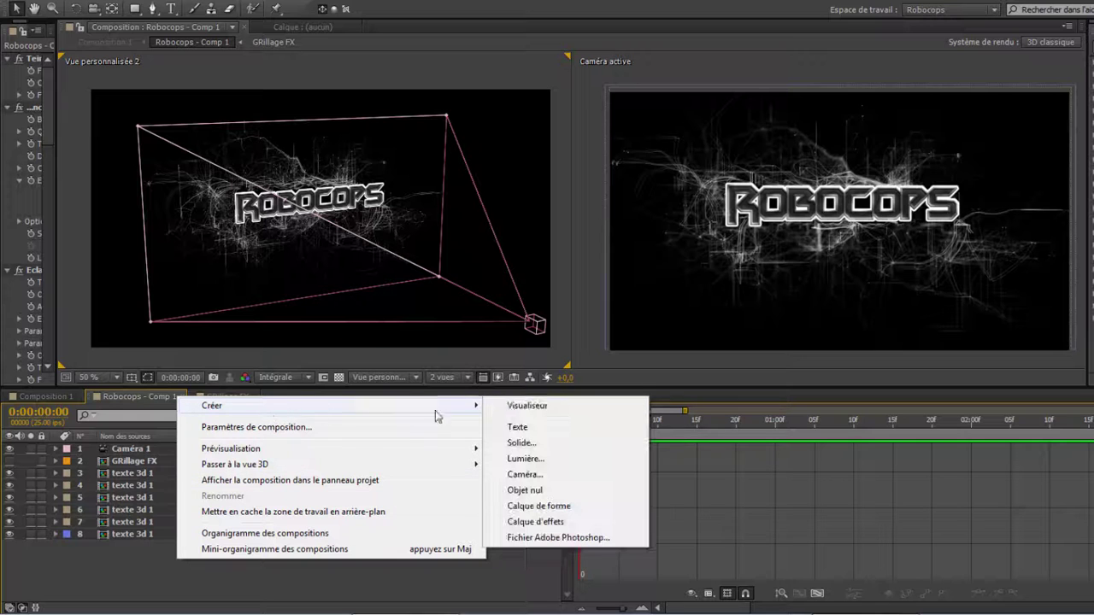
pyautogui.click(641, 443)
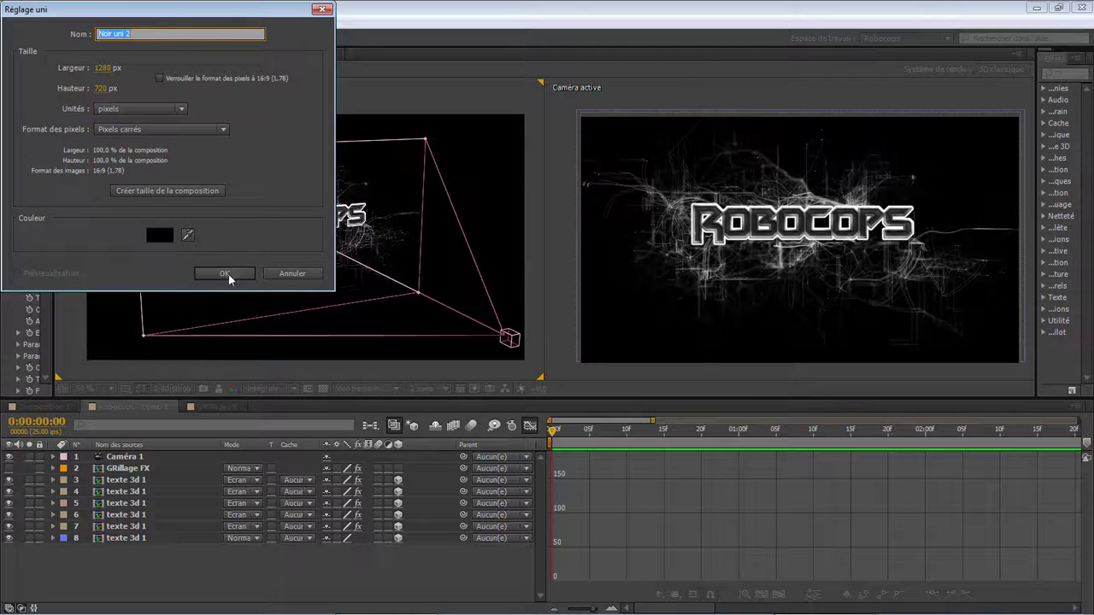
pyautogui.click(159, 240)
pyautogui.moveTo(17, 151); pyautogui.dragTo(14, 116)
pyautogui.click(313, 33)
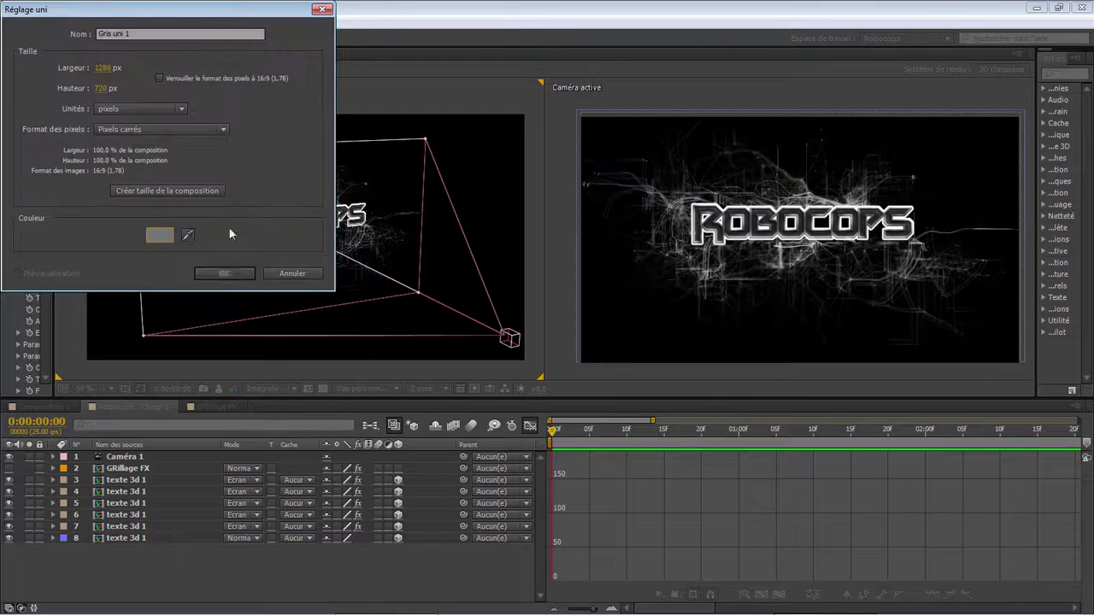
pyautogui.click(224, 274)
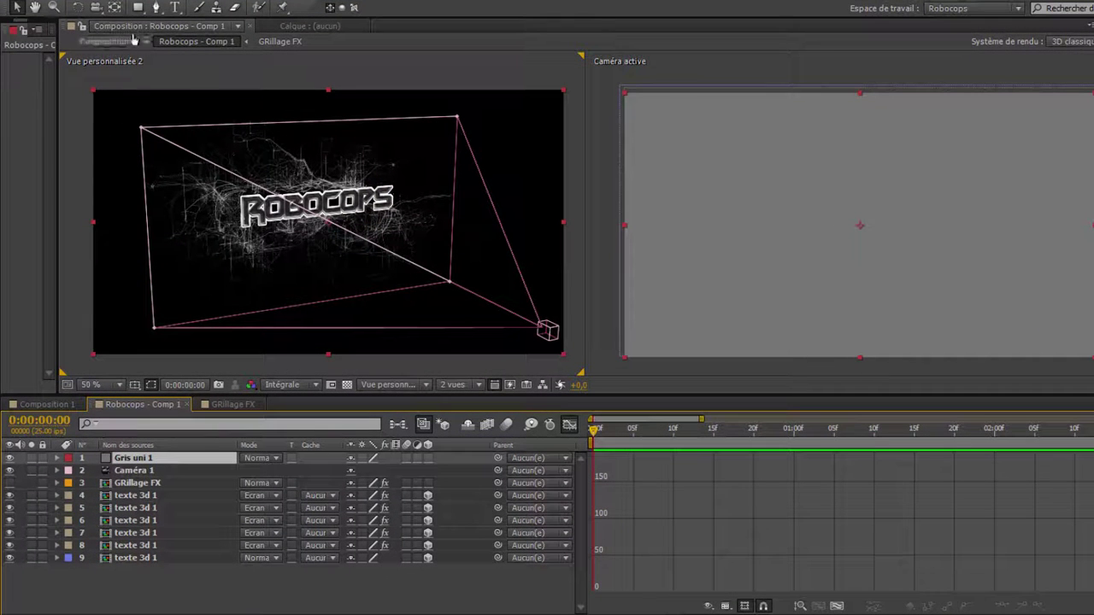
# Draw a tall elliptical mask on the grey solid, covering the right part of the frame and extending past its edges
pyautogui.click(139, 11)
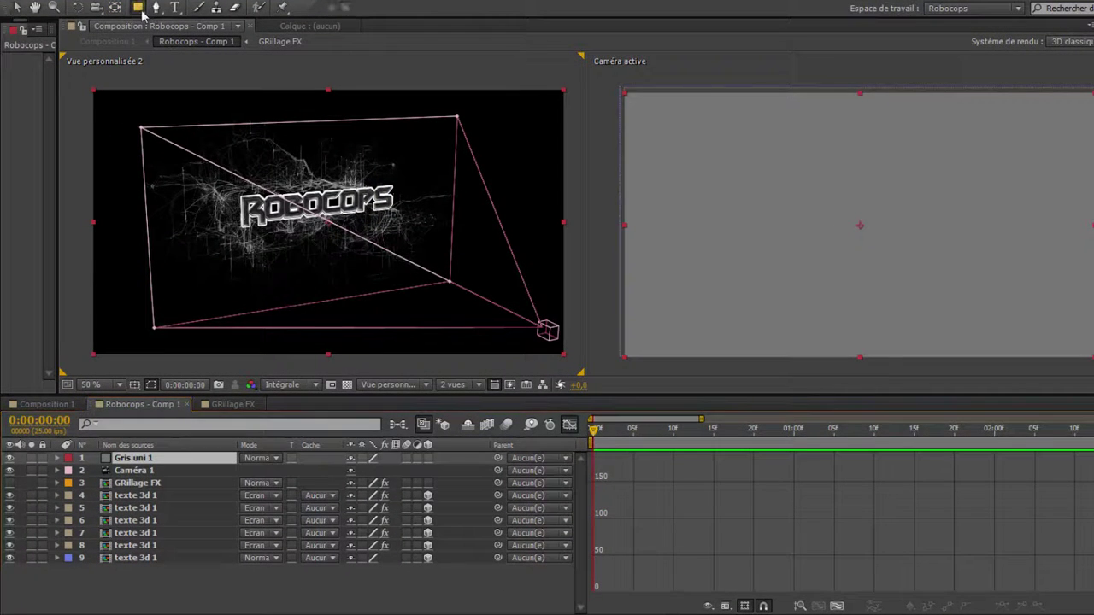
pyautogui.press('q')
pyautogui.press('q')
pyautogui.click(902, 210)
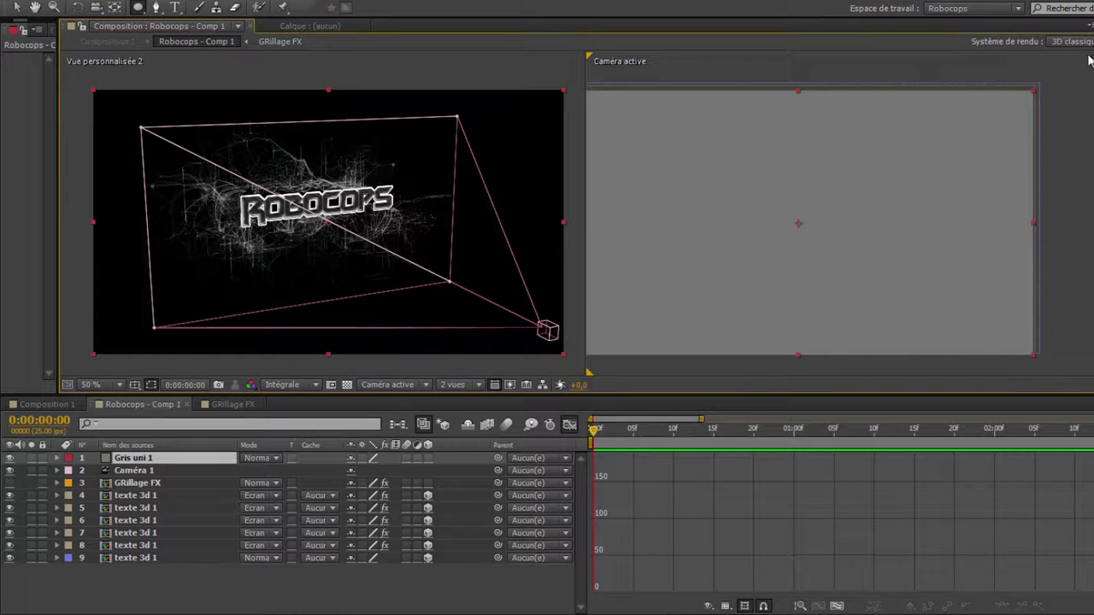
pyautogui.moveTo(1086, 58)
pyautogui.mouseDown()
pyautogui.moveTo(954, 258)
pyautogui.moveTo(928, 368)
pyautogui.moveTo(894, 371)
pyautogui.mouseUp()
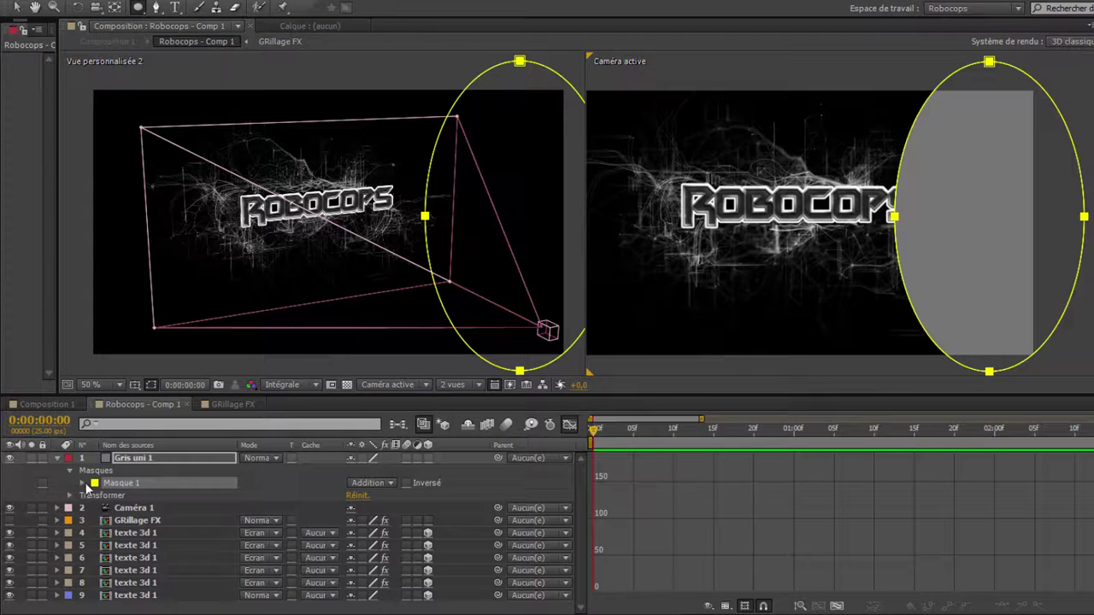
# Feather the solid's mask and reduce its opacity to a faint glow, and place the grey solid beneath Caméra 1
pyautogui.click(83, 483)
pyautogui.moveTo(363, 507); pyautogui.dragTo(312, 529)
pyautogui.click(56, 459)
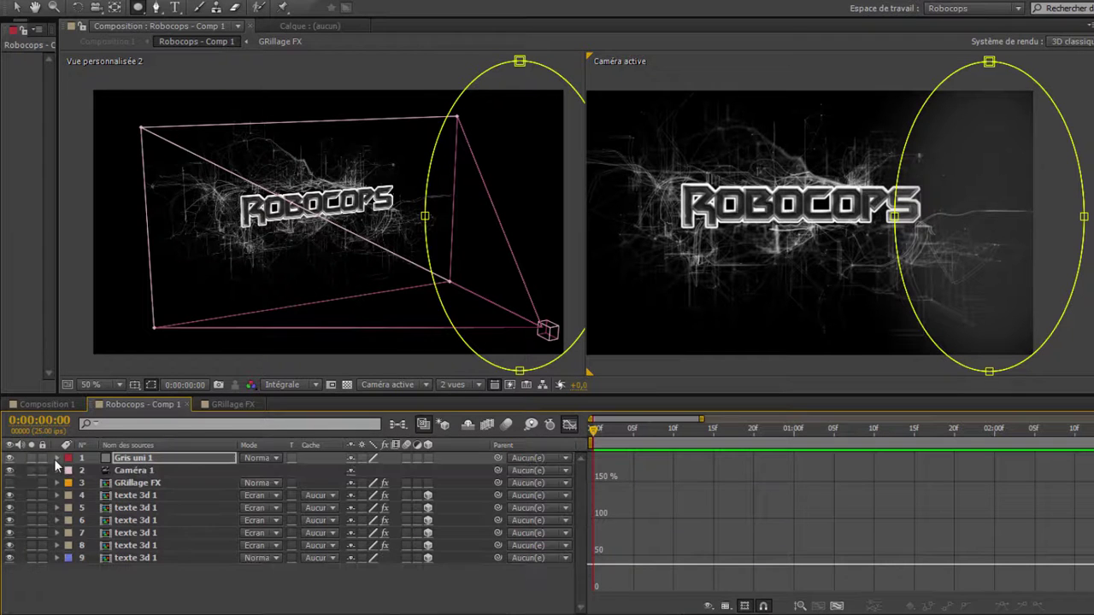
pyautogui.click(120, 462)
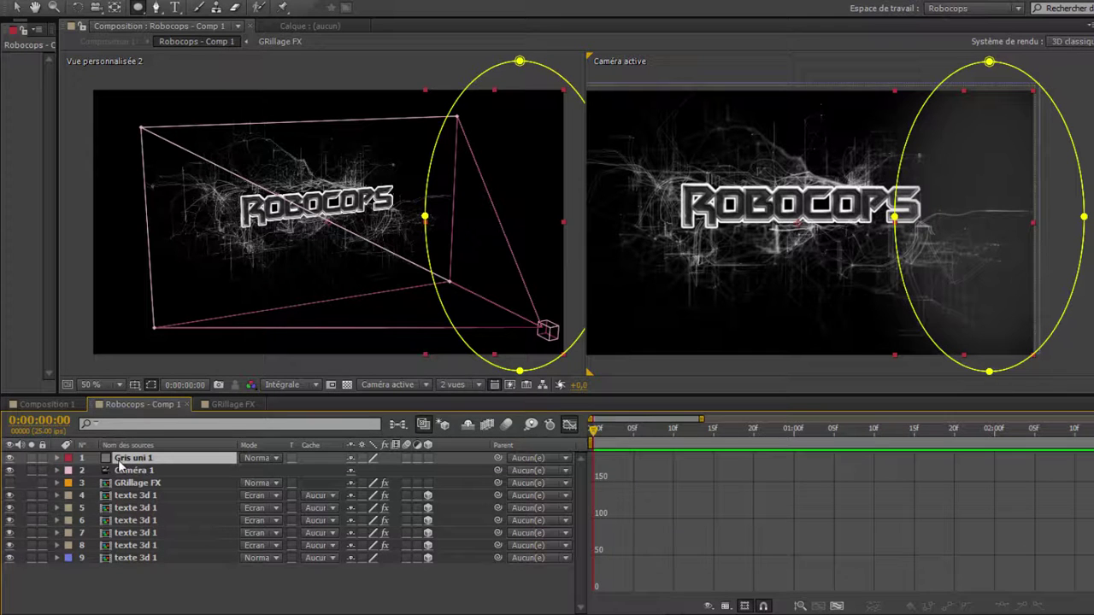
pyautogui.moveTo(120, 463); pyautogui.dragTo(138, 480)
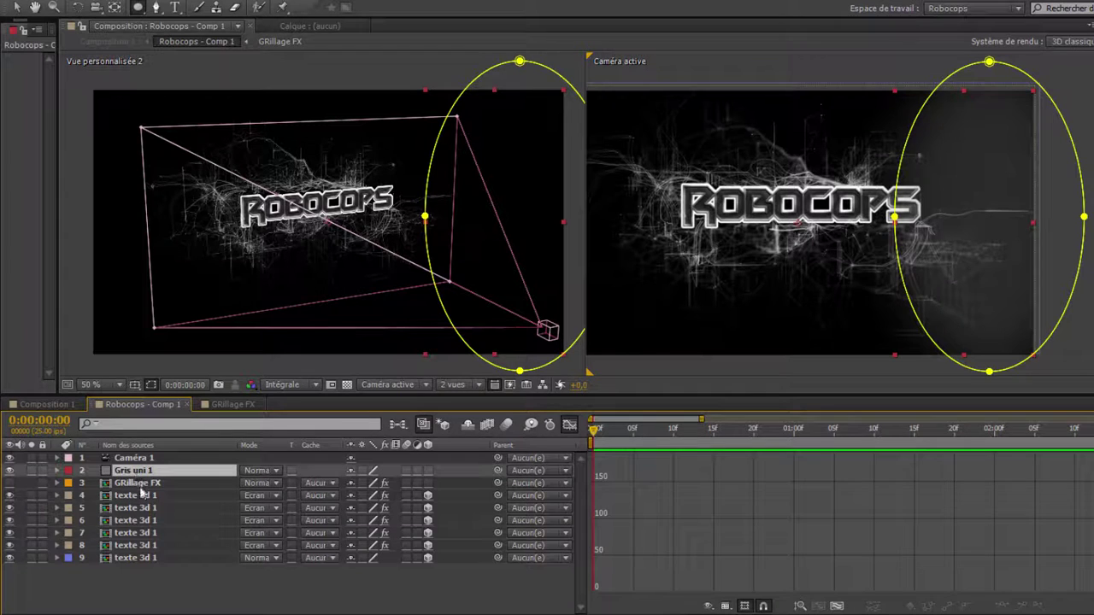
# Create an adjustment layer (Calque d'effets) above all the layers and set its blending mode to Ecran
pyautogui.rightClick(143, 600)
pyautogui.moveTo(231, 432)
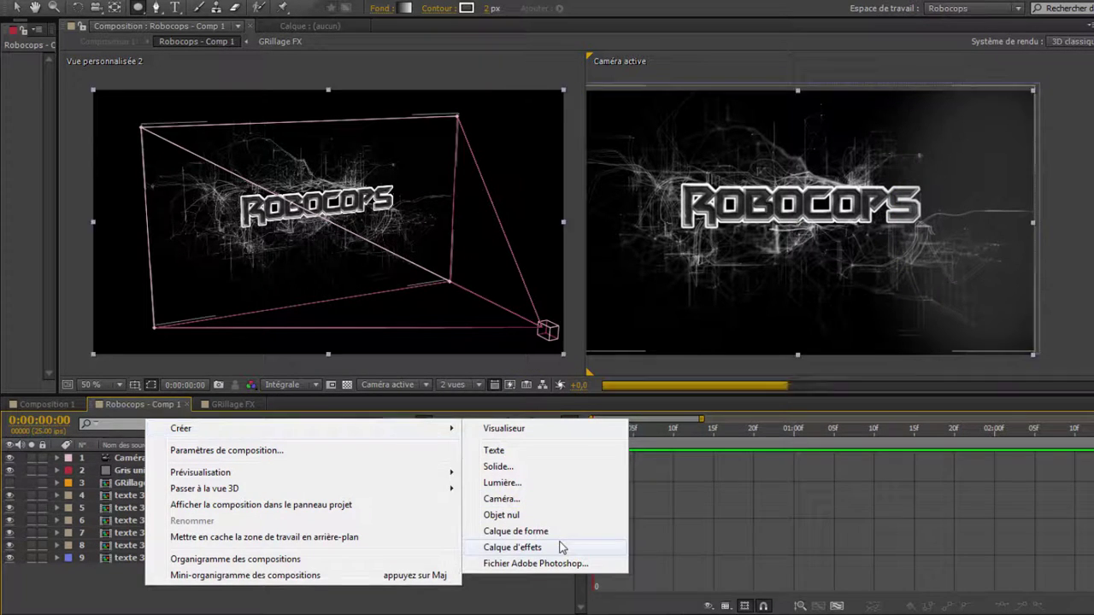
pyautogui.click(559, 547)
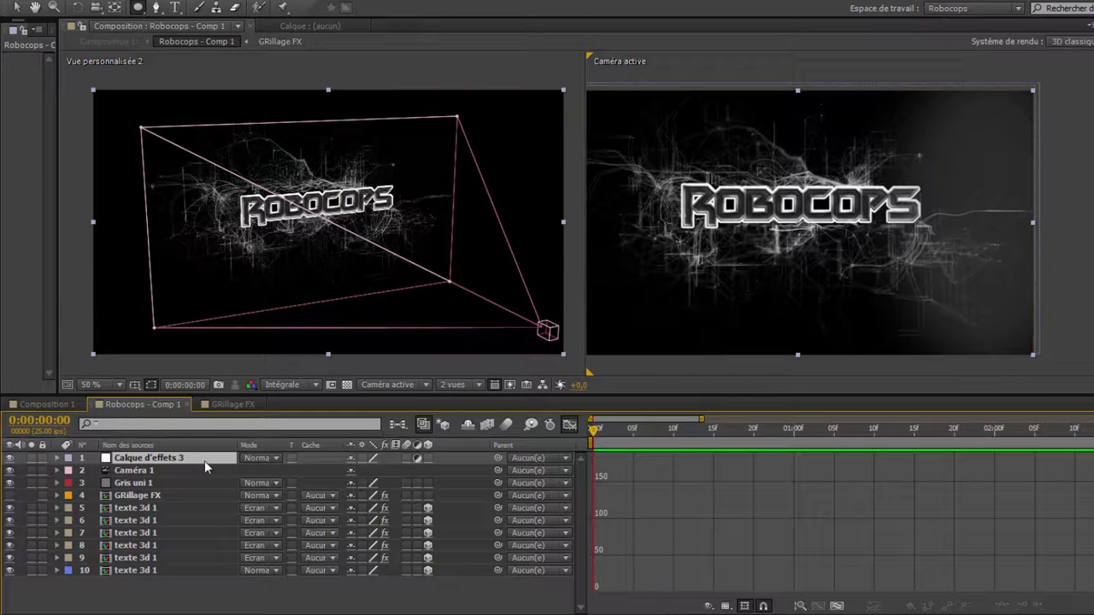
pyautogui.moveTo(55, 276); pyautogui.dragTo(218, 297)
pyautogui.click(277, 458)
pyautogui.click(293, 399)
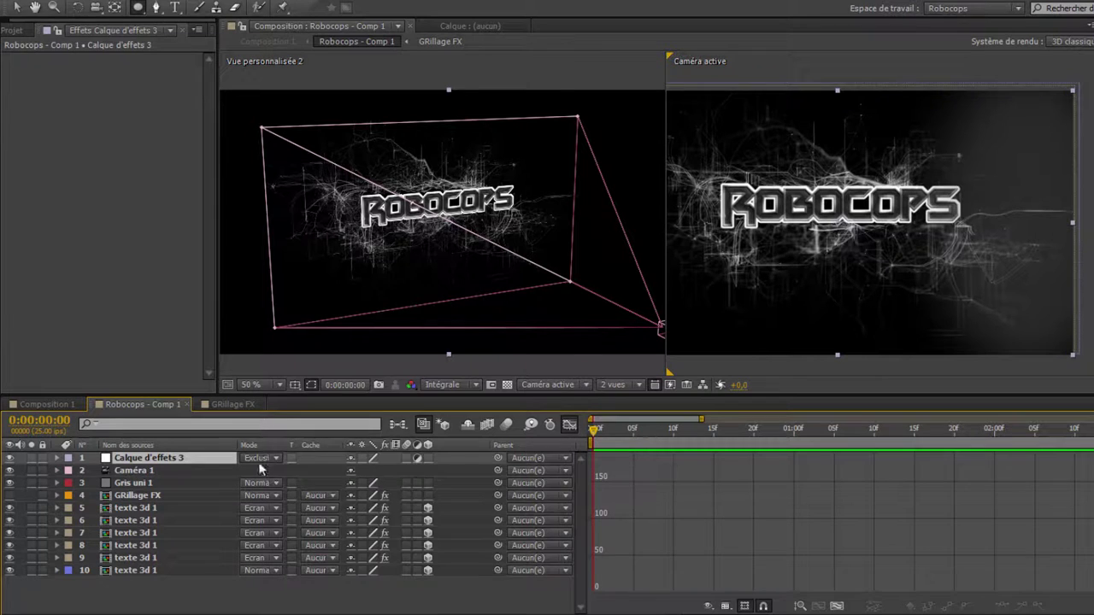
pyautogui.click(261, 464)
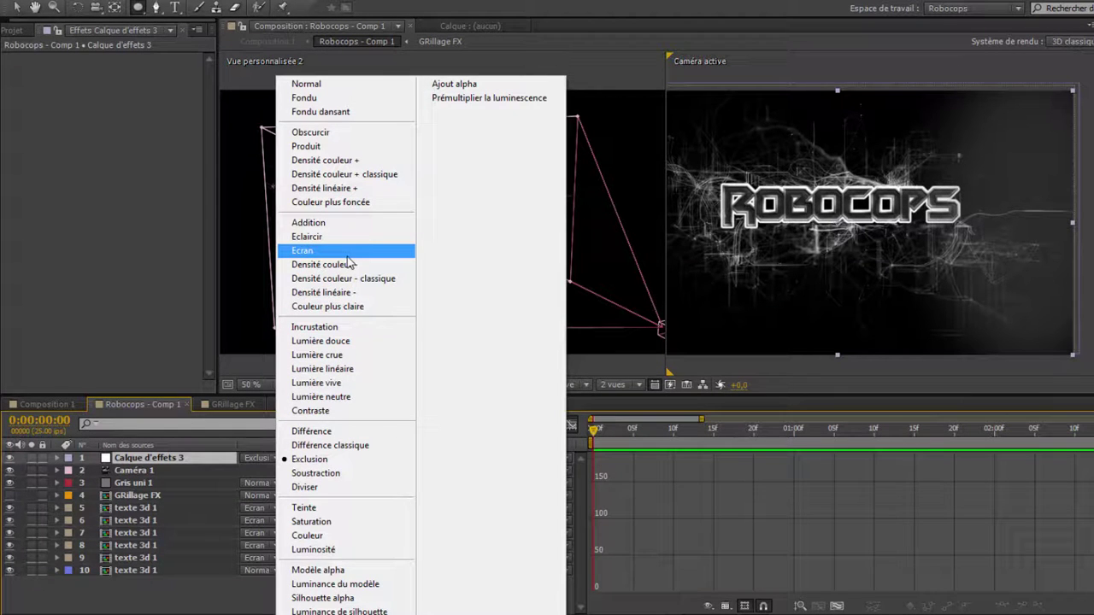
pyautogui.click(347, 252)
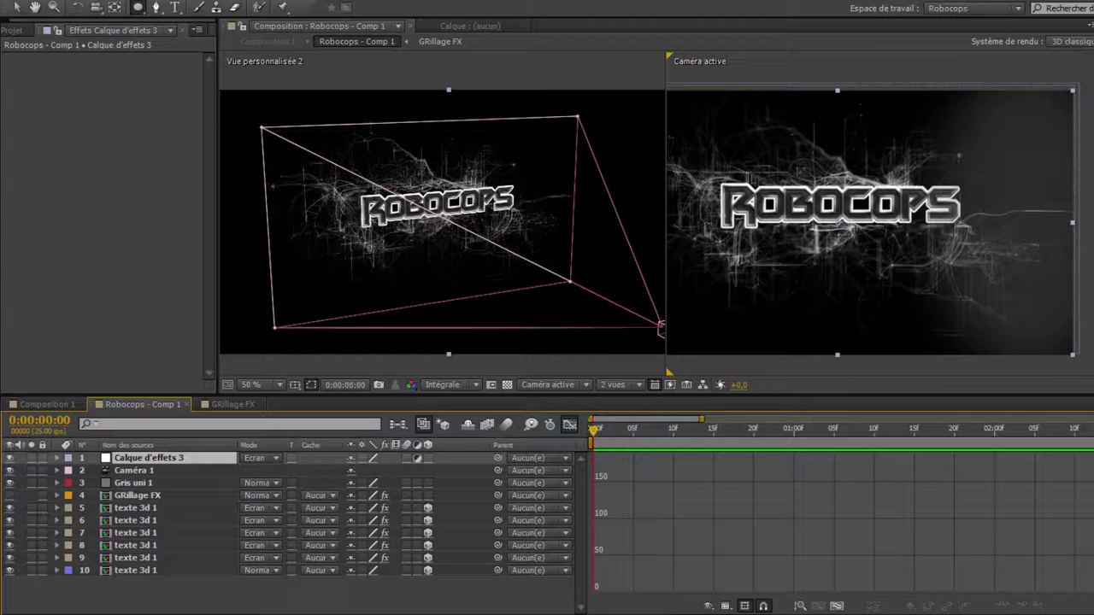
# Make room for the list of effects and return the composition viewer to 1 vue
pyautogui.hotkey('ctrl', '5')
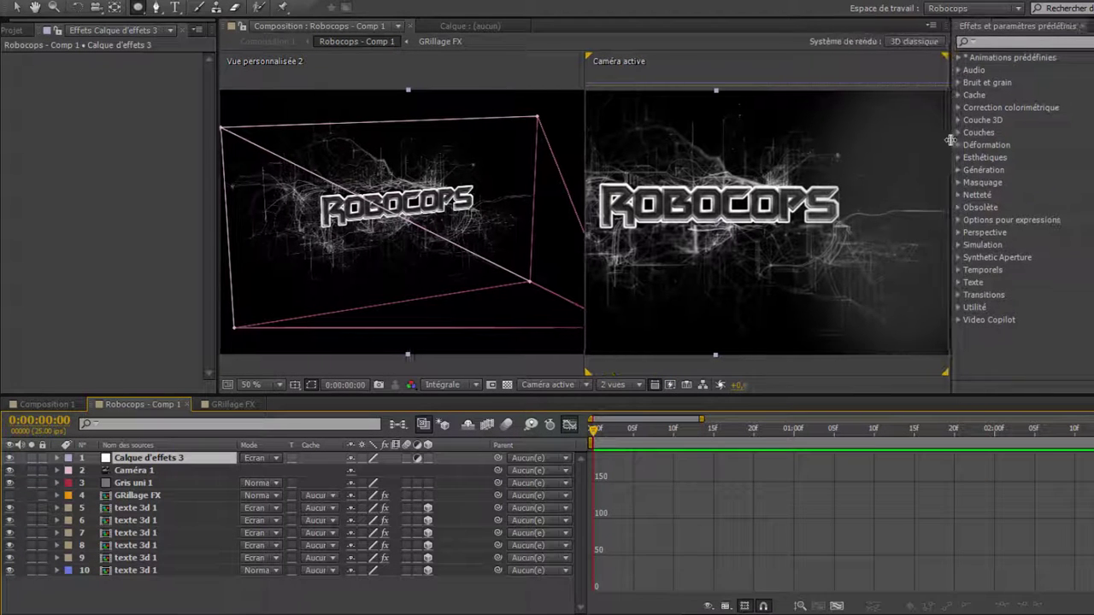
pyautogui.click(625, 388)
pyautogui.click(637, 395)
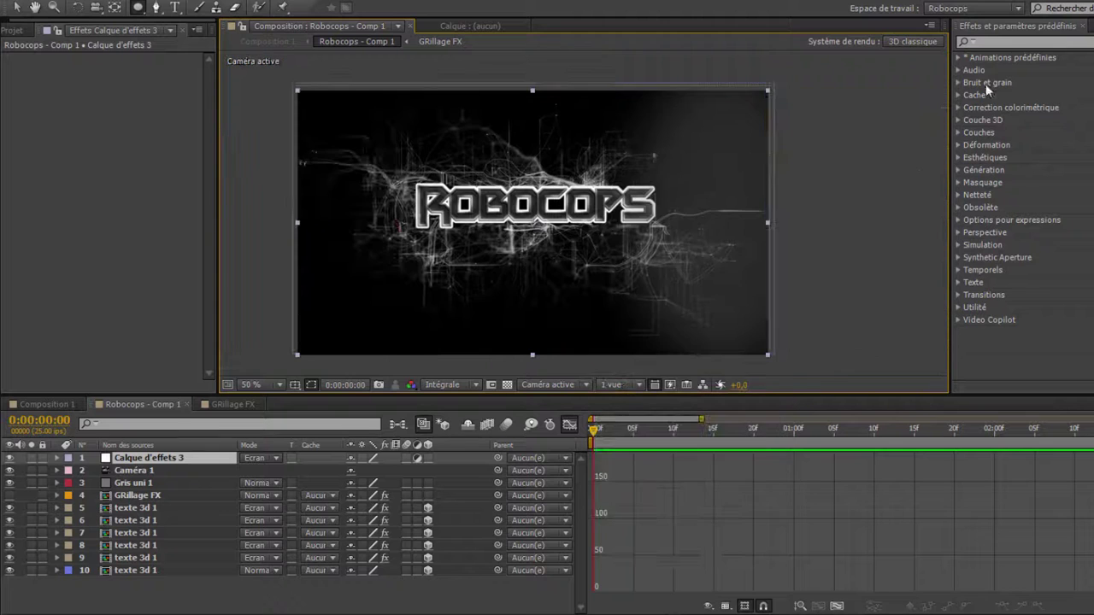
# Find the Lueur diffuse effect and apply it to the adjustment layer
pyautogui.click(1012, 42)
pyautogui.write('lueur')
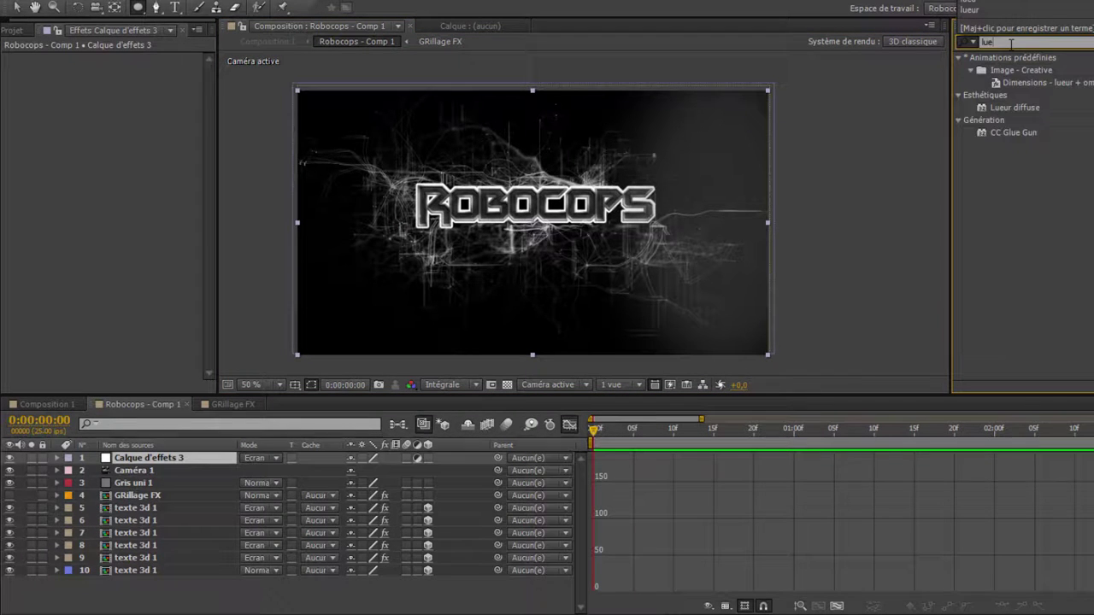
pyautogui.doubleClick(1039, 107)
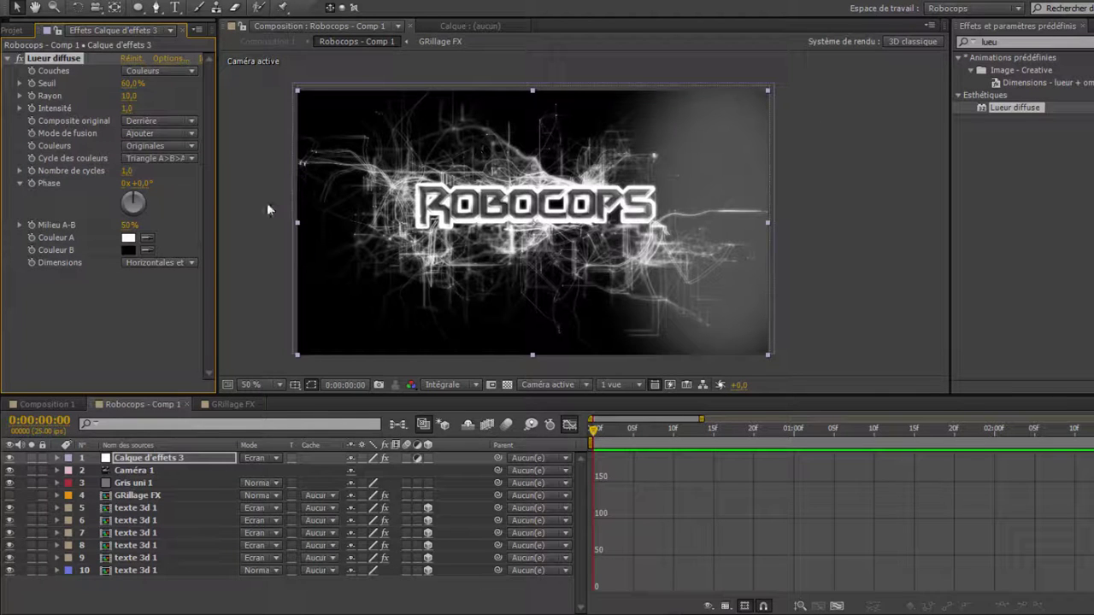
# Set the Lueur diffuse effect's Seuil to 80%, Rayon to 25 and Intensité to 2
pyautogui.moveTo(133, 83); pyautogui.dragTo(202, 83)
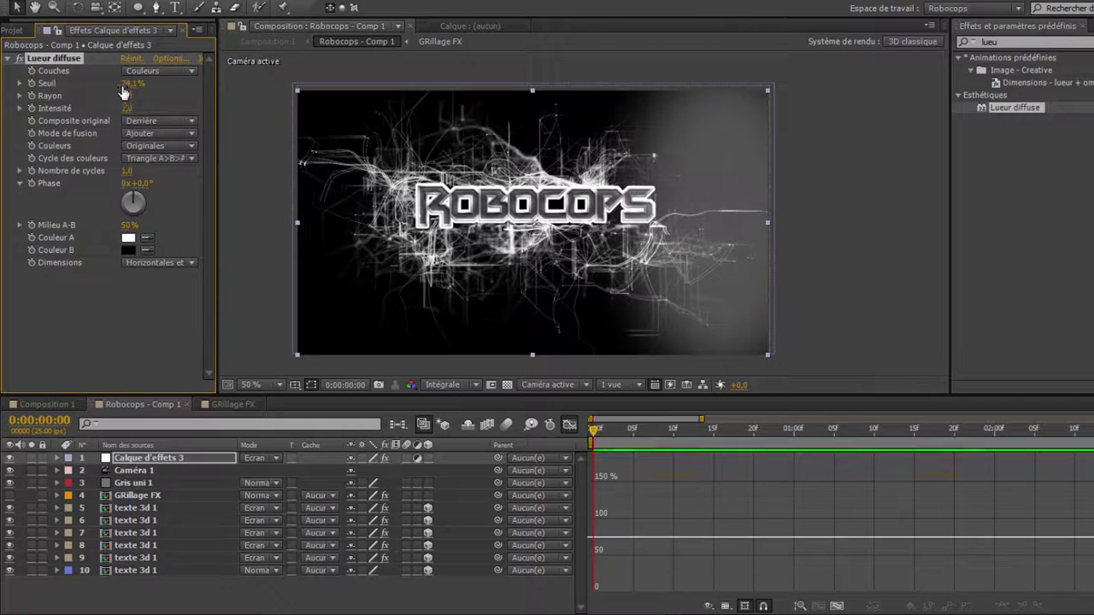
pyautogui.click(133, 83)
pyautogui.write('80')
pyautogui.click(128, 96)
pyautogui.press('Tab')
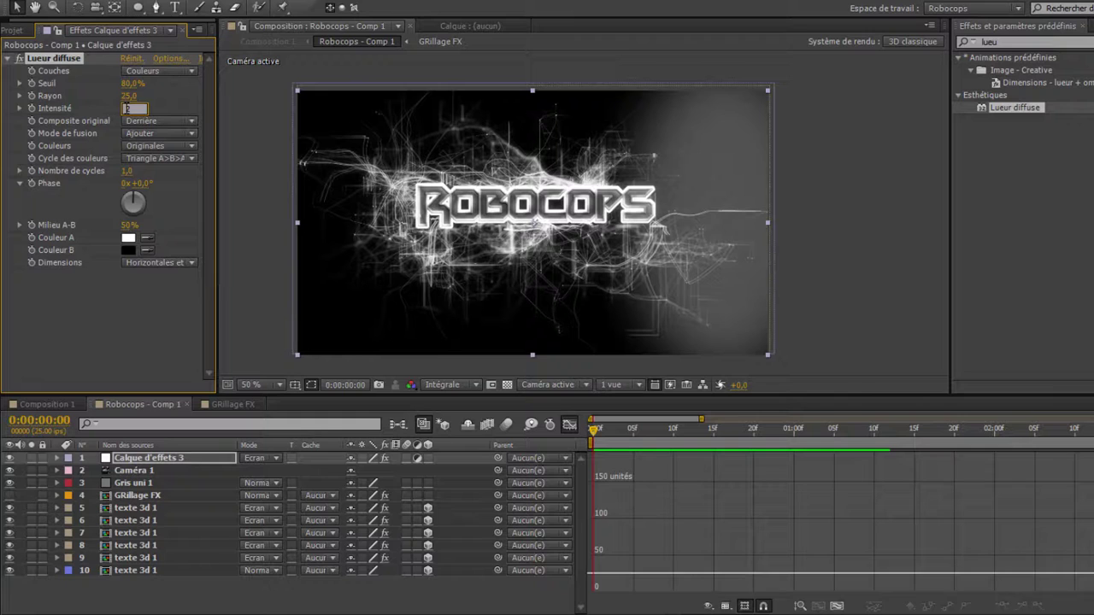
pyautogui.write('2')
pyautogui.press('Return')
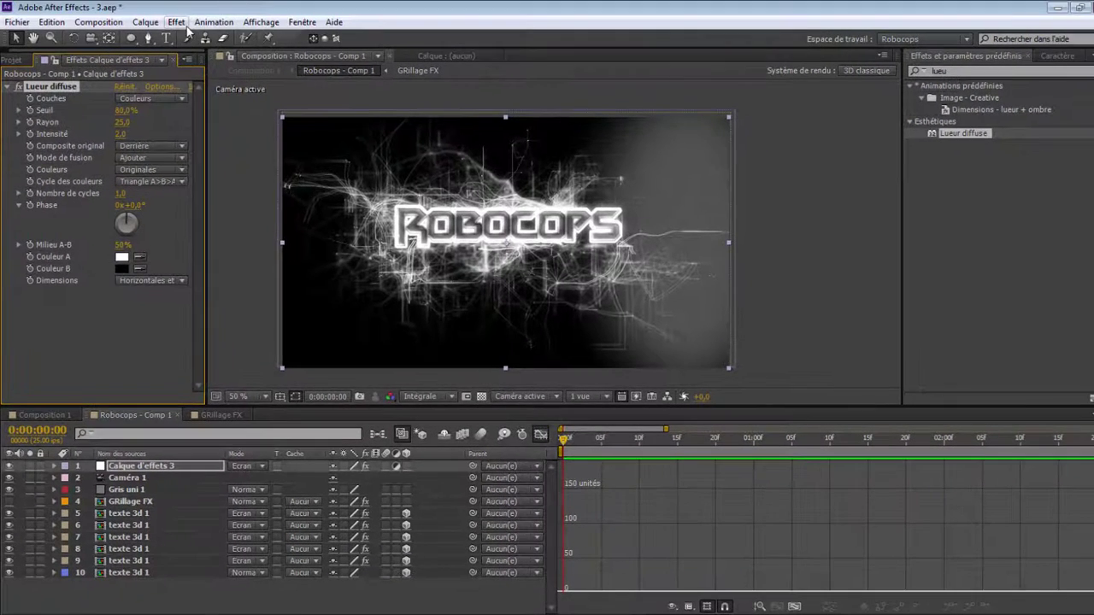
# Apply the Courbes effect to the adjustment layer and pull the RVB curve's midpoint down slightly
pyautogui.click(176, 22)
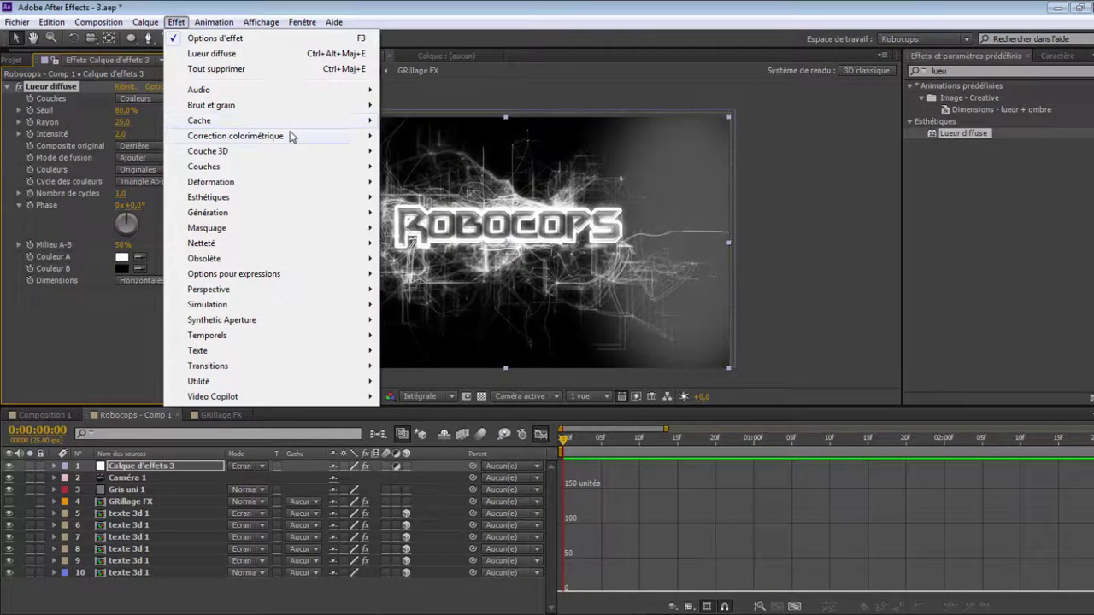
pyautogui.moveTo(291, 136)
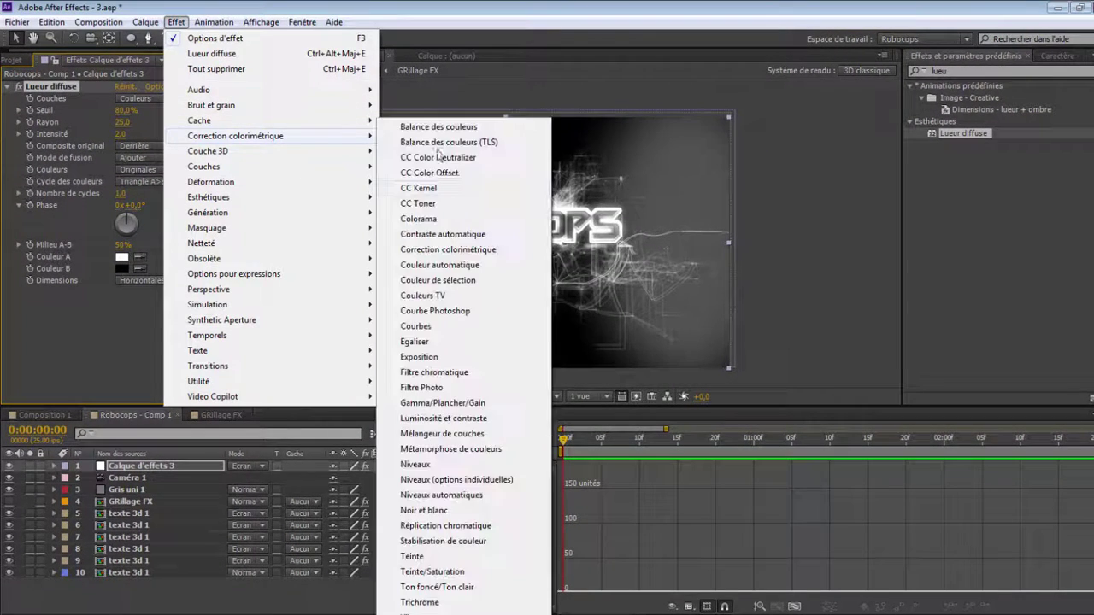
pyautogui.click(491, 331)
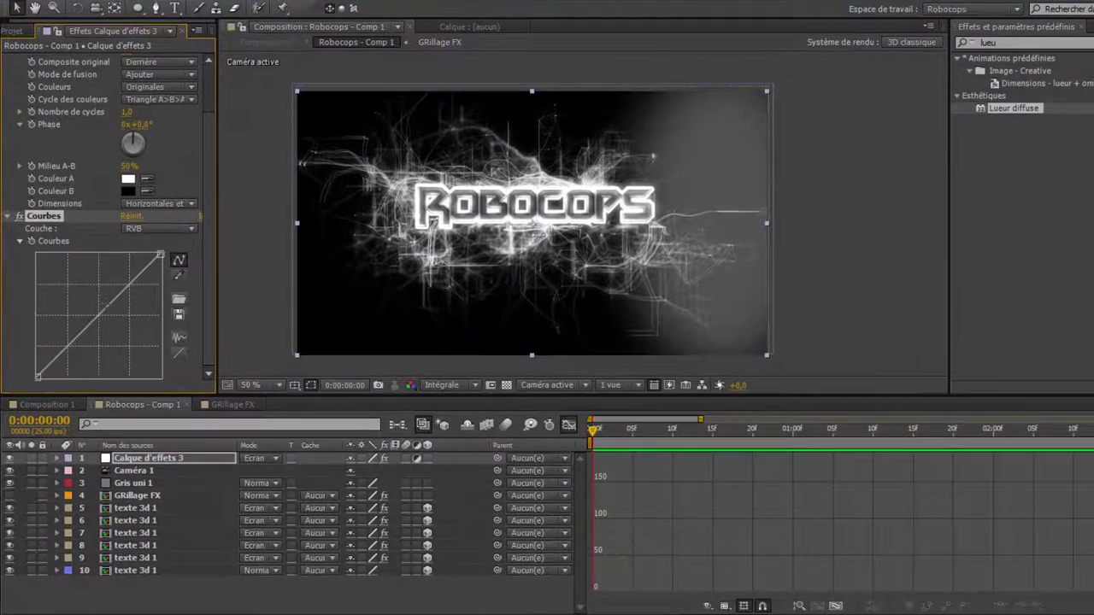
pyautogui.moveTo(109, 315)
pyautogui.mouseDown()
pyautogui.moveTo(96, 294)
pyautogui.moveTo(112, 314)
pyautogui.mouseUp()
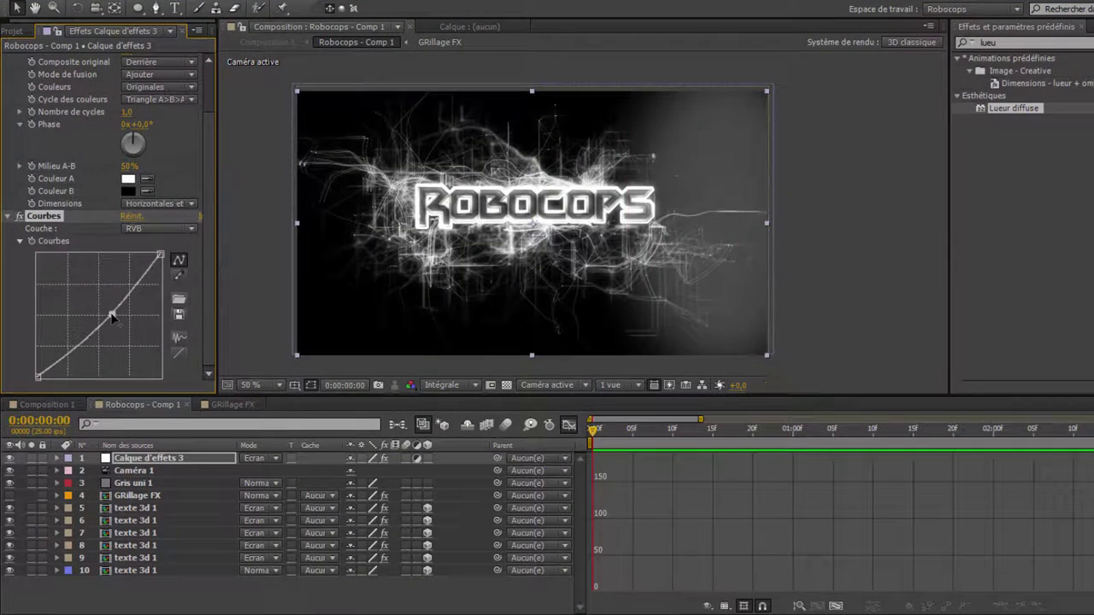
# Switch the Courbes effect to the Bleu channel and raise its curve's midpoint slightly
pyautogui.click(171, 227)
pyautogui.click(167, 288)
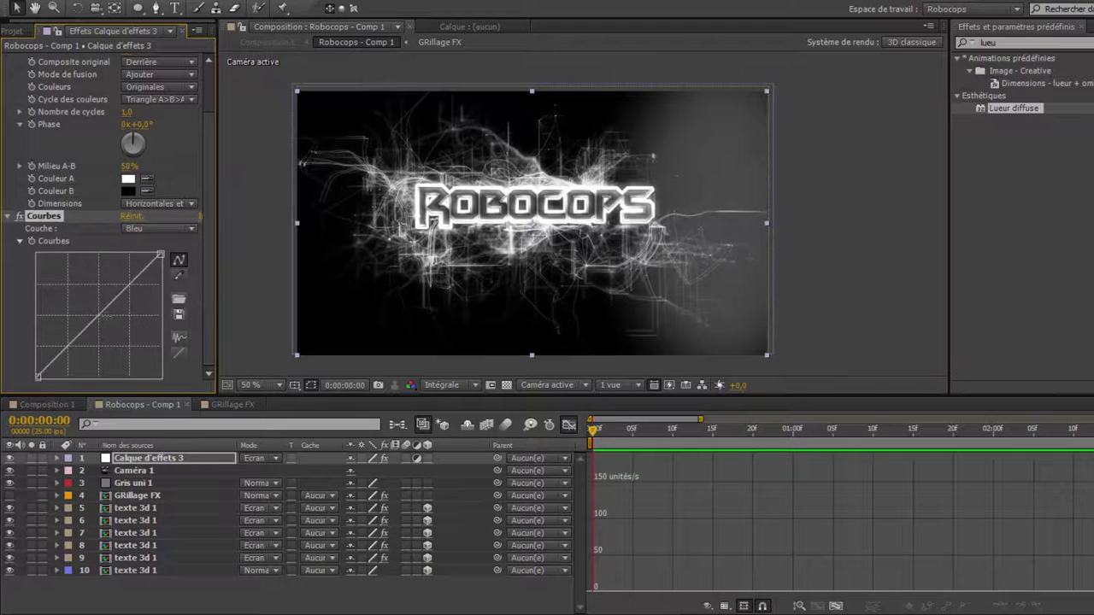
pyautogui.moveTo(104, 314); pyautogui.dragTo(99, 310)
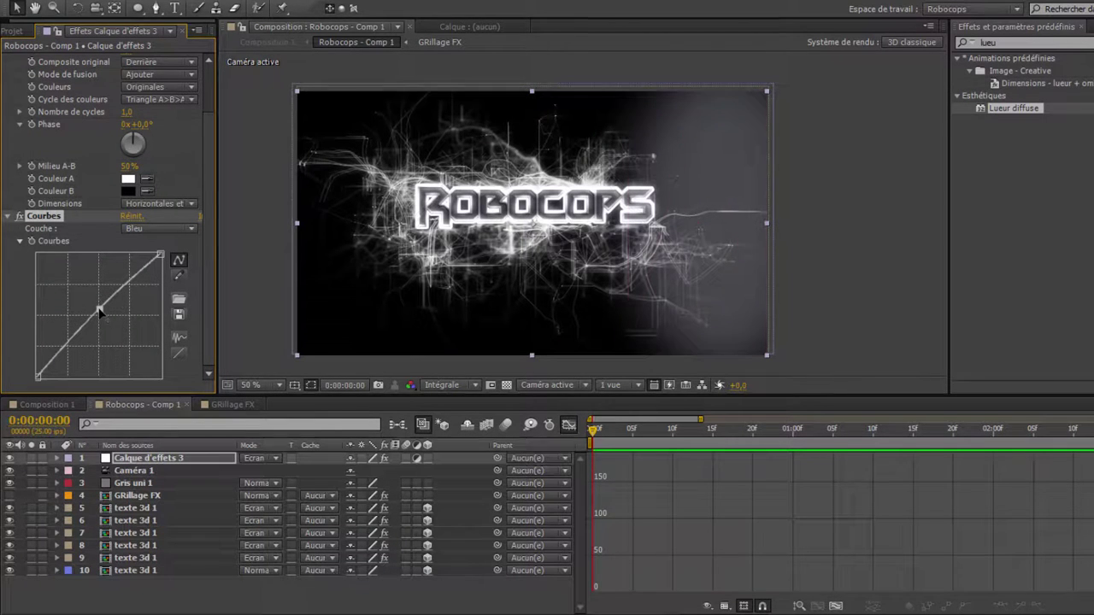
pyautogui.click(132, 484)
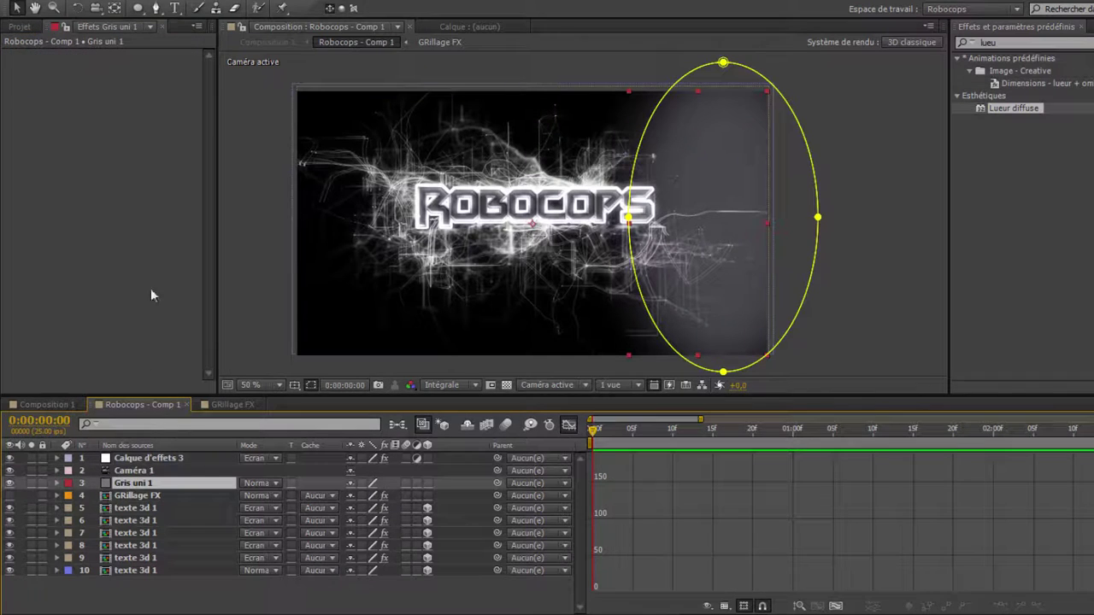
pyautogui.moveTo(747, 222); pyautogui.dragTo(767, 233)
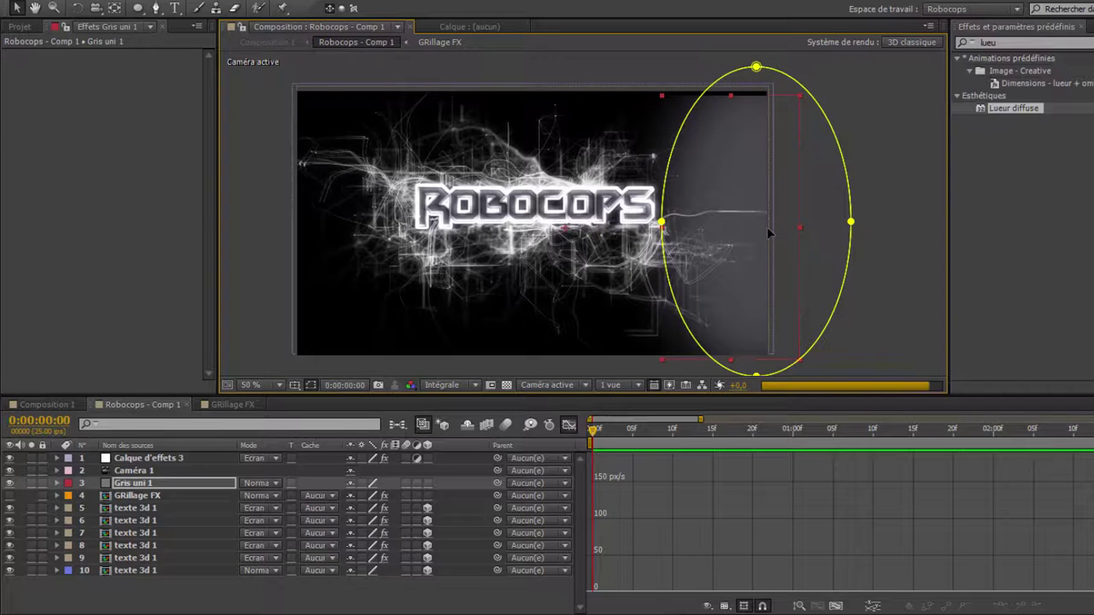
pyautogui.click(816, 231)
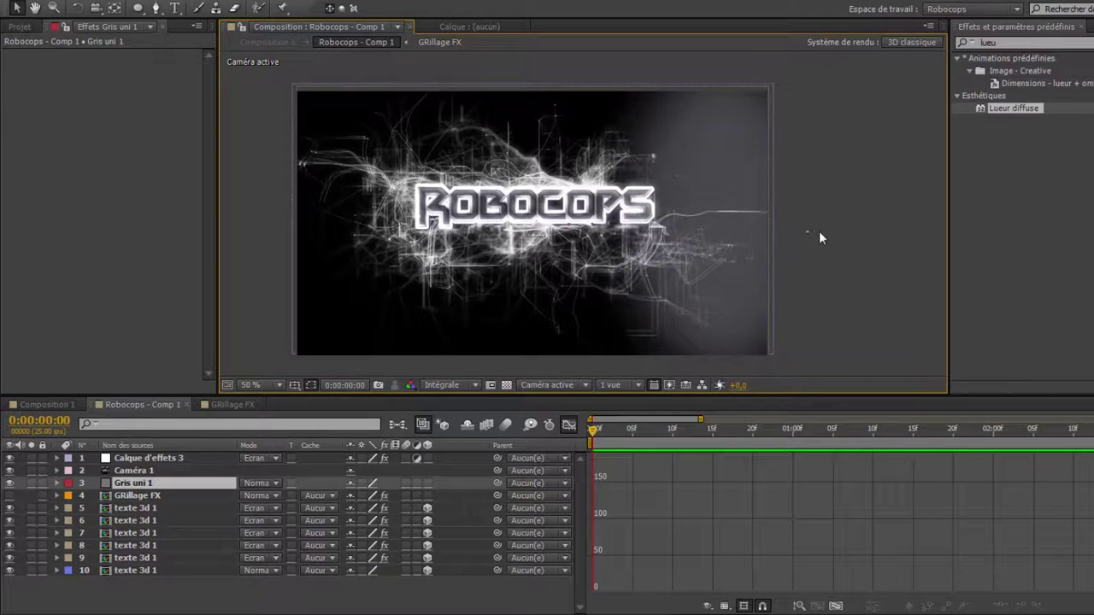
# Stretch the Gris uni 1 layer's elliptical mask by pulling its upper and lower points outward beyond the frame
pyautogui.click(137, 483)
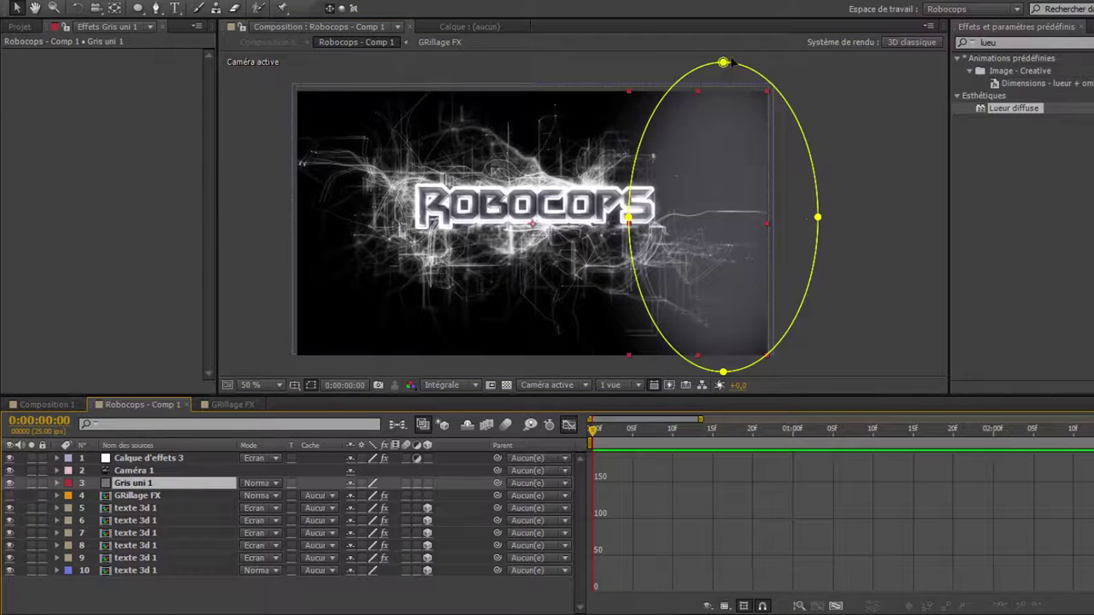
pyautogui.moveTo(723, 62); pyautogui.dragTo(811, 0)
pyautogui.moveTo(723, 372); pyautogui.dragTo(788, 430)
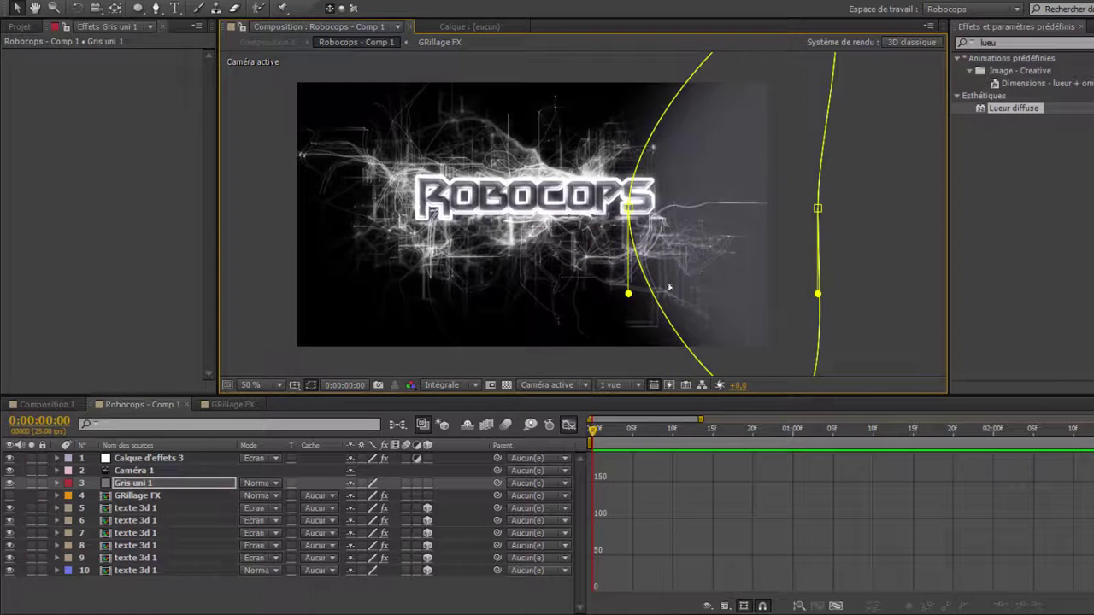
pyautogui.scroll(1, 664, 292)
pyautogui.scroll(-1, 664, 292)
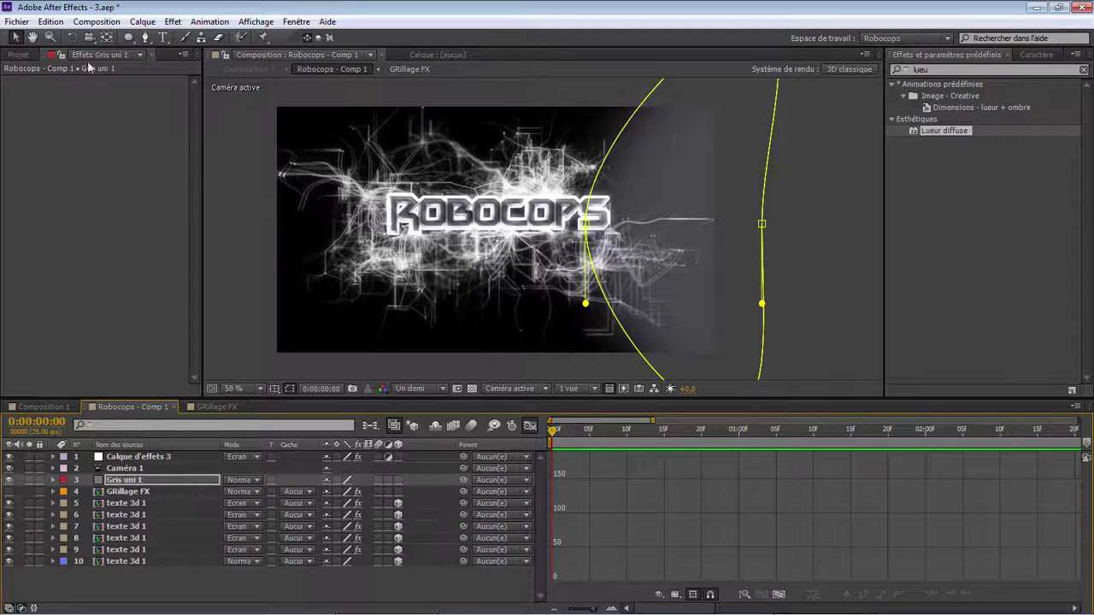
# Orbit the camera around the Robocops title for an angled view and enlarge the composition view to 100%
pyautogui.click(89, 38)
pyautogui.moveTo(440, 297); pyautogui.dragTo(488, 254)
pyautogui.scroll(2, 488, 254)
pyautogui.scroll(-2, 487, 254)
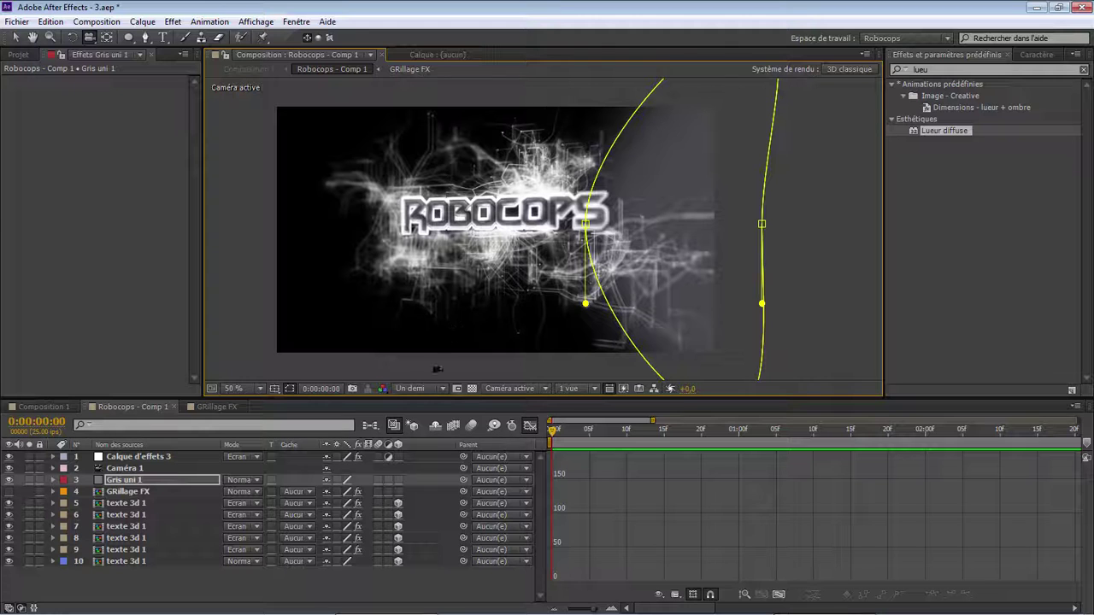
pyautogui.press('.')
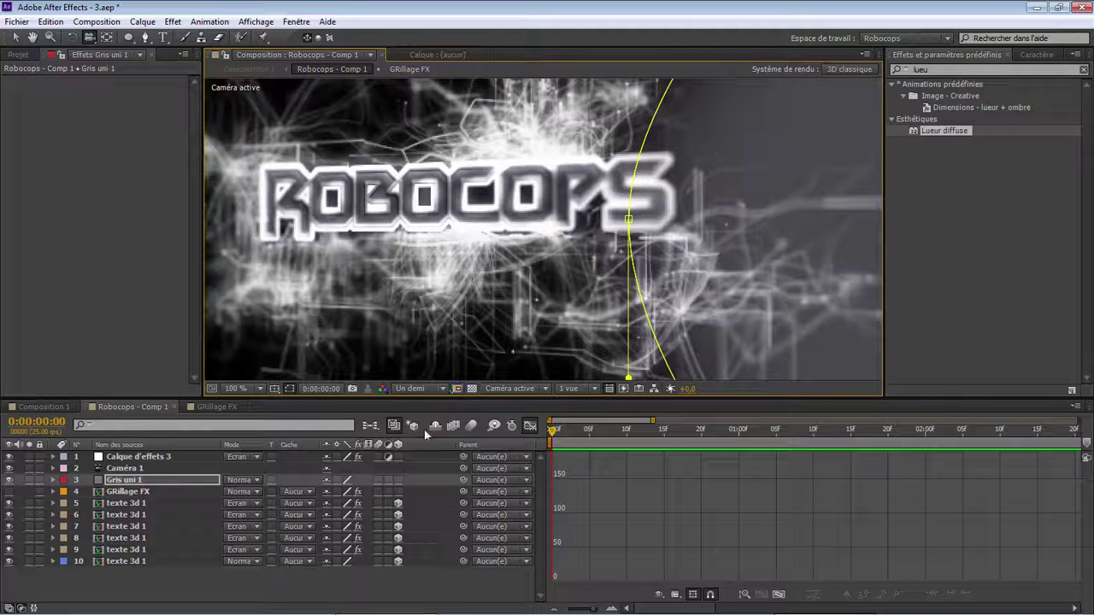
# Compare the title's depth-of-field blur with Ebauche 3D switched on and off, and return to the 50% view
pyautogui.click(413, 426)
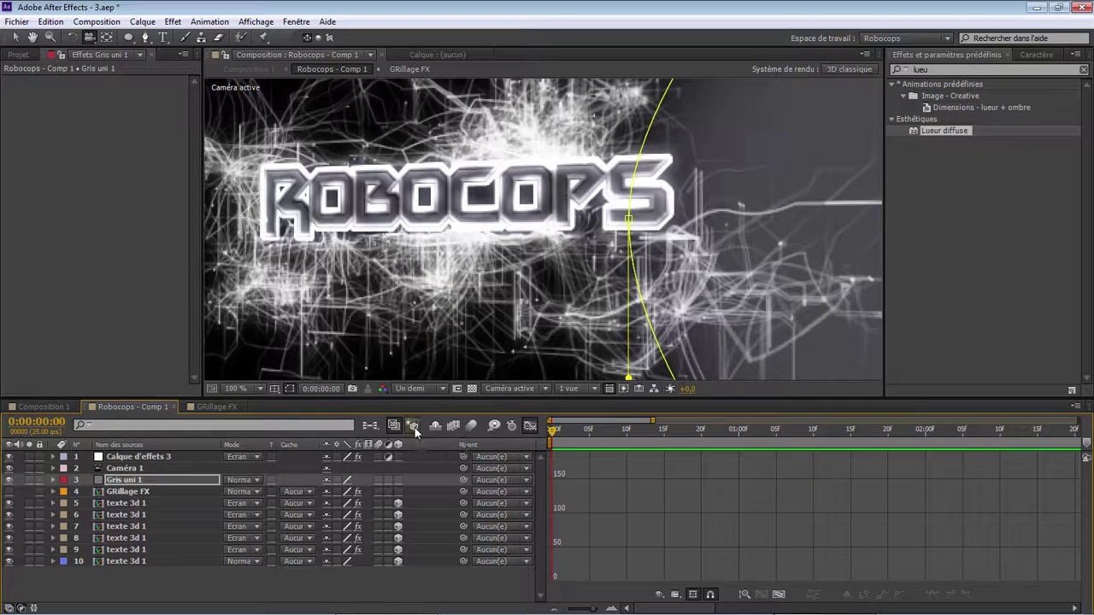
pyautogui.click(414, 429)
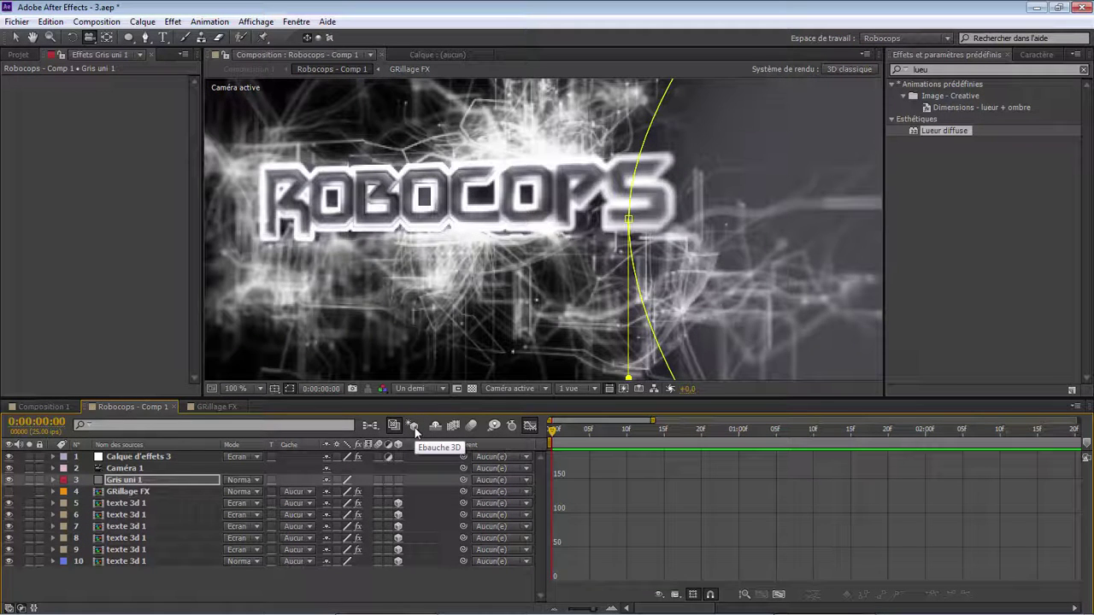
pyautogui.moveTo(479, 279); pyautogui.dragTo(505, 283)
pyautogui.hotkey('ctrl', 'z')
pyautogui.scroll(-1, 504, 282)
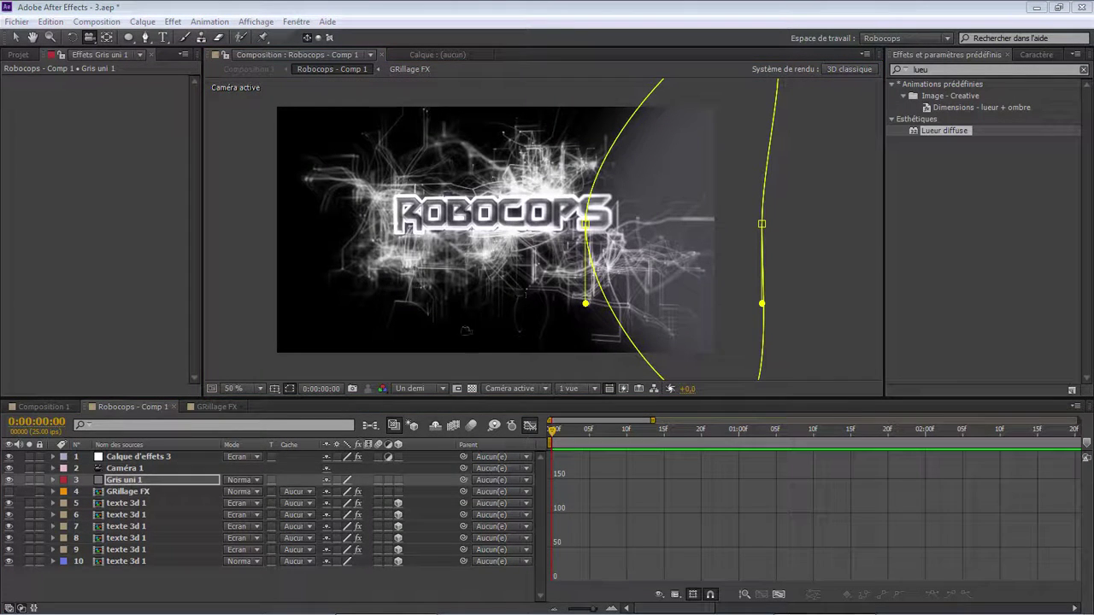
# Duplicate the lowest texte 3d 1 layer and rename the copy texte fade
pyautogui.click(16, 37)
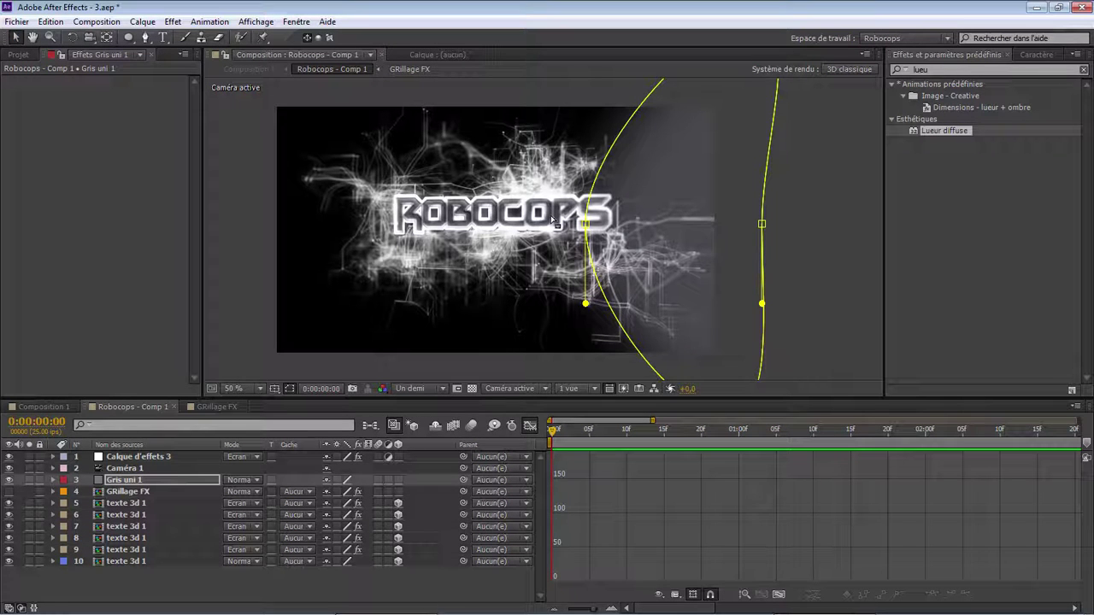
pyautogui.click(126, 562)
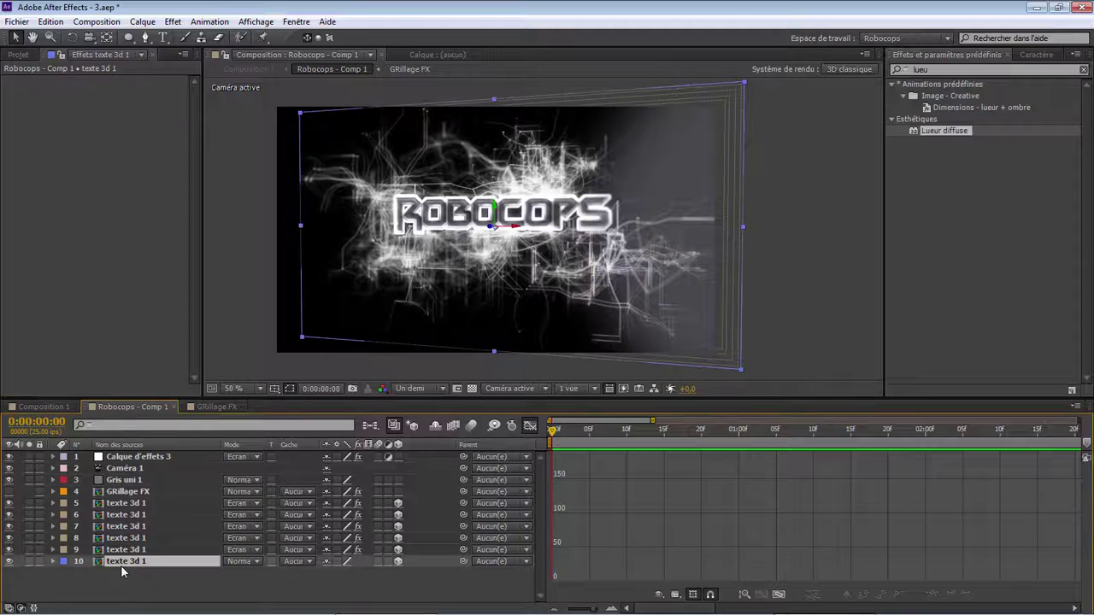
pyautogui.click(9, 562)
pyautogui.click(9, 562)
pyautogui.hotkey('ctrl', 'd')
pyautogui.rightClick(125, 564)
pyautogui.click(166, 609)
pyautogui.write('texte fade')
pyautogui.press('Return')
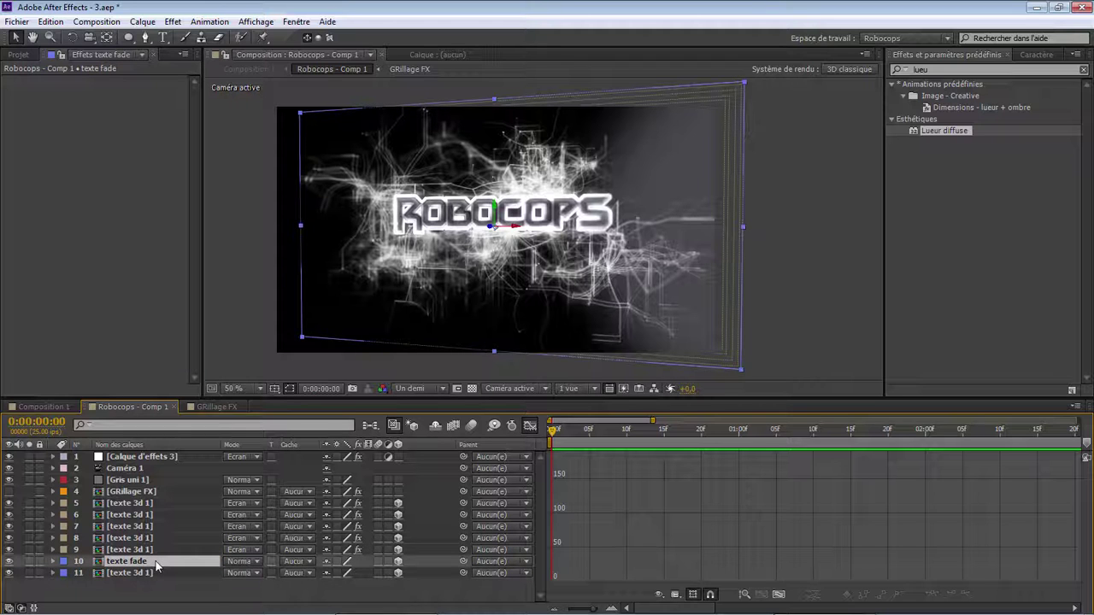
# Find the Détection des contours effect and apply it to the texte fade layer, inverted, with Part de l'original at 40%
pyautogui.click(903, 70)
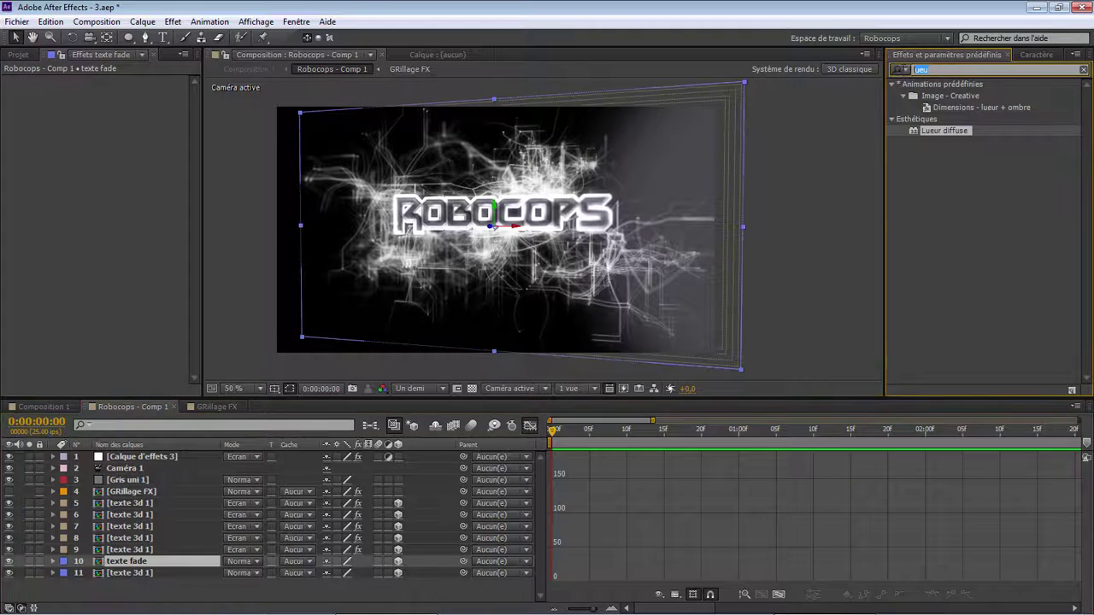
pyautogui.write('contou')
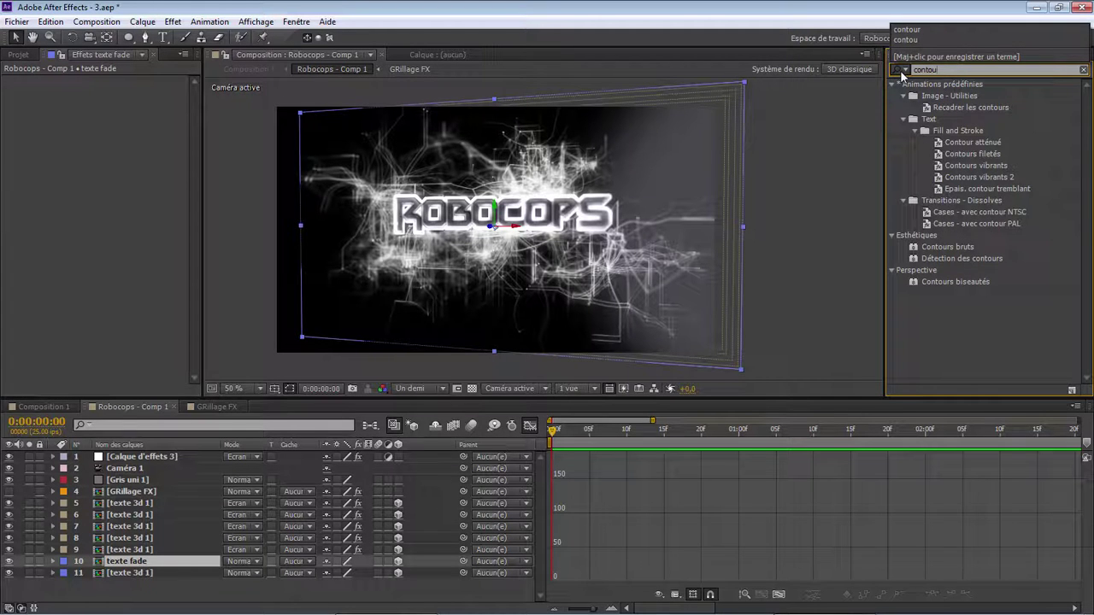
pyautogui.write('r')
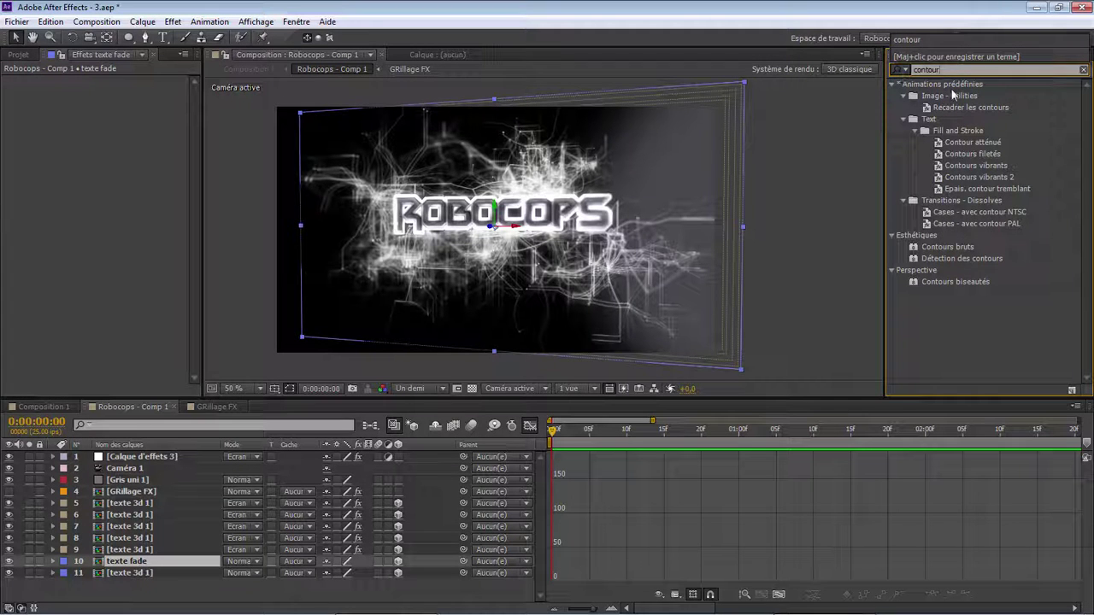
pyautogui.doubleClick(961, 260)
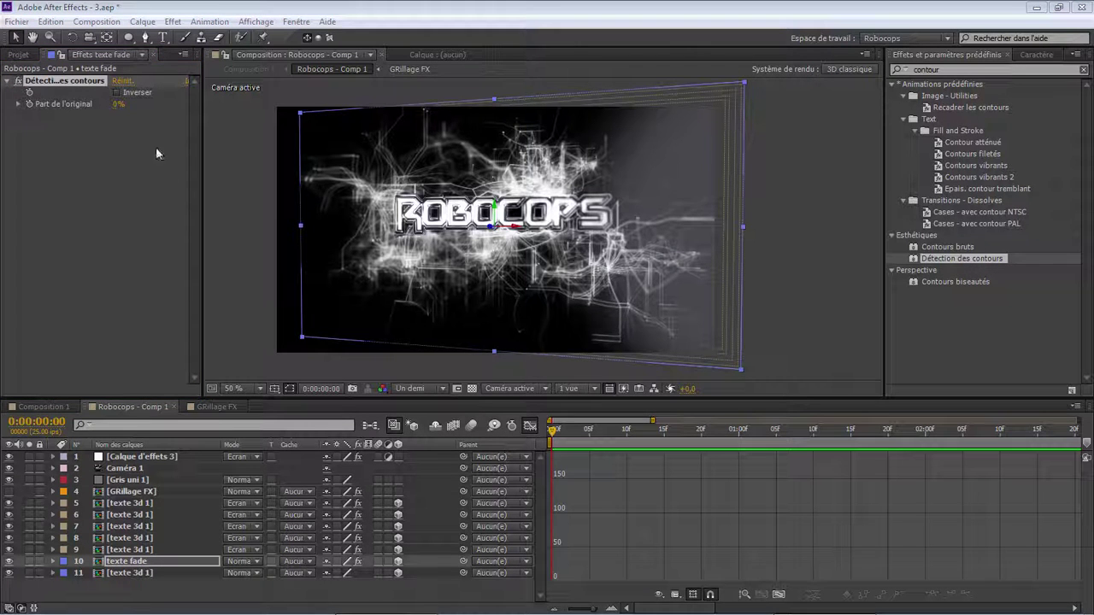
pyautogui.click(118, 93)
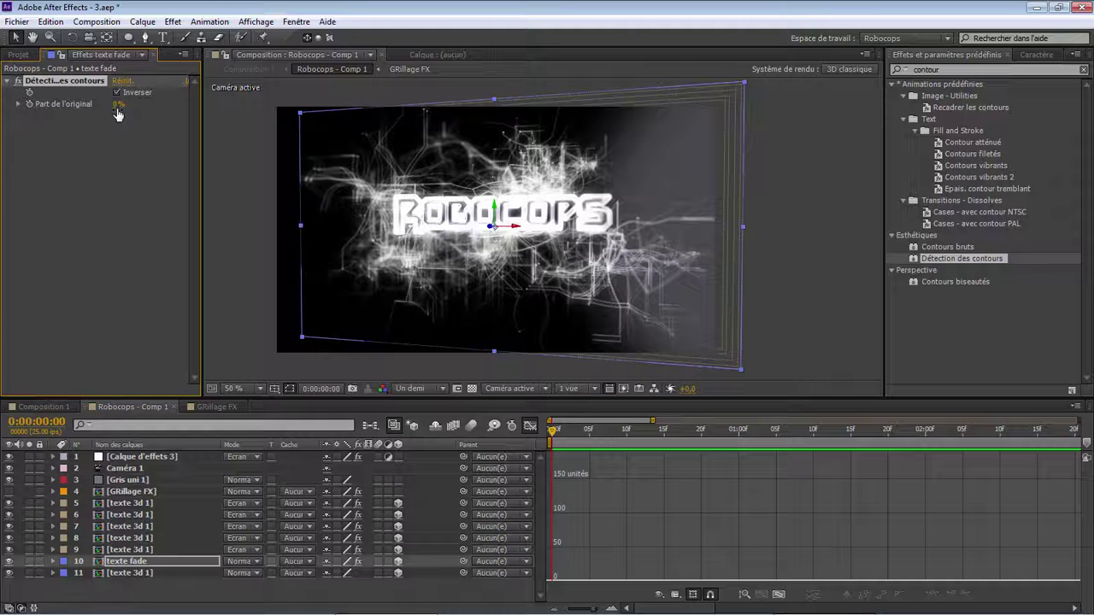
pyautogui.moveTo(118, 111); pyautogui.dragTo(156, 388)
# Set the texte fade layer's opacity to 60%
pyautogui.click(141, 557)
pyautogui.press('t')
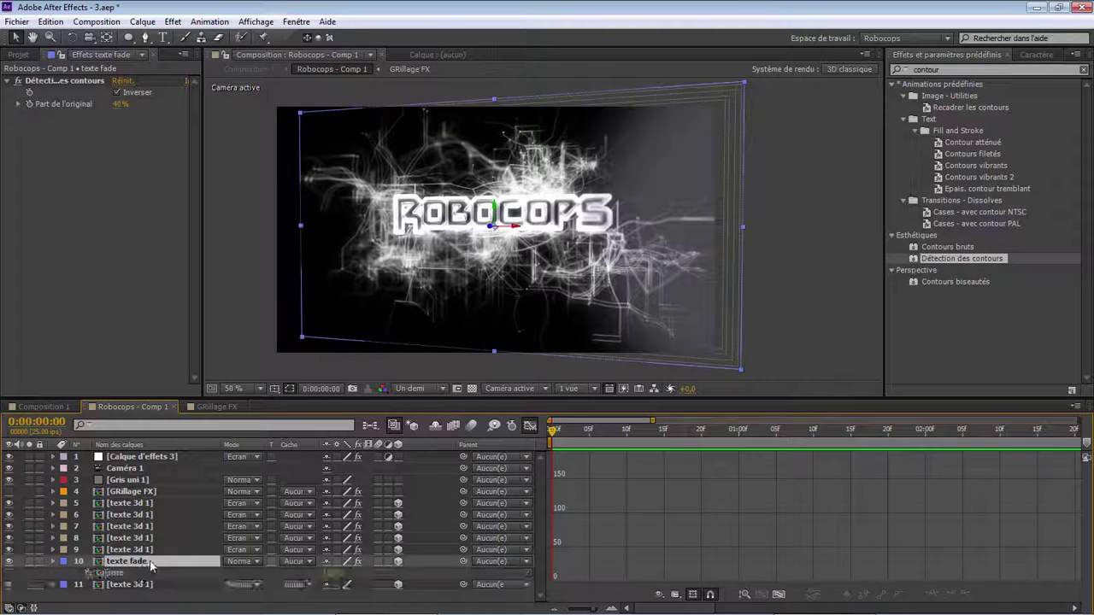
pyautogui.write('60')
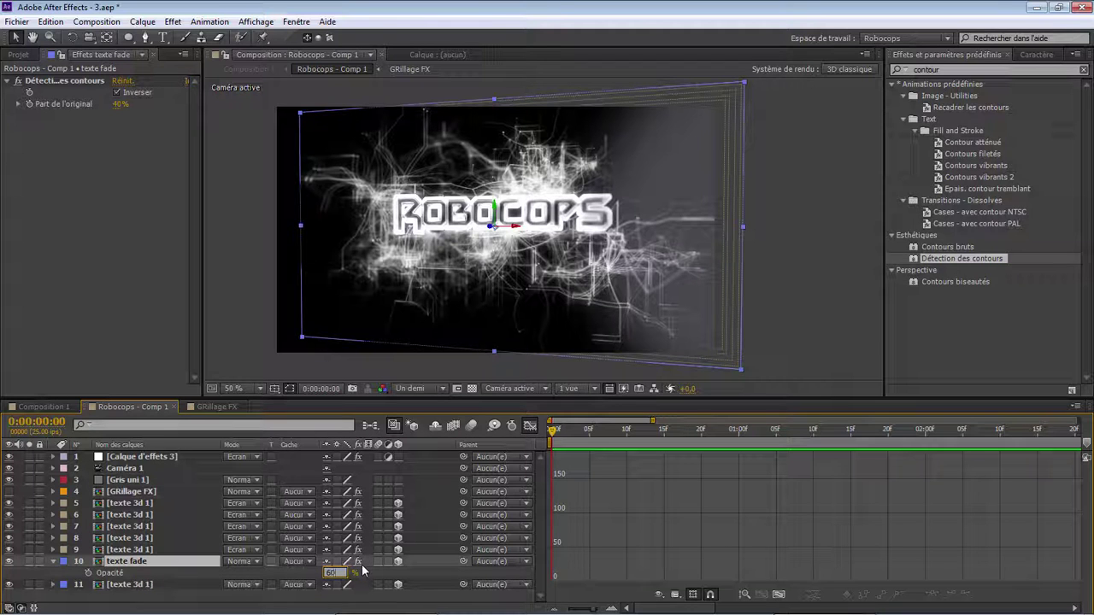
pyautogui.press('Return')
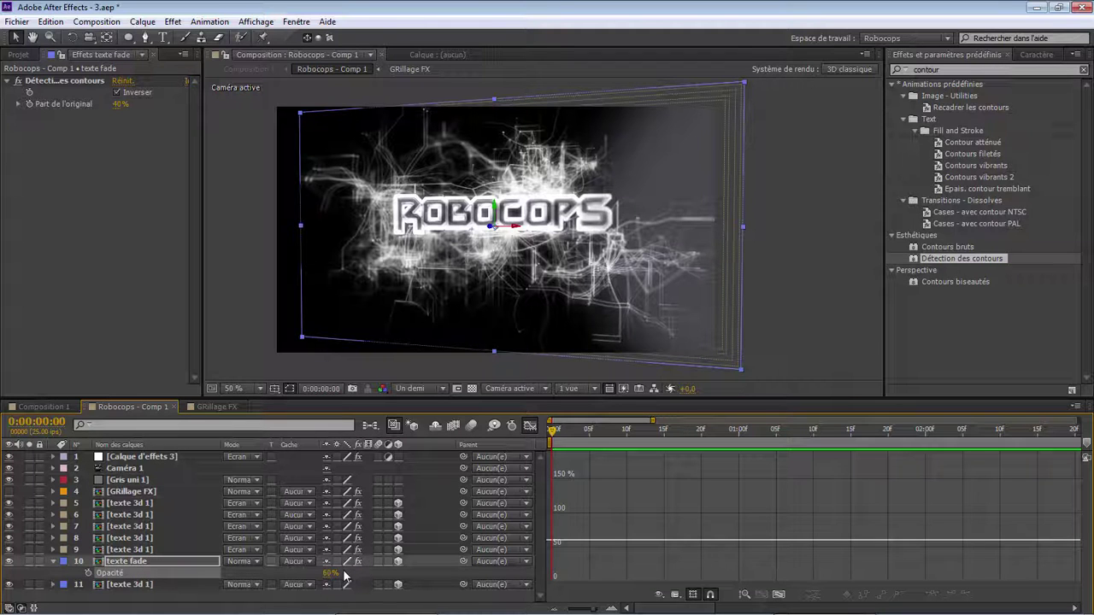
# Shift the texte fade layer slightly along its Z axis relative to the original title, using Vue personnalisée 2 to judge the depth
pyautogui.moveTo(491, 229); pyautogui.dragTo(501, 230)
pyautogui.click(513, 388)
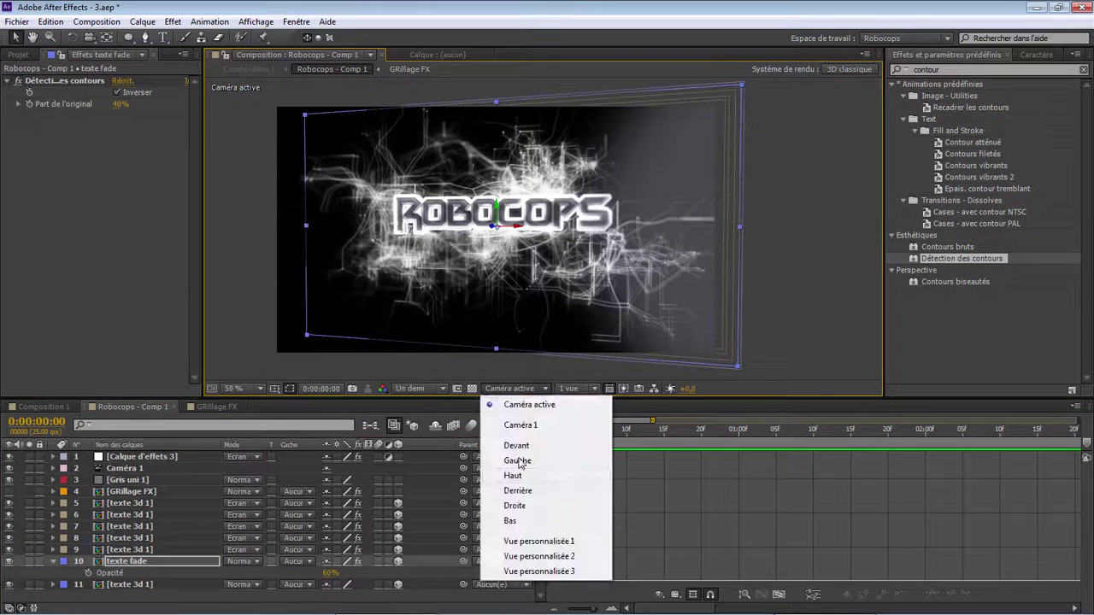
pyautogui.click(537, 575)
pyautogui.scroll(2, 523, 239)
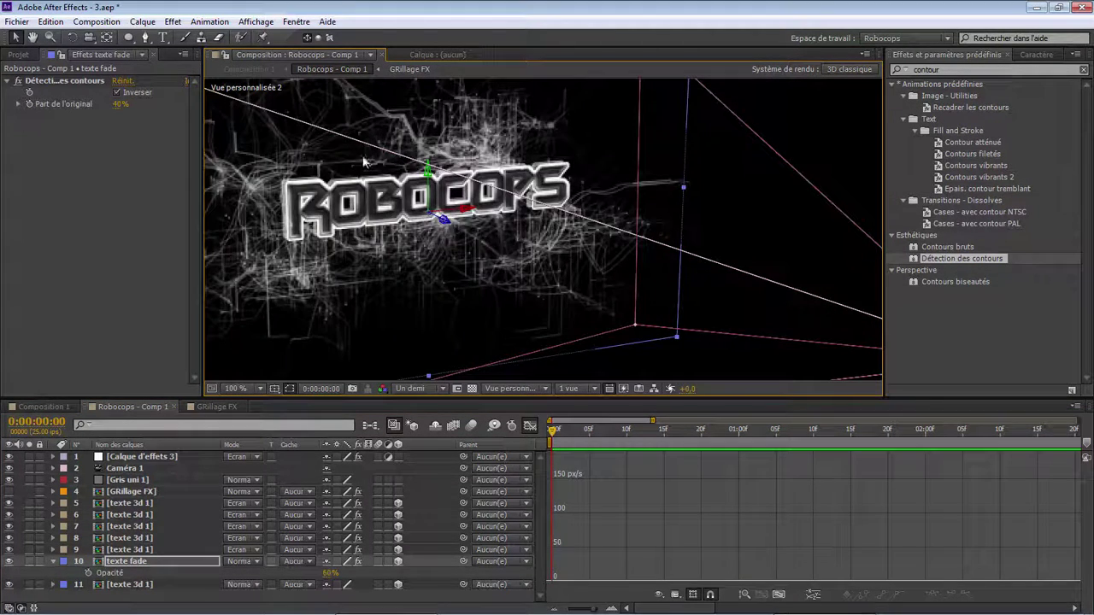
pyautogui.moveTo(430, 302); pyautogui.dragTo(407, 255)
pyautogui.press('v')
pyautogui.moveTo(460, 224); pyautogui.dragTo(475, 244)
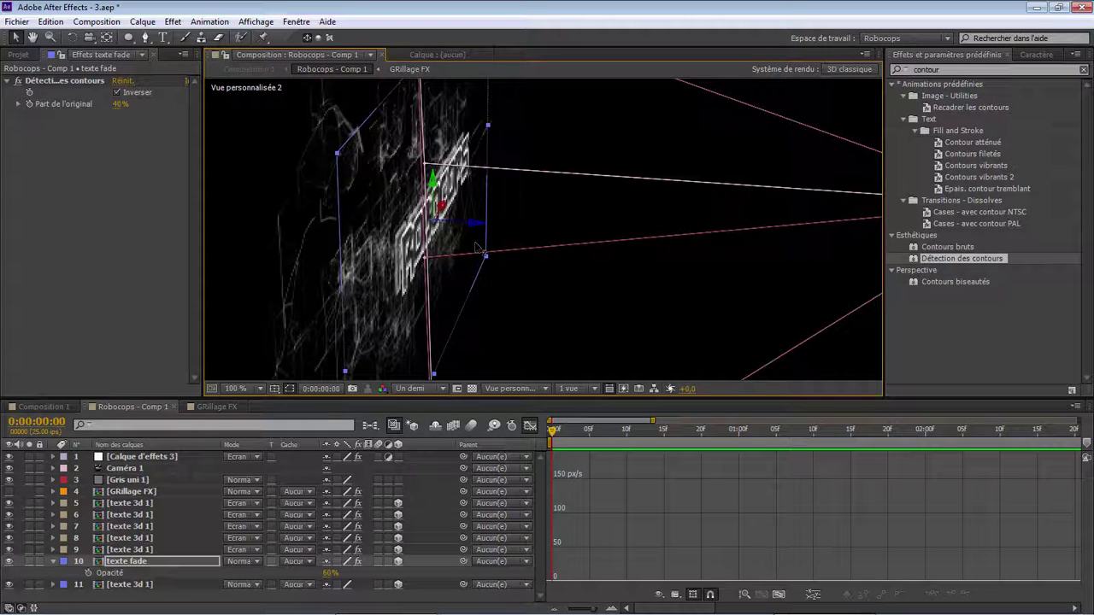
# Return to the Caméra active view and orbit the camera to frame the title from the opposite side
pyautogui.click(540, 389)
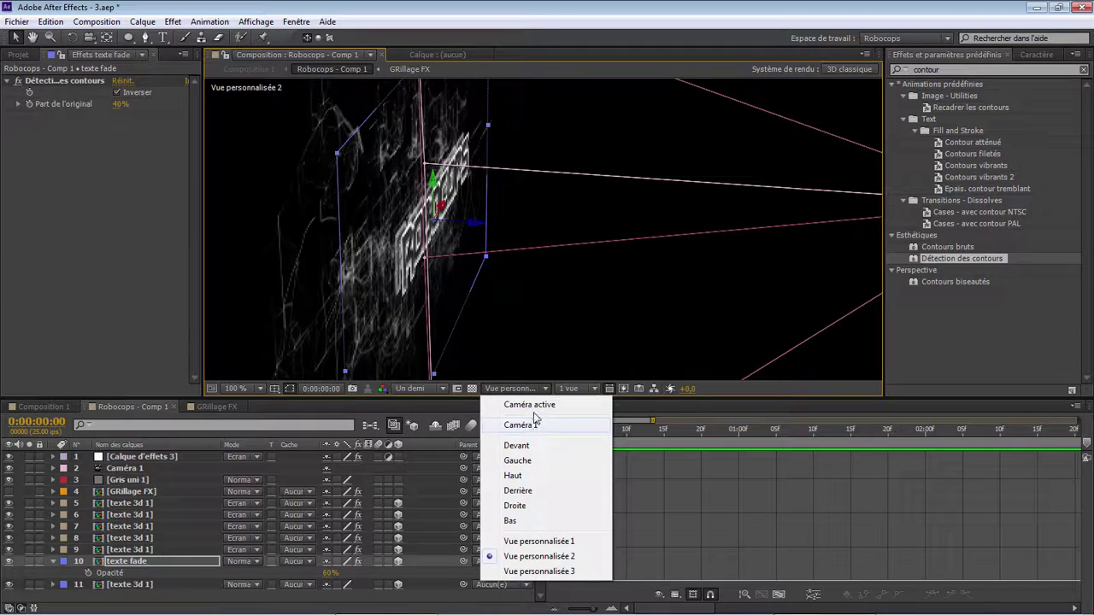
pyautogui.click(551, 362)
pyautogui.click(88, 37)
pyautogui.moveTo(419, 198); pyautogui.dragTo(517, 211)
pyautogui.moveTo(231, 319); pyautogui.dragTo(252, 309)
# Rename the bottom texte 3d 1 layer, just below texte fade, as rendu
pyautogui.click(54, 562)
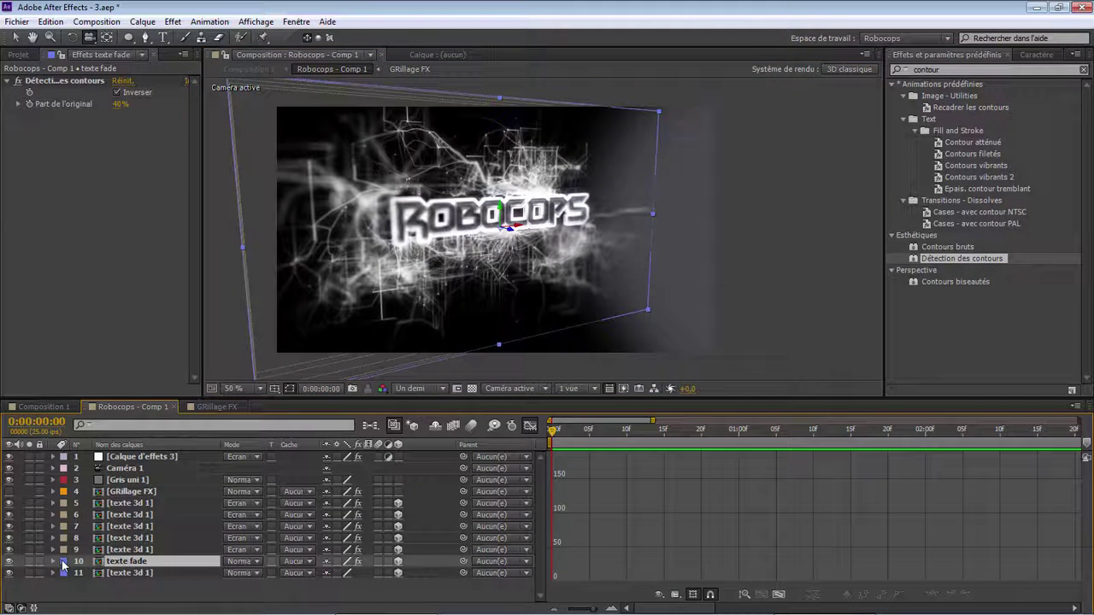
pyautogui.click(149, 550)
pyautogui.click(143, 573)
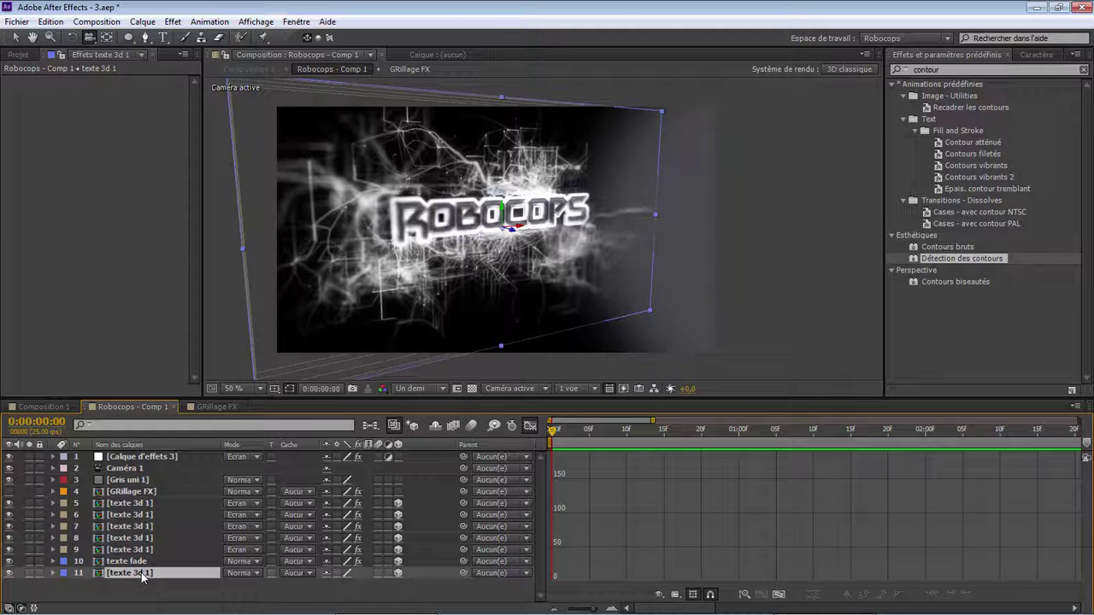
pyautogui.press('Return')
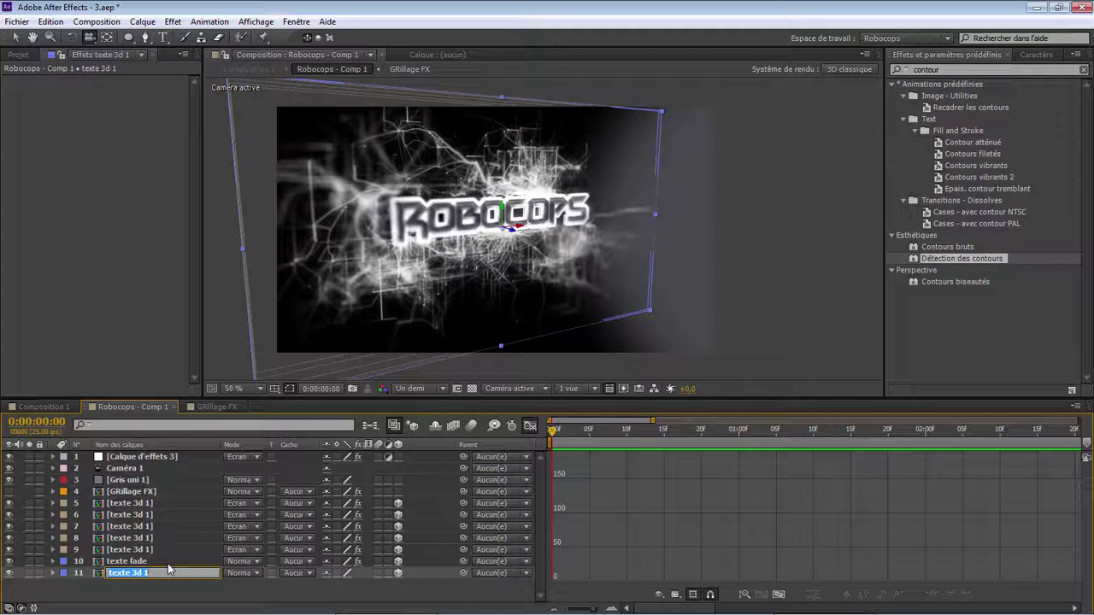
pyautogui.write('rendu')
pyautogui.press('Return')
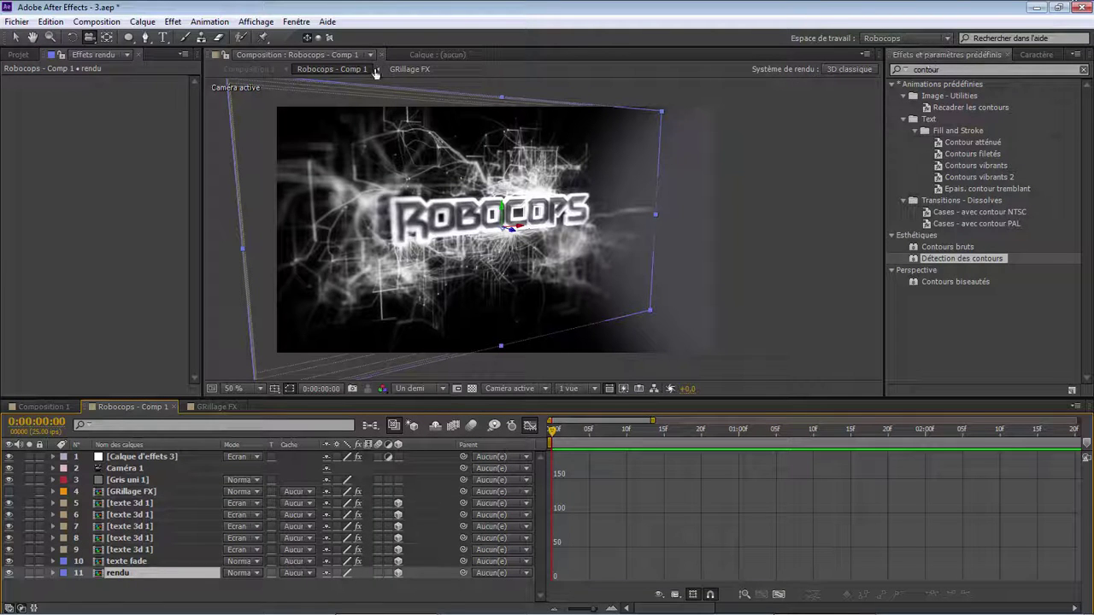
# Apply the CC Grid Wipe transition effect to the rendu layer
pyautogui.click(173, 22)
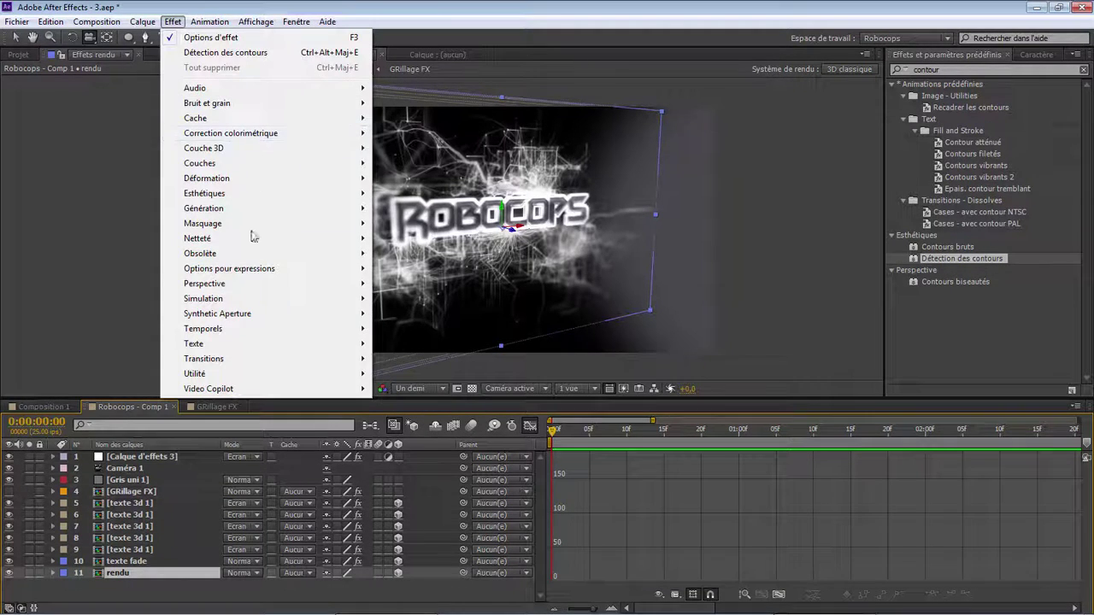
pyautogui.moveTo(274, 359)
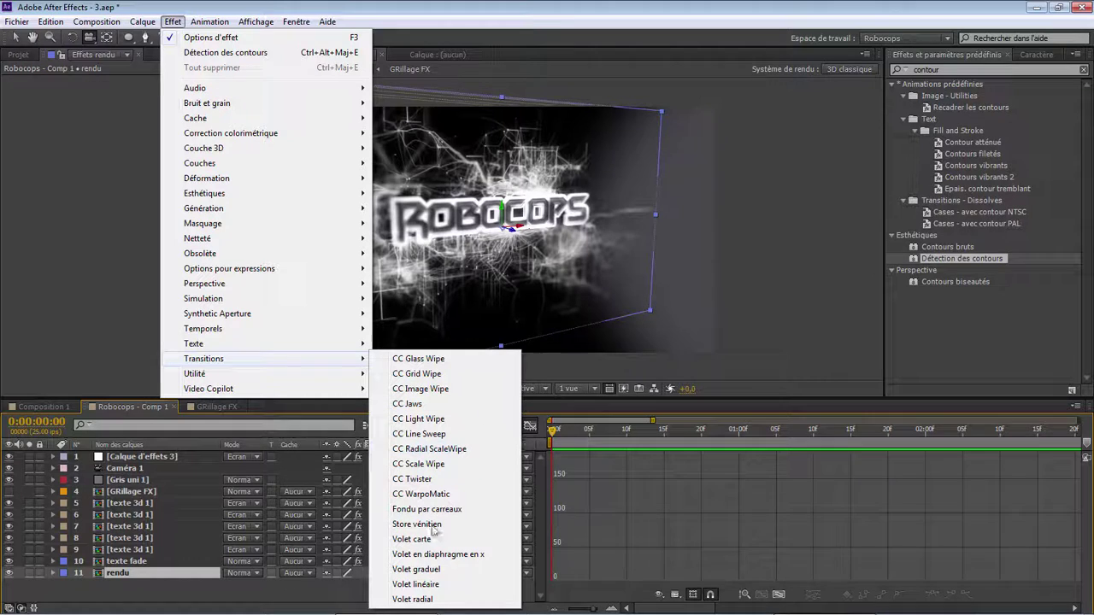
pyautogui.click(496, 376)
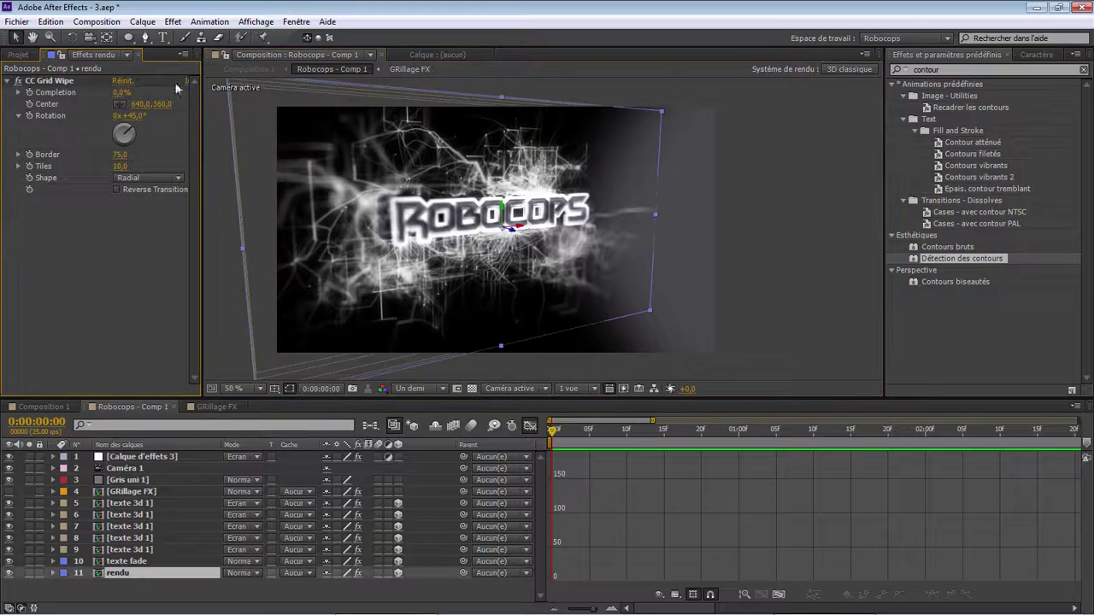
# Add a Courbes effect to the rendu layer and raise its blue channel curve
pyautogui.click(174, 21)
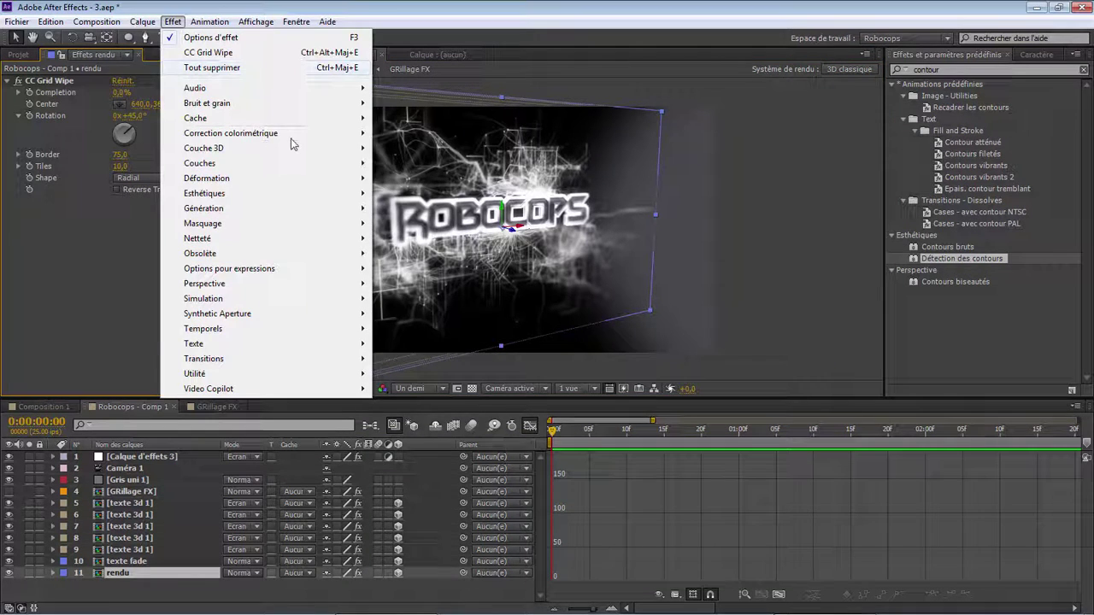
pyautogui.moveTo(333, 134)
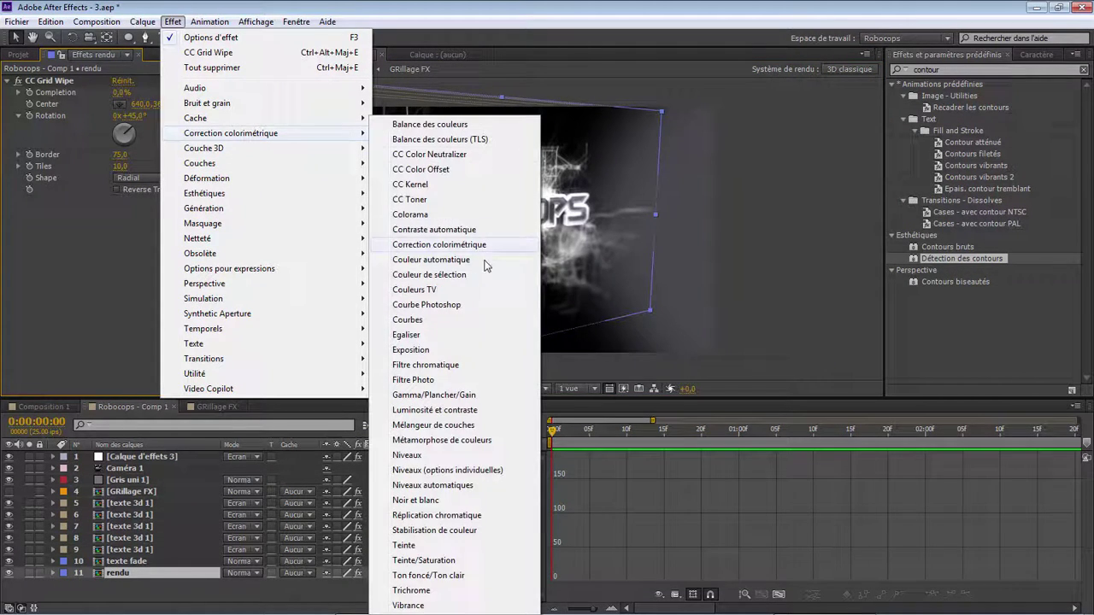
pyautogui.click(444, 321)
pyautogui.click(147, 213)
pyautogui.click(151, 273)
pyautogui.moveTo(102, 283); pyautogui.dragTo(80, 268)
# Lower the green and red channel curves of the Courbes effect to tint the title blue
pyautogui.click(147, 213)
pyautogui.click(143, 257)
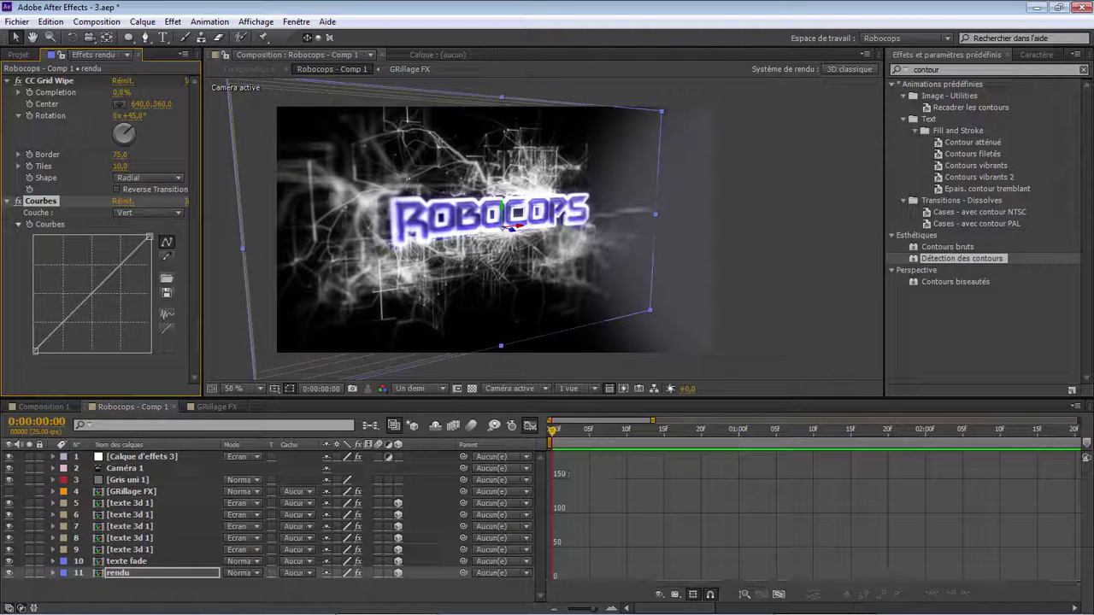
pyautogui.moveTo(120, 265); pyautogui.dragTo(120, 275)
pyautogui.click(147, 213)
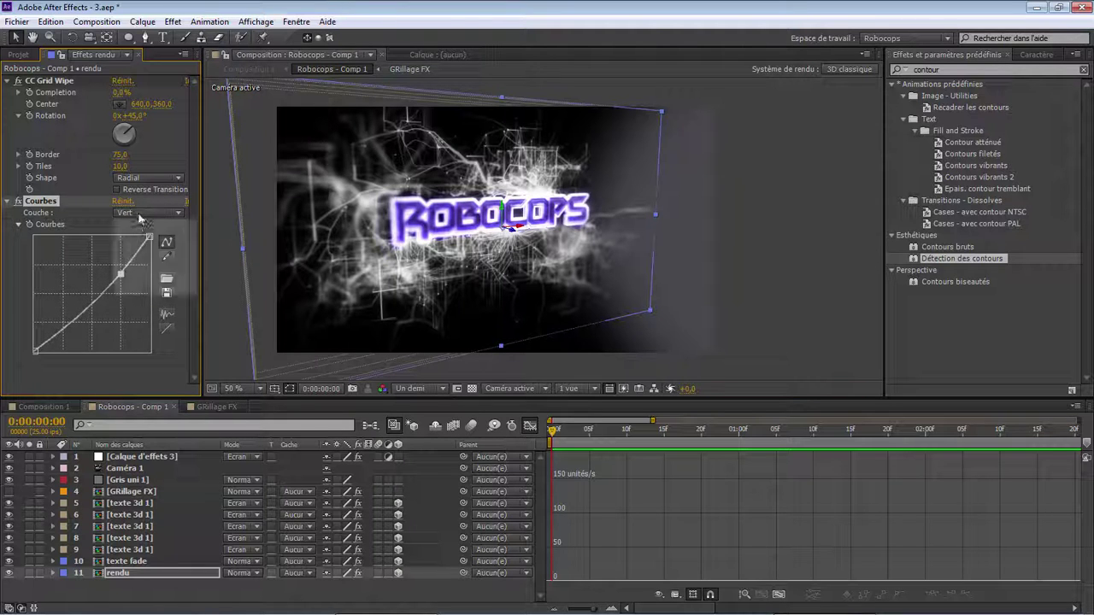
pyautogui.click(141, 244)
pyautogui.click(95, 308)
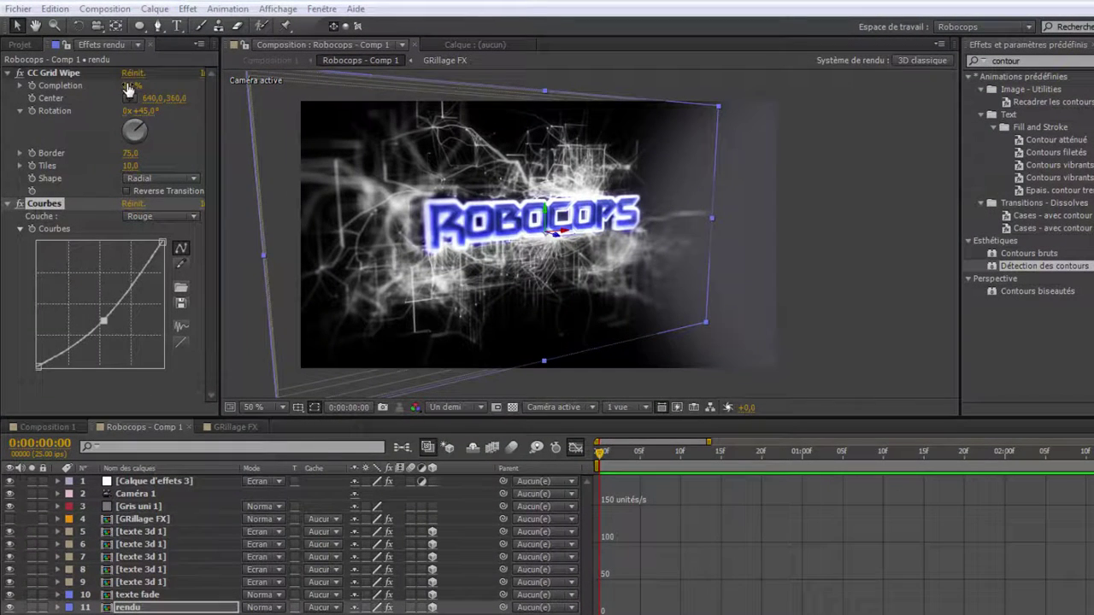
# Set CC Grid Wipe's Completion to 31%, Rotation to 90° and Border to 30 on the rendu layer
pyautogui.moveTo(128, 89); pyautogui.dragTo(152, 88)
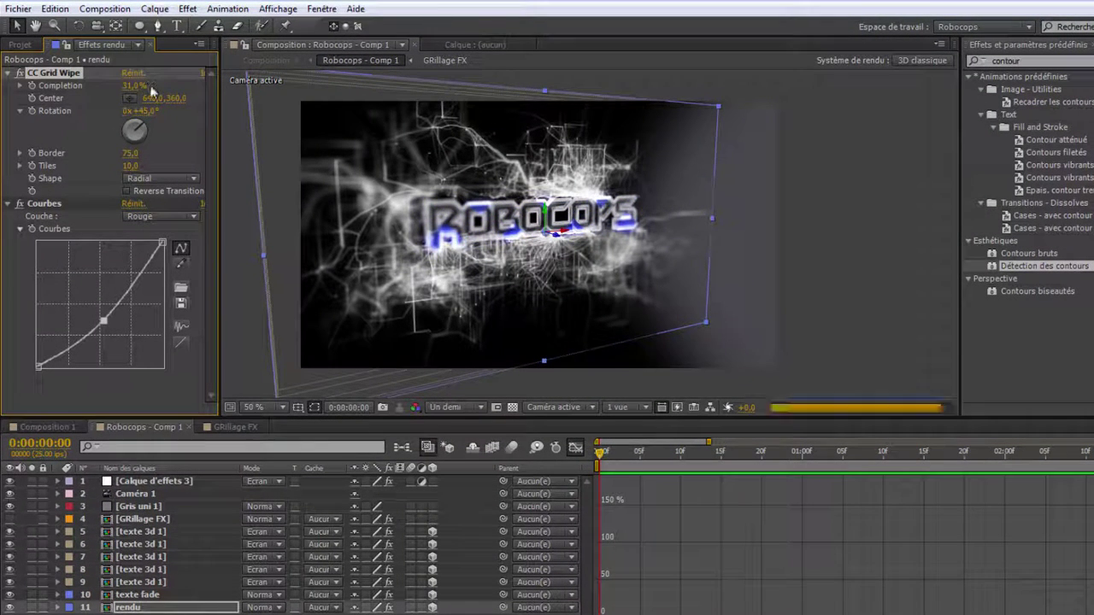
pyautogui.click(145, 111)
pyautogui.write('57')
pyautogui.press('Return')
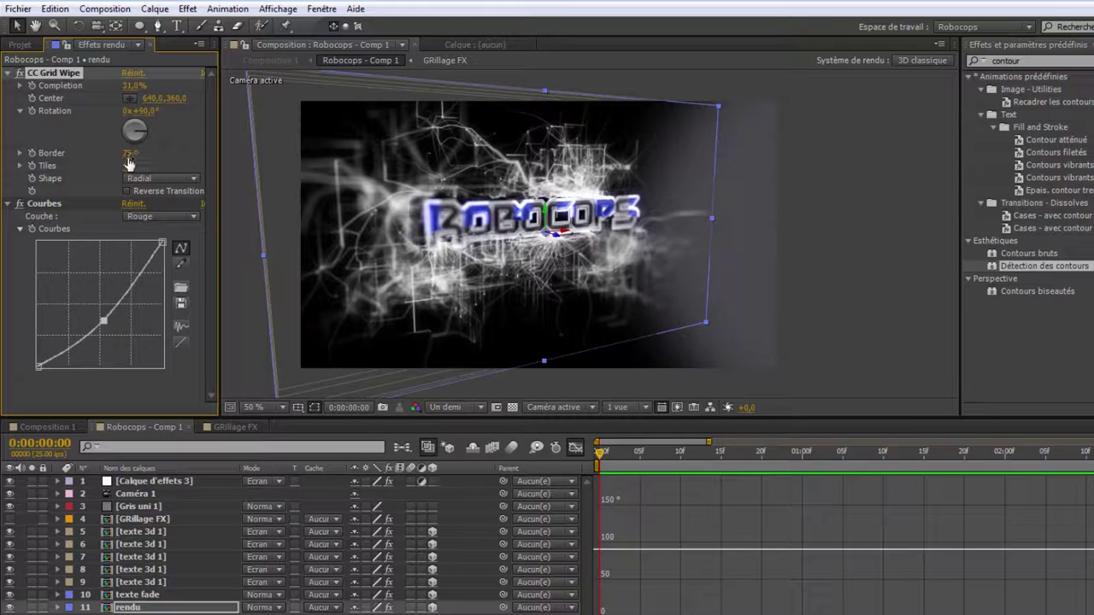
pyautogui.click(130, 154)
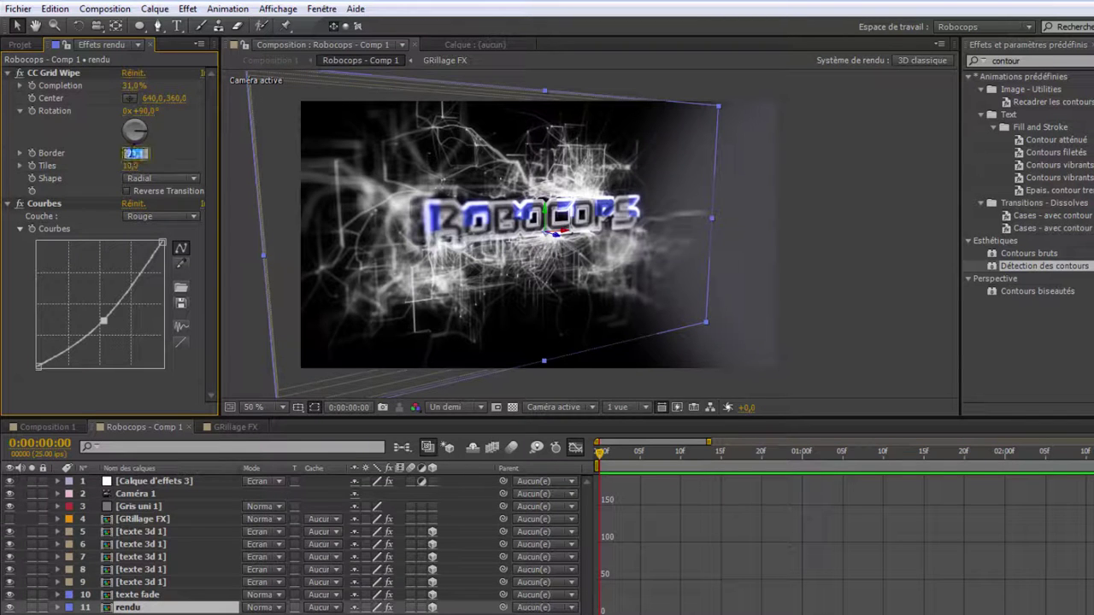
pyautogui.write('30')
pyautogui.click(167, 153)
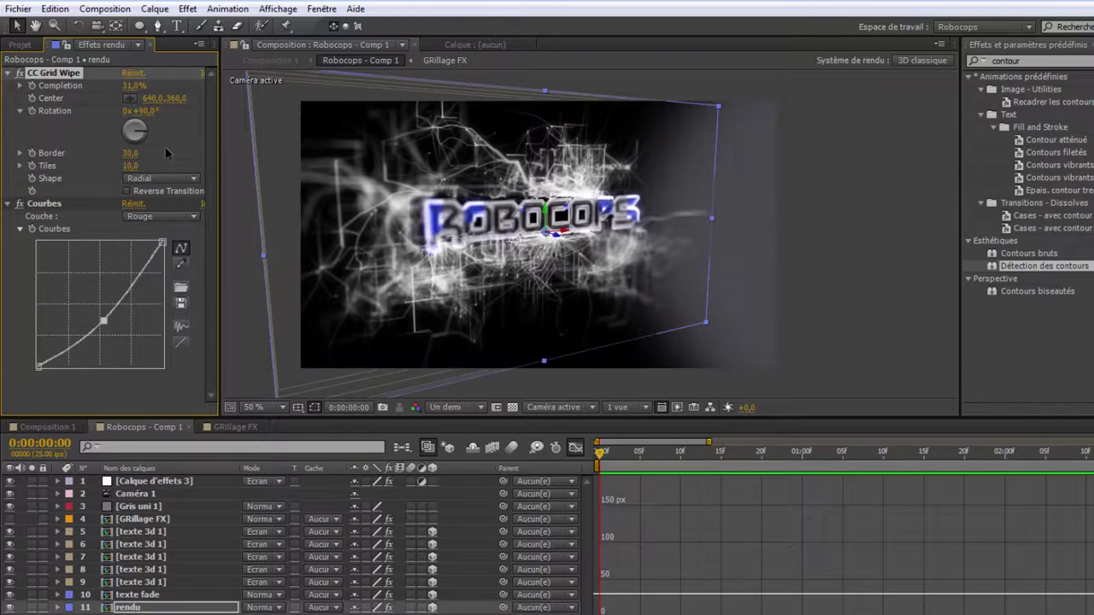
# Set CC Grid Wipe's Tiles to 25 and raise its Completion to 91%
pyautogui.click(131, 166)
pyautogui.write('12')
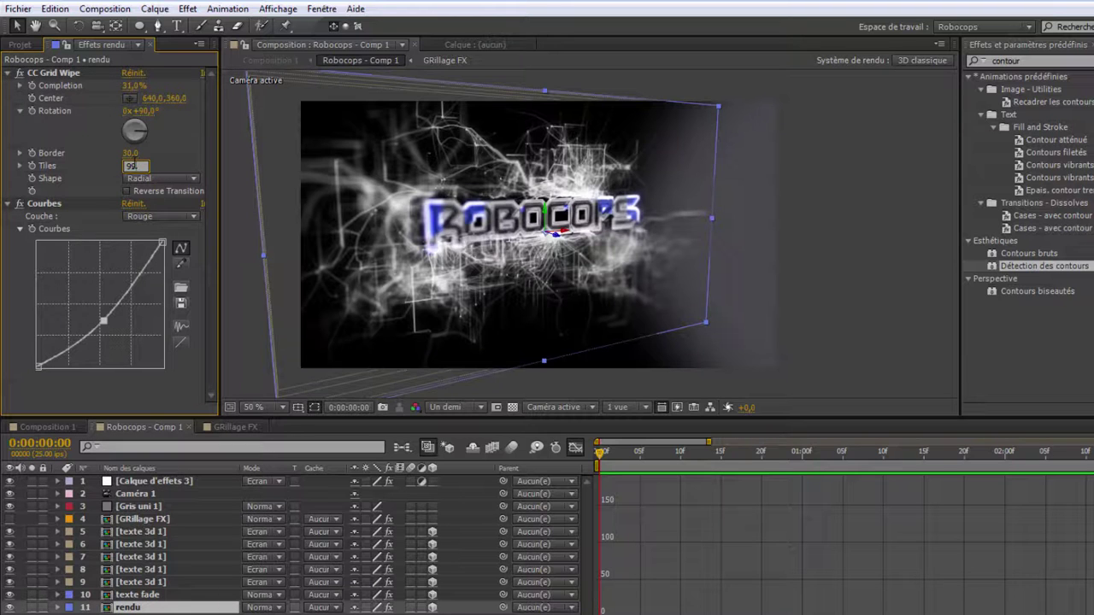
pyautogui.write('9')
pyautogui.press('Return')
pyautogui.moveTo(130, 88); pyautogui.dragTo(171, 88)
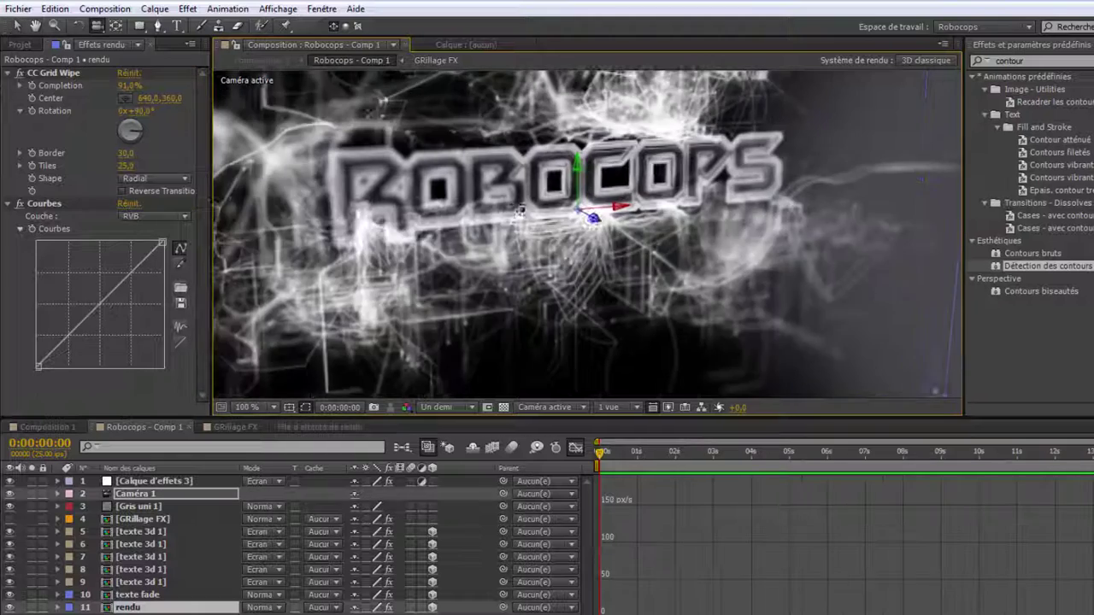
# Orbit the camera to face the title and enable keyframing for all CC Grid Wipe properties at 0:00:00:00
pyautogui.moveTo(519, 212); pyautogui.dragTo(478, 208)
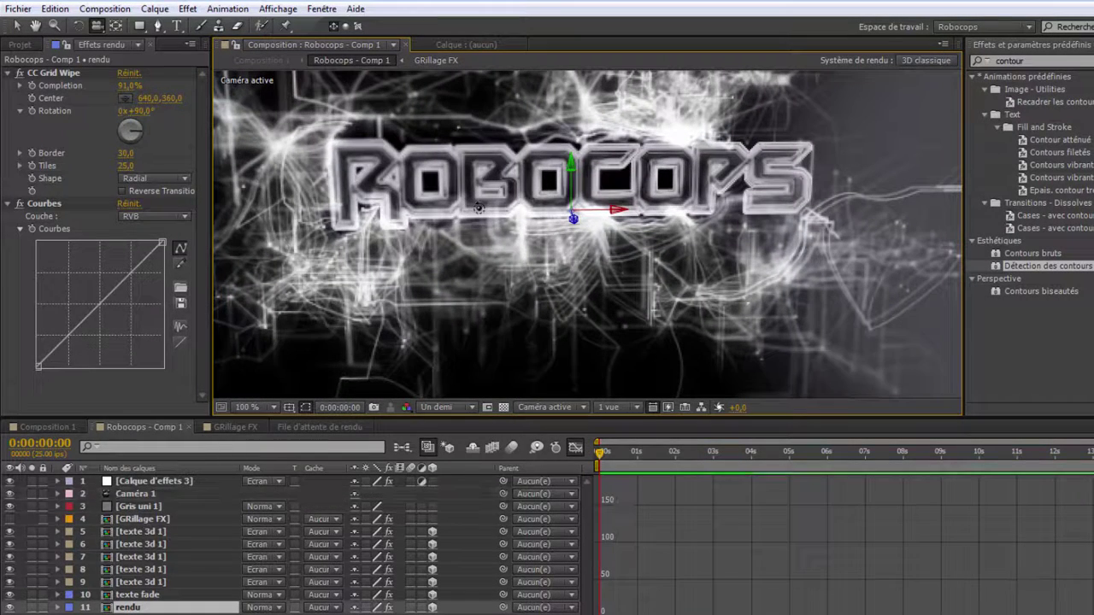
pyautogui.click(17, 25)
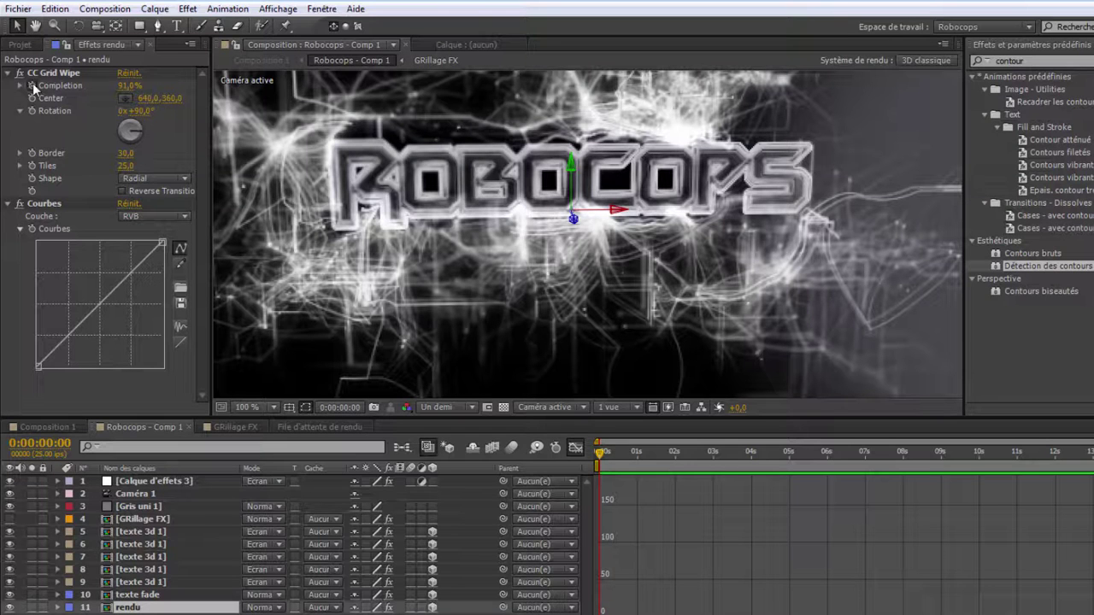
pyautogui.click(30, 190)
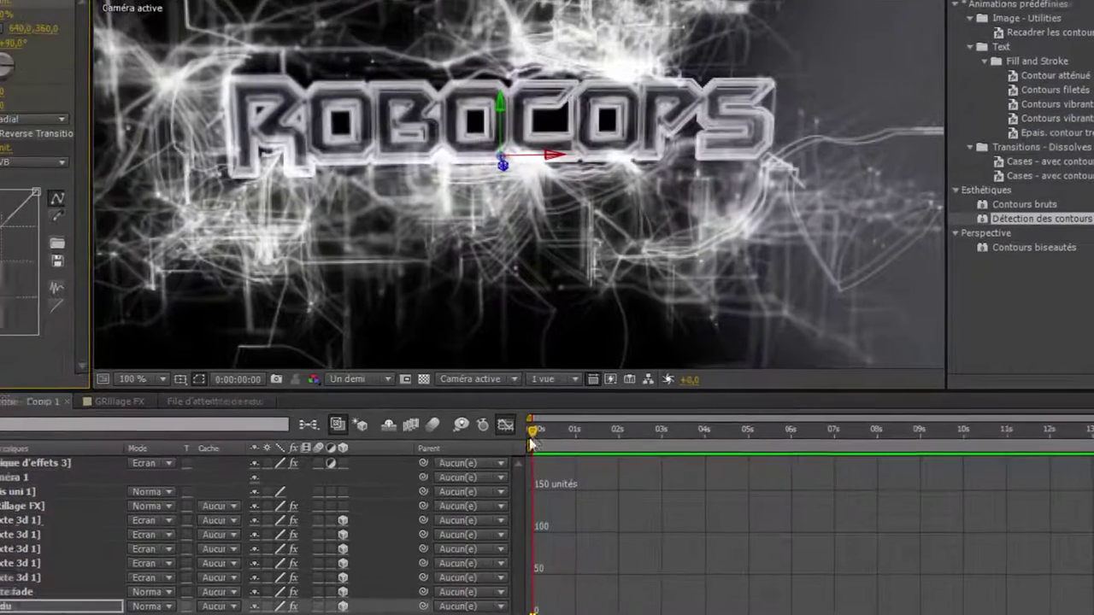
# Keyframe CC Grid Wipe's Completion to 0% at 0:00:07:24 on the rendu layer
pyautogui.moveTo(599, 455); pyautogui.dragTo(873, 462)
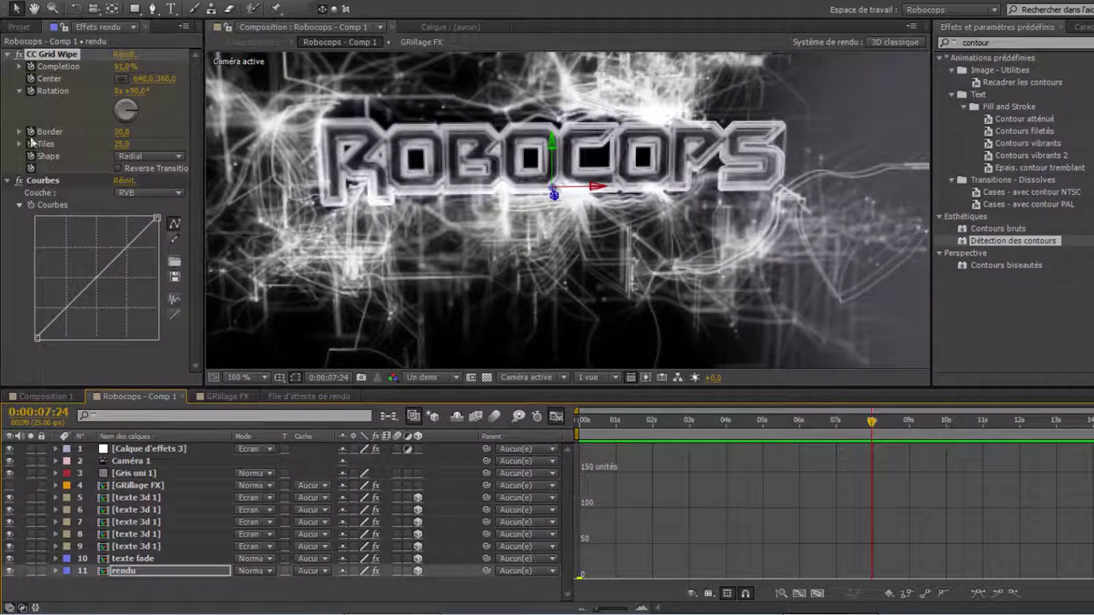
pyautogui.press('u')
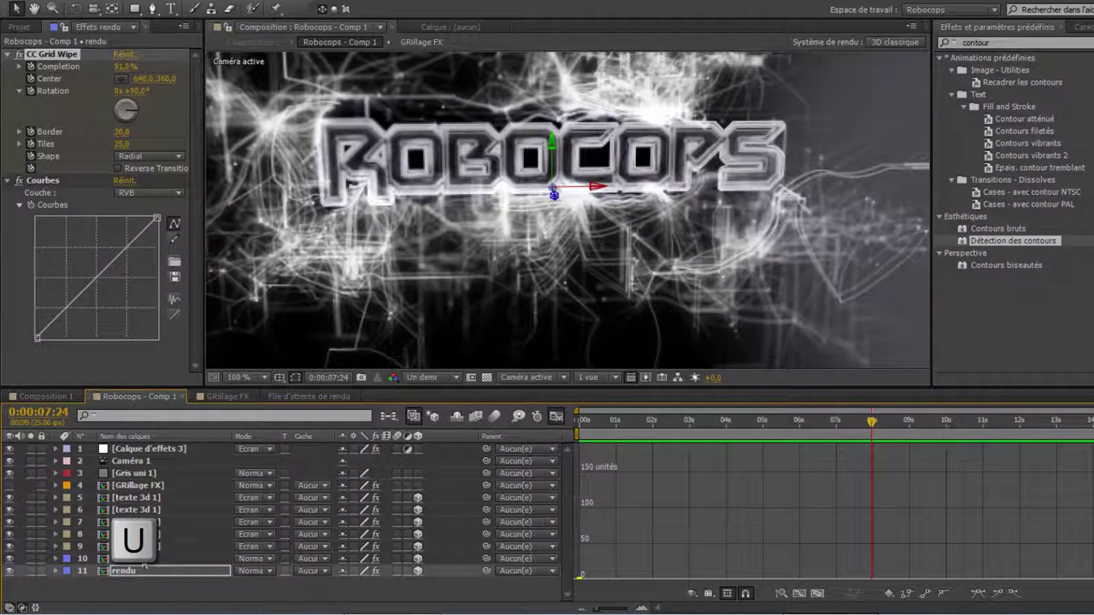
pyautogui.click(145, 571)
pyautogui.press('u')
pyautogui.scroll(-1, 147, 575)
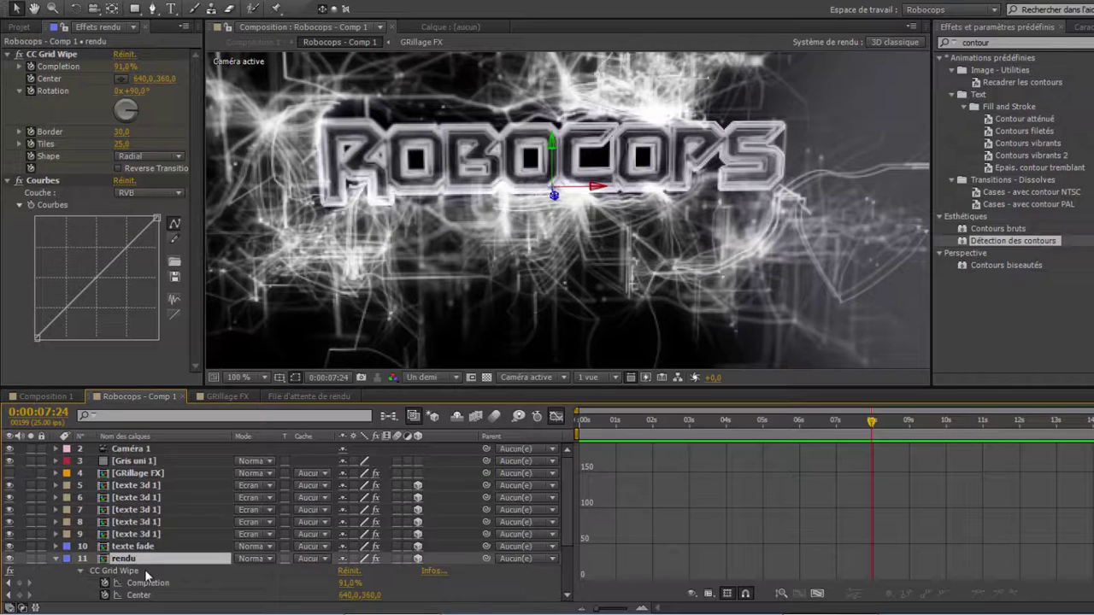
pyautogui.scroll(-5, 137, 568)
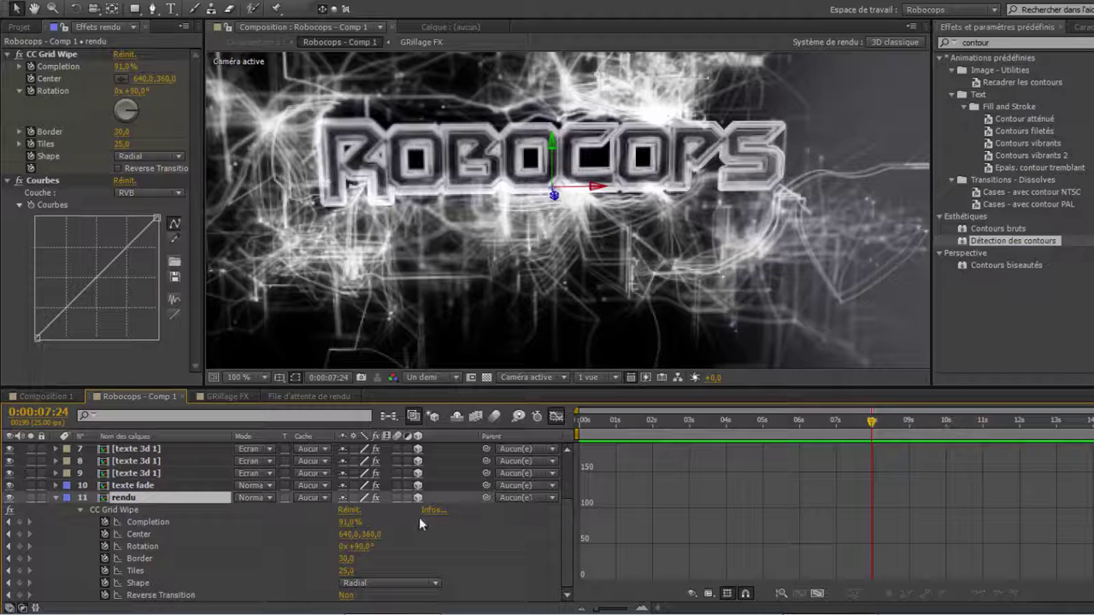
pyautogui.moveTo(350, 521); pyautogui.dragTo(50, 586)
pyautogui.click(395, 509)
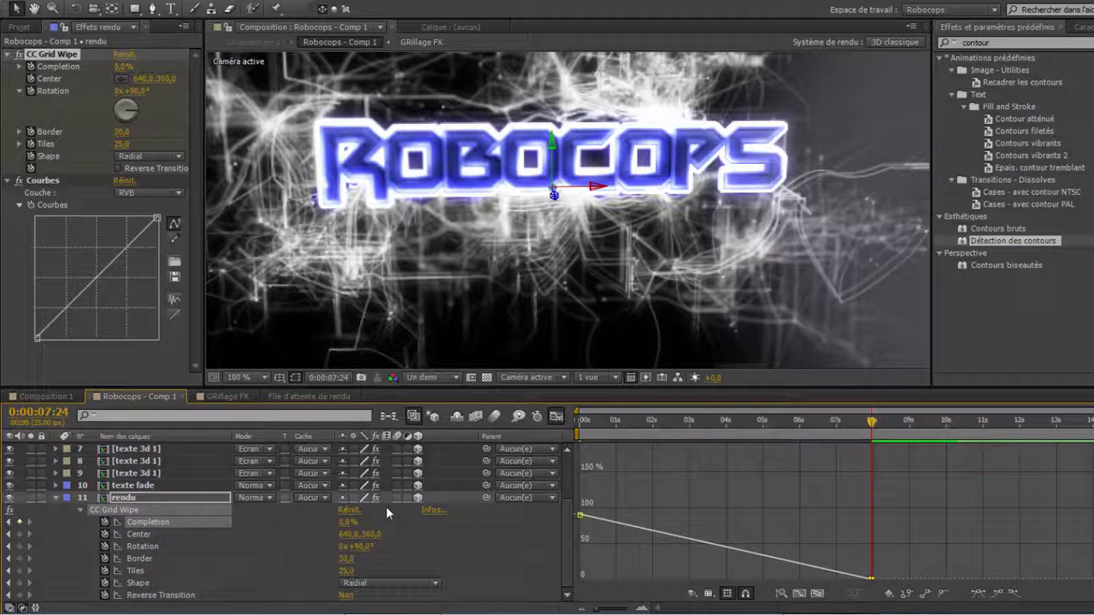
# Select both Completion keyframes and apply easy ease to them
pyautogui.click(629, 526)
pyautogui.click(153, 545)
pyautogui.click(132, 522)
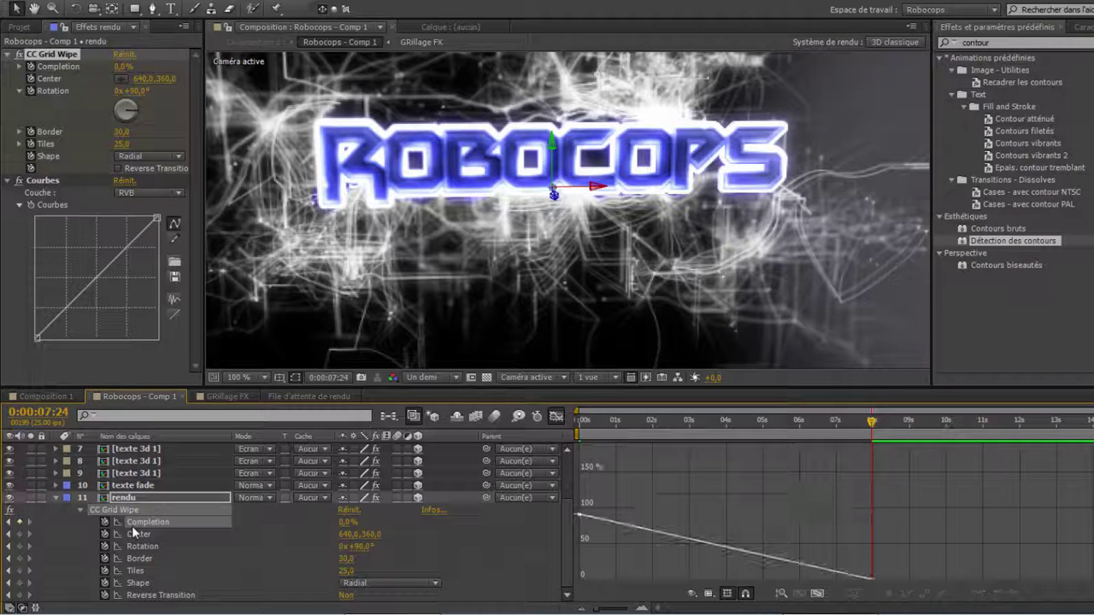
pyautogui.press('F9')
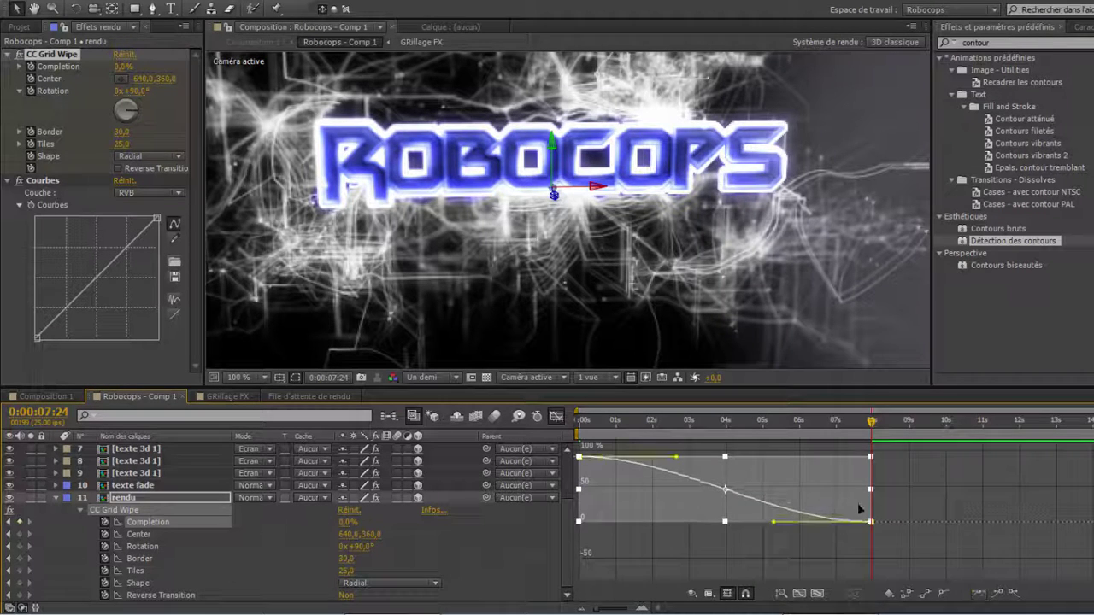
# Reshape the Completion curve by adjusting its keyframe handles, and return the current time to 0:00:00:00
pyautogui.click(659, 423)
pyautogui.moveTo(661, 450); pyautogui.dragTo(755, 436)
pyautogui.moveTo(680, 487); pyautogui.dragTo(723, 487)
pyautogui.moveTo(772, 551); pyautogui.dragTo(733, 561)
pyautogui.moveTo(699, 421); pyautogui.dragTo(801, 462)
pyautogui.moveTo(733, 561); pyautogui.dragTo(825, 547)
pyautogui.click(725, 422)
pyautogui.moveTo(705, 427); pyautogui.dragTo(576, 513)
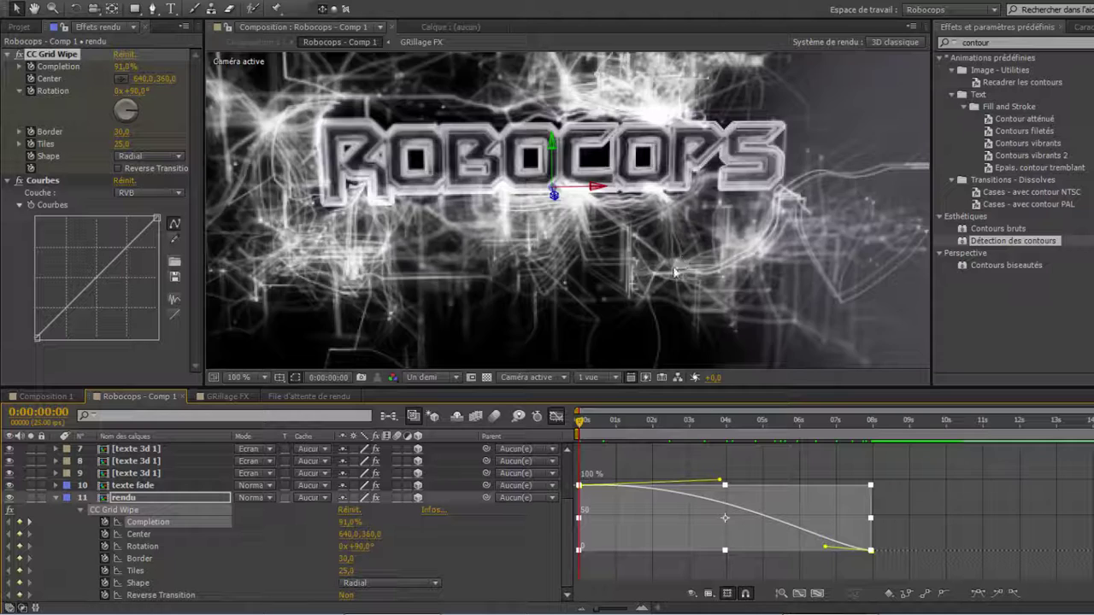
# Switch from the graph editor back to the layer bars and resize the workspace areas around the composition view
pyautogui.scroll(-1, 630, 222)
pyautogui.click(555, 417)
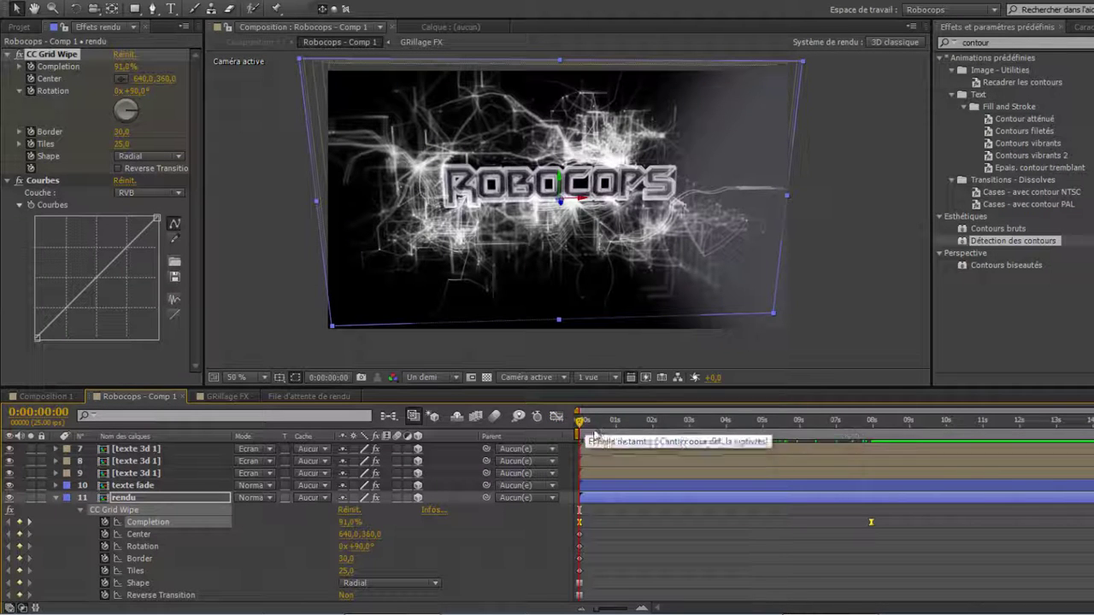
pyautogui.moveTo(938, 246); pyautogui.dragTo(1093, 248)
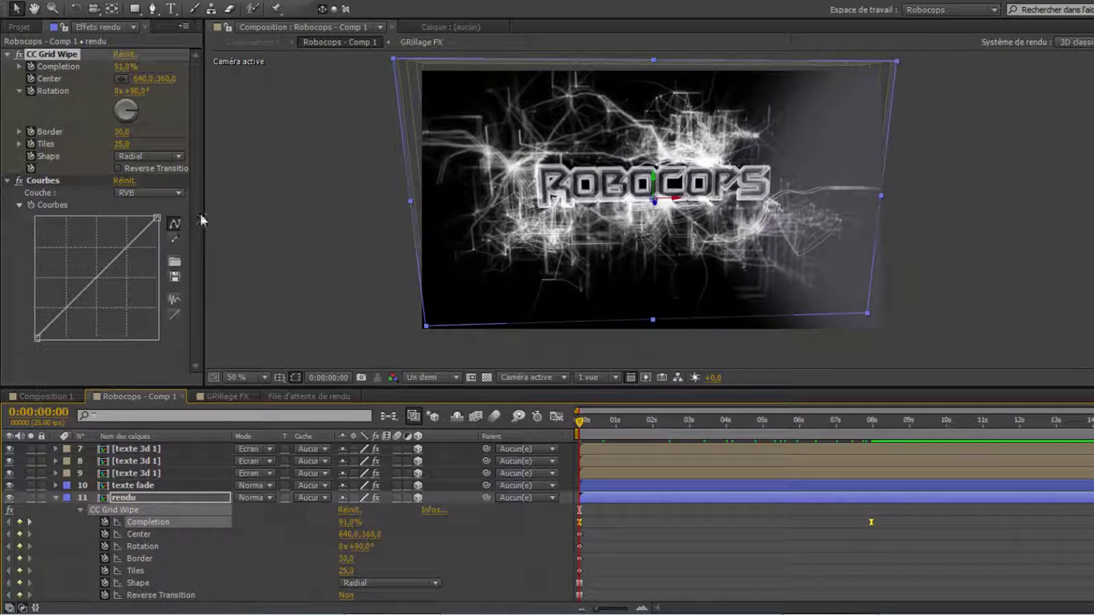
pyautogui.moveTo(203, 221); pyautogui.dragTo(259, 220)
# Import the rendered file Robocops - Comp 1.mov from the Rendu Pré folder into the project
pyautogui.click(18, 26)
pyautogui.scroll(3, 781, 185)
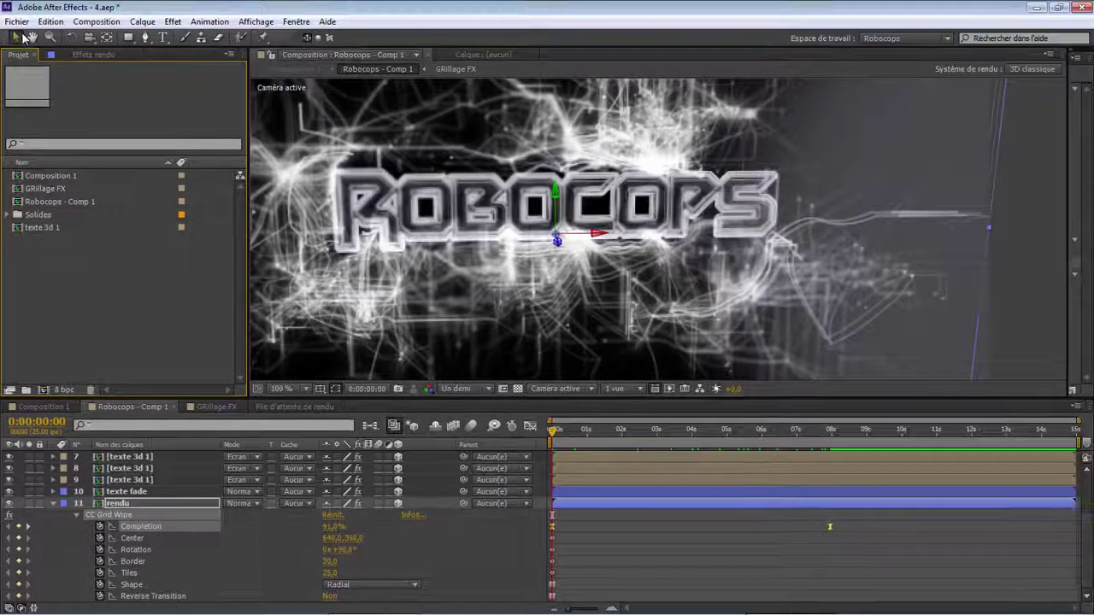
pyautogui.click(17, 21)
pyautogui.moveTo(171, 199)
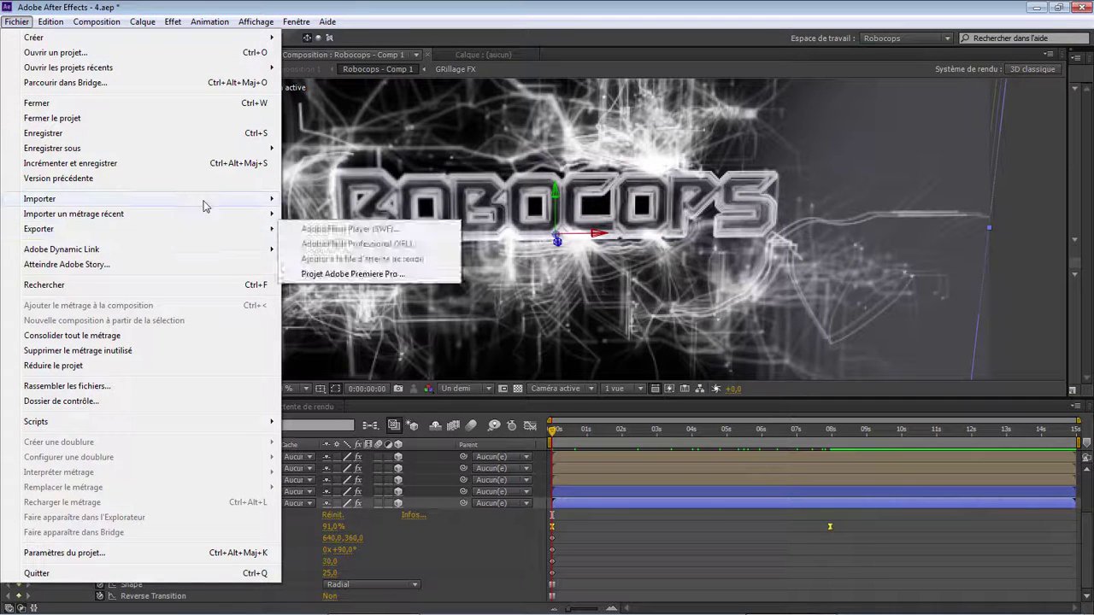
pyautogui.click(376, 202)
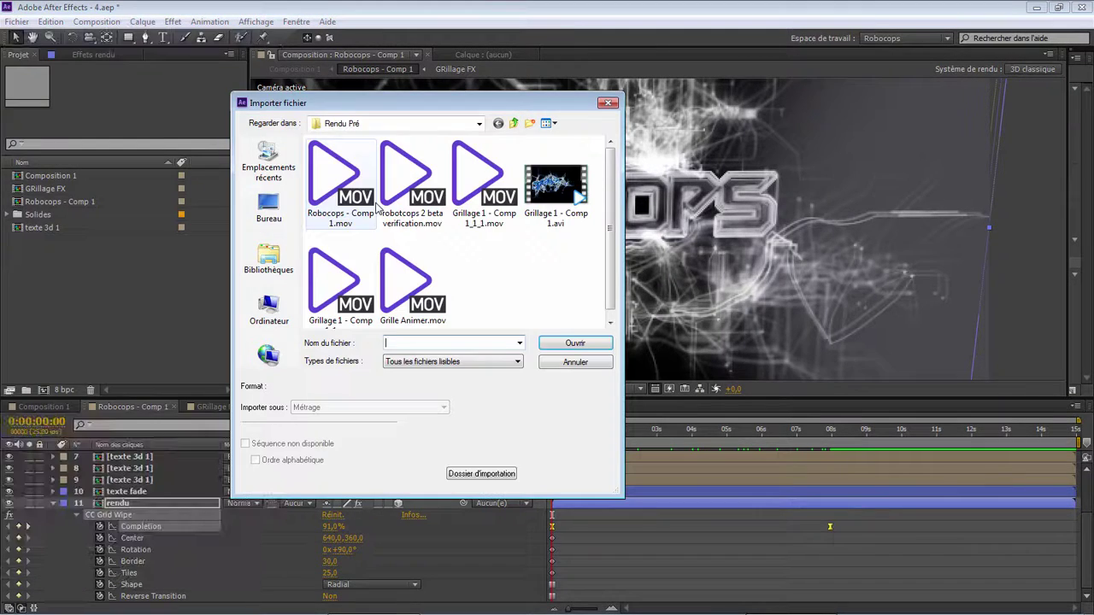
pyautogui.doubleClick(369, 215)
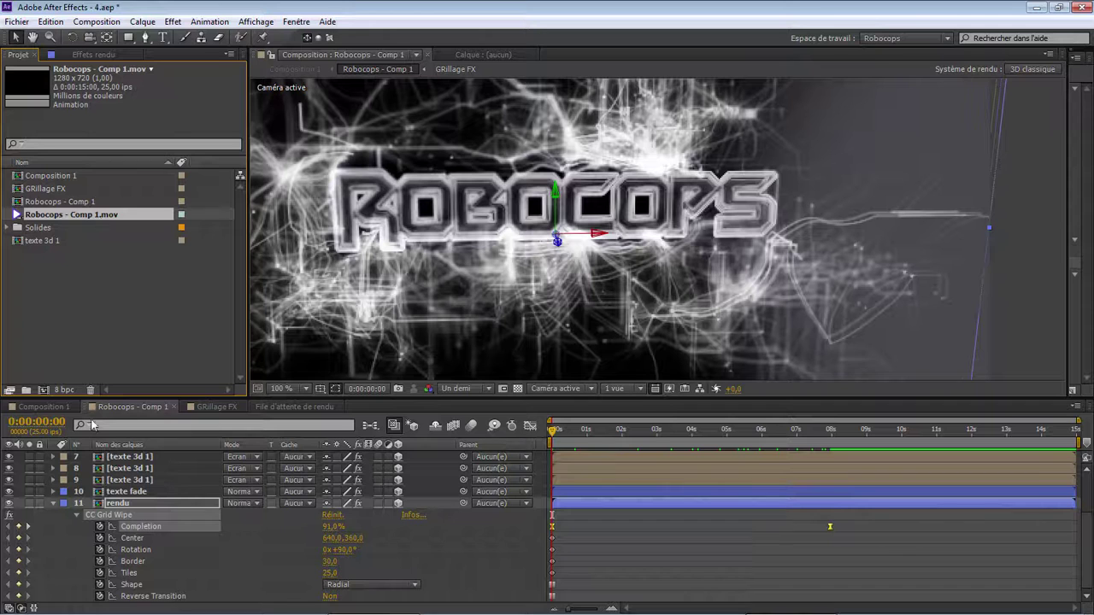
# Add Robocops - Comp 1.mov to the Robocops - Comp 1 composition directly above the texte fade layer
pyautogui.click(55, 504)
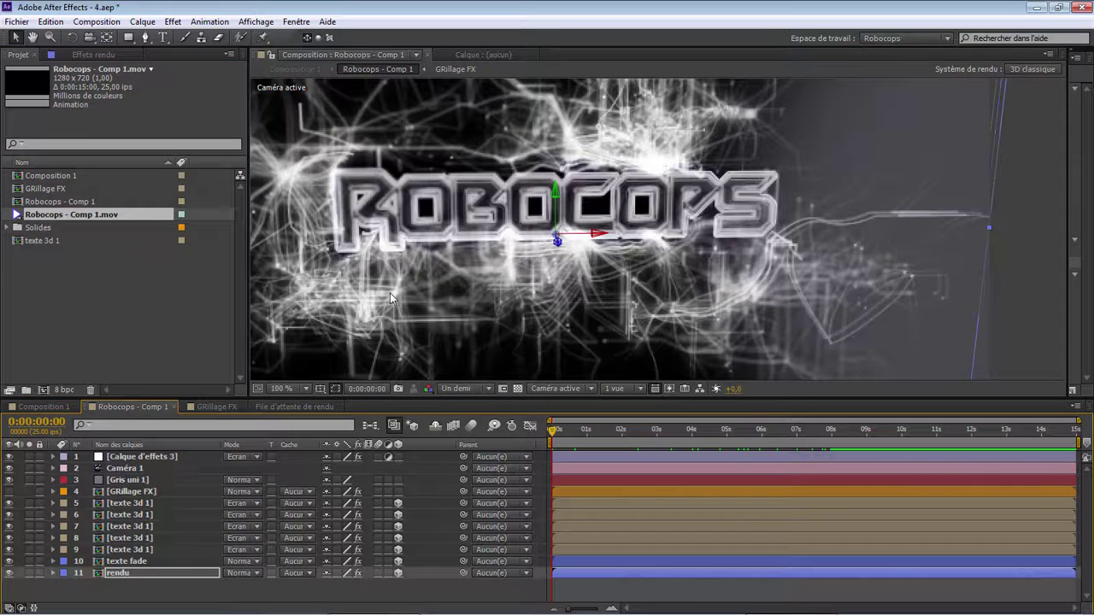
pyautogui.press(',')
pyautogui.moveTo(107, 214); pyautogui.dragTo(188, 551)
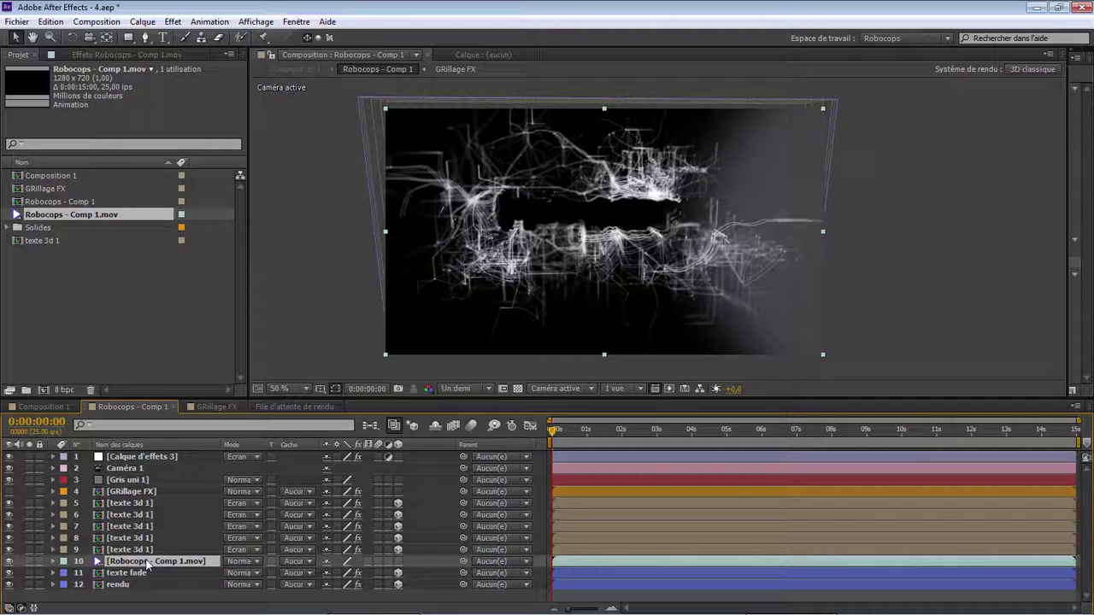
# Set the movie layer's blending mode to Ecran and make it a 3D layer
pyautogui.click(232, 562)
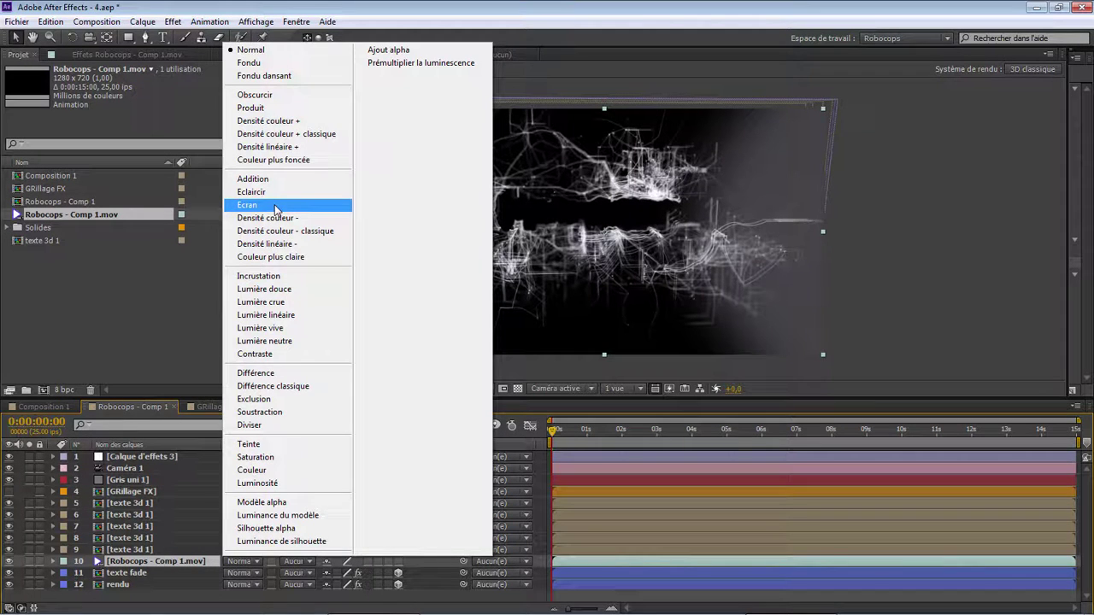
pyautogui.click(276, 207)
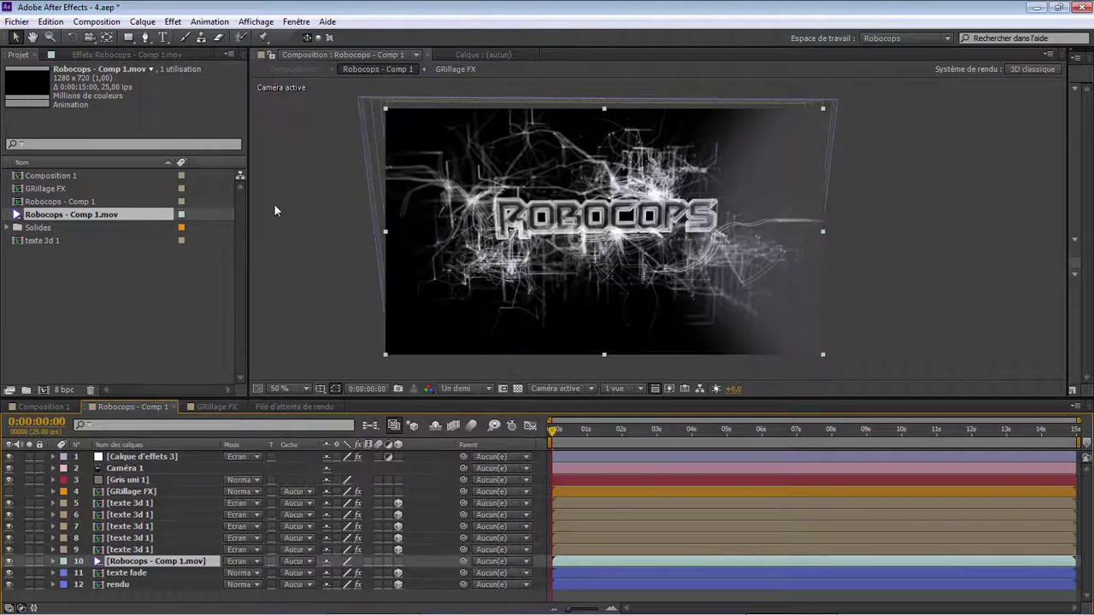
pyautogui.click(397, 561)
# Move the current time to 0:00:06:10 and shift the movie layer along its X axis toward the title's left side
pyautogui.moveTo(608, 449); pyautogui.dragTo(776, 449)
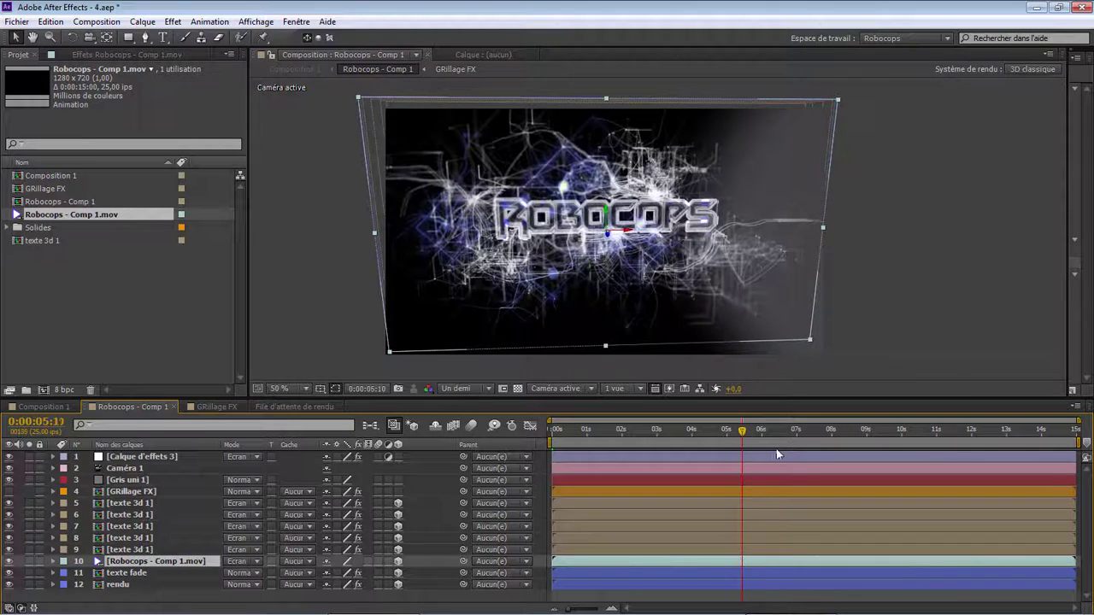
pyautogui.moveTo(628, 232); pyautogui.dragTo(507, 236)
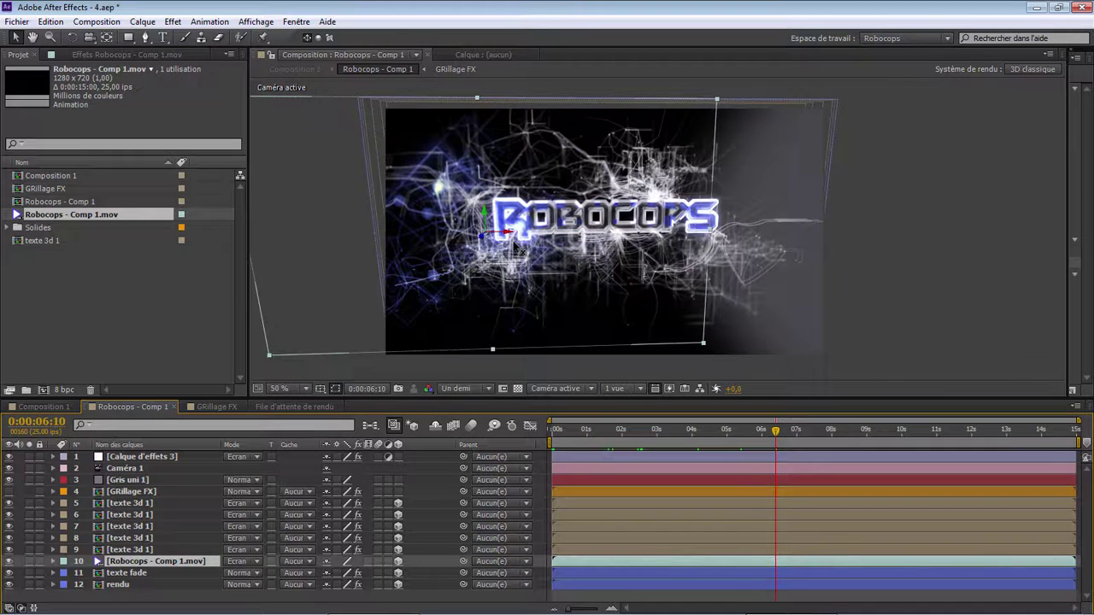
# Display the composition in two views and widen the composition area by narrowing the project area
pyautogui.click(611, 392)
pyautogui.click(633, 417)
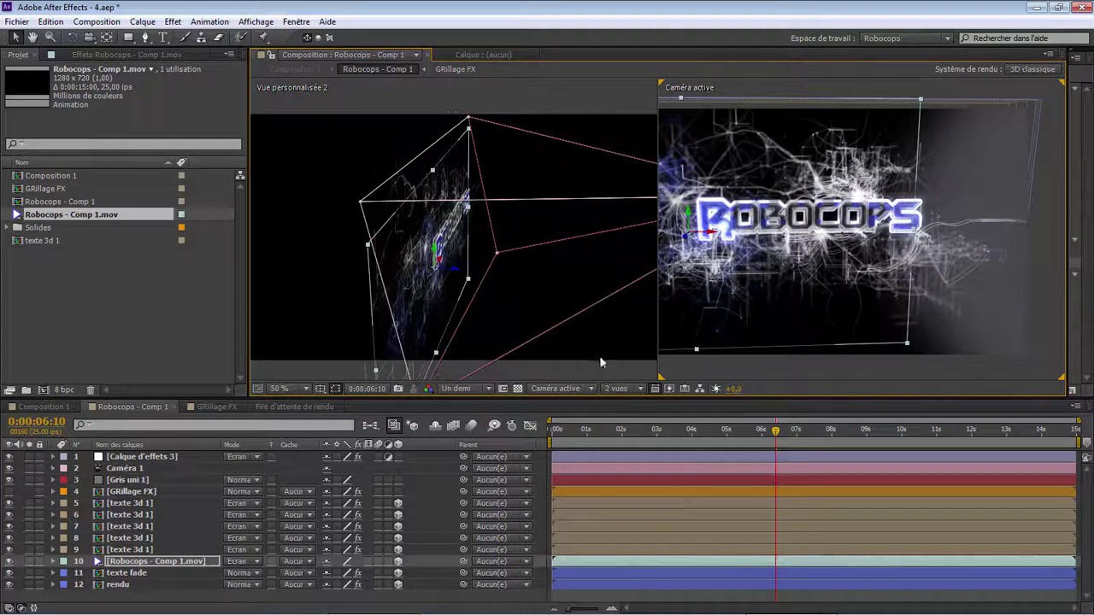
pyautogui.moveTo(559, 317); pyautogui.dragTo(459, 322)
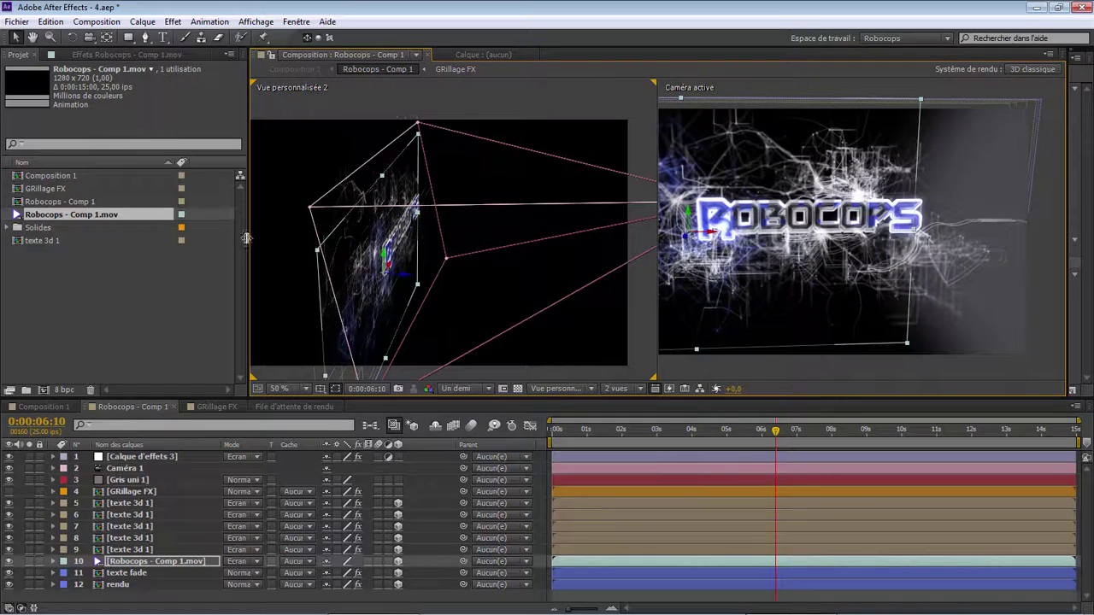
pyautogui.moveTo(248, 240); pyautogui.dragTo(36, 240)
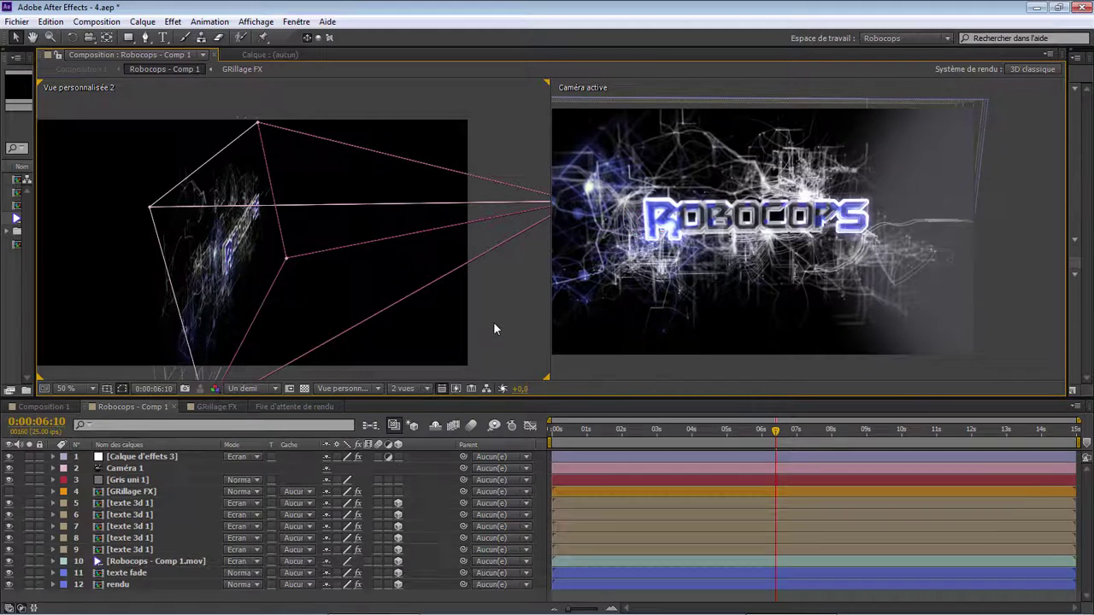
# Maximize the composition area and raise the movie layer slightly along its Y axis in the custom view
pyautogui.press('`')
pyautogui.moveTo(300, 460); pyautogui.dragTo(96, 386)
pyautogui.click(15, 38)
pyautogui.moveTo(513, 289); pyautogui.dragTo(684, 275)
pyautogui.click(89, 39)
pyautogui.click(352, 415)
pyautogui.click(41, 607)
pyautogui.click(99, 375)
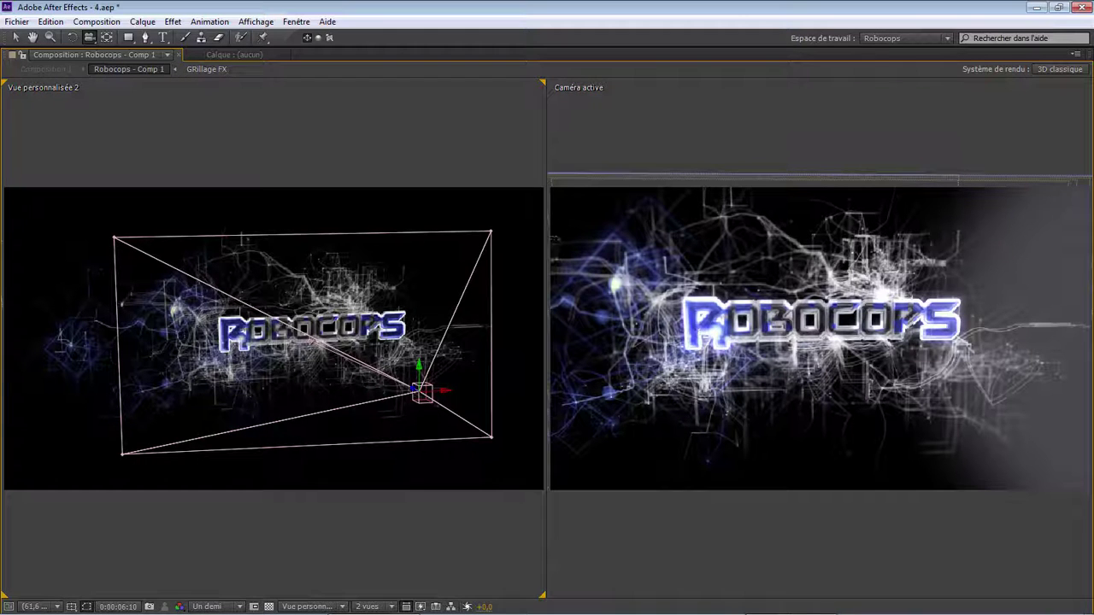
pyautogui.moveTo(229, 203); pyautogui.dragTo(204, 220)
pyautogui.click(15, 37)
pyautogui.click(70, 335)
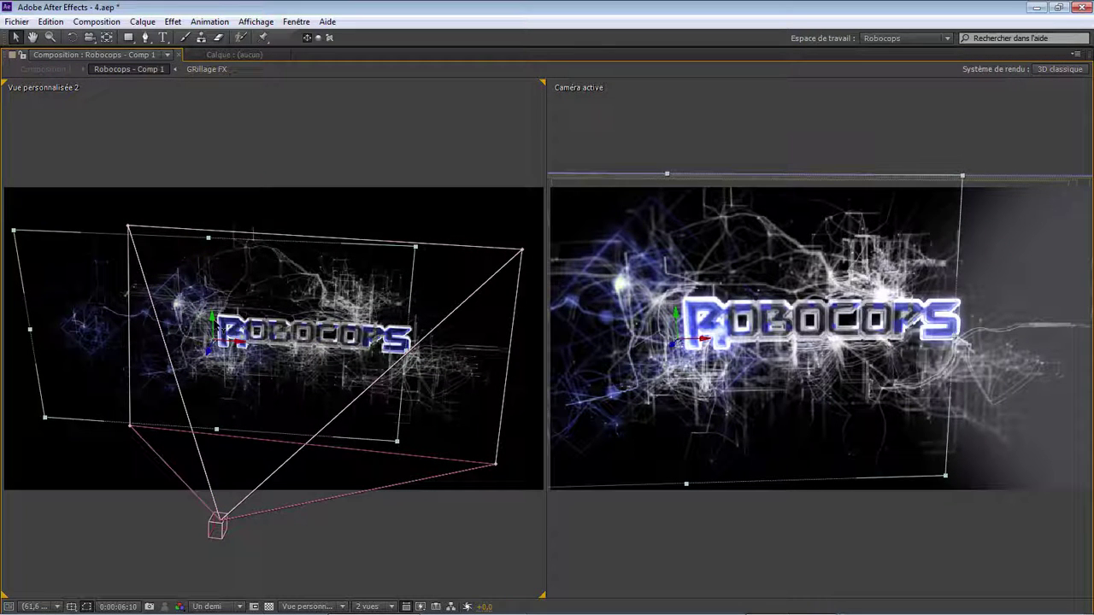
pyautogui.moveTo(214, 319); pyautogui.dragTo(214, 296)
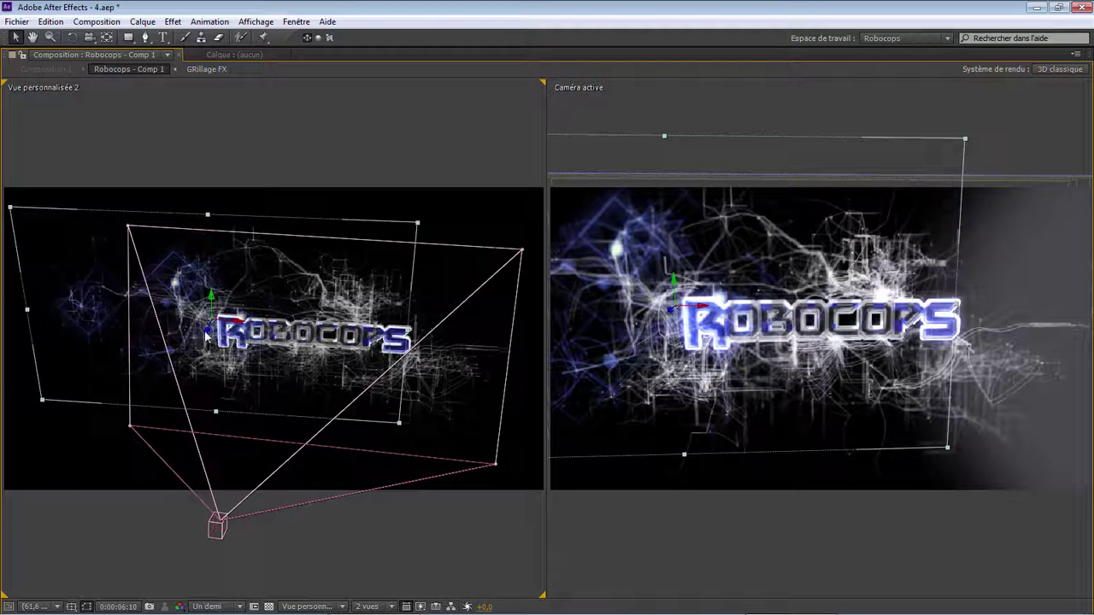
# Set the preview resolution to Intégrale and push the movie layer slightly back along its Z axis
pyautogui.click(240, 606)
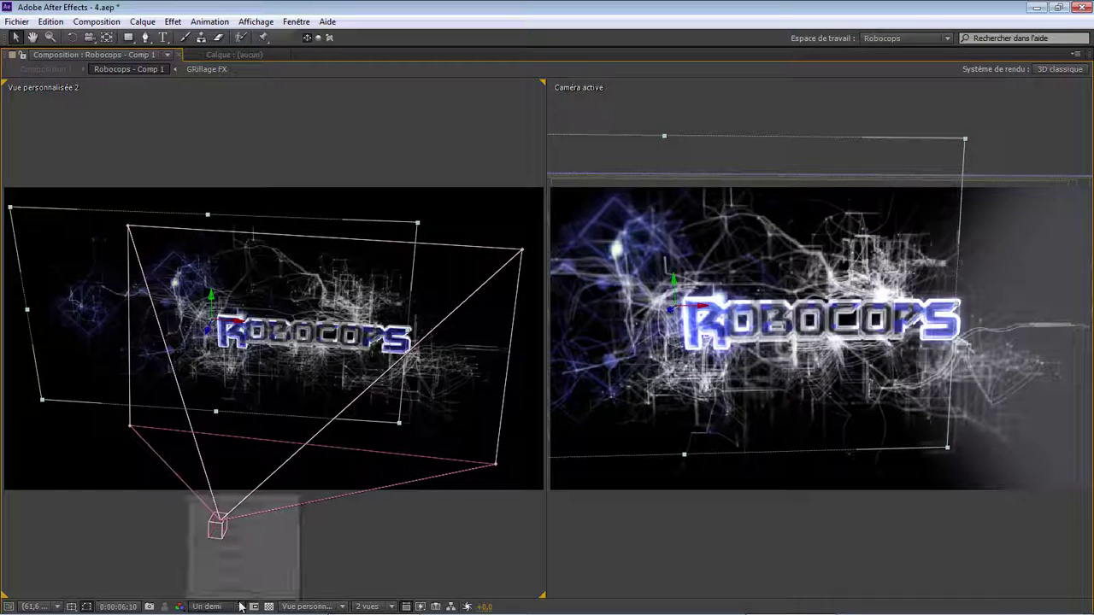
pyautogui.click(255, 528)
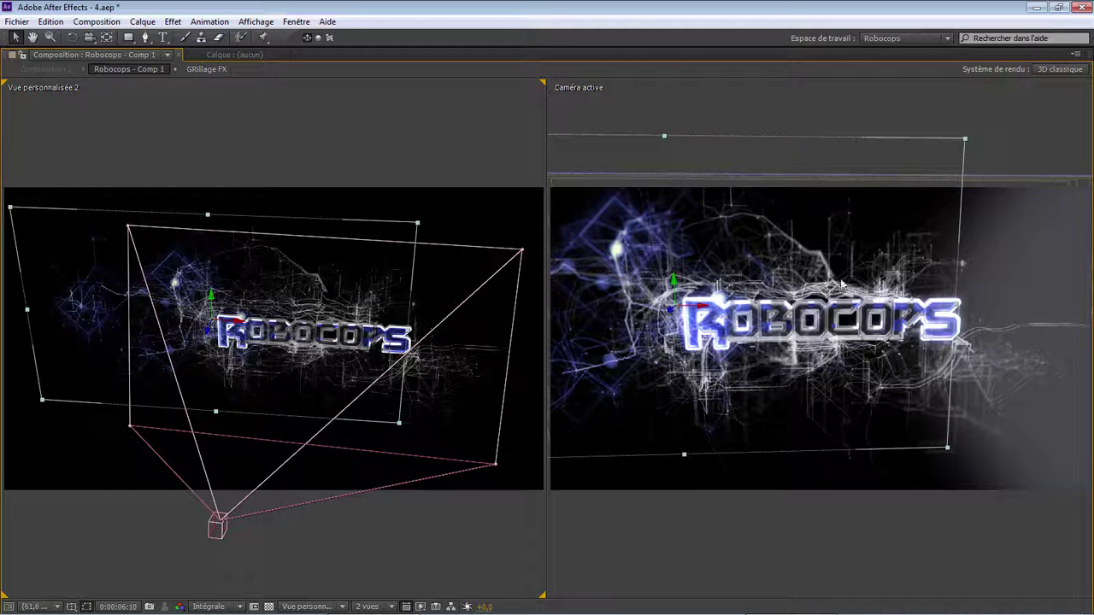
pyautogui.click(216, 525)
pyautogui.click(237, 357)
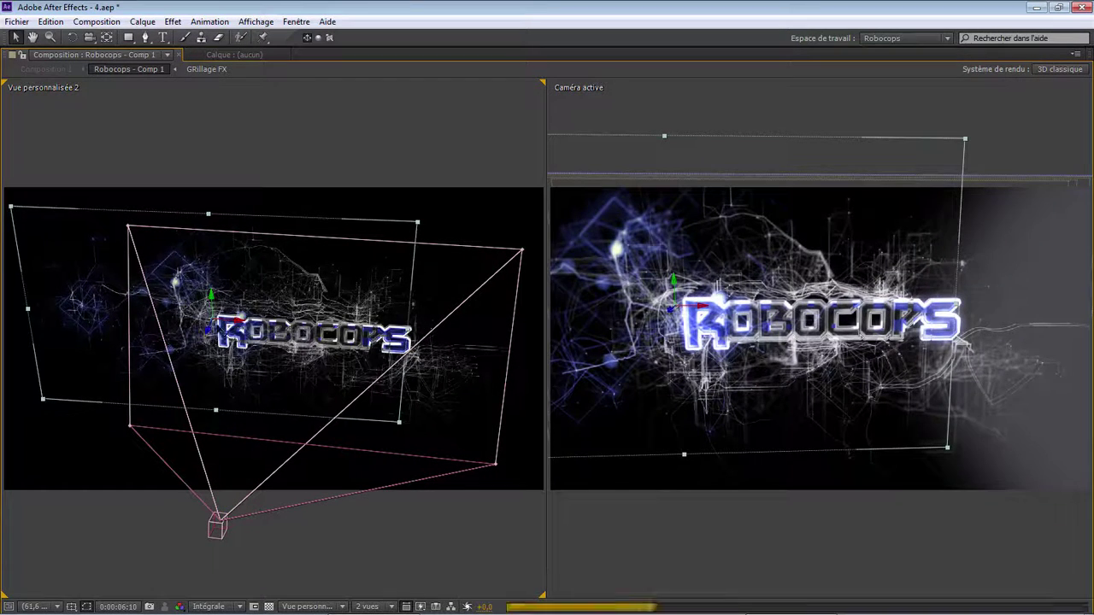
pyautogui.moveTo(208, 331); pyautogui.dragTo(211, 325)
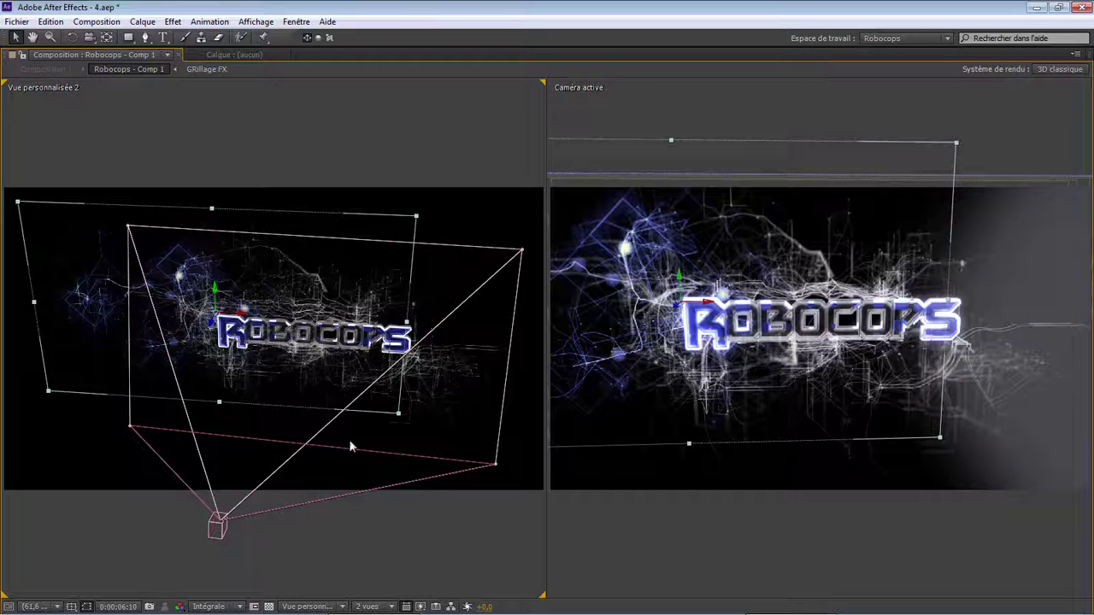
# Duplicate the movie layer and move the copy along its X axis to the right side of the title
pyautogui.click(346, 539)
pyautogui.press('`')
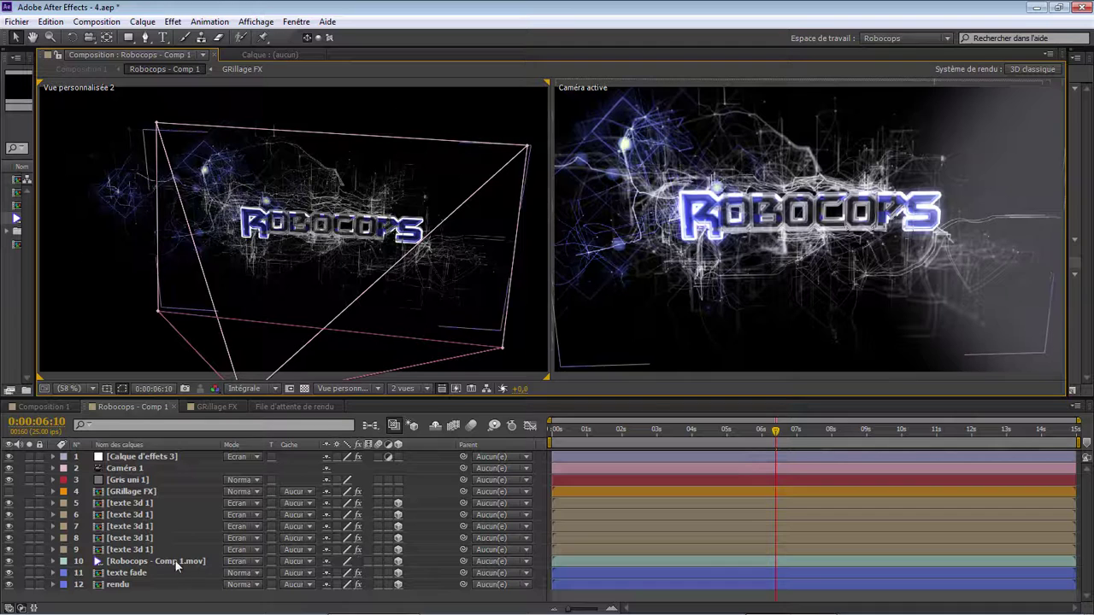
pyautogui.click(178, 565)
pyautogui.hotkey('ctrl', 'd')
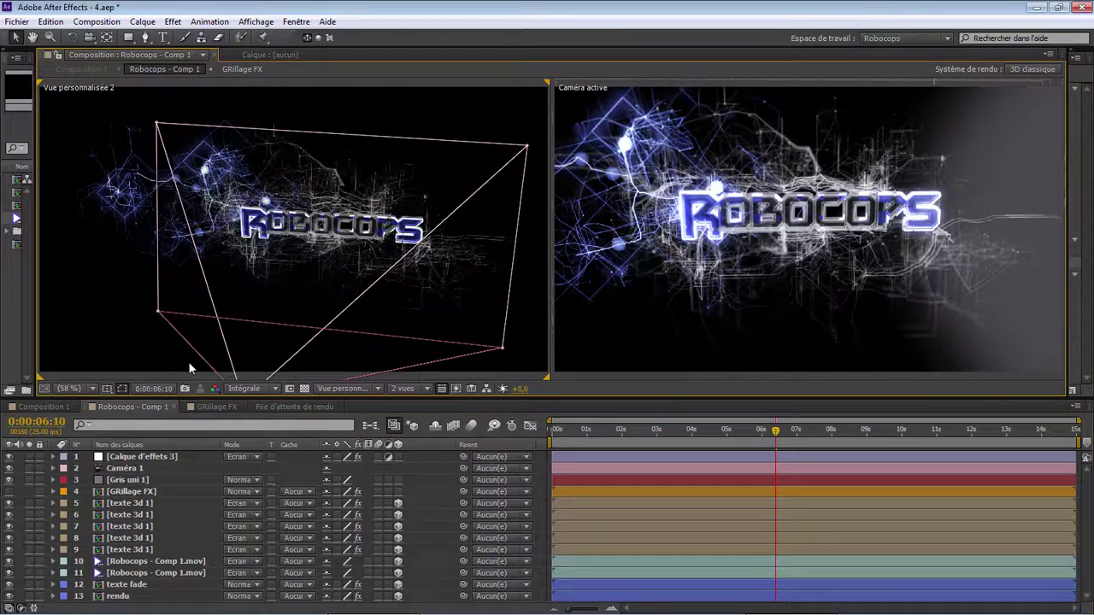
pyautogui.press('`')
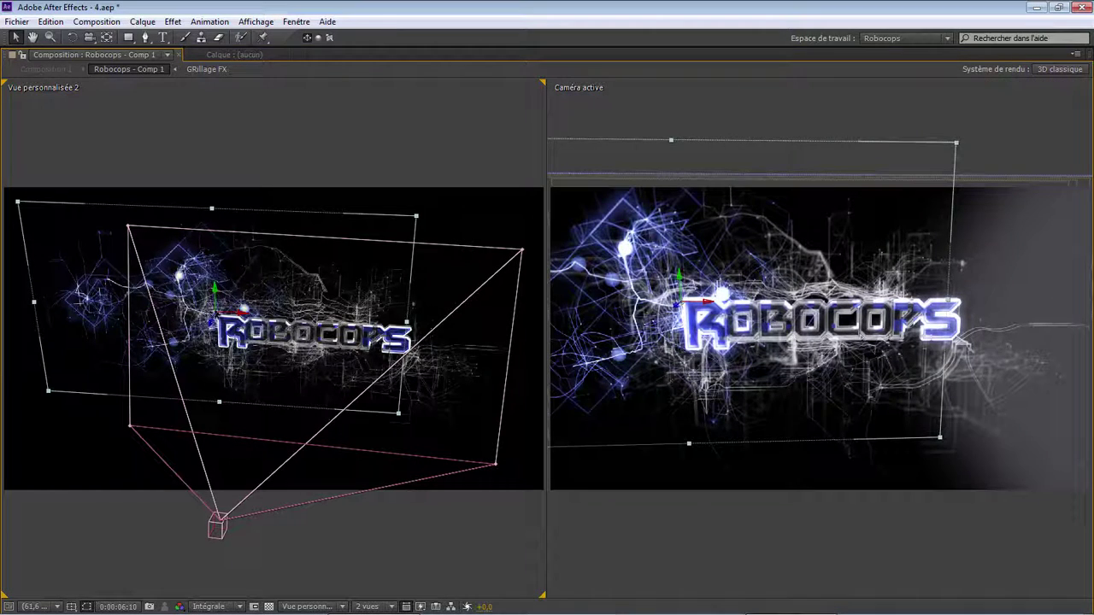
pyautogui.moveTo(242, 316); pyautogui.dragTo(465, 326)
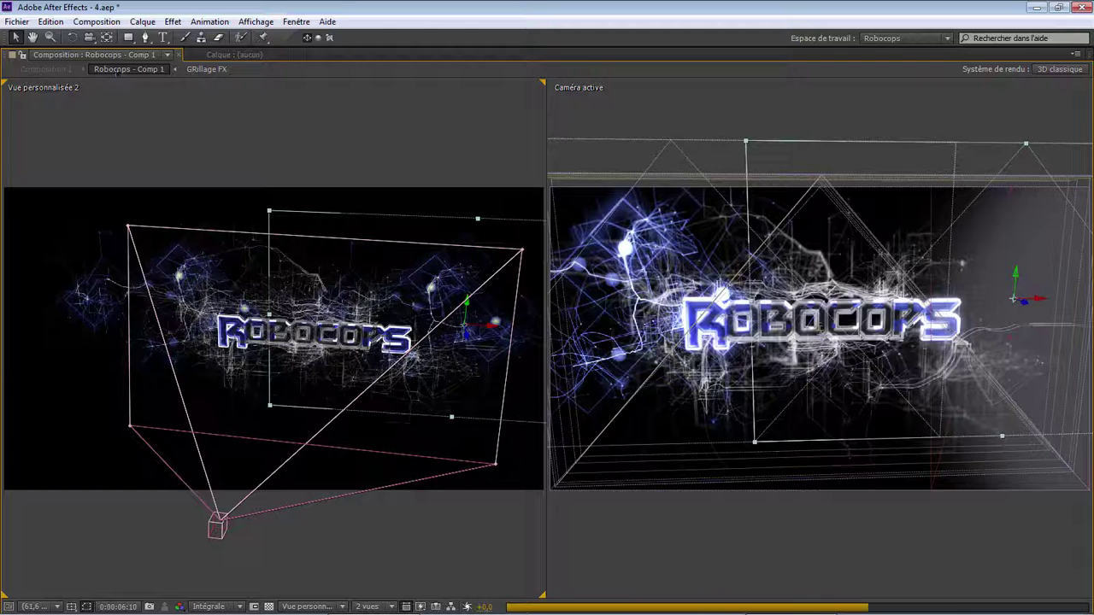
pyautogui.click(769, 342)
# Rotate the right-hand movie copy about half a turn around its Z axis and bring it closer to the title
pyautogui.click(72, 38)
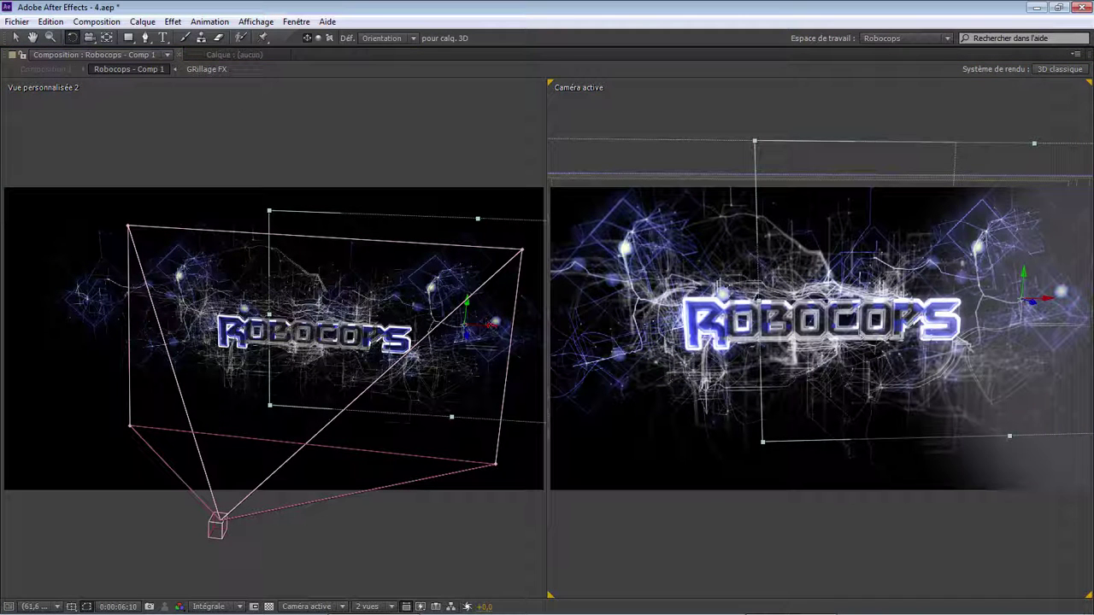
pyautogui.click(489, 346)
pyautogui.moveTo(466, 335); pyautogui.dragTo(540, 139)
pyautogui.click(44, 71)
pyautogui.press('v')
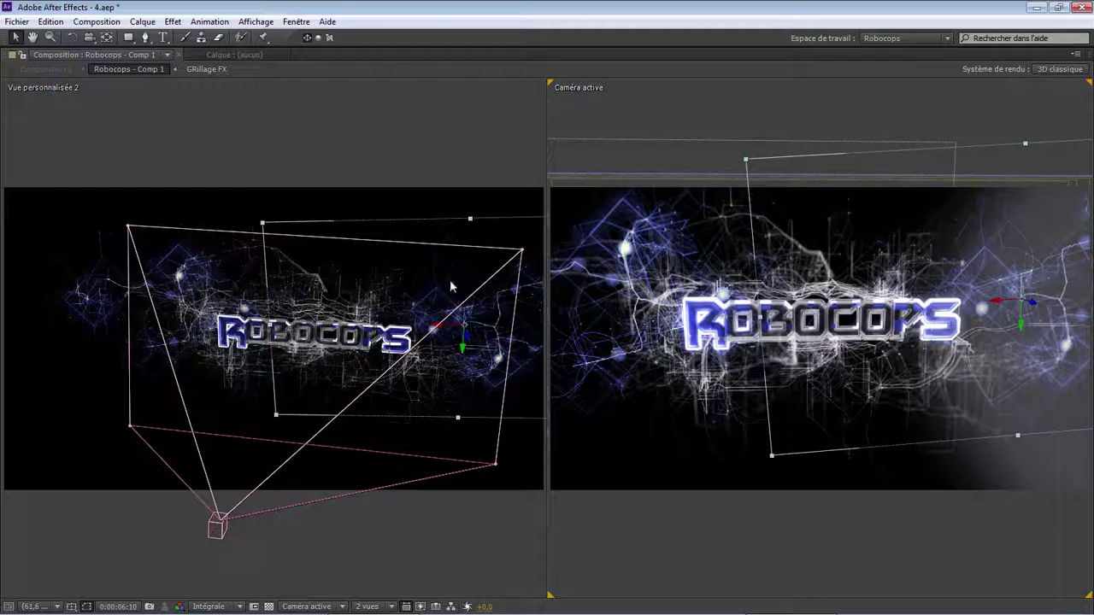
pyautogui.moveTo(448, 325)
pyautogui.mouseDown()
pyautogui.moveTo(412, 327)
pyautogui.moveTo(434, 326)
pyautogui.mouseUp()
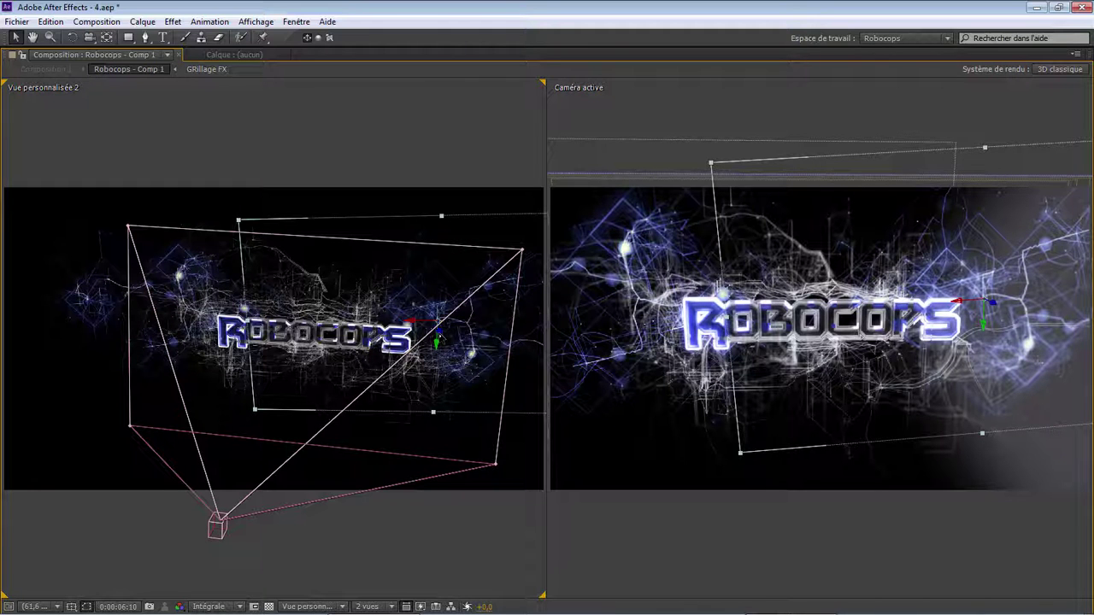
# Duplicate the rotated right-hand movie layer and pull the new copy forward toward the camera
pyautogui.moveTo(438, 332); pyautogui.dragTo(445, 359)
pyautogui.moveTo(437, 446); pyautogui.dragTo(449, 464)
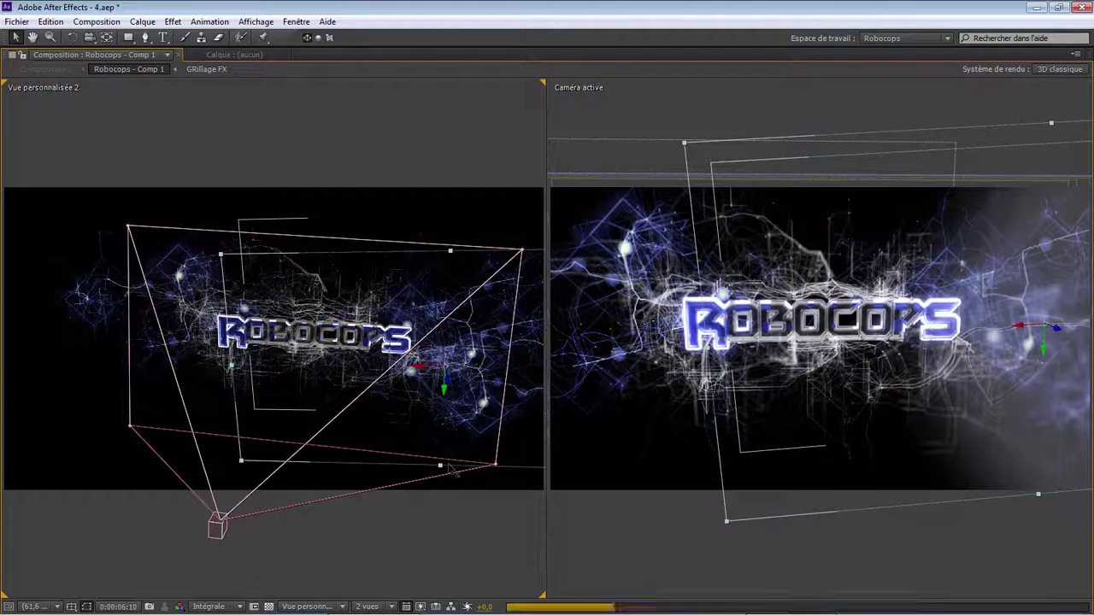
# Duplicate the left-hand movie layer and offset the copy toward the camera, farther left and higher up
pyautogui.click(91, 40)
pyautogui.moveTo(325, 359); pyautogui.dragTo(368, 338)
pyautogui.moveTo(197, 128); pyautogui.dragTo(184, 164)
pyautogui.press('v')
pyautogui.click(70, 344)
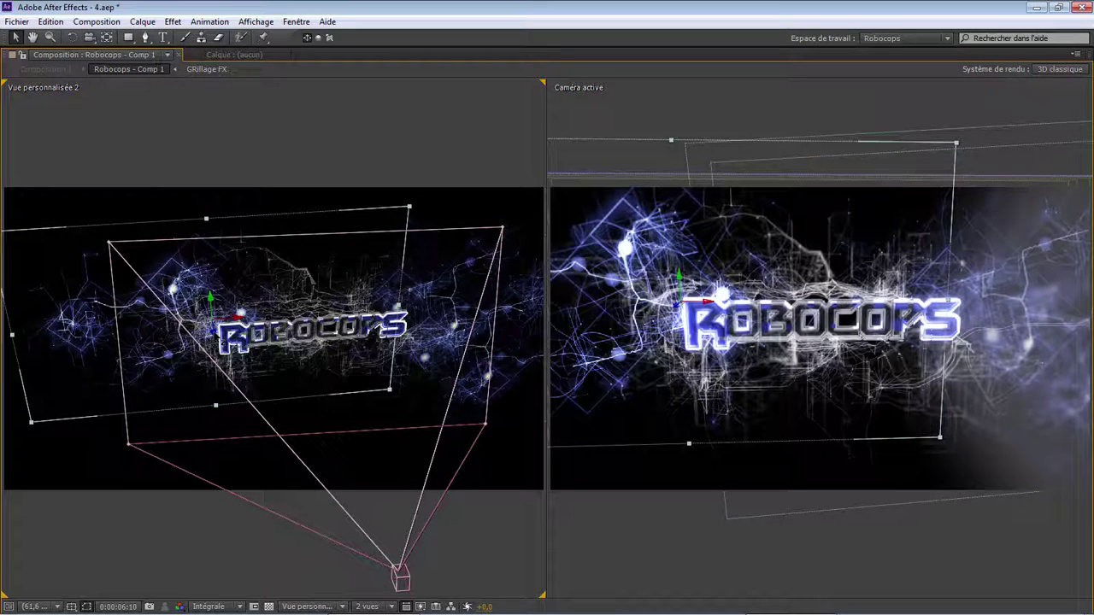
pyautogui.moveTo(214, 332); pyautogui.dragTo(224, 436)
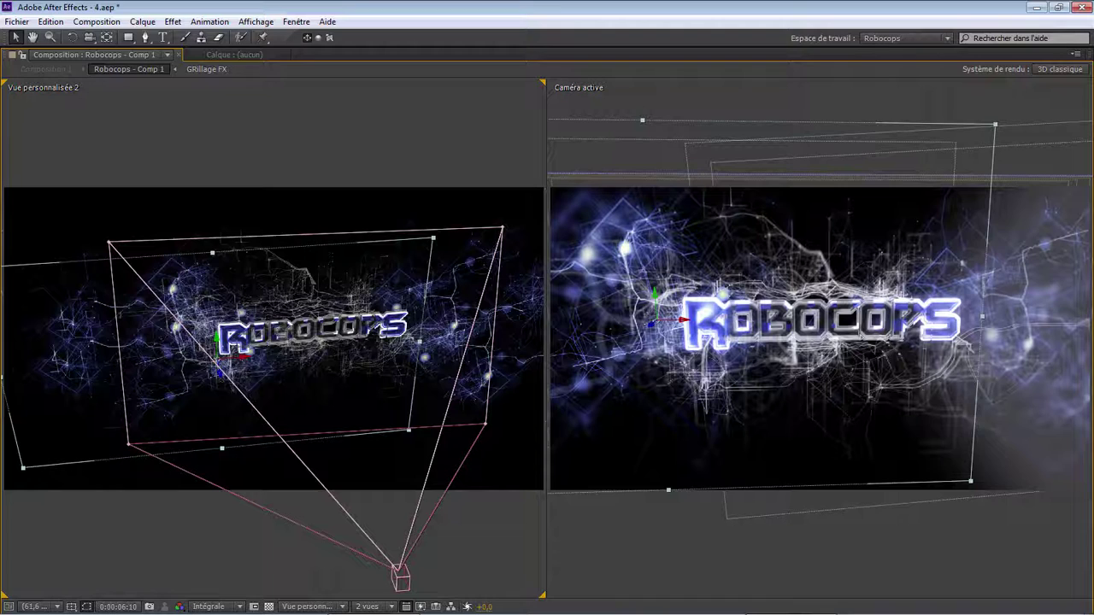
pyautogui.moveTo(243, 366); pyautogui.dragTo(204, 385)
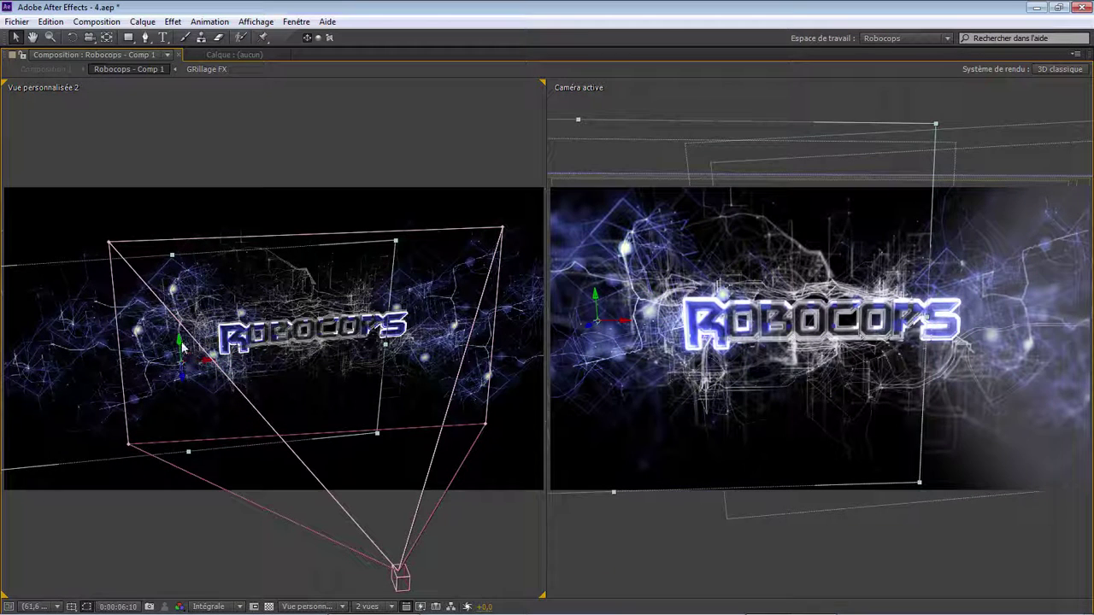
pyautogui.moveTo(178, 340); pyautogui.dragTo(176, 305)
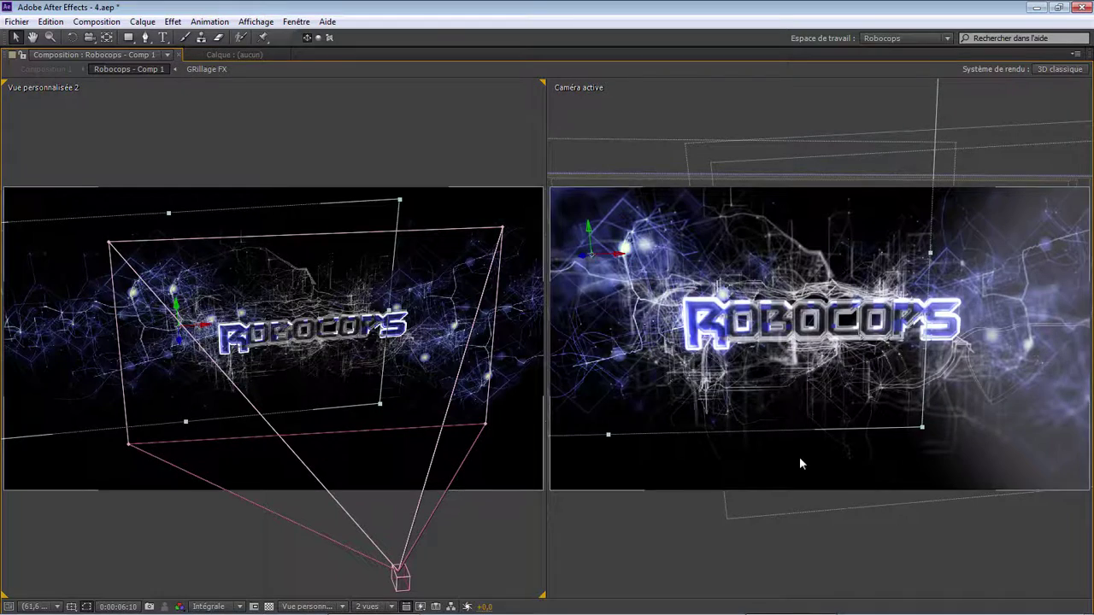
# Restore the full panel layout and set the composition to Un demi resolution with a single view
pyautogui.press('`')
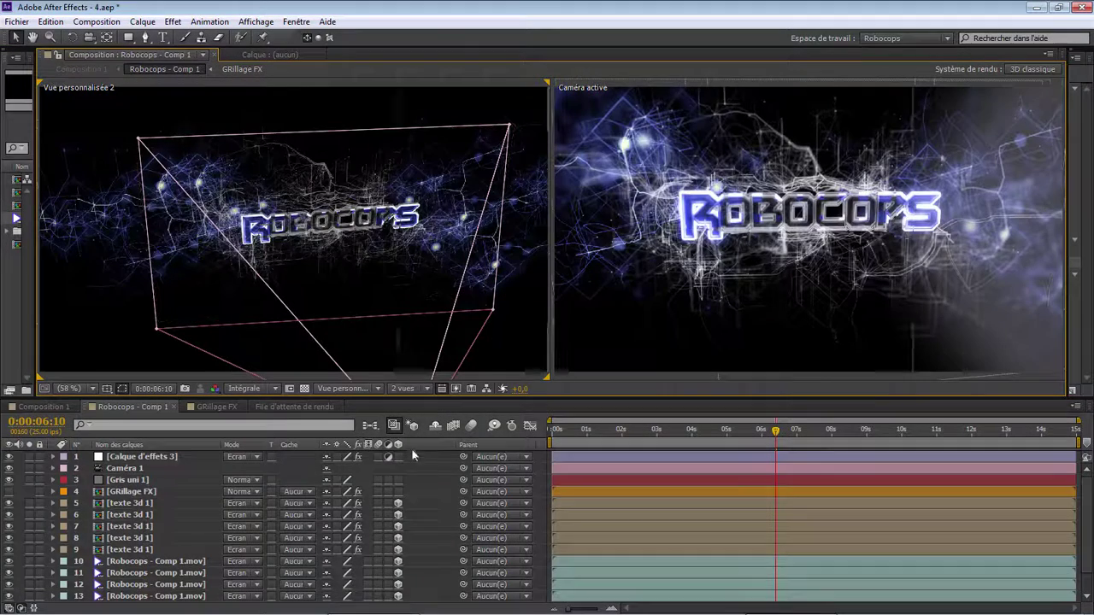
pyautogui.click(254, 389)
pyautogui.click(263, 440)
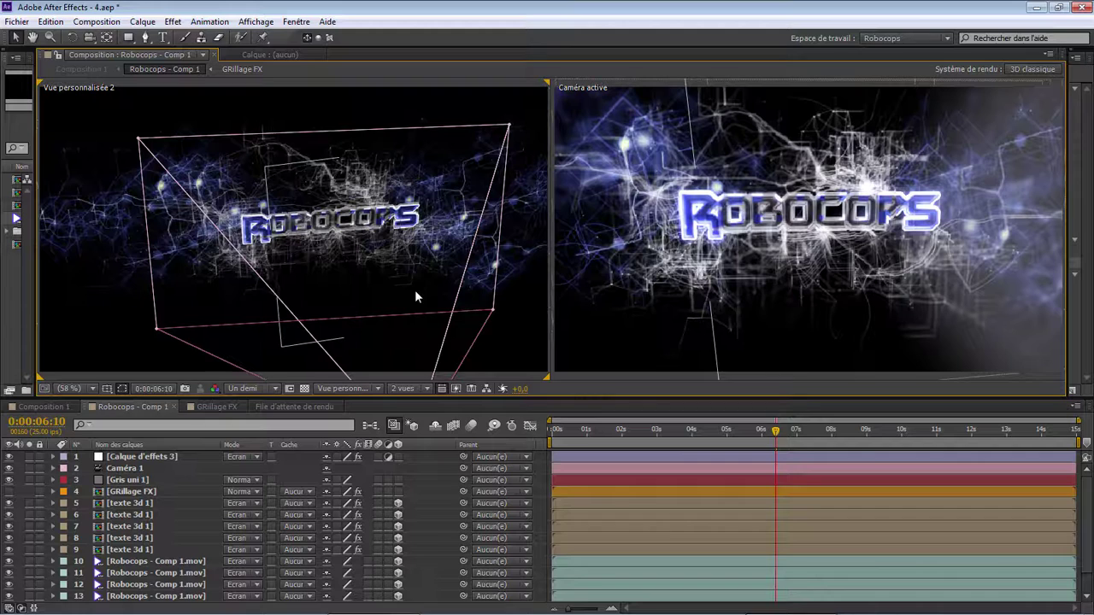
pyautogui.click(412, 389)
pyautogui.click(423, 406)
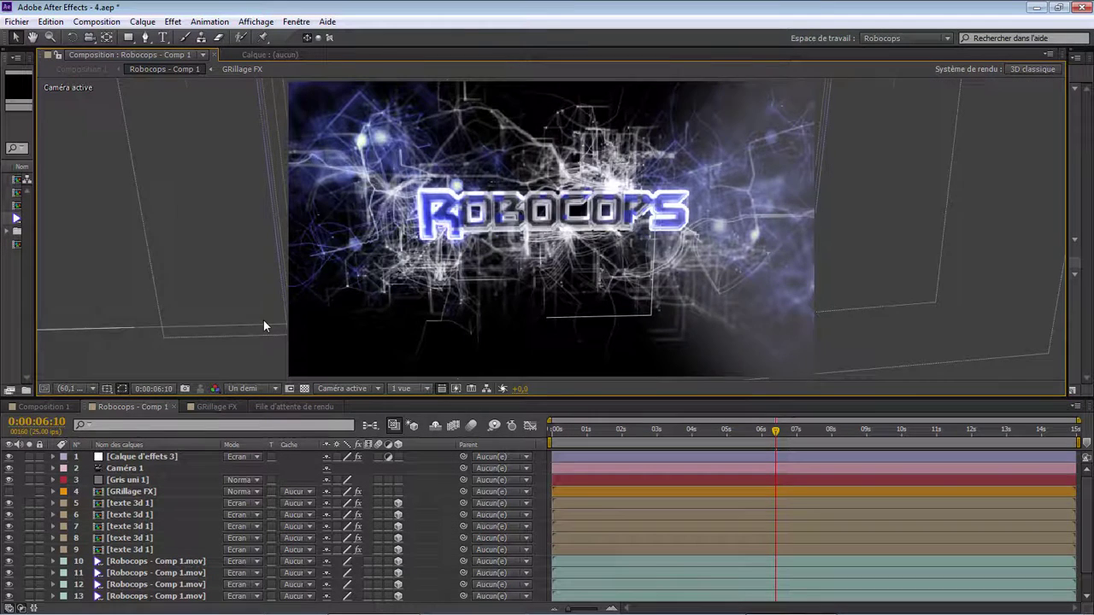
# Return to 0:00:00:00, display two views and move Caméra 1 with its point of interest to the left of the title
pyautogui.click(690, 430)
pyautogui.moveTo(674, 438); pyautogui.dragTo(511, 452)
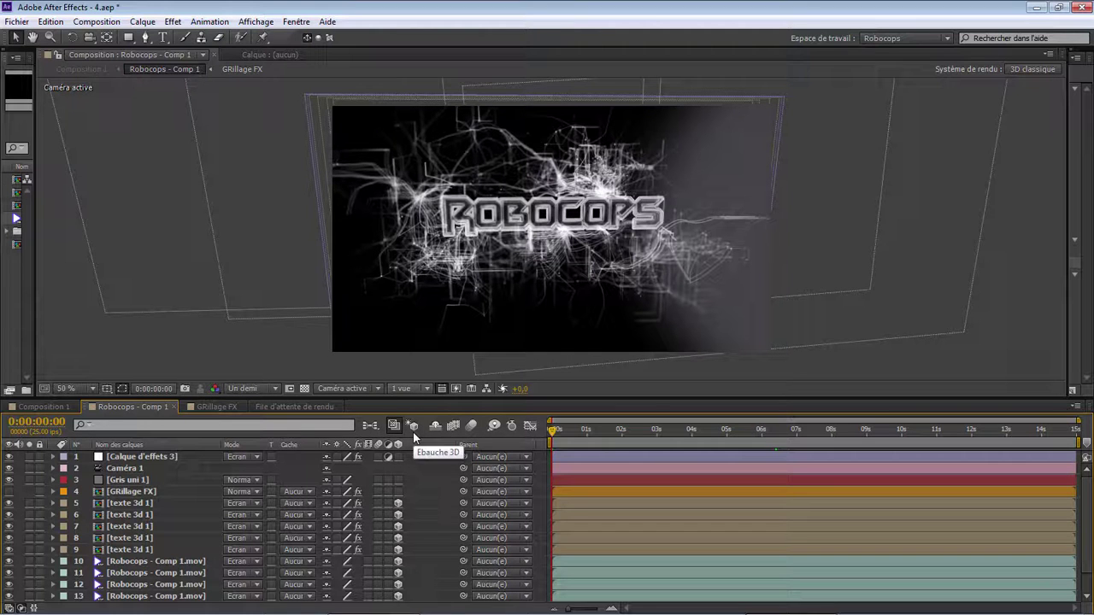
pyautogui.click(424, 391)
pyautogui.click(438, 418)
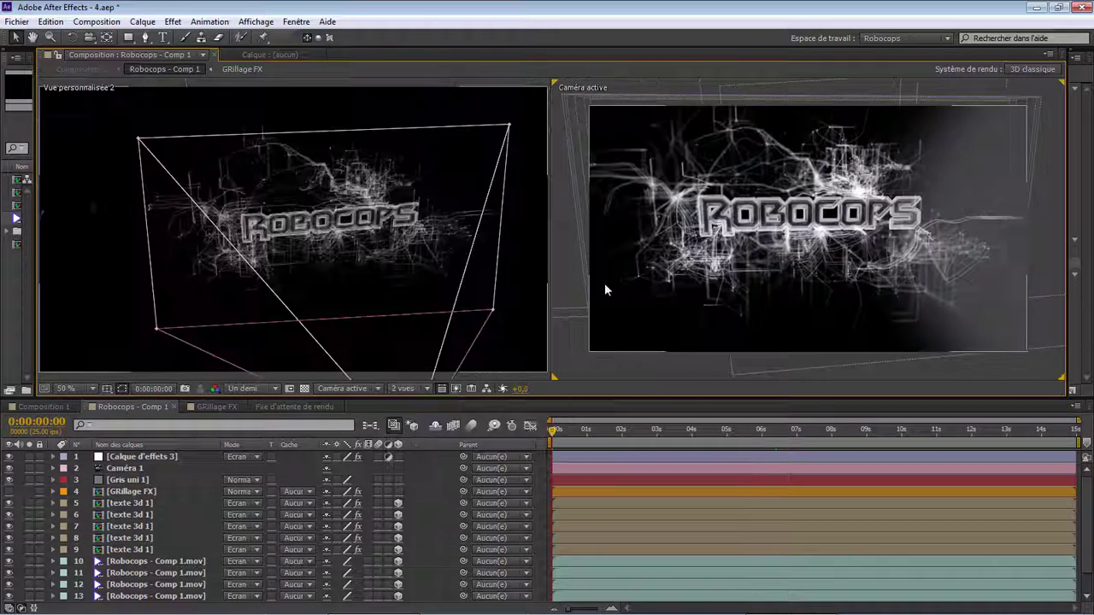
pyautogui.click(517, 333)
pyautogui.scroll(-2, 516, 333)
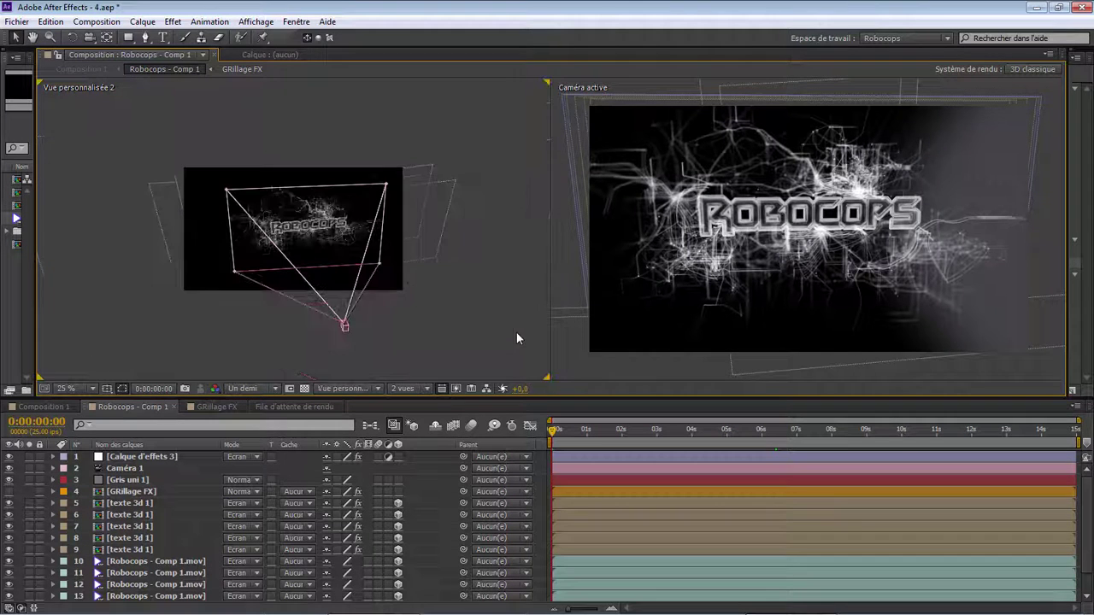
pyautogui.click(343, 326)
pyautogui.moveTo(350, 325); pyautogui.dragTo(207, 270)
pyautogui.press('Return')
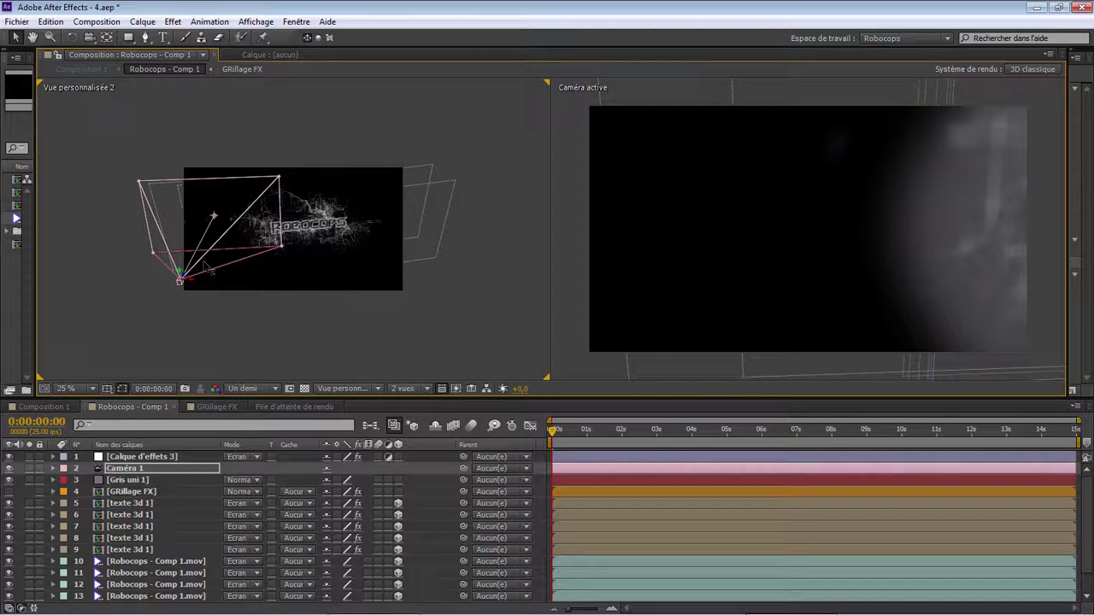
# Undo the last camera move and set Caméra 1's Rotation Y to 33° so it faces the title
pyautogui.hotkey('ctrl', 'z')
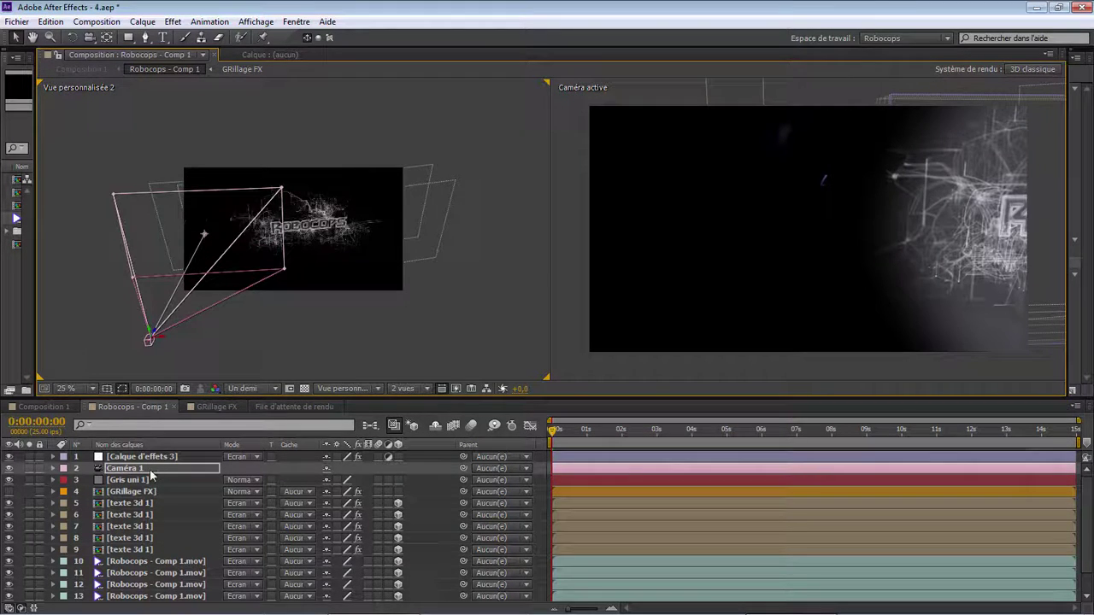
pyautogui.click(156, 470)
pyautogui.press('r')
pyautogui.moveTo(343, 516); pyautogui.dragTo(358, 498)
pyautogui.hotkey('ctrl', 'z')
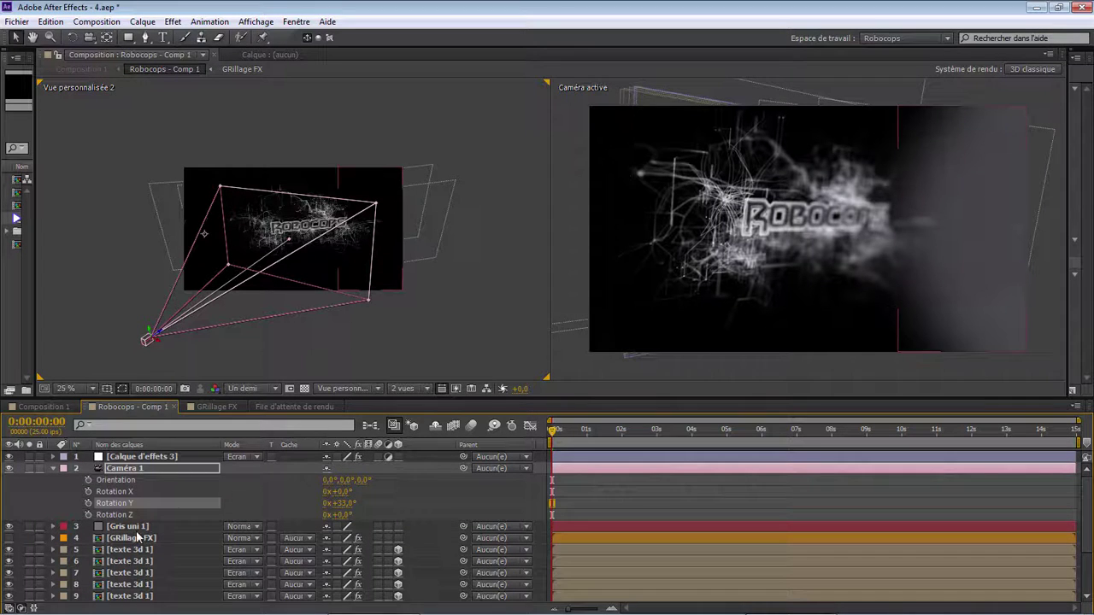
# Set the Gris uni 1 layer's blending mode to Ecran and its opacity to 30%
pyautogui.click(128, 526)
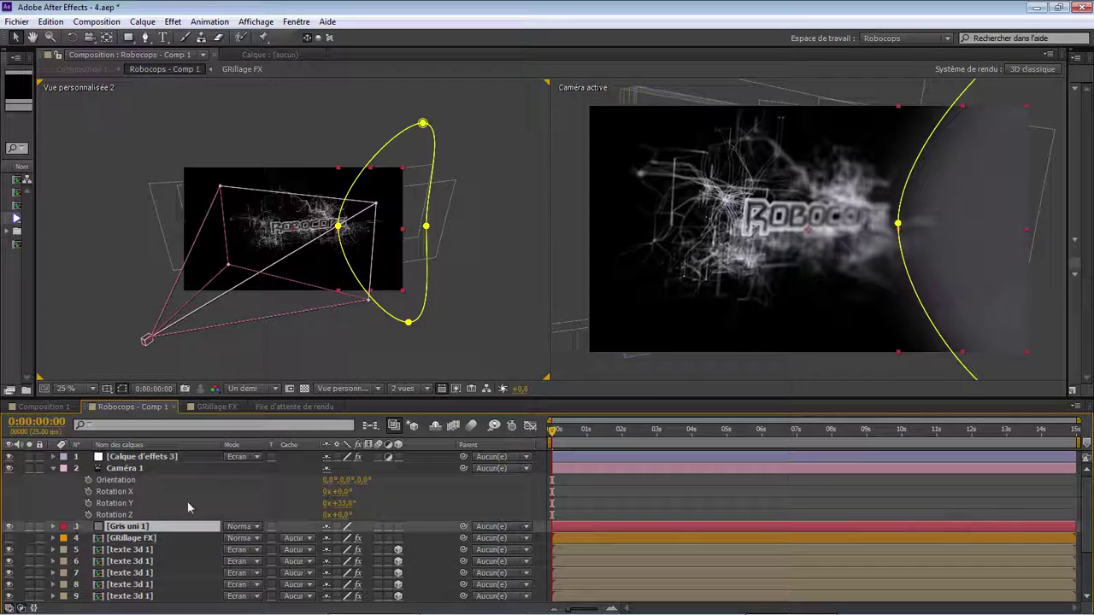
pyautogui.click(246, 527)
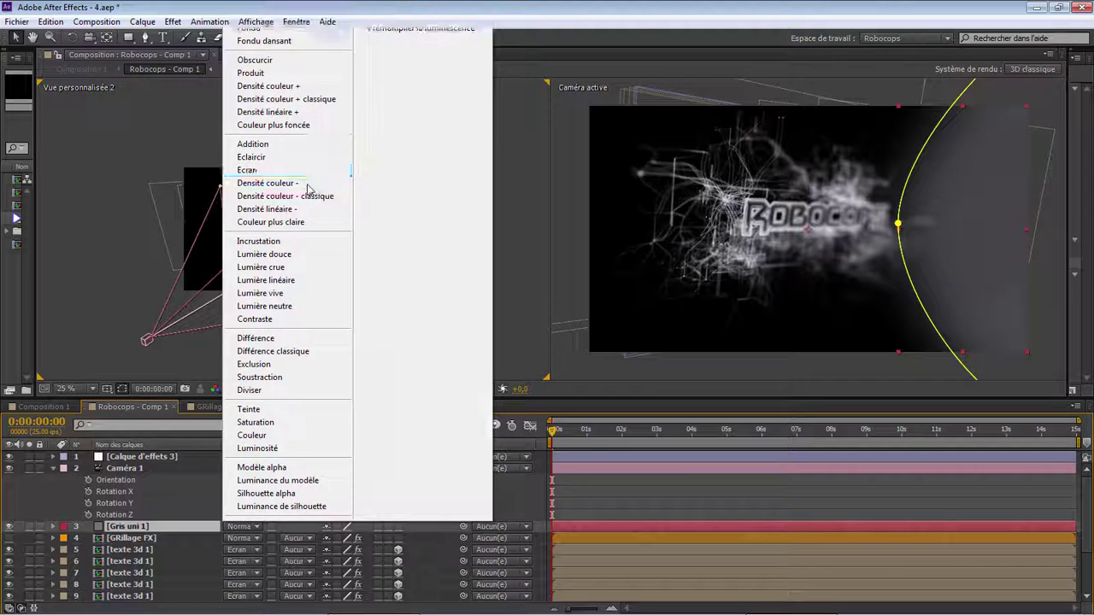
pyautogui.click(300, 170)
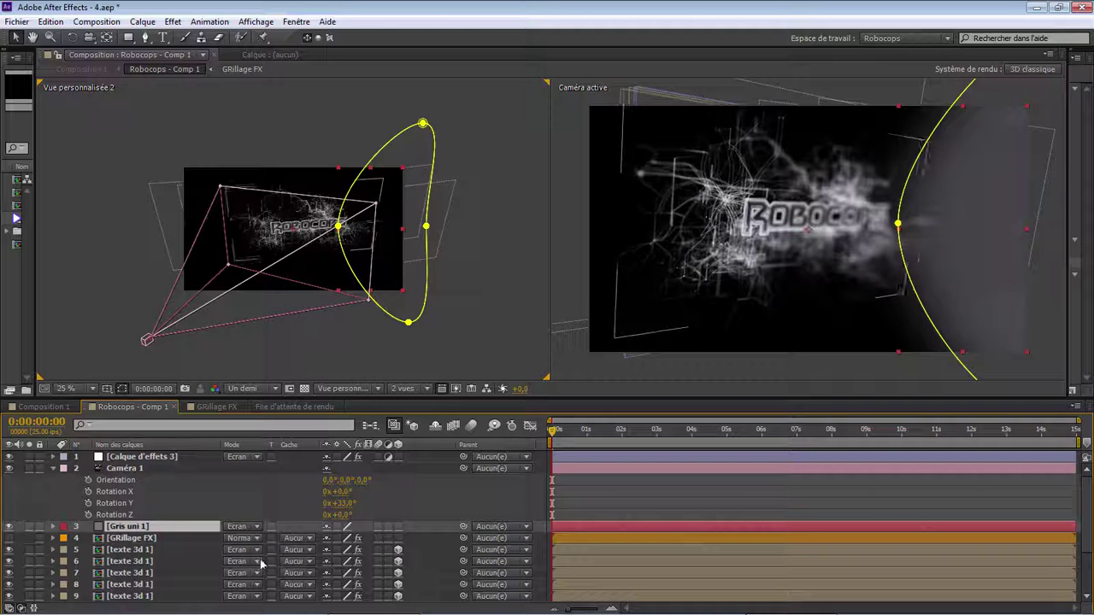
pyautogui.press('t')
pyautogui.click(332, 538)
pyautogui.write('13')
pyautogui.press('Return')
pyautogui.moveTo(282, 548); pyautogui.dragTo(295, 546)
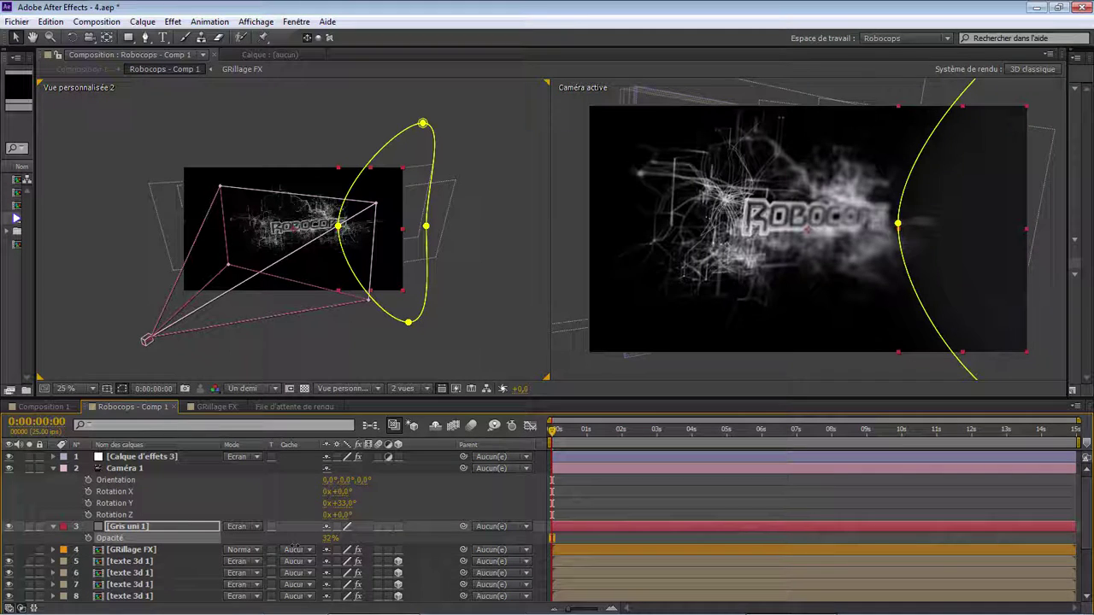
pyautogui.click(157, 528)
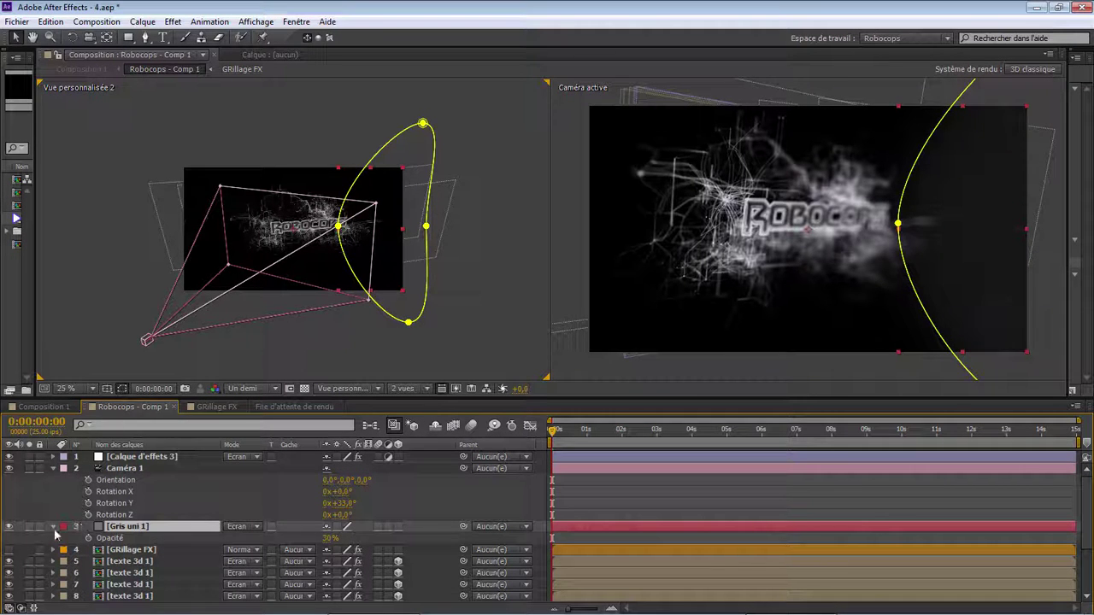
pyautogui.click(53, 527)
# Enable keyframing at 0:00:00:00 for Caméra 1's Orientation, Rotation X, Y and Z, and Position
pyautogui.click(125, 470)
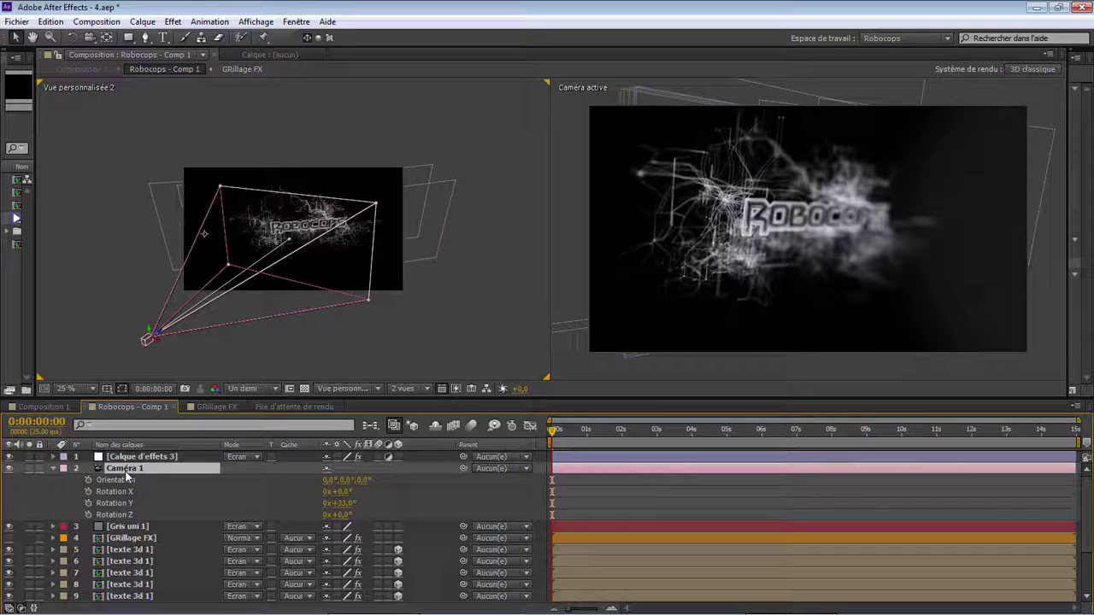
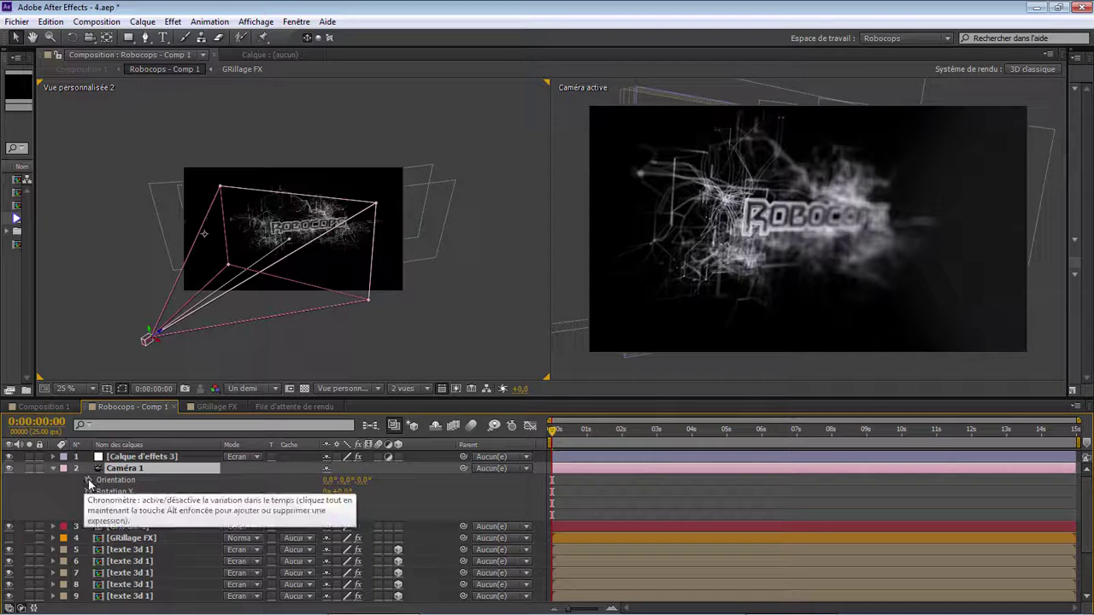
pyautogui.click(88, 480)
pyautogui.click(88, 492)
pyautogui.click(88, 503)
pyautogui.click(87, 514)
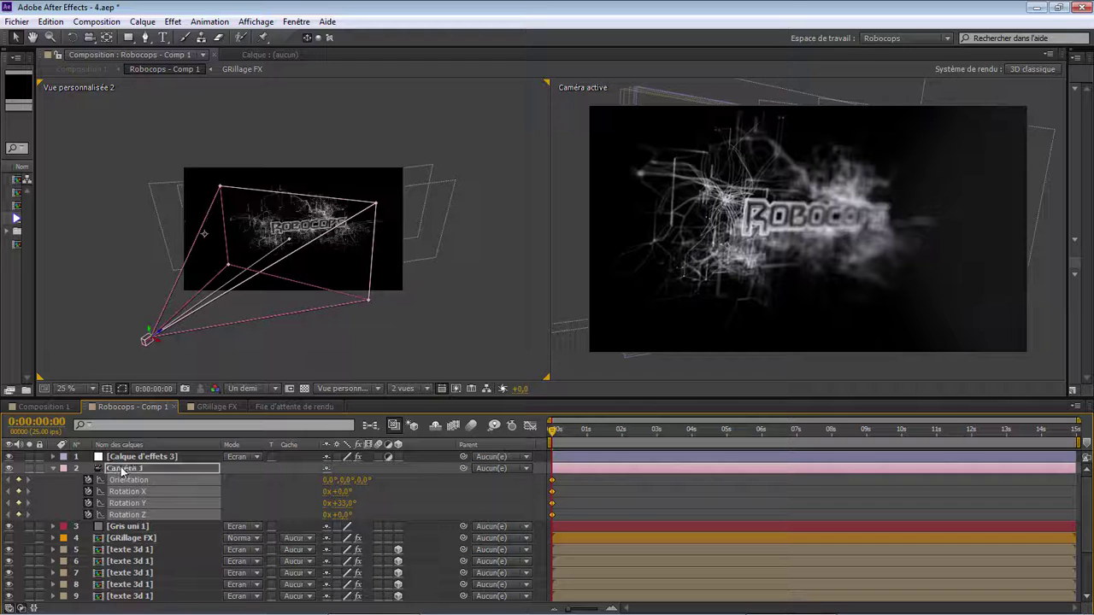
pyautogui.click(128, 468)
pyautogui.press('p')
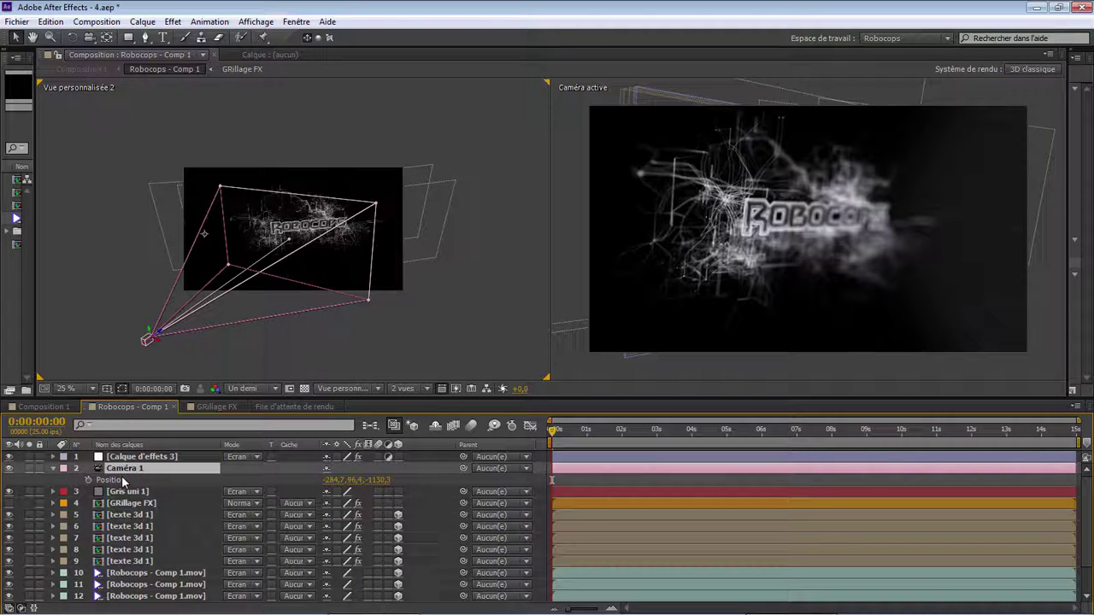
pyautogui.click(86, 480)
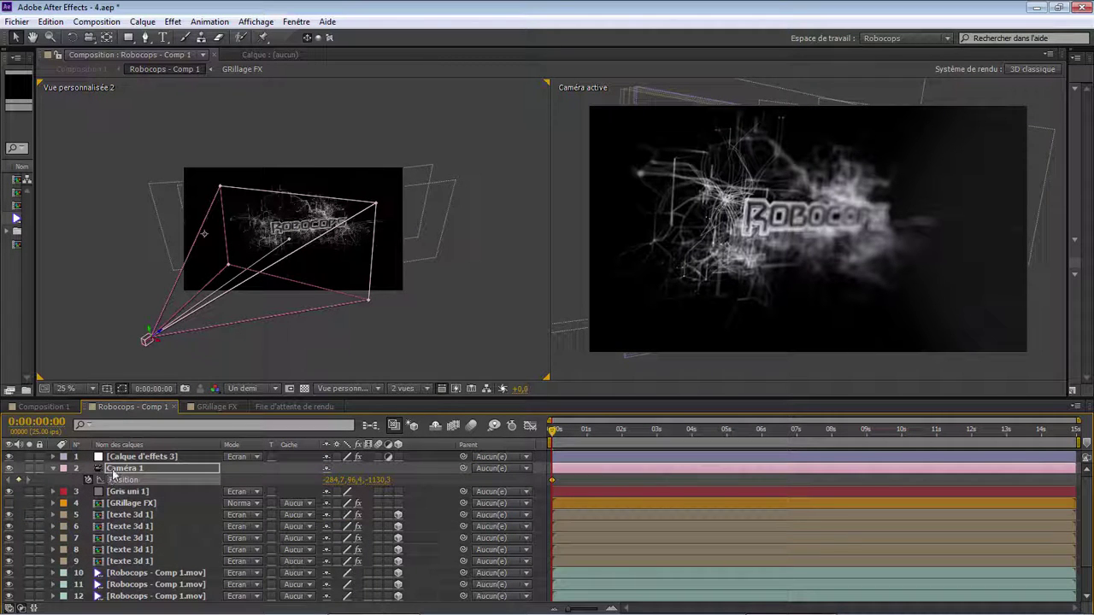
# Enable keyframing for Caméra 1's Zoom and Ouverture, and show only the camera's keyframed properties
pyautogui.click(124, 468)
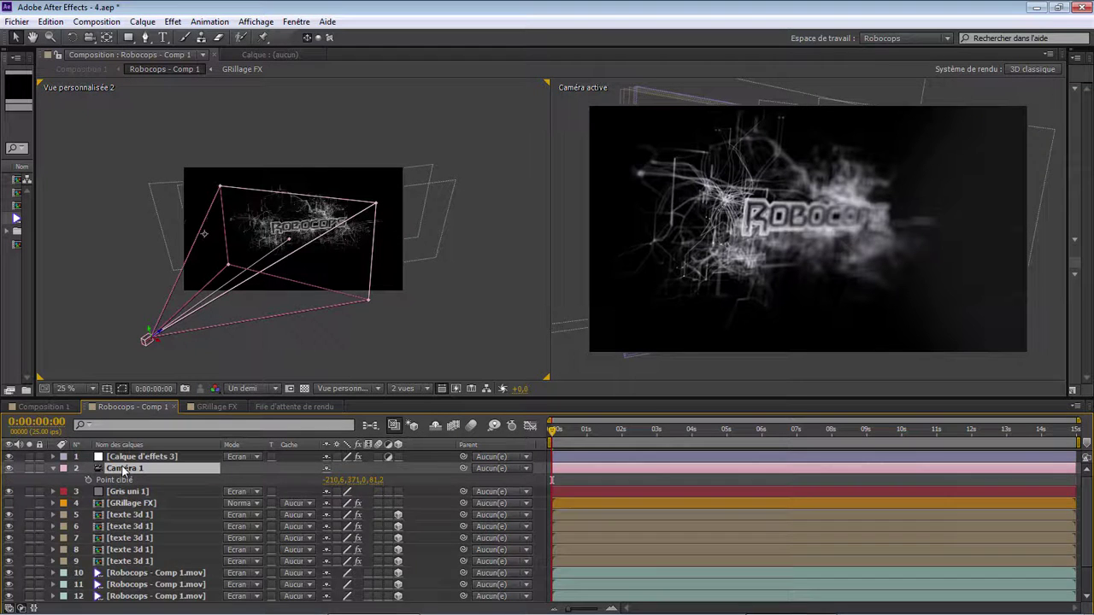
pyautogui.press('a')
pyautogui.press('a')
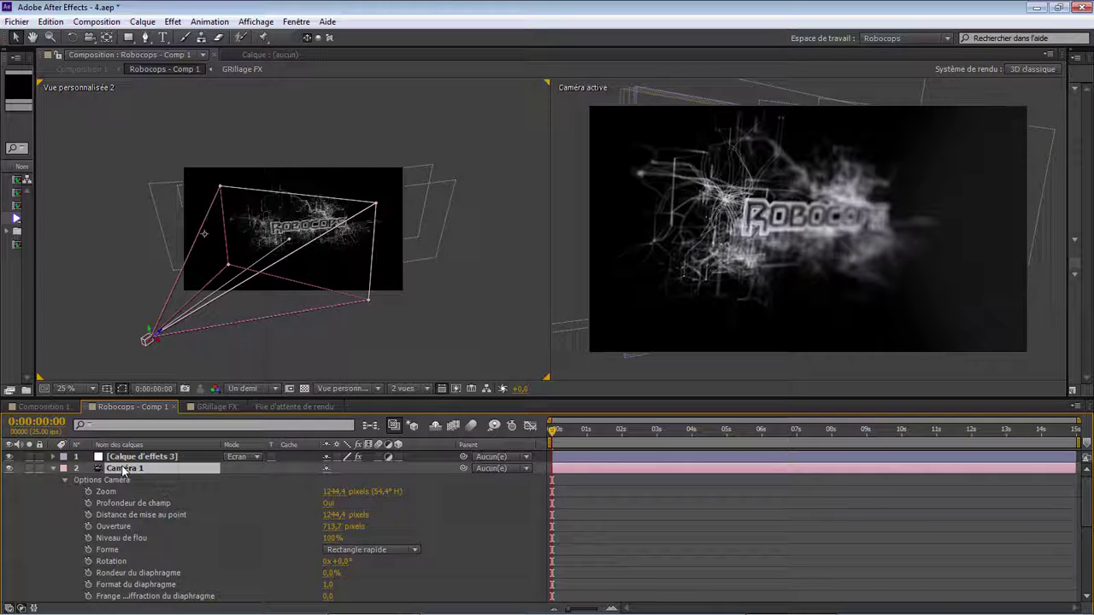
pyautogui.scroll(-1, 122, 465)
pyautogui.click(88, 479)
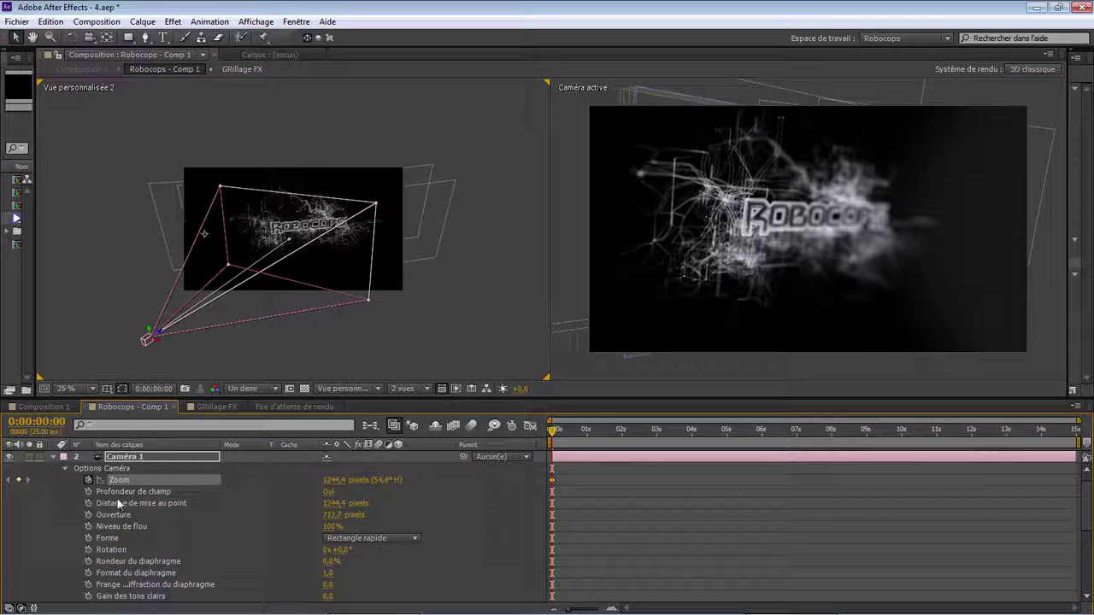
pyautogui.click(88, 515)
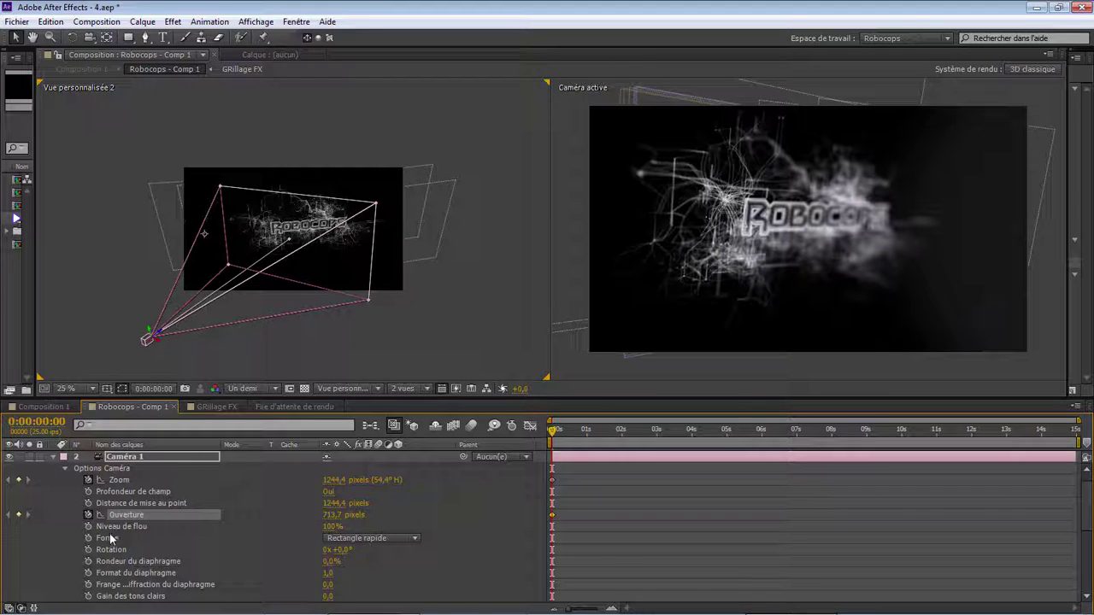
pyautogui.click(161, 462)
pyautogui.hotkey('ctrl', 'alt', 'y')
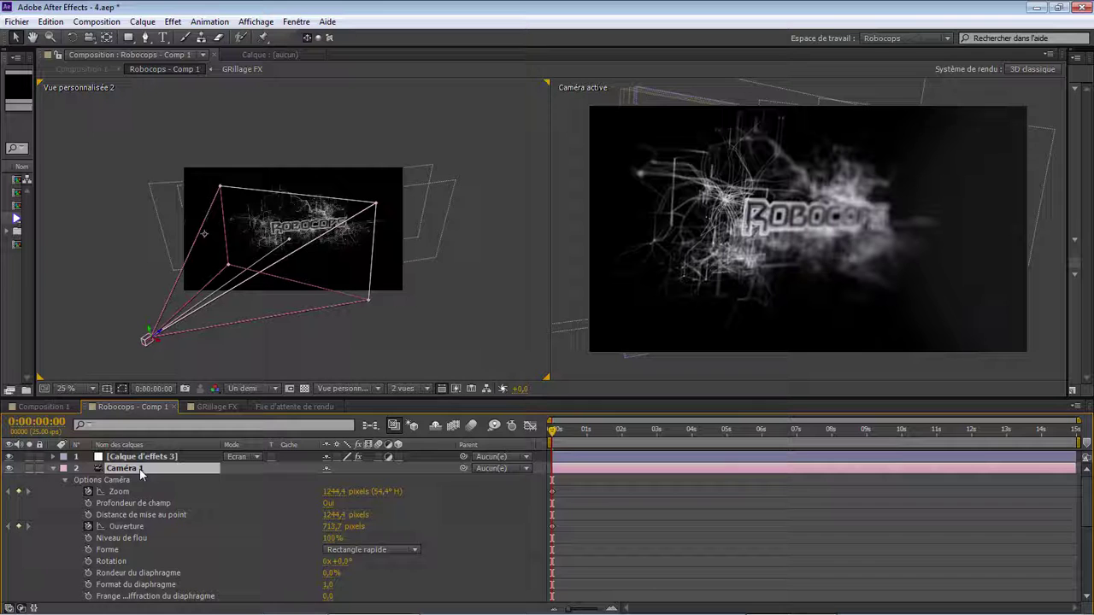
pyautogui.press('u')
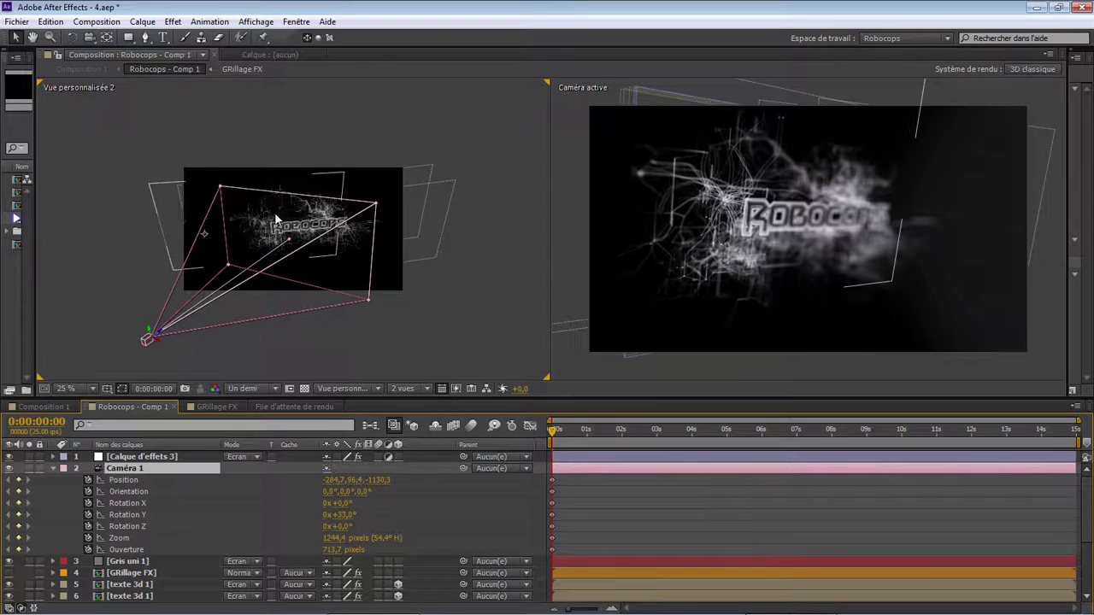
# At 0:00:05:19, move Caméra 1 to the right in front of the title, to about 423, 70, -1289
pyautogui.scroll(2, 426, 308)
pyautogui.moveTo(329, 227); pyautogui.dragTo(454, 80)
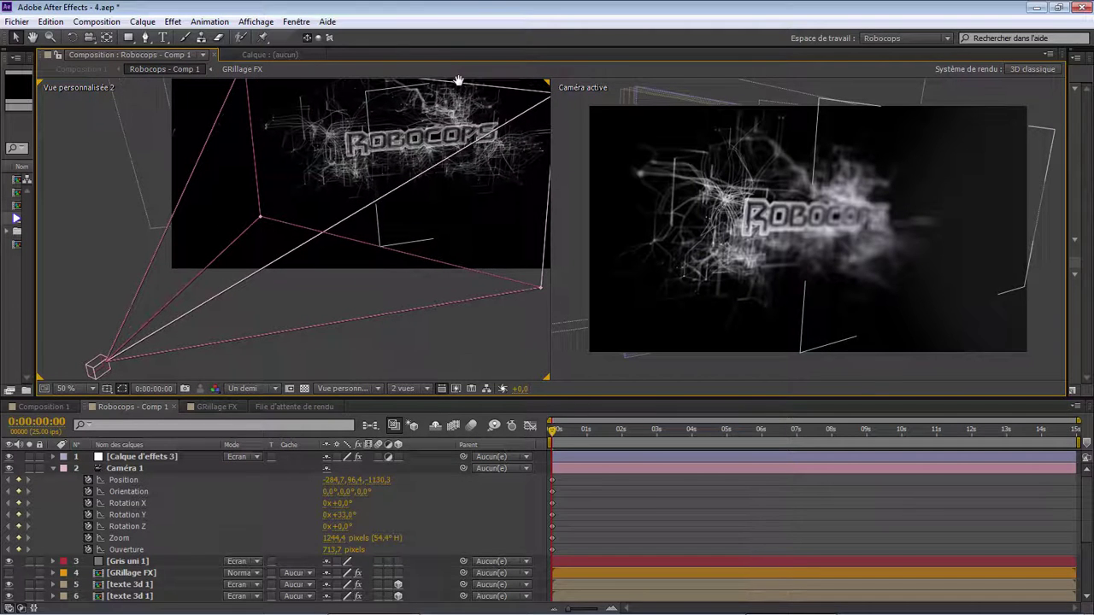
pyautogui.click(98, 374)
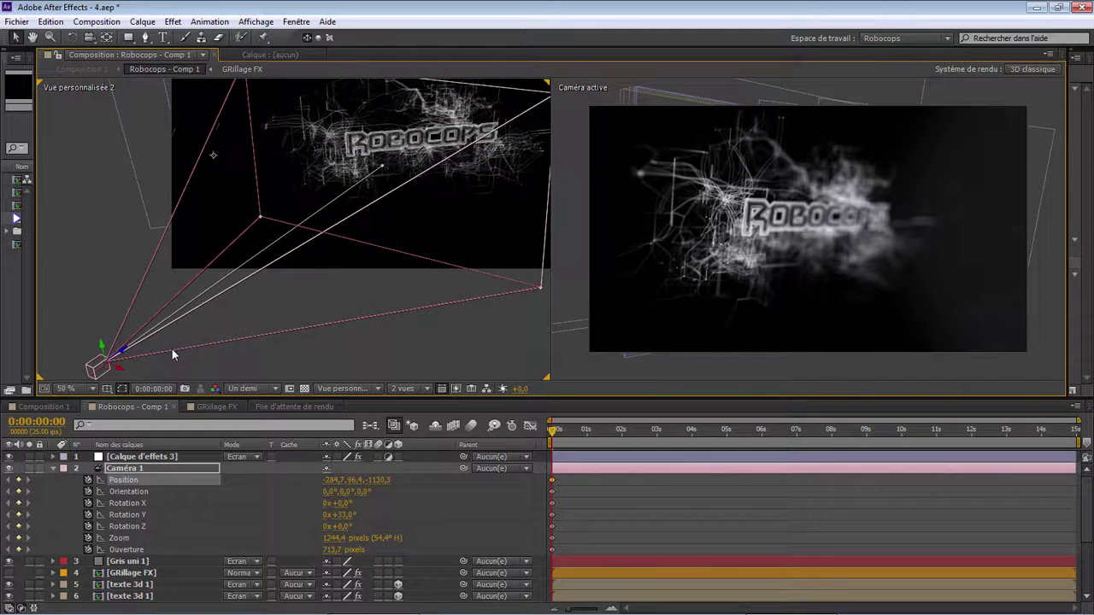
pyautogui.scroll(-2, 172, 349)
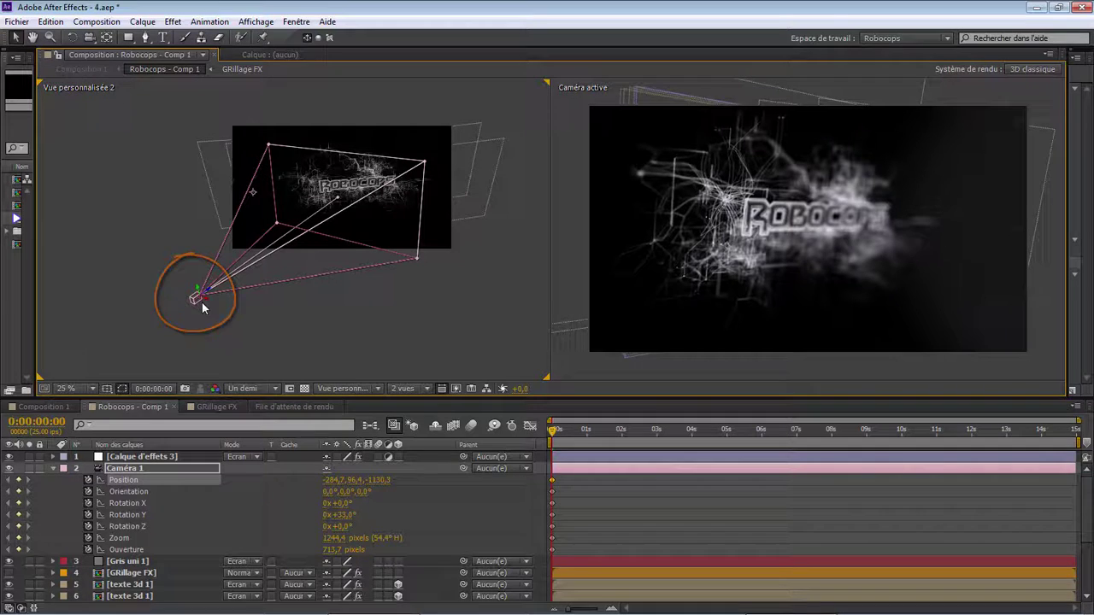
pyautogui.moveTo(565, 435)
pyautogui.mouseDown()
pyautogui.moveTo(936, 429)
pyautogui.moveTo(695, 462)
pyautogui.moveTo(778, 464)
pyautogui.moveTo(757, 463)
pyautogui.mouseUp()
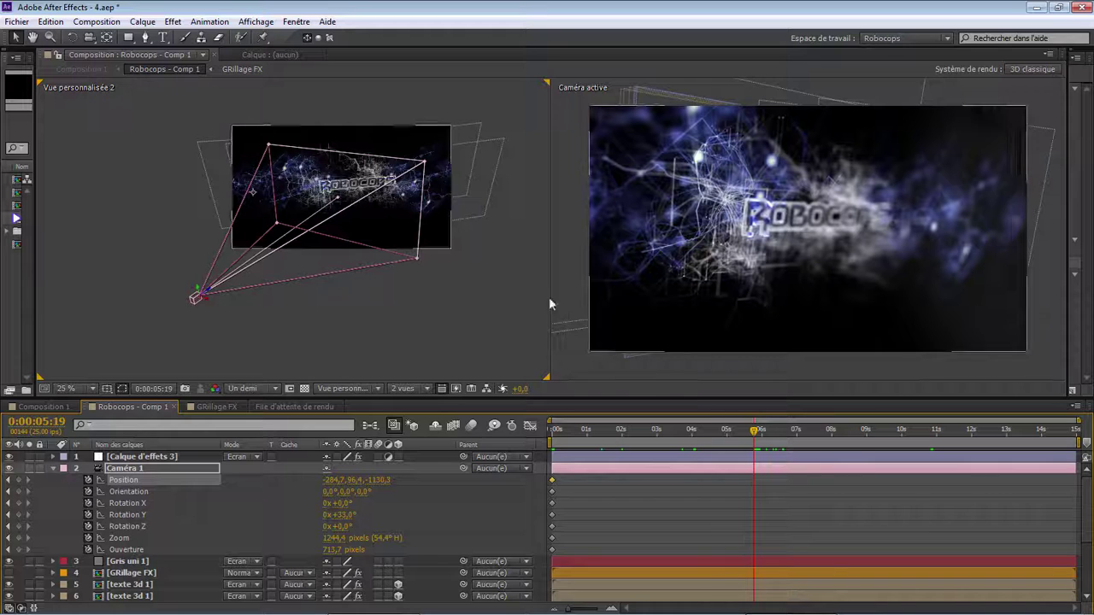
pyautogui.moveTo(205, 299); pyautogui.dragTo(366, 303)
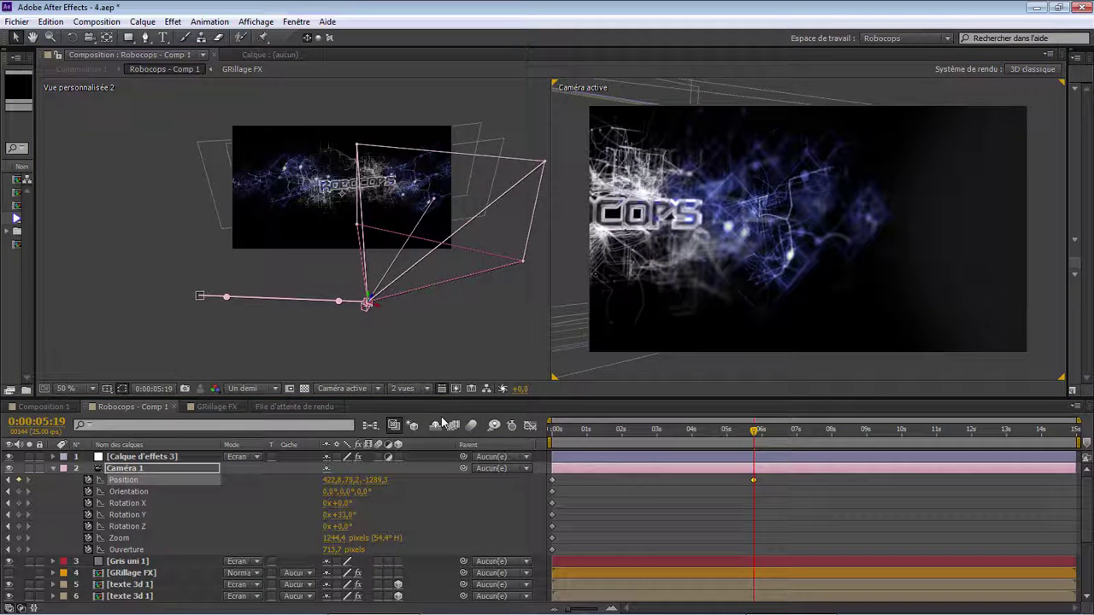
# Set Caméra 1's Rotation Y to 5°, Rotation Z to 11° and Zoom to 1315 pixels at 0:00:05:19
pyautogui.click(351, 516)
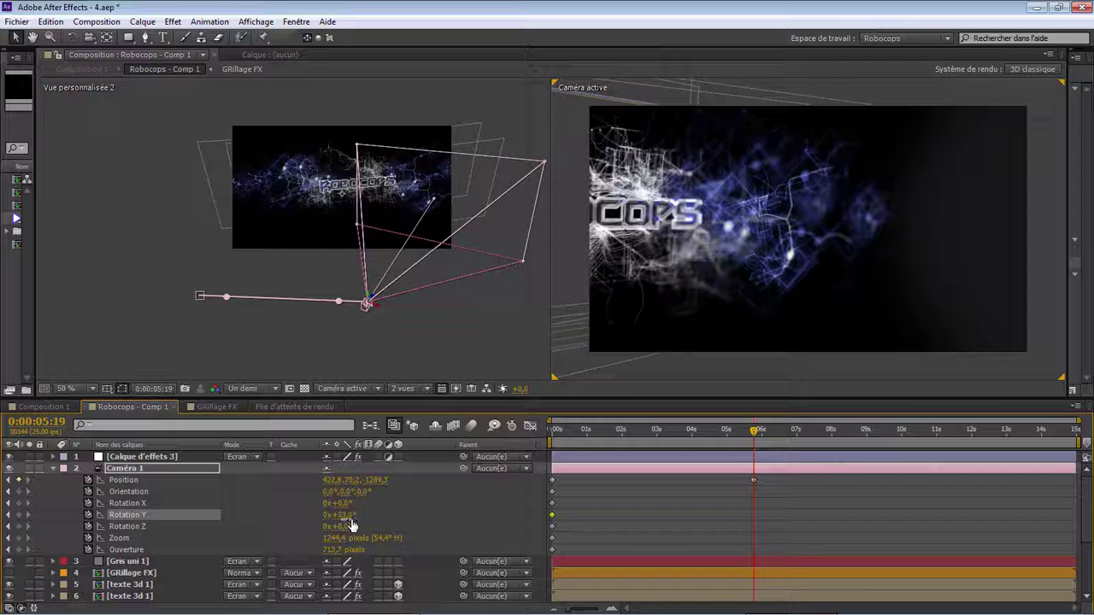
pyautogui.moveTo(342, 527); pyautogui.dragTo(772, 500)
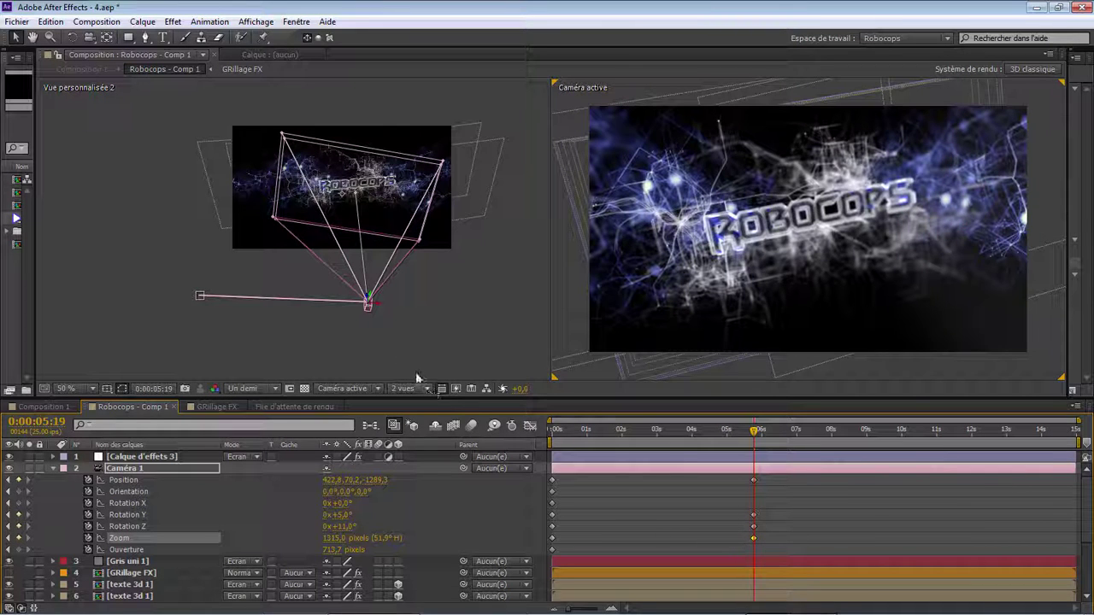
# Bend the straight motion path between Caméra 1's two position keyframes into a downward arc
pyautogui.click(201, 297)
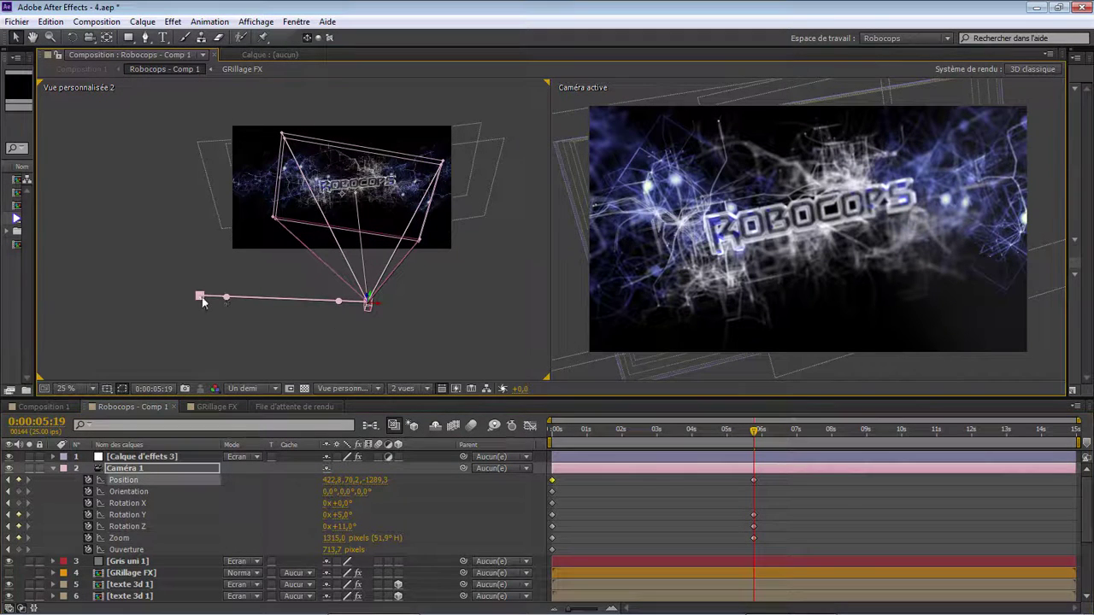
pyautogui.moveTo(225, 298); pyautogui.dragTo(229, 312)
pyautogui.moveTo(351, 318); pyautogui.dragTo(370, 323)
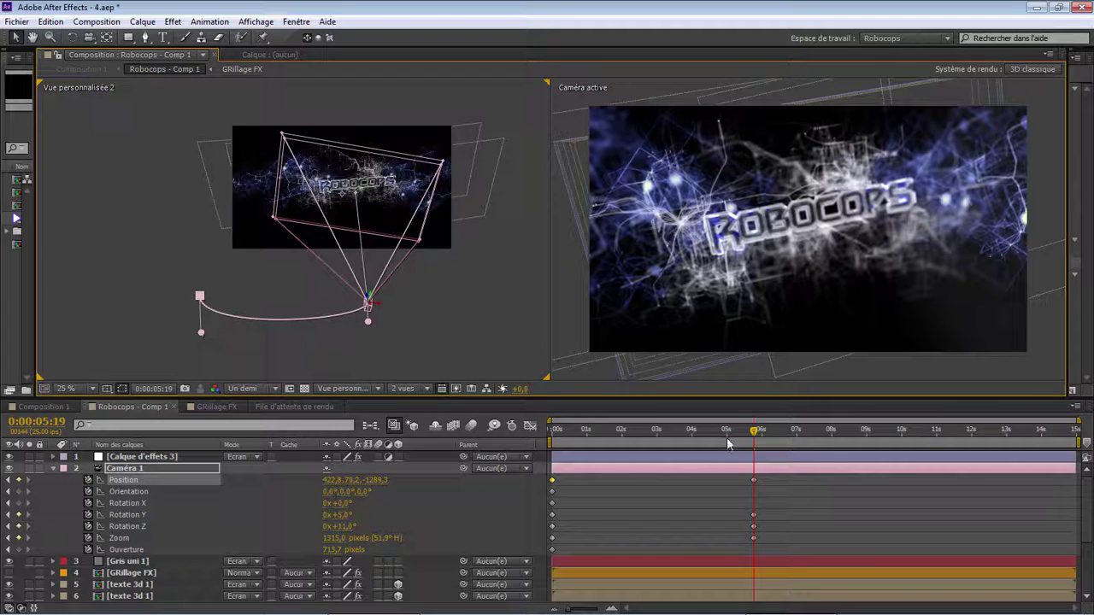
# At 0:00:07:06, move Caméra 1 closer to the title, to about 481, 157, -909
pyautogui.moveTo(760, 433); pyautogui.dragTo(809, 446)
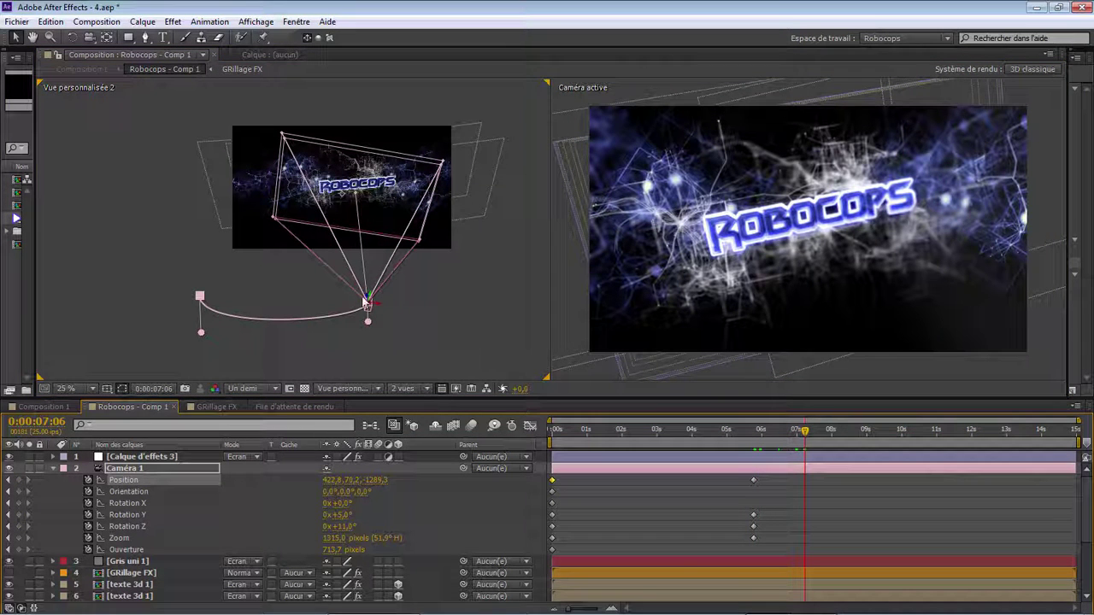
pyautogui.moveTo(369, 305); pyautogui.dragTo(369, 236)
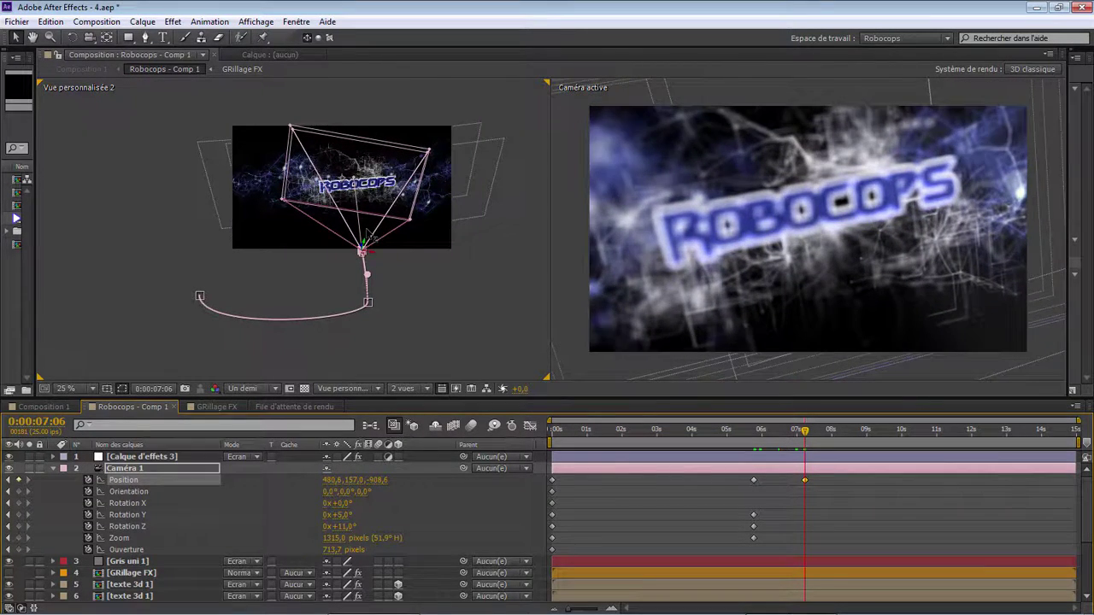
# Set Caméra 1's Ouverture to 645,7 pixels at 0:00:05:19 and to 192,7 pixels at 0:00:07:06
pyautogui.click(757, 434)
pyautogui.moveTo(756, 437); pyautogui.dragTo(753, 437)
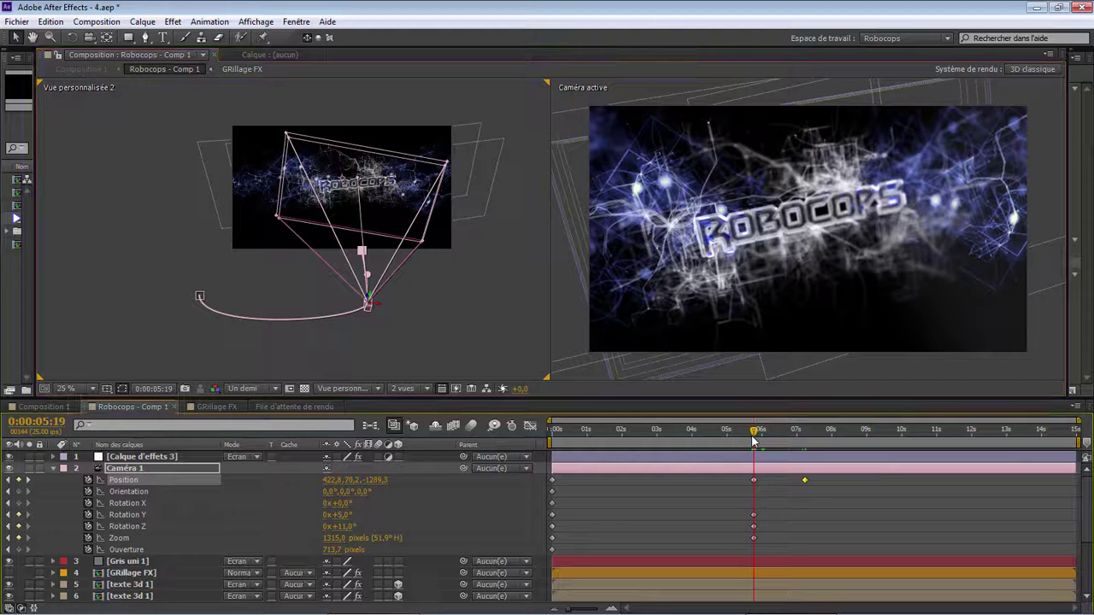
pyautogui.moveTo(328, 552); pyautogui.dragTo(291, 553)
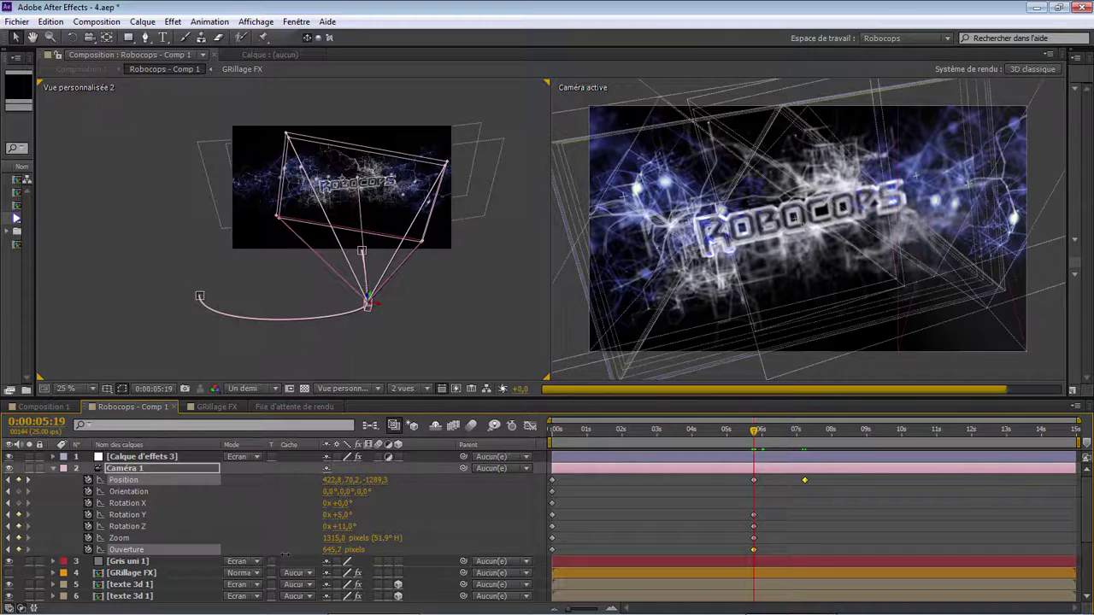
pyautogui.moveTo(764, 437); pyautogui.dragTo(809, 437)
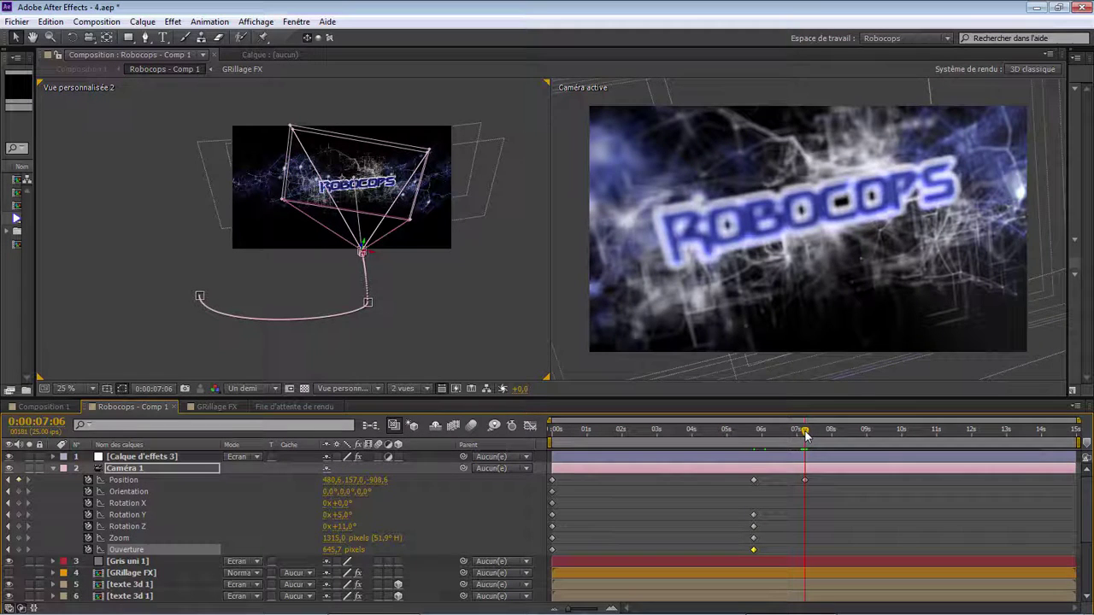
pyautogui.moveTo(279, 544); pyautogui.dragTo(236, 552)
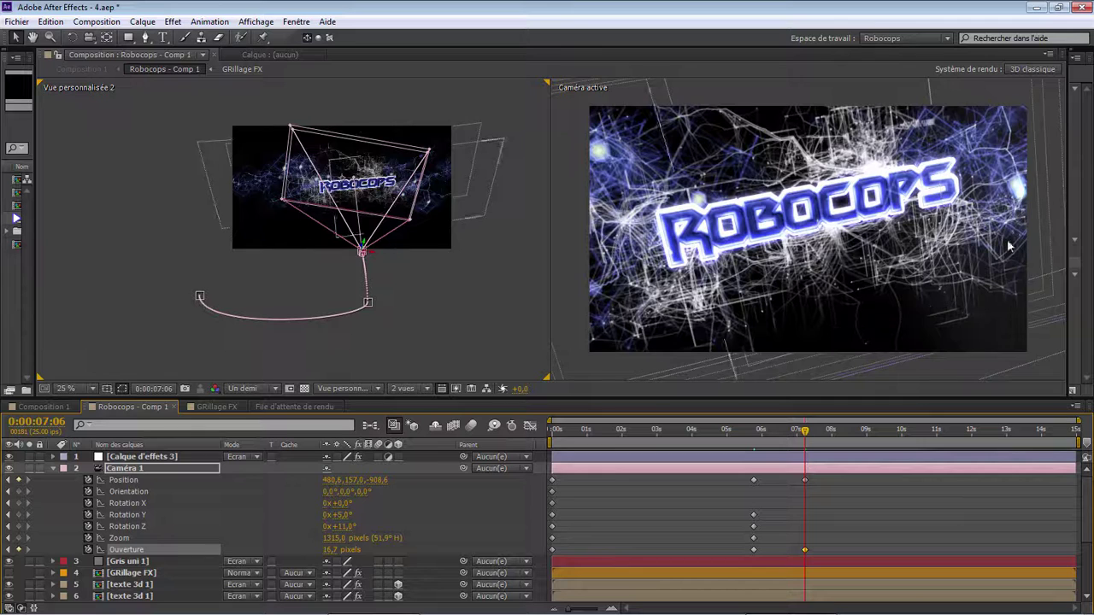
pyautogui.moveTo(341, 550); pyautogui.dragTo(374, 539)
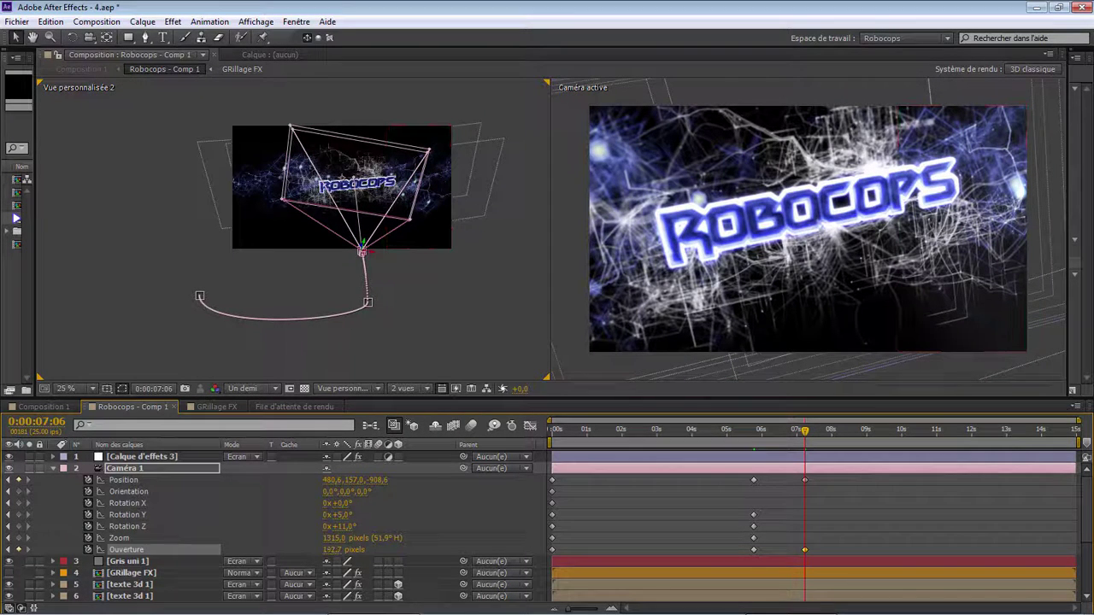
# Move Caméra 1 to about 515, 163, -915 at 0:00:09:07, and keyframe all its displayed properties at 0:00:07:07
pyautogui.moveTo(797, 433); pyautogui.dragTo(880, 453)
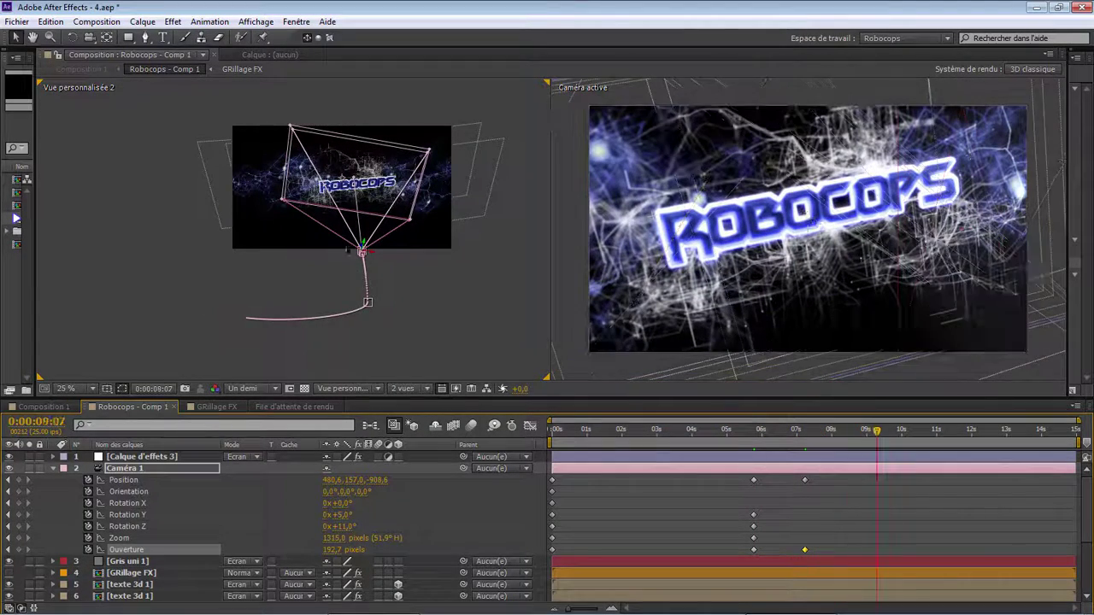
pyautogui.moveTo(376, 261); pyautogui.dragTo(380, 261)
pyautogui.click(806, 430)
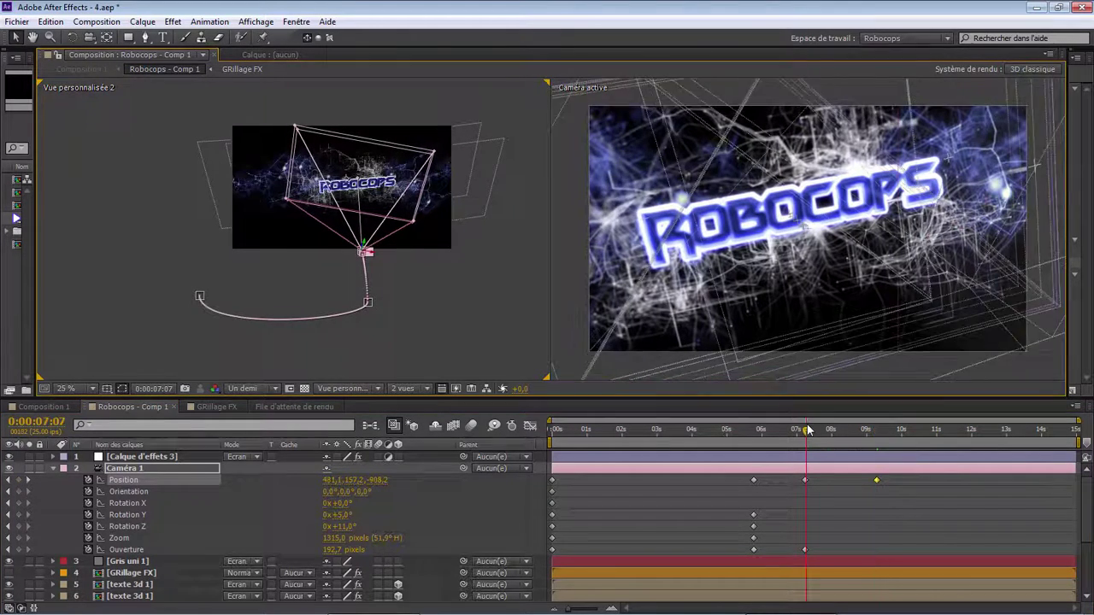
pyautogui.moveTo(18, 550); pyautogui.dragTo(19, 494)
# At 0:00:09:07, set Caméra 1's Rotation Y to 3,3° and Rotation Z to 3,4°, and raise Rotation X slightly
pyautogui.moveTo(805, 432); pyautogui.dragTo(878, 445)
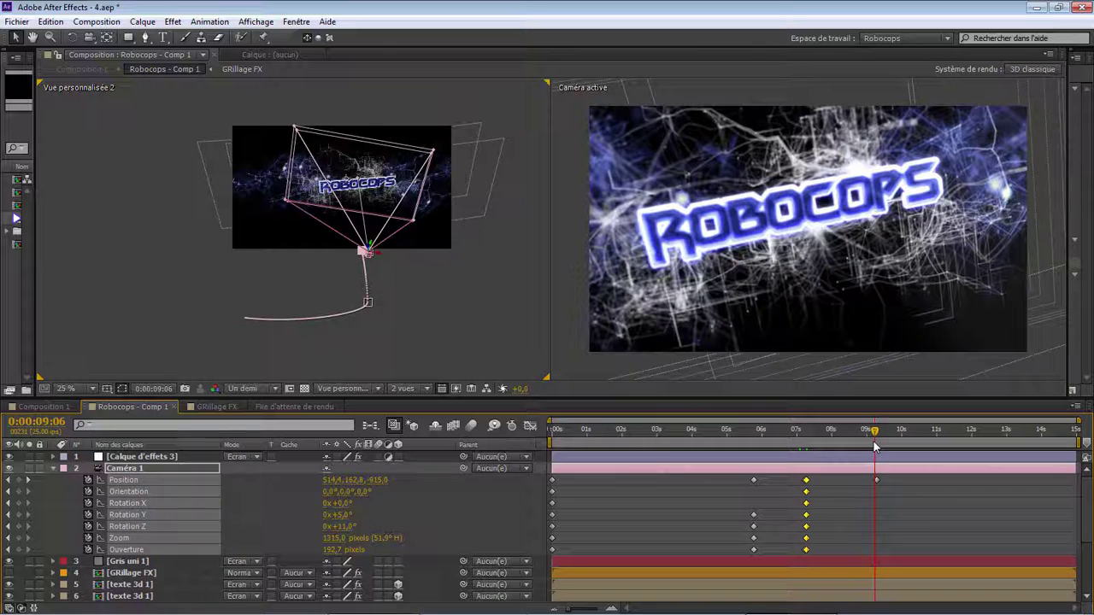
pyautogui.moveTo(347, 529)
pyautogui.mouseDown()
pyautogui.moveTo(332, 529)
pyautogui.moveTo(342, 516)
pyautogui.mouseUp()
pyautogui.moveTo(340, 504); pyautogui.dragTo(369, 505)
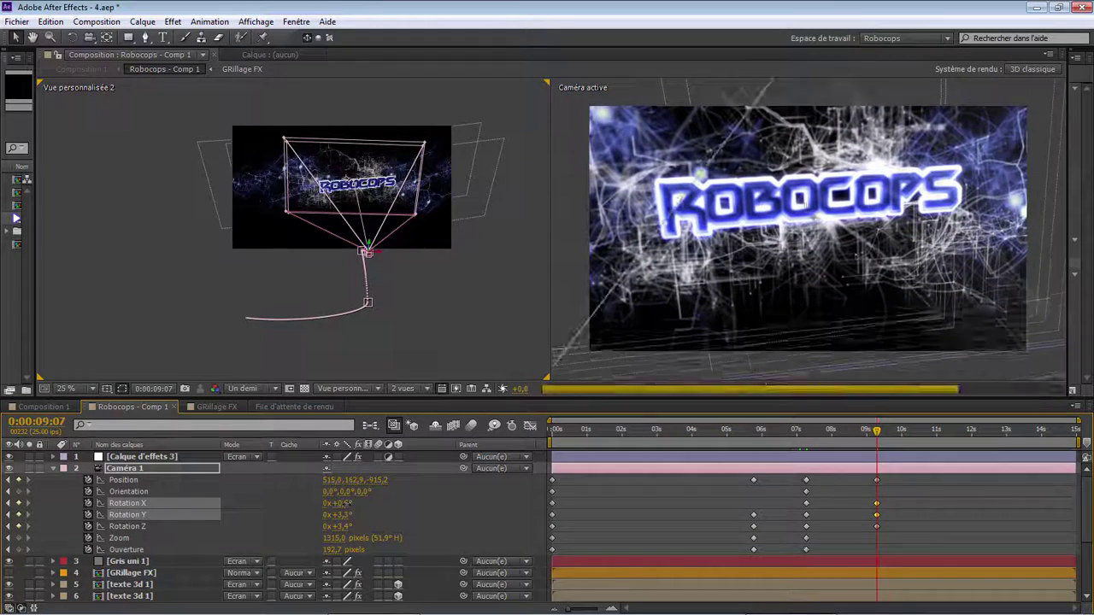
# Set Caméra 1's Rotation Y to 13° at 0:00:00:00
pyautogui.moveTo(876, 430); pyautogui.dragTo(549, 487)
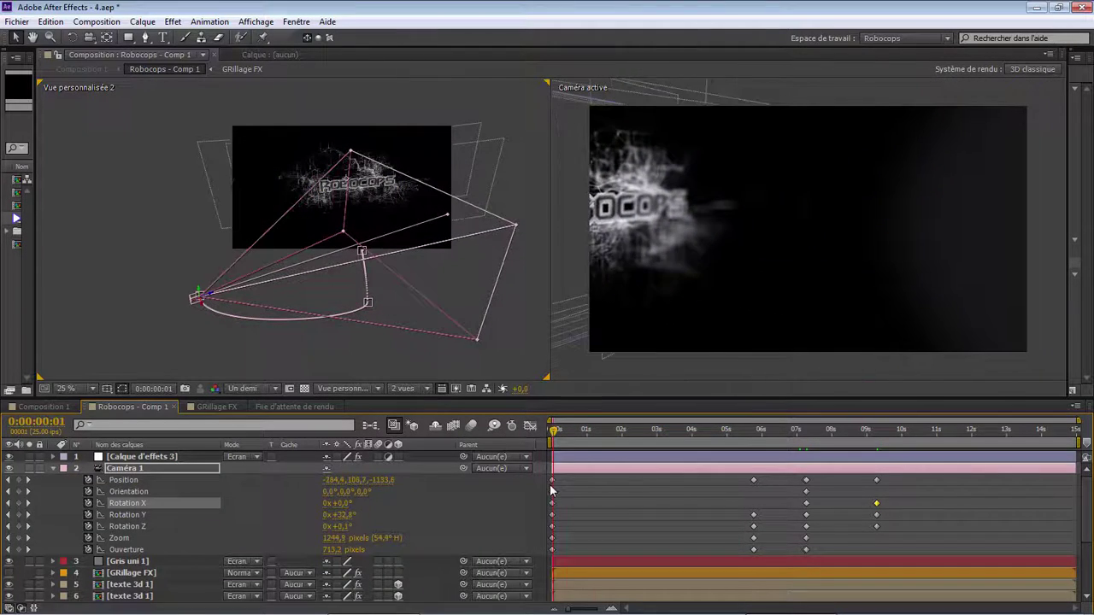
pyautogui.click(563, 430)
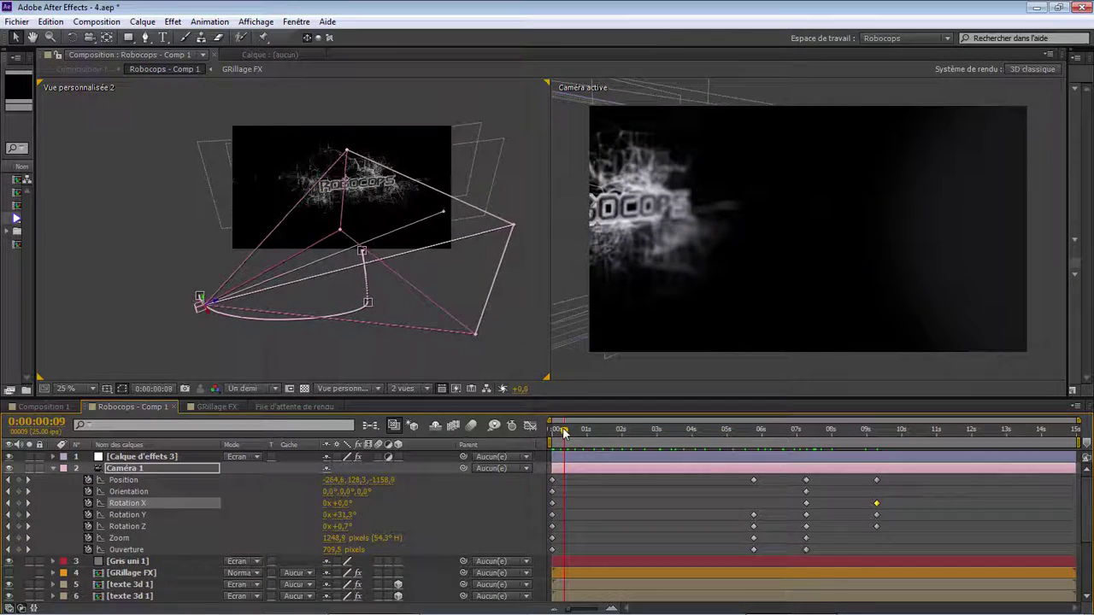
pyautogui.moveTo(563, 430); pyautogui.dragTo(538, 445)
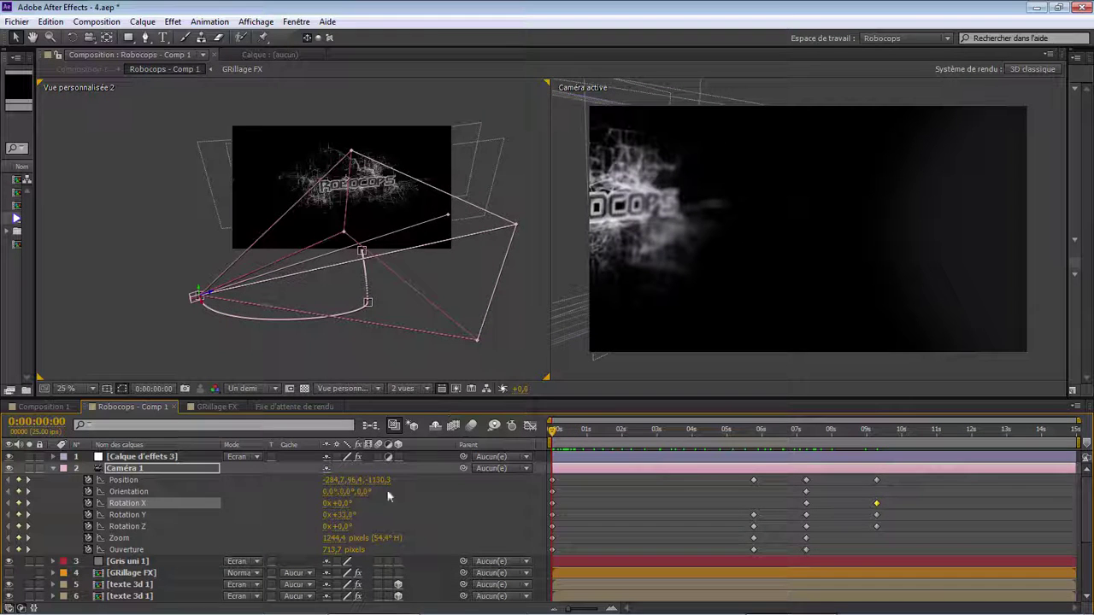
pyautogui.moveTo(340, 516); pyautogui.dragTo(323, 516)
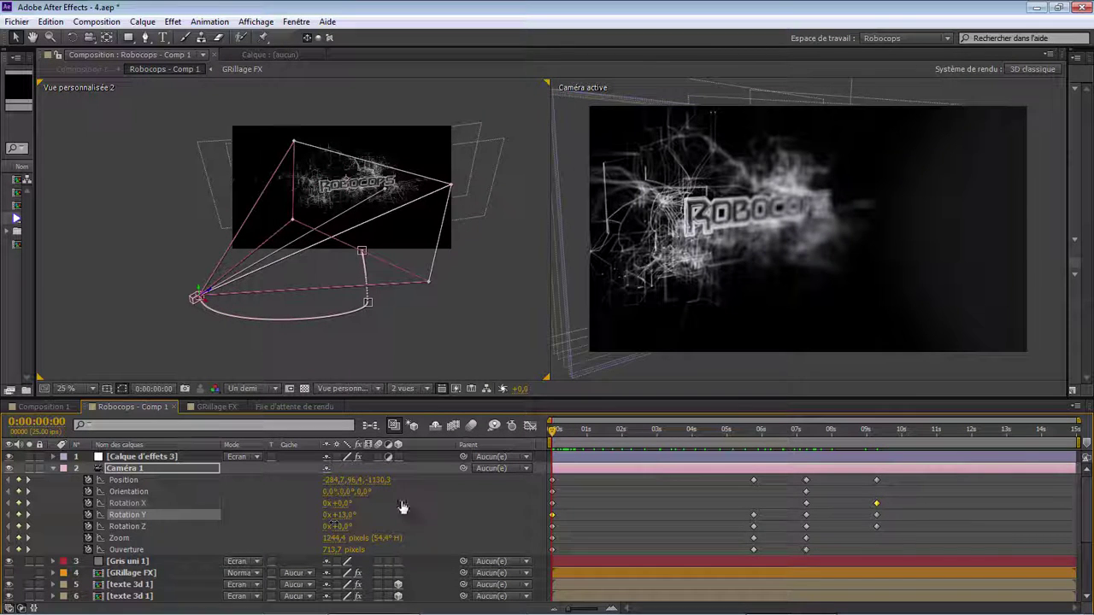
# Go to 0:00:07:13 and apply the Lueur diffuse effect to the rendu layer
pyautogui.moveTo(554, 443); pyautogui.dragTo(816, 464)
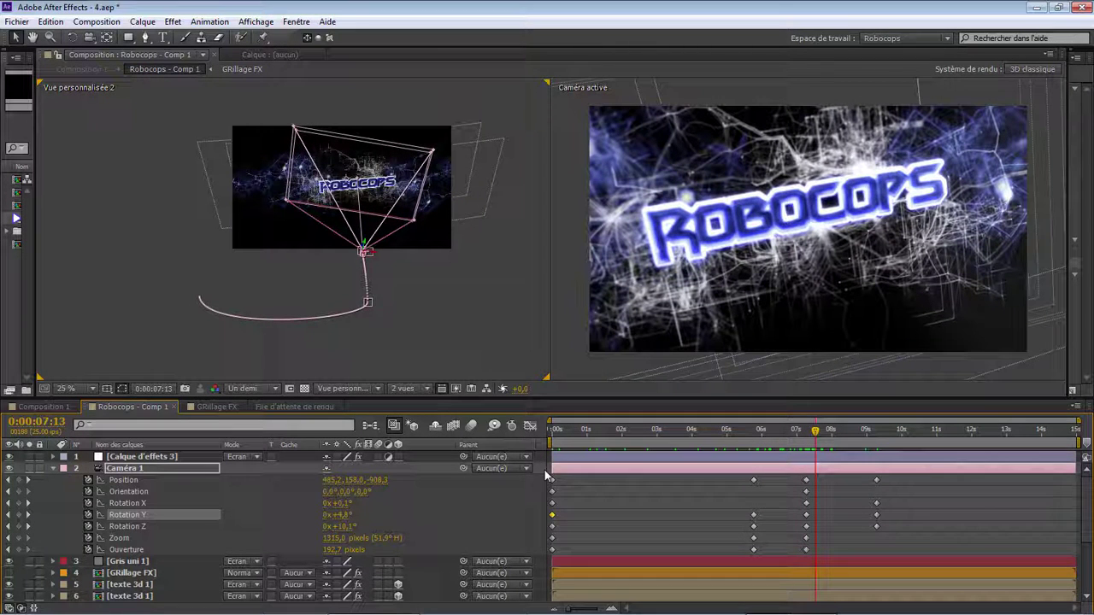
pyautogui.click(197, 470)
pyautogui.moveTo(34, 118); pyautogui.dragTo(136, 143)
pyautogui.click(82, 60)
pyautogui.click(172, 22)
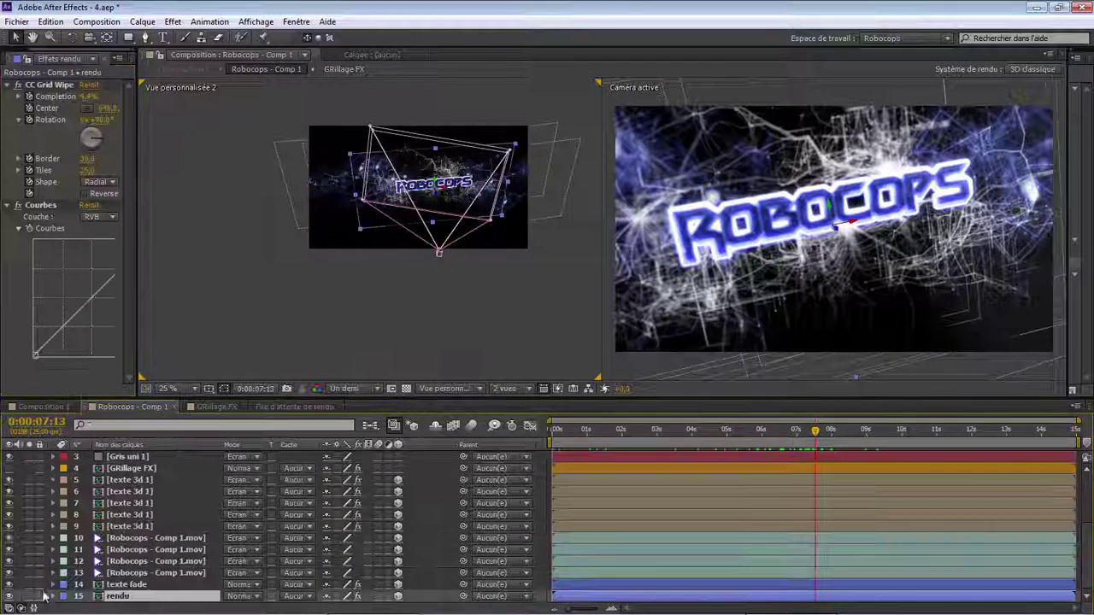
pyautogui.click(10, 597)
pyautogui.click(9, 597)
pyautogui.click(172, 22)
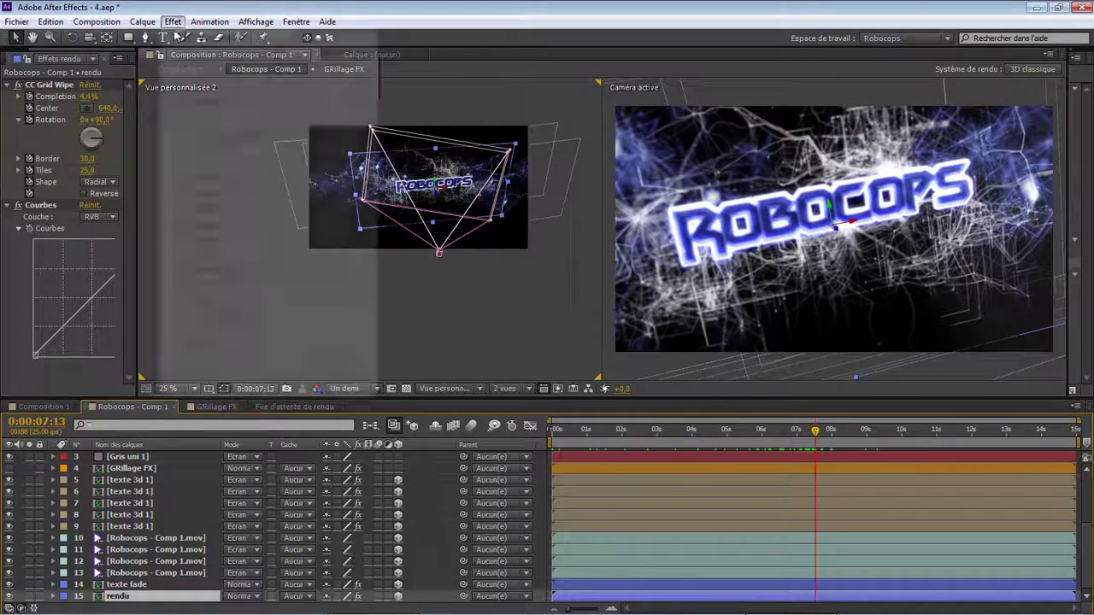
pyautogui.moveTo(247, 178)
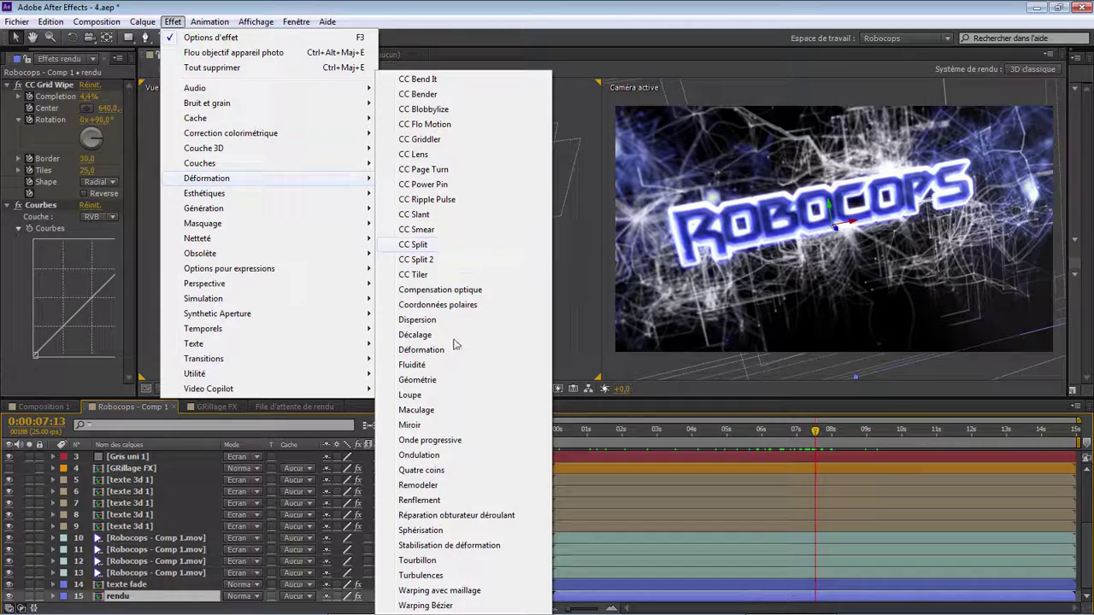
pyautogui.moveTo(373, 242)
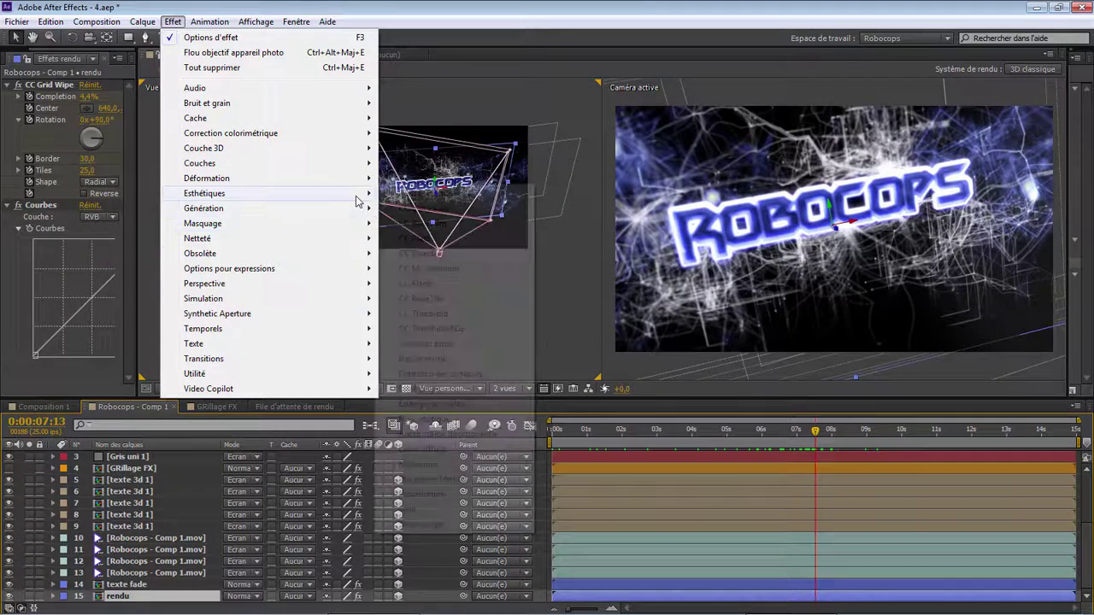
pyautogui.moveTo(363, 194)
pyautogui.click(422, 448)
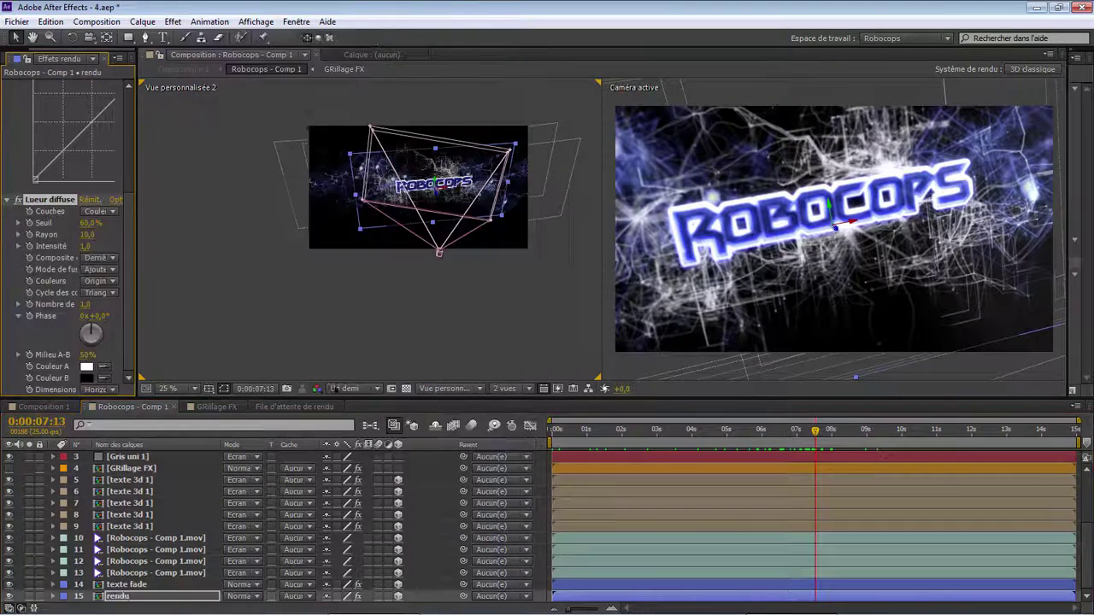
# Reduce the rendu layer's Lueur diffuse Seuil, Rayon and Intensité to 0, and widen the effect settings
pyautogui.scroll(-2, 132, 171)
pyautogui.scroll(-3, 68, 231)
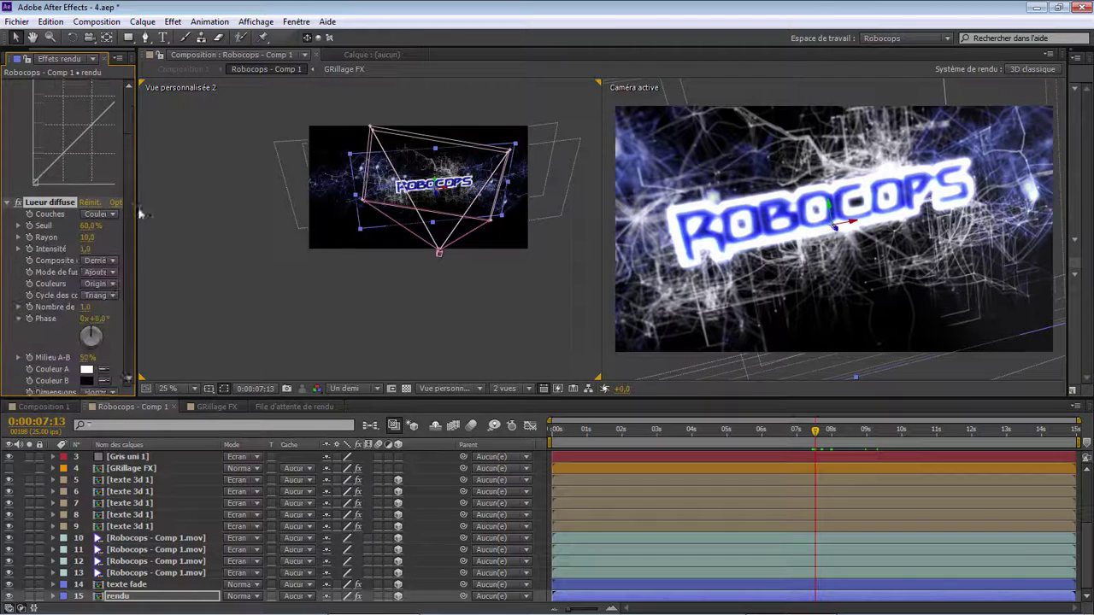
pyautogui.moveTo(92, 222); pyautogui.dragTo(3, 247)
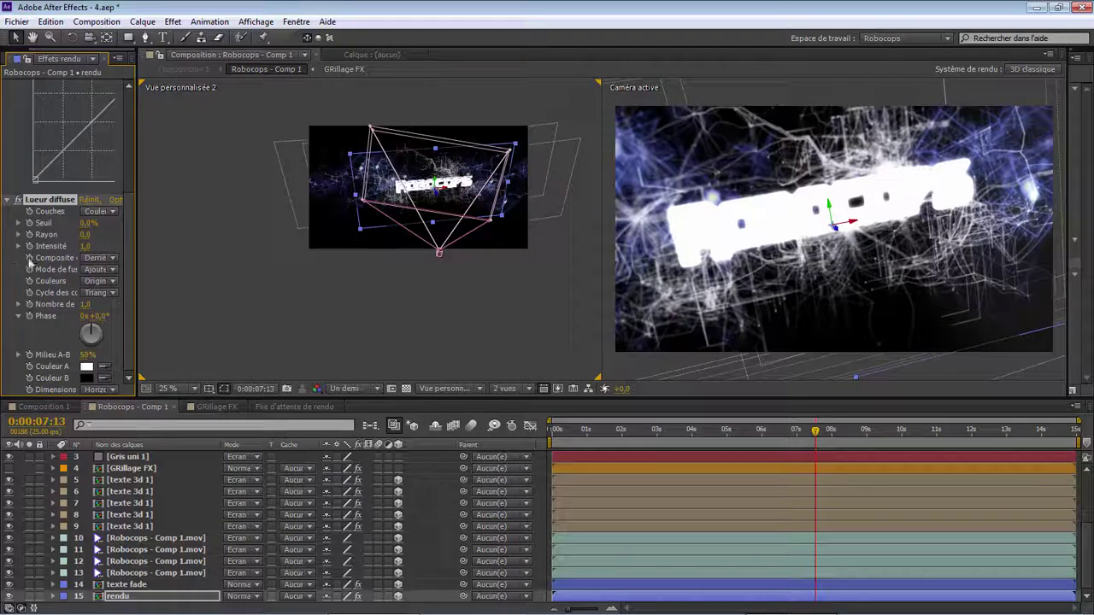
pyautogui.moveTo(85, 247); pyautogui.dragTo(2, 254)
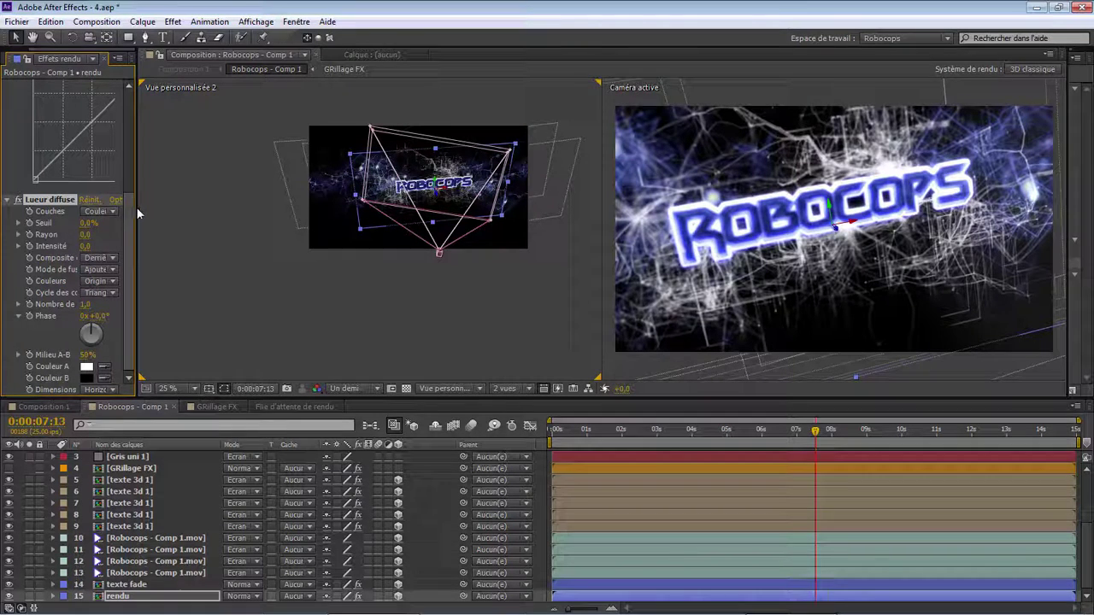
pyautogui.moveTo(137, 209); pyautogui.dragTo(247, 213)
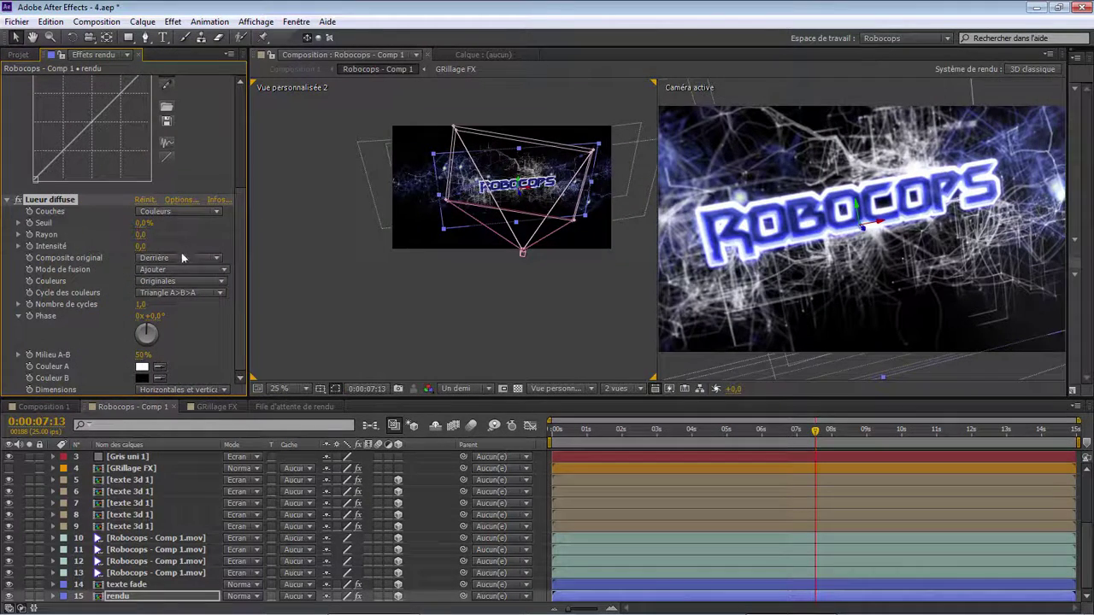
# Set Lueur diffuse's Mode de fusion to Ecran and start keyframing Seuil, Rayon and Intensité at 0:00:07:13
pyautogui.click(177, 257)
pyautogui.click(191, 286)
pyautogui.click(195, 270)
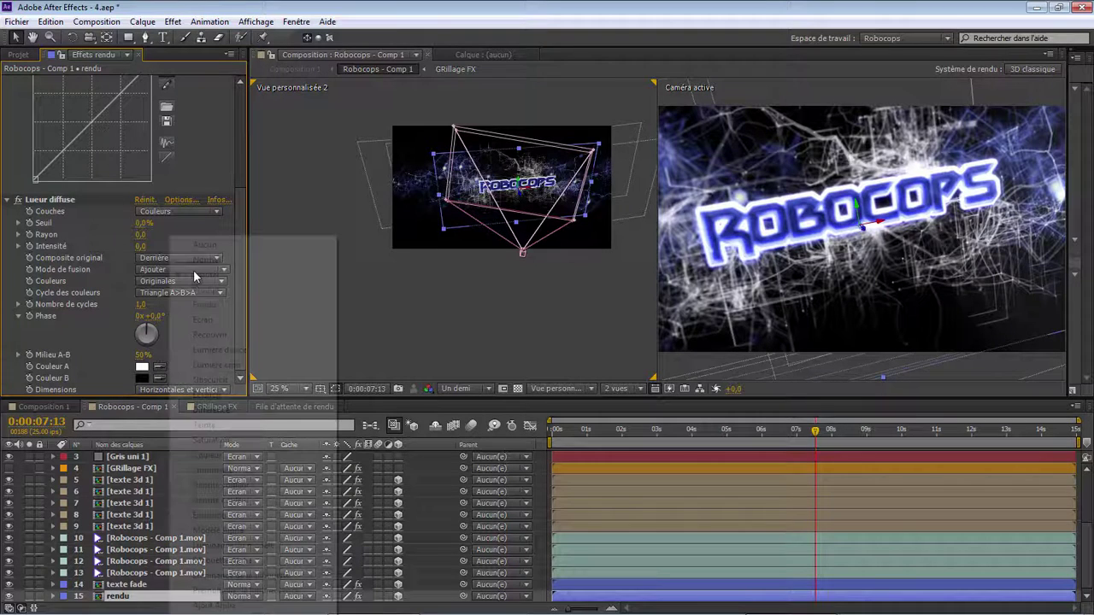
pyautogui.click(215, 320)
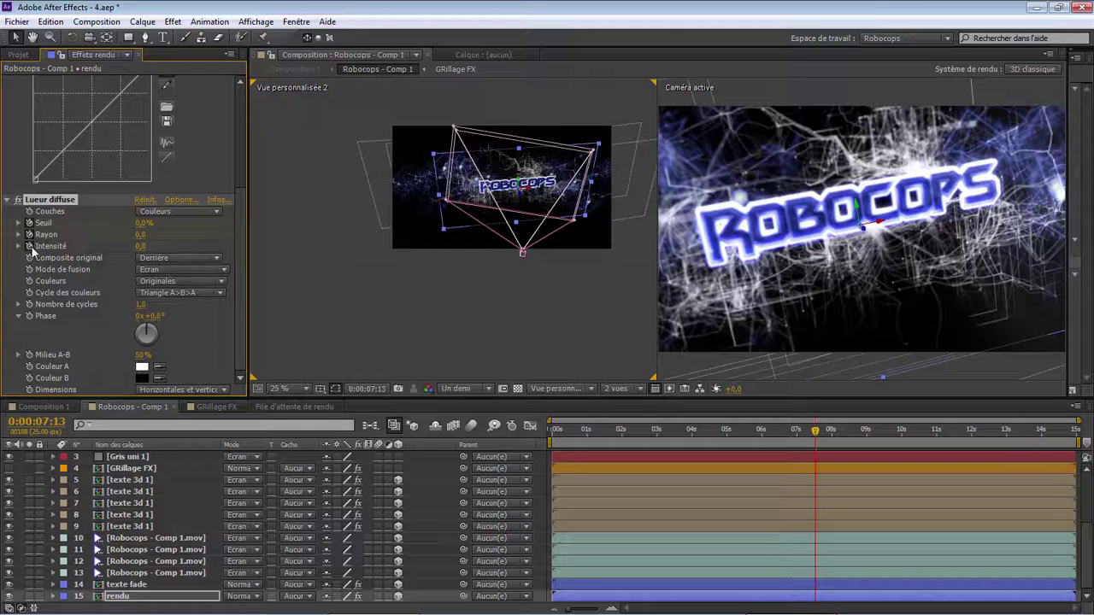
# At 0:00:09:14, raise Lueur diffuse's Seuil to 67,9 %, Rayon to about 470 and Intensité to 1,5
pyautogui.moveTo(818, 431); pyautogui.dragTo(886, 433)
pyautogui.moveTo(165, 219); pyautogui.dragTo(208, 241)
pyautogui.moveTo(140, 246); pyautogui.dragTo(243, 254)
pyautogui.moveTo(145, 223); pyautogui.dragTo(374, 236)
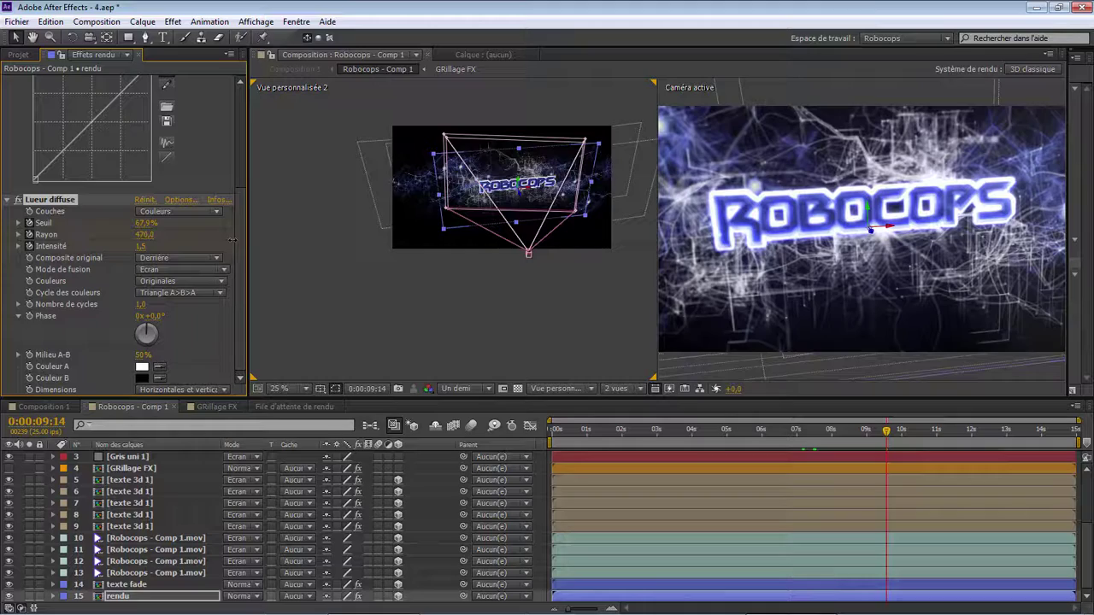
pyautogui.moveTo(887, 436); pyautogui.dragTo(552, 444)
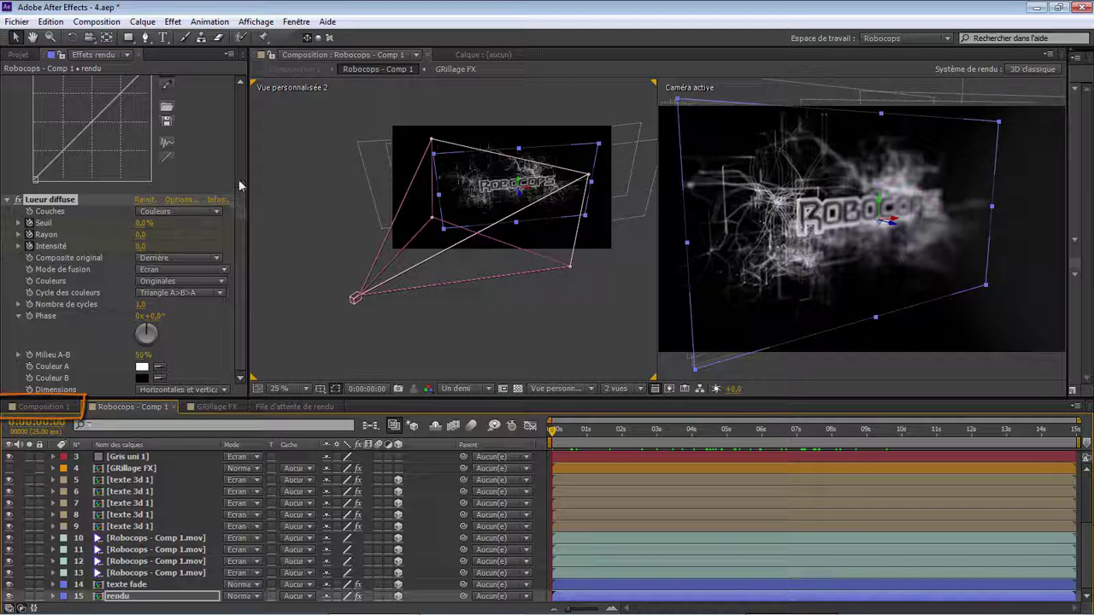
# Change the composition display to a single custom view and duplicate a Robocops - Comp 1.mov layer
pyautogui.moveTo(249, 186); pyautogui.dragTo(27, 190)
pyautogui.click(216, 315)
pyautogui.scroll(2, 427, 273)
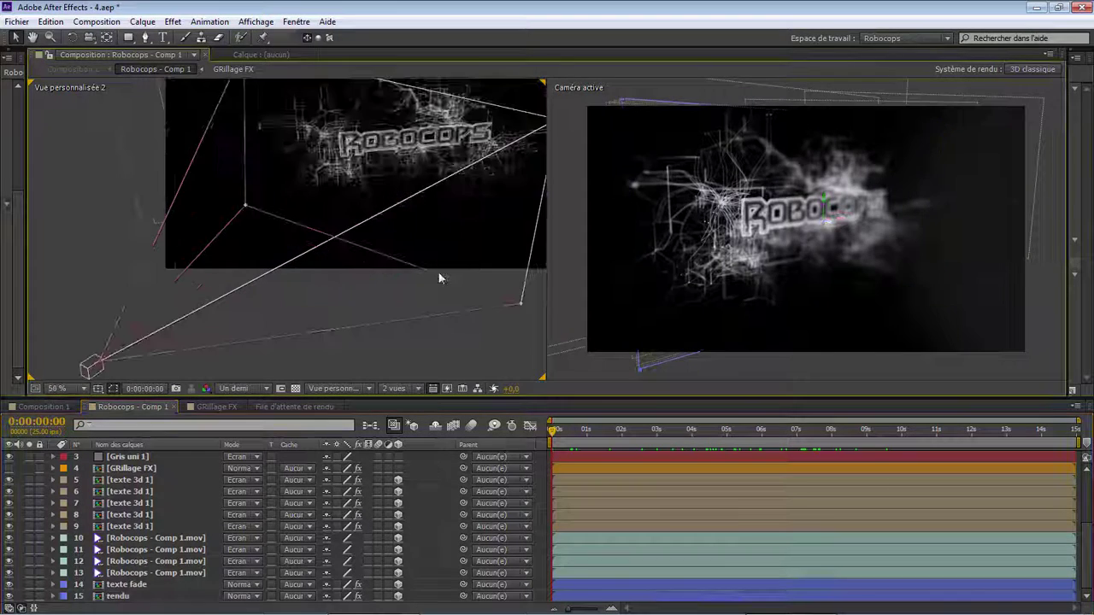
pyautogui.moveTo(367, 257); pyautogui.dragTo(343, 292)
pyautogui.click(418, 389)
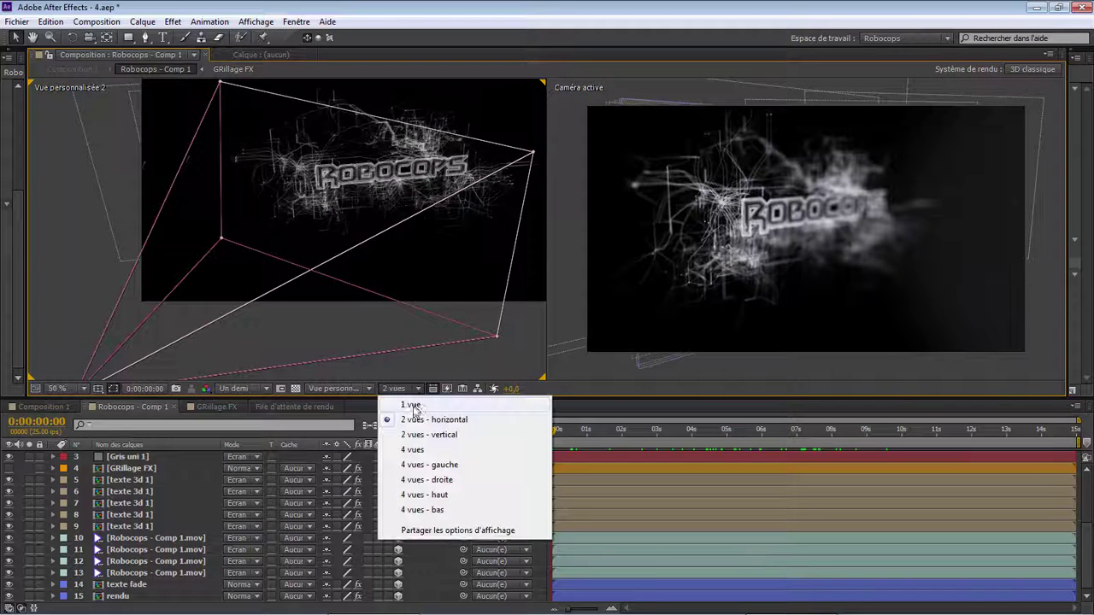
pyautogui.click(542, 335)
# Lay the Robocops - Comp 1.mov copy on layer 13 flat by setting its Rotation X to 90°
pyautogui.click(139, 573)
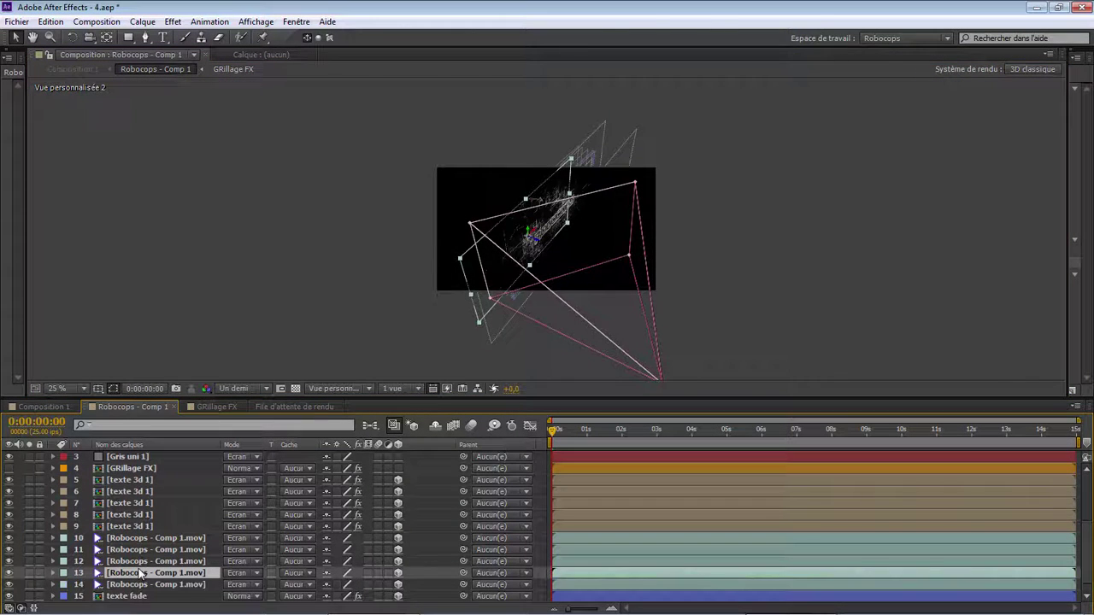
pyautogui.press('r')
pyautogui.scroll(-2, 341, 566)
pyautogui.moveTo(342, 573); pyautogui.dragTo(285, 572)
pyautogui.hotkey('ctrl', 'z')
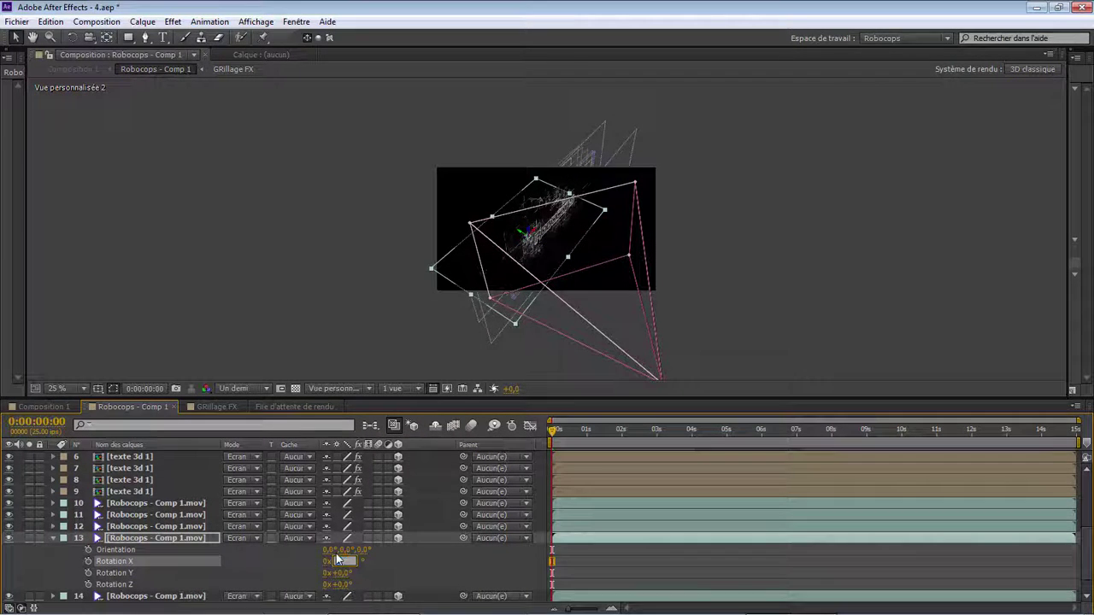
pyautogui.press('.')
# Position the flat Robocops - Comp 1.mov copy beneath the title as a floor, checking it at 0:00:04:19
pyautogui.moveTo(517, 255); pyautogui.dragTo(527, 310)
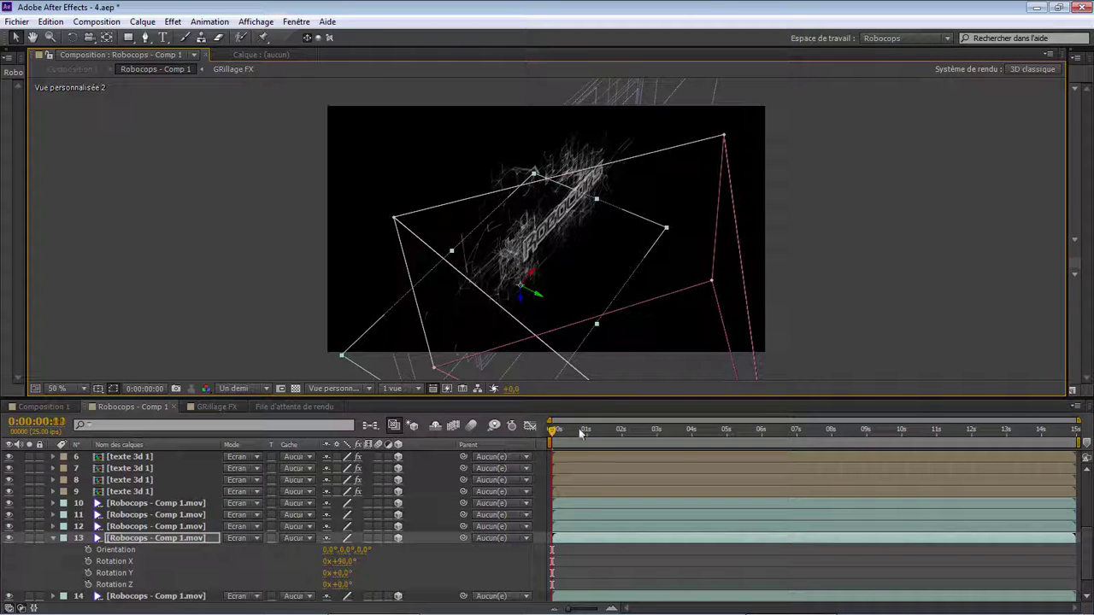
pyautogui.moveTo(580, 434); pyautogui.dragTo(717, 434)
pyautogui.moveTo(539, 295); pyautogui.dragTo(483, 183)
pyautogui.scroll(1, 599, 309)
pyautogui.click(93, 39)
pyautogui.moveTo(535, 235); pyautogui.dragTo(450, 201)
pyautogui.press('v')
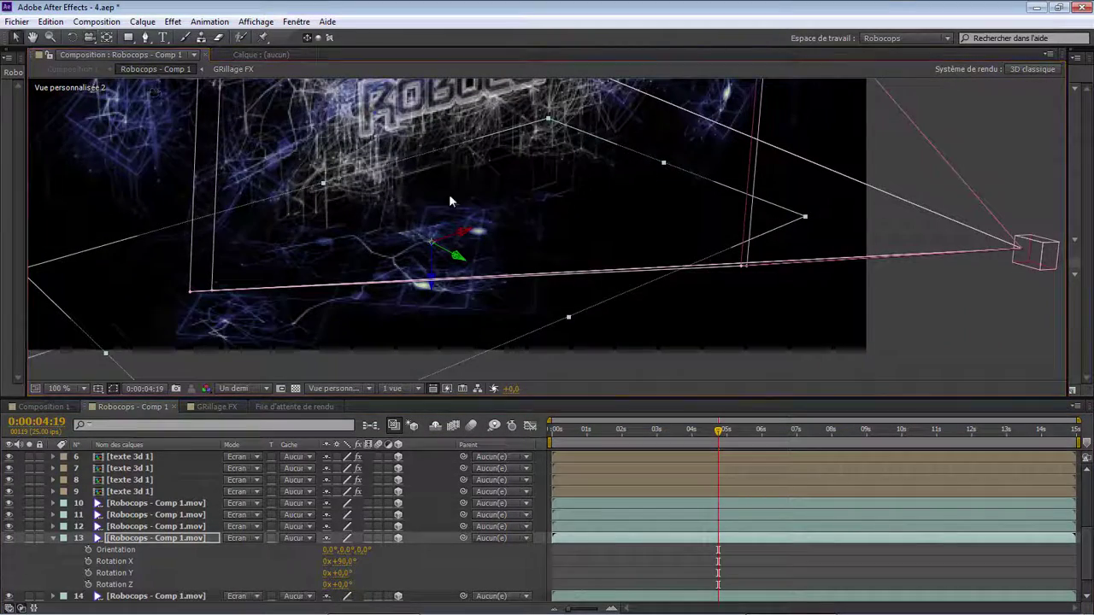
pyautogui.moveTo(435, 286); pyautogui.dragTo(459, 323)
pyautogui.moveTo(465, 279); pyautogui.dragTo(607, 205)
# Try a Rotation Z of 90° on the flat Robocops - Comp 1.mov copy
pyautogui.moveTo(342, 573); pyautogui.dragTo(355, 574)
pyautogui.hotkey('ctrl', 'z')
pyautogui.click(343, 584)
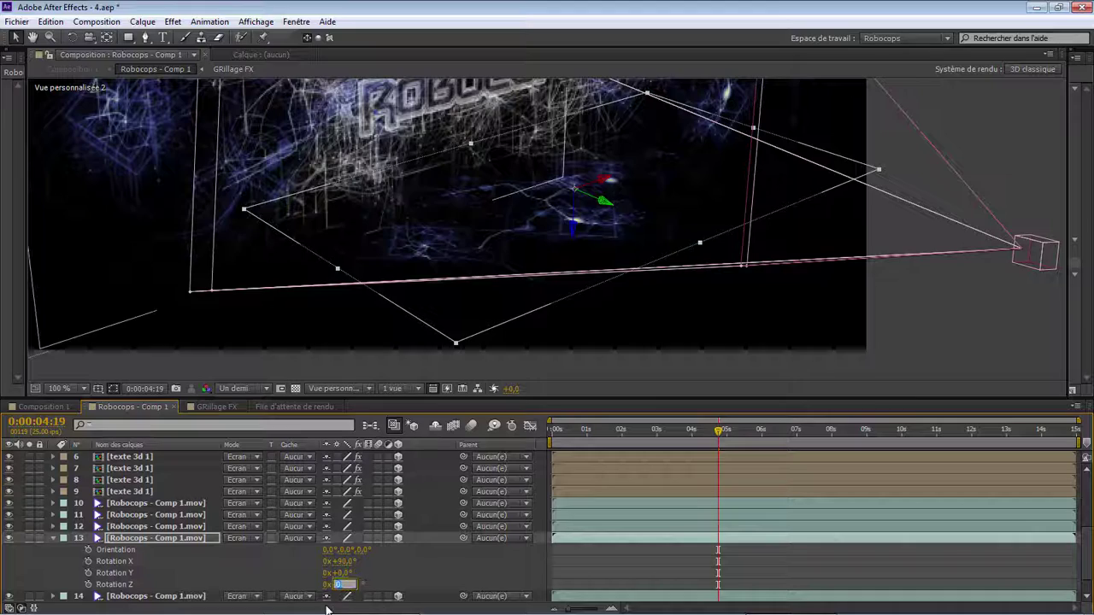
pyautogui.write('90')
pyautogui.press('Return')
# Turn the flat copy to a Rotation Z of 180°, fine-tune the angle and reposition it beneath the title
pyautogui.moveTo(620, 219); pyautogui.dragTo(562, 298)
pyautogui.moveTo(722, 430); pyautogui.dragTo(697, 447)
pyautogui.click(342, 584)
pyautogui.write('180')
pyautogui.press('Return')
pyautogui.moveTo(489, 258); pyautogui.dragTo(376, 209)
pyautogui.moveTo(339, 584); pyautogui.dragTo(401, 585)
pyautogui.moveTo(690, 431); pyautogui.dragTo(596, 347)
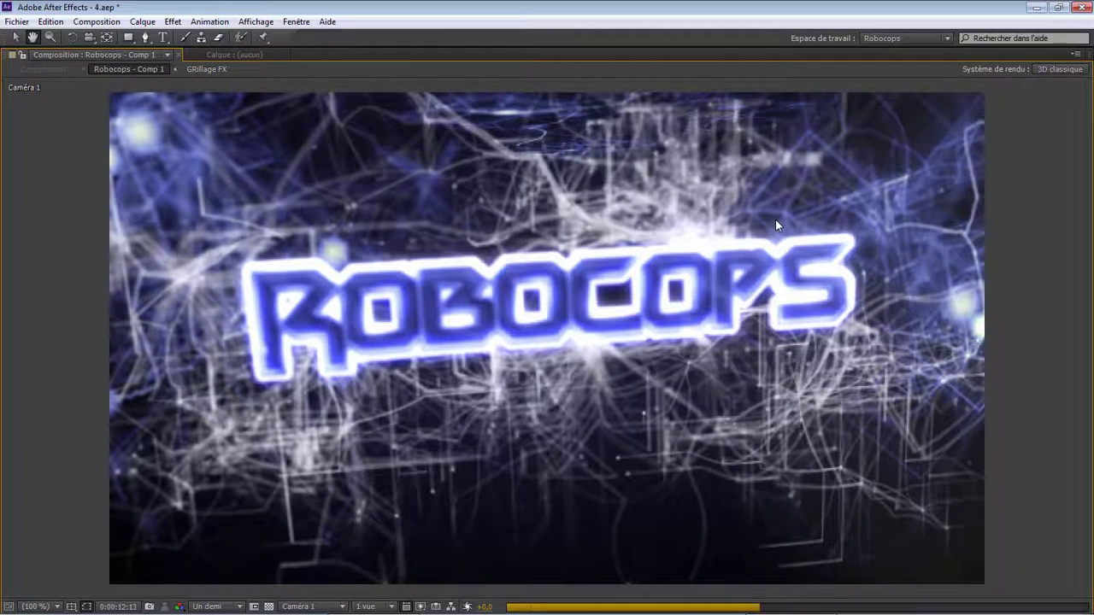
# Stop the full-size preview, restore the panel layout and return to 0:00:00:00
pyautogui.press('space')
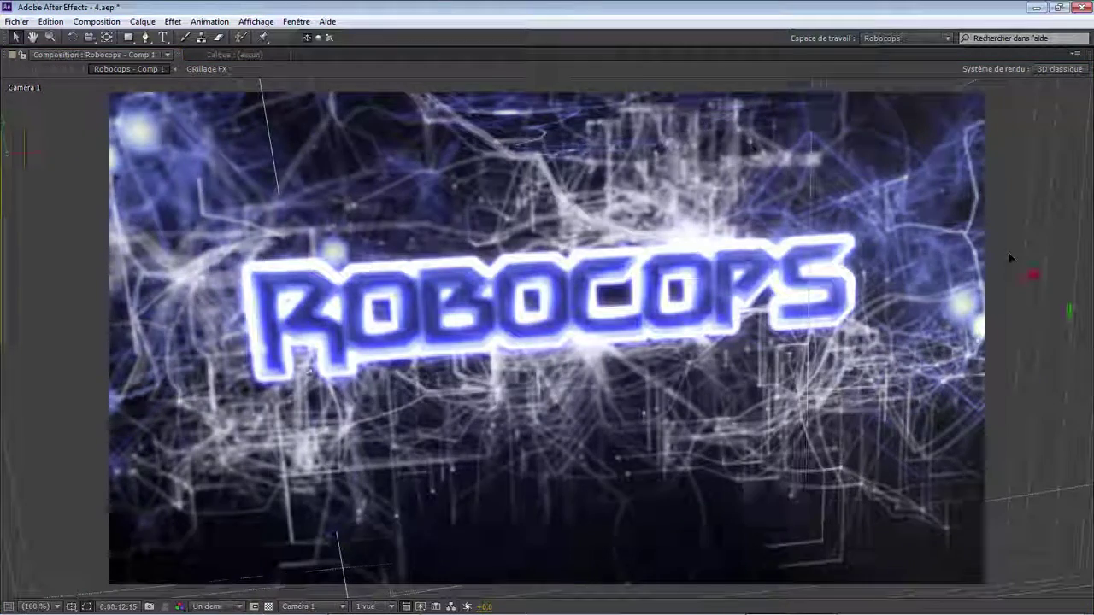
pyautogui.press('`')
pyautogui.press('Home')
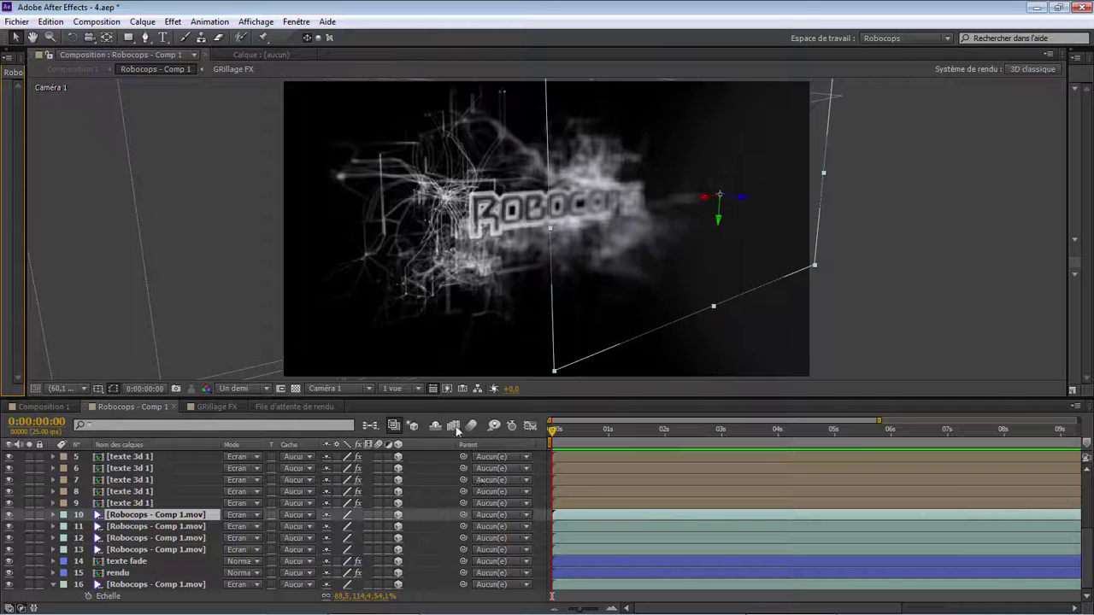
# From Vue personnalisée 2, reposition the Robocops - Comp 1.mov copy on layer 12 relative to the title, and select layer 13
pyautogui.click(416, 389)
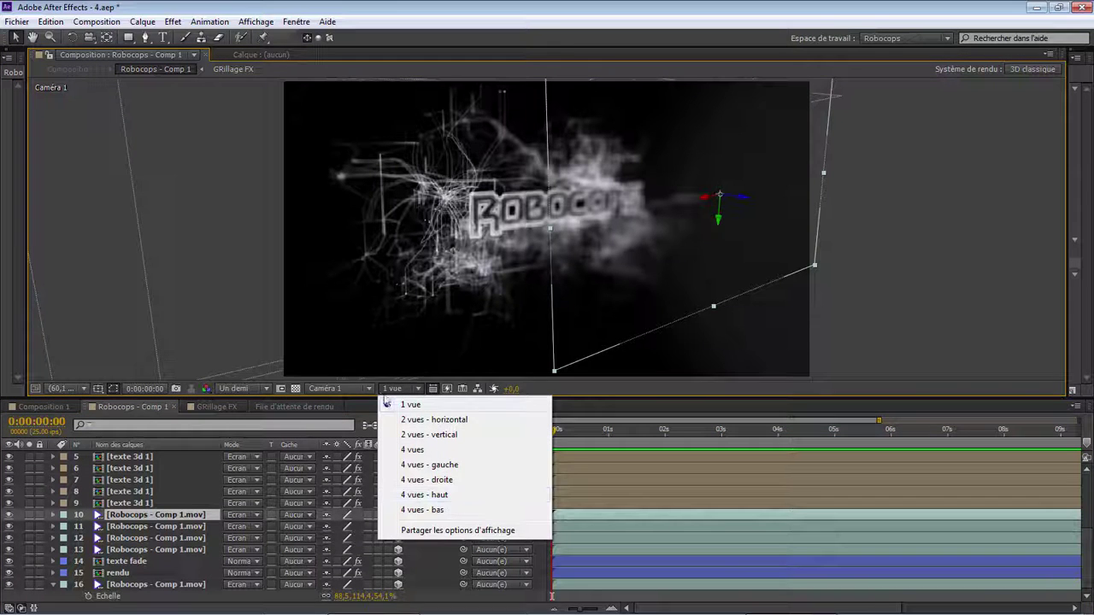
pyautogui.click(339, 389)
pyautogui.click(363, 558)
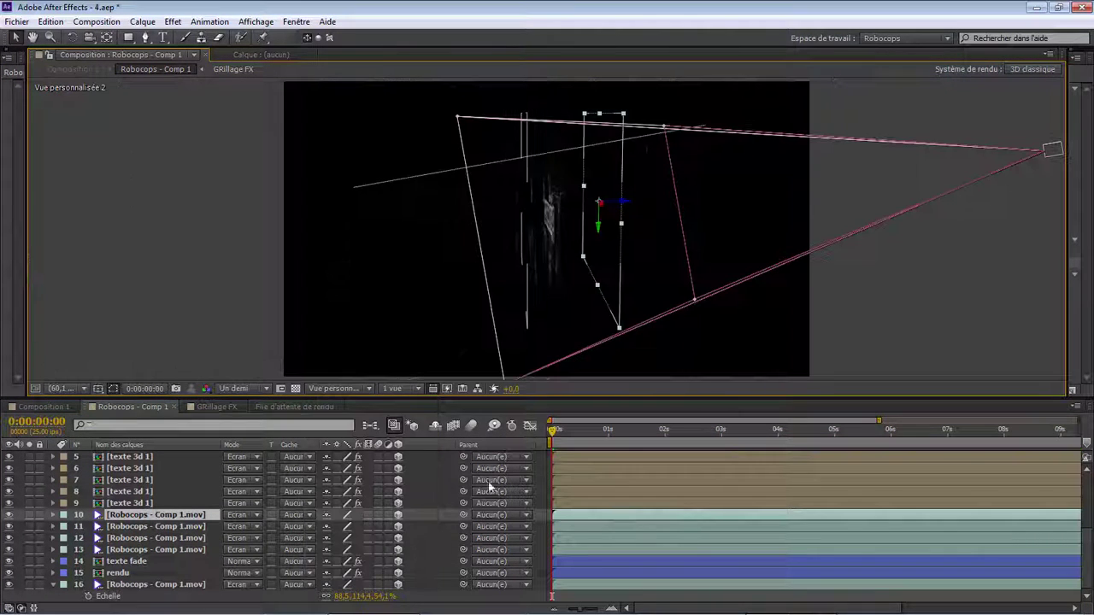
pyautogui.click(91, 39)
pyautogui.moveTo(709, 193); pyautogui.dragTo(655, 247)
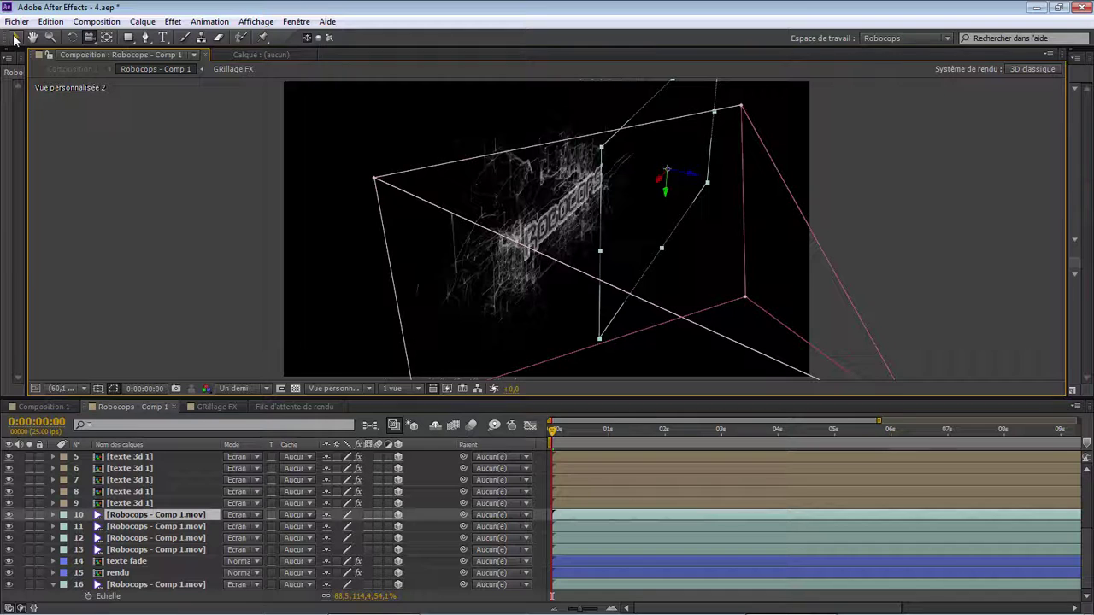
pyautogui.click(566, 228)
pyautogui.moveTo(572, 236); pyautogui.dragTo(483, 229)
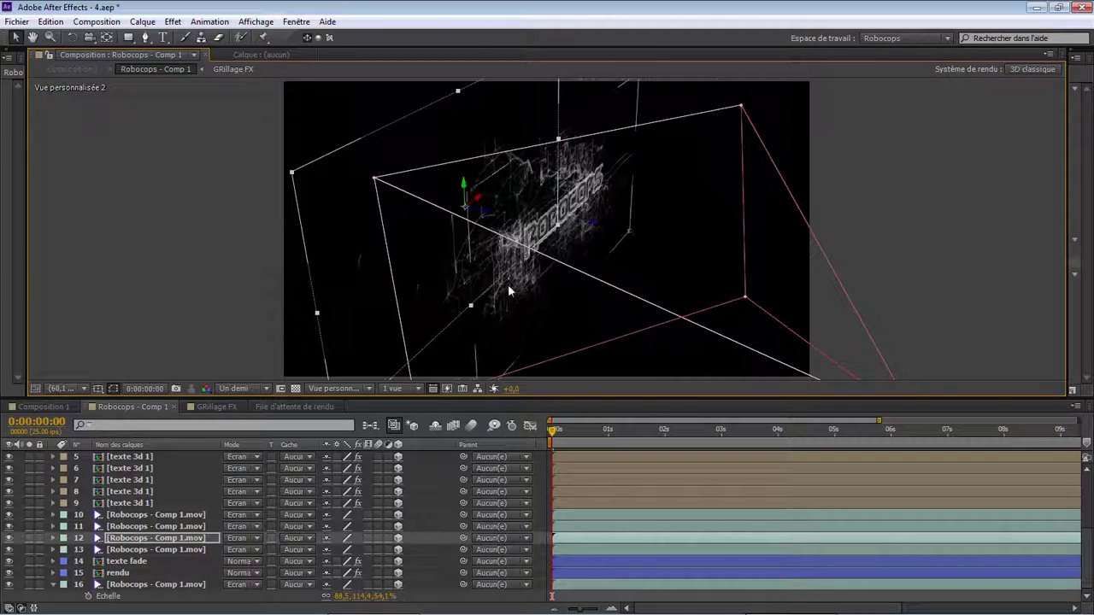
pyautogui.click(576, 227)
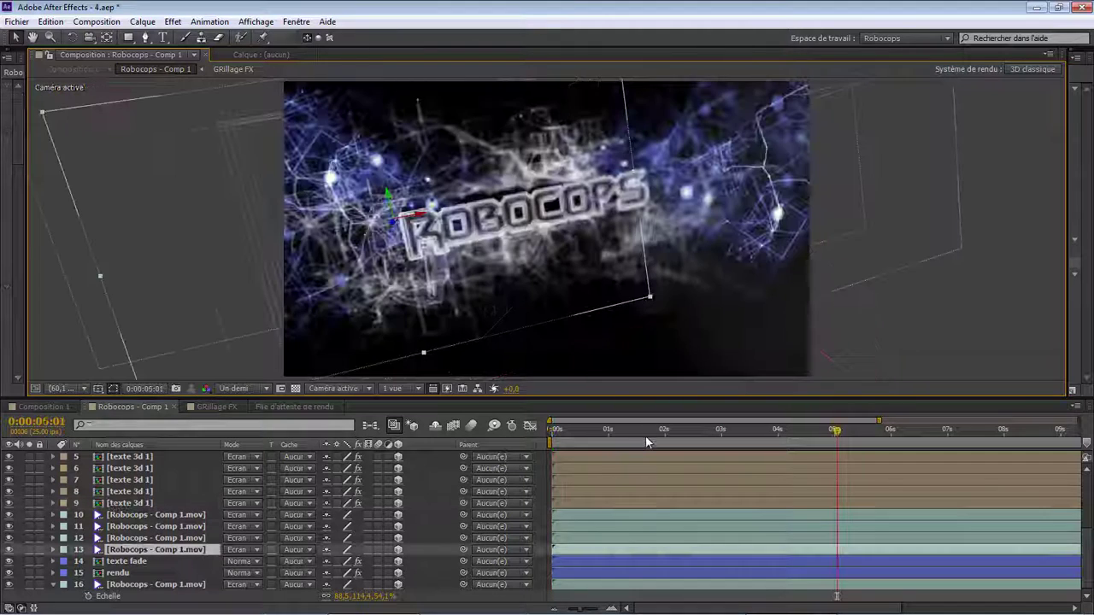